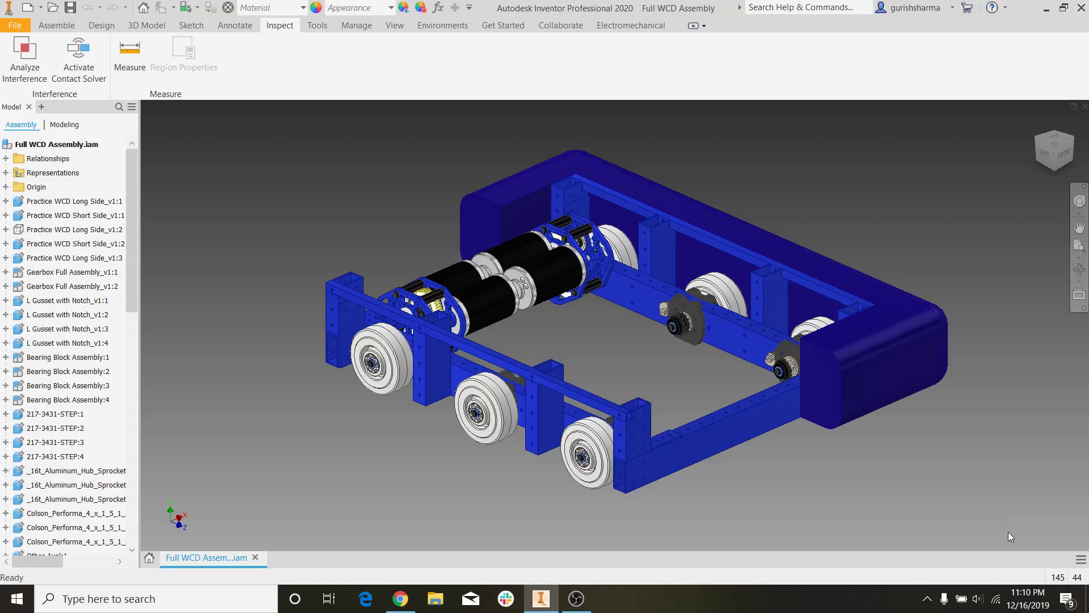
Examine the drive base assembly's frame, gearboxes and open interior from several angles.
{"action": "middle_click_drag", "start_coordinate": [682, 347], "coordinate": [349, 306], "text": "shift"}
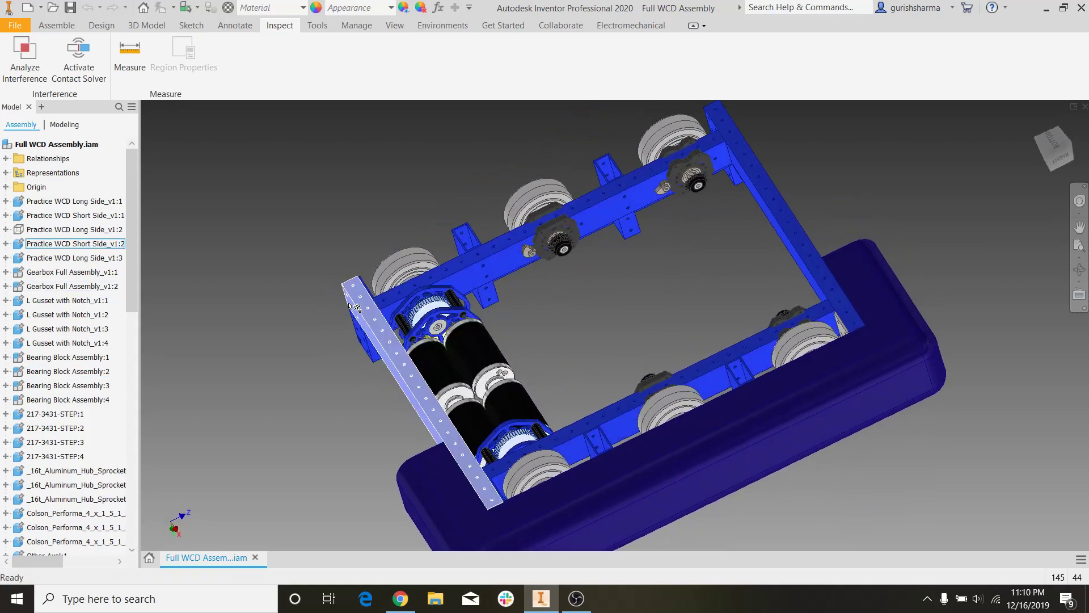
{"action": "scroll", "coordinate": [375, 321], "scroll_direction": "down", "scroll_amount": 4}
{"action": "left_click", "coordinate": [374, 321]}
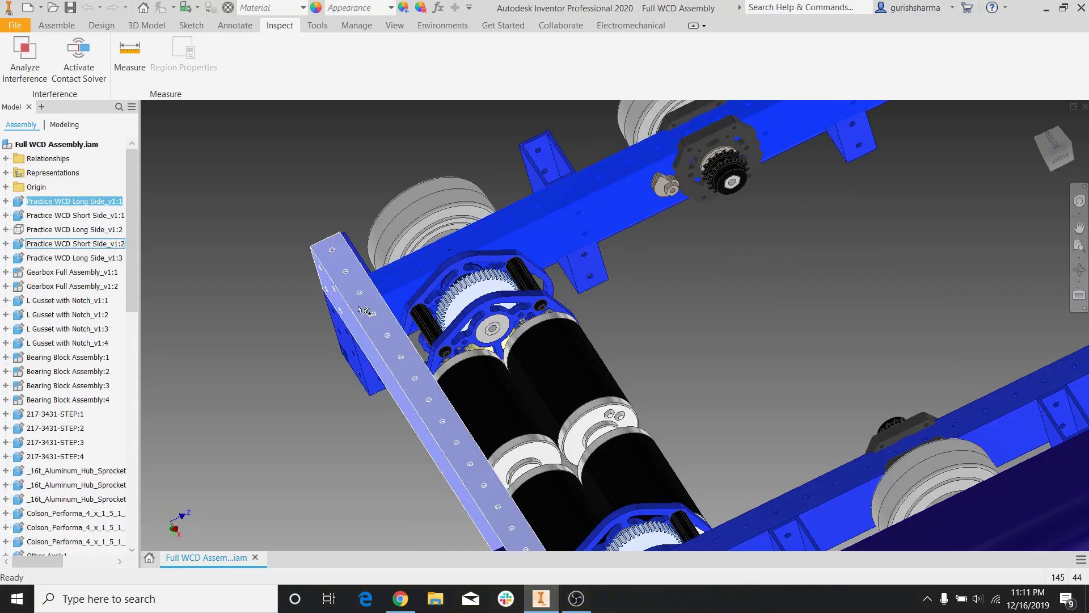
{"action": "scroll", "coordinate": [902, 336], "scroll_direction": "up", "scroll_amount": 3}
{"action": "middle_click_drag", "start_coordinate": [902, 336], "coordinate": [751, 318]}
{"action": "middle_click_drag", "start_coordinate": [846, 128], "coordinate": [866, 148], "text": "shift"}
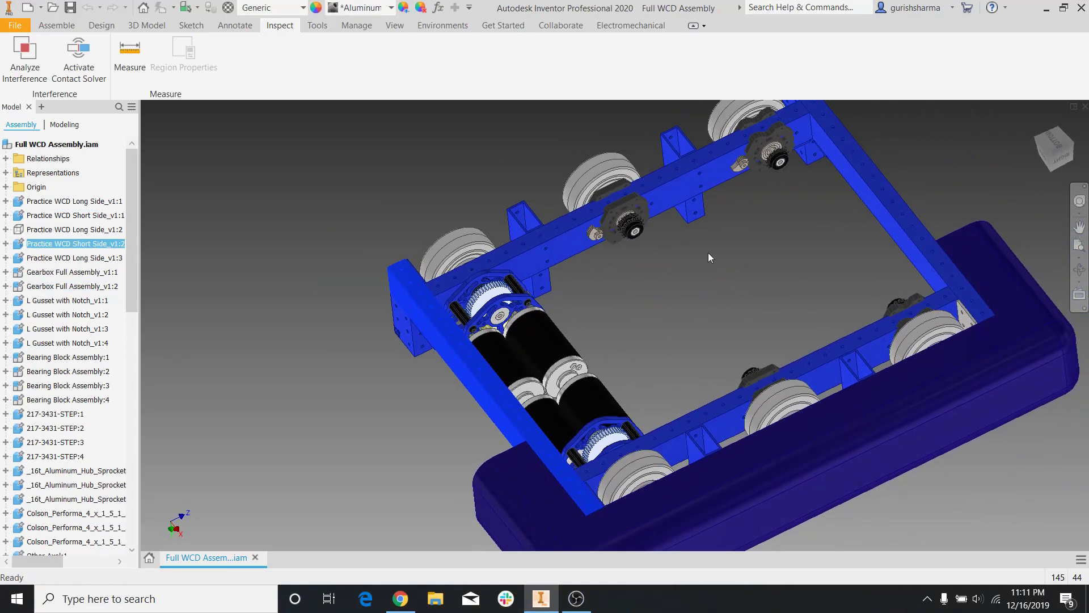
{"action": "middle_click_drag", "start_coordinate": [746, 269], "coordinate": [678, 257], "text": "shift"}
{"action": "scroll", "coordinate": [818, 400], "scroll_direction": "down", "scroll_amount": 3}
{"action": "scroll", "coordinate": [635, 326], "scroll_direction": "up", "scroll_amount": 2}
{"action": "scroll", "coordinate": [636, 321], "scroll_direction": "up", "scroll_amount": 3}
{"action": "middle_click_drag", "start_coordinate": [623, 221], "coordinate": [537, 344], "text": "shift"}
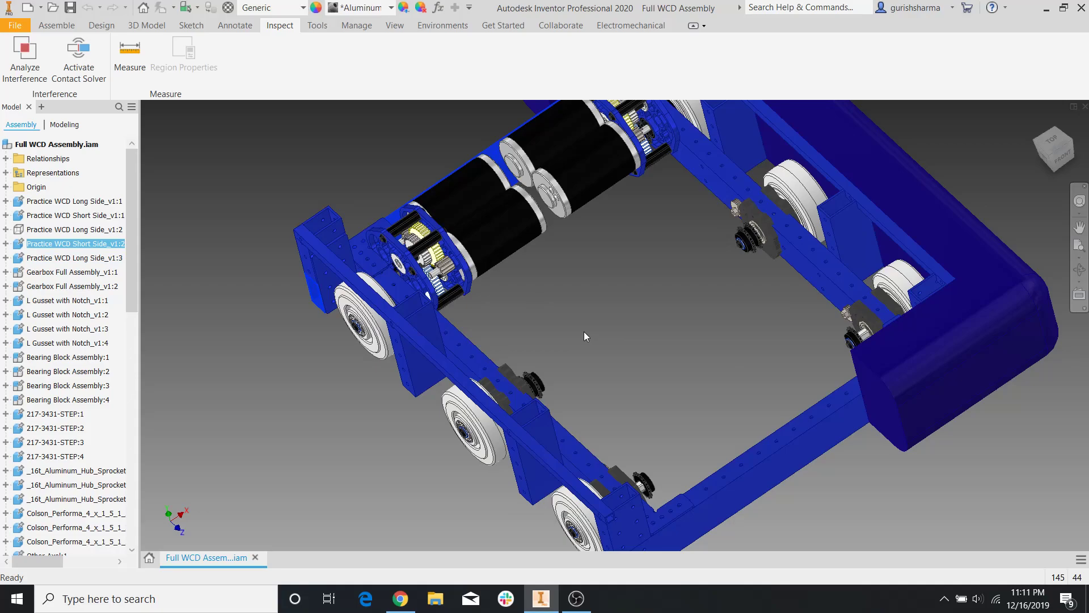
Switch to Chrome and run a Google Images search for "frc 1538 wiring".
{"action": "left_click", "coordinate": [400, 598]}
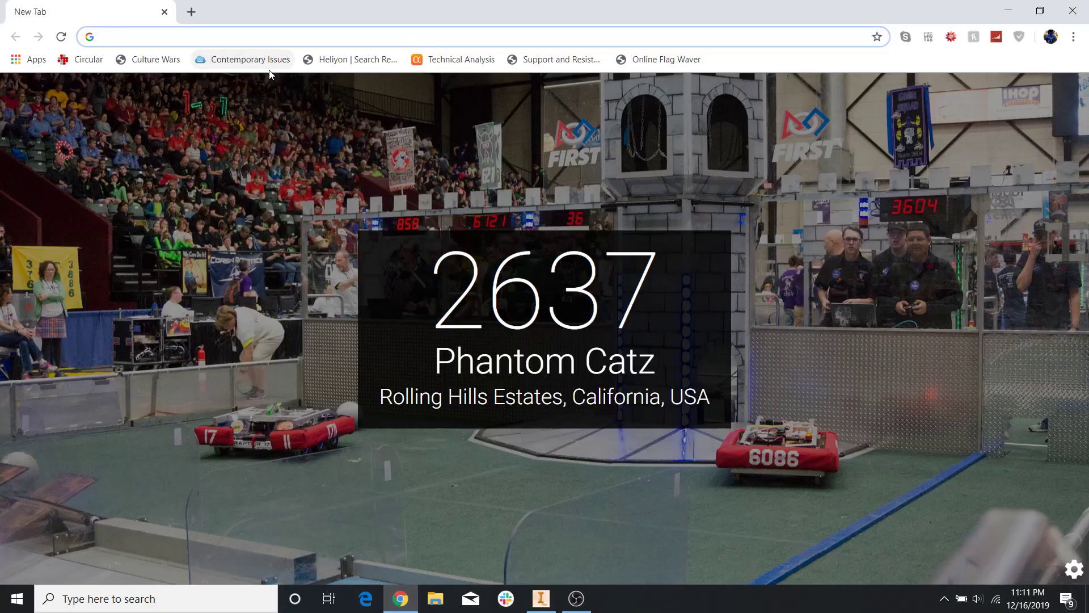
{"action": "type", "text": "frc 1"}
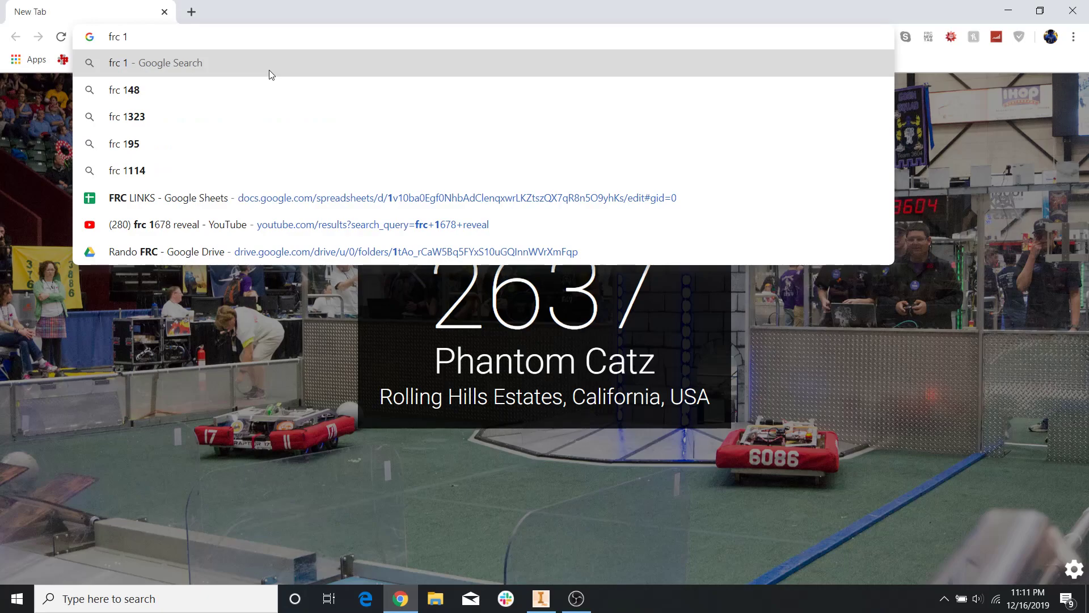
{"action": "type", "text": "538"}
{"action": "key", "text": "Return"}
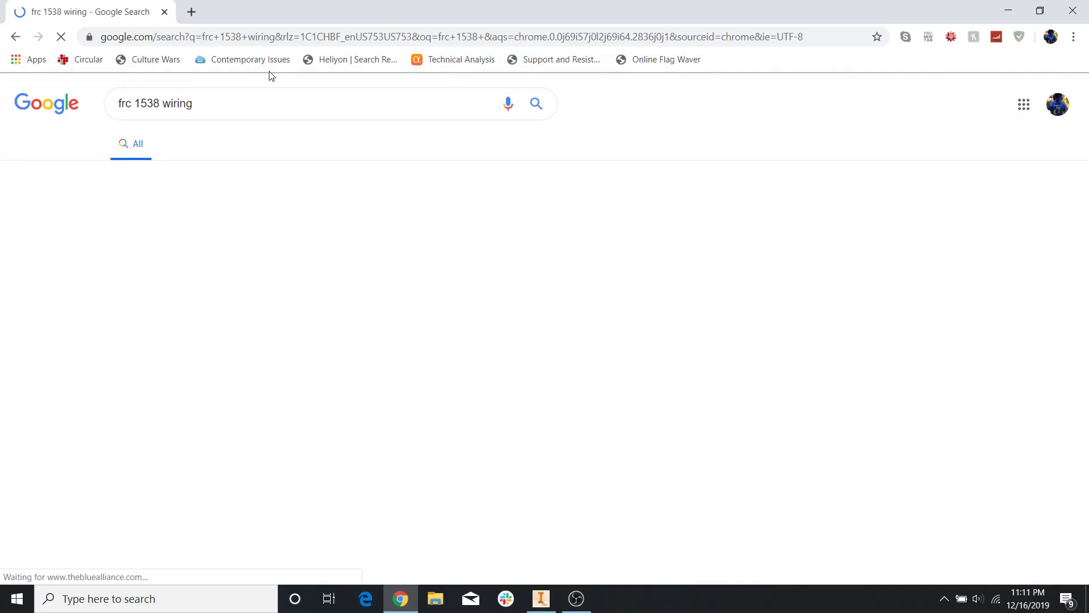
{"action": "left_click", "coordinate": [245, 143]}
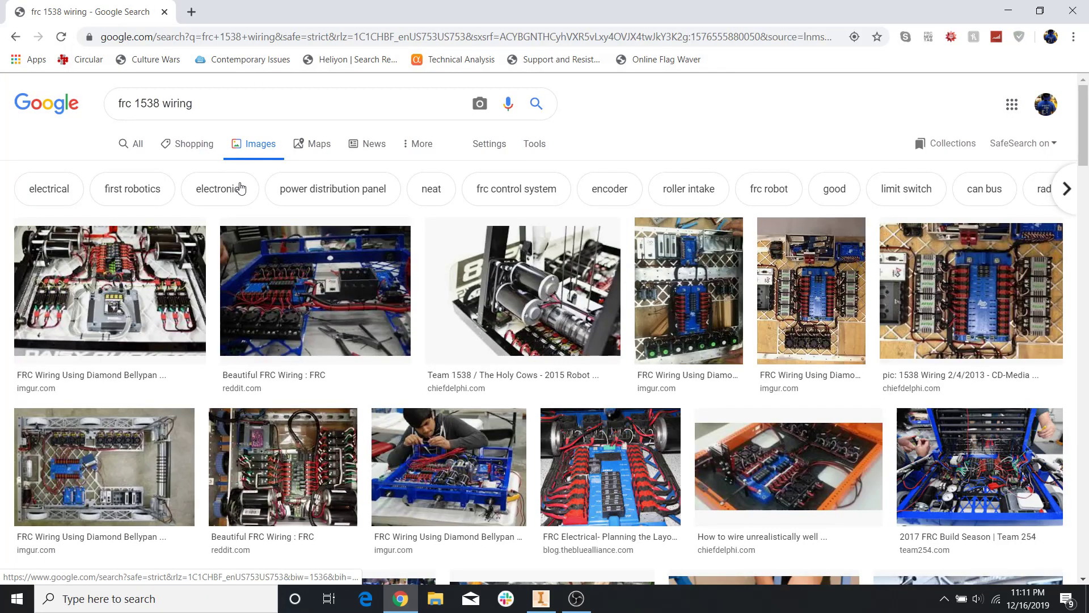
Examine several FRC robot wiring photos, including the diamond bellypan, Team 254 and boxed electronics examples, for their electronics layouts.
{"action": "left_click", "coordinate": [109, 289]}
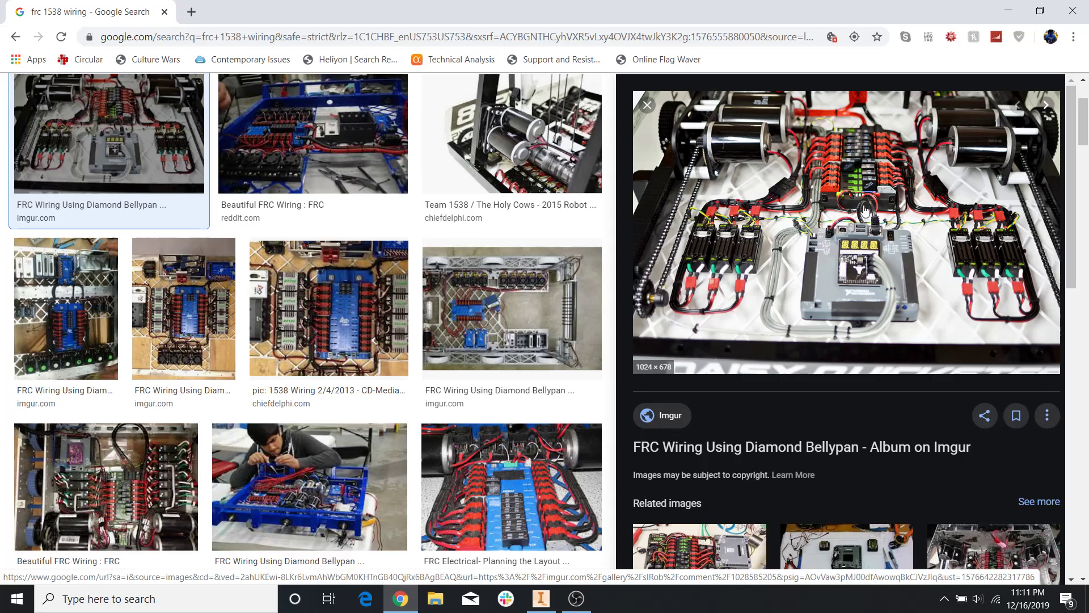
{"action": "scroll", "coordinate": [453, 283], "scroll_direction": "down", "scroll_amount": 4}
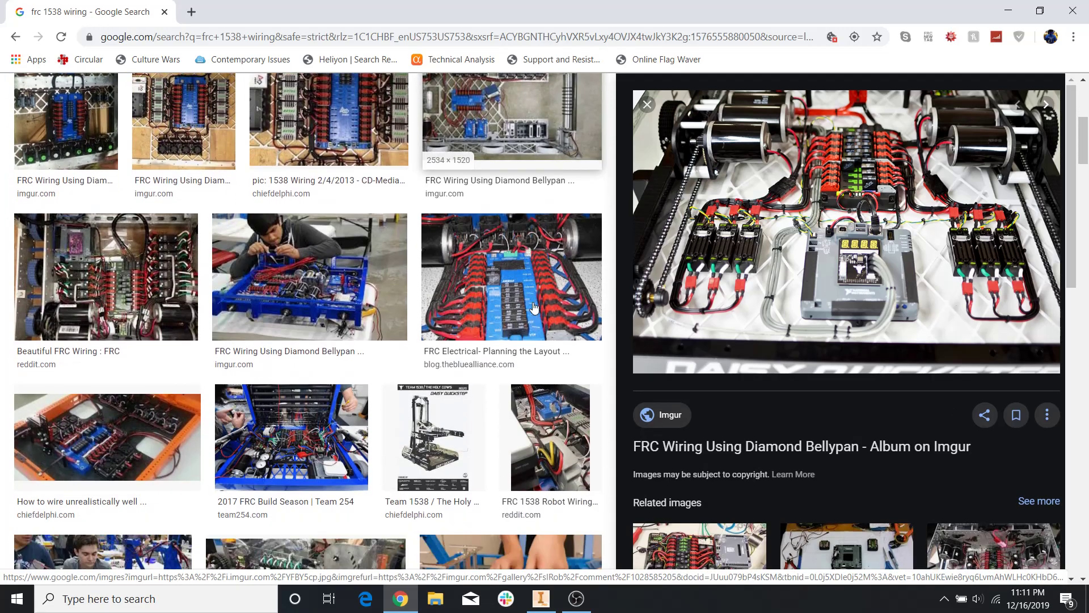
{"action": "left_click", "coordinate": [291, 409]}
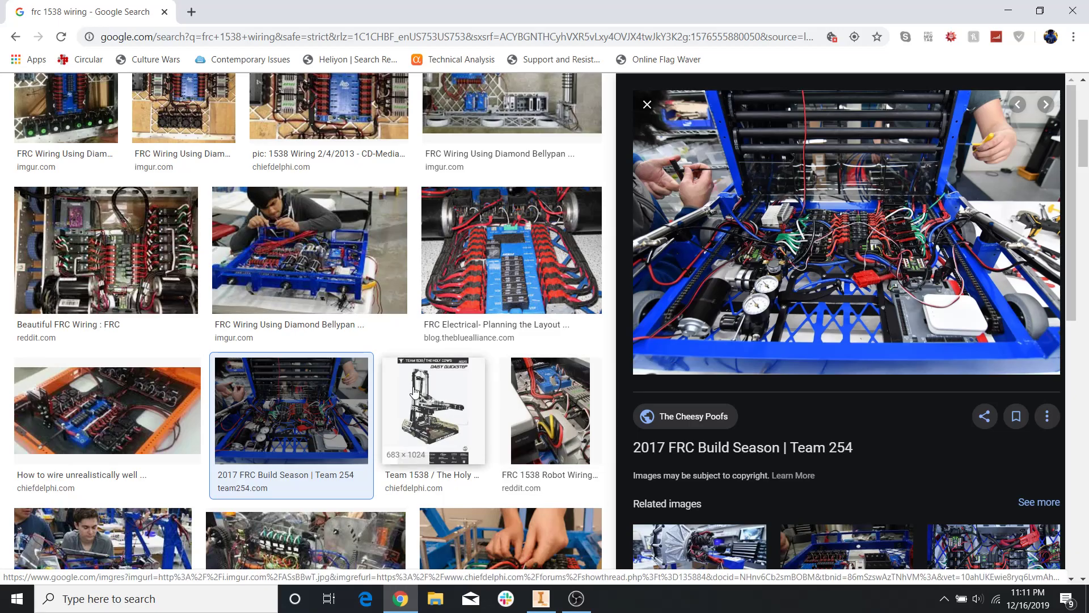
{"action": "left_click", "coordinate": [145, 412]}
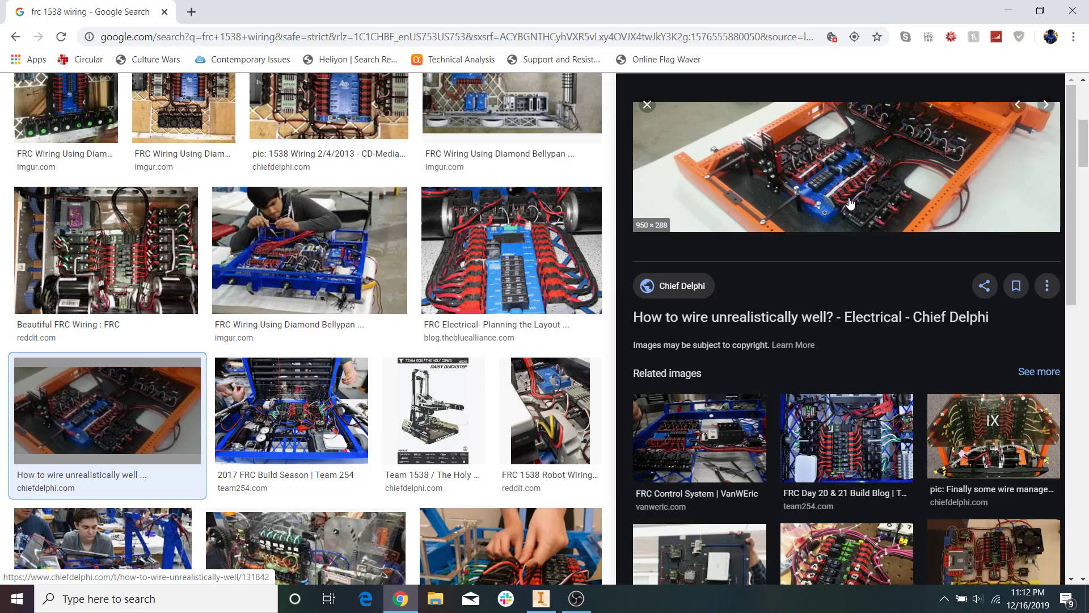
{"action": "scroll", "coordinate": [850, 203], "scroll_direction": "down", "scroll_amount": 4}
{"action": "scroll", "coordinate": [510, 397], "scroll_direction": "down", "scroll_amount": 4}
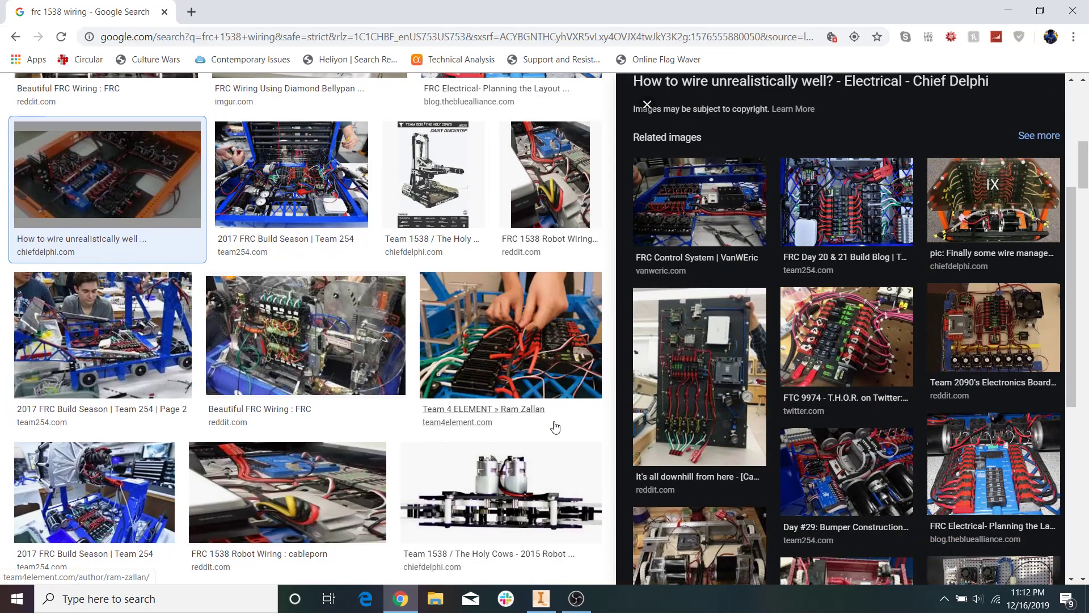
{"action": "left_click", "coordinate": [282, 332]}
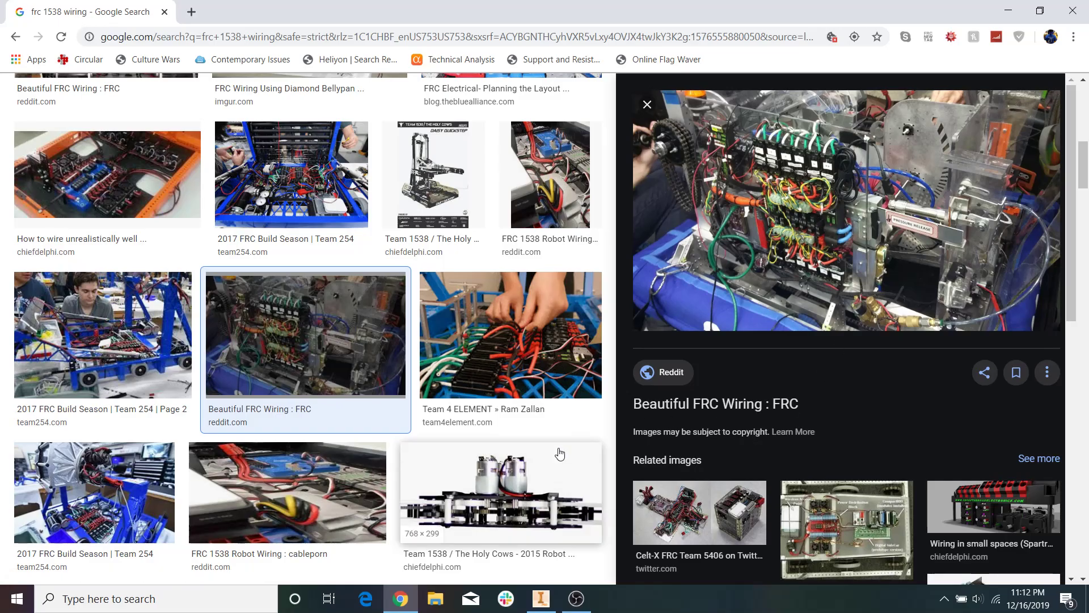
{"action": "left_click", "coordinate": [693, 528]}
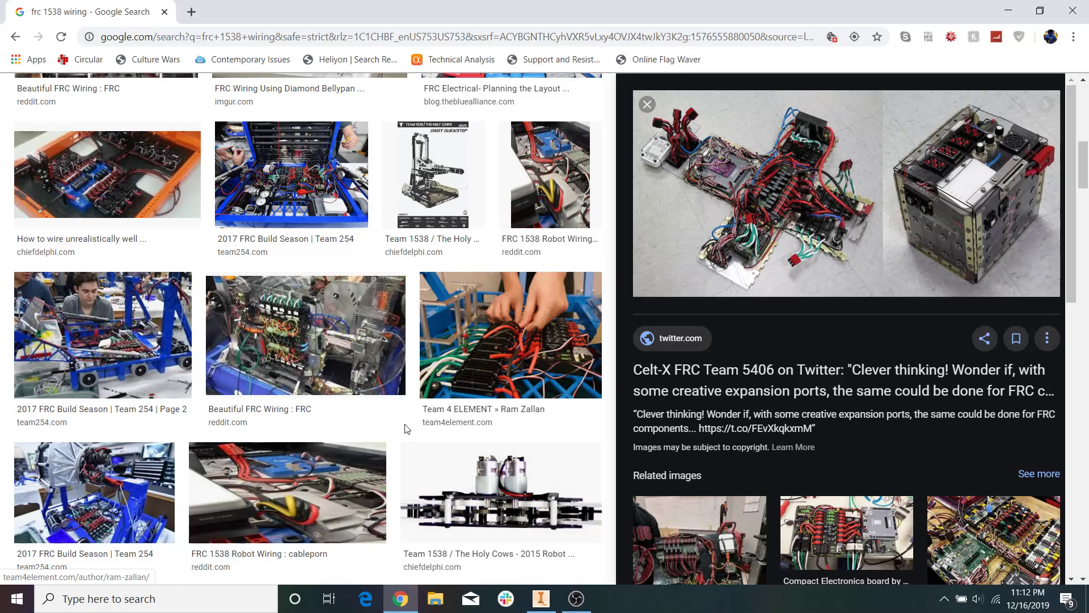
{"action": "scroll", "coordinate": [372, 296], "scroll_direction": "down", "scroll_amount": 6}
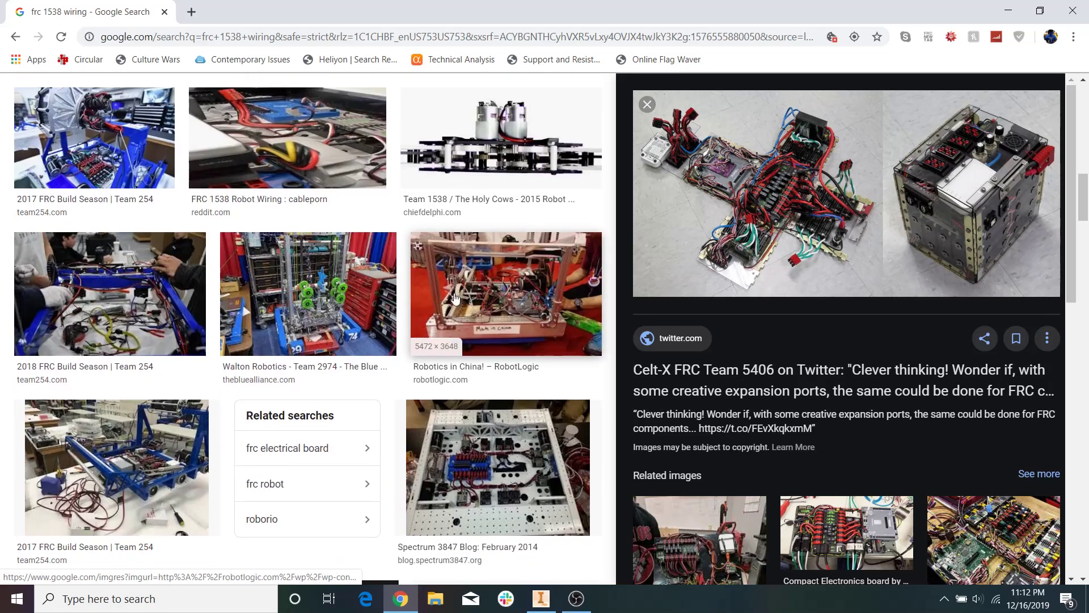
{"action": "left_click", "coordinate": [165, 434]}
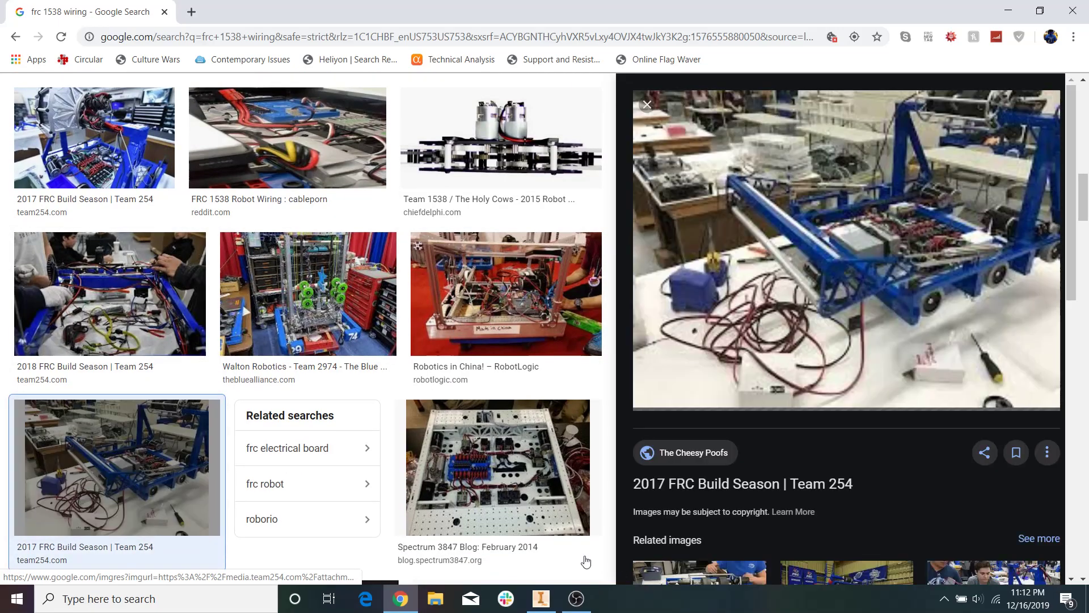
Switch back to Inventor and view the whole drive base assembly.
{"action": "left_click", "coordinate": [541, 598]}
{"action": "middle_click_drag", "start_coordinate": [624, 340], "coordinate": [686, 351], "text": "shift"}
{"action": "scroll", "coordinate": [683, 342], "scroll_direction": "up", "scroll_amount": 3}
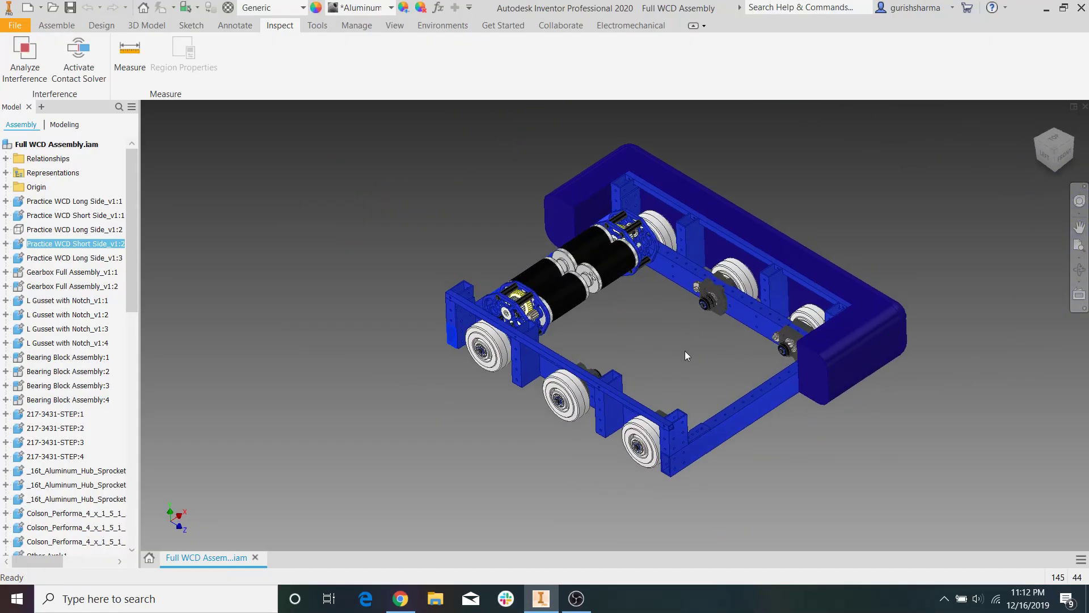
Turn off the visibility of the purple bumper around the frame.
{"action": "right_click", "coordinate": [626, 149]}
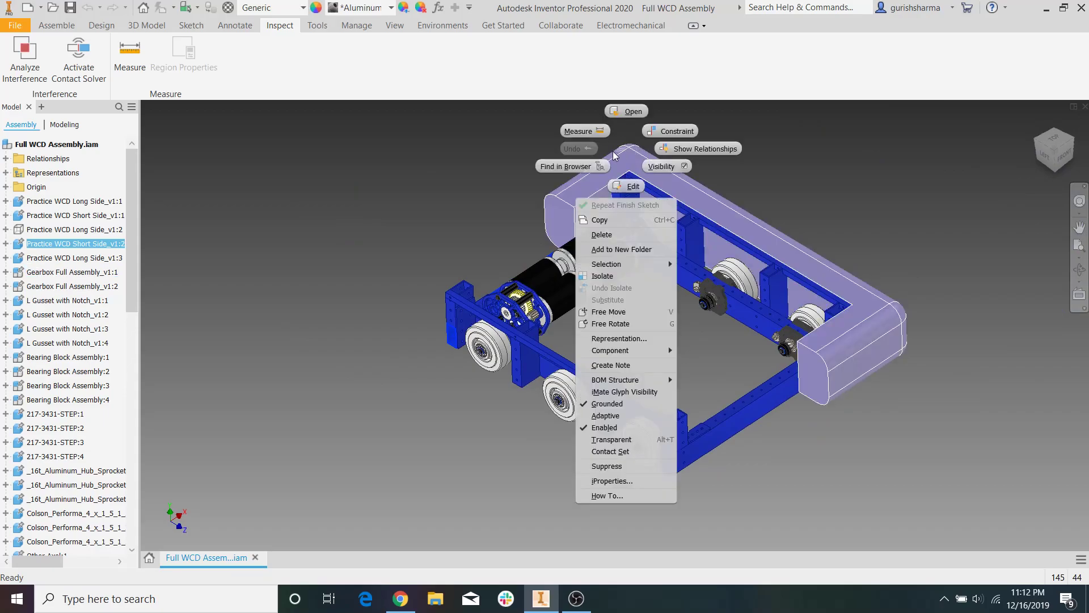
{"action": "left_click", "coordinate": [683, 169]}
{"action": "right_click", "coordinate": [690, 182]}
{"action": "left_click", "coordinate": [726, 198]}
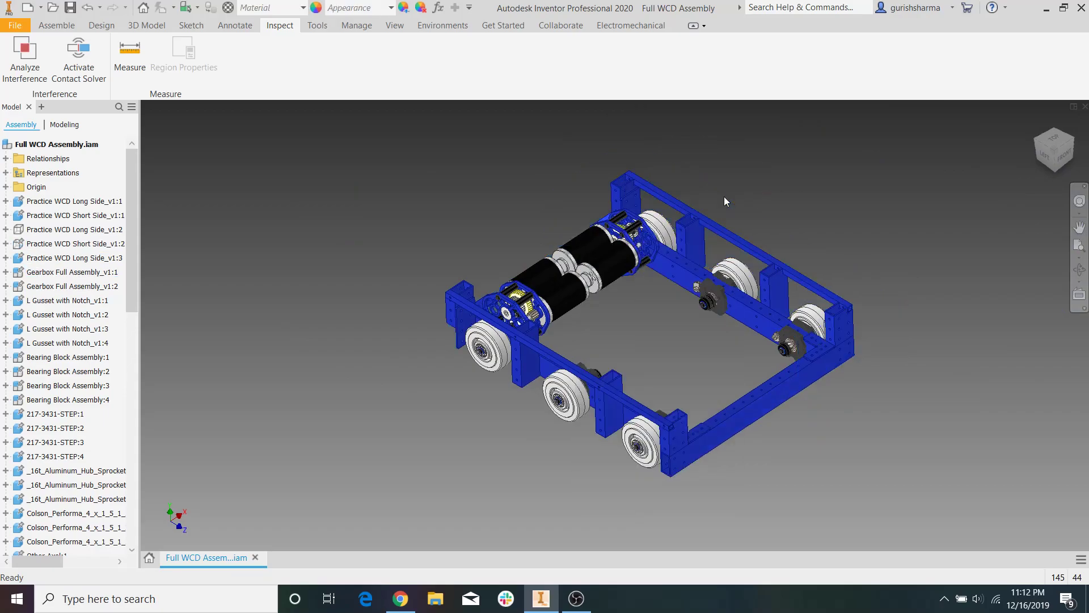
{"action": "mouse_move", "coordinate": [741, 186]}
{"action": "middle_mouse_down", "text": "shift"}
{"action": "mouse_move", "coordinate": [744, 168]}
{"action": "mouse_move", "coordinate": [742, 179]}
{"action": "middle_mouse_up", "text": "shift"}
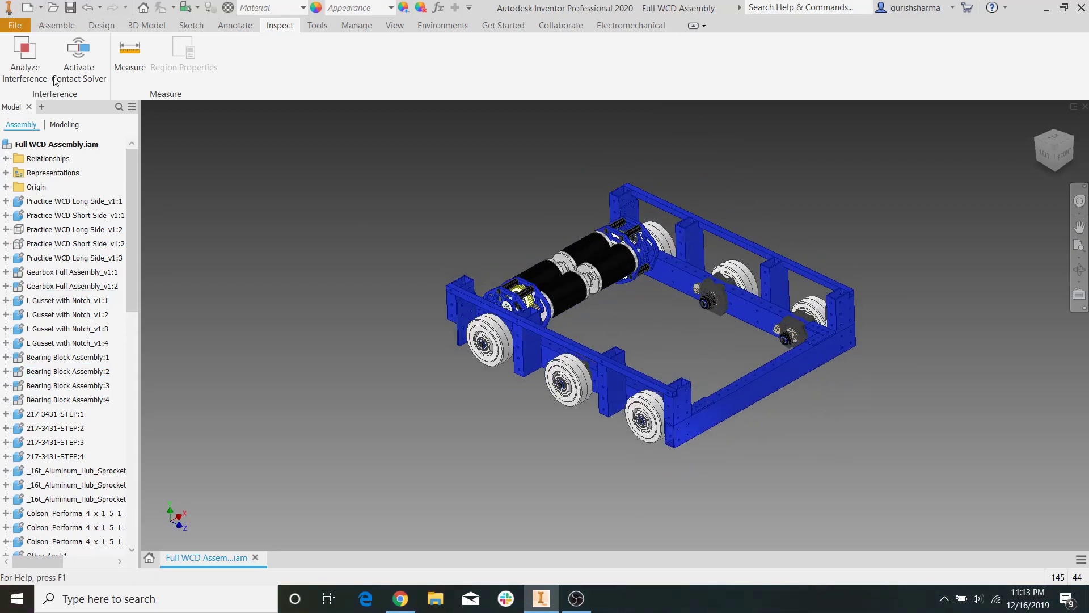
Create a new part from the Standard.ipt template.
{"action": "left_click", "coordinate": [15, 25]}
{"action": "mouse_move", "coordinate": [88, 85]}
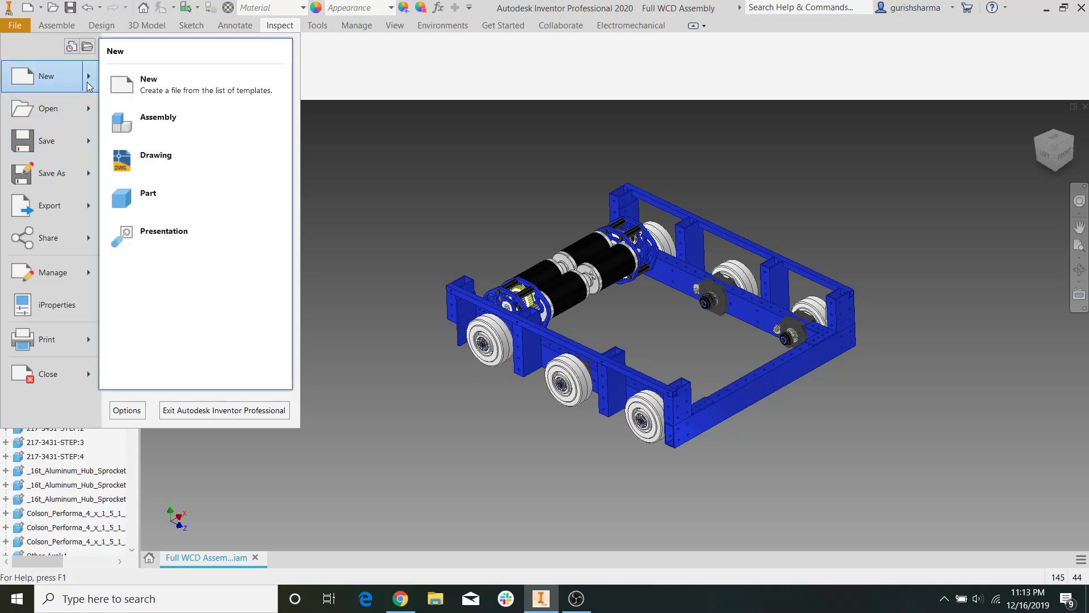
{"action": "left_click", "coordinate": [176, 86]}
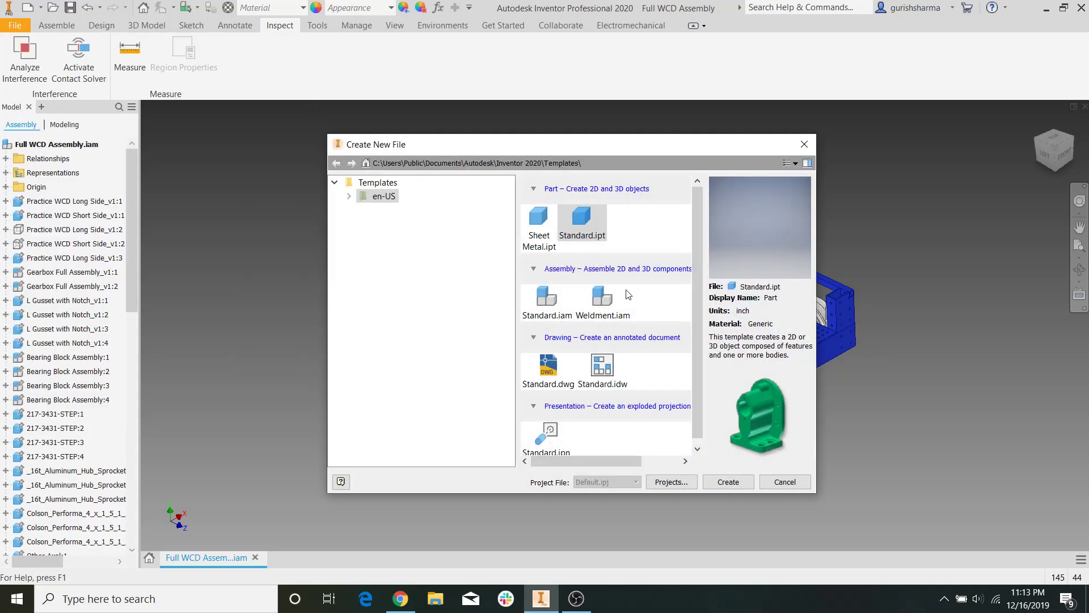
{"action": "left_click", "coordinate": [715, 482]}
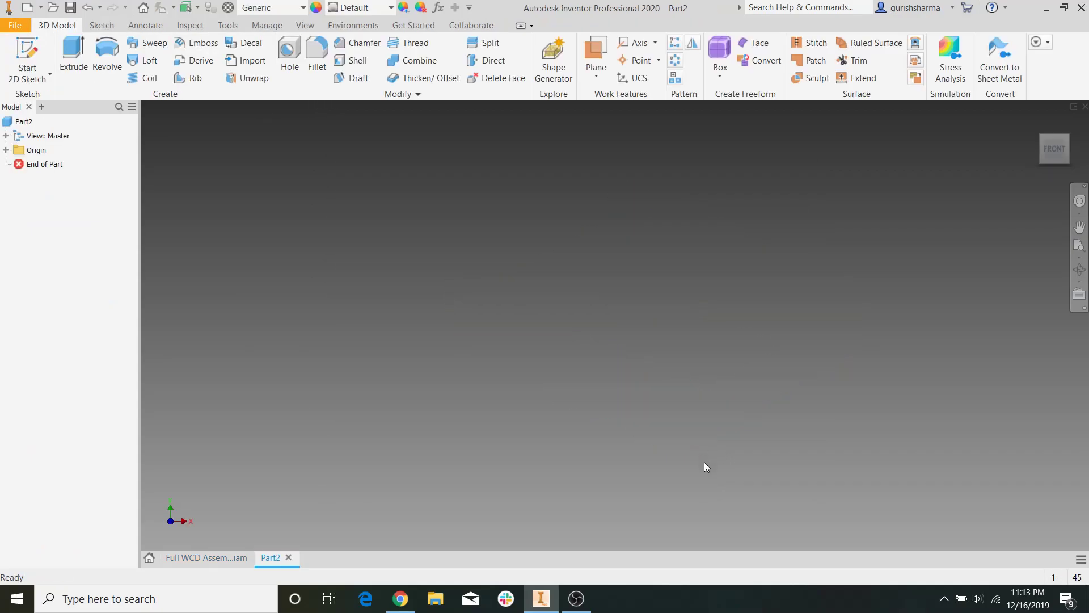
Return to Full WCD Assembly and try to locate the hidden short frame rail, Practice WCD Short Side_v1:2.
{"action": "left_click", "coordinate": [207, 560]}
{"action": "middle_click_drag", "start_coordinate": [558, 438], "coordinate": [628, 256], "text": "shift"}
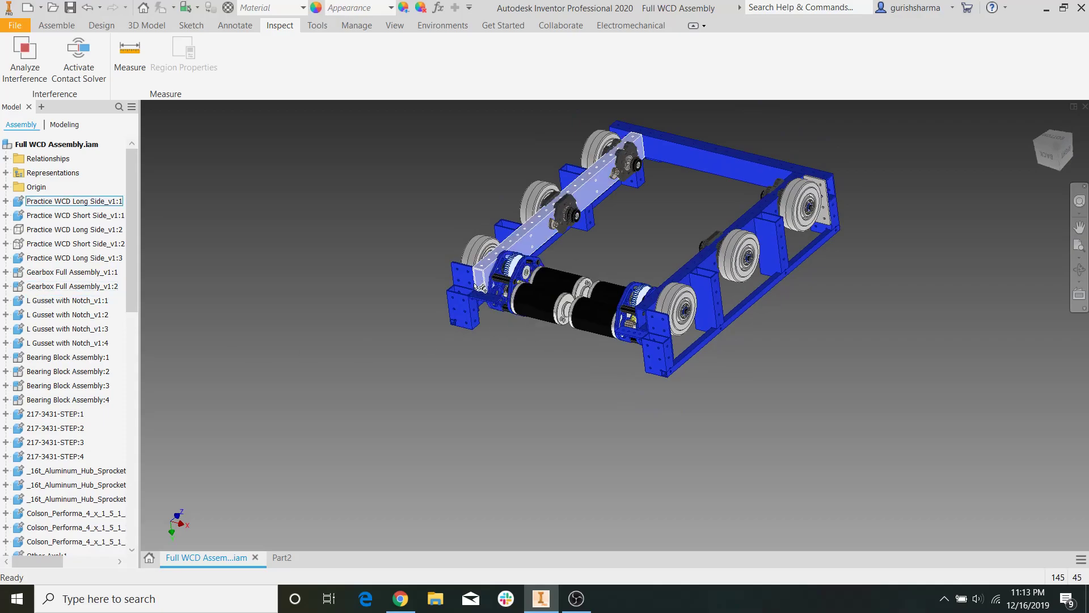
{"action": "left_click", "coordinate": [48, 232]}
{"action": "left_click", "coordinate": [47, 247]}
{"action": "left_click", "coordinate": [17, 231]}
{"action": "left_click", "coordinate": [358, 362]}
{"action": "scroll", "coordinate": [482, 323], "scroll_direction": "up", "scroll_amount": 4}
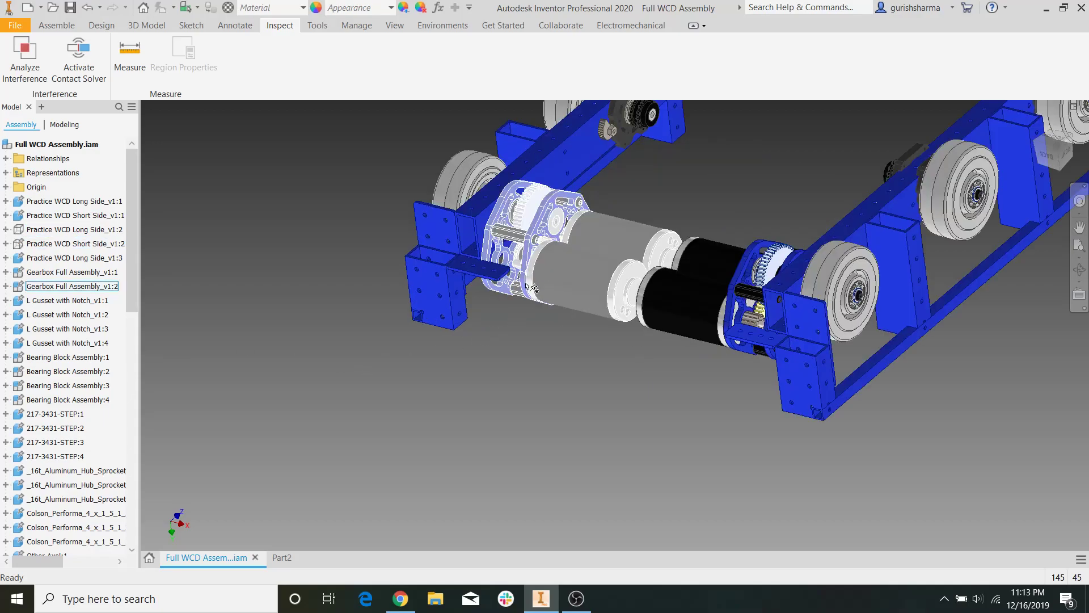
Undo the last three changes in the assembly and hide only the purple bumper.
{"action": "key", "text": "ctrl+z"}
{"action": "key", "text": "ctrl+z"}
{"action": "key", "text": "ctrl+z"}
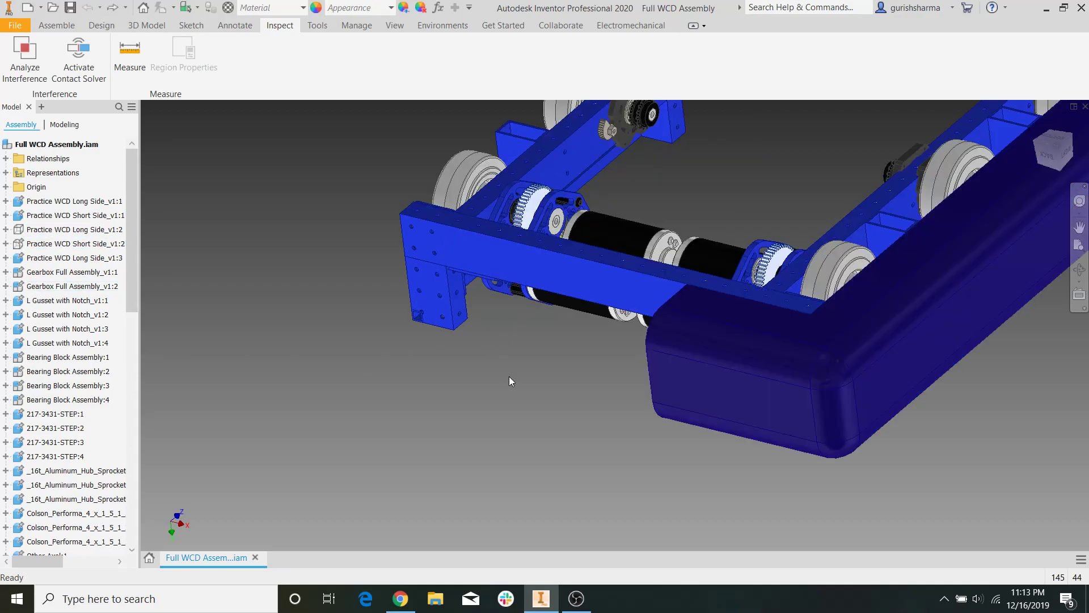
{"action": "right_click", "coordinate": [769, 355]}
{"action": "left_click", "coordinate": [797, 223]}
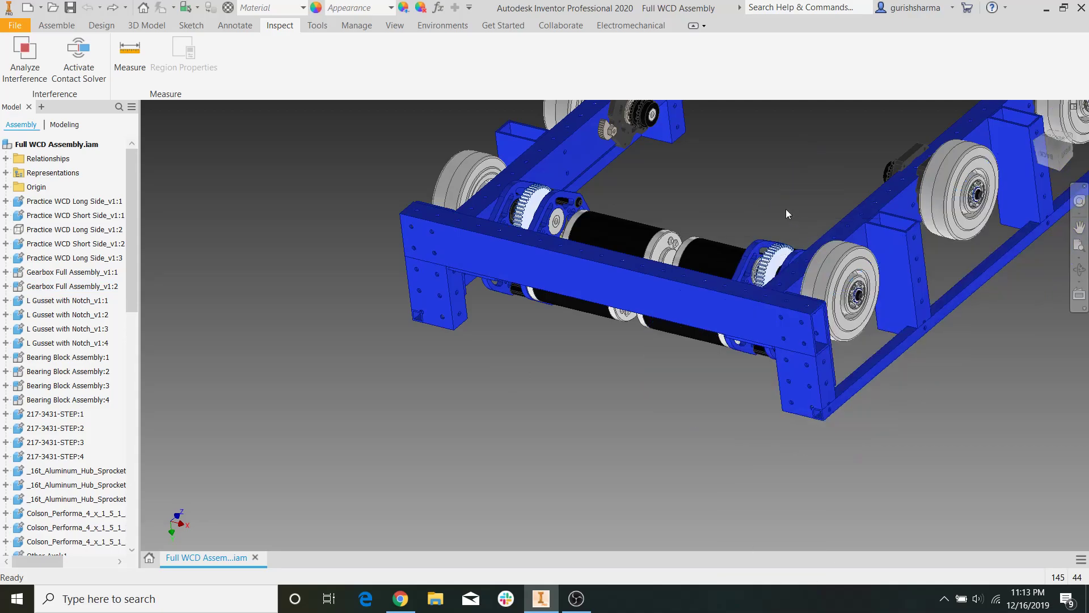
Create a new part from the Standard.ipt template and start a 2D sketch on its front (XY) origin plane.
{"action": "left_click", "coordinate": [15, 25]}
{"action": "mouse_move", "coordinate": [89, 83]}
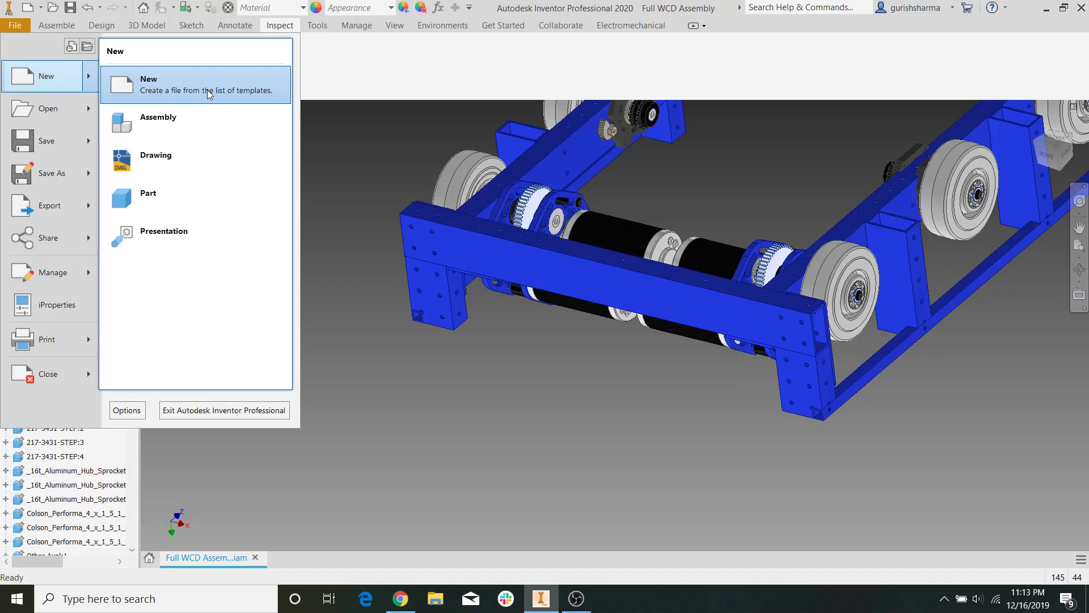
{"action": "left_click", "coordinate": [208, 90]}
{"action": "left_click", "coordinate": [729, 481]}
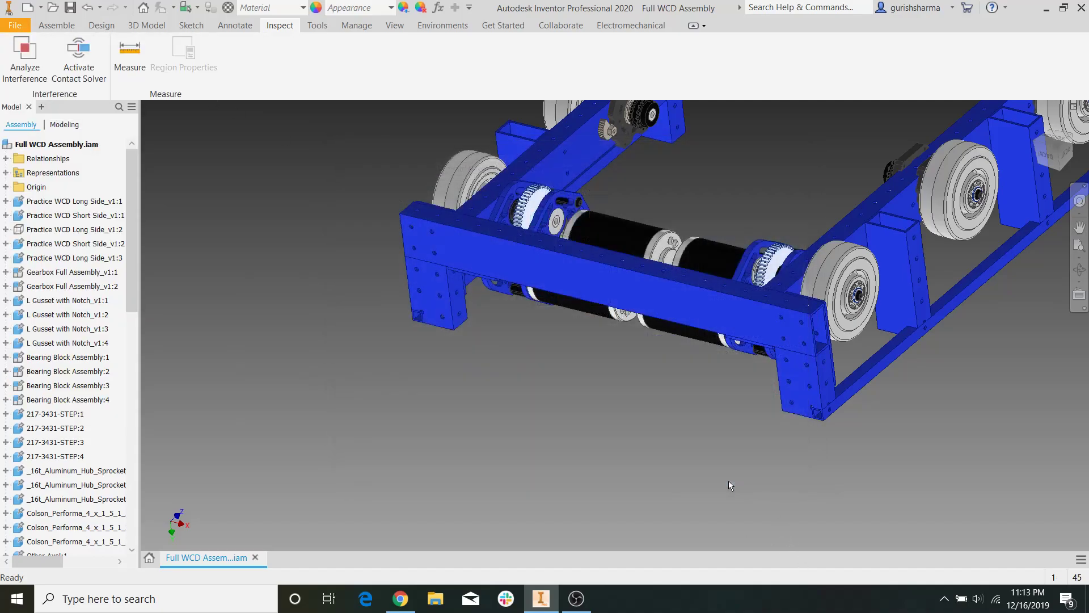
{"action": "left_click", "coordinate": [45, 57]}
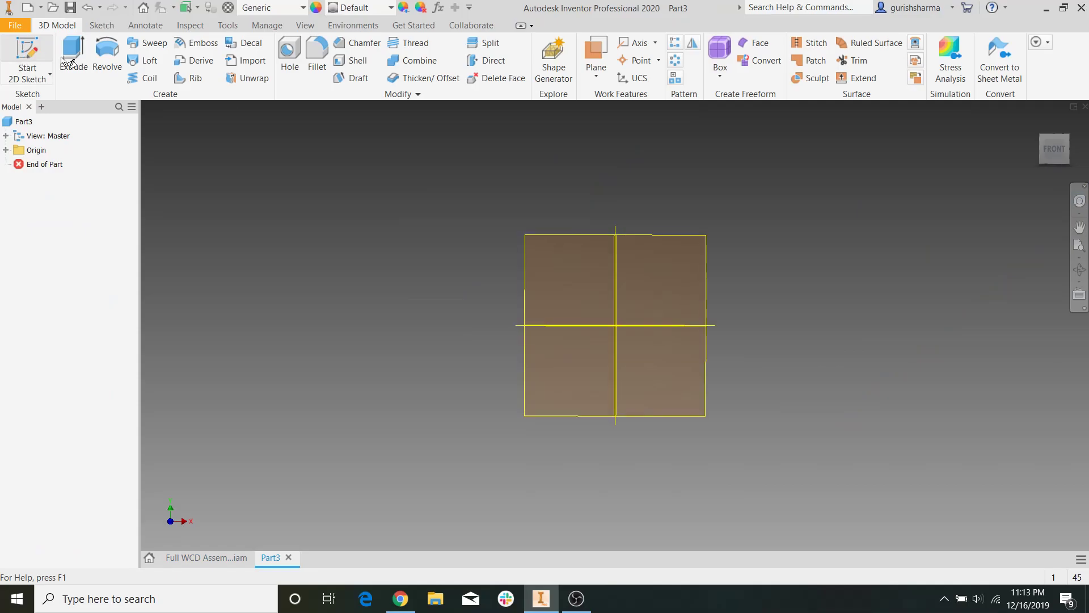
{"action": "left_click", "coordinate": [662, 246]}
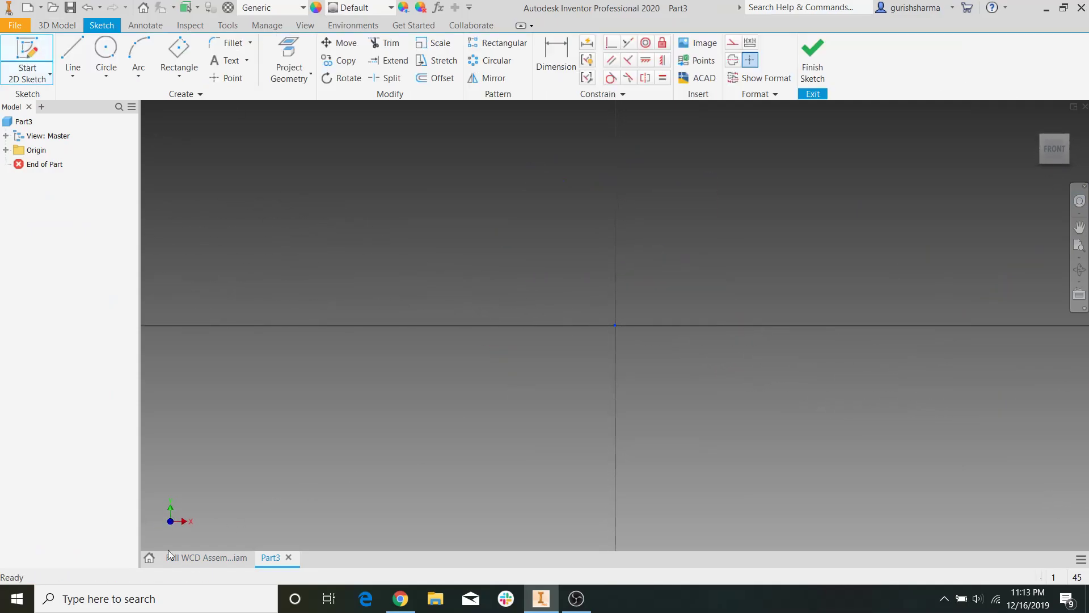
Switch to Full WCD Assembly and measure the distance between the faces of the two short frame rails.
{"action": "left_click", "coordinate": [199, 560]}
{"action": "middle_click_drag", "start_coordinate": [511, 329], "coordinate": [423, 402]}
{"action": "left_click", "coordinate": [129, 54]}
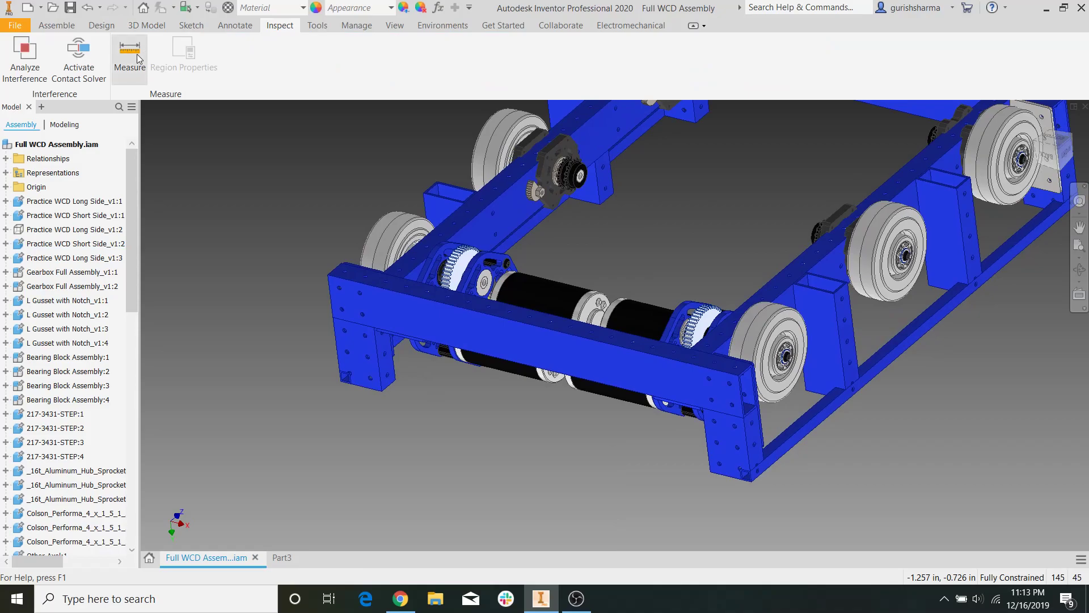
{"action": "left_click", "coordinate": [454, 321]}
{"action": "middle_click_drag", "start_coordinate": [651, 216], "coordinate": [721, 261], "text": "shift"}
{"action": "left_click", "coordinate": [946, 163]}
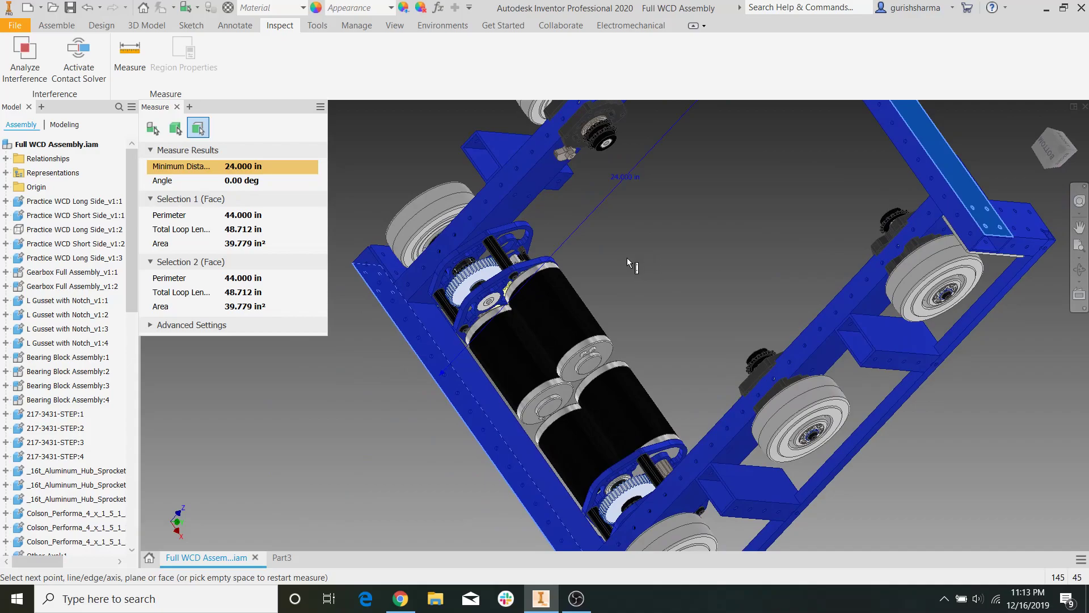
Measure the distance between the facing sides of the two long inner frame rails.
{"action": "middle_click_drag", "start_coordinate": [628, 287], "coordinate": [851, 340], "text": "shift"}
{"action": "left_click", "coordinate": [660, 281]}
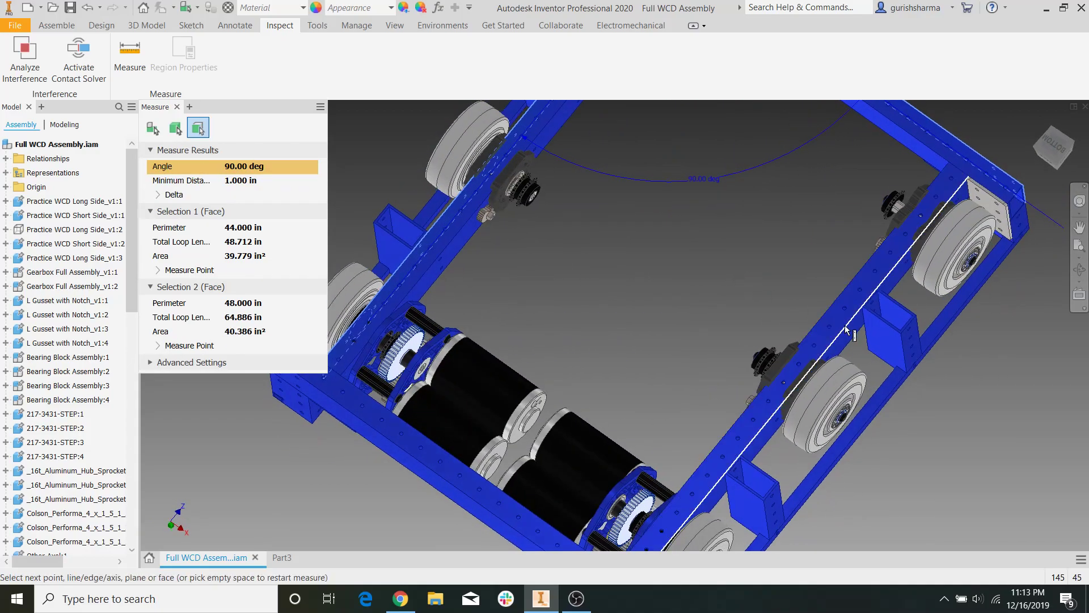
{"action": "left_click", "coordinate": [849, 340]}
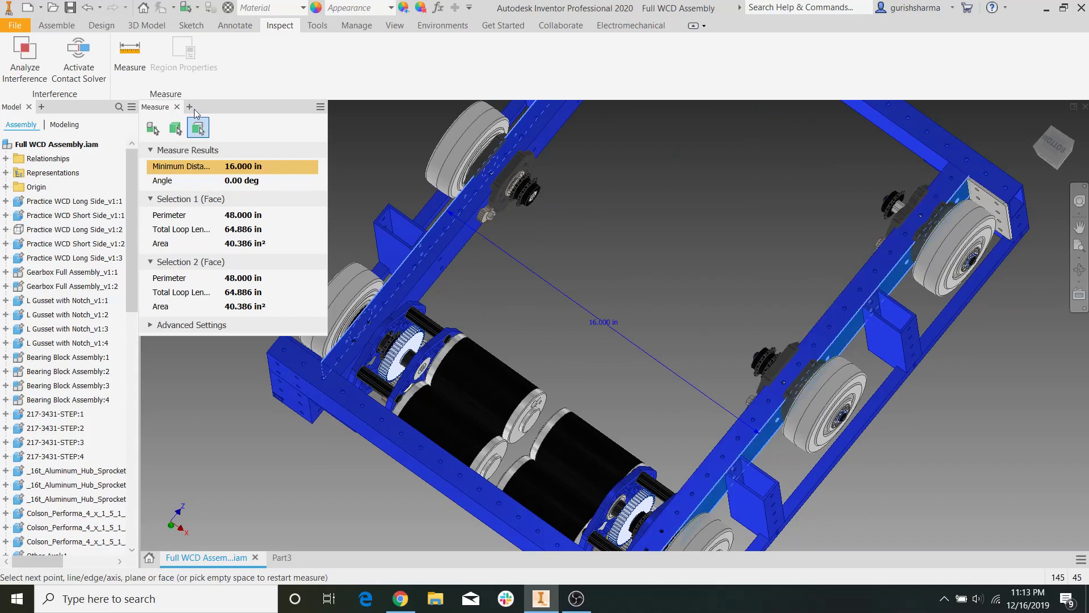
{"action": "left_click", "coordinate": [177, 107]}
Switch to Part3 and sketch a rectangle 16 in wide and 24 in tall from the origin.
{"action": "left_click", "coordinate": [281, 559]}
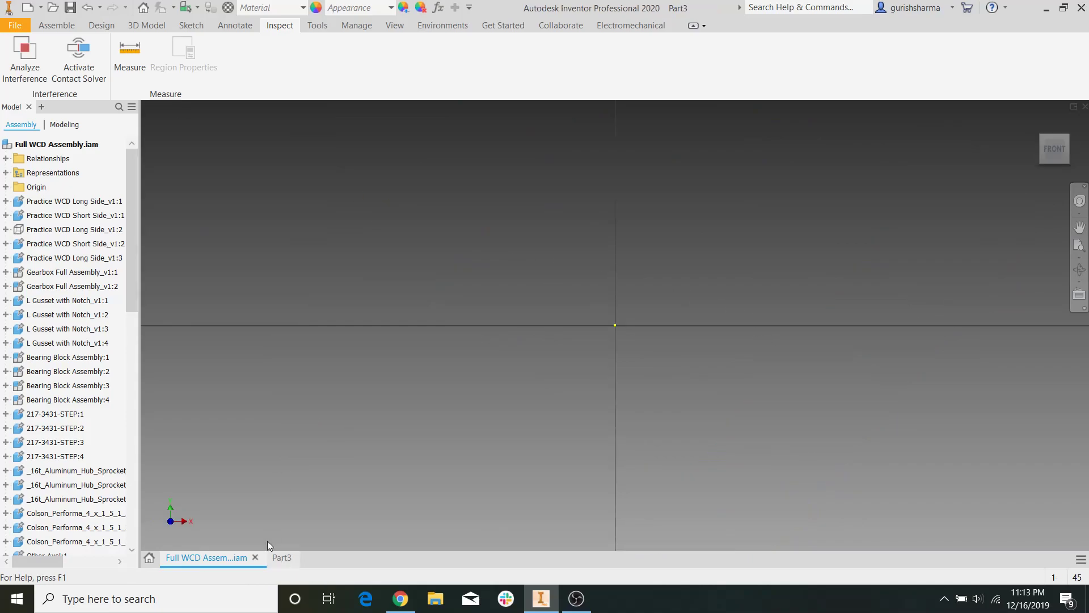
{"action": "left_click", "coordinate": [179, 77]}
{"action": "left_click", "coordinate": [196, 98]}
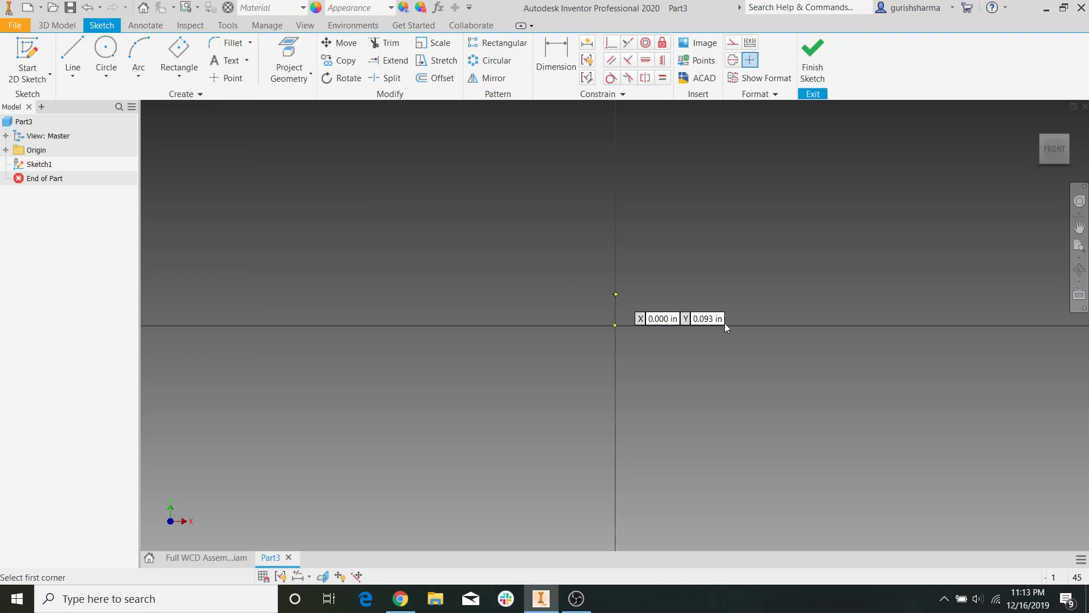
{"action": "left_click", "coordinate": [616, 326]}
{"action": "scroll", "coordinate": [746, 253], "scroll_direction": "up", "scroll_amount": 5}
{"action": "middle_click_drag", "start_coordinate": [778, 248], "coordinate": [650, 377]}
{"action": "type", "text": "16"}
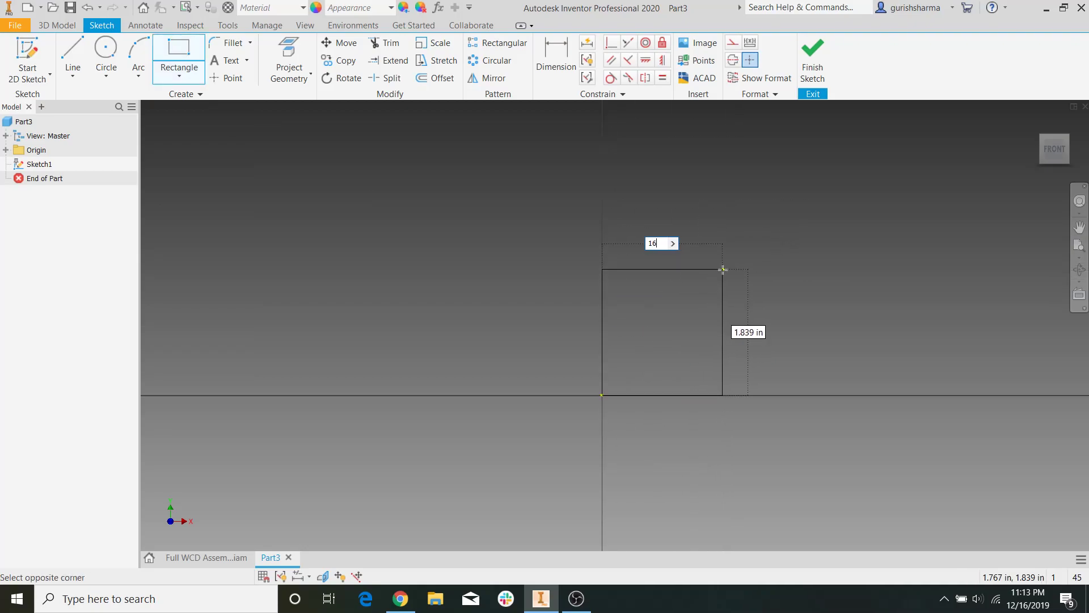
{"action": "key", "text": "Tab"}
{"action": "type", "text": "24"}
{"action": "key", "text": "Return"}
{"action": "scroll", "coordinate": [722, 270], "scroll_direction": "down", "scroll_amount": 5}
{"action": "middle_click_drag", "start_coordinate": [741, 270], "coordinate": [607, 371]}
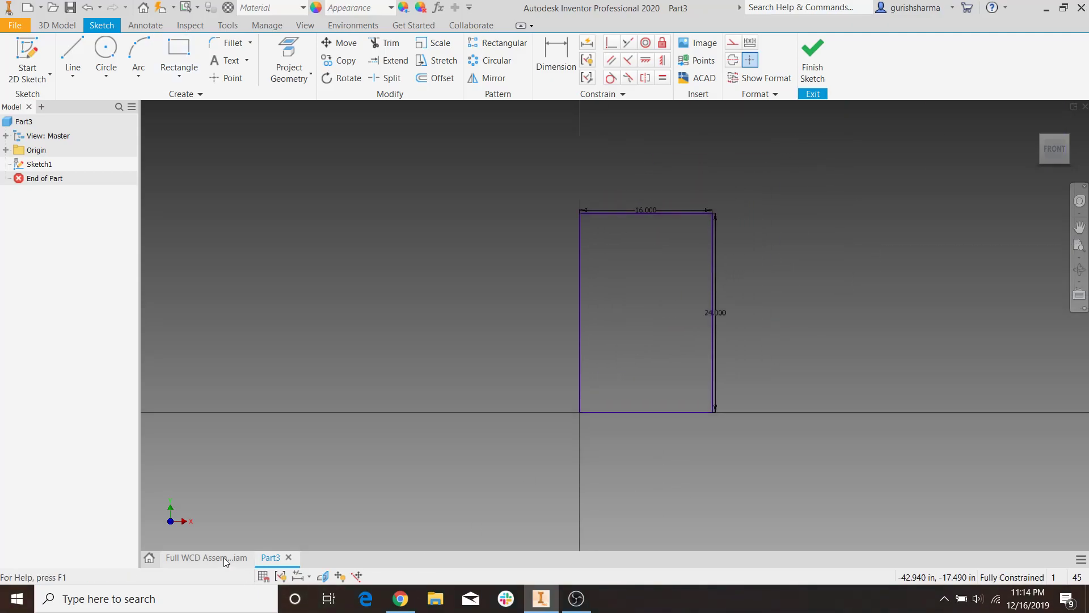
Switch to Full WCD Assembly and examine the frame rails and their hole rows in the bottom view.
{"action": "left_click", "coordinate": [206, 557]}
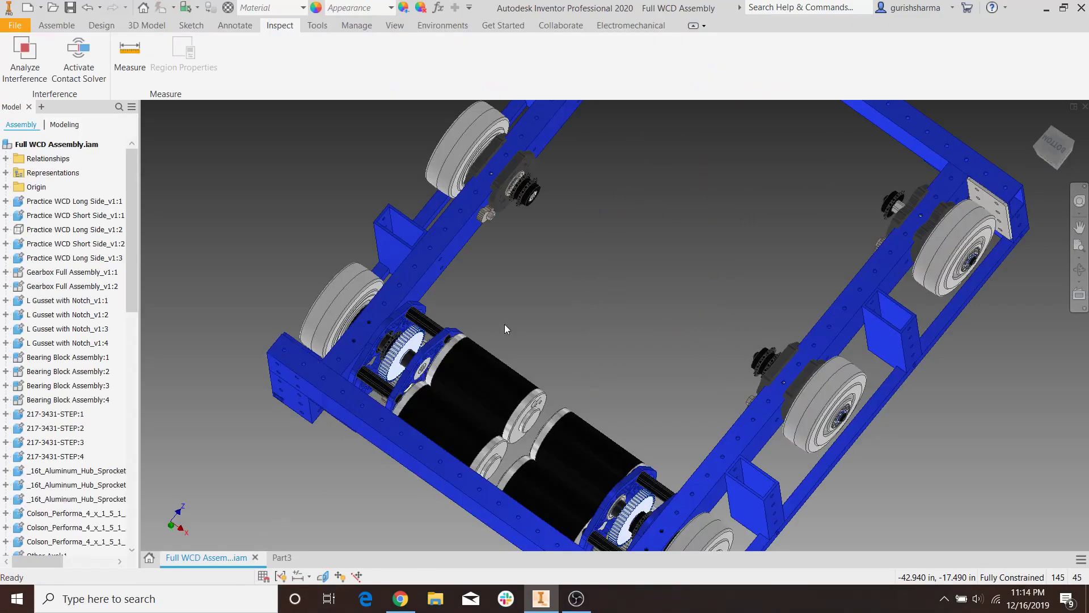
{"action": "left_click", "coordinate": [1054, 147]}
{"action": "scroll", "coordinate": [545, 170], "scroll_direction": "up", "scroll_amount": 5}
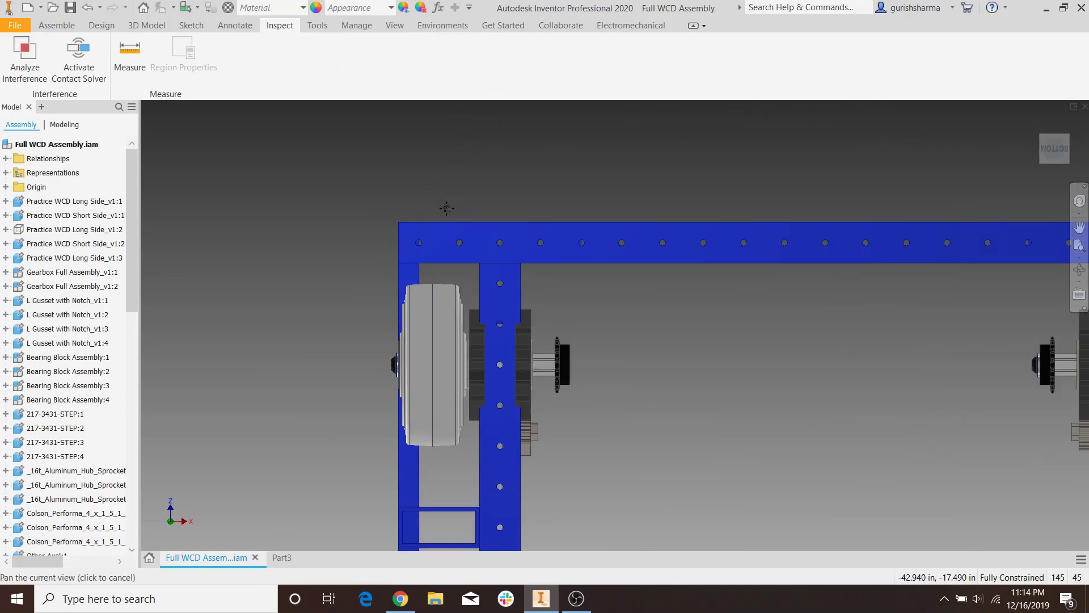
{"action": "scroll", "coordinate": [792, 356], "scroll_direction": "down", "scroll_amount": 5}
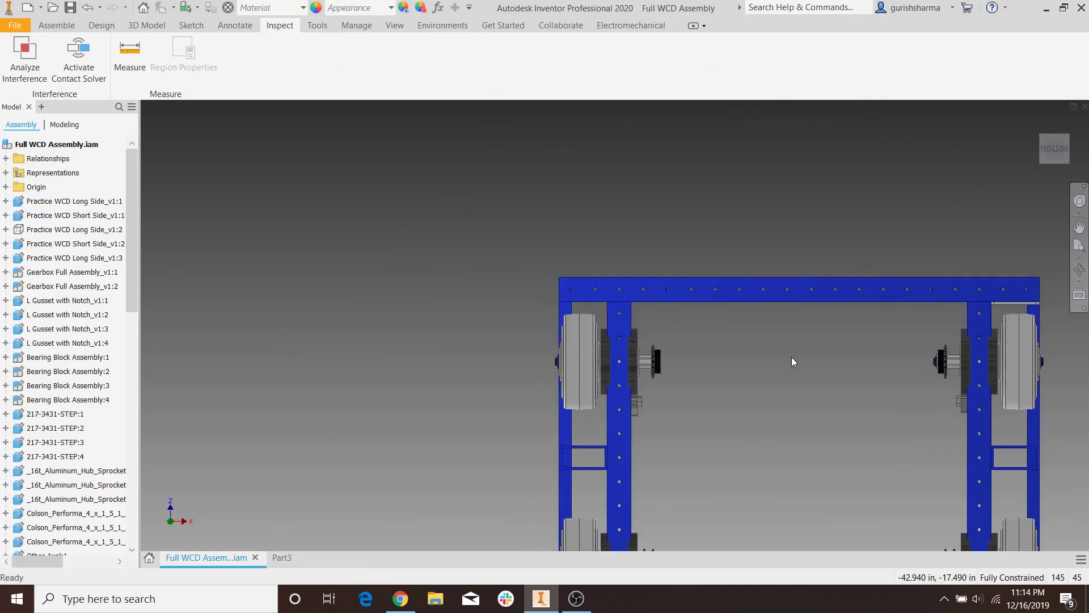
Return to Part3 and offset the 16 by 24 in rectangle inward by 1 in.
{"action": "left_click", "coordinate": [284, 559]}
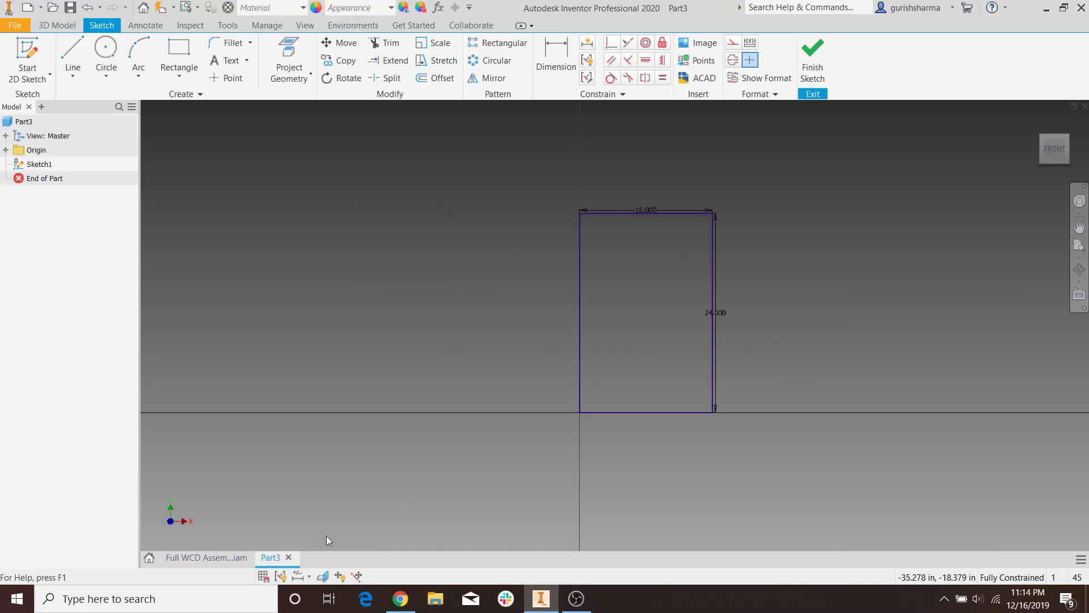
{"action": "left_click", "coordinate": [444, 77]}
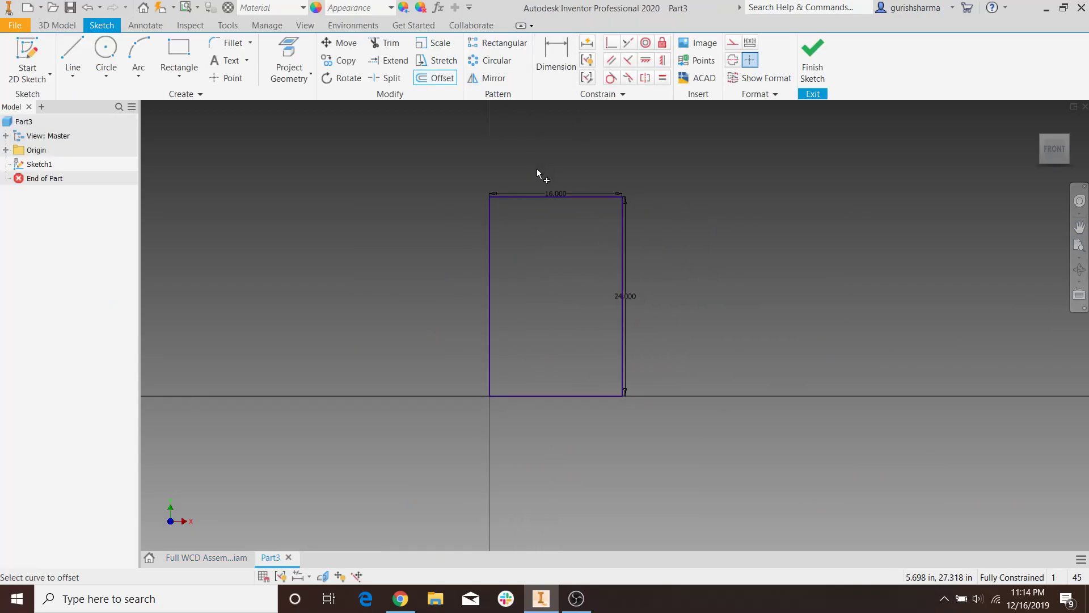
{"action": "left_click", "coordinate": [520, 196]}
{"action": "type", "text": "1"}
{"action": "key", "text": "Return"}
{"action": "scroll", "coordinate": [493, 196], "scroll_direction": "up", "scroll_amount": 4}
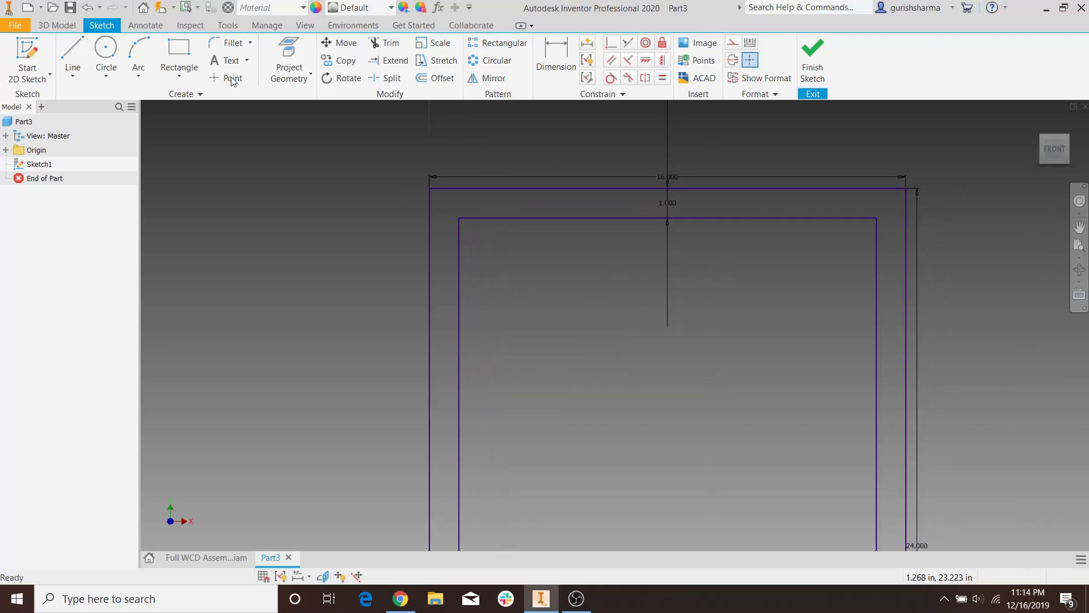
Sketch a 0.188 in diameter hole circle in the border's upper-left corner, between the two rectangles.
{"action": "left_click", "coordinate": [106, 51]}
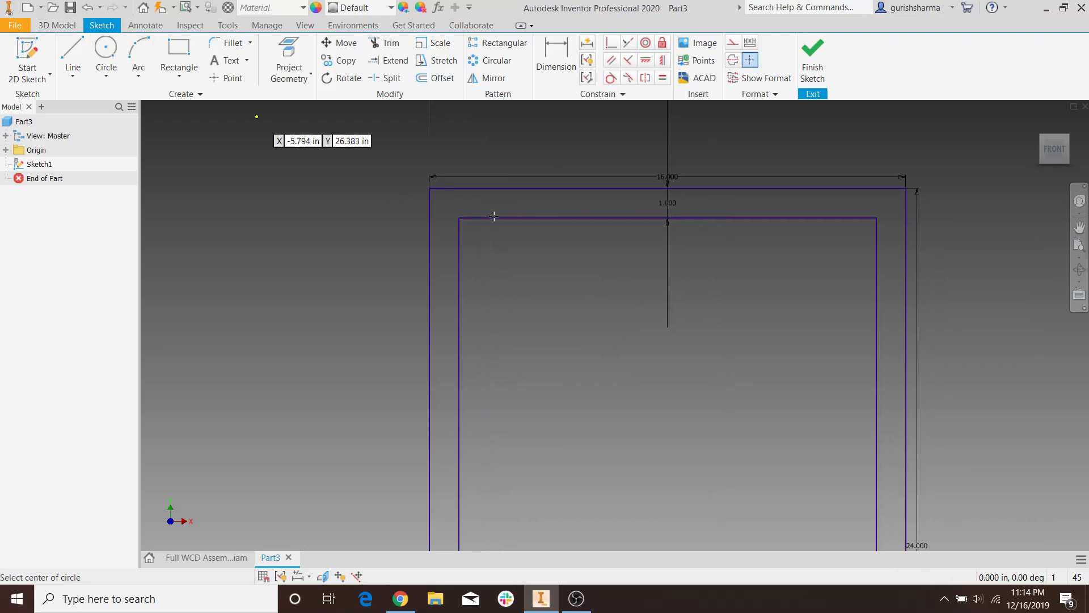
{"action": "left_click", "coordinate": [444, 205]}
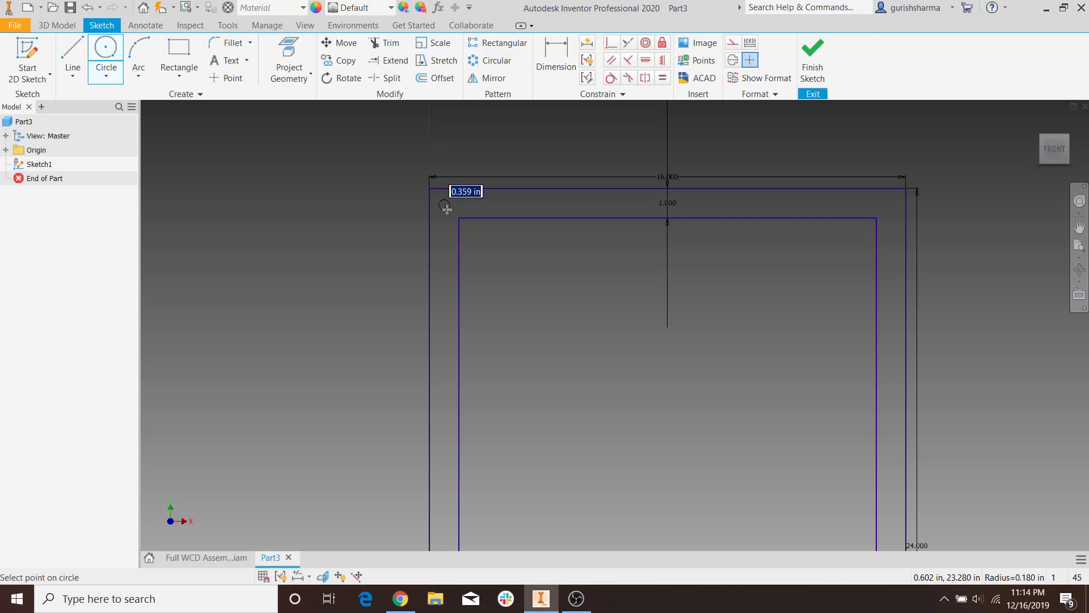
{"action": "type", "text": "0"}
{"action": "type", "text": "/16"}
{"action": "key", "text": "Tab"}
{"action": "key", "text": "Return"}
{"action": "key", "text": "Escape"}
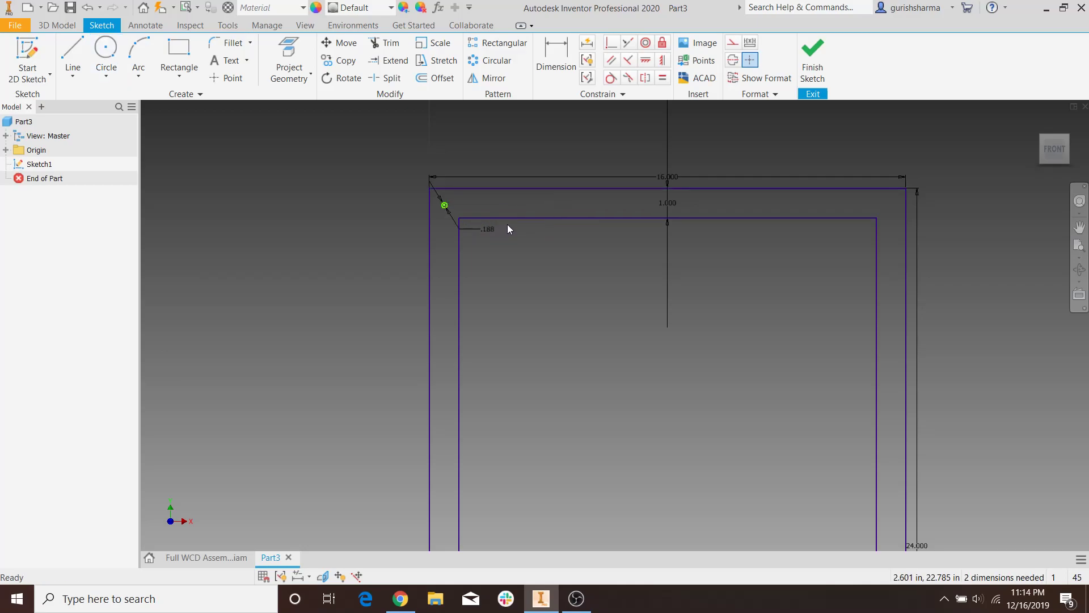
Dimension the circle's centre 0.5 in from both the top and left edges of the outer rectangle.
{"action": "key", "text": "d"}
{"action": "left_click", "coordinate": [444, 204]}
{"action": "left_click", "coordinate": [447, 188]}
{"action": "left_click", "coordinate": [452, 195]}
{"action": "type", "text": ".5"}
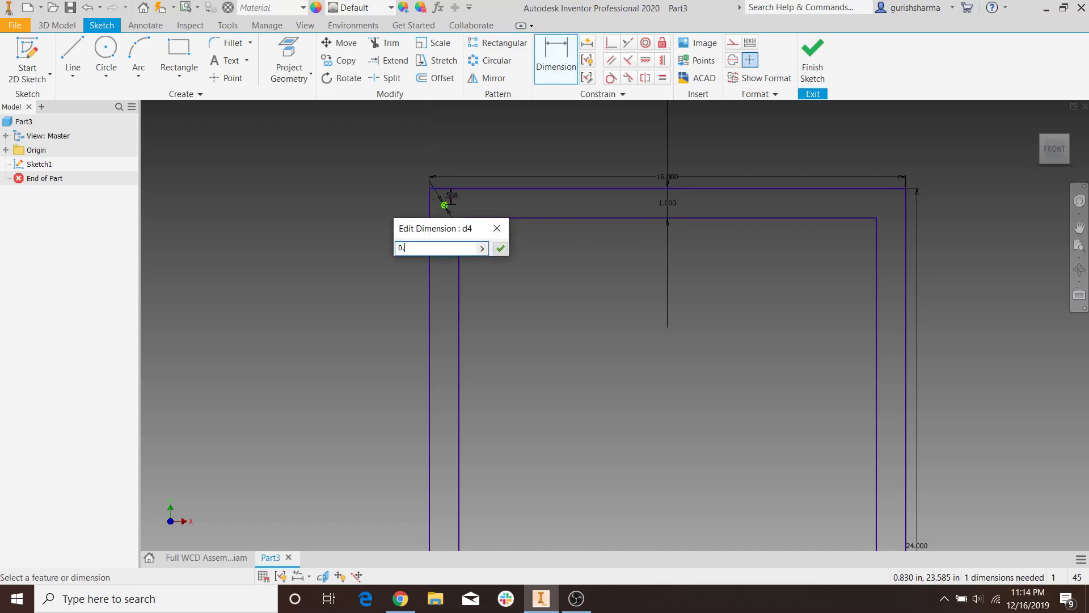
{"action": "key", "text": "Return"}
{"action": "left_click", "coordinate": [443, 203]}
{"action": "left_click", "coordinate": [430, 201]}
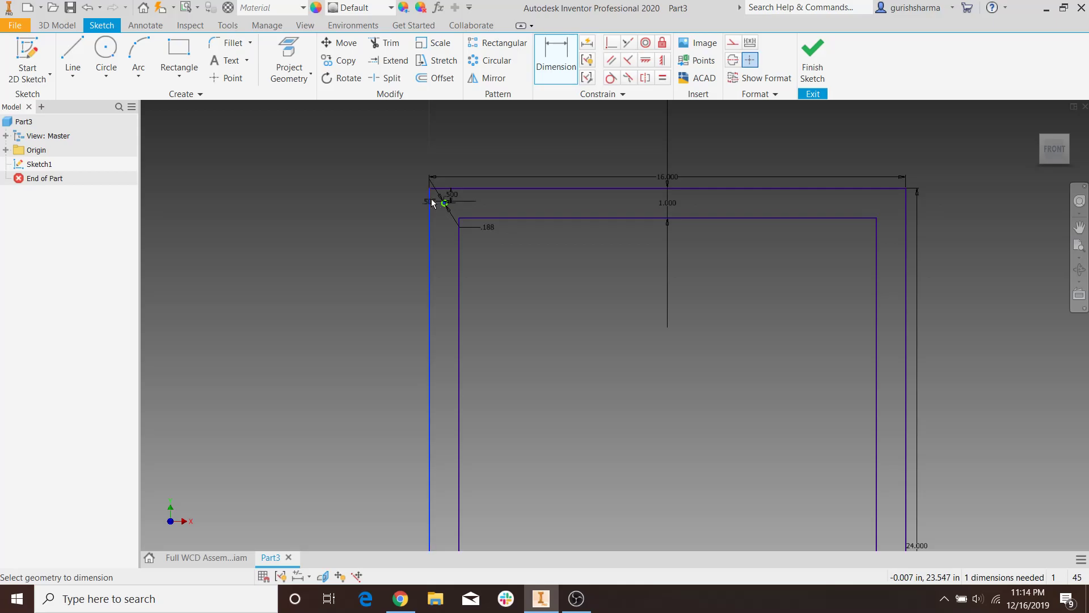
{"action": "left_click", "coordinate": [439, 168]}
{"action": "type", "text": "0.5"}
{"action": "key", "text": "Return"}
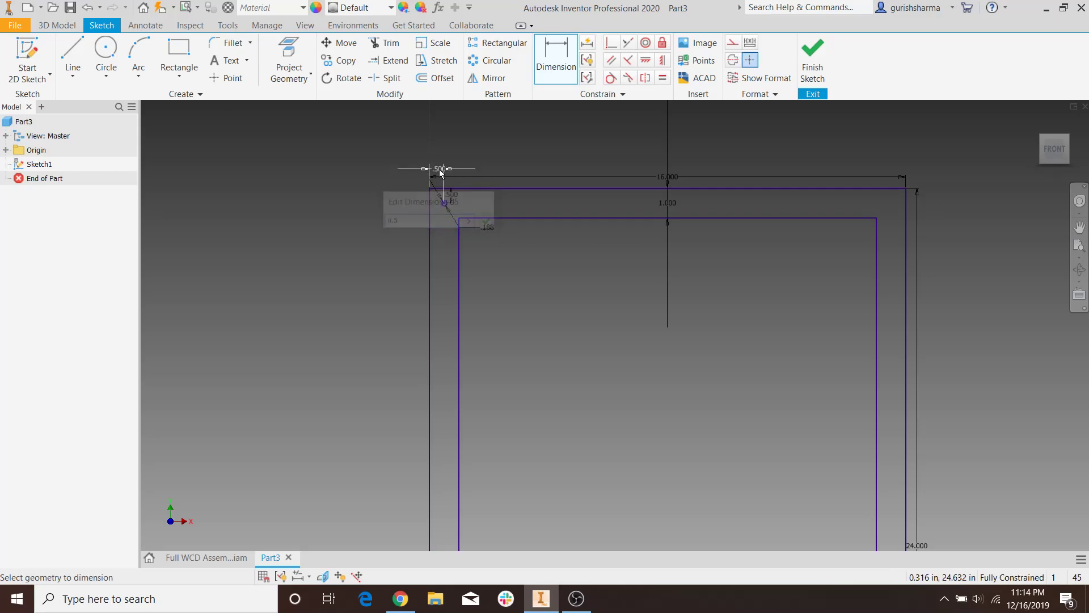
Switch to Full WCD Assembly and measure from the short rail's outer edge to the centre of one of its holes.
{"action": "left_click", "coordinate": [218, 558]}
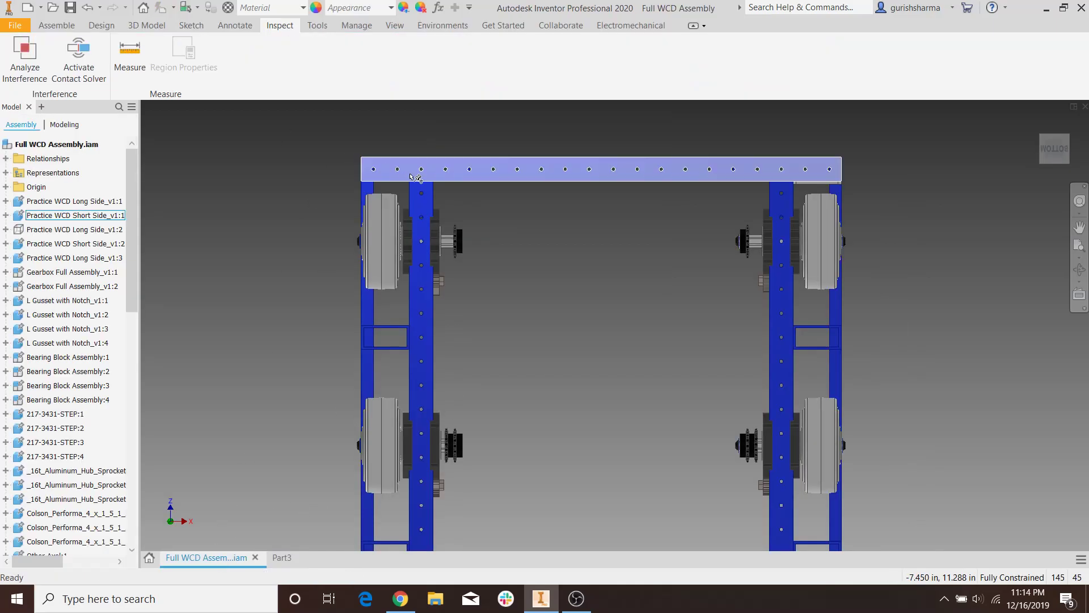
{"action": "scroll", "coordinate": [497, 158], "scroll_direction": "up", "scroll_amount": 3}
{"action": "left_click", "coordinate": [127, 53]}
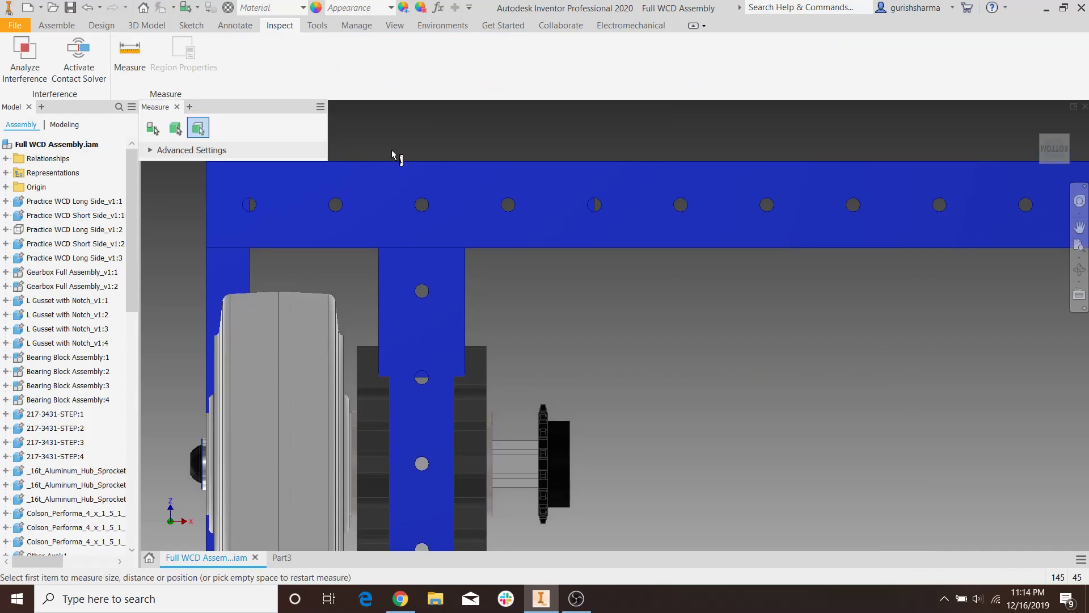
{"action": "left_click", "coordinate": [402, 163]}
{"action": "left_click", "coordinate": [424, 202]}
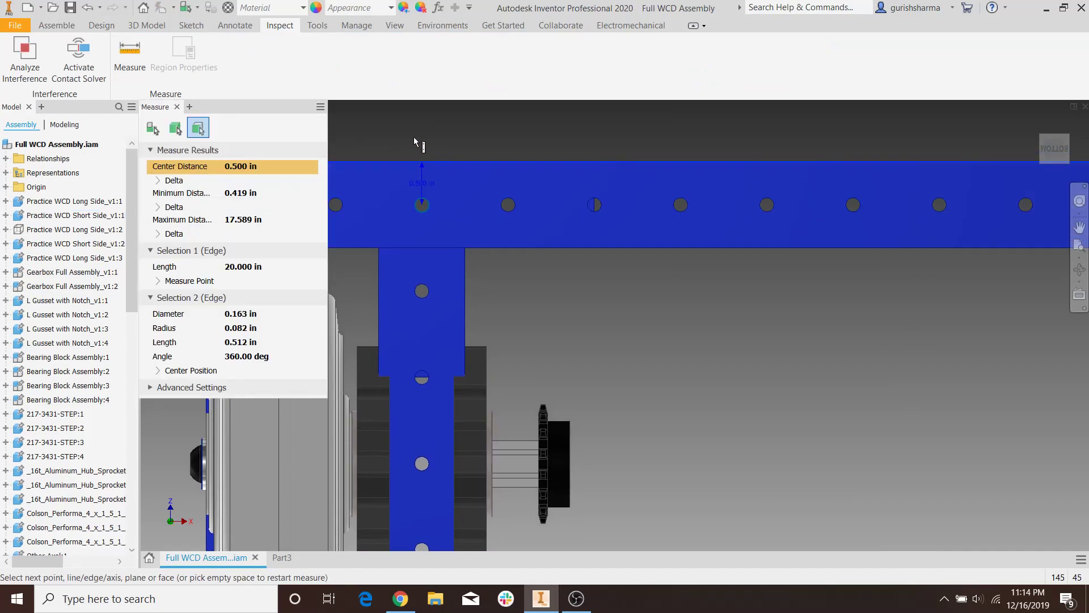
{"action": "left_click", "coordinate": [176, 107]}
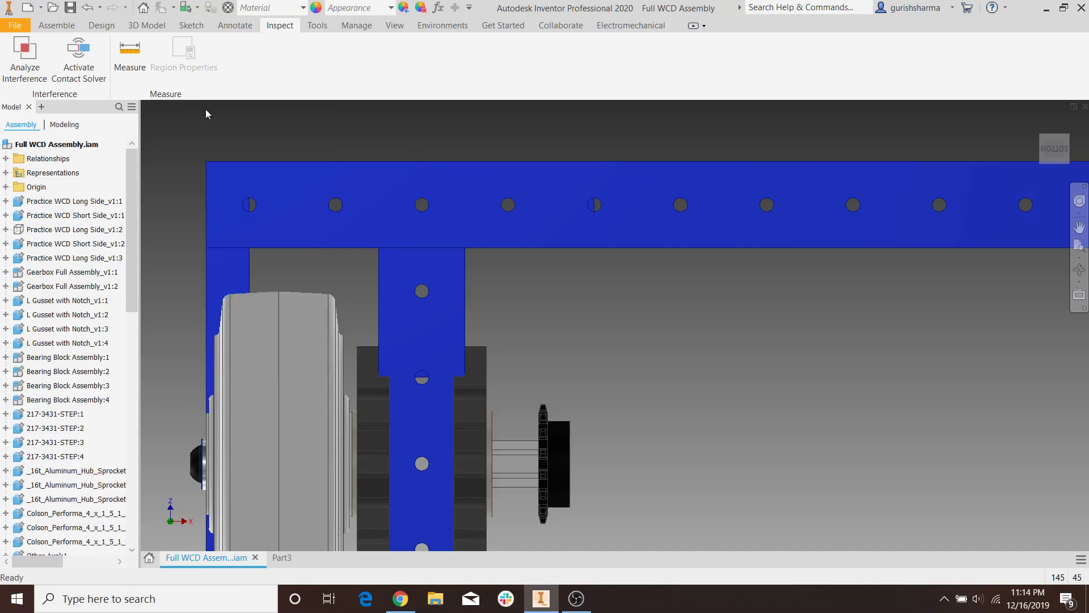
Return to Part3 and pattern the hole circle along the top edge with 16 instances spaced 1 in apart.
{"action": "left_click", "coordinate": [284, 559]}
{"action": "middle_click_drag", "start_coordinate": [388, 133], "coordinate": [354, 154]}
{"action": "left_click", "coordinate": [499, 42]}
{"action": "left_click", "coordinate": [412, 225]}
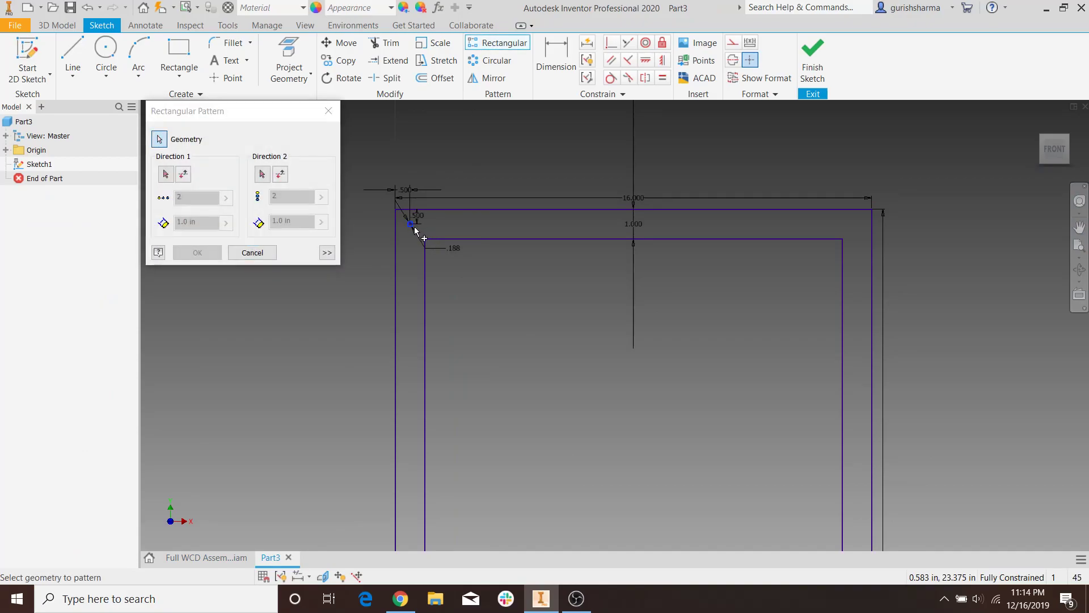
{"action": "left_click", "coordinate": [423, 209]}
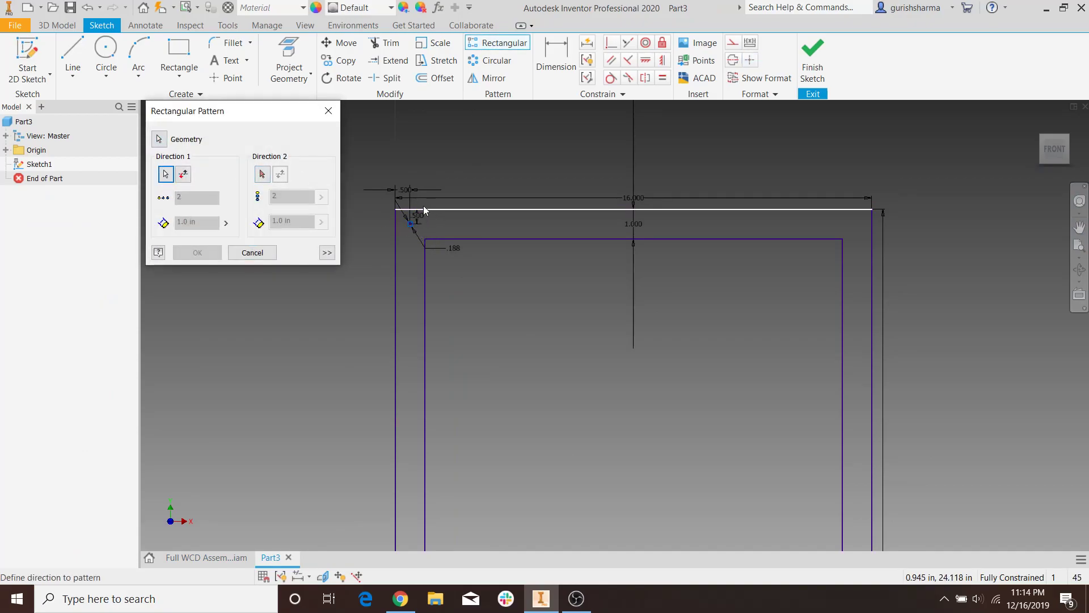
{"action": "left_click_drag", "start_coordinate": [197, 199], "coordinate": [169, 205]}
{"action": "type", "text": "16"}
{"action": "left_click", "coordinate": [215, 253]}
Pattern the corner hole circle down the left border with 24 instances spaced 1 in apart.
{"action": "left_click", "coordinate": [492, 45]}
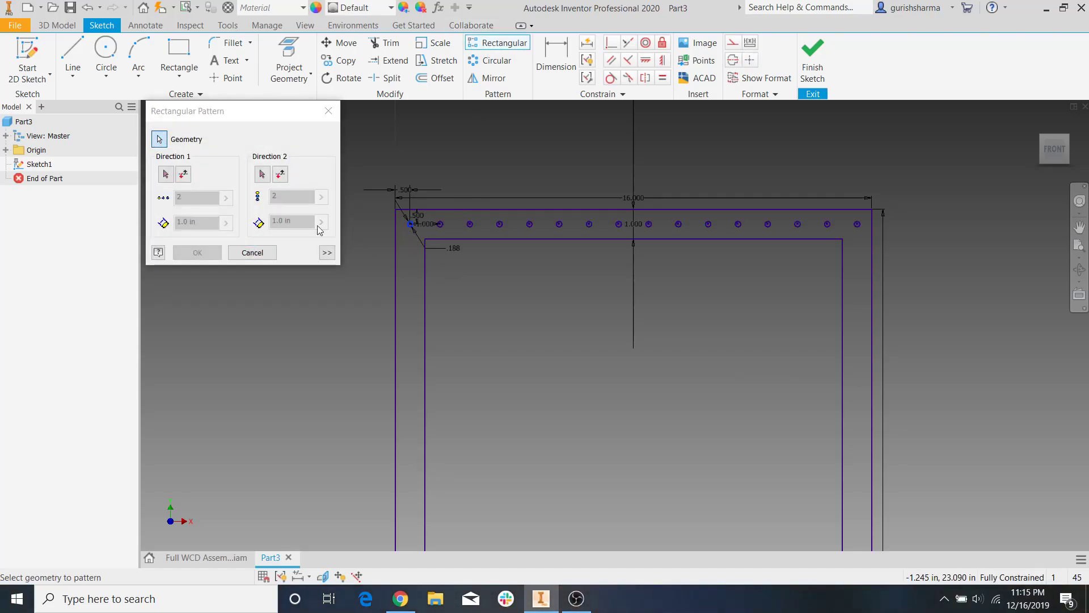
{"action": "left_click", "coordinate": [166, 174]}
{"action": "left_click", "coordinate": [424, 283]}
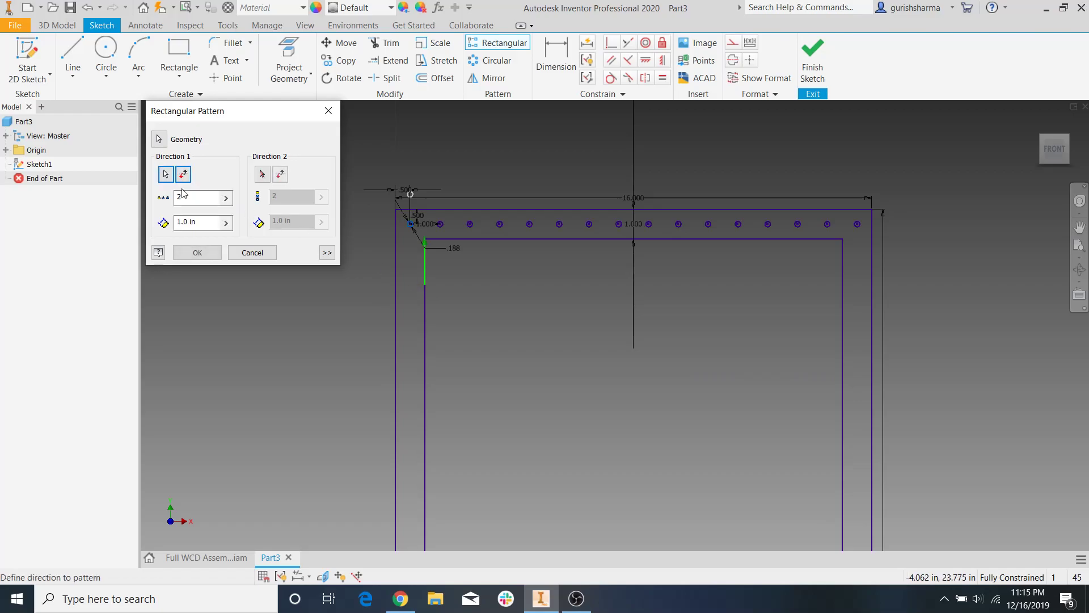
{"action": "left_click", "coordinate": [183, 175]}
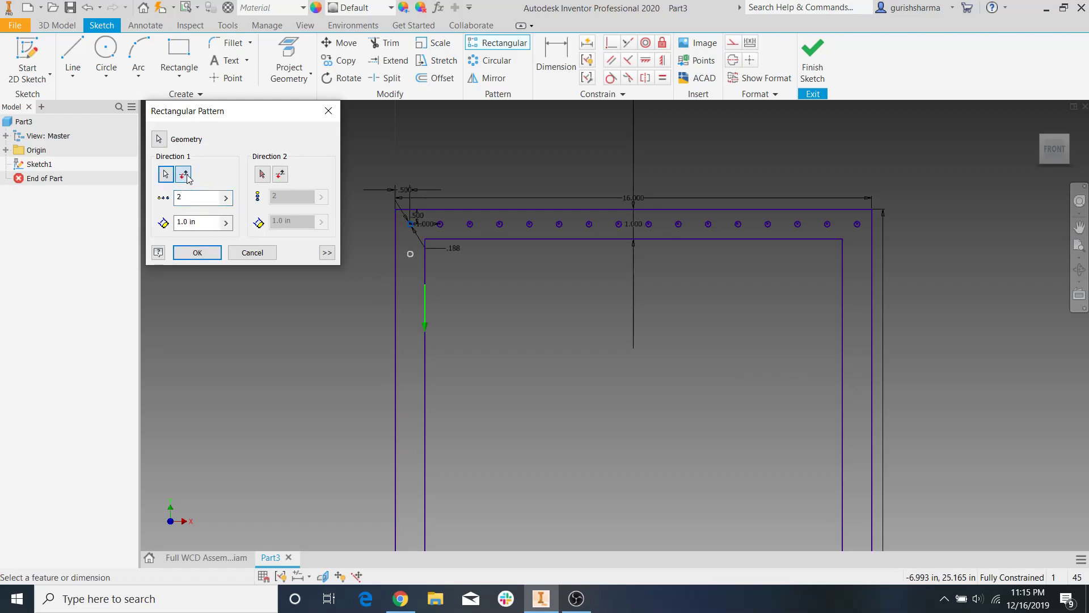
{"action": "double_click", "coordinate": [203, 193]}
{"action": "type", "text": "24"}
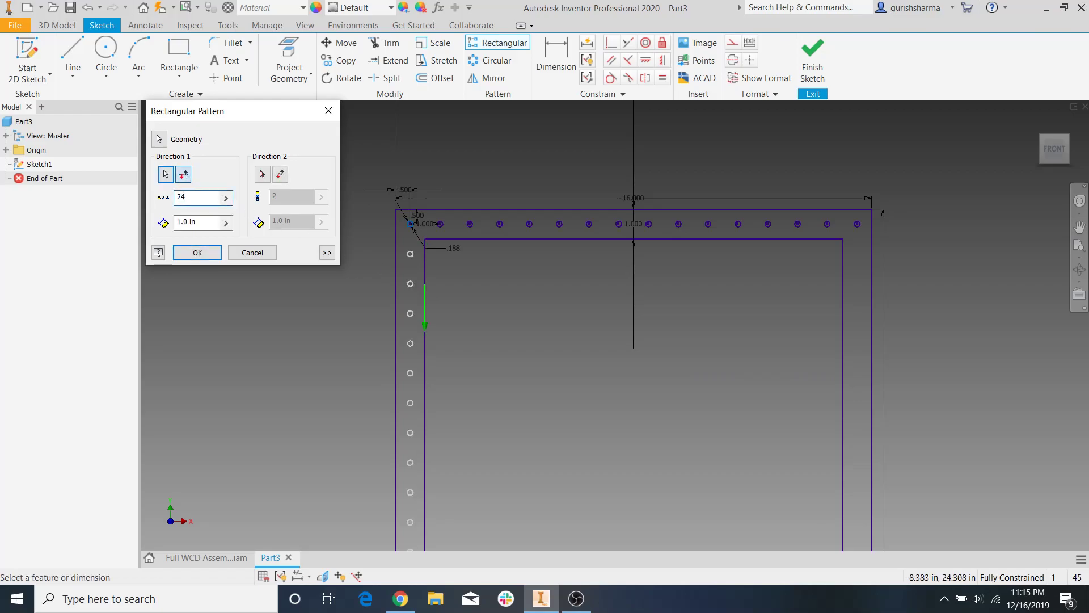
{"action": "left_click", "coordinate": [213, 254]}
Draw horizontal and vertical construction centre lines through the rectangles, connecting the midpoints of opposite sides.
{"action": "scroll", "coordinate": [534, 281], "scroll_direction": "up", "scroll_amount": 7}
{"action": "mouse_move", "coordinate": [626, 345]}
{"action": "middle_mouse_down"}
{"action": "mouse_move", "coordinate": [540, 310]}
{"action": "mouse_move", "coordinate": [654, 308]}
{"action": "mouse_move", "coordinate": [679, 329]}
{"action": "middle_mouse_up"}
{"action": "scroll", "coordinate": [545, 309], "scroll_direction": "down", "scroll_amount": 1}
{"action": "scroll", "coordinate": [624, 306], "scroll_direction": "down", "scroll_amount": 3}
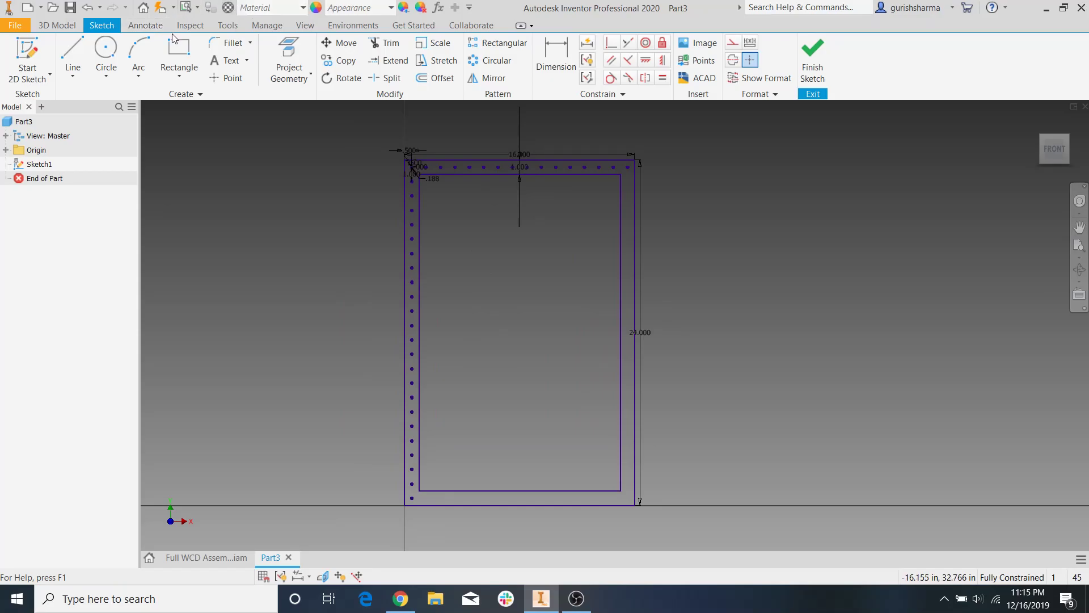
{"action": "left_click", "coordinate": [72, 54]}
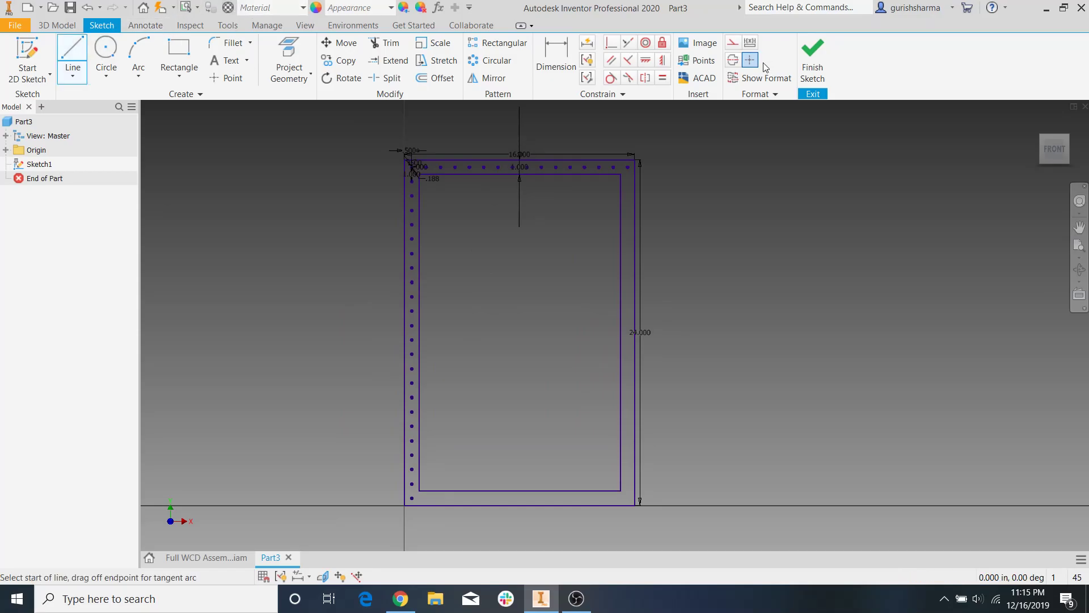
{"action": "left_click", "coordinate": [732, 43]}
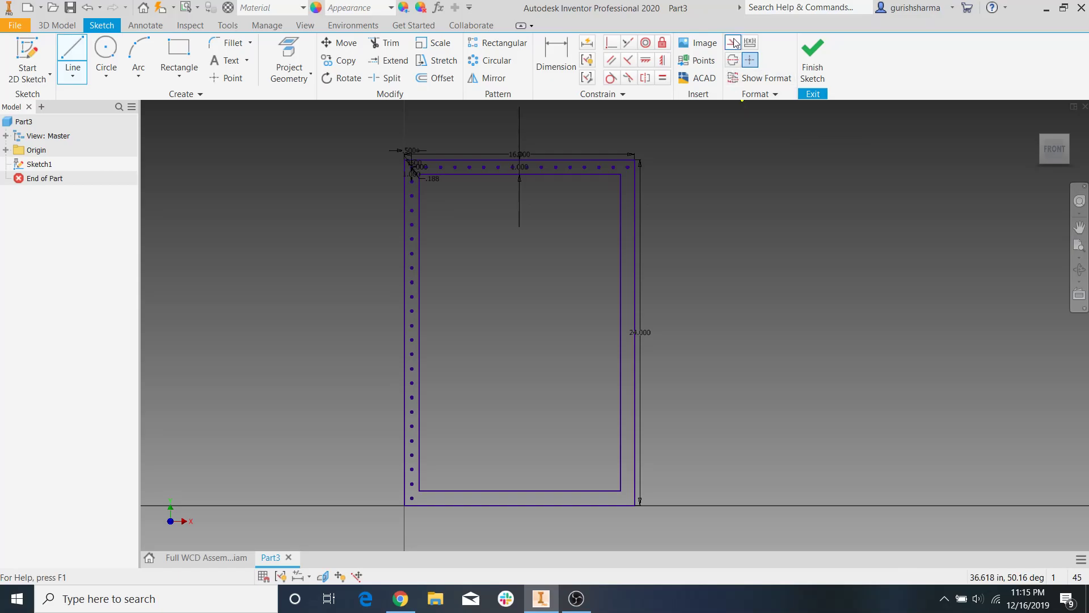
{"action": "left_click", "coordinate": [404, 332]}
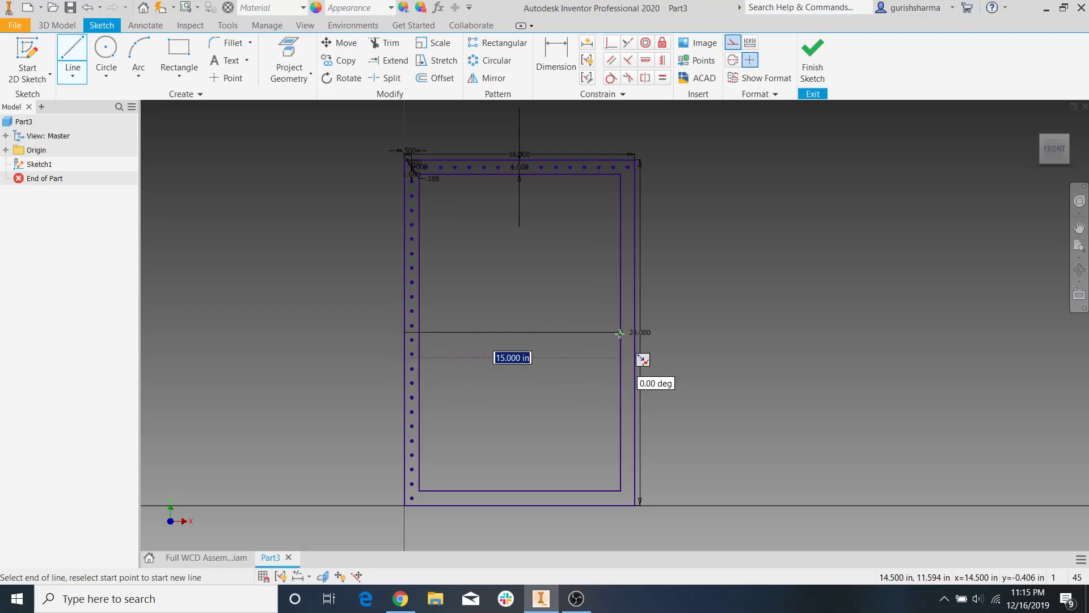
{"action": "double_click", "coordinate": [620, 333]}
{"action": "left_click", "coordinate": [519, 175]}
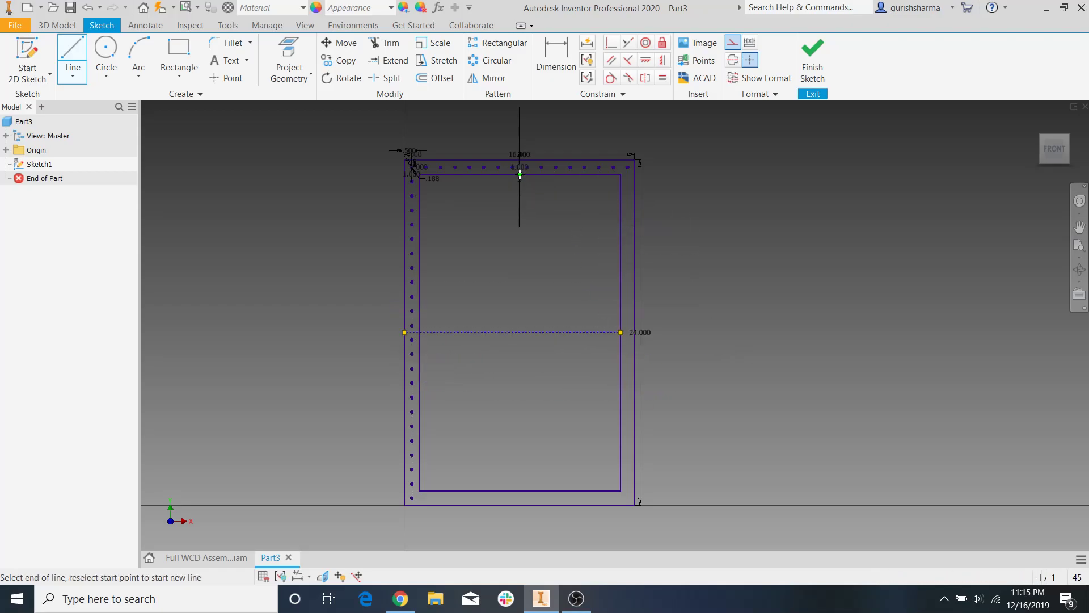
{"action": "left_click", "coordinate": [519, 490]}
{"action": "key", "text": "Escape"}
Mirror the top row of hole circles about the horizontal construction centre line onto the bottom border.
{"action": "left_click", "coordinate": [483, 79]}
{"action": "scroll", "coordinate": [617, 150], "scroll_direction": "up", "scroll_amount": 3}
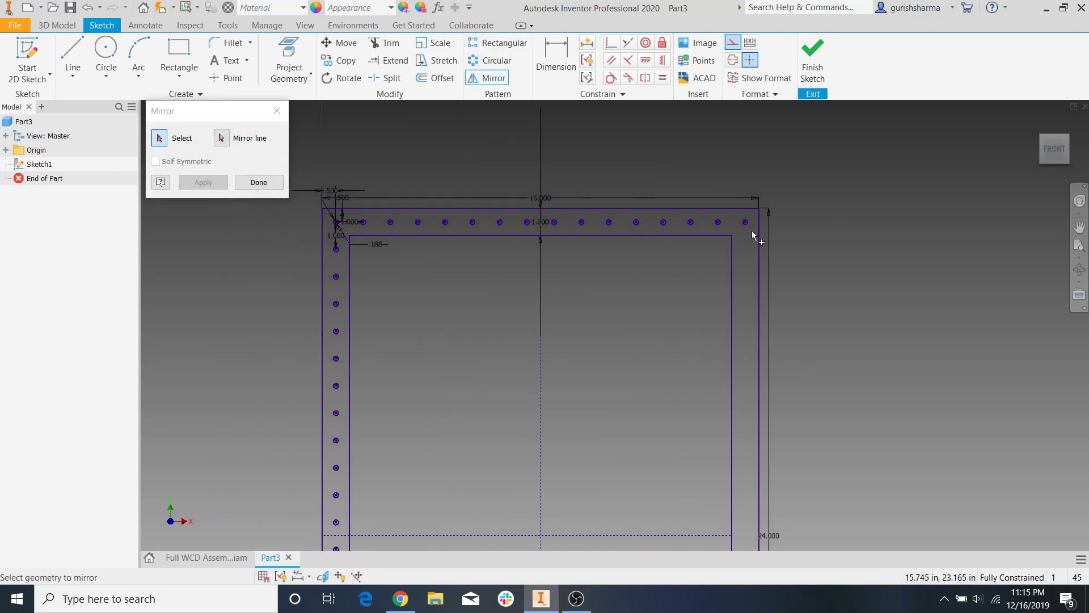
{"action": "left_click_drag", "start_coordinate": [402, 230], "coordinate": [328, 211]}
{"action": "left_click", "coordinate": [232, 142]}
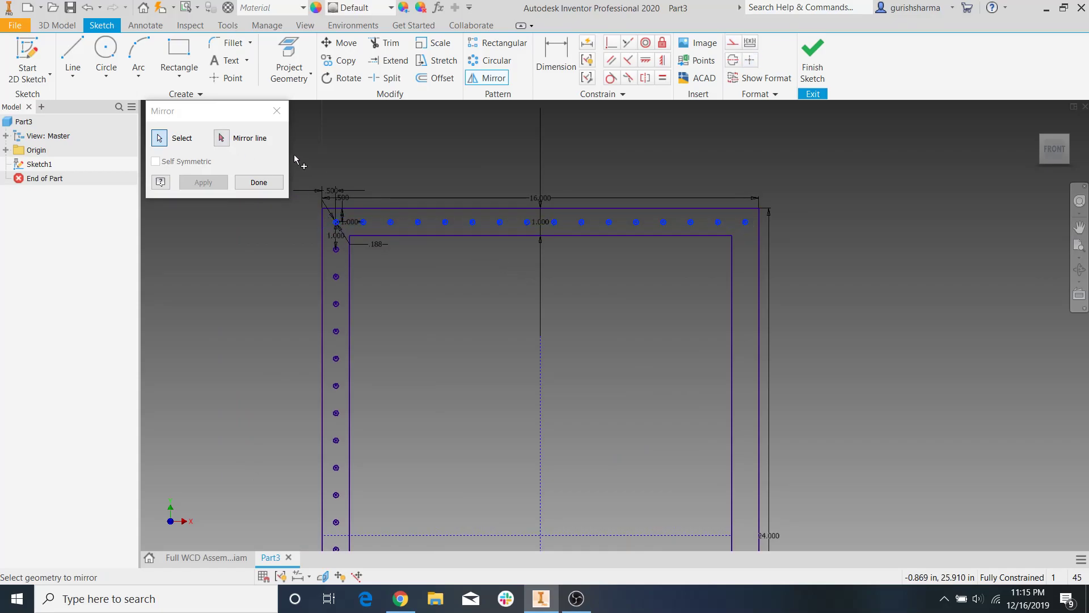
{"action": "left_click", "coordinate": [216, 139]}
{"action": "left_click", "coordinate": [456, 535]}
{"action": "scroll", "coordinate": [469, 451], "scroll_direction": "down", "scroll_amount": 4}
{"action": "mouse_move", "coordinate": [467, 383]}
{"action": "middle_mouse_down"}
{"action": "mouse_move", "coordinate": [450, 243]}
{"action": "mouse_move", "coordinate": [469, 290]}
{"action": "middle_mouse_up"}
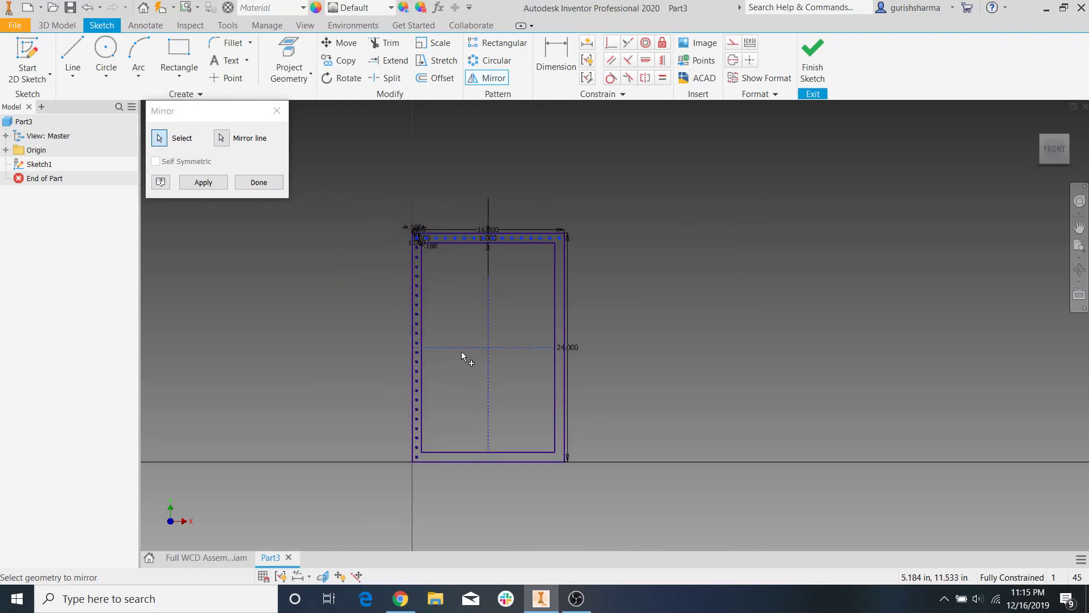
{"action": "scroll", "coordinate": [462, 351], "scroll_direction": "up", "scroll_amount": 3}
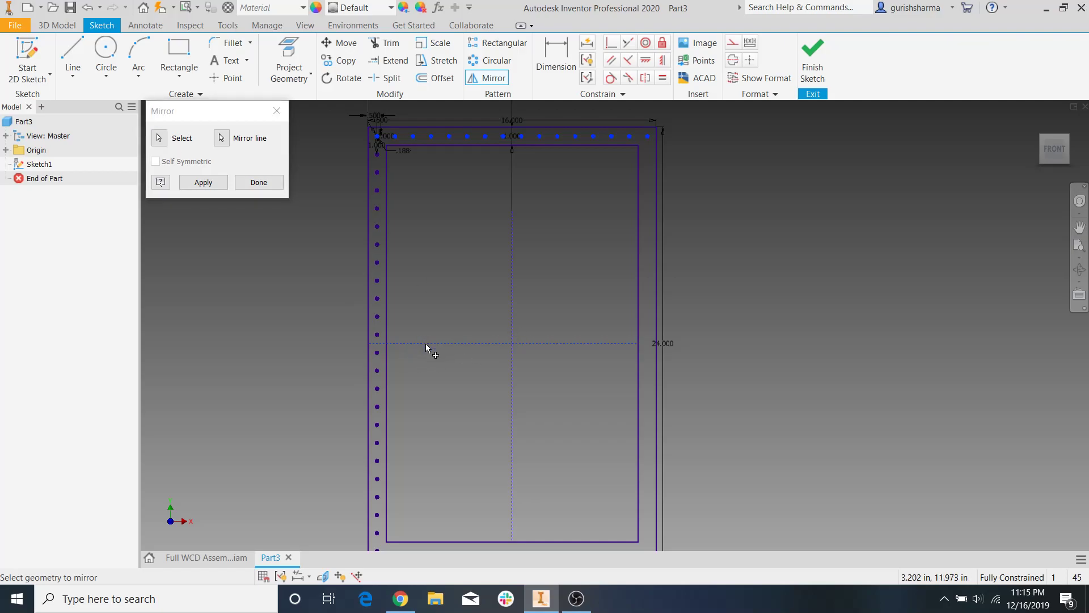
{"action": "left_click", "coordinate": [222, 138]}
{"action": "left_click", "coordinate": [470, 343]}
{"action": "left_click", "coordinate": [203, 182]}
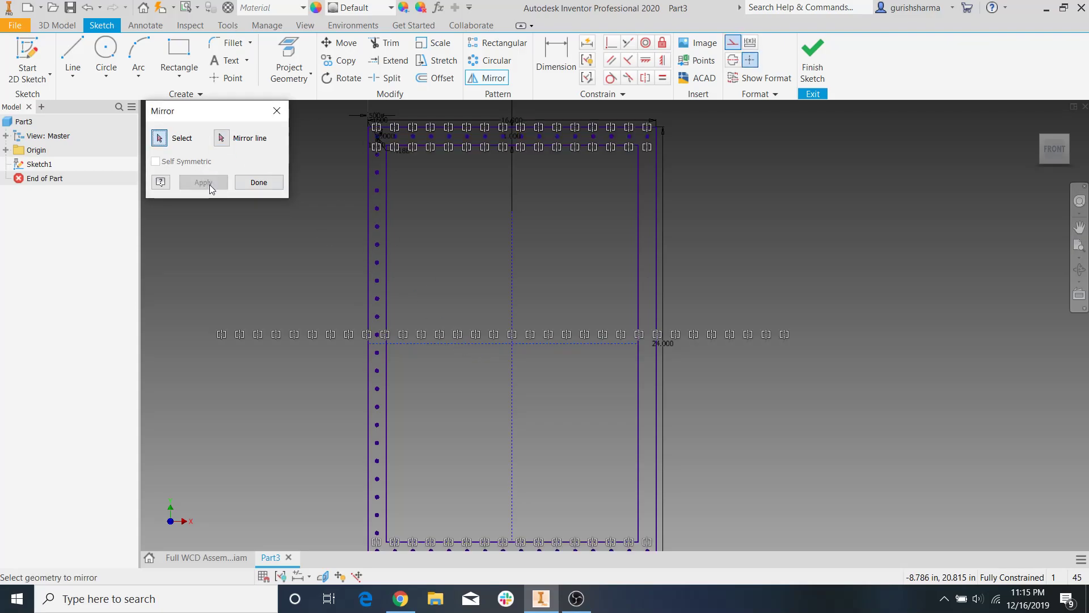
{"action": "left_click", "coordinate": [258, 191]}
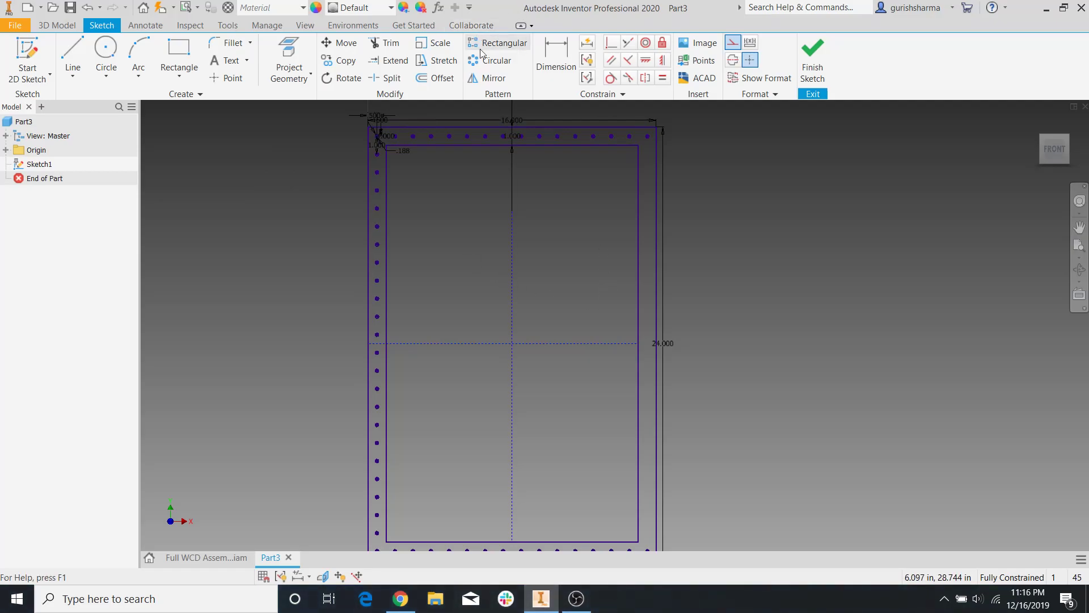
Mirror the left column of hole circles about the vertical construction centre line onto the right border, and finish the sketch.
{"action": "left_click", "coordinate": [493, 77]}
{"action": "scroll", "coordinate": [421, 268], "scroll_direction": "up", "scroll_amount": 3}
{"action": "mouse_move", "coordinate": [402, 417]}
{"action": "middle_mouse_down"}
{"action": "mouse_move", "coordinate": [527, 485]}
{"action": "mouse_move", "coordinate": [538, 463]}
{"action": "middle_mouse_up"}
{"action": "scroll", "coordinate": [539, 462], "scroll_direction": "down", "scroll_amount": 1}
{"action": "left_click_drag", "start_coordinate": [533, 487], "coordinate": [523, 180]}
{"action": "left_click", "coordinate": [222, 138]}
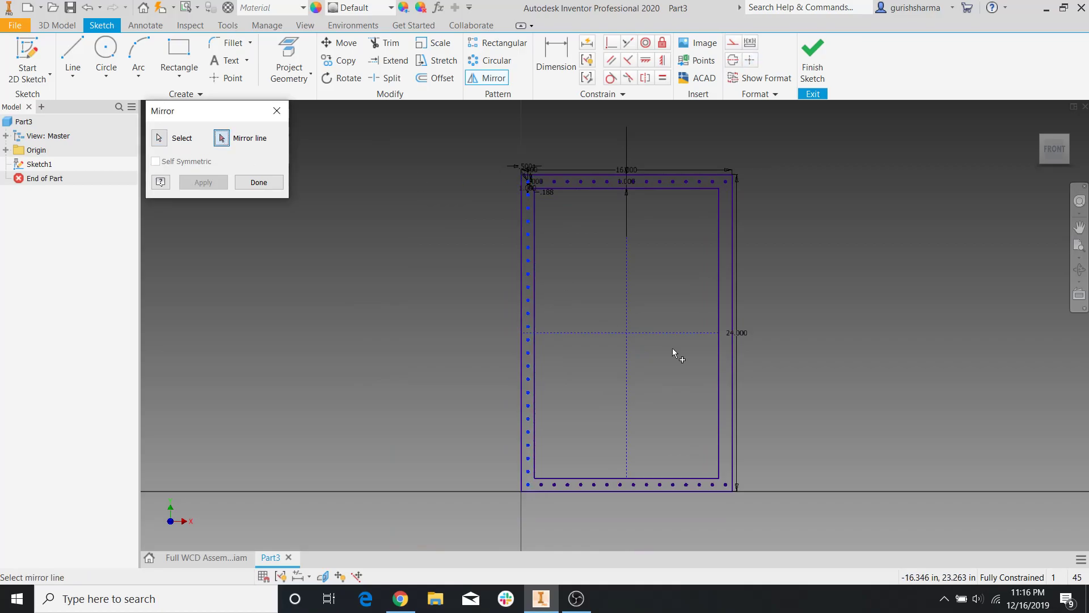
{"action": "left_click", "coordinate": [627, 324]}
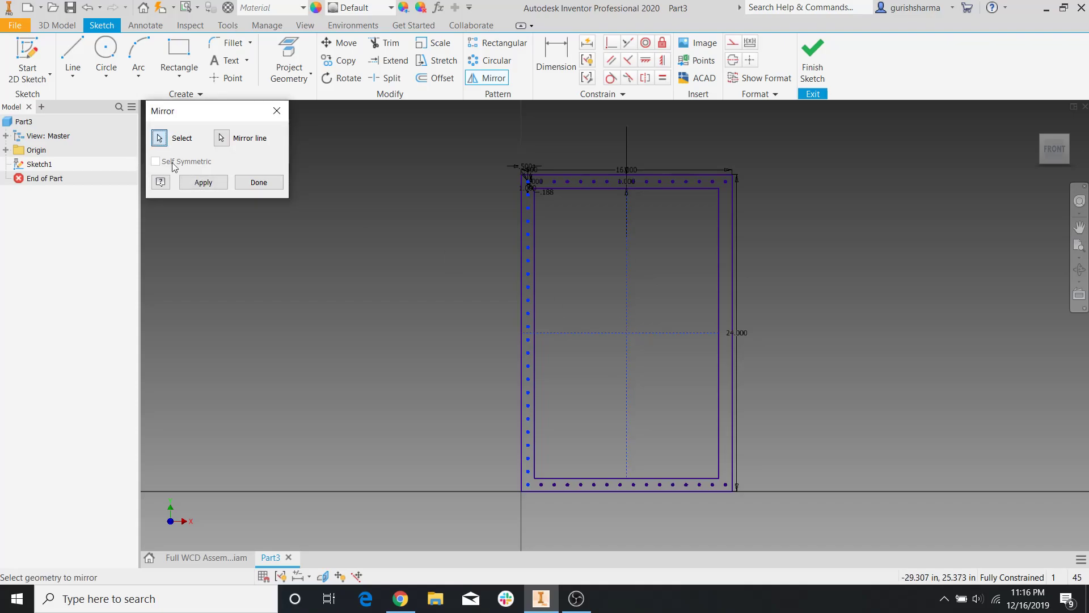
{"action": "left_click", "coordinate": [203, 182]}
{"action": "left_click", "coordinate": [258, 182]}
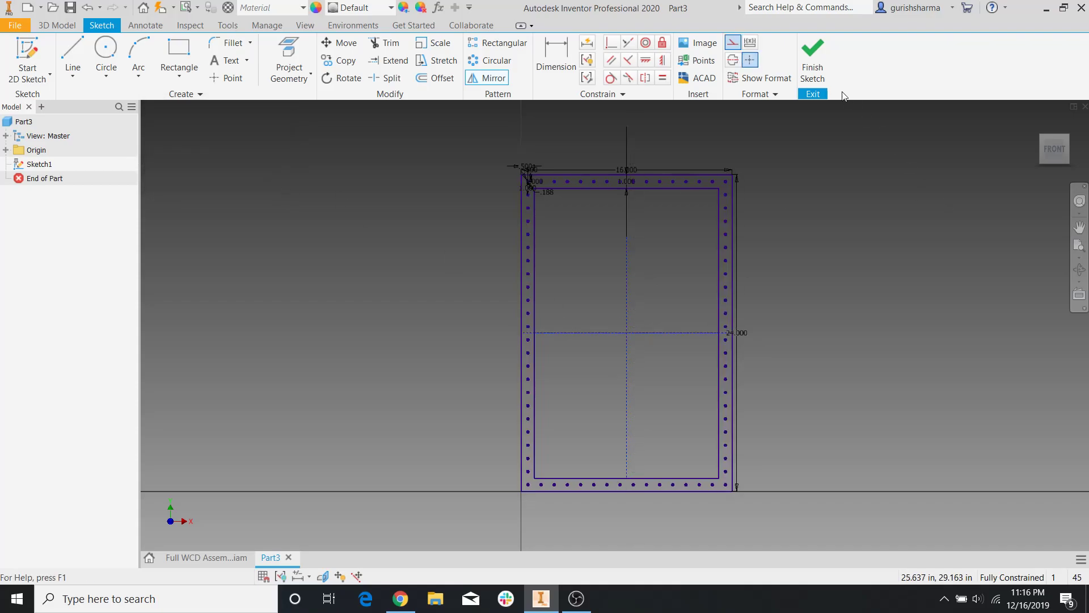
{"action": "left_click", "coordinate": [823, 76]}
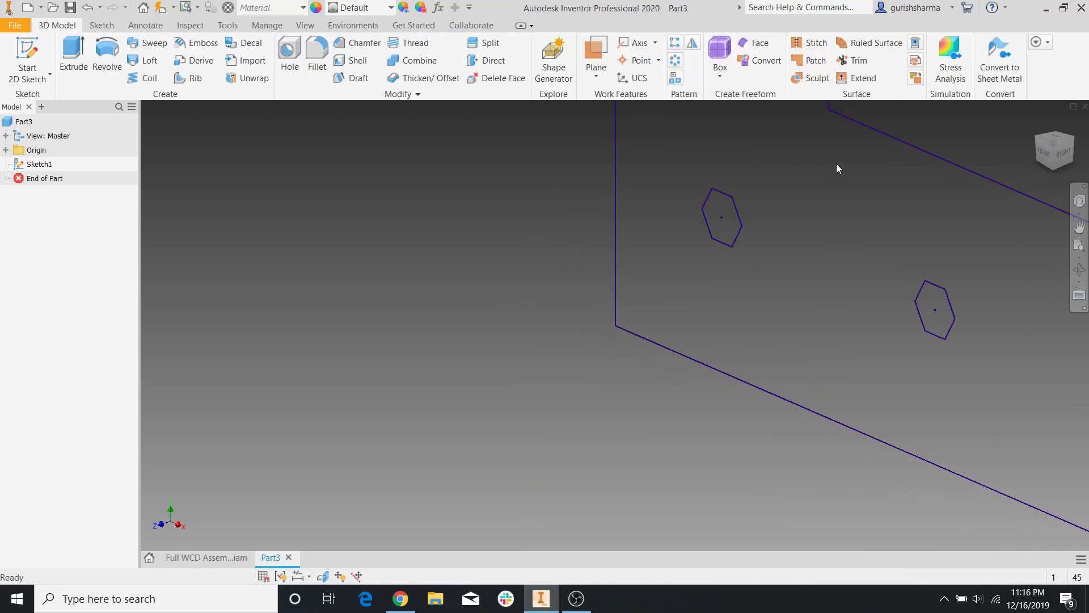
Examine the hole circles up close in the 3D view, reopen Sketch1 to check their shape, and finish the sketch again.
{"action": "scroll", "coordinate": [693, 209], "scroll_direction": "up", "scroll_amount": 2}
{"action": "middle_click_drag", "start_coordinate": [654, 231], "coordinate": [371, 291]}
{"action": "scroll", "coordinate": [614, 269], "scroll_direction": "down", "scroll_amount": 8}
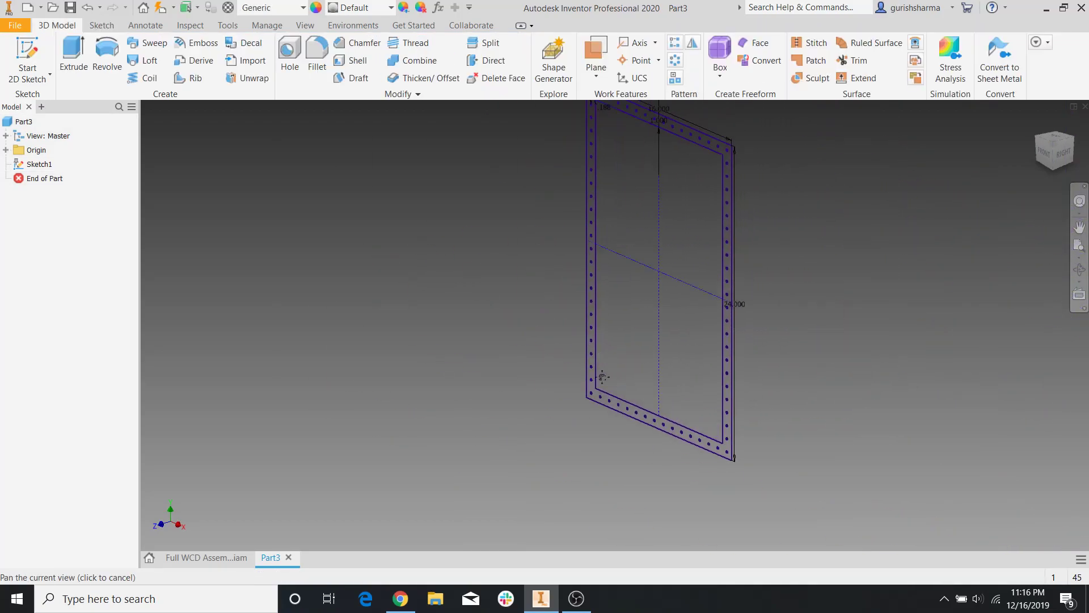
{"action": "scroll", "coordinate": [632, 162], "scroll_direction": "up", "scroll_amount": 6}
{"action": "mouse_move", "coordinate": [539, 206]}
{"action": "middle_mouse_down"}
{"action": "mouse_move", "coordinate": [683, 399]}
{"action": "mouse_move", "coordinate": [765, 442]}
{"action": "middle_mouse_up"}
{"action": "scroll", "coordinate": [386, 278], "scroll_direction": "down", "scroll_amount": 3}
{"action": "middle_click_drag", "start_coordinate": [386, 277], "coordinate": [448, 263], "text": "shift"}
{"action": "middle_click_drag", "start_coordinate": [600, 297], "coordinate": [429, 303]}
{"action": "double_click", "coordinate": [42, 165]}
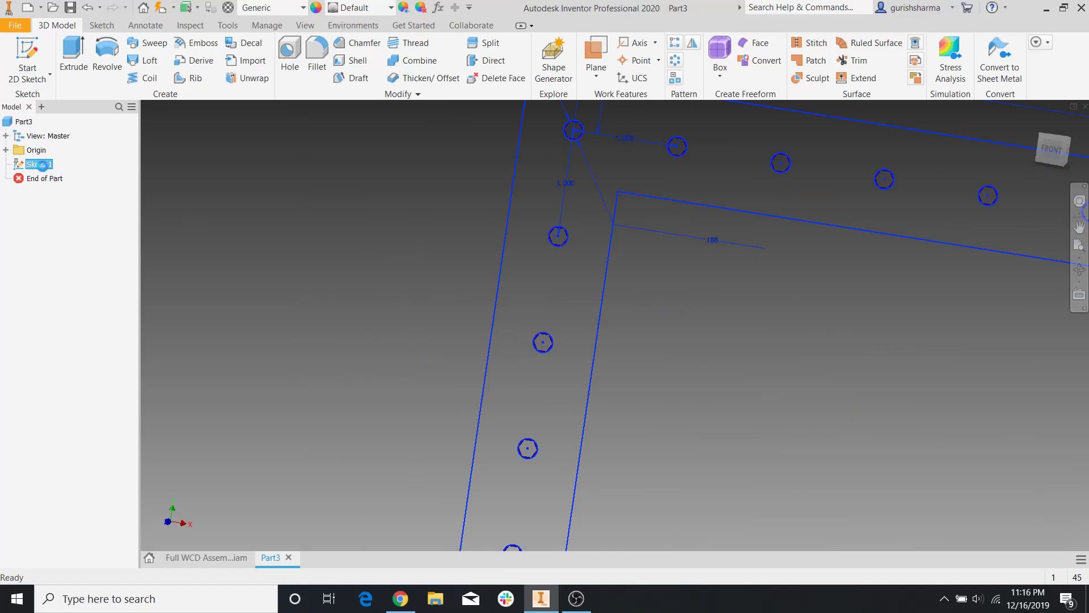
{"action": "scroll", "coordinate": [469, 250], "scroll_direction": "up", "scroll_amount": 5}
{"action": "scroll", "coordinate": [359, 298], "scroll_direction": "down", "scroll_amount": 5}
{"action": "left_click", "coordinate": [813, 57]}
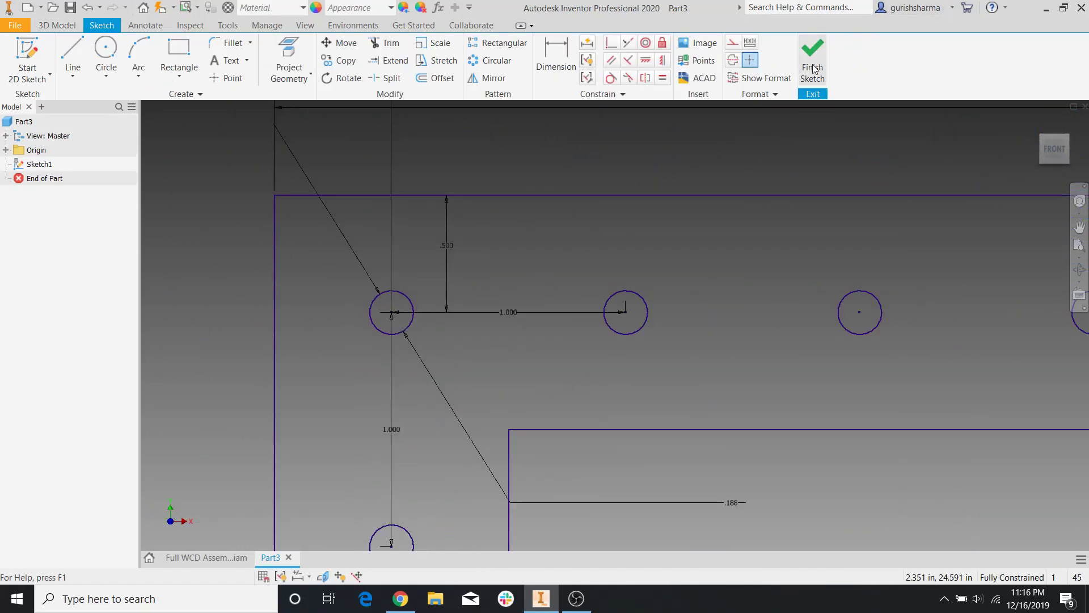
{"action": "mouse_move", "coordinate": [736, 190]}
{"action": "middle_mouse_down"}
{"action": "mouse_move", "coordinate": [728, 230]}
{"action": "mouse_move", "coordinate": [758, 240]}
{"action": "mouse_move", "coordinate": [746, 238]}
{"action": "mouse_move", "coordinate": [750, 220]}
{"action": "middle_mouse_up"}
{"action": "scroll", "coordinate": [899, 213], "scroll_direction": "up", "scroll_amount": 5}
{"action": "scroll", "coordinate": [875, 227], "scroll_direction": "down", "scroll_amount": 5}
{"action": "scroll", "coordinate": [942, 199], "scroll_direction": "down", "scroll_amount": 3}
{"action": "scroll", "coordinate": [937, 201], "scroll_direction": "down", "scroll_amount": 5}
{"action": "middle_click_drag", "start_coordinate": [901, 214], "coordinate": [555, 184]}
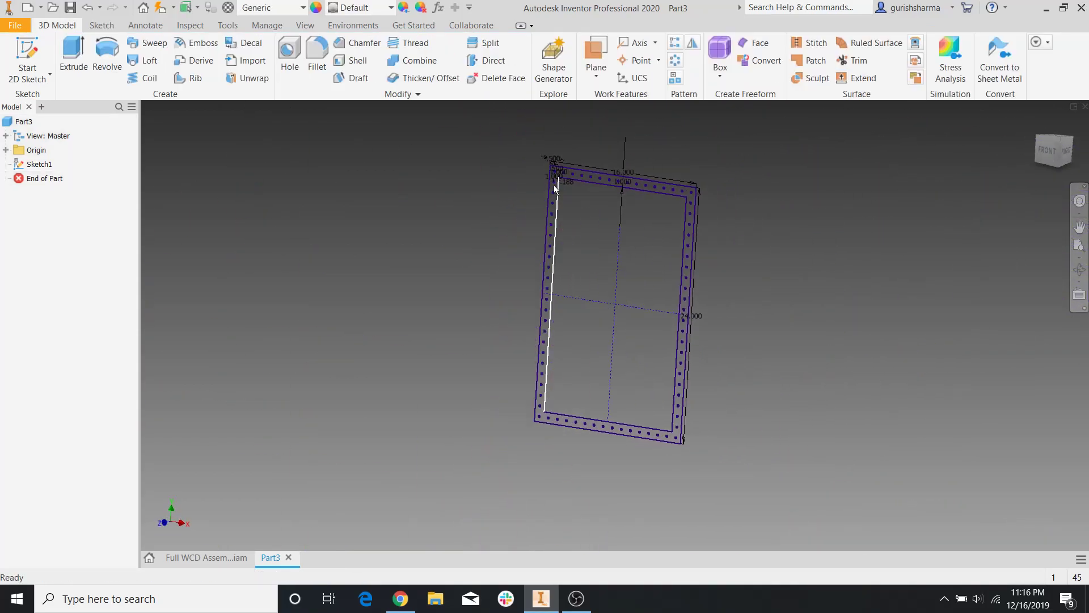
Extrude the border profile between the two rectangles, leaving the hole circles open, by 1/8 in.
{"action": "left_click", "coordinate": [78, 66]}
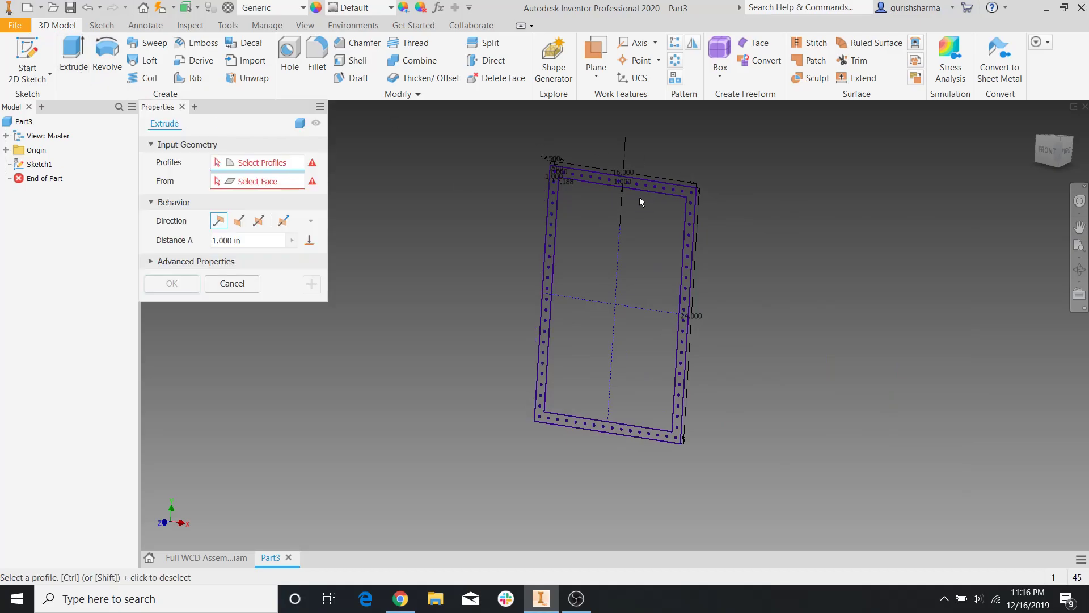
{"action": "scroll", "coordinate": [630, 190], "scroll_direction": "up", "scroll_amount": 3}
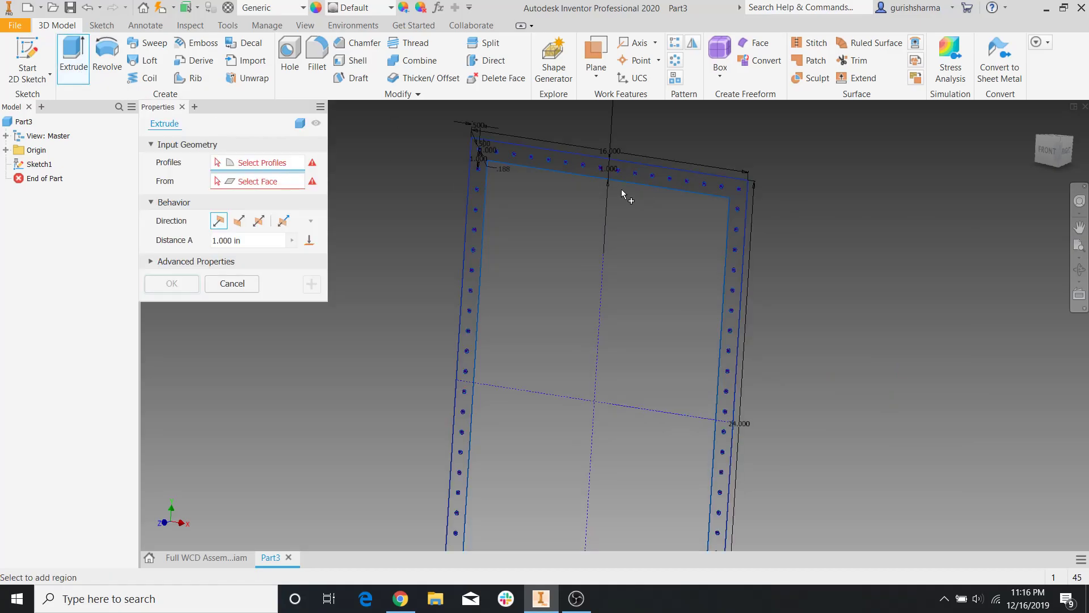
{"action": "left_click", "coordinate": [626, 174]}
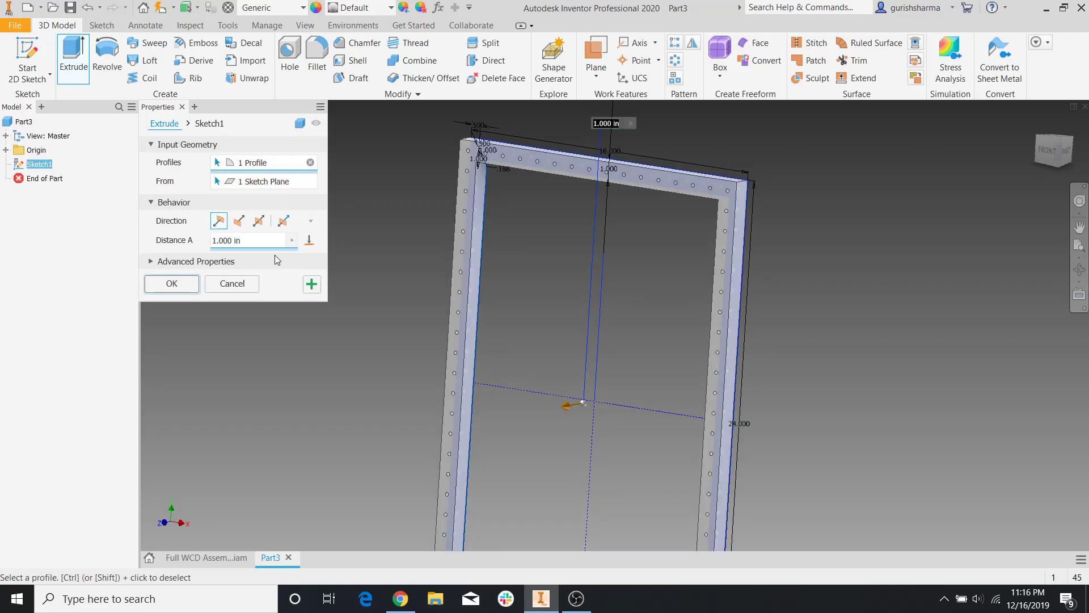
{"action": "left_click", "coordinate": [1048, 150]}
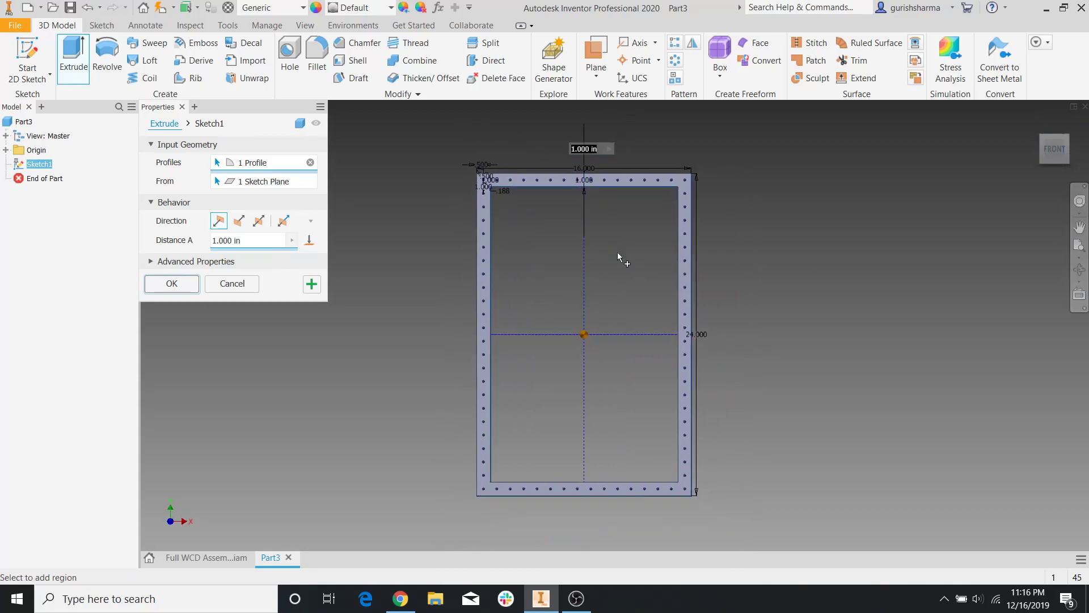
{"action": "scroll", "coordinate": [502, 197], "scroll_direction": "up", "scroll_amount": 3}
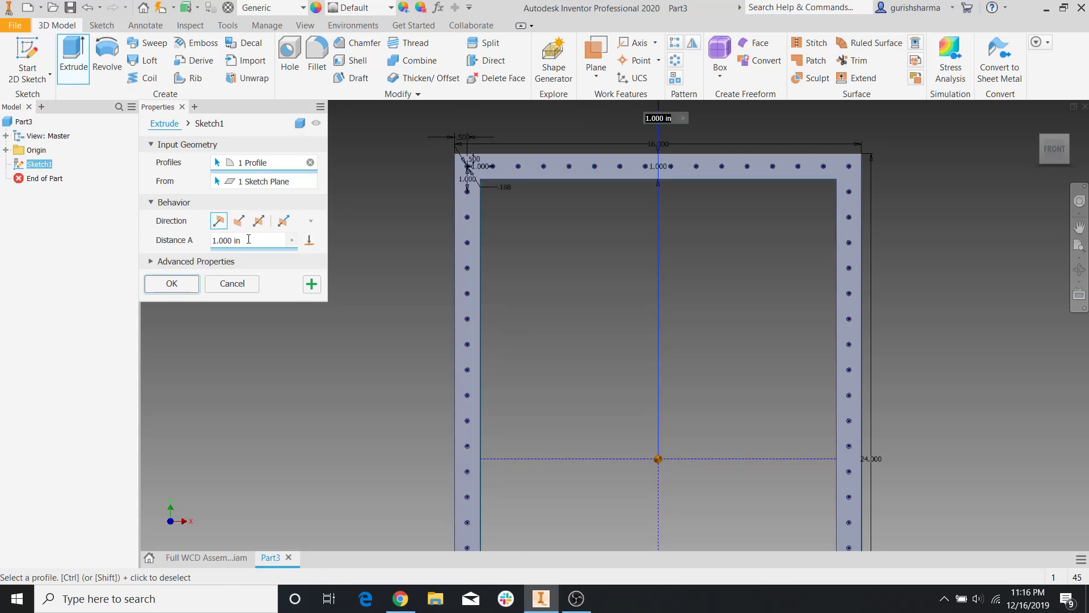
{"action": "left_click_drag", "start_coordinate": [261, 240], "coordinate": [203, 255]}
{"action": "type", "text": "1/8"}
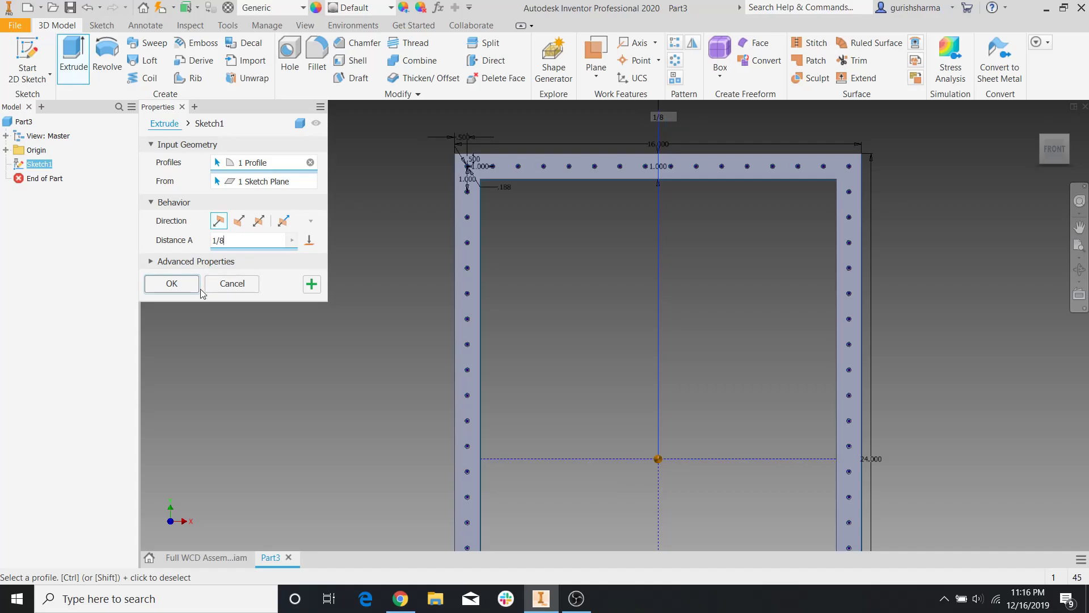
{"action": "left_click", "coordinate": [188, 285]}
{"action": "middle_click_drag", "start_coordinate": [617, 203], "coordinate": [577, 244], "text": "shift"}
{"action": "key", "text": "F5"}
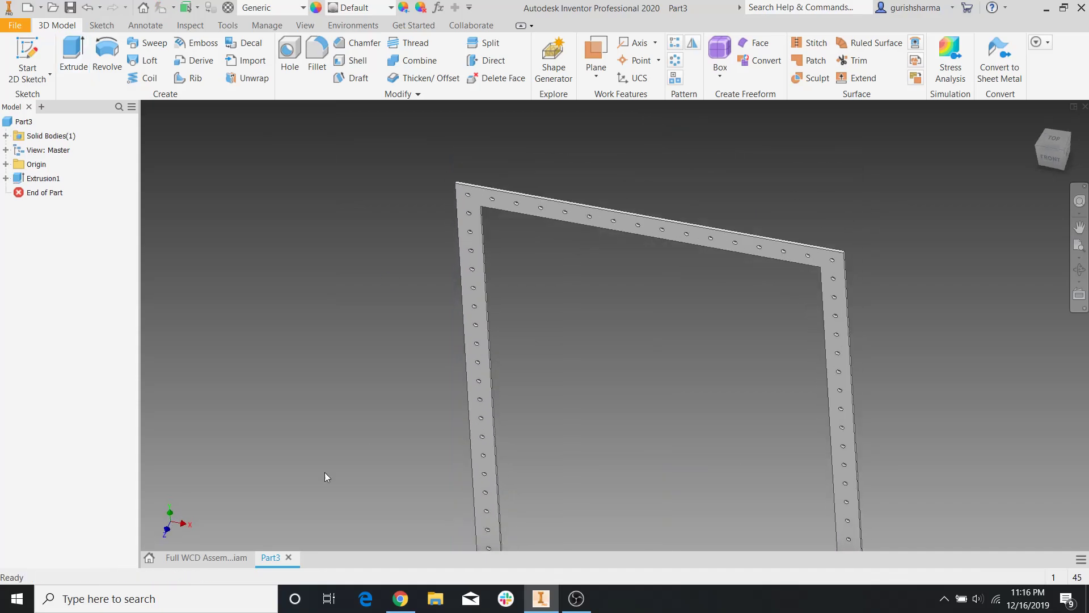
Switch to Full WCD Assembly to examine the hole row on the short rail, and return to a front view of Part3.
{"action": "left_click", "coordinate": [207, 557]}
{"action": "scroll", "coordinate": [484, 205], "scroll_direction": "down", "scroll_amount": 5}
{"action": "middle_click_drag", "start_coordinate": [523, 217], "coordinate": [489, 215], "text": "shift"}
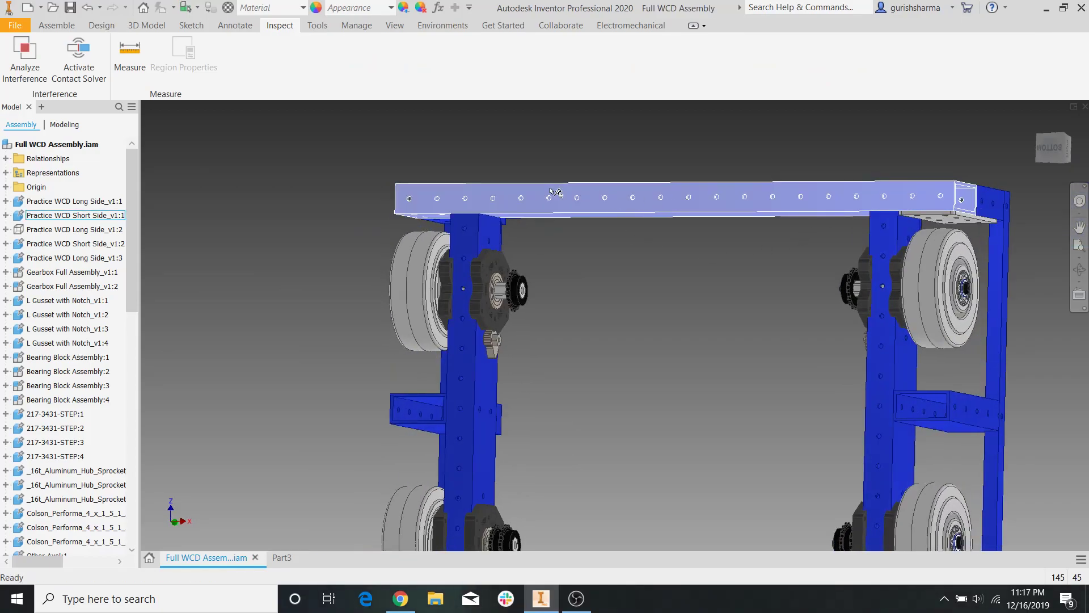
{"action": "middle_click_drag", "start_coordinate": [453, 236], "coordinate": [549, 206], "text": "shift"}
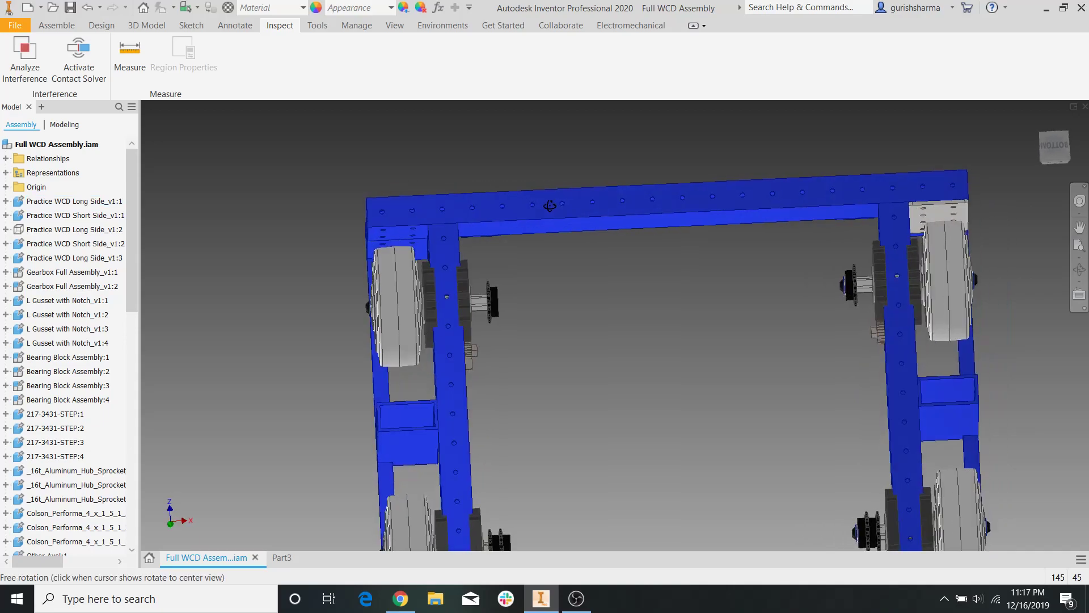
{"action": "left_click", "coordinate": [285, 560]}
{"action": "middle_click_drag", "start_coordinate": [759, 239], "coordinate": [851, 218], "text": "shift"}
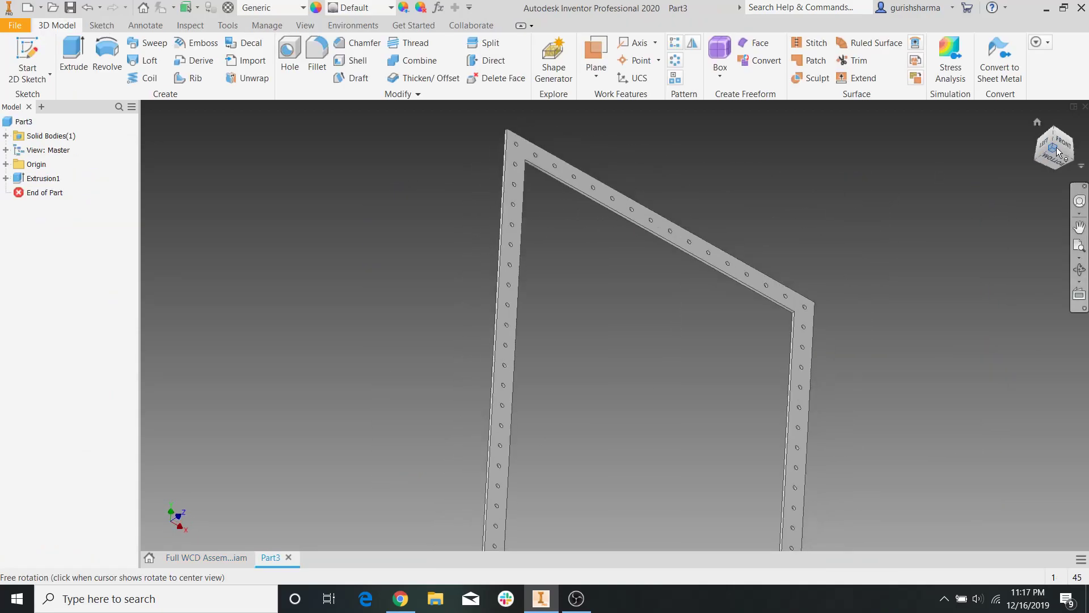
{"action": "left_click", "coordinate": [1059, 149]}
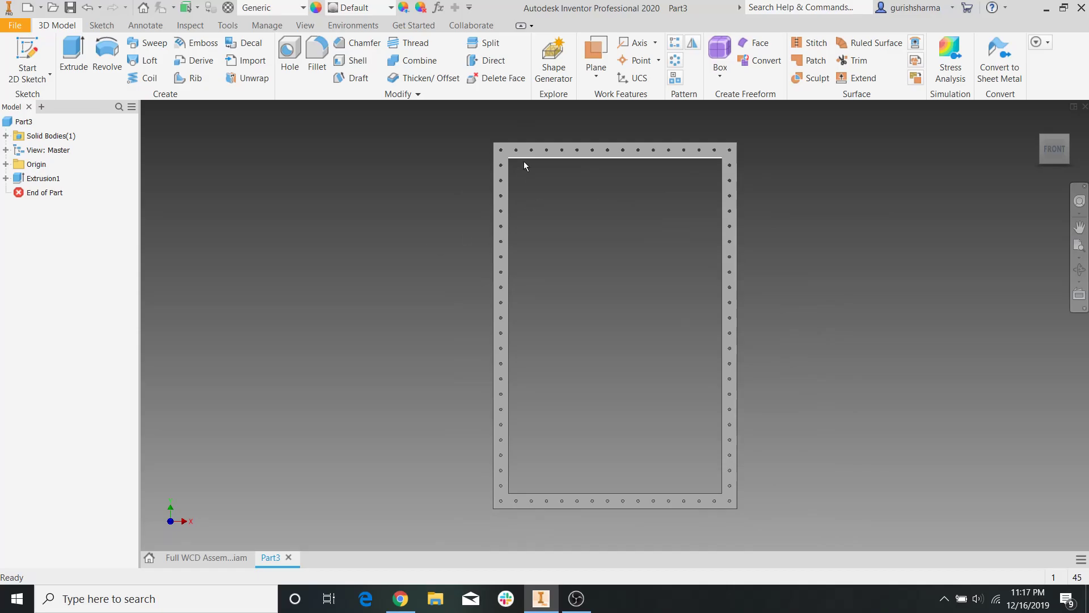
Start a new sketch on the extruded frame's front face and project the face's edges and holes into it.
{"action": "left_click", "coordinate": [7, 53]}
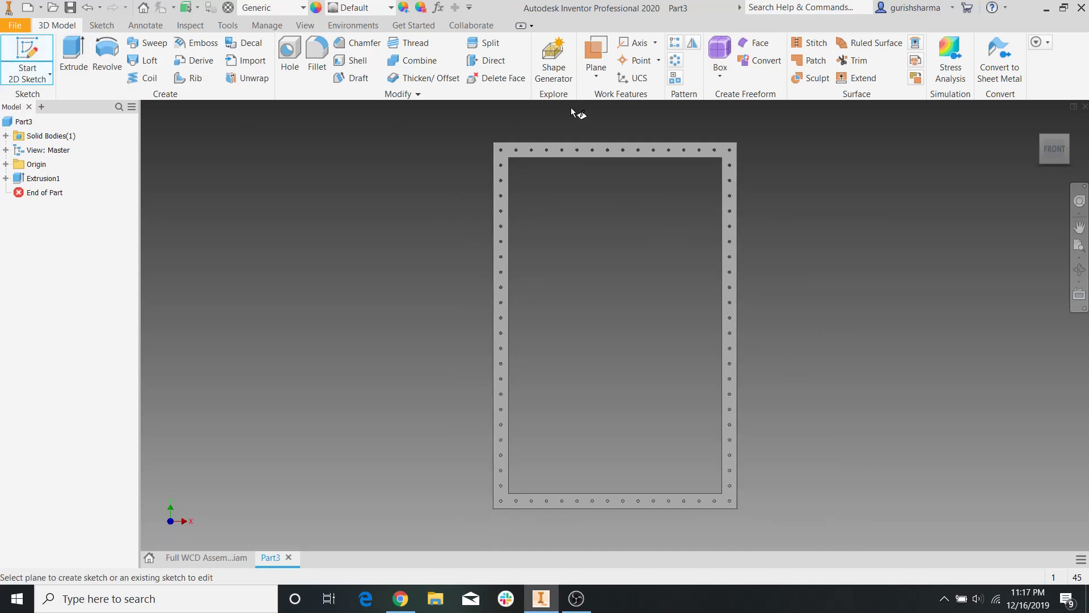
{"action": "left_click", "coordinate": [539, 150]}
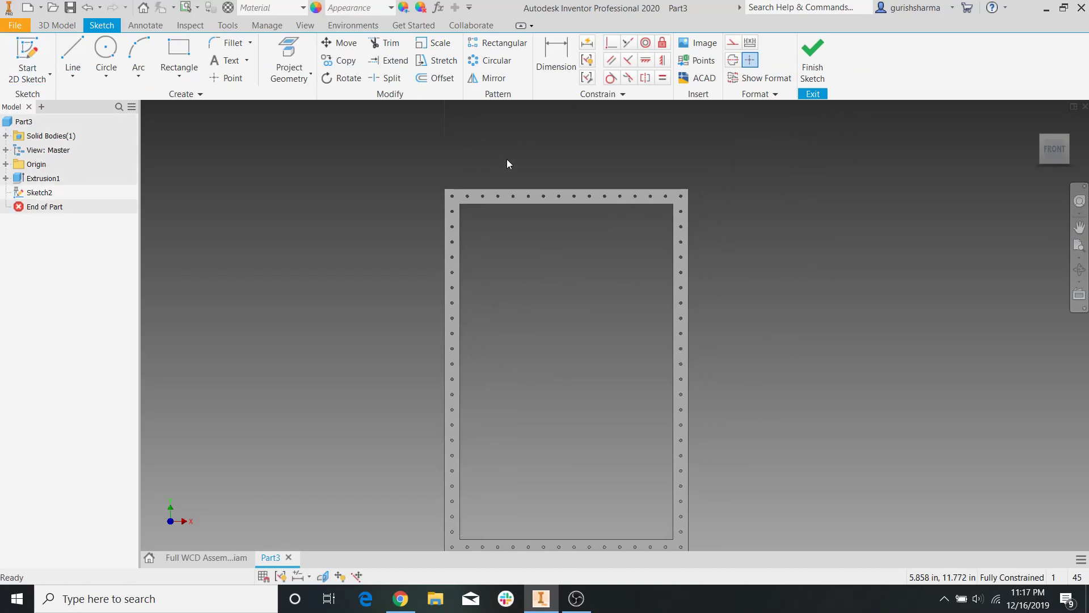
{"action": "scroll", "coordinate": [507, 161], "scroll_direction": "up", "scroll_amount": 3}
{"action": "left_click", "coordinate": [289, 62]}
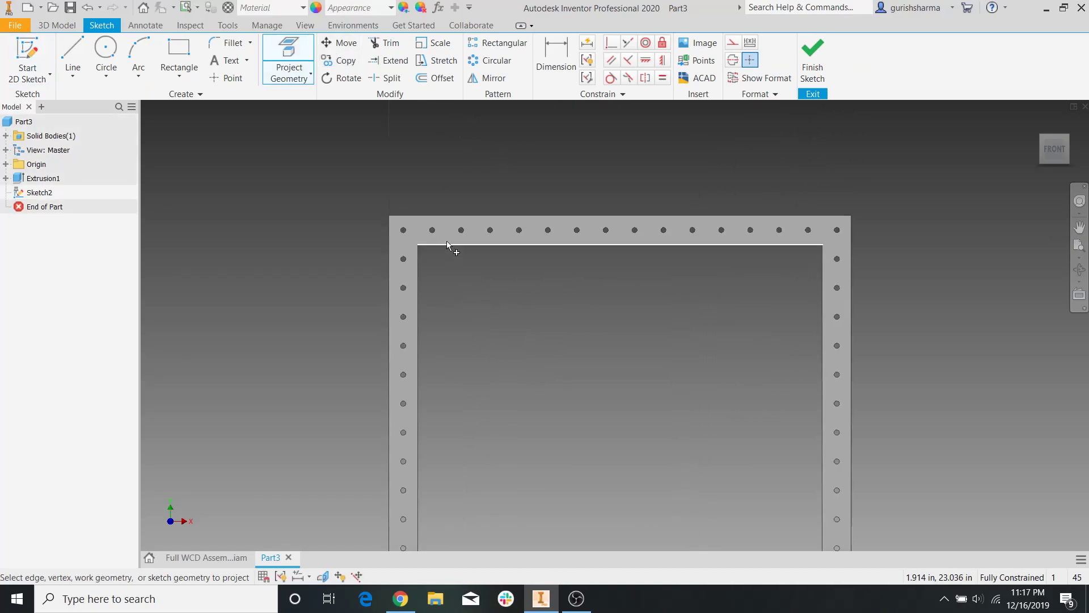
{"action": "left_click", "coordinate": [447, 233]}
{"action": "middle_click_drag", "start_coordinate": [481, 285], "coordinate": [462, 236]}
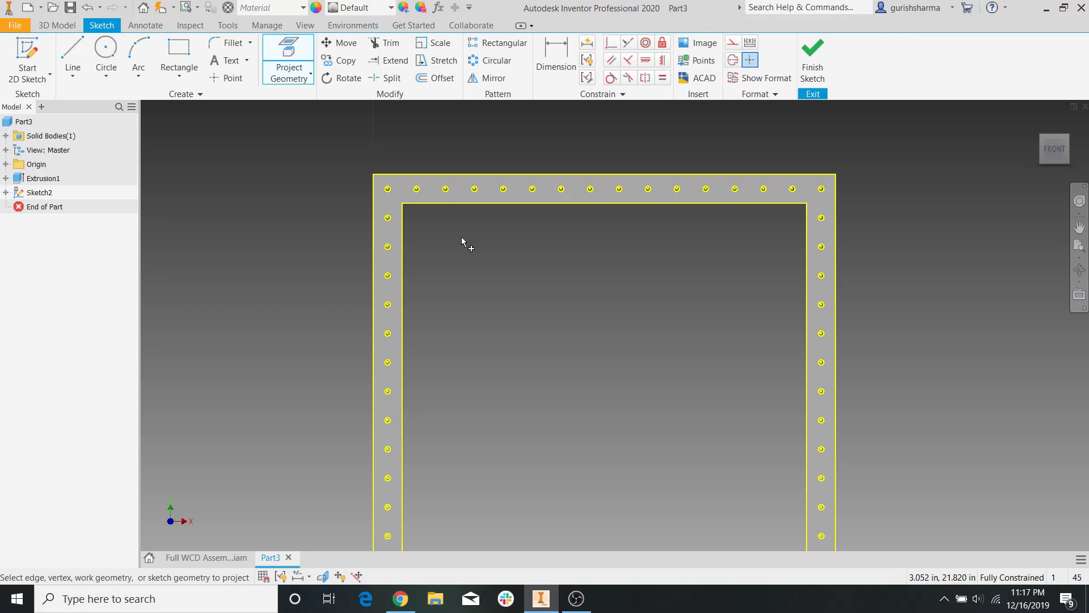
{"action": "scroll", "coordinate": [681, 295], "scroll_direction": "down", "scroll_amount": 3}
{"action": "middle_click_drag", "start_coordinate": [873, 391], "coordinate": [836, 292]}
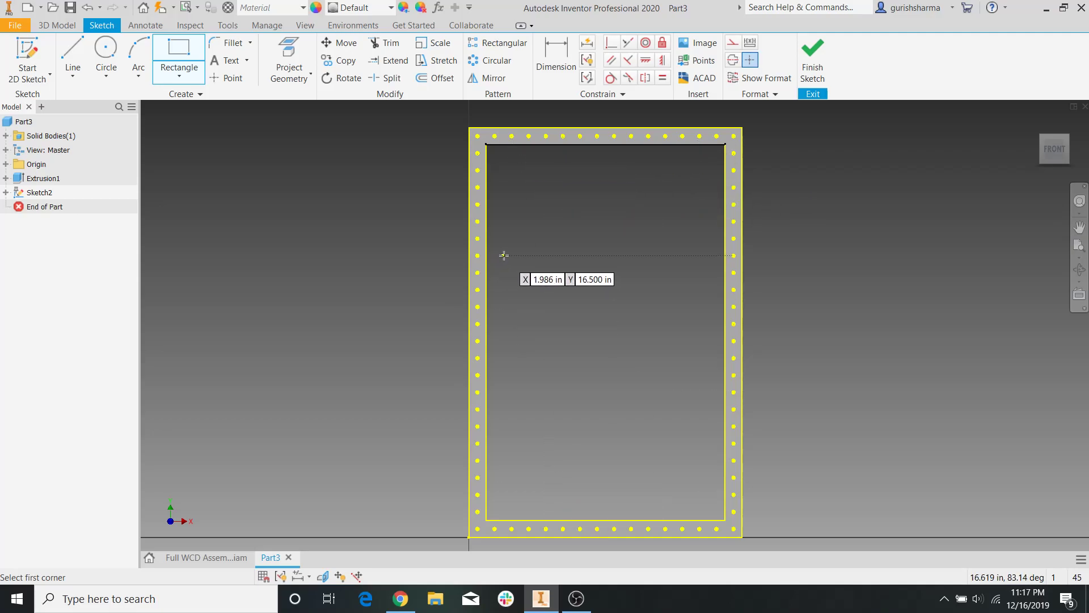
Add a driven dimension above the frame for the width of its inner opening.
{"action": "left_click", "coordinate": [572, 61]}
{"action": "middle_click_drag", "start_coordinate": [584, 166], "coordinate": [553, 197]}
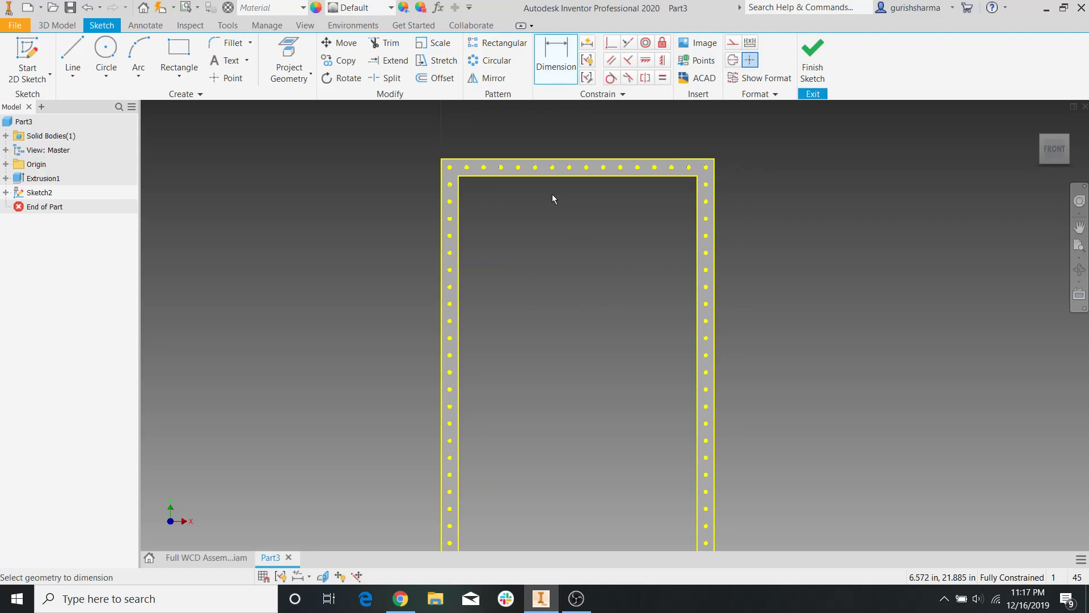
{"action": "left_click", "coordinate": [460, 207]}
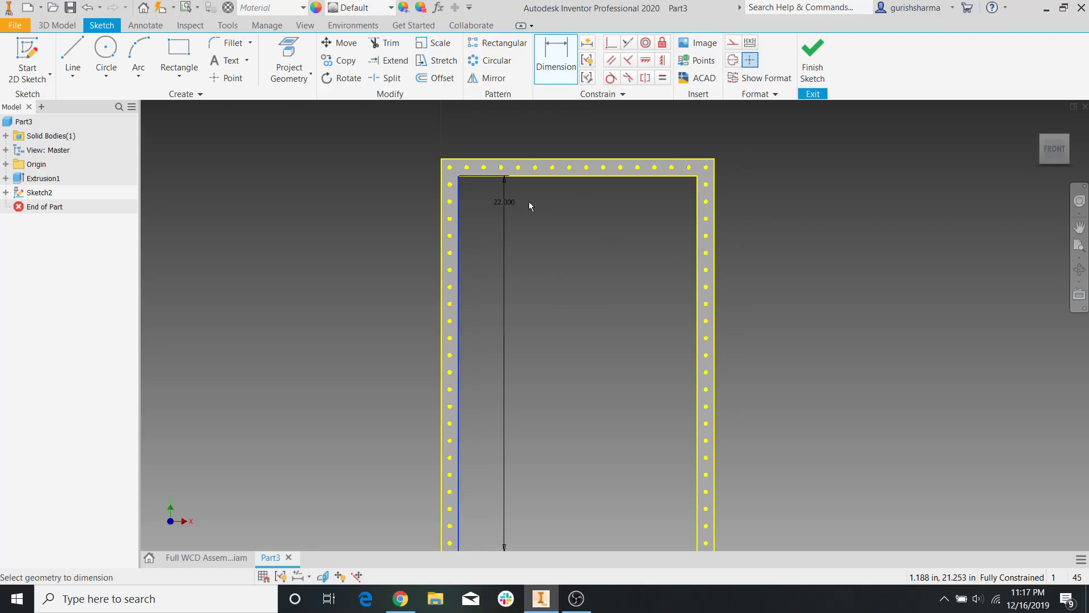
{"action": "left_click", "coordinate": [694, 222]}
{"action": "left_click", "coordinate": [580, 132]}
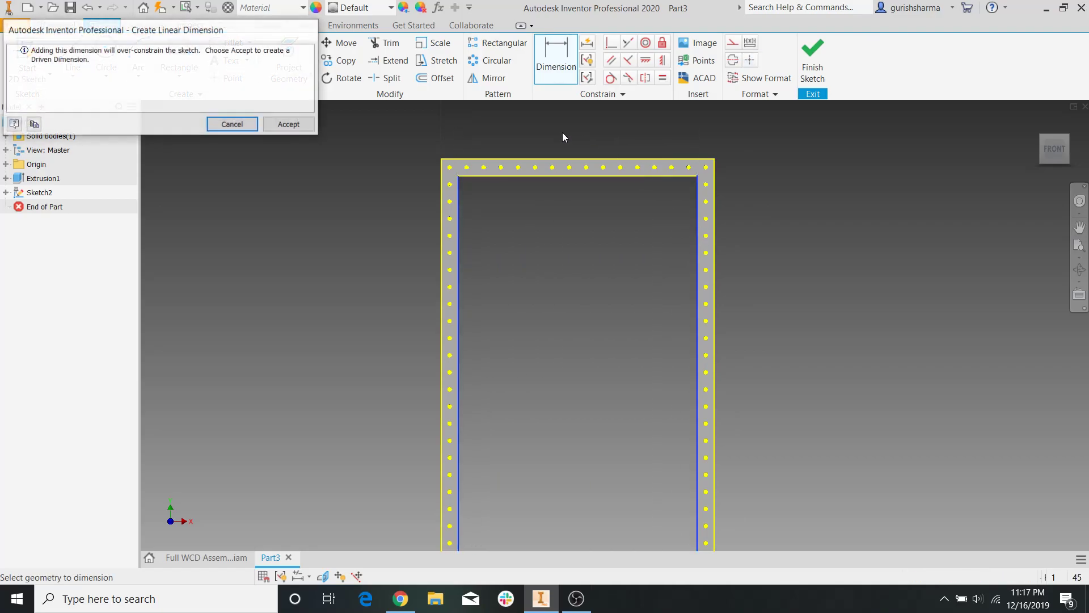
{"action": "left_click", "coordinate": [296, 121]}
Add a driven dimension to the left of the frame for the height of its inner opening.
{"action": "left_click", "coordinate": [647, 176]}
{"action": "scroll", "coordinate": [647, 175], "scroll_direction": "down", "scroll_amount": 3}
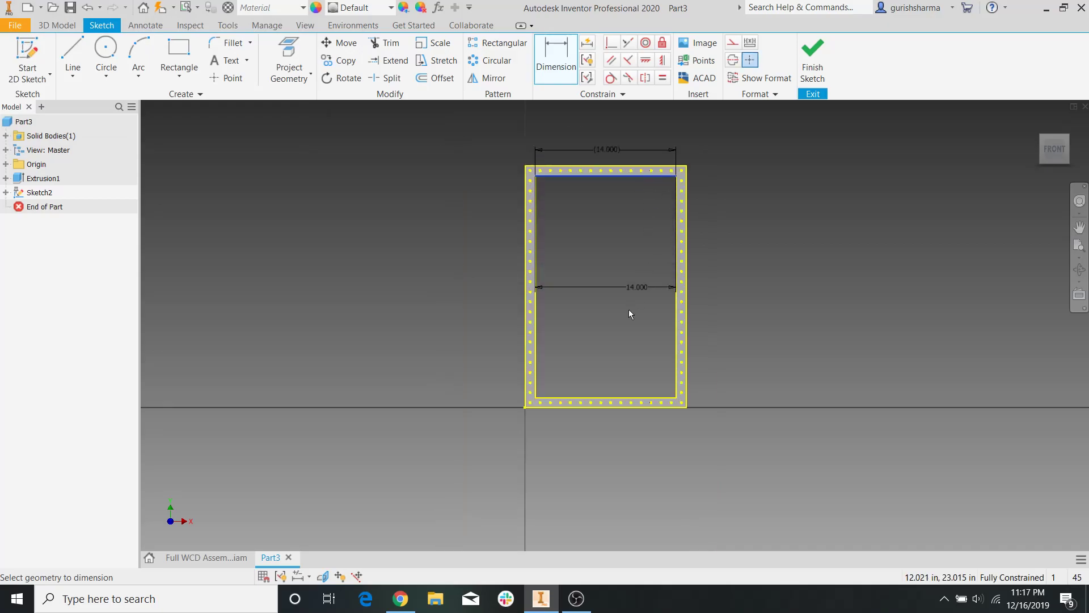
{"action": "left_click", "coordinate": [610, 398]}
{"action": "left_click", "coordinate": [498, 261]}
{"action": "left_click", "coordinate": [290, 122]}
{"action": "scroll", "coordinate": [539, 179], "scroll_direction": "up", "scroll_amount": 3}
{"action": "middle_click_drag", "start_coordinate": [571, 186], "coordinate": [521, 223]}
{"action": "scroll", "coordinate": [475, 220], "scroll_direction": "up", "scroll_amount": 3}
{"action": "middle_click_drag", "start_coordinate": [613, 237], "coordinate": [564, 224]}
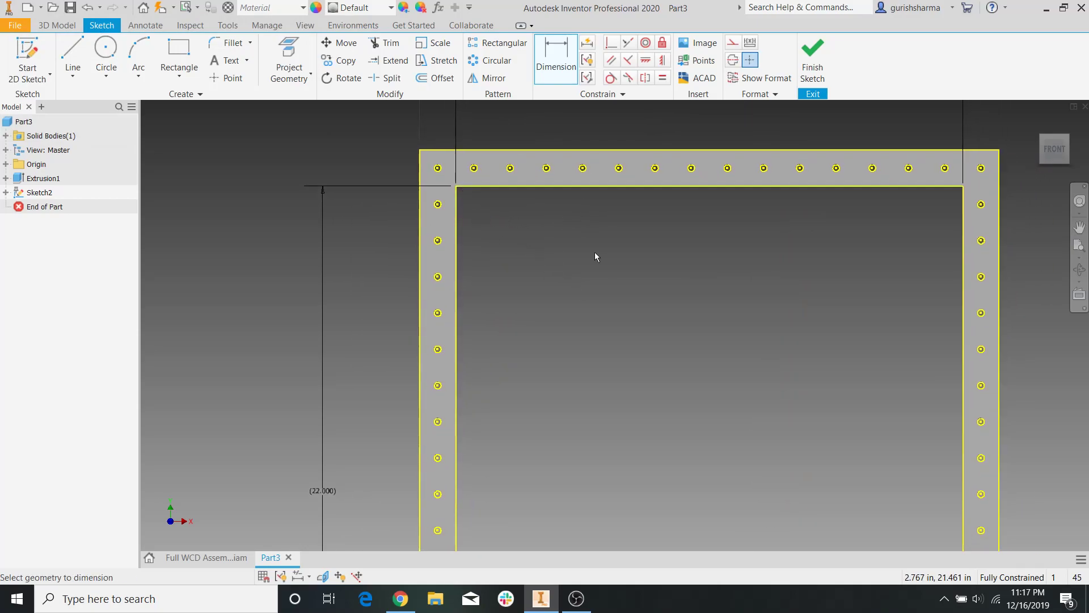
Draw a construction rectangle 14/8 in wide by 22/10 in high from the upper-left corner of the frame's inner opening.
{"action": "left_click", "coordinate": [733, 43]}
{"action": "left_click", "coordinate": [179, 54]}
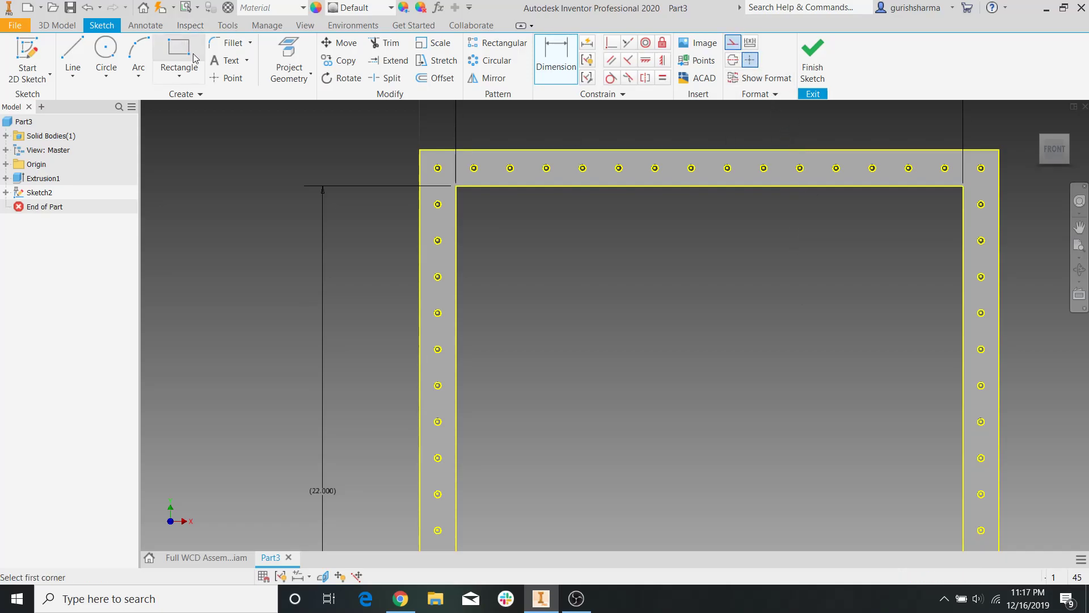
{"action": "left_click", "coordinate": [457, 186]}
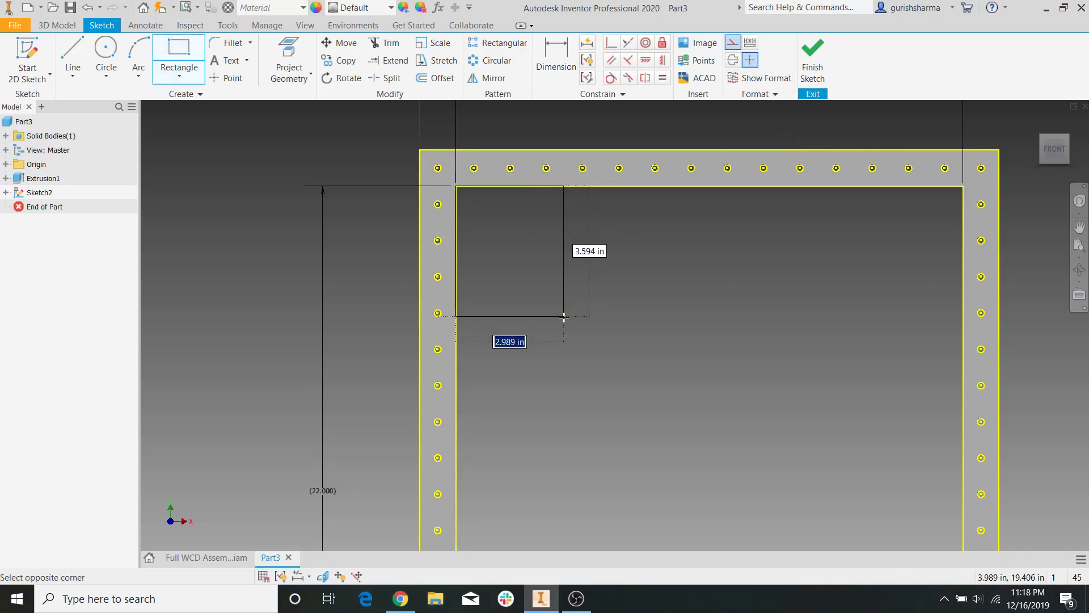
{"action": "scroll", "coordinate": [562, 314], "scroll_direction": "up", "scroll_amount": 3}
{"action": "middle_click_drag", "start_coordinate": [561, 315], "coordinate": [522, 314]}
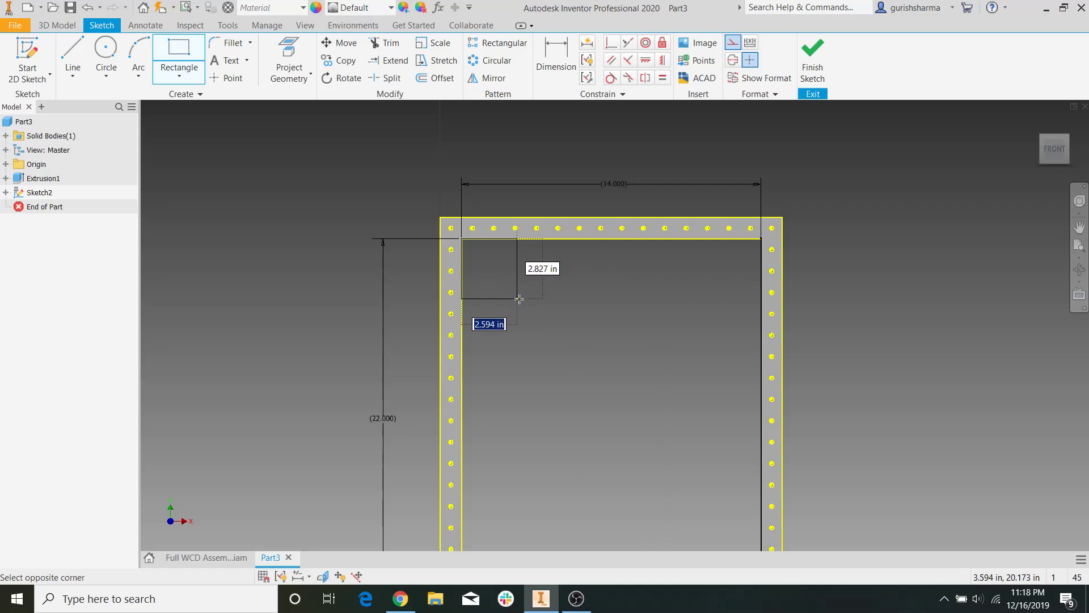
{"action": "type", "text": "14/8"}
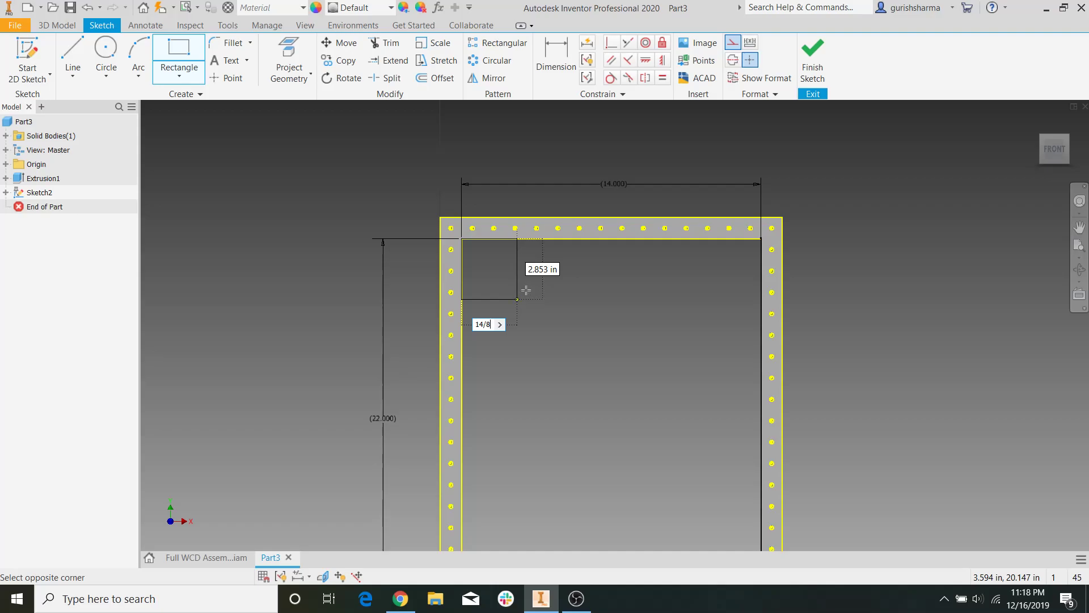
{"action": "key", "text": "Tab"}
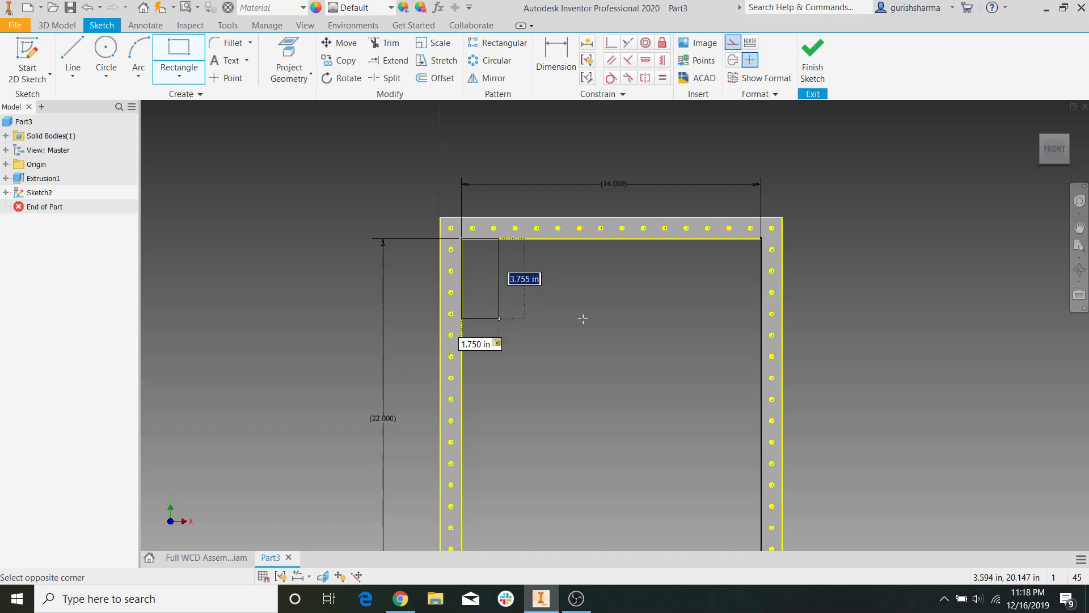
{"action": "type", "text": "22/1"}
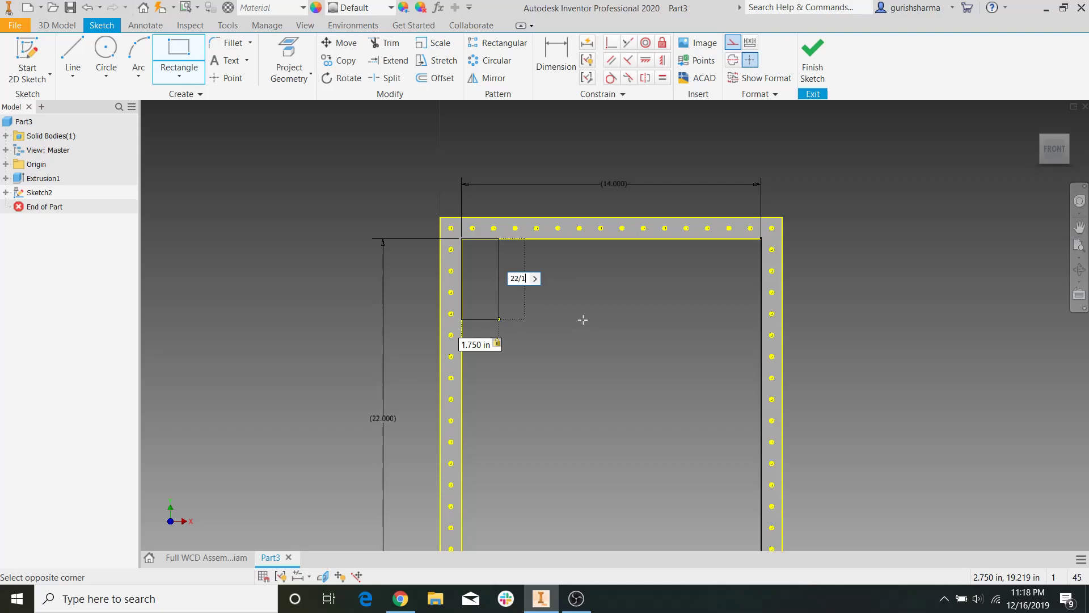
{"action": "type", "text": "0"}
{"action": "key", "text": "Return"}
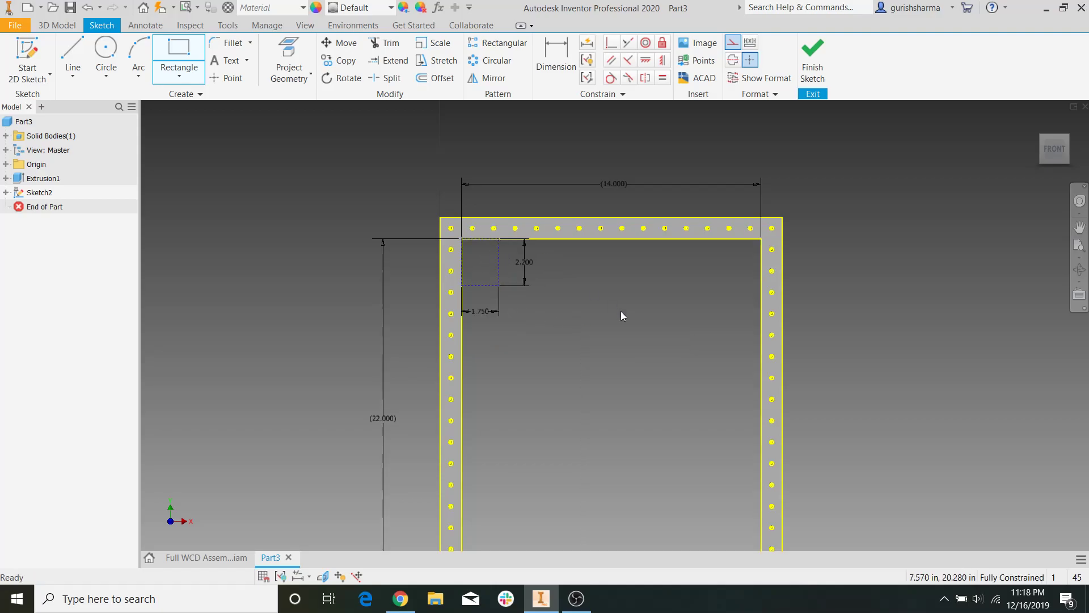
Draw both corner-to-corner diagonals of the small rectangle as construction lines.
{"action": "scroll", "coordinate": [610, 299], "scroll_direction": "down", "scroll_amount": 4}
{"action": "scroll", "coordinate": [610, 299], "scroll_direction": "up", "scroll_amount": 5}
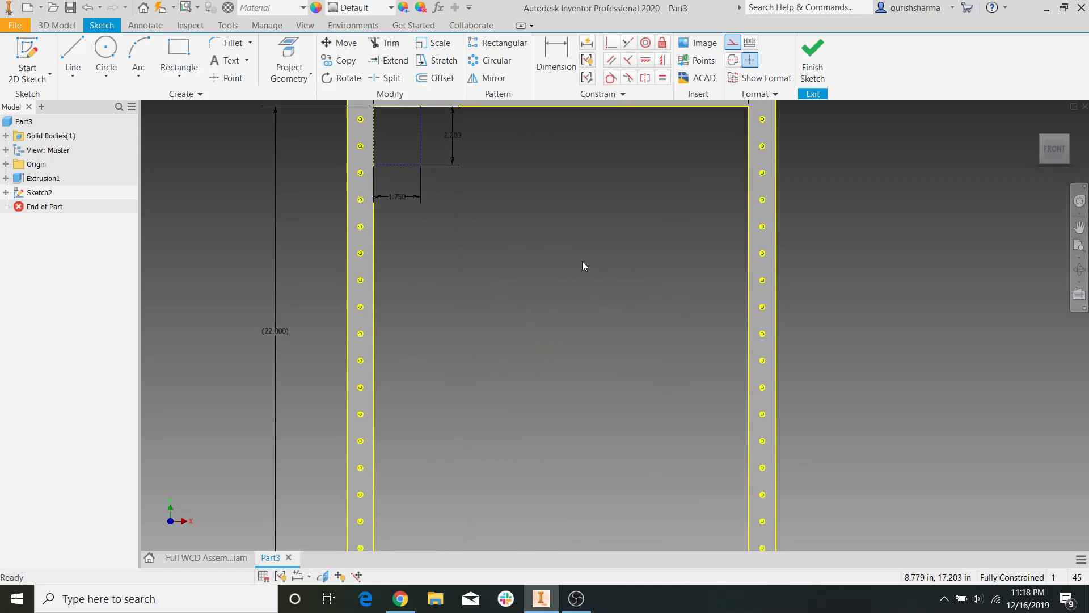
{"action": "scroll", "coordinate": [522, 220], "scroll_direction": "down", "scroll_amount": 2}
{"action": "middle_click_drag", "start_coordinate": [603, 332], "coordinate": [659, 402]}
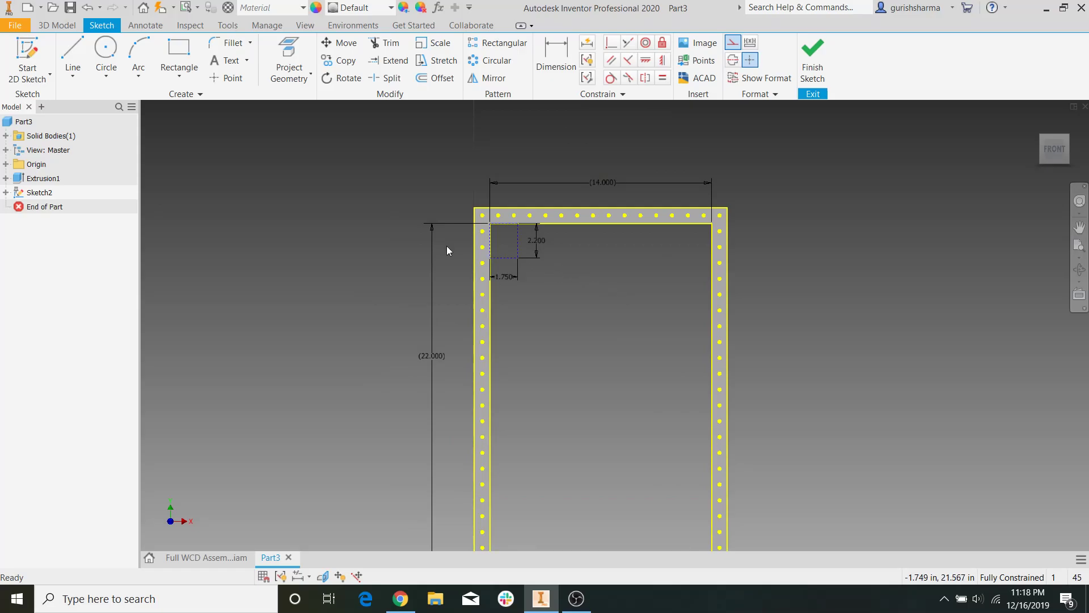
{"action": "scroll", "coordinate": [529, 260], "scroll_direction": "up", "scroll_amount": 6}
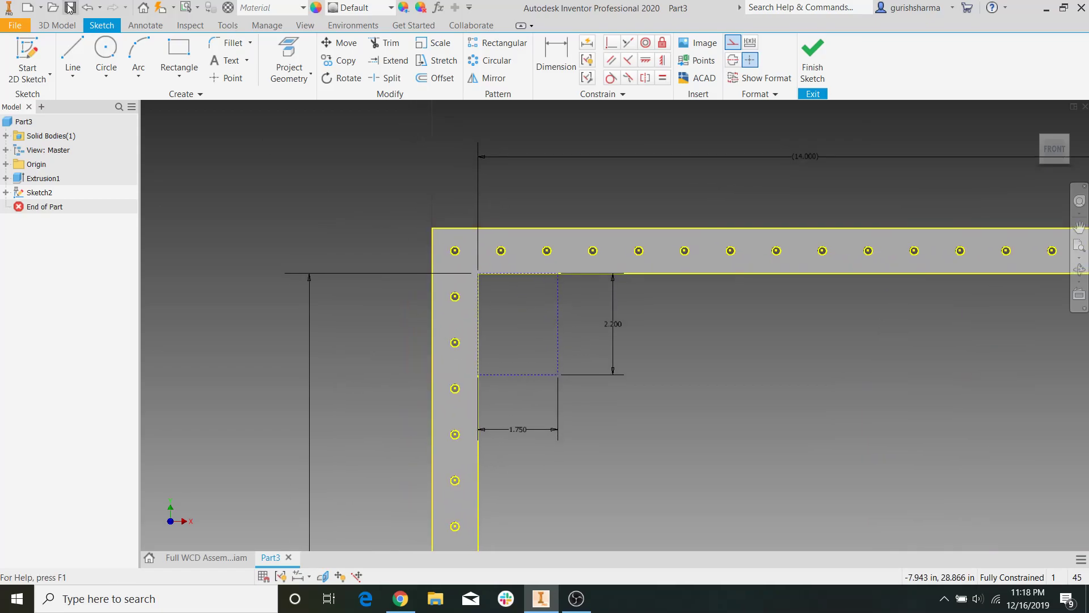
{"action": "left_click", "coordinate": [72, 56]}
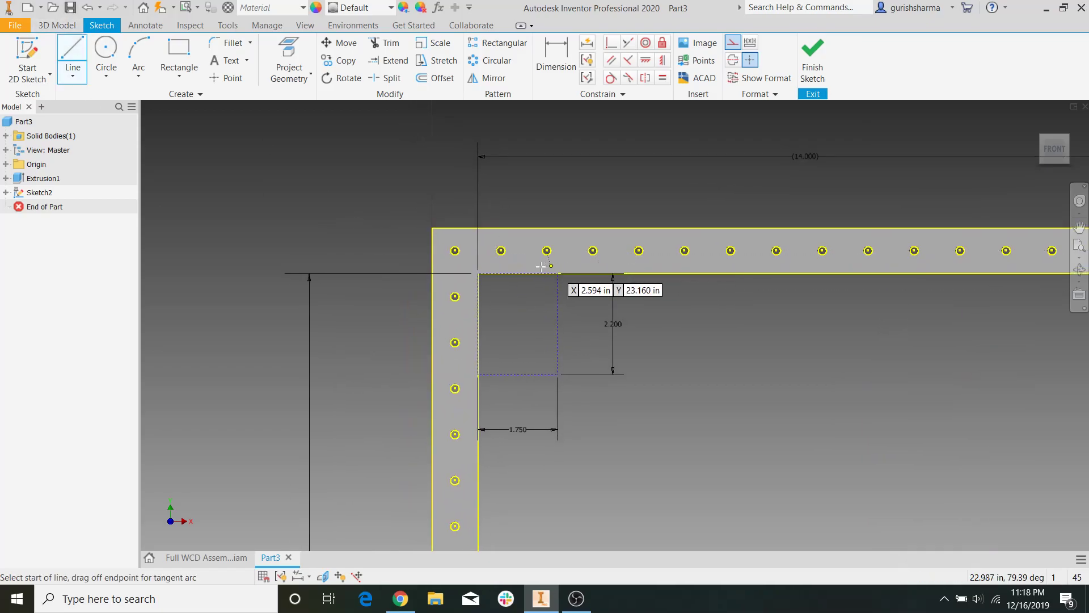
{"action": "left_click", "coordinate": [734, 43]}
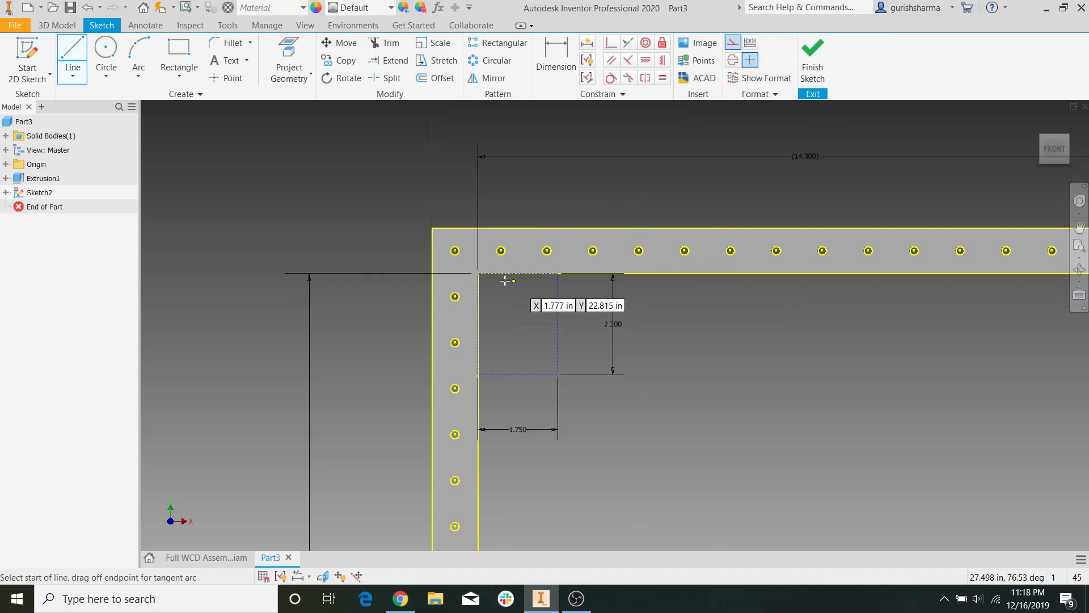
{"action": "left_click", "coordinate": [478, 273]}
{"action": "left_click", "coordinate": [558, 374]}
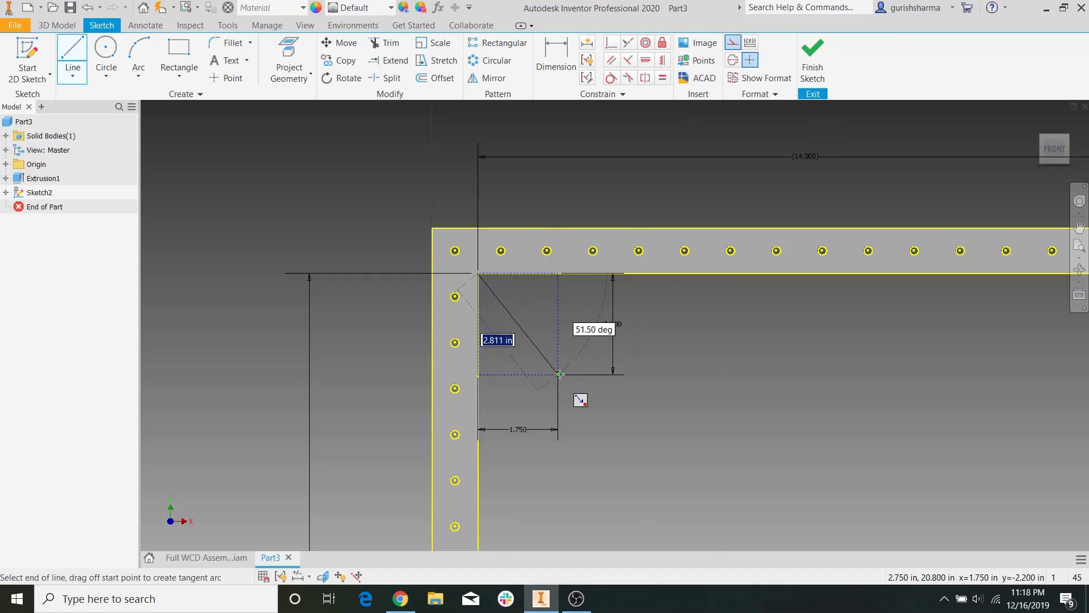
{"action": "left_click", "coordinate": [478, 374]}
{"action": "key", "text": "Escape"}
{"action": "scroll", "coordinate": [522, 339], "scroll_direction": "down", "scroll_amount": 3}
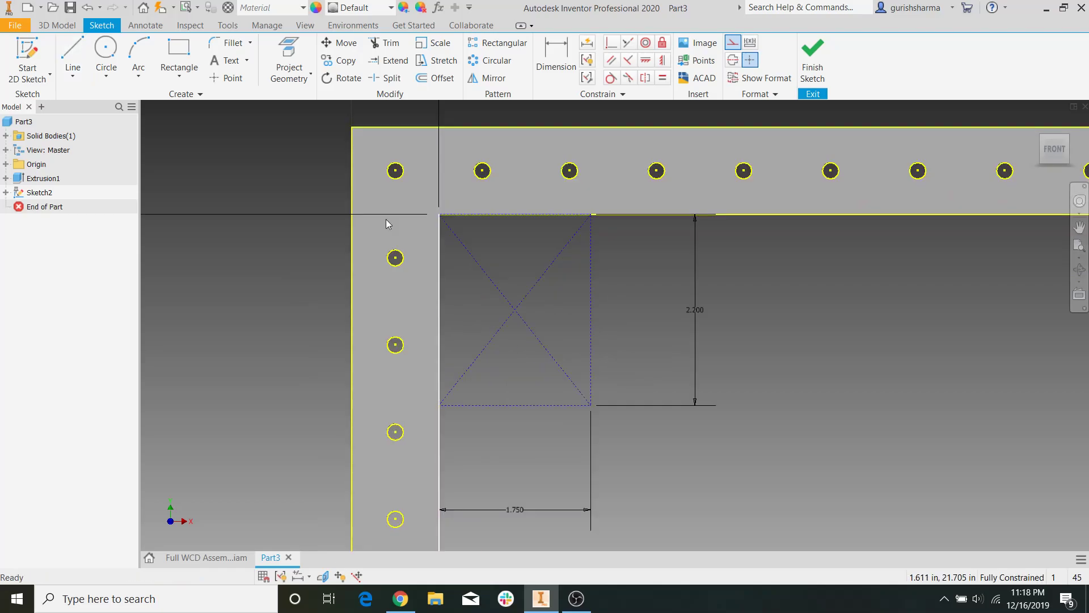
Try a 0.2 in wide three-point center construction rectangle along the diagonal to the small rectangle's lower-right corner, and undo it.
{"action": "left_click", "coordinate": [173, 81]}
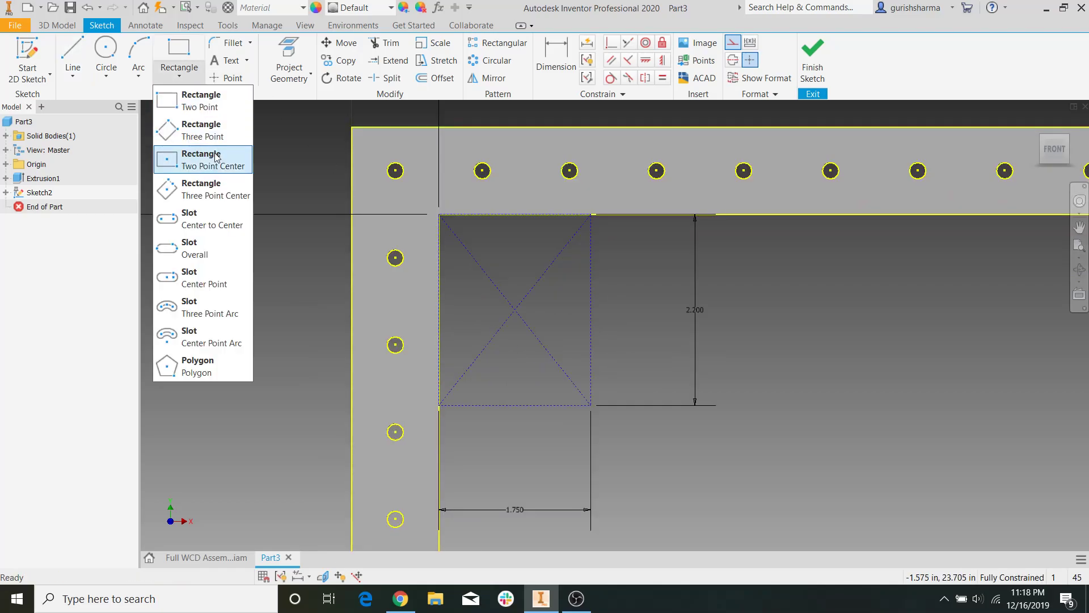
{"action": "left_click", "coordinate": [201, 190]}
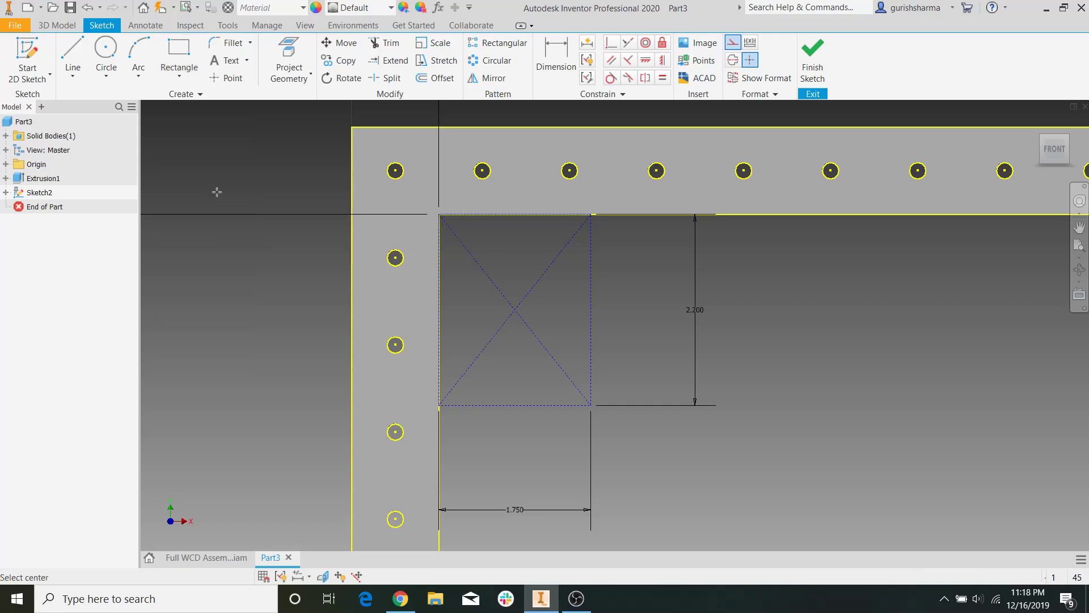
{"action": "left_click", "coordinate": [515, 310]}
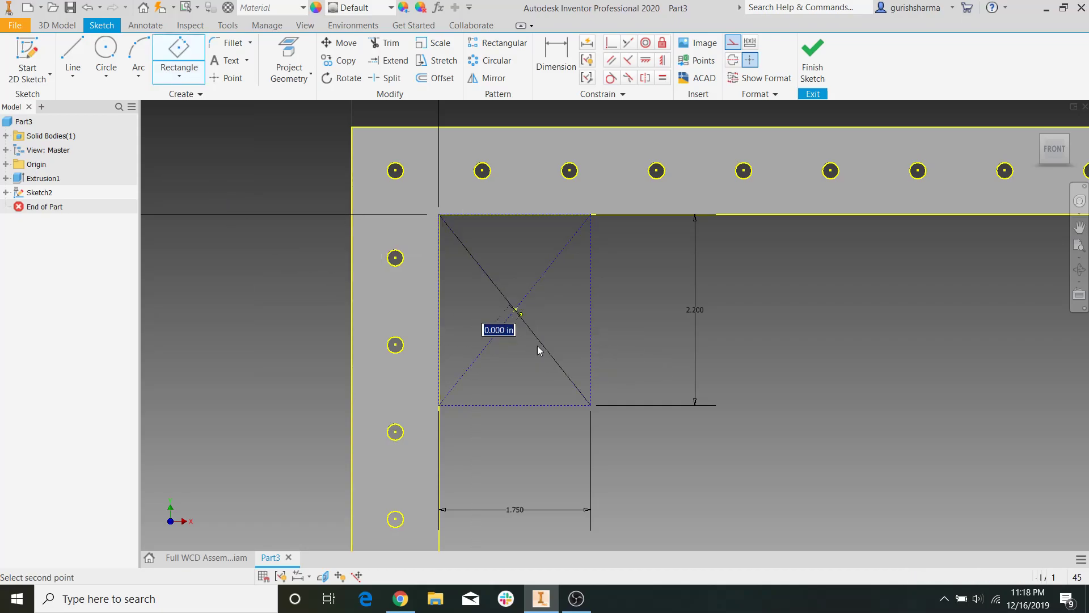
{"action": "left_click", "coordinate": [591, 406]}
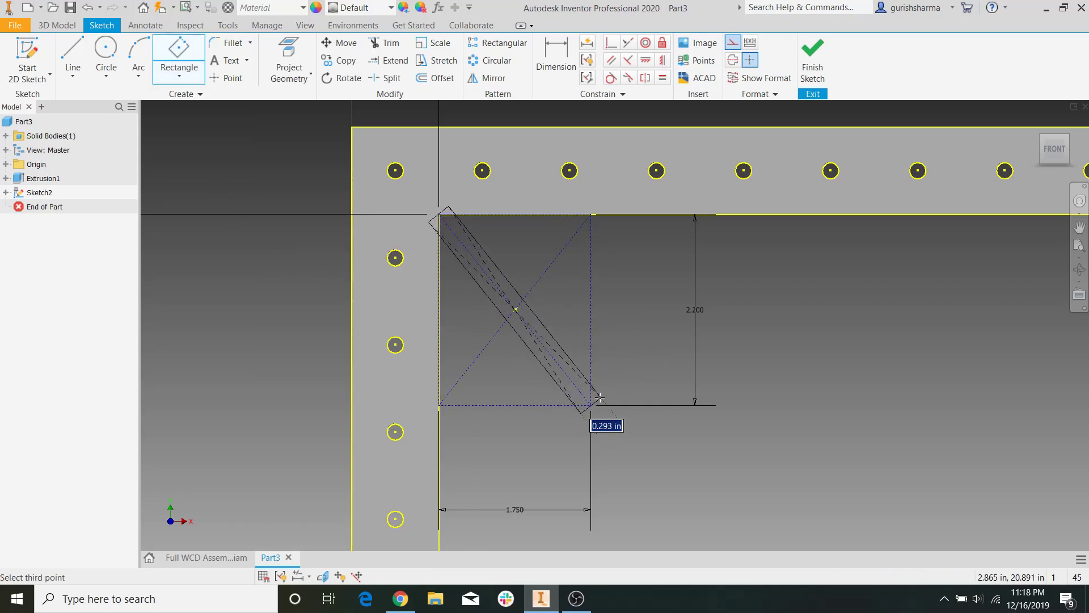
{"action": "key", "text": "Return"}
{"action": "key", "text": "Escape"}
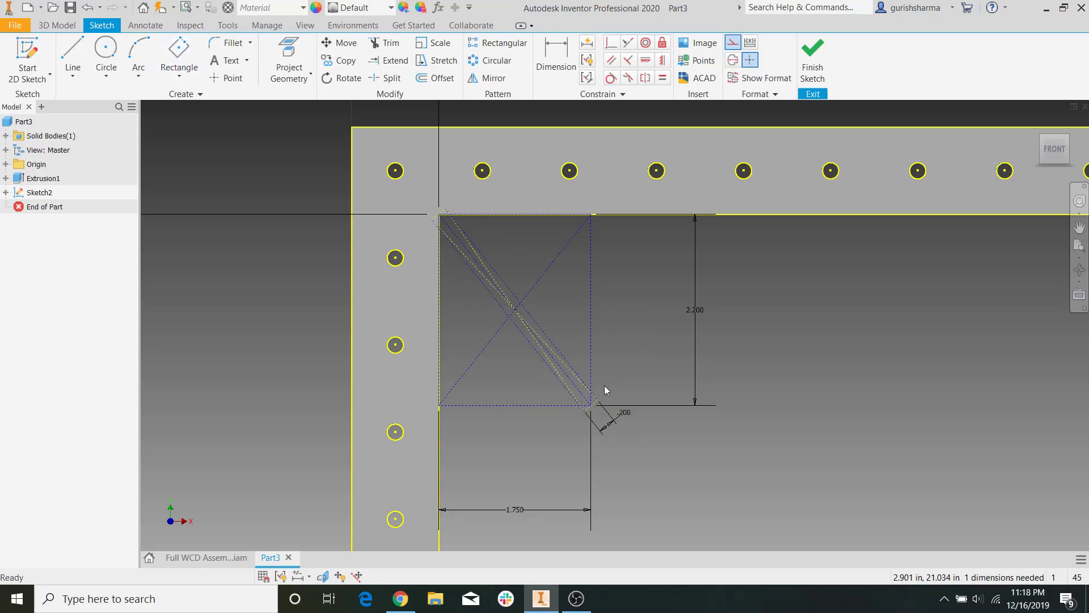
{"action": "key", "text": "ctrl+z"}
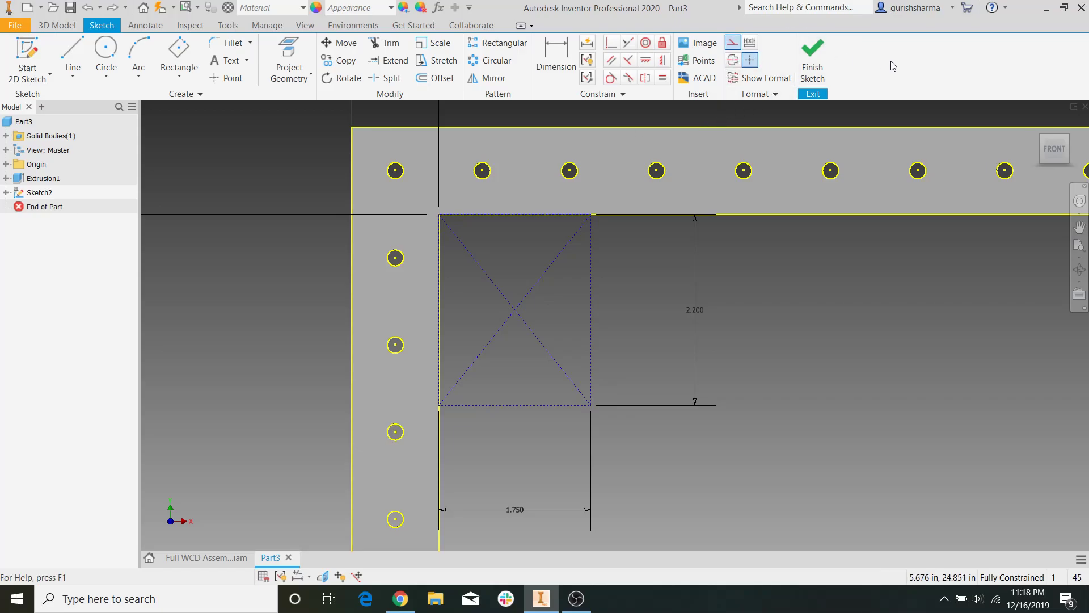
Draw a three-point center rectangle in normal linetype, 0.2 in wide, along the diagonal to the small rectangle's lower-right corner.
{"action": "left_click", "coordinate": [179, 50]}
{"action": "left_click", "coordinate": [513, 310]}
{"action": "left_click", "coordinate": [591, 405]}
{"action": "type", "text": "0.2"}
{"action": "key", "text": "Return"}
Draw a second three-point center rectangle, 0.2 in wide, along the diagonal to the lower-left corner.
{"action": "left_click", "coordinate": [515, 310]}
{"action": "left_click", "coordinate": [440, 405]}
{"action": "type", "text": "0.2"}
{"action": "key", "text": "Return"}
{"action": "scroll", "coordinate": [537, 375], "scroll_direction": "down", "scroll_amount": 2}
{"action": "key", "text": "Escape"}
{"action": "scroll", "coordinate": [572, 392], "scroll_direction": "up", "scroll_amount": 5}
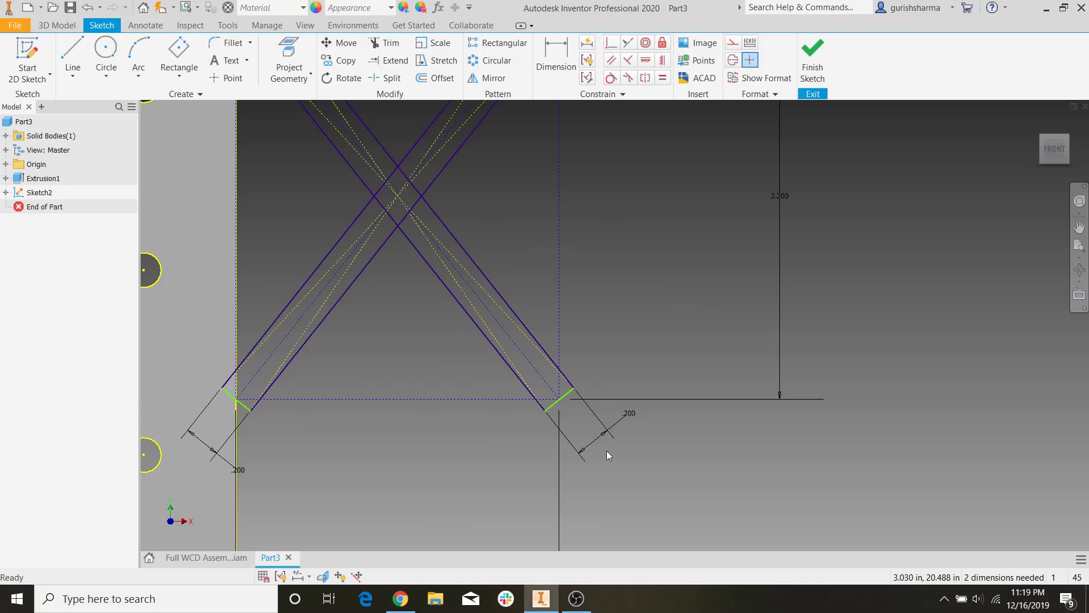
Finish the sketch of the crossed brace rectangles.
{"action": "scroll", "coordinate": [608, 453], "scroll_direction": "down", "scroll_amount": 4}
{"action": "middle_click_drag", "start_coordinate": [673, 465], "coordinate": [519, 295]}
{"action": "scroll", "coordinate": [519, 295], "scroll_direction": "down", "scroll_amount": 2}
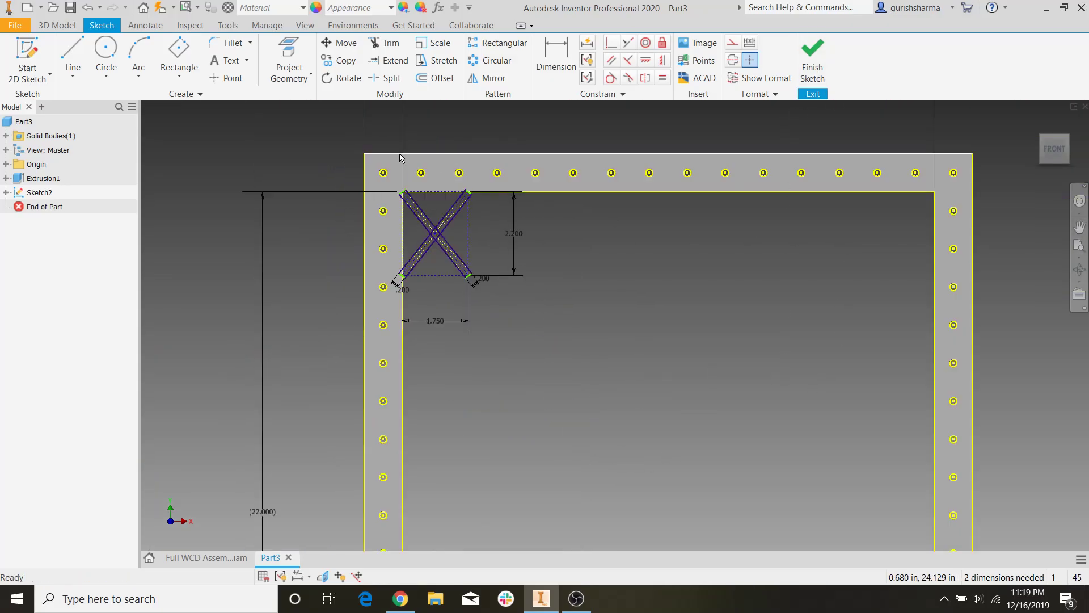
{"action": "left_click", "coordinate": [448, 195]}
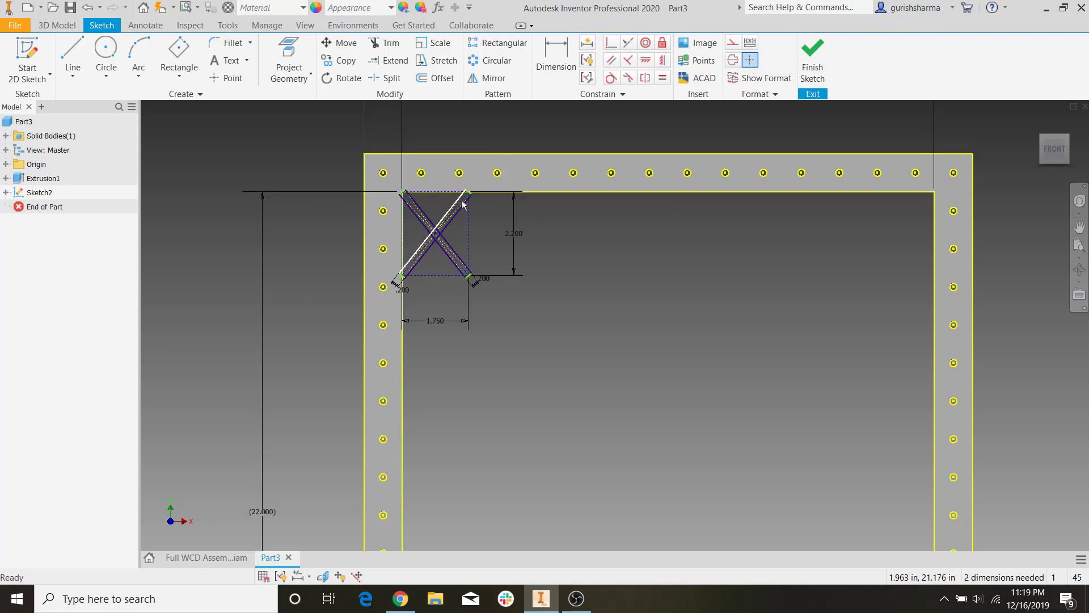
{"action": "left_click", "coordinate": [812, 60]}
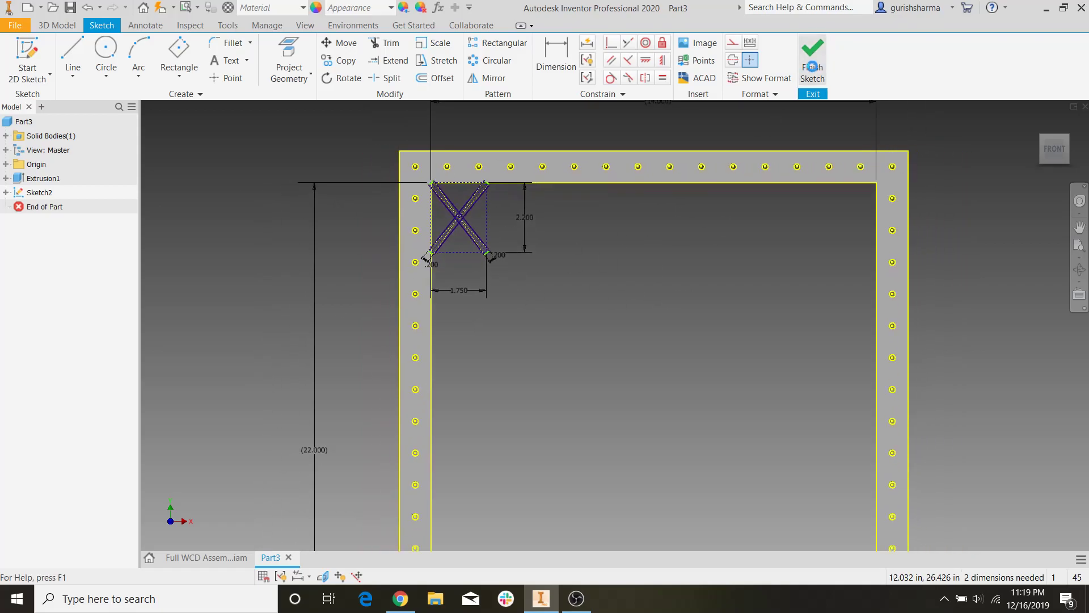
Set up a 0.125 in joining extrusion from the four arms and the center region of the X brace.
{"action": "left_click", "coordinate": [74, 56]}
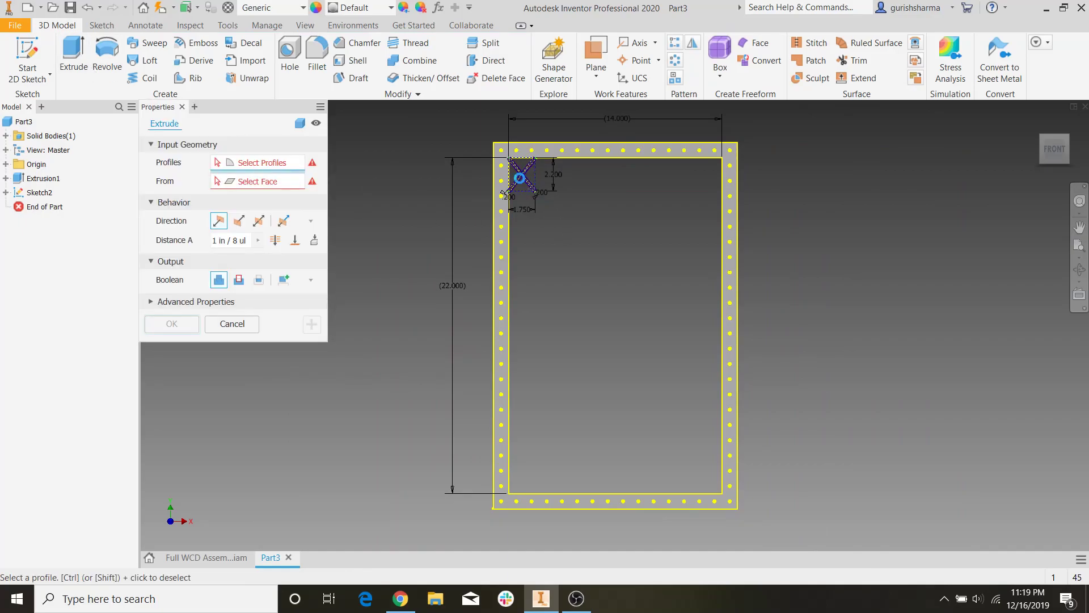
{"action": "scroll", "coordinate": [521, 181], "scroll_direction": "up", "scroll_amount": 5}
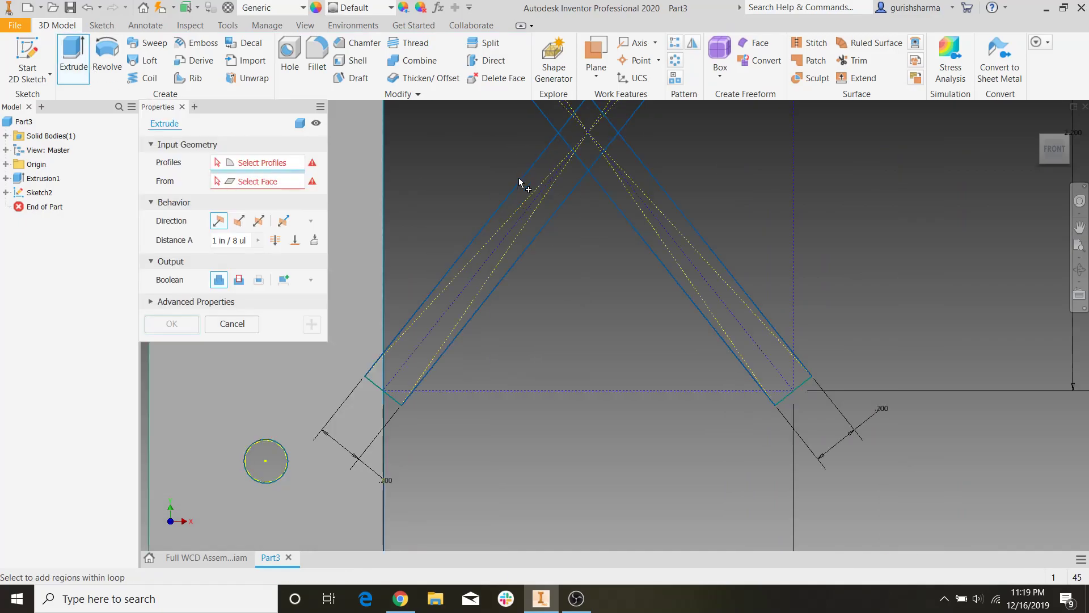
{"action": "left_click", "coordinate": [549, 189]}
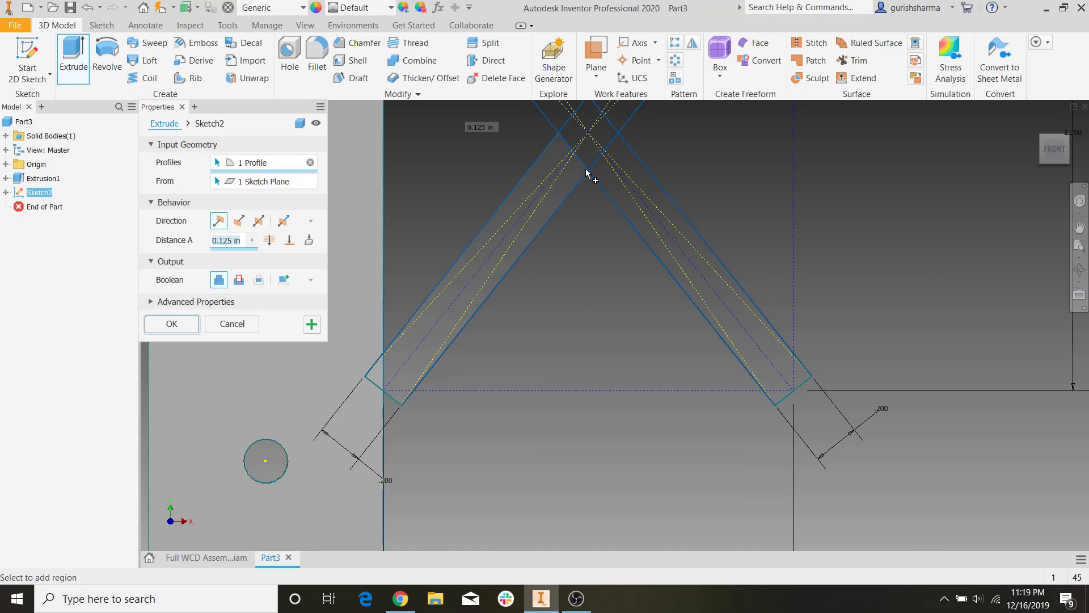
{"action": "left_click", "coordinate": [594, 154]}
{"action": "middle_click_drag", "start_coordinate": [607, 151], "coordinate": [586, 295]}
{"action": "left_click", "coordinate": [608, 218]}
{"action": "left_click", "coordinate": [546, 227]}
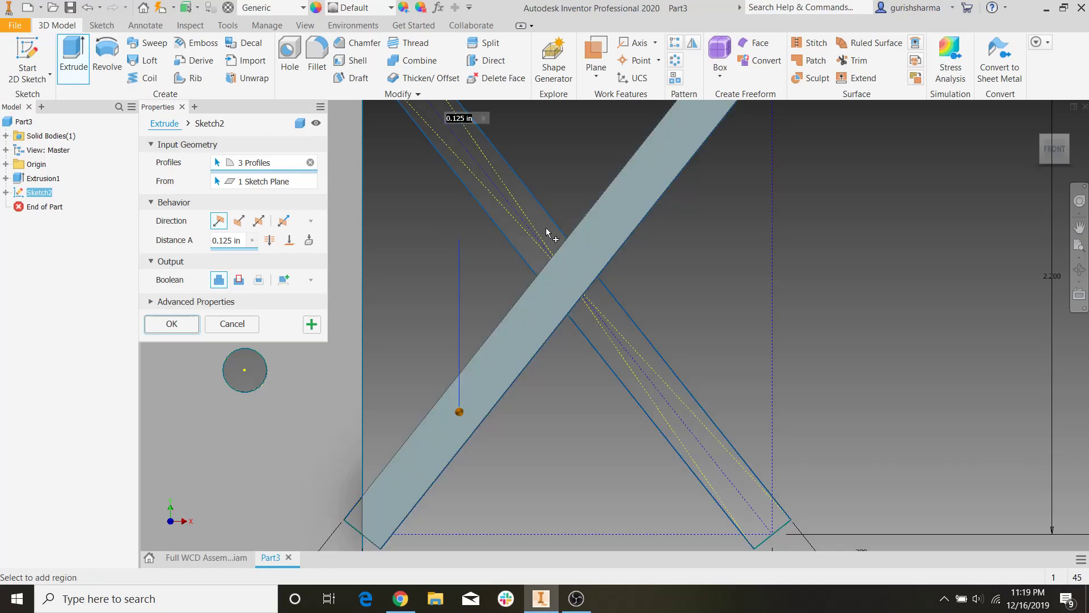
{"action": "left_click", "coordinate": [612, 321]}
{"action": "scroll", "coordinate": [749, 309], "scroll_direction": "down", "scroll_amount": 5}
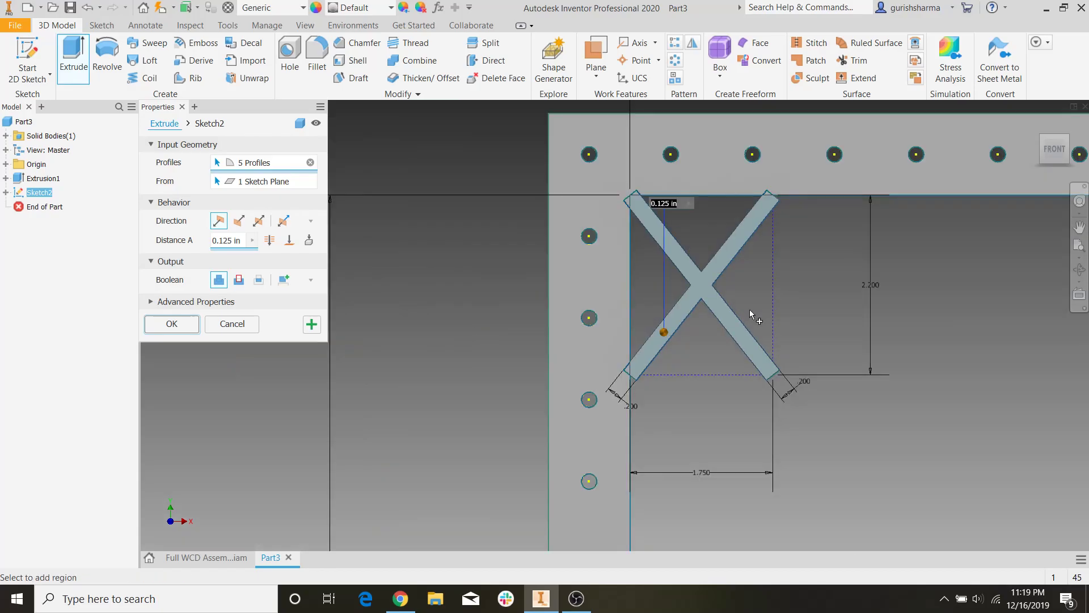
Examine the X brace's extrusion preview at an angle, checking how its arm ends meet the frame's inner edges.
{"action": "scroll", "coordinate": [880, 430], "scroll_direction": "up", "scroll_amount": 5}
{"action": "middle_click_drag", "start_coordinate": [880, 429], "coordinate": [776, 247]}
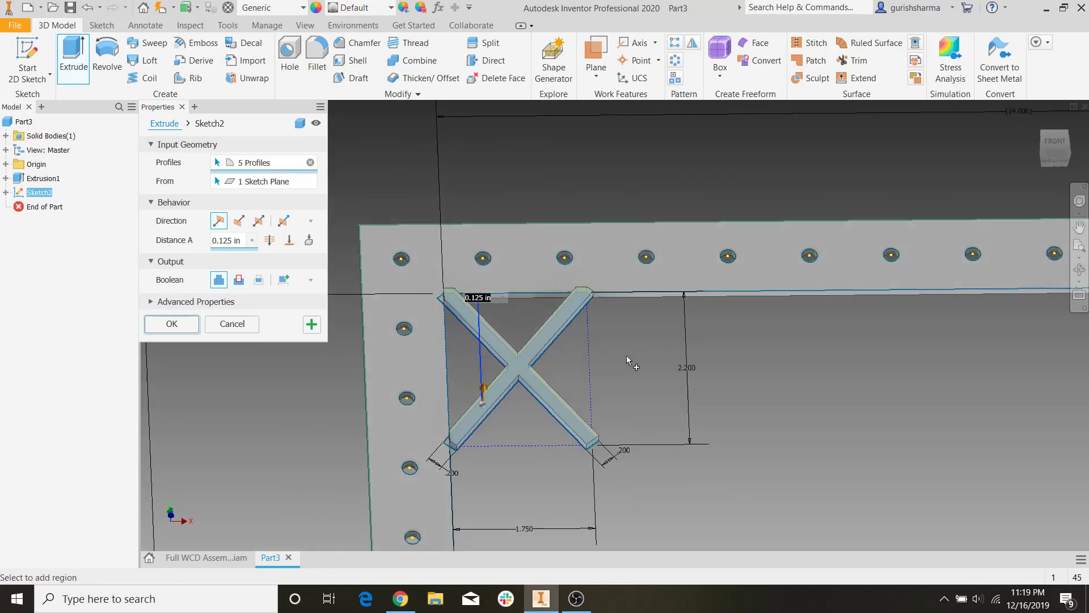
{"action": "middle_click_drag", "start_coordinate": [640, 274], "coordinate": [612, 275], "text": "shift"}
{"action": "middle_click_drag", "start_coordinate": [964, 433], "coordinate": [740, 294]}
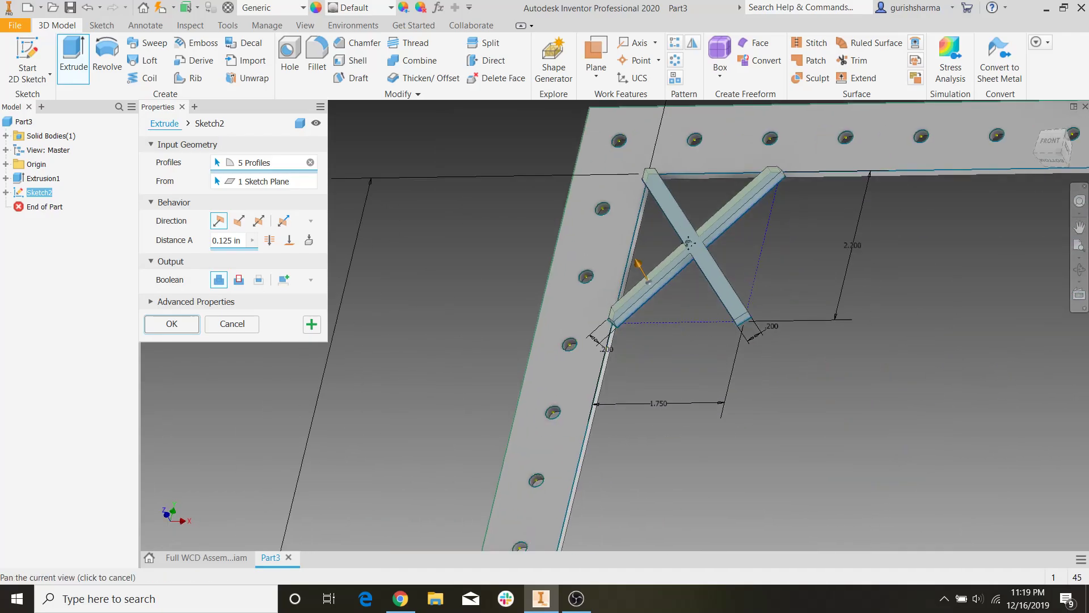
{"action": "scroll", "coordinate": [742, 297], "scroll_direction": "down", "scroll_amount": 3}
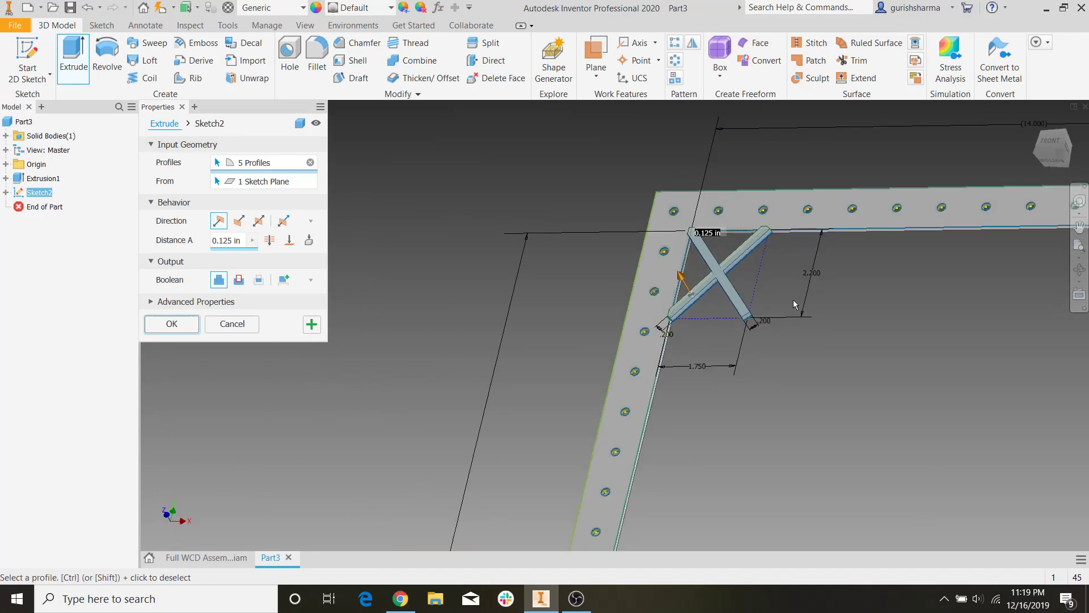
{"action": "middle_click_drag", "start_coordinate": [720, 322], "coordinate": [773, 295], "text": "shift"}
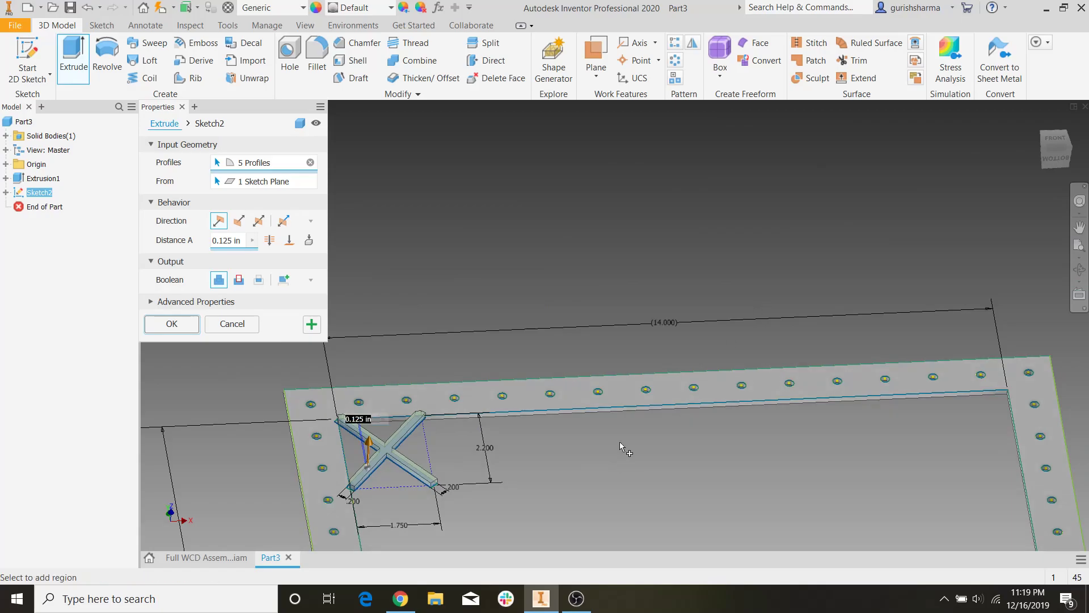
{"action": "middle_click_drag", "start_coordinate": [616, 448], "coordinate": [766, 318]}
{"action": "scroll", "coordinate": [584, 307], "scroll_direction": "down", "scroll_amount": 5}
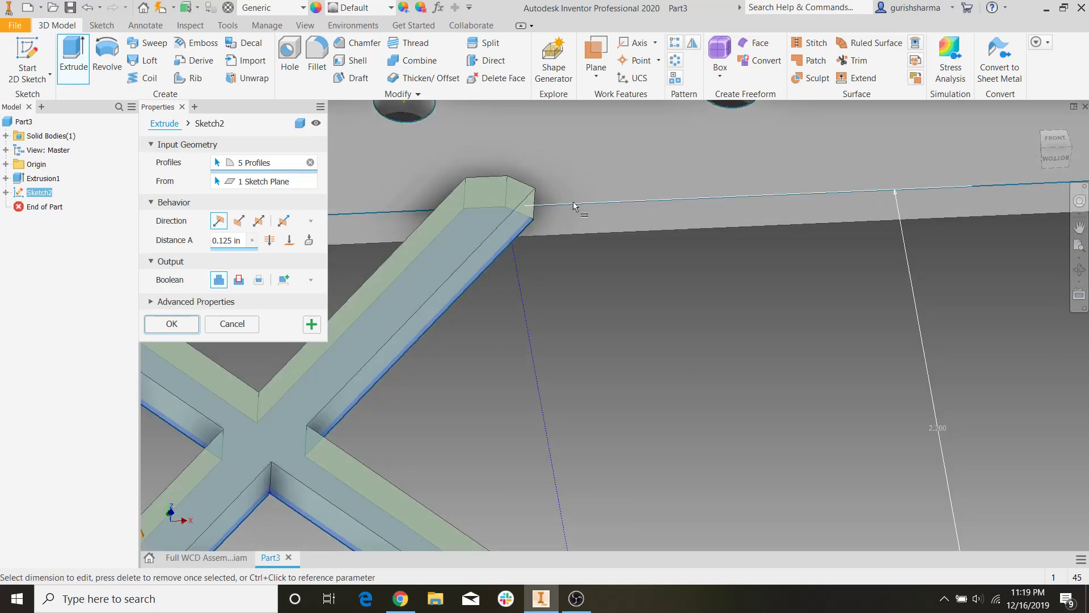
{"action": "scroll", "coordinate": [747, 311], "scroll_direction": "up", "scroll_amount": 6}
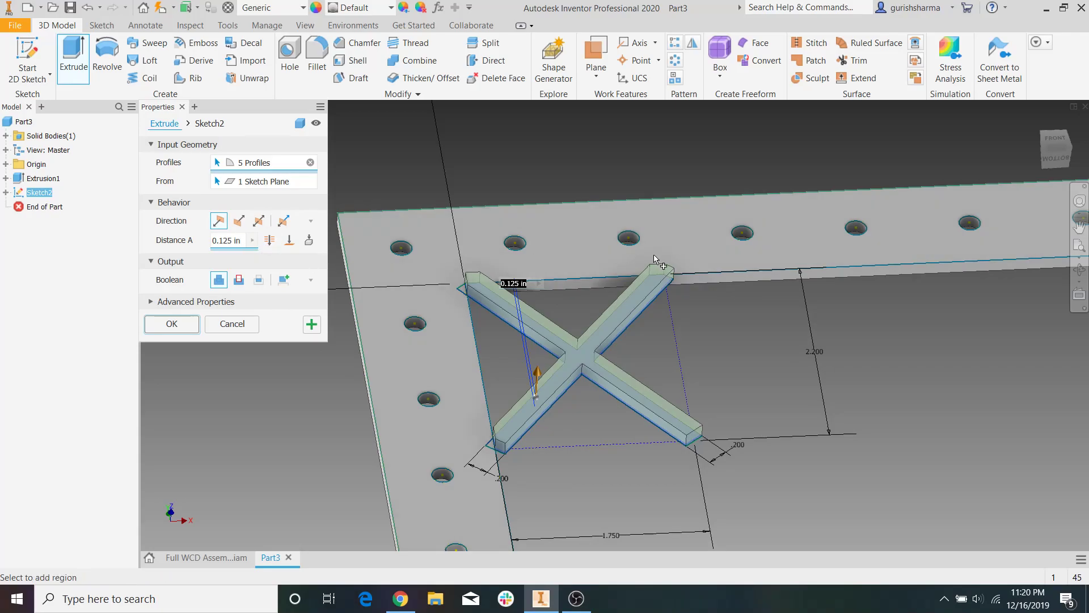
Extend the X brace extrusion up to the opposite face of the frame and create it.
{"action": "left_click", "coordinate": [290, 242]}
{"action": "scroll", "coordinate": [688, 299], "scroll_direction": "down", "scroll_amount": 5}
{"action": "middle_click_drag", "start_coordinate": [688, 298], "coordinate": [723, 275], "text": "shift"}
{"action": "middle_click_drag", "start_coordinate": [573, 446], "coordinate": [737, 215]}
{"action": "middle_click_drag", "start_coordinate": [567, 318], "coordinate": [630, 295], "text": "shift"}
{"action": "middle_click_drag", "start_coordinate": [533, 363], "coordinate": [617, 171]}
{"action": "left_click", "coordinate": [457, 438]}
{"action": "middle_click_drag", "start_coordinate": [513, 376], "coordinate": [288, 377], "text": "shift"}
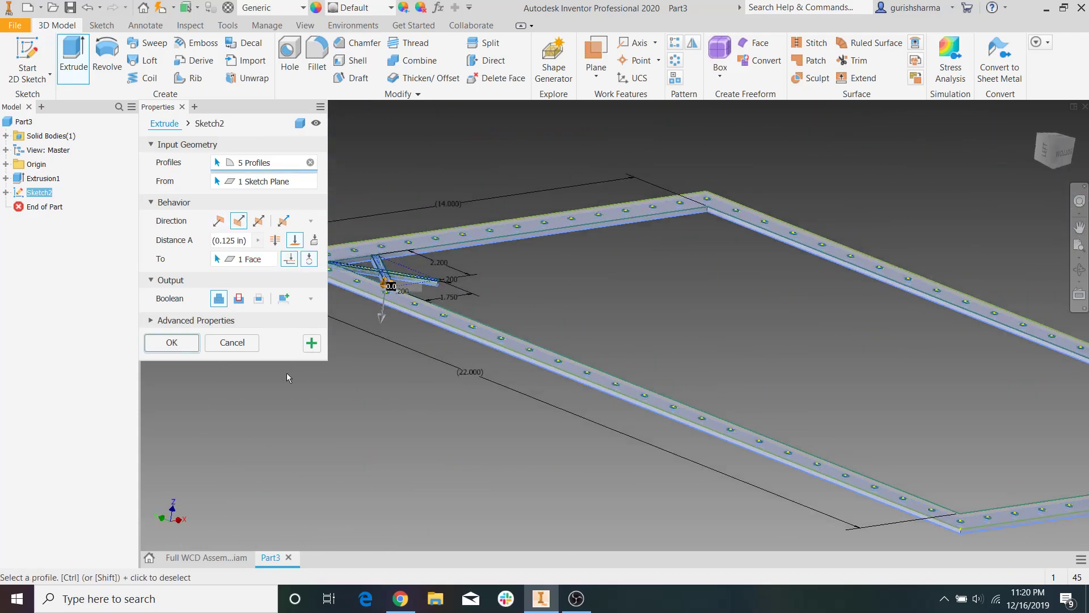
{"action": "left_click", "coordinate": [172, 343]}
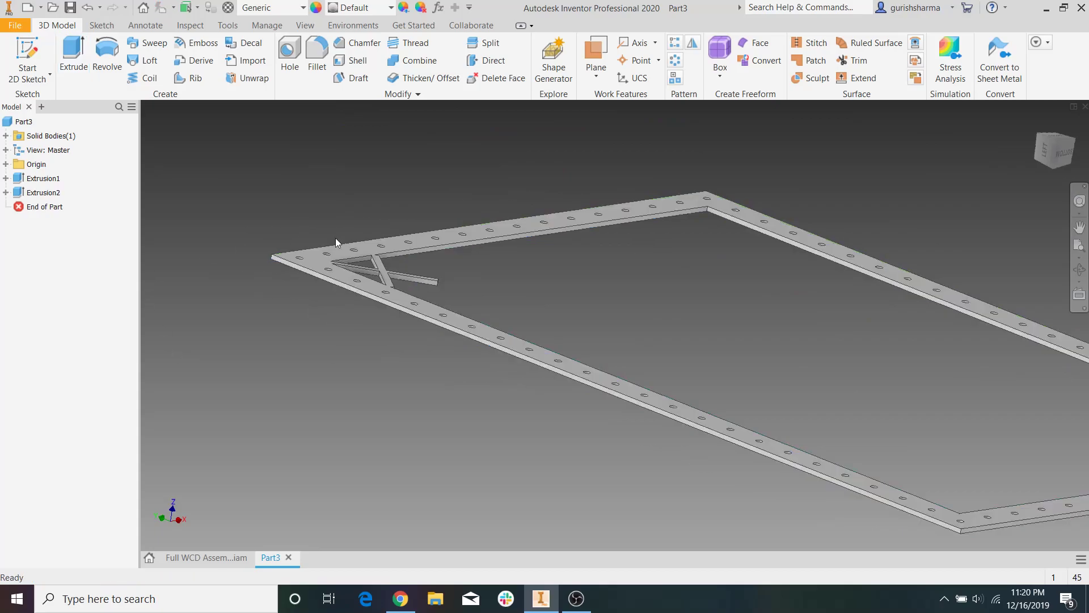
Try a thinner extrusion distance for the frame, check whether the X brace follows its thickness, and undo the change.
{"action": "middle_click_drag", "start_coordinate": [482, 249], "coordinate": [416, 452], "text": "shift"}
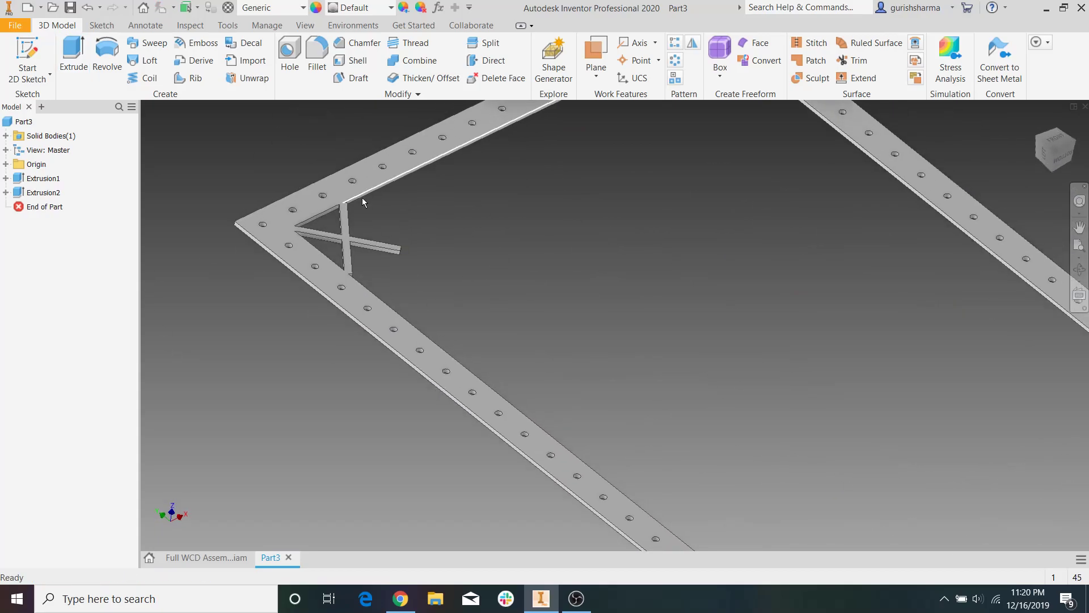
{"action": "scroll", "coordinate": [331, 245], "scroll_direction": "down", "scroll_amount": 3}
{"action": "middle_click_drag", "start_coordinate": [285, 226], "coordinate": [317, 265]}
{"action": "double_click", "coordinate": [50, 178]}
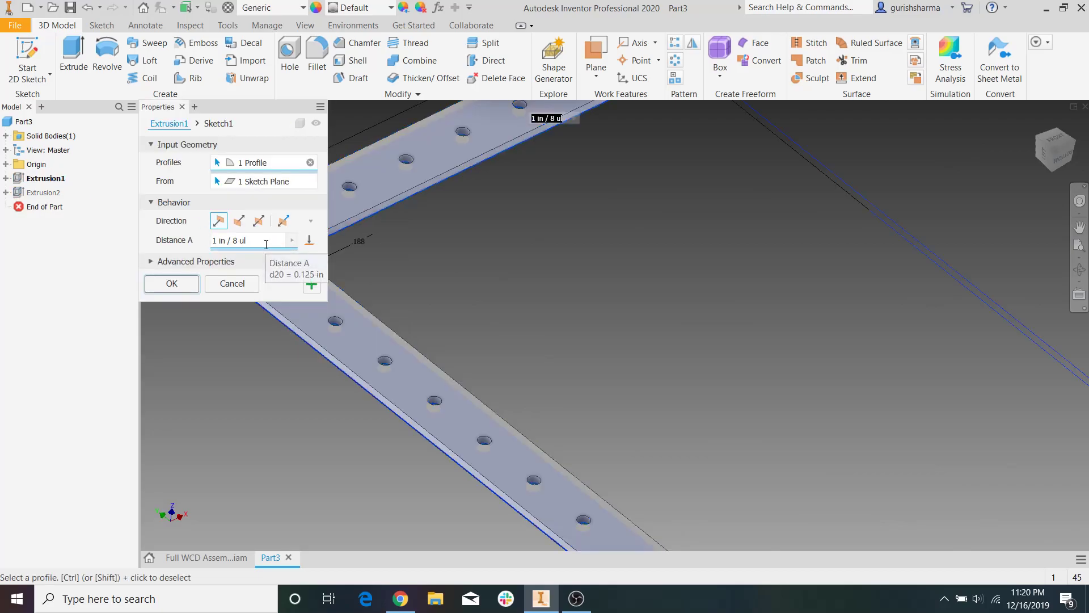
{"action": "left_click", "coordinate": [230, 243]}
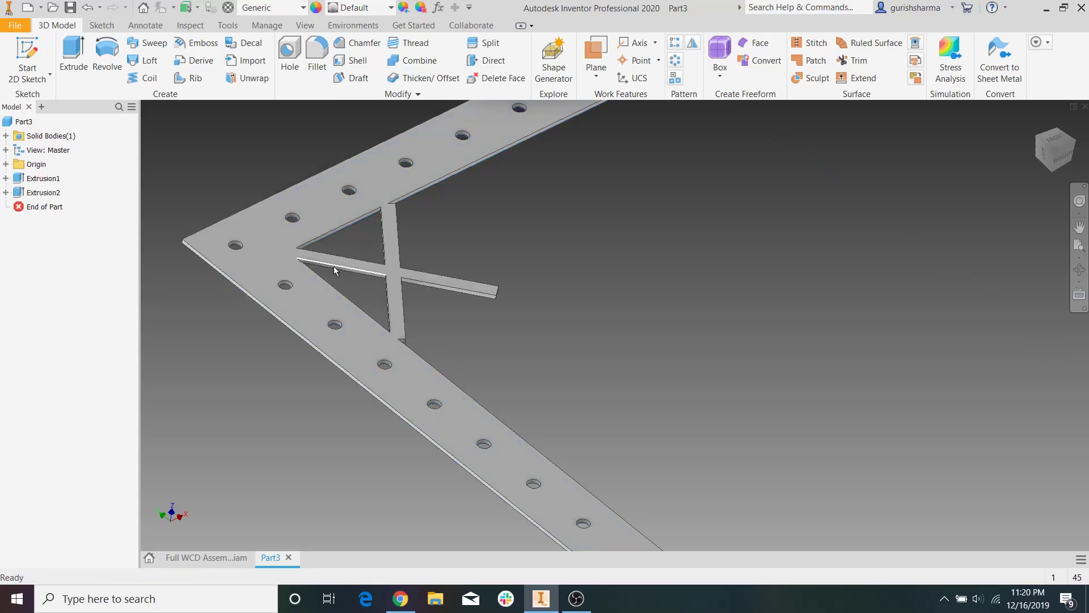
{"action": "middle_click_drag", "start_coordinate": [345, 264], "coordinate": [621, 365], "text": "shift"}
{"action": "scroll", "coordinate": [621, 369], "scroll_direction": "down", "scroll_amount": 2}
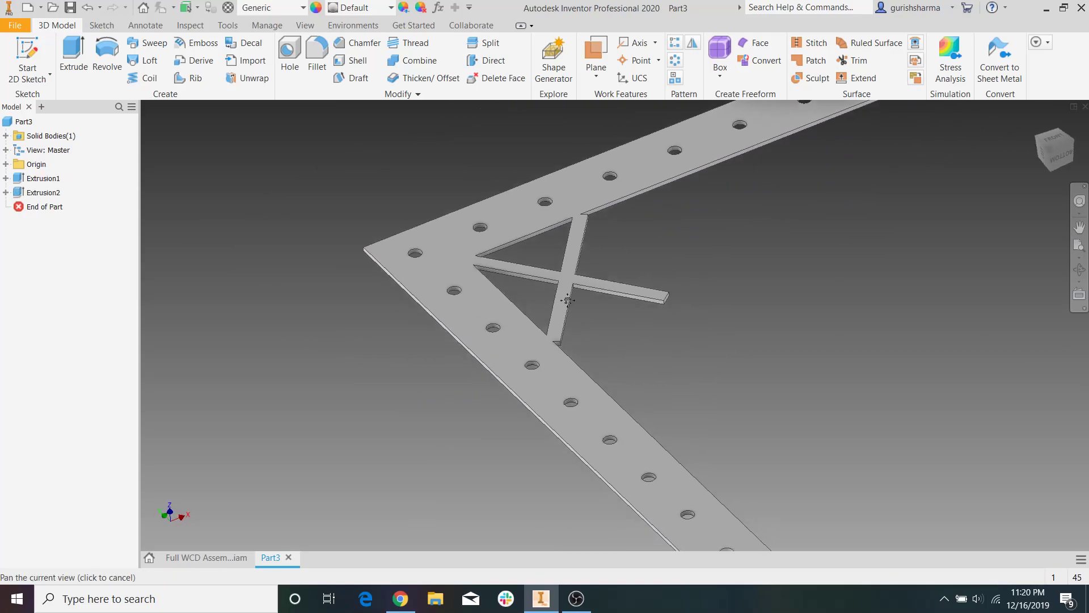
{"action": "scroll", "coordinate": [547, 267], "scroll_direction": "up", "scroll_amount": 4}
{"action": "scroll", "coordinate": [679, 291], "scroll_direction": "down", "scroll_amount": 3}
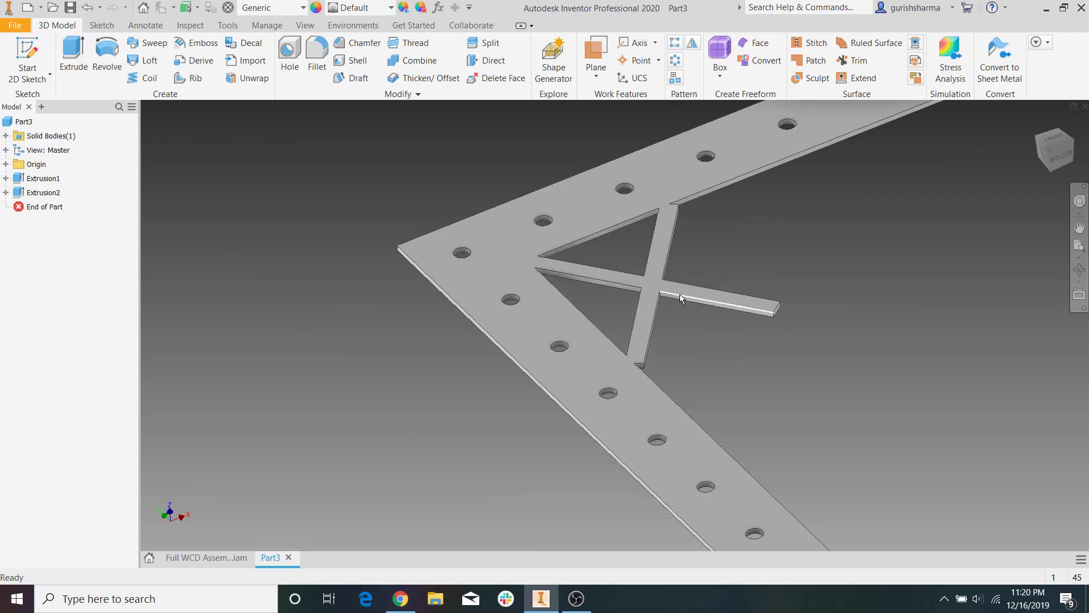
{"action": "key", "text": "ctrl+z"}
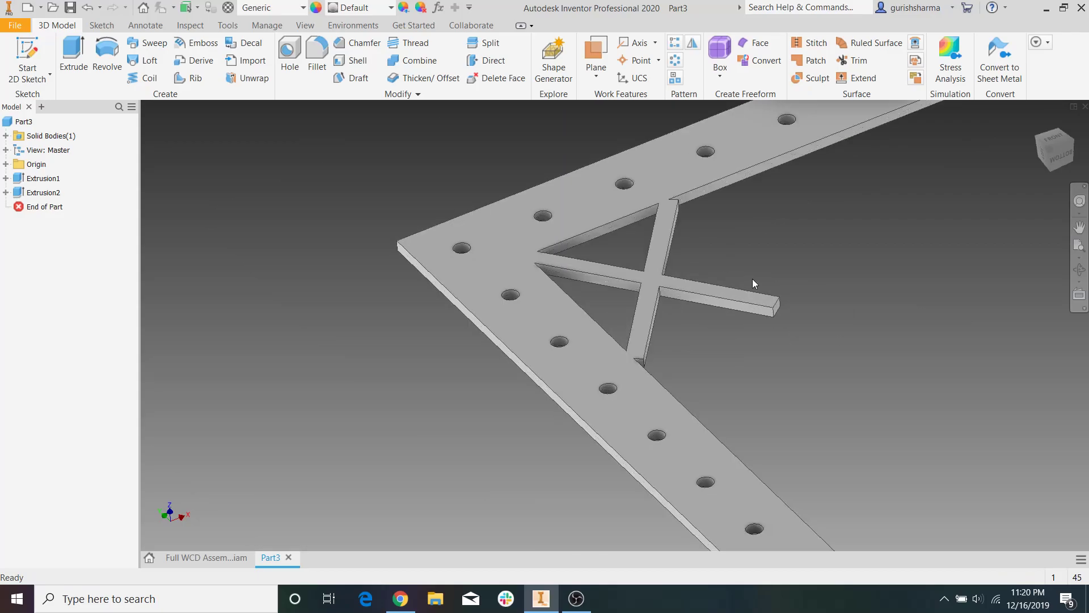
Examine the extruded X brace in the frame's corner and the empty opening around it.
{"action": "scroll", "coordinate": [698, 191], "scroll_direction": "down", "scroll_amount": 2}
{"action": "scroll", "coordinate": [686, 221], "scroll_direction": "up", "scroll_amount": 5}
{"action": "scroll", "coordinate": [744, 183], "scroll_direction": "down", "scroll_amount": 4}
{"action": "middle_click_drag", "start_coordinate": [687, 196], "coordinate": [519, 503]}
{"action": "scroll", "coordinate": [579, 294], "scroll_direction": "down", "scroll_amount": 4}
{"action": "scroll", "coordinate": [530, 233], "scroll_direction": "up", "scroll_amount": 4}
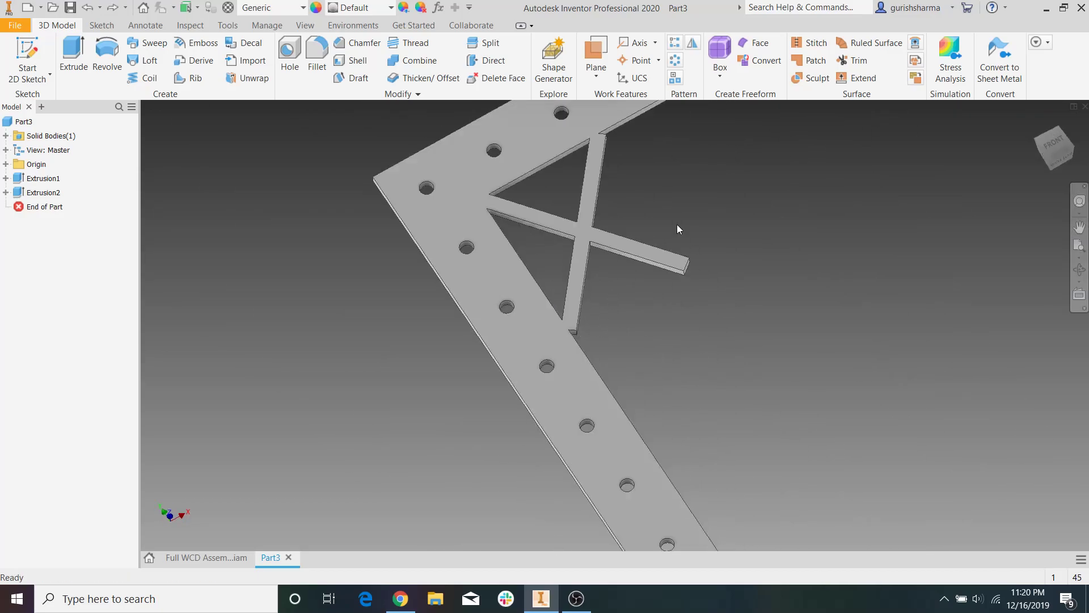
{"action": "middle_click_drag", "start_coordinate": [659, 260], "coordinate": [663, 285]}
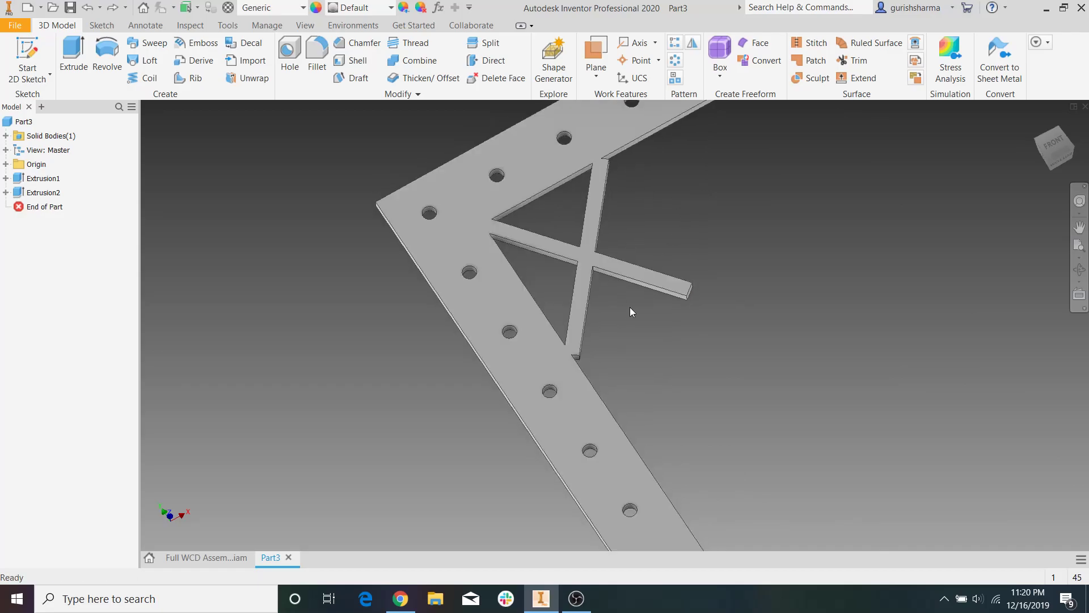
{"action": "scroll", "coordinate": [645, 264], "scroll_direction": "down", "scroll_amount": 5}
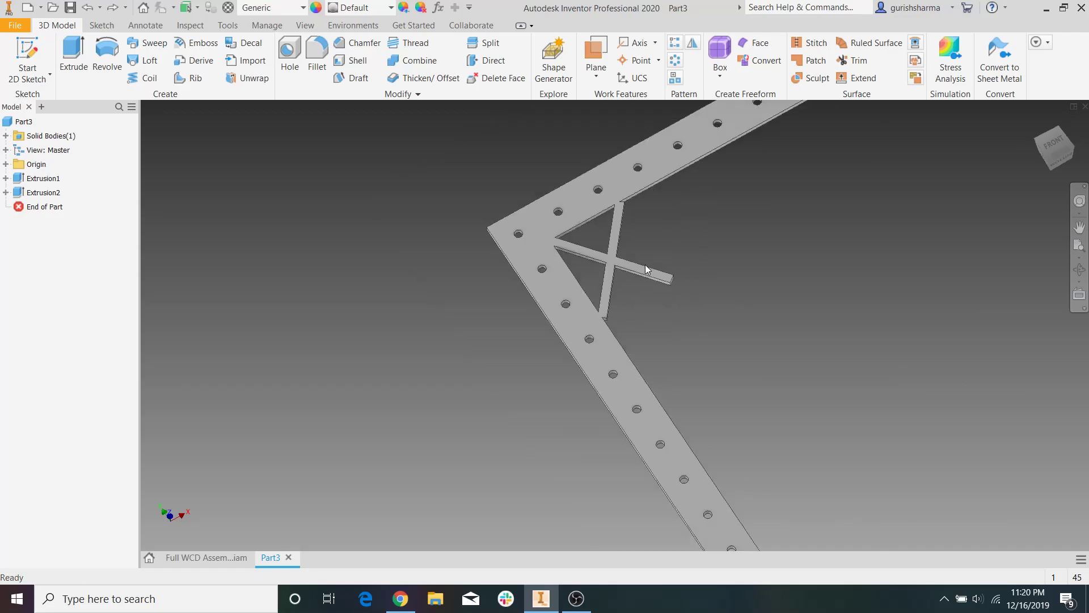
{"action": "scroll", "coordinate": [542, 292], "scroll_direction": "up", "scroll_amount": 2}
{"action": "middle_click_drag", "start_coordinate": [617, 263], "coordinate": [520, 235]}
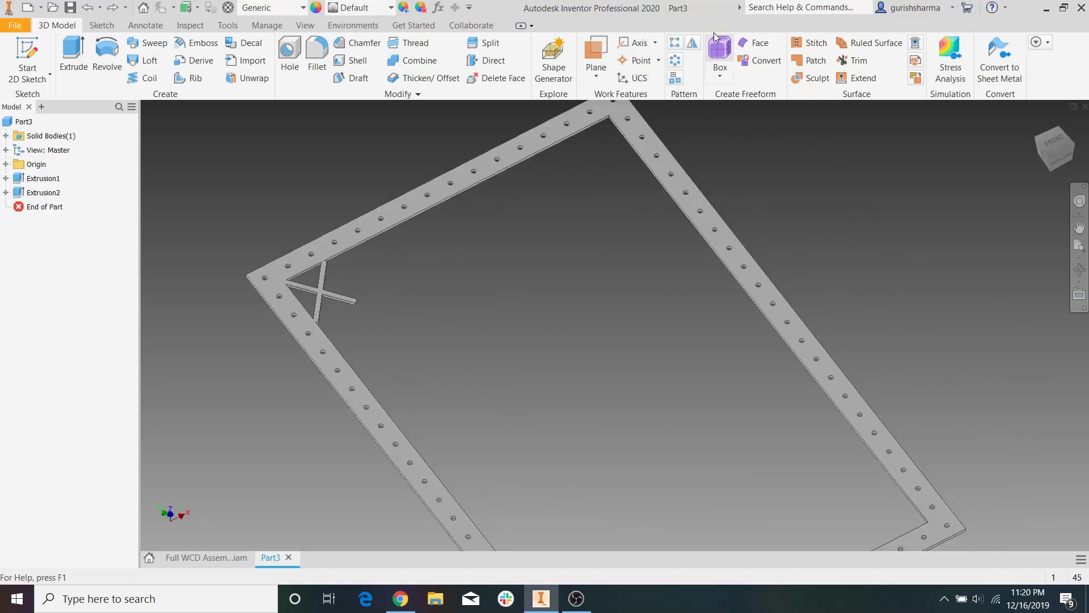
Start a rectangular pattern of the X brace extrusion, with the frame's short inner edge as the first direction.
{"action": "left_click", "coordinate": [676, 48]}
{"action": "middle_click_drag", "start_coordinate": [401, 322], "coordinate": [585, 321]}
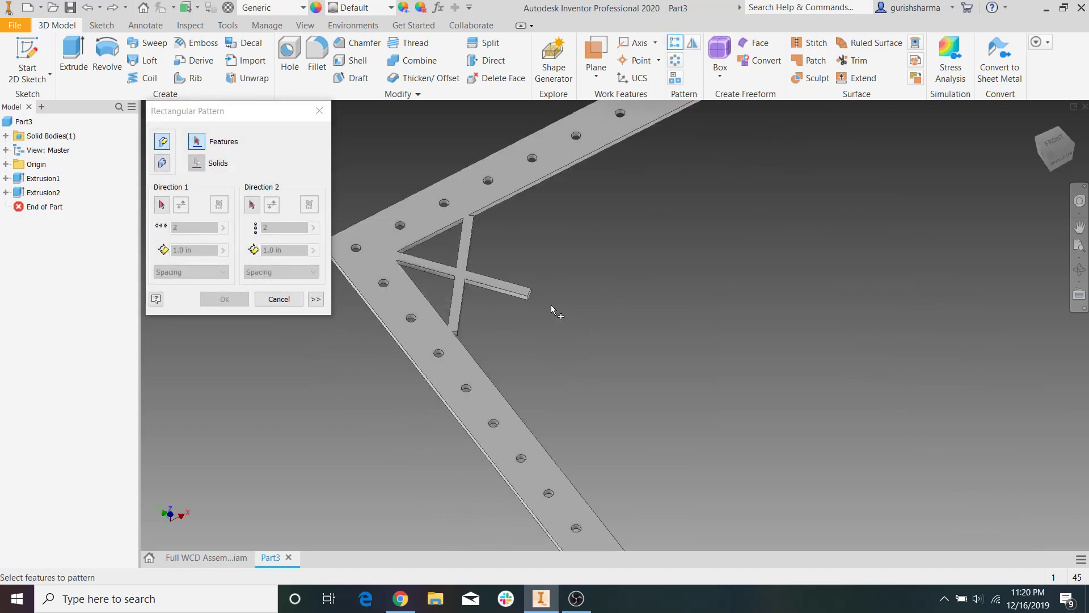
{"action": "scroll", "coordinate": [545, 302], "scroll_direction": "down", "scroll_amount": 3}
{"action": "left_click", "coordinate": [535, 299]}
{"action": "left_click", "coordinate": [521, 295]}
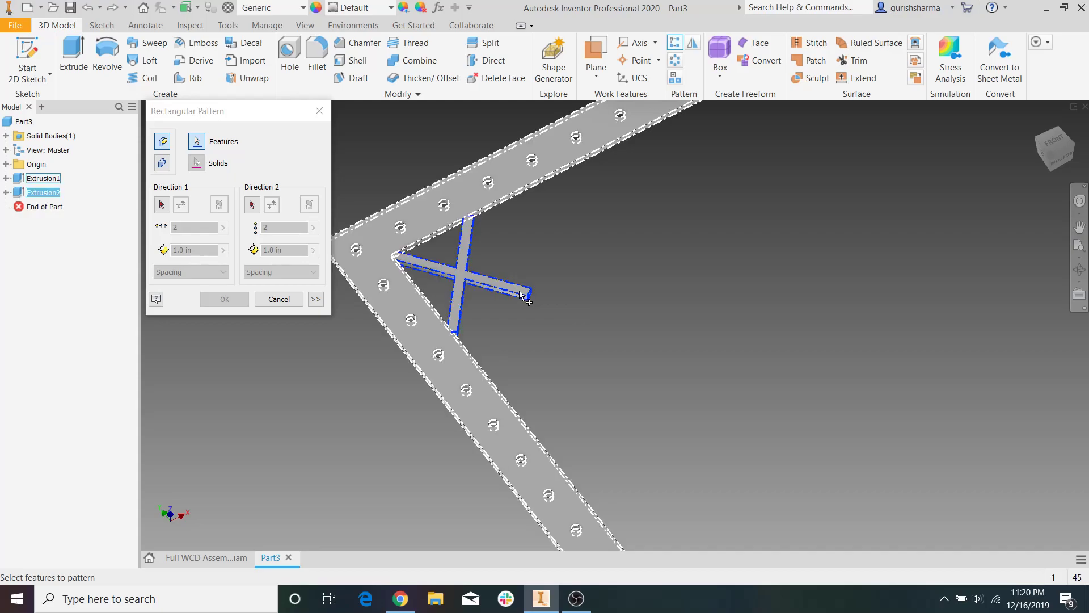
{"action": "scroll", "coordinate": [574, 219], "scroll_direction": "up", "scroll_amount": 5}
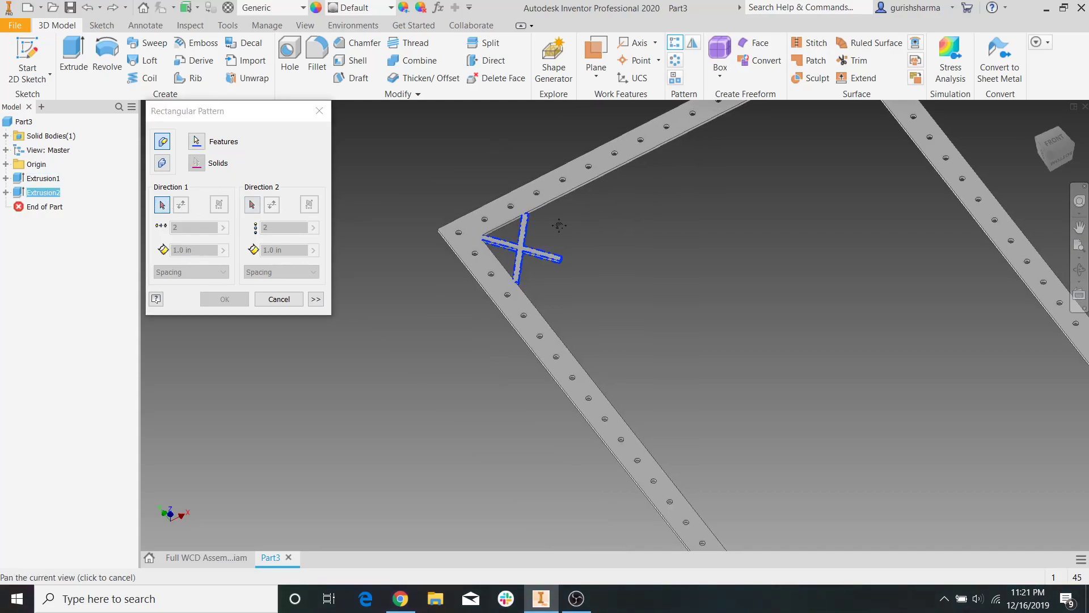
{"action": "scroll", "coordinate": [489, 226], "scroll_direction": "down", "scroll_amount": 3}
{"action": "left_click", "coordinate": [495, 227]}
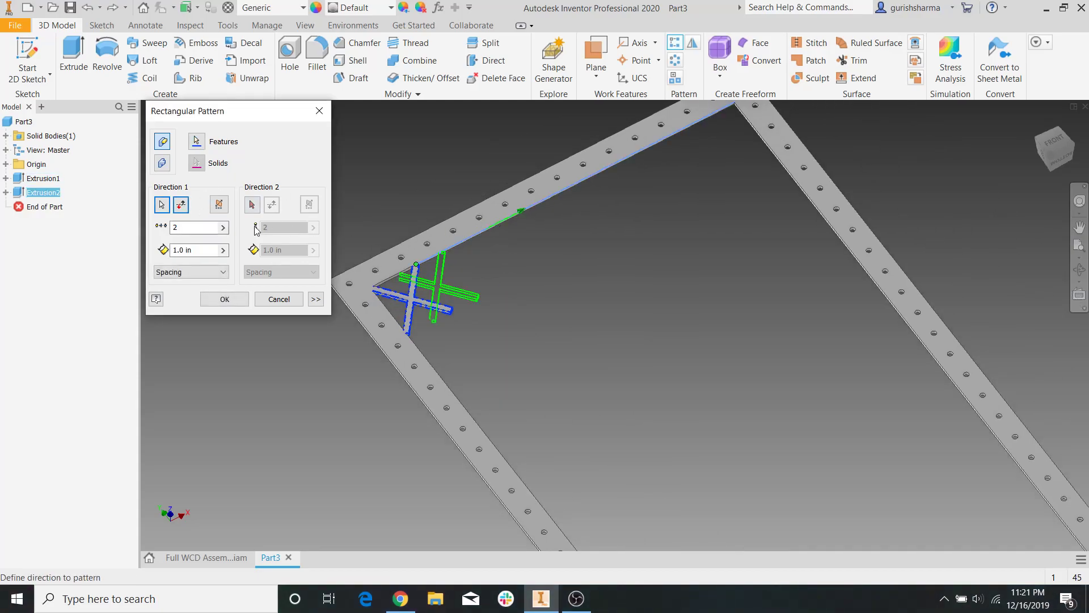
Set the pattern's first direction to 8 instances with a spacing of 14/8 in.
{"action": "double_click", "coordinate": [184, 228]}
{"action": "type", "text": "8"}
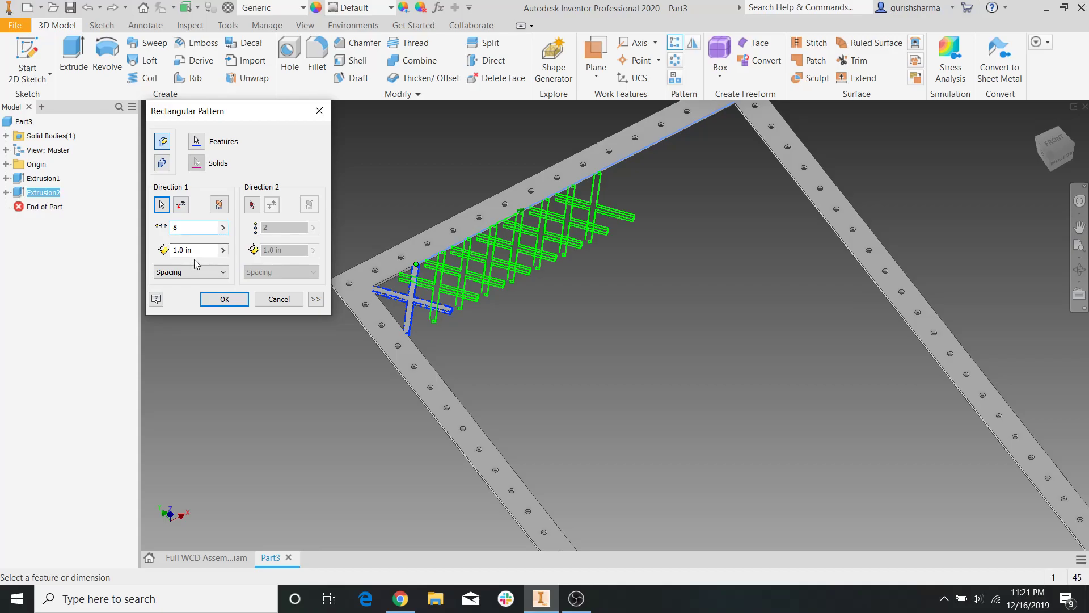
{"action": "double_click", "coordinate": [170, 250]}
{"action": "type", "text": "14"}
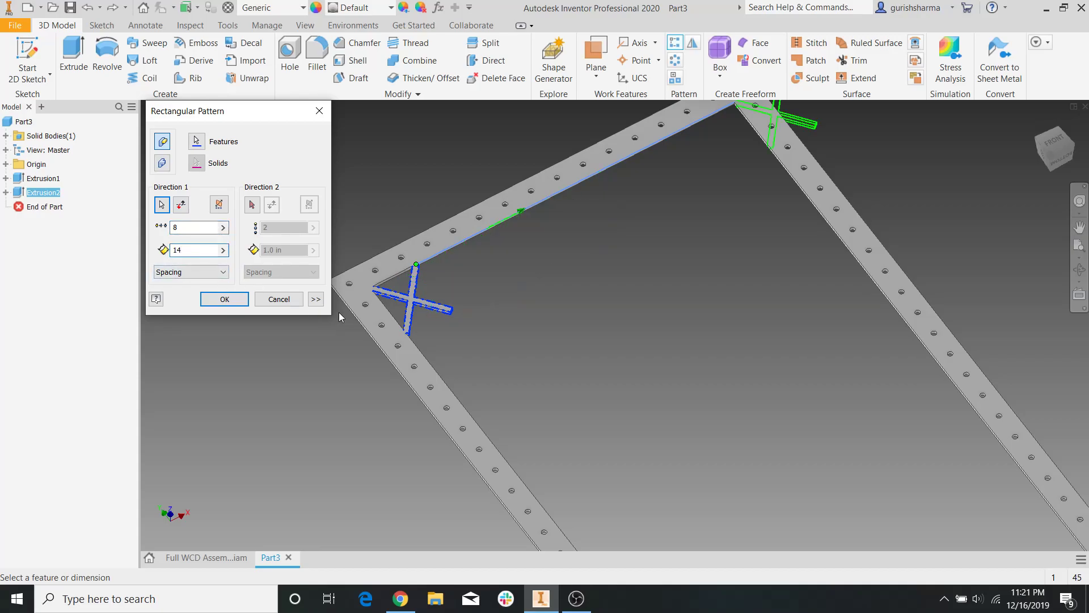
{"action": "type", "text": "/8"}
{"action": "middle_click_drag", "start_coordinate": [785, 184], "coordinate": [757, 245], "text": "shift"}
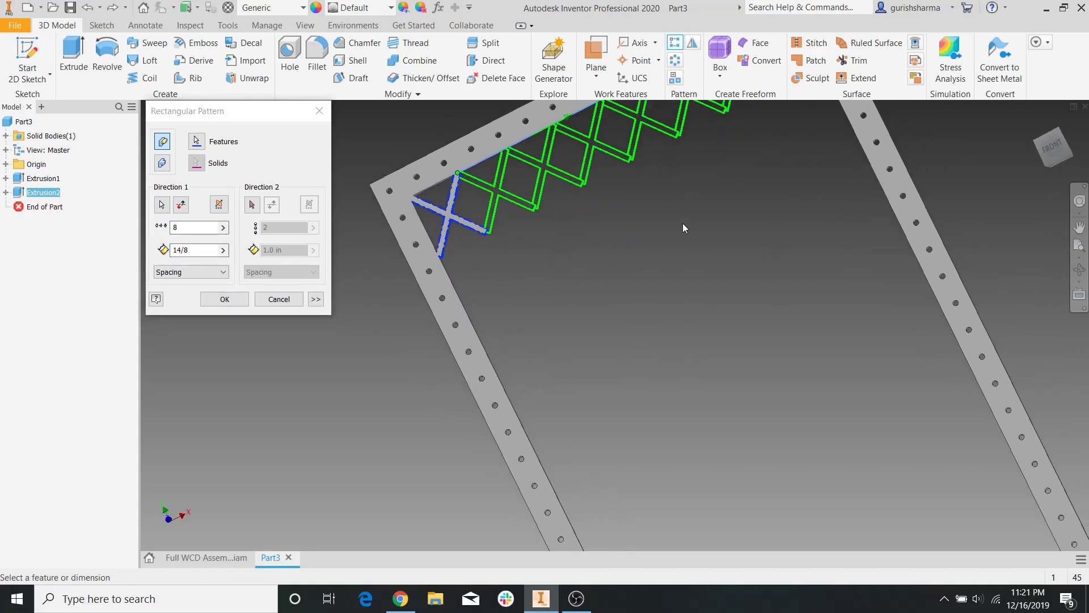
Pattern along the long inner edge as second direction, reversed into the opening, with 10 instances spaced 22/10 in.
{"action": "left_click", "coordinate": [253, 205]}
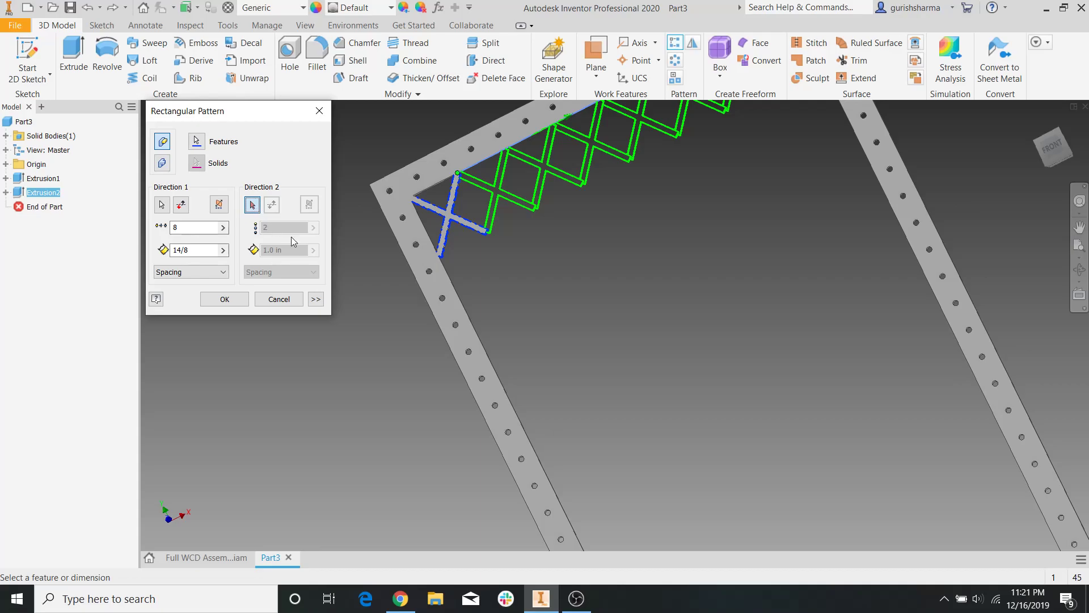
{"action": "left_click", "coordinate": [478, 332]}
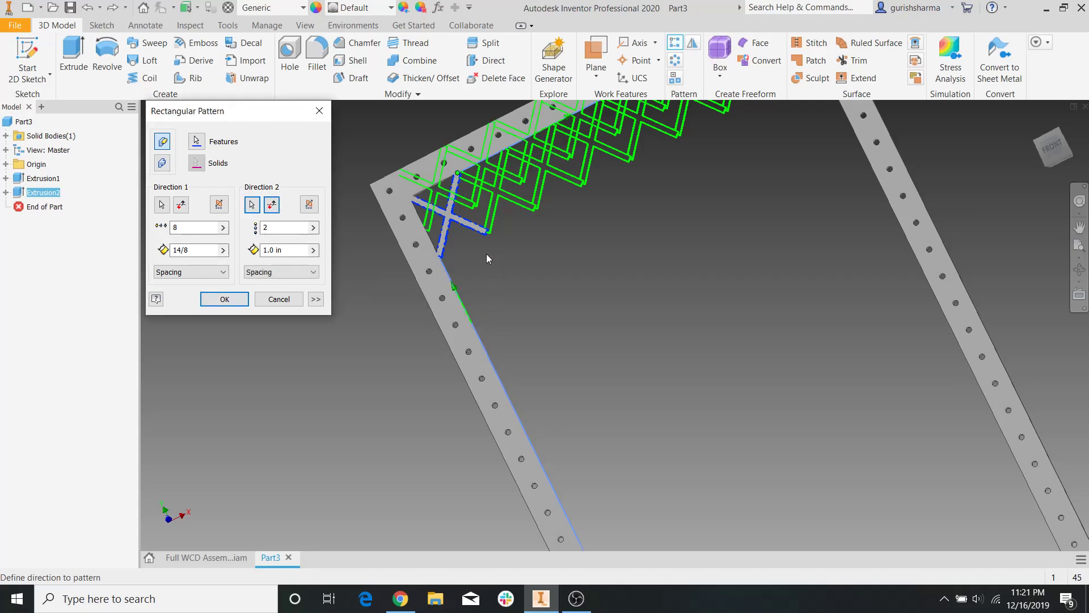
{"action": "left_click", "coordinate": [273, 209]}
{"action": "double_click", "coordinate": [264, 228]}
{"action": "type", "text": "1"}
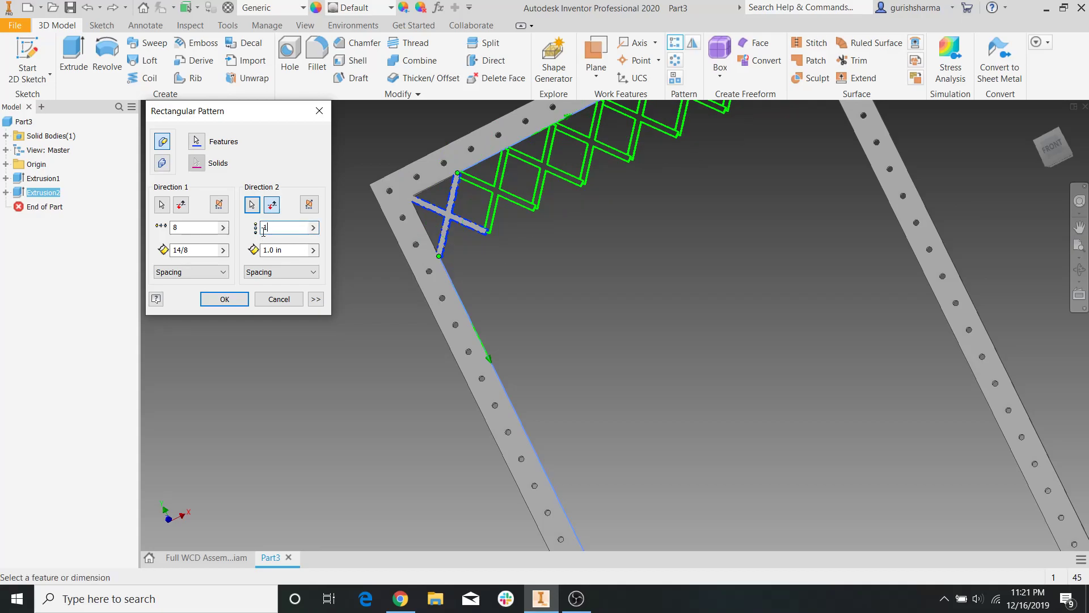
{"action": "type", "text": "0"}
{"action": "key", "text": "Tab"}
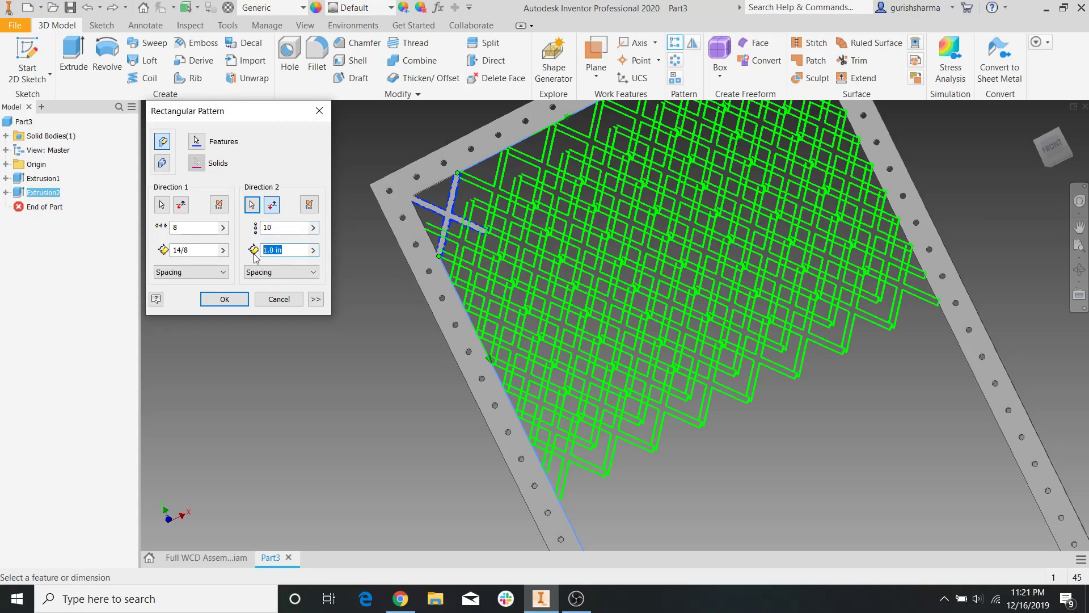
{"action": "type", "text": "22/1"}
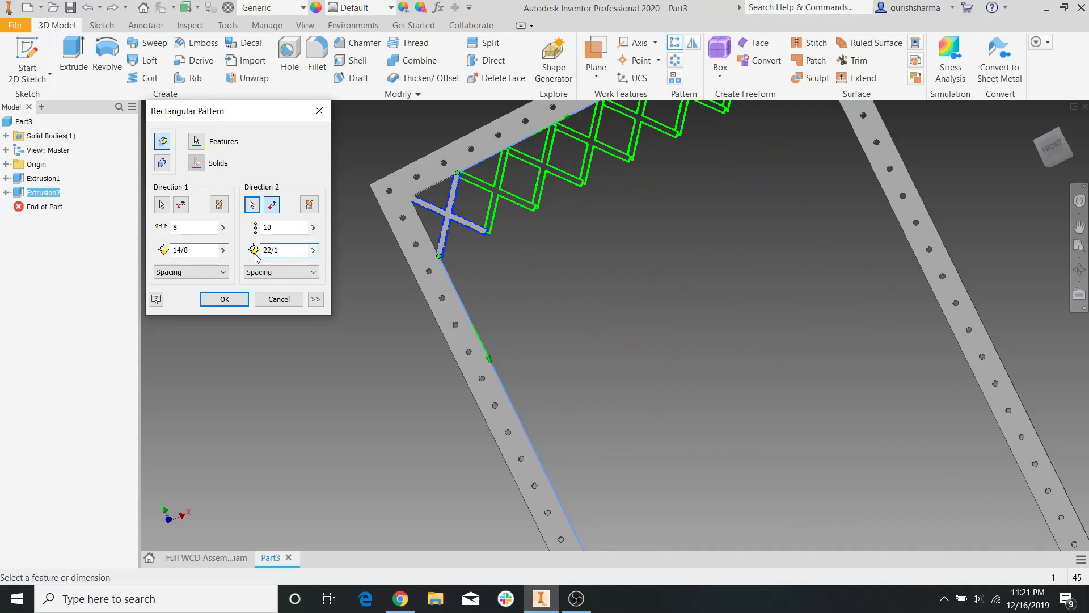
{"action": "type", "text": "0"}
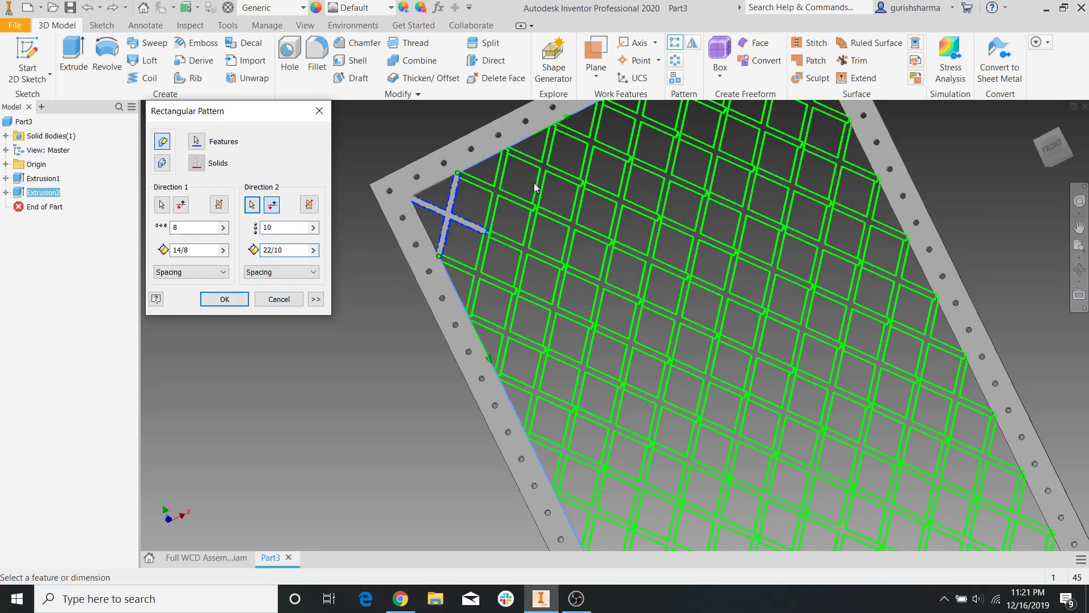
Check how the previewed braces meet and create the rectangular pattern across the frame's opening.
{"action": "scroll", "coordinate": [554, 250], "scroll_direction": "up", "scroll_amount": 5}
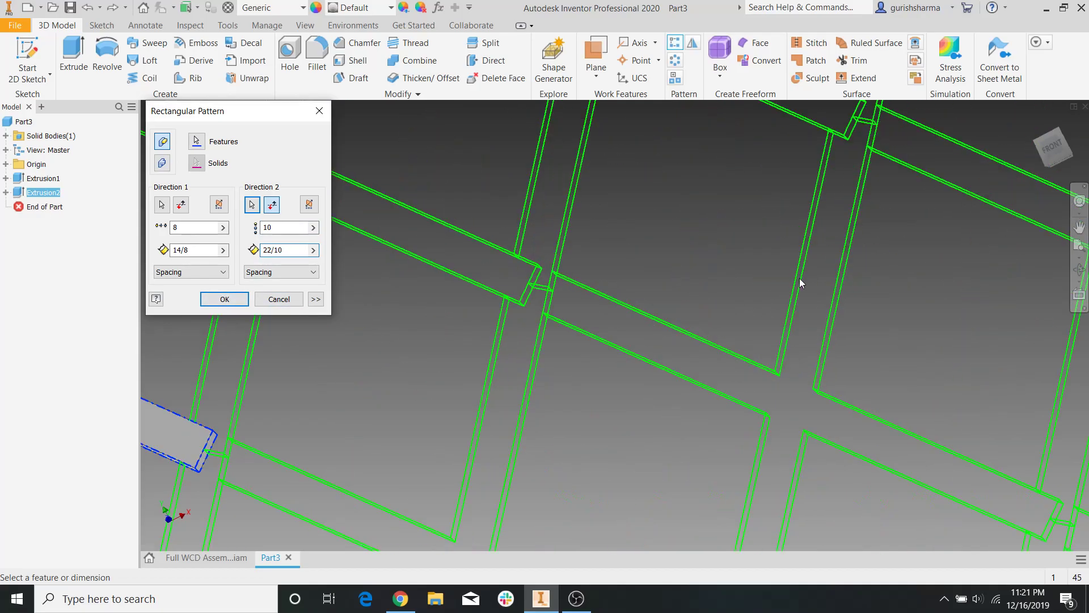
{"action": "scroll", "coordinate": [698, 296], "scroll_direction": "down", "scroll_amount": 10}
{"action": "middle_click_drag", "start_coordinate": [617, 249], "coordinate": [515, 161]}
{"action": "left_click", "coordinate": [224, 299]}
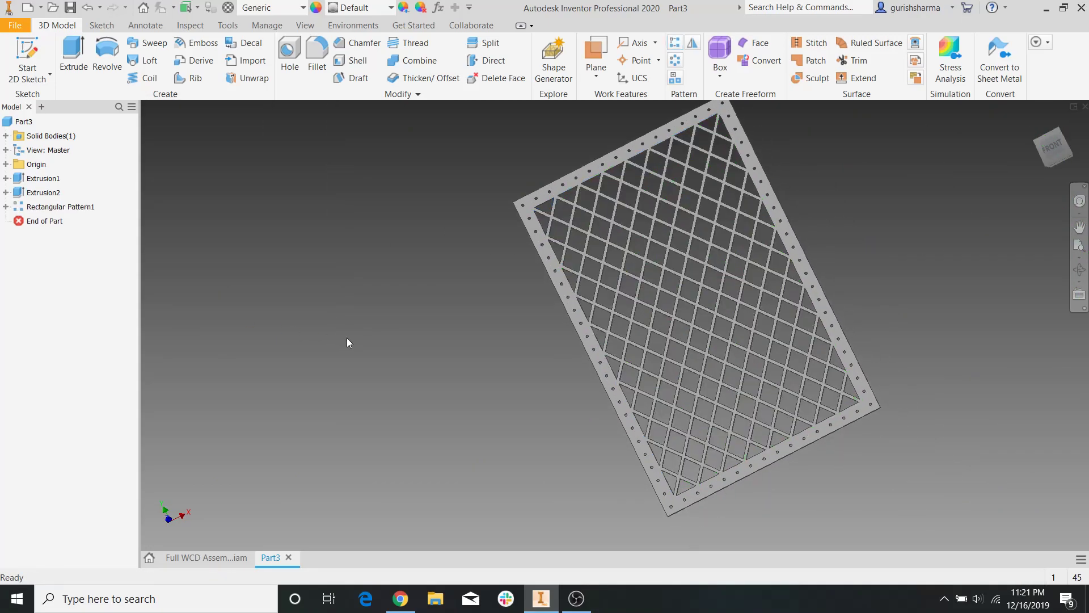
Examine the finished brace lattice at an angle, checking its crossings and how it meets the frame.
{"action": "middle_click_drag", "start_coordinate": [629, 327], "coordinate": [528, 219], "text": "shift"}
{"action": "middle_click_drag", "start_coordinate": [627, 305], "coordinate": [522, 236]}
{"action": "scroll", "coordinate": [560, 303], "scroll_direction": "up", "scroll_amount": 5}
{"action": "scroll", "coordinate": [559, 302], "scroll_direction": "down", "scroll_amount": 2}
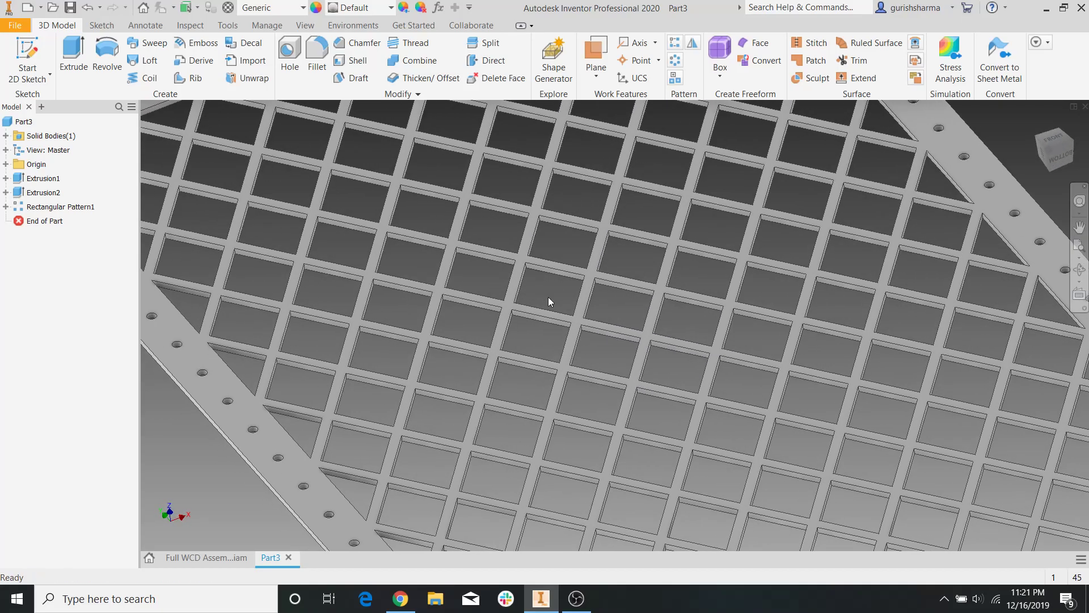
{"action": "scroll", "coordinate": [564, 287], "scroll_direction": "down", "scroll_amount": 3}
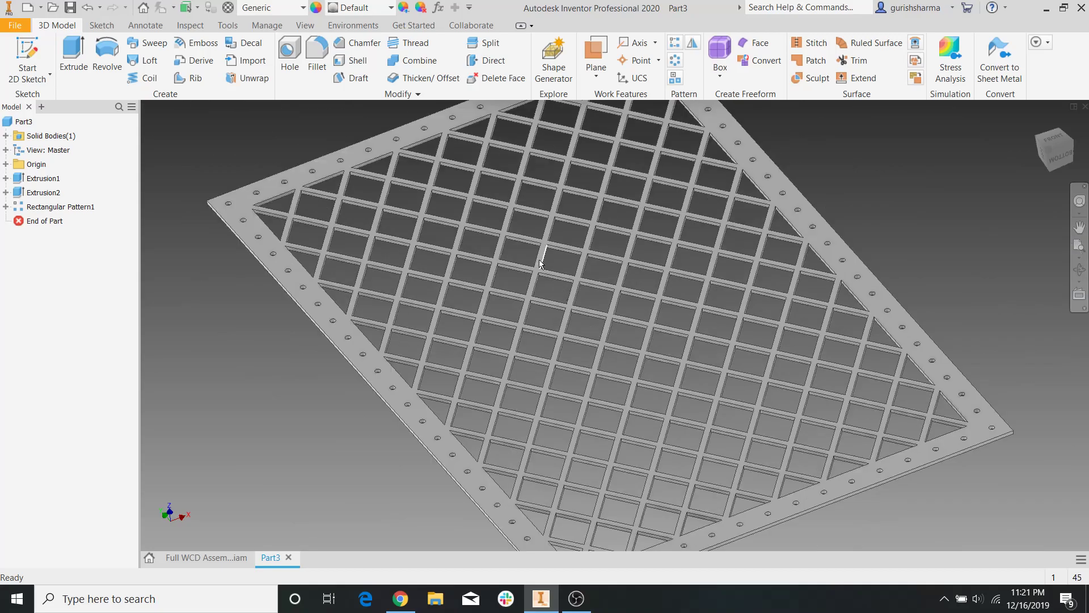
{"action": "middle_click_drag", "start_coordinate": [437, 285], "coordinate": [426, 360]}
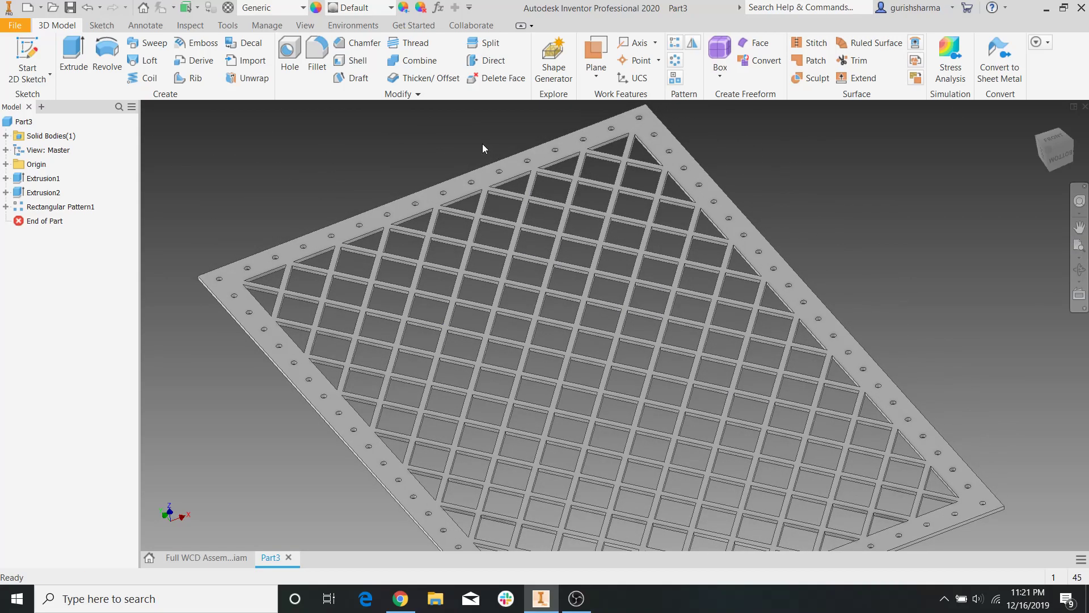
{"action": "left_click", "coordinate": [317, 57]}
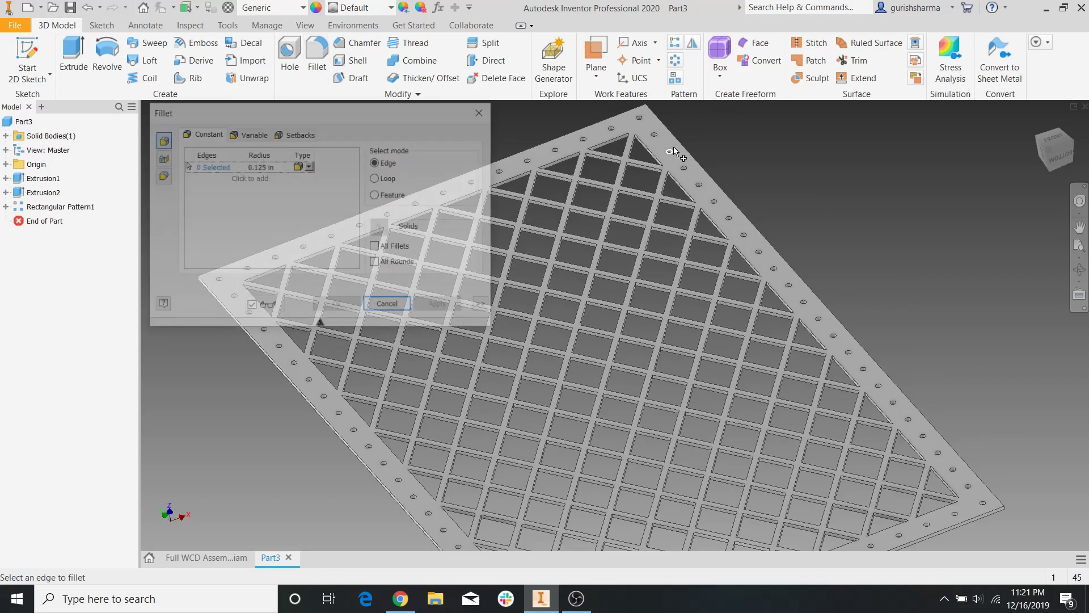
{"action": "scroll", "coordinate": [644, 320], "scroll_direction": "up", "scroll_amount": 5}
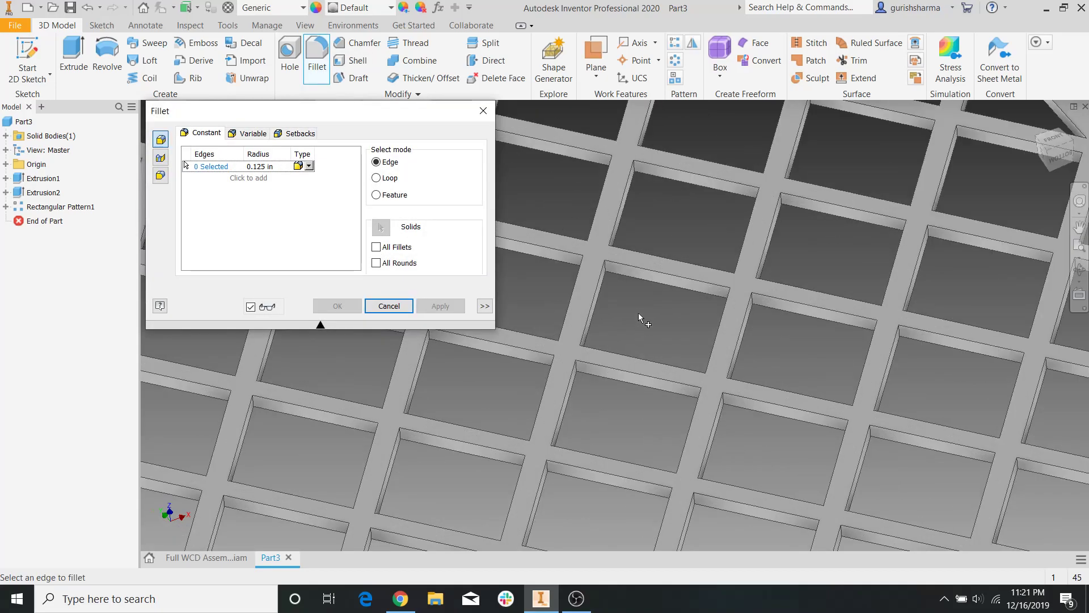
{"action": "left_click", "coordinate": [482, 110]}
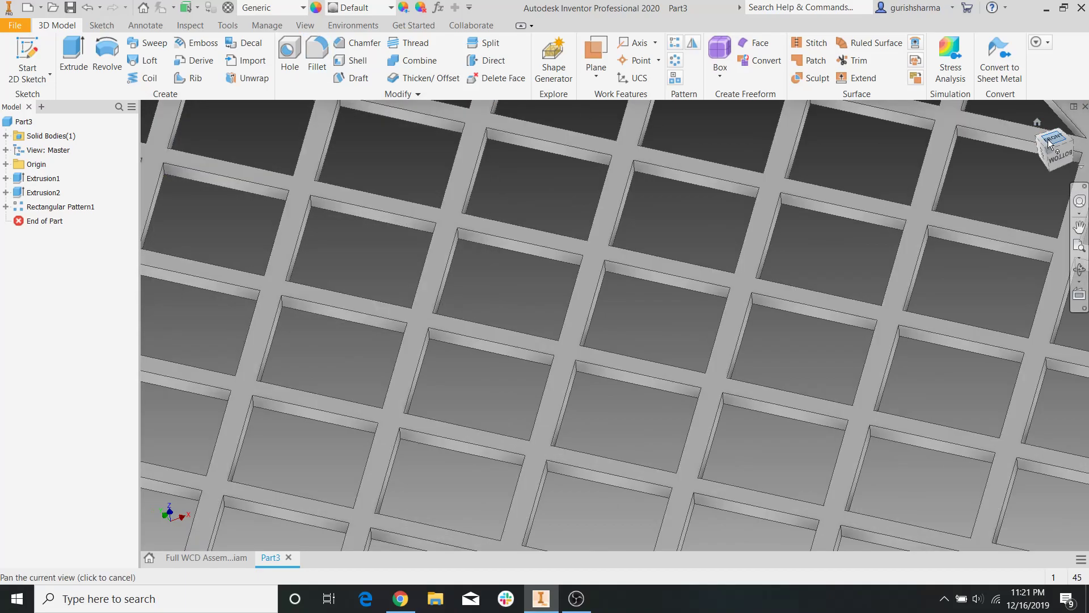
Inspect the lattice's diamond openings and brace intersections straight on from the front.
{"action": "scroll", "coordinate": [824, 245], "scroll_direction": "down", "scroll_amount": 6}
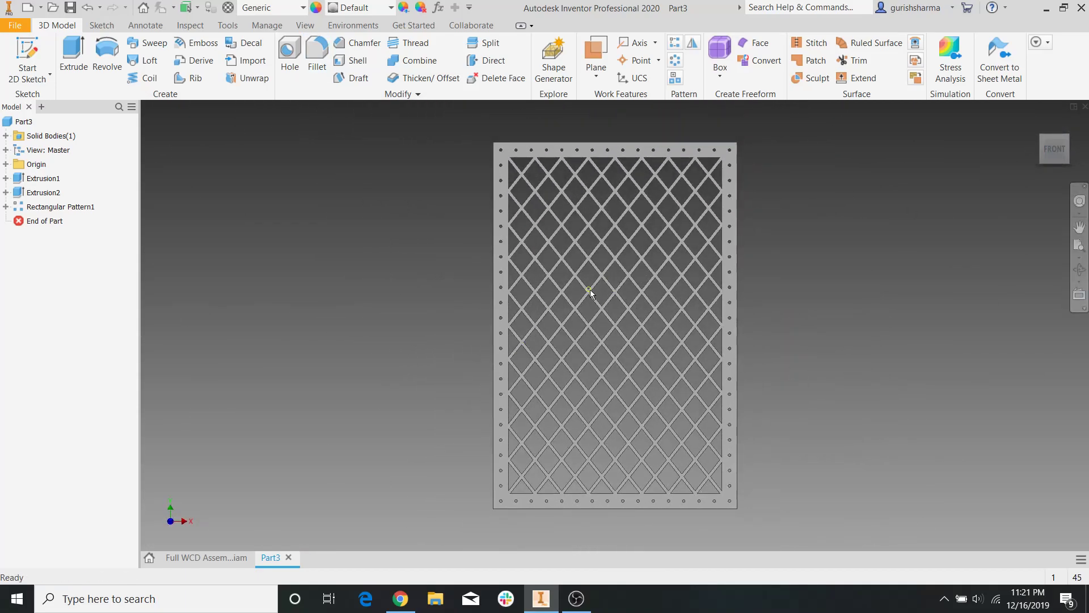
{"action": "scroll", "coordinate": [587, 287], "scroll_direction": "up", "scroll_amount": 5}
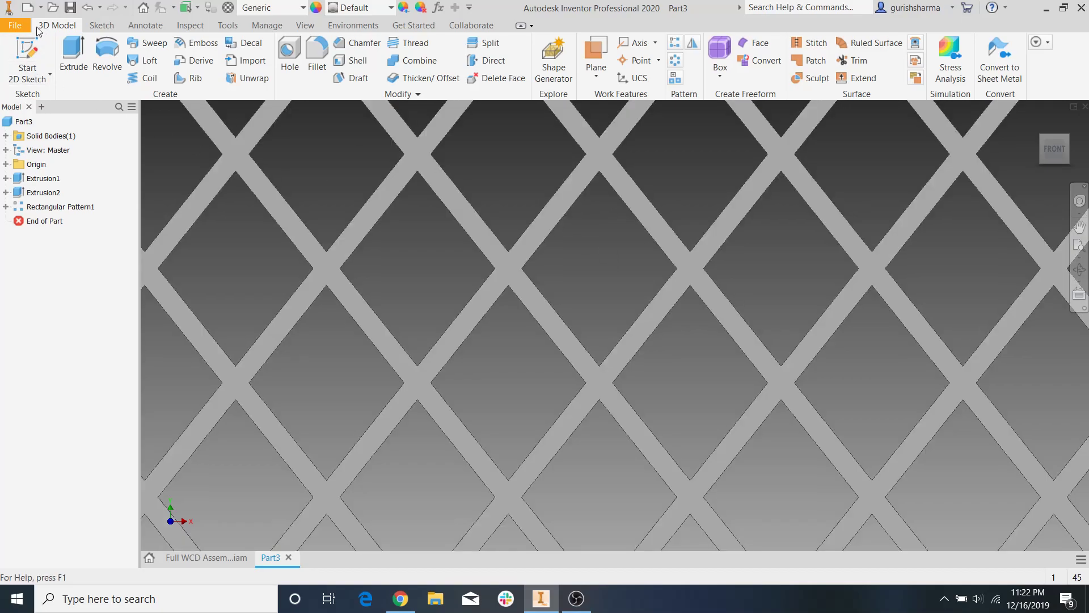
Sketch a 3/16 in diameter circle on the pan's front face, inside the lowest triangular opening along the long side.
{"action": "left_click", "coordinate": [29, 59]}
{"action": "left_click", "coordinate": [600, 141]}
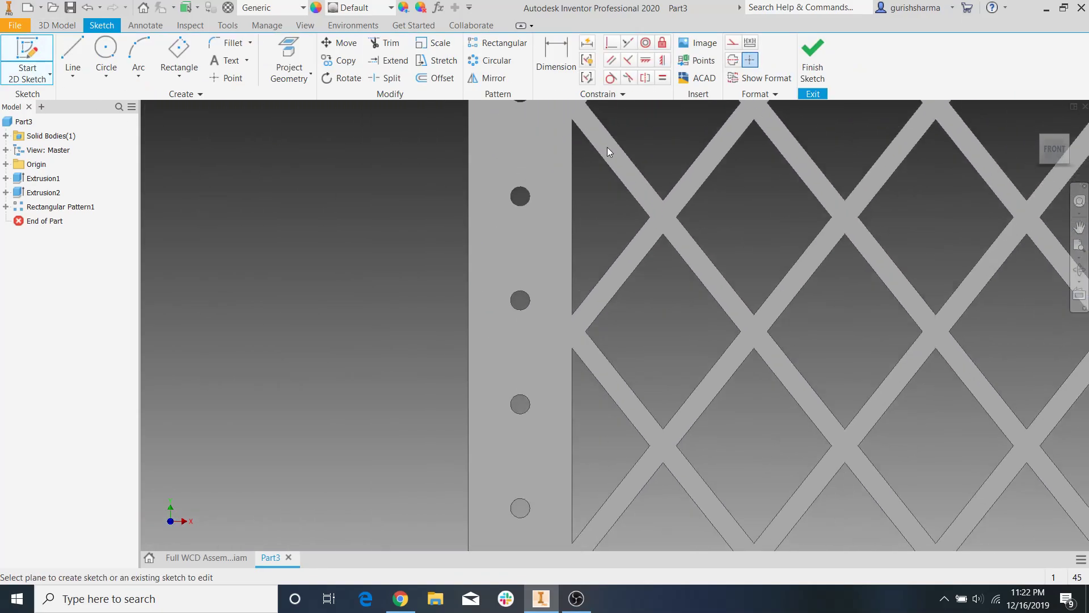
{"action": "scroll", "coordinate": [675, 203], "scroll_direction": "down", "scroll_amount": 5}
{"action": "middle_click_drag", "start_coordinate": [567, 243], "coordinate": [365, 262]}
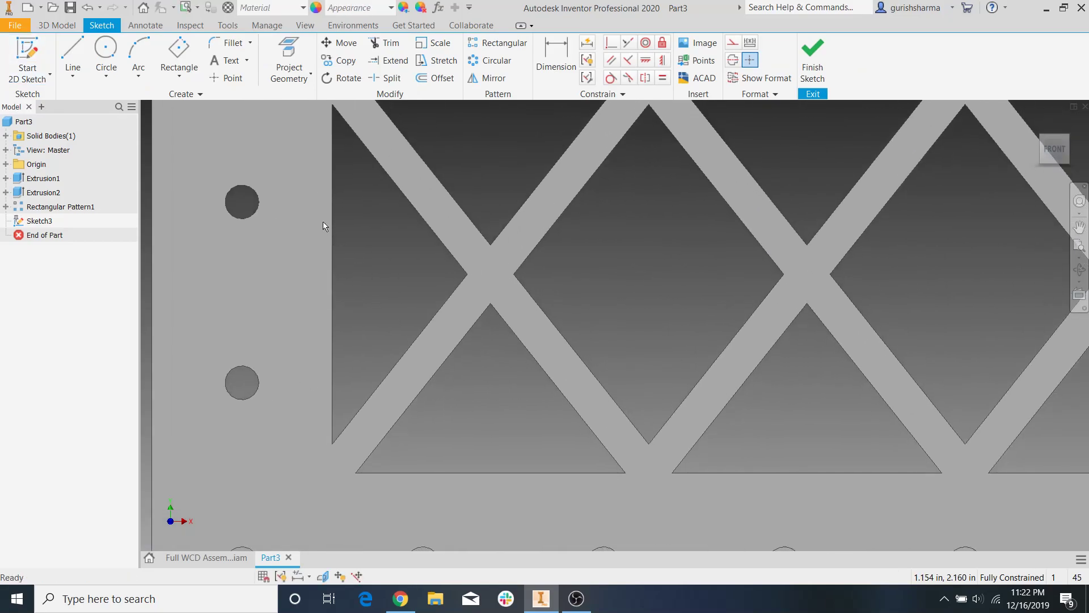
{"action": "left_click", "coordinate": [106, 50]}
{"action": "left_click", "coordinate": [360, 315]}
{"action": "type", "text": "3/16"}
{"action": "key", "text": "Return"}
{"action": "key", "text": "Escape"}
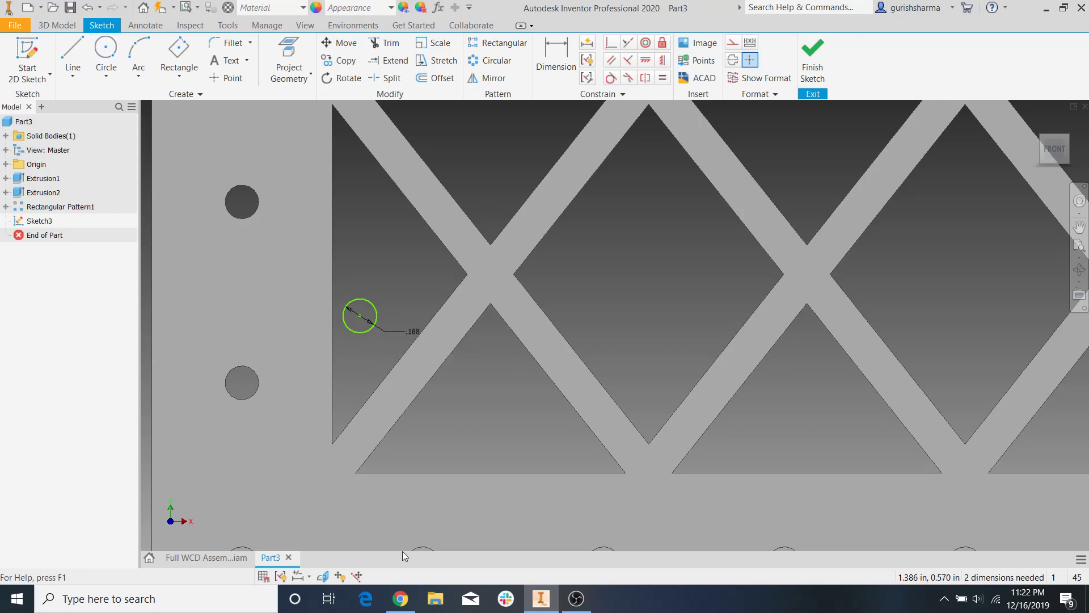
Move the circle into the triangle's narrow corner to gauge the cutter fit, delete it and finish the sketch.
{"action": "left_click_drag", "start_coordinate": [360, 324], "coordinate": [348, 397]}
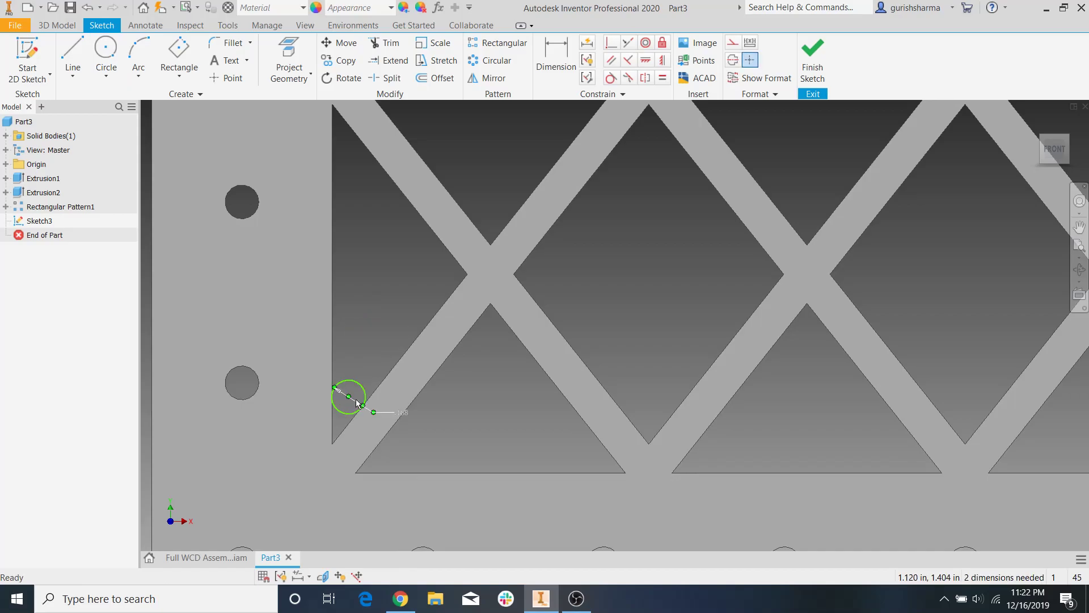
{"action": "scroll", "coordinate": [351, 396], "scroll_direction": "up", "scroll_amount": 5}
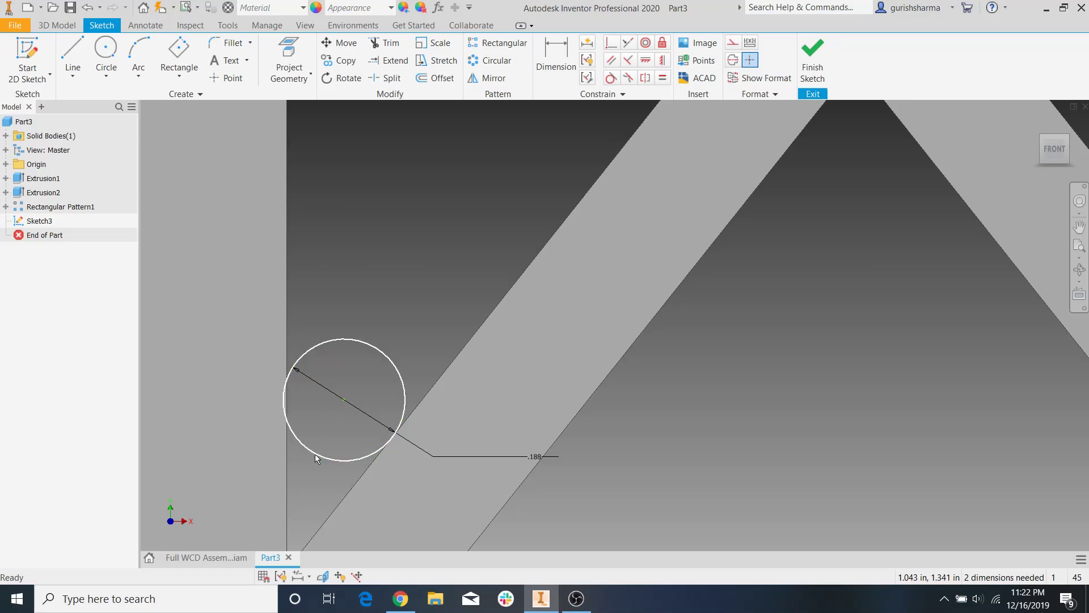
{"action": "left_click", "coordinate": [344, 403]}
{"action": "key", "text": "Delete"}
{"action": "left_click", "coordinate": [822, 80]}
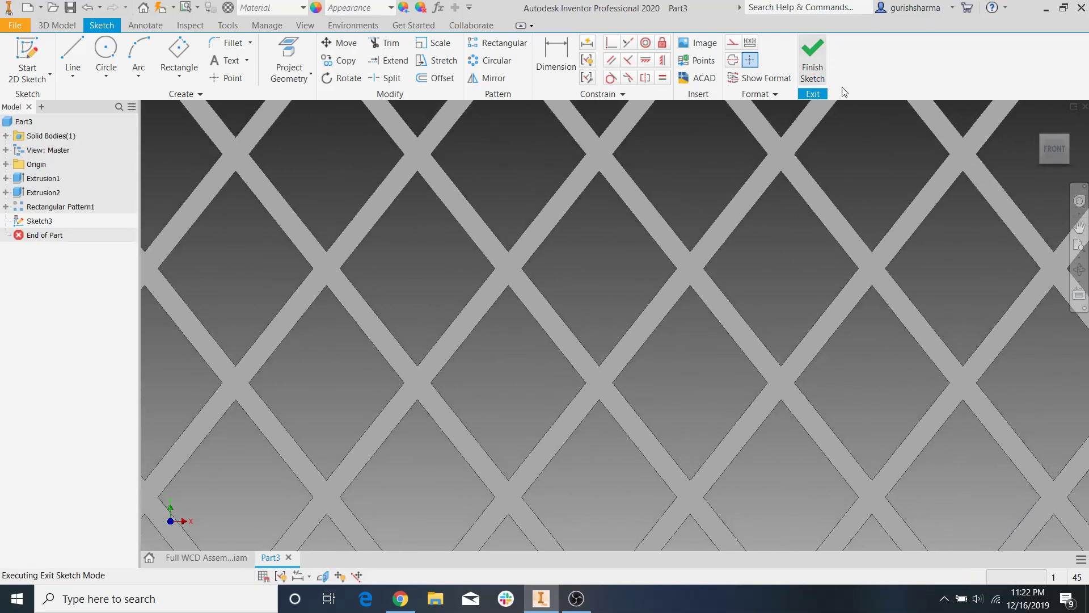
Start a constant fillet on the inner corner edge at the lattice's upper-left opening with a radius of 3/32 in.
{"action": "left_click", "coordinate": [321, 70]}
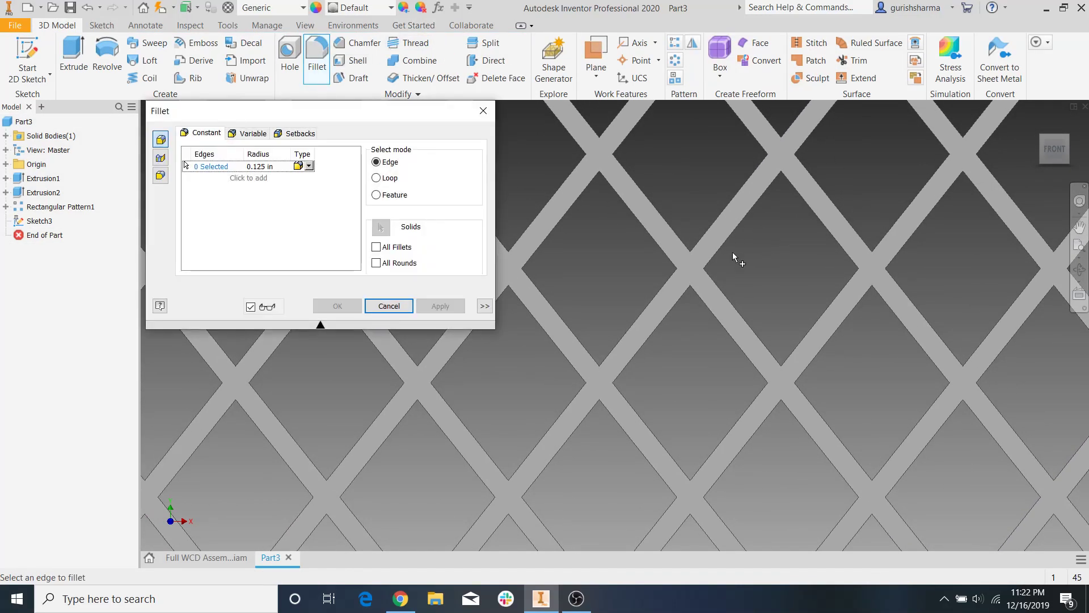
{"action": "scroll", "coordinate": [702, 248], "scroll_direction": "up", "scroll_amount": 5}
{"action": "middle_click_drag", "start_coordinate": [704, 228], "coordinate": [662, 223], "text": "shift"}
{"action": "middle_click_drag", "start_coordinate": [538, 162], "coordinate": [608, 244]}
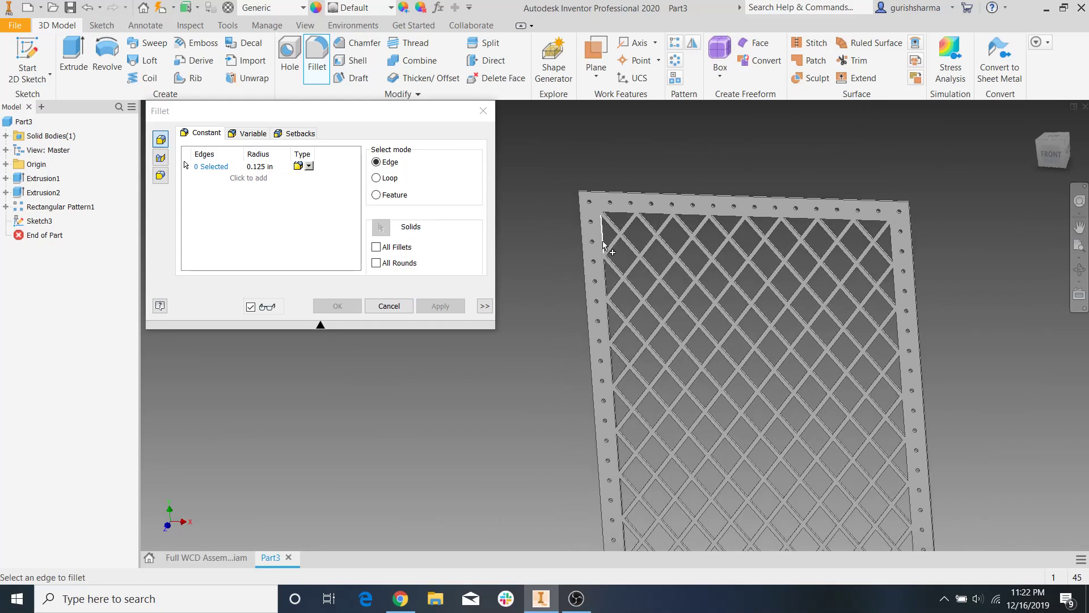
{"action": "scroll", "coordinate": [605, 228], "scroll_direction": "down", "scroll_amount": 3}
{"action": "scroll", "coordinate": [607, 233], "scroll_direction": "down", "scroll_amount": 3}
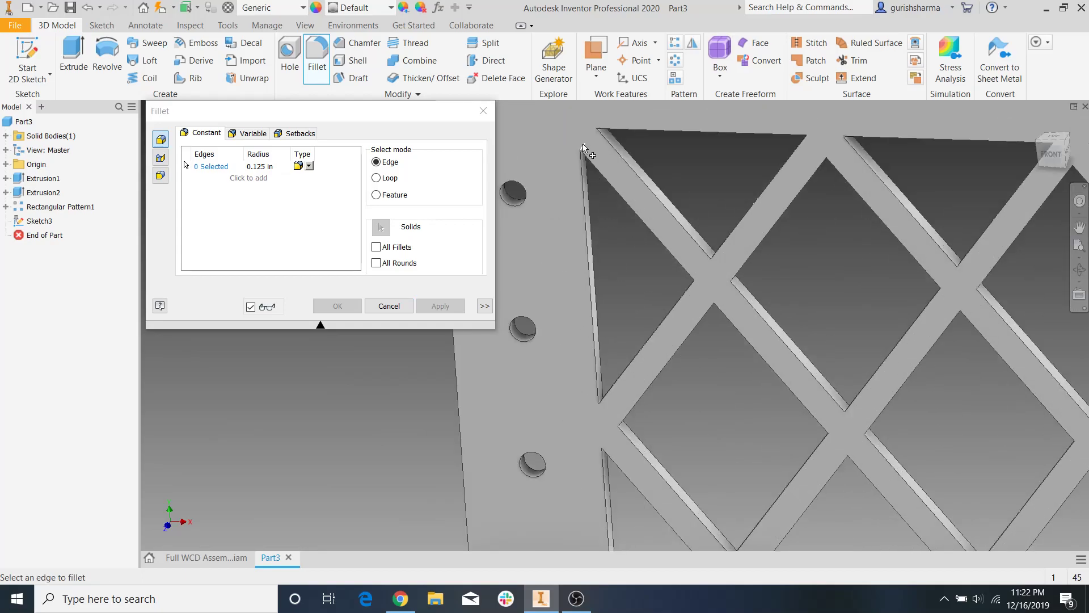
{"action": "left_click", "coordinate": [588, 162]}
{"action": "scroll", "coordinate": [630, 237], "scroll_direction": "up", "scroll_amount": 3}
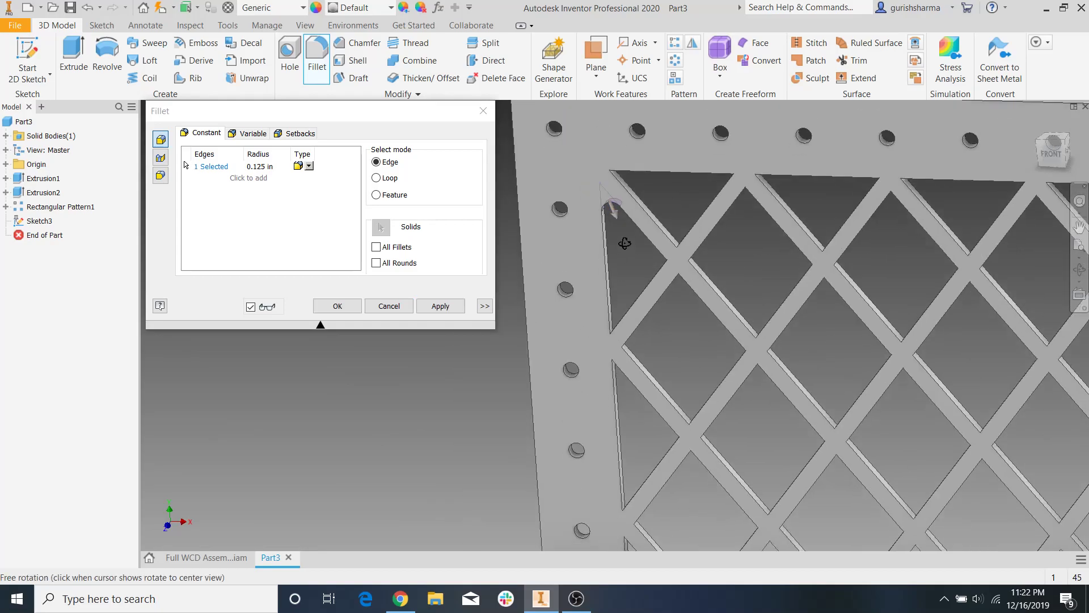
{"action": "middle_click_drag", "start_coordinate": [623, 245], "coordinate": [640, 222], "text": "shift"}
{"action": "left_click", "coordinate": [257, 166]}
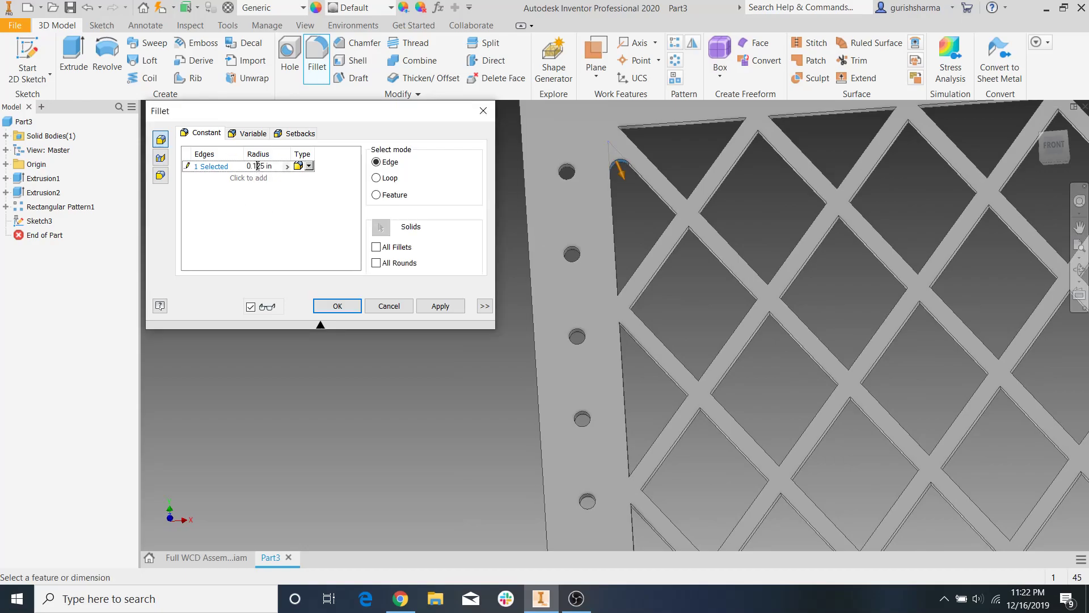
{"action": "left_click_drag", "start_coordinate": [269, 166], "coordinate": [250, 170]}
{"action": "type", "text": "3/32"}
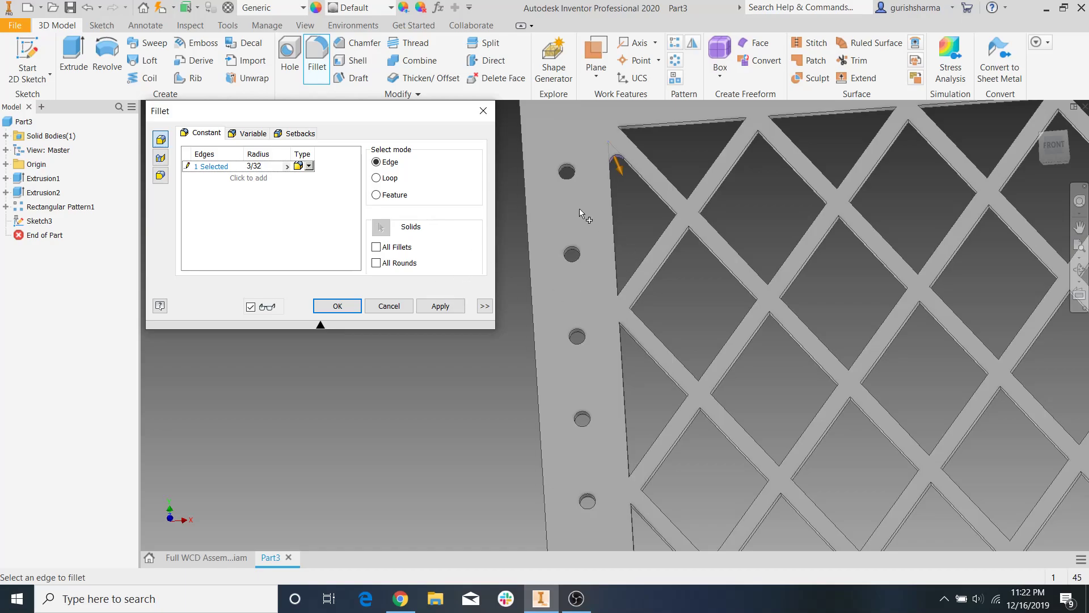
Extend the fillet selection to every inside corner of the part with the All Fillets option.
{"action": "scroll", "coordinate": [580, 208], "scroll_direction": "down", "scroll_amount": 5}
{"action": "left_click", "coordinate": [1052, 149]}
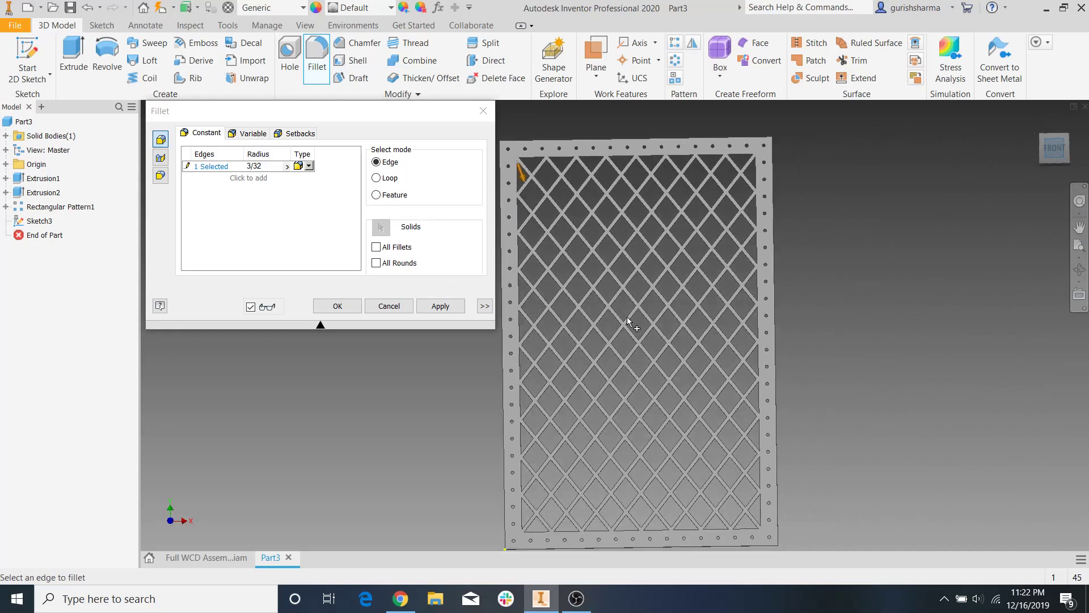
{"action": "left_click", "coordinate": [376, 247]}
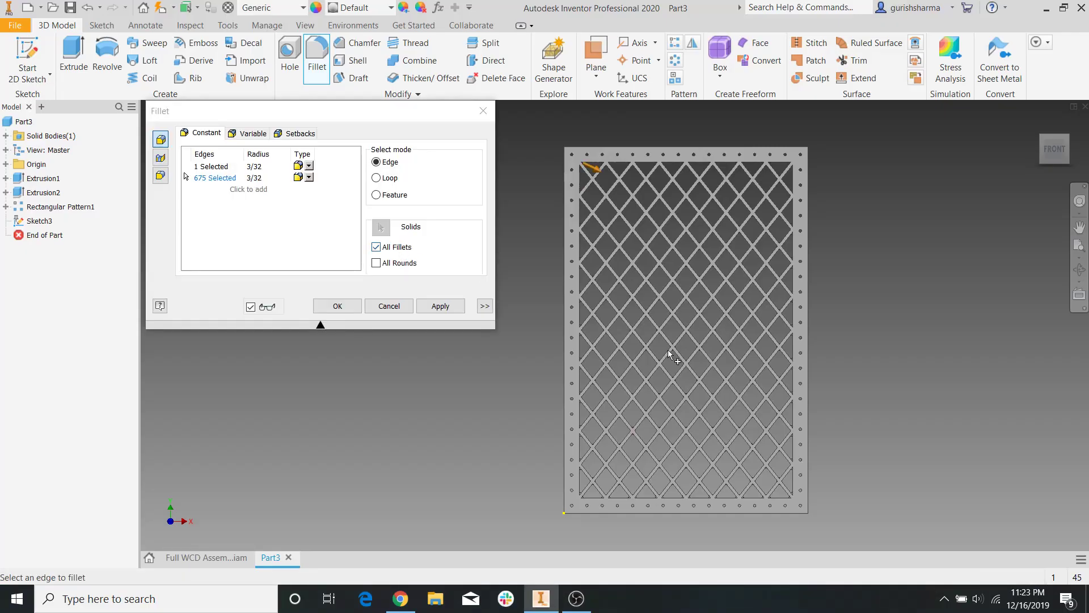
Check the fillet preview across the lattice, apply the fillets to all inside corners and end the command.
{"action": "scroll", "coordinate": [678, 369], "scroll_direction": "down", "scroll_amount": 7}
{"action": "scroll", "coordinate": [709, 370], "scroll_direction": "up", "scroll_amount": 3}
{"action": "middle_click_drag", "start_coordinate": [862, 400], "coordinate": [836, 399], "text": "shift"}
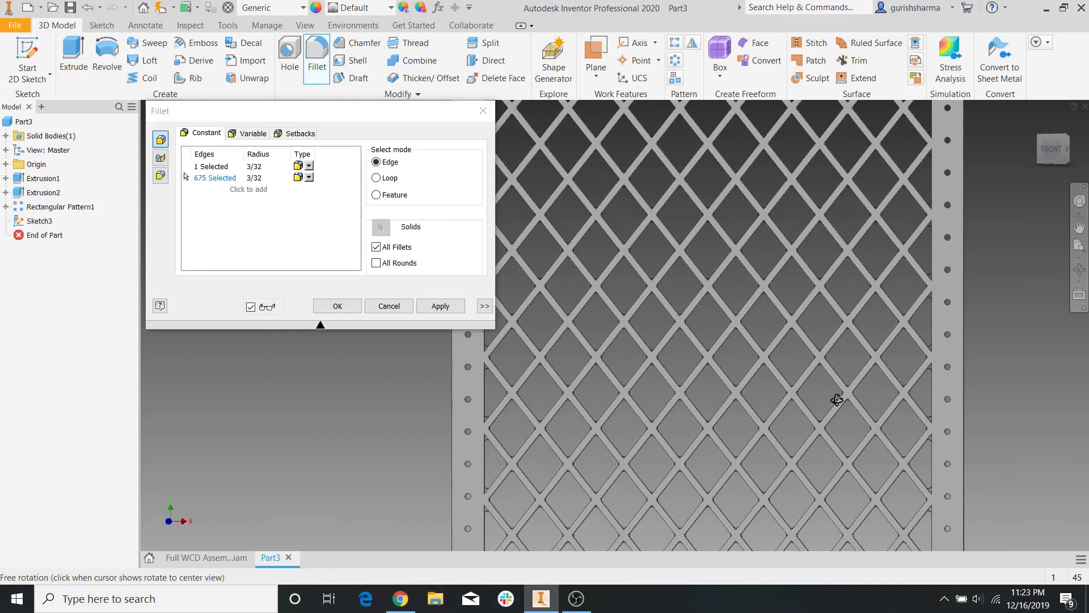
{"action": "scroll", "coordinate": [831, 239], "scroll_direction": "down", "scroll_amount": 5}
{"action": "scroll", "coordinate": [857, 258], "scroll_direction": "up", "scroll_amount": 3}
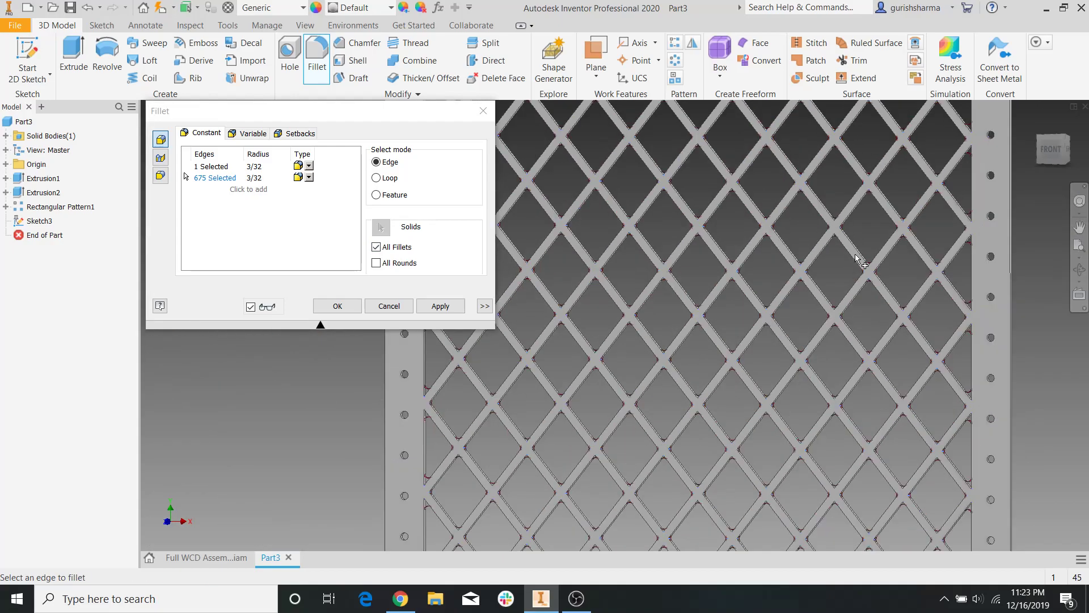
{"action": "middle_click_drag", "start_coordinate": [856, 255], "coordinate": [831, 380]}
{"action": "middle_click_drag", "start_coordinate": [796, 227], "coordinate": [823, 339]}
{"action": "middle_click_drag", "start_coordinate": [849, 200], "coordinate": [875, 267]}
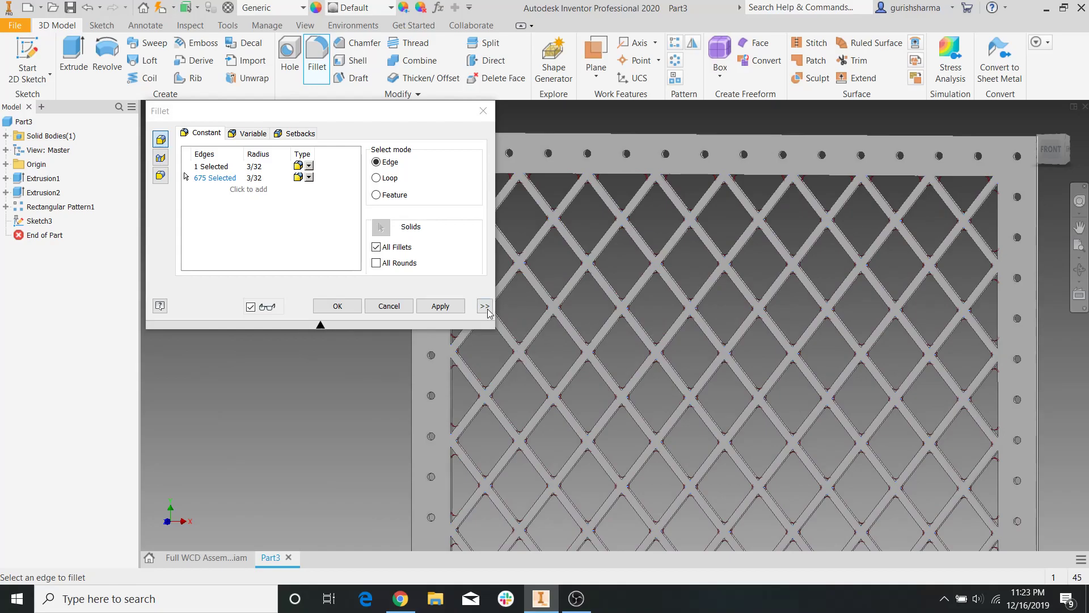
{"action": "left_click", "coordinate": [460, 309]}
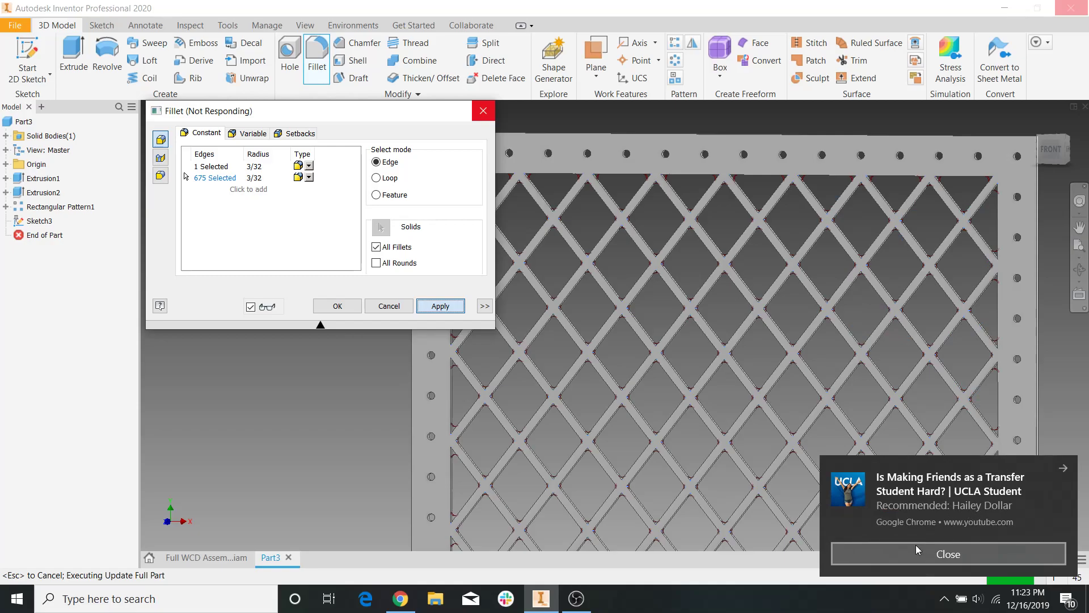
{"action": "left_click", "coordinate": [941, 554]}
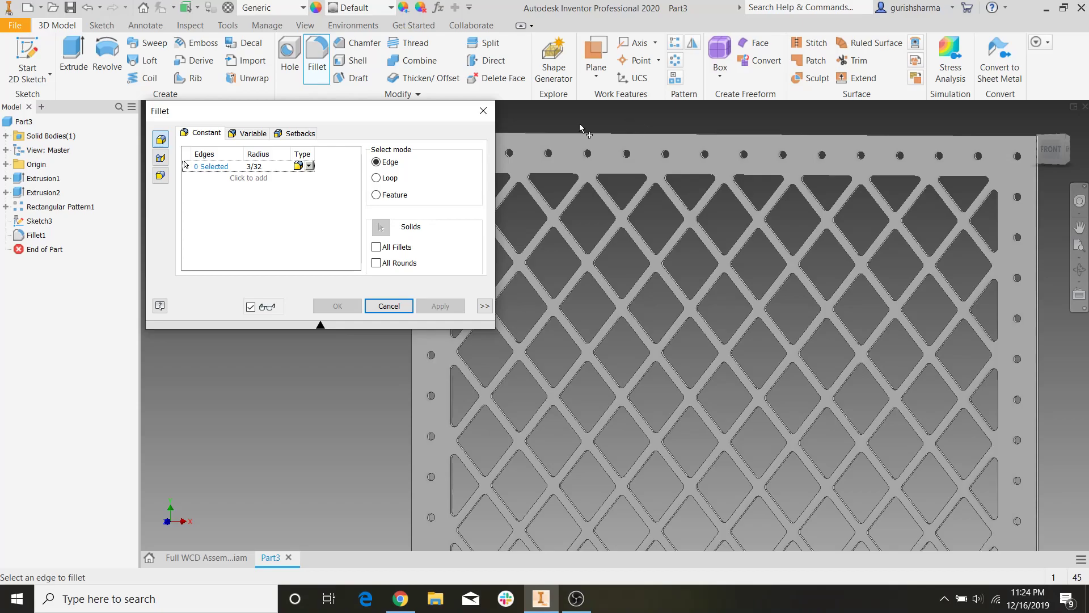
{"action": "left_click", "coordinate": [483, 110]}
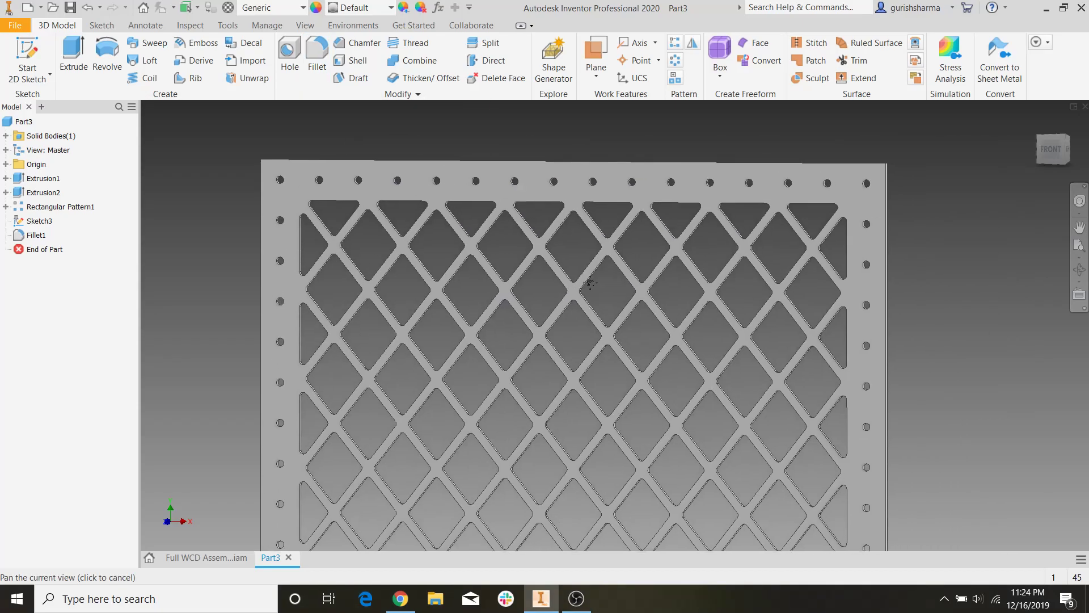
Start another edge fillet and select the two upper outer corner edges of the pan.
{"action": "middle_click_drag", "start_coordinate": [732, 255], "coordinate": [581, 282]}
{"action": "left_click", "coordinate": [322, 42]}
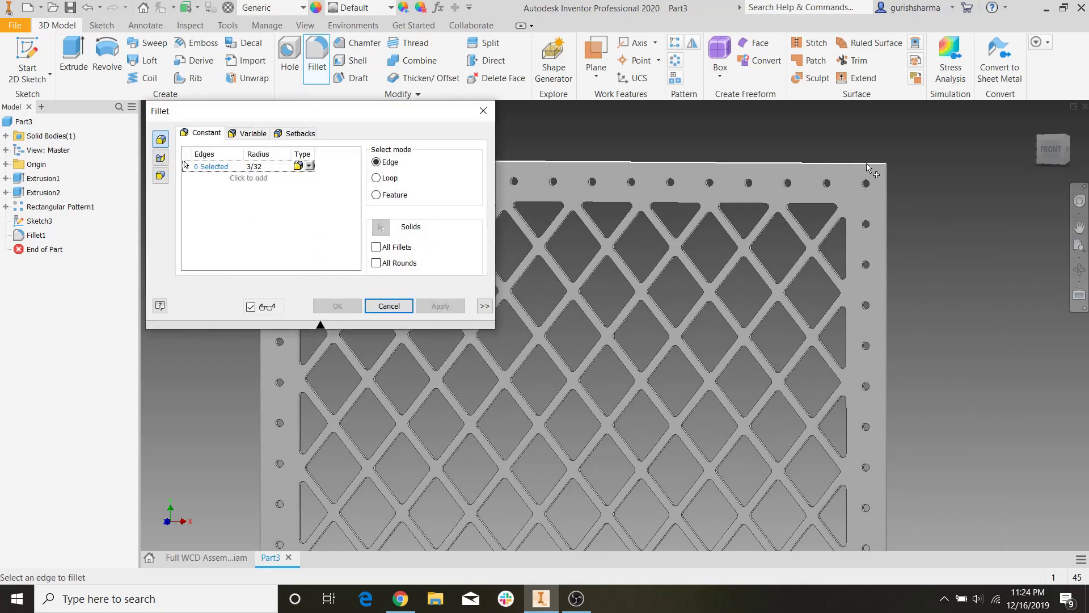
{"action": "middle_click_drag", "start_coordinate": [862, 261], "coordinate": [757, 274], "text": "shift"}
{"action": "scroll", "coordinate": [757, 274], "scroll_direction": "up", "scroll_amount": 3}
{"action": "scroll", "coordinate": [693, 213], "scroll_direction": "up", "scroll_amount": 3}
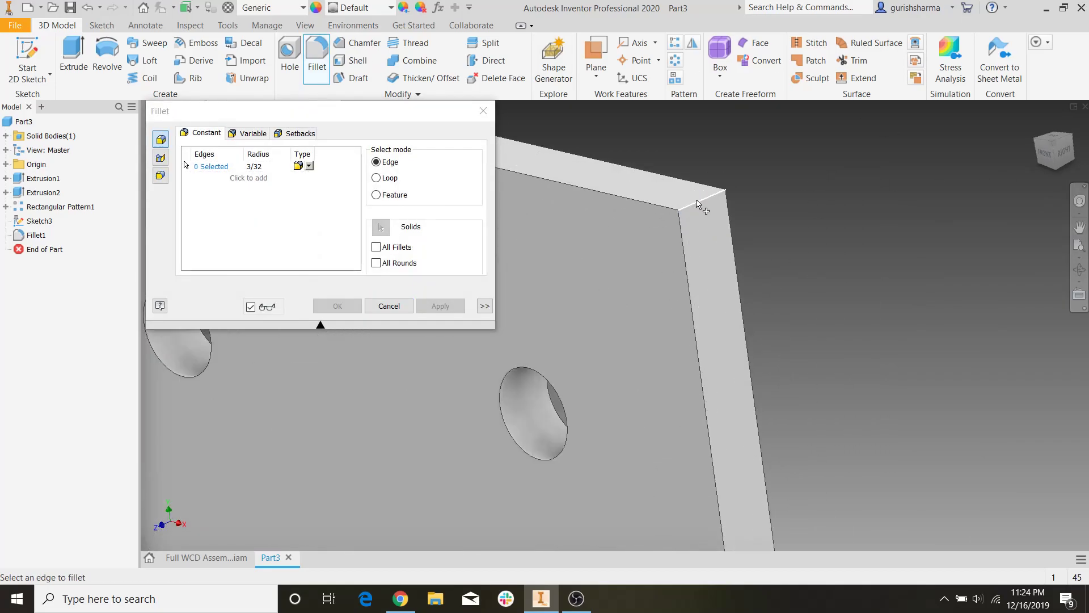
{"action": "left_click", "coordinate": [707, 203]}
{"action": "scroll", "coordinate": [818, 197], "scroll_direction": "down", "scroll_amount": 8}
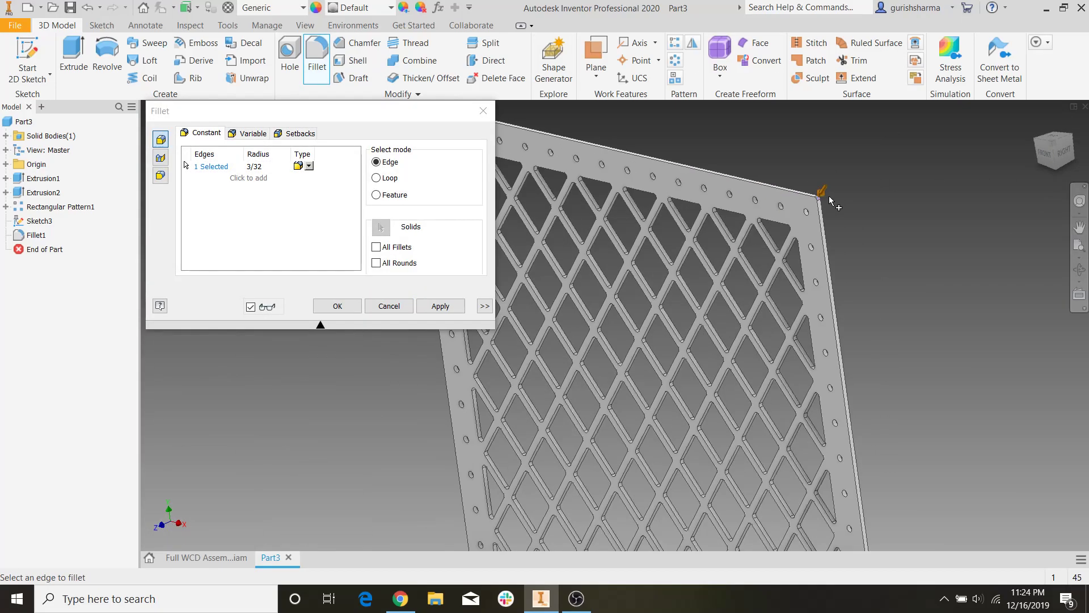
{"action": "scroll", "coordinate": [579, 139], "scroll_direction": "up", "scroll_amount": 7}
{"action": "scroll", "coordinate": [610, 166], "scroll_direction": "up", "scroll_amount": 2}
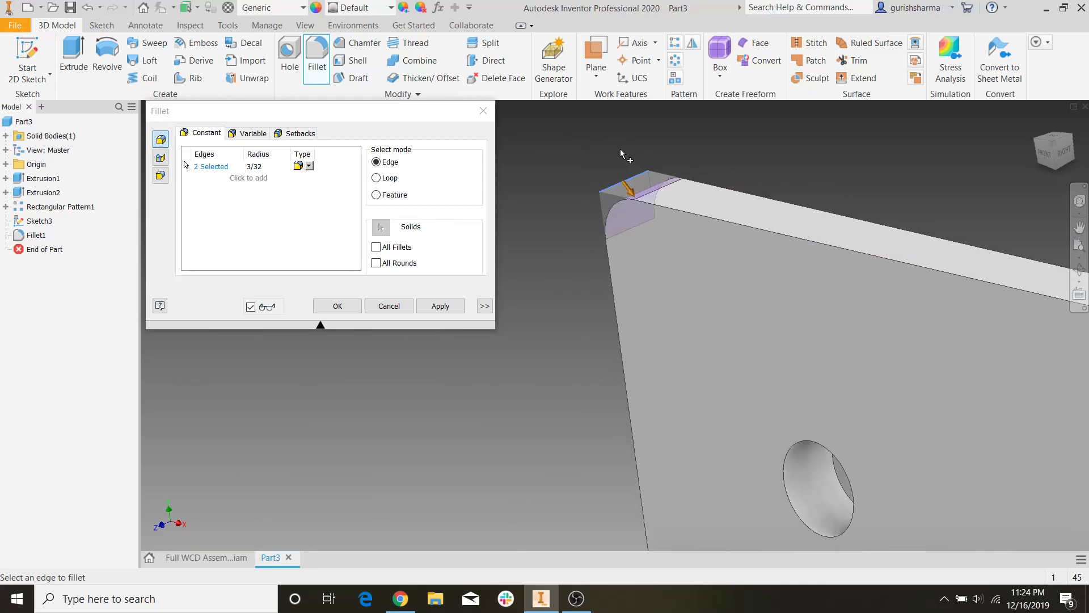
Add the two lower outer corner edges of the pan to the fillet selection.
{"action": "scroll", "coordinate": [618, 149], "scroll_direction": "down", "scroll_amount": 10}
{"action": "scroll", "coordinate": [785, 346], "scroll_direction": "up", "scroll_amount": 10}
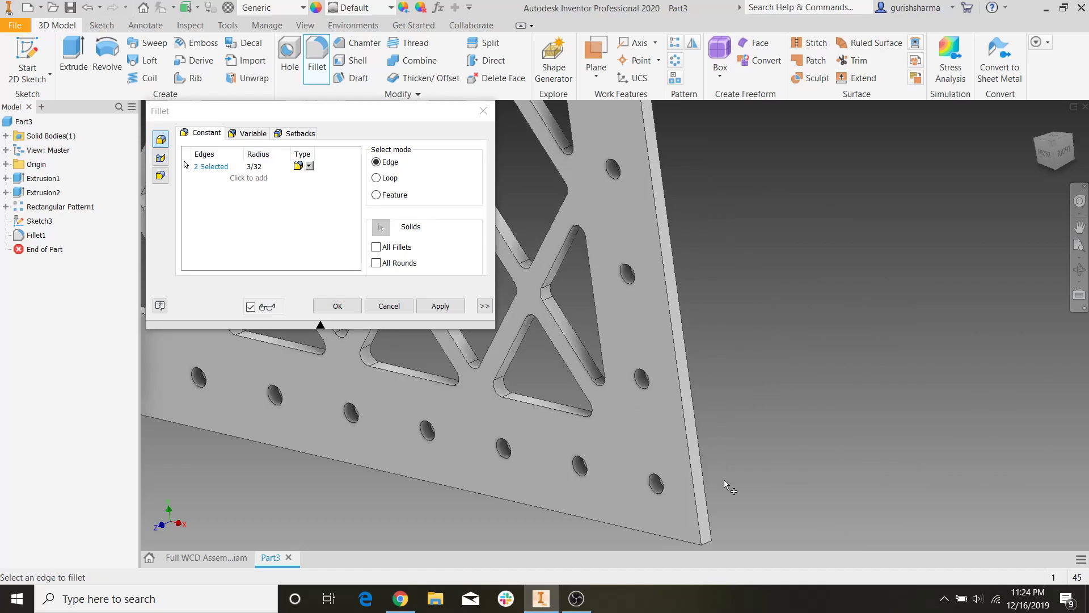
{"action": "left_click", "coordinate": [716, 486]}
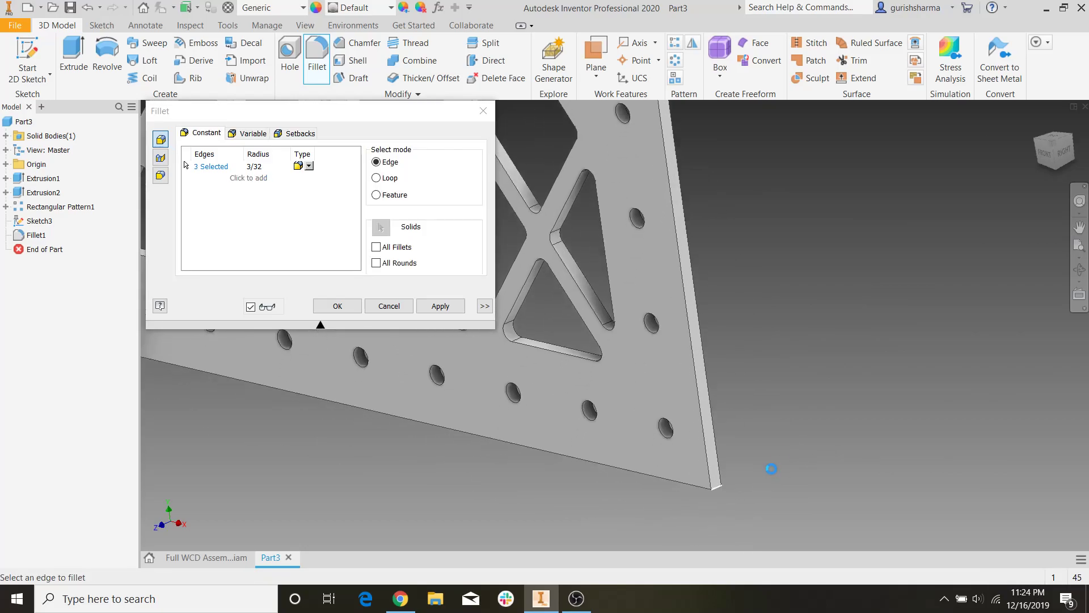
{"action": "scroll", "coordinate": [793, 440], "scroll_direction": "down", "scroll_amount": 10}
{"action": "scroll", "coordinate": [593, 352], "scroll_direction": "up", "scroll_amount": 10}
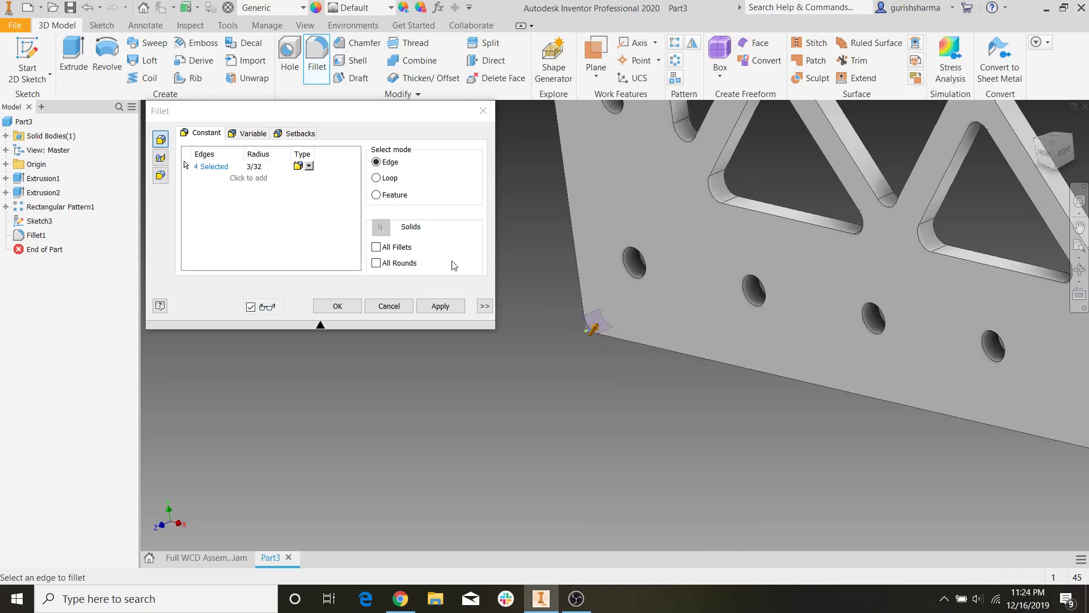
Set the outer corner fillet radius to 1/8 in and create the fillet.
{"action": "left_click", "coordinate": [251, 166]}
{"action": "type", "text": "1/8"}
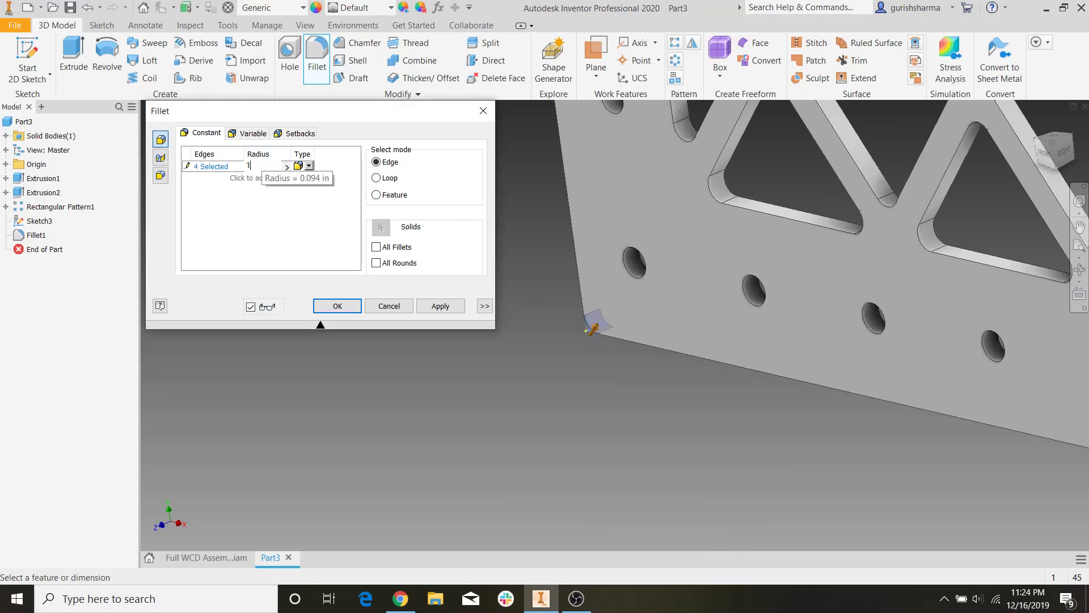
{"action": "left_click", "coordinate": [357, 308]}
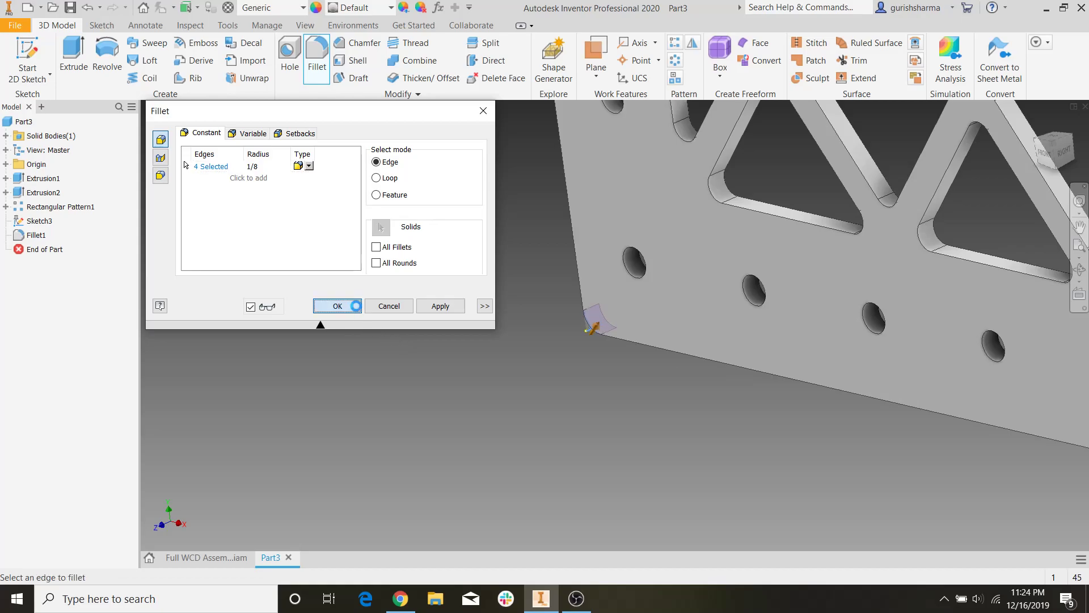
Start saving the finished part and choose the Tutorials folder as its location.
{"action": "scroll", "coordinate": [482, 298], "scroll_direction": "down", "scroll_amount": 5}
{"action": "middle_click_drag", "start_coordinate": [482, 316], "coordinate": [548, 266], "text": "shift"}
{"action": "left_click", "coordinate": [70, 6]}
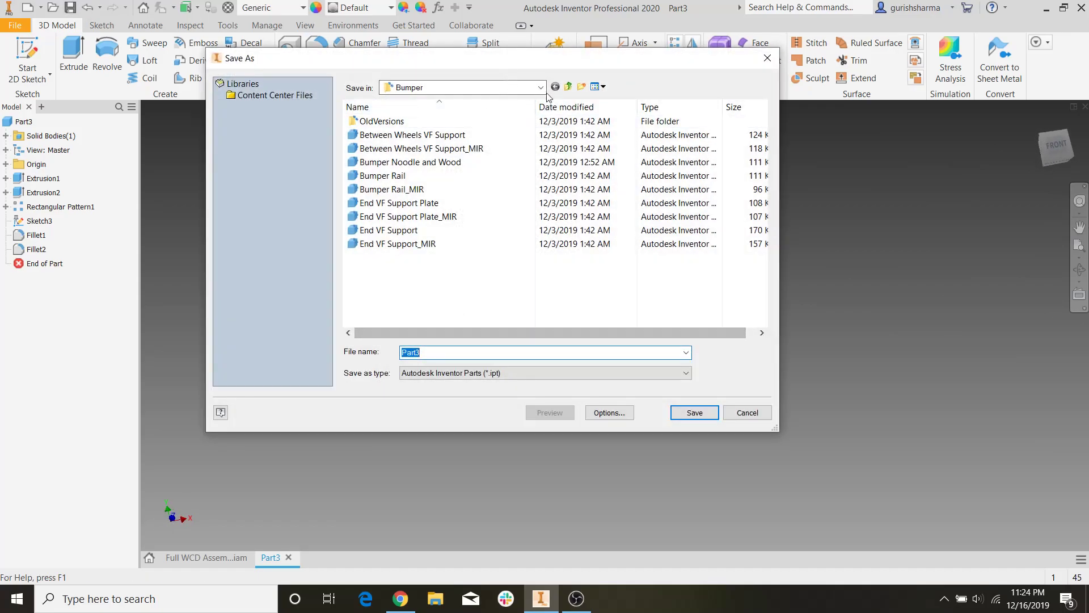
{"action": "left_click", "coordinate": [569, 88]}
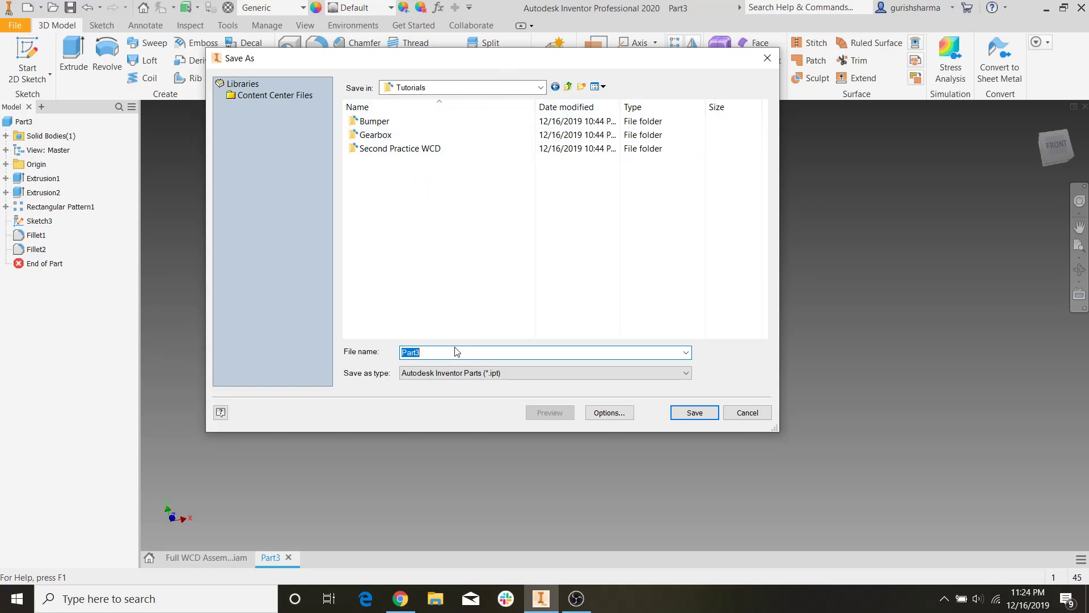
{"action": "double_click", "coordinate": [469, 149]}
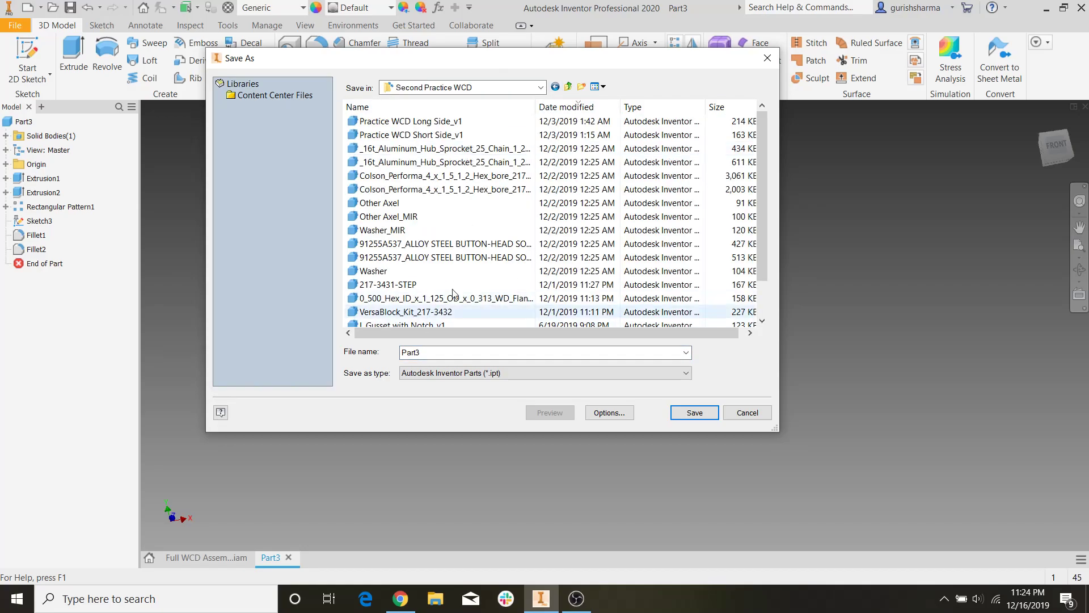
{"action": "left_click", "coordinate": [568, 87]}
Name the part file Bellypan_v1 and save it as an Inventor part.
{"action": "double_click", "coordinate": [438, 355]}
{"action": "type", "text": "Bellyp"}
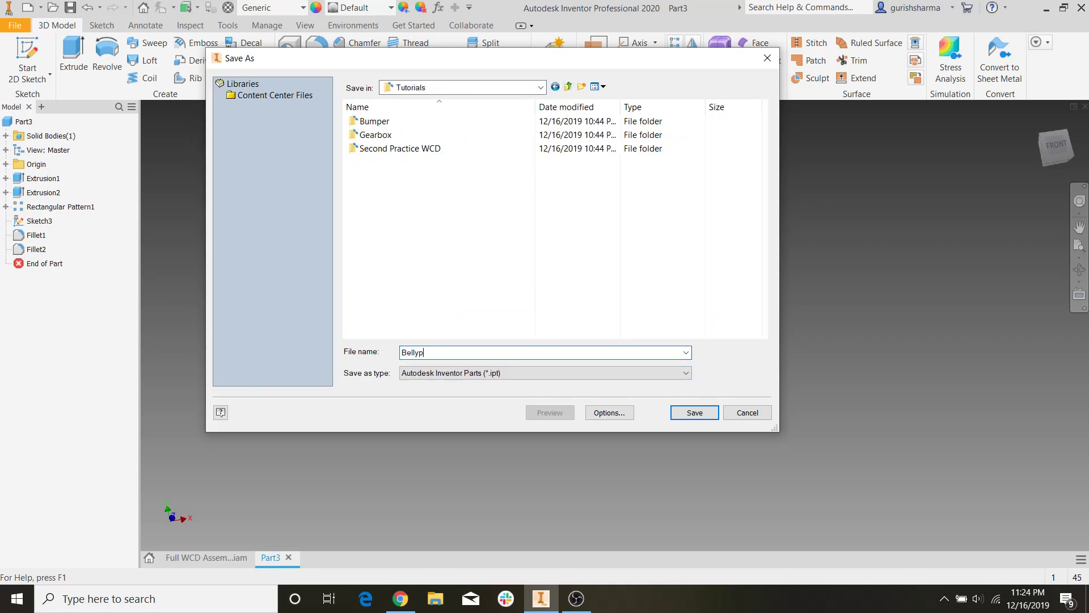
{"action": "type", "text": "an_v1"}
{"action": "key", "text": "BackSpace"}
{"action": "type", "text": "v1"}
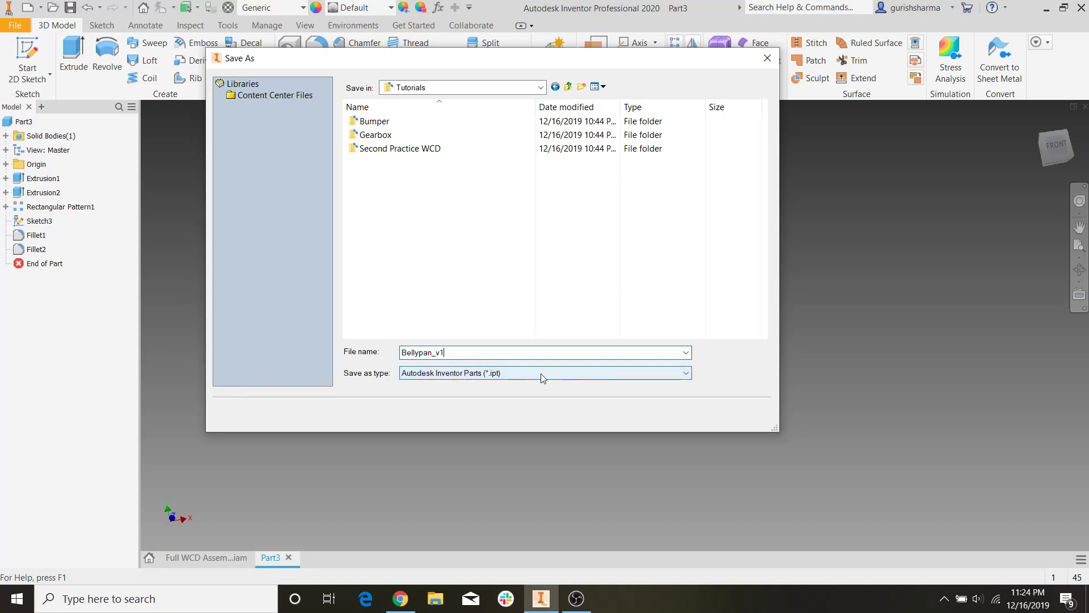
{"action": "left_click", "coordinate": [686, 412]}
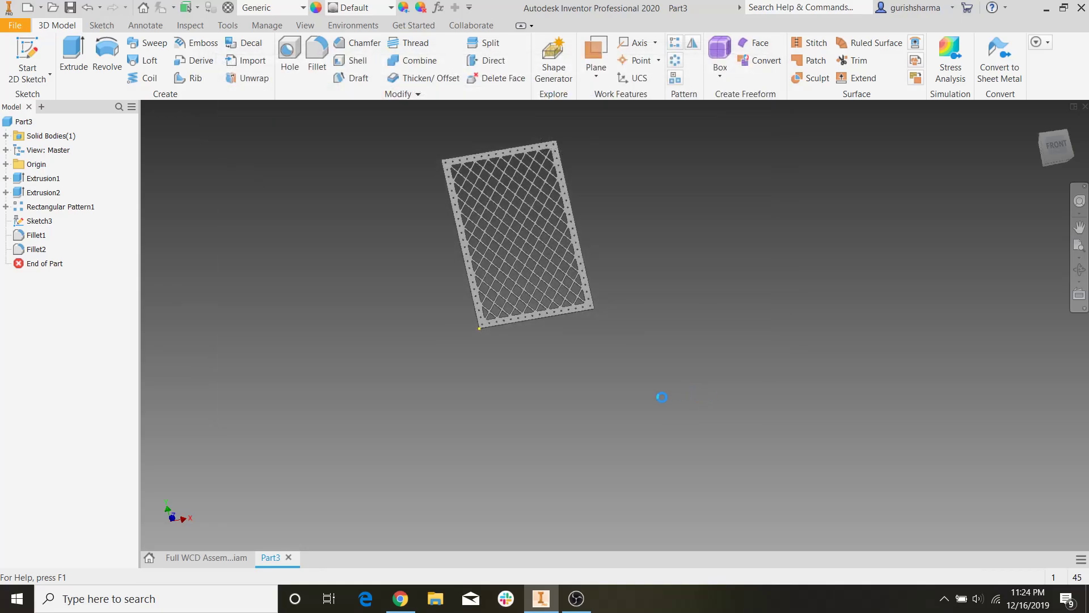
Switch to the Full WCD Assembly and load the Bellypan_v1 part from the folder above Bumper for placement.
{"action": "left_click", "coordinate": [251, 557]}
{"action": "middle_click_drag", "start_coordinate": [497, 520], "coordinate": [431, 295], "text": "shift"}
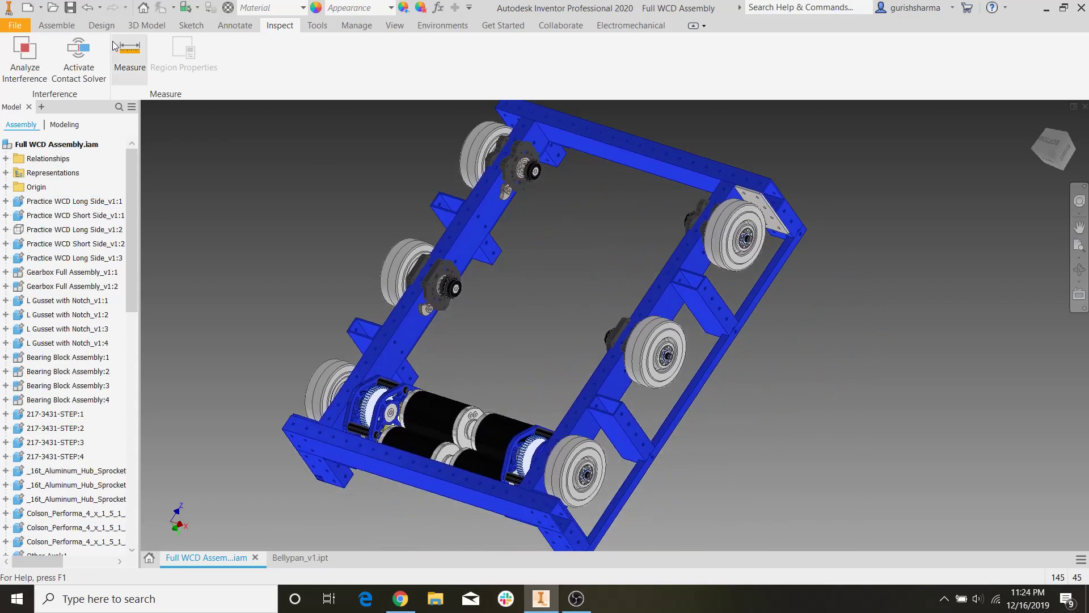
{"action": "left_click", "coordinate": [54, 26]}
{"action": "left_click", "coordinate": [19, 54]}
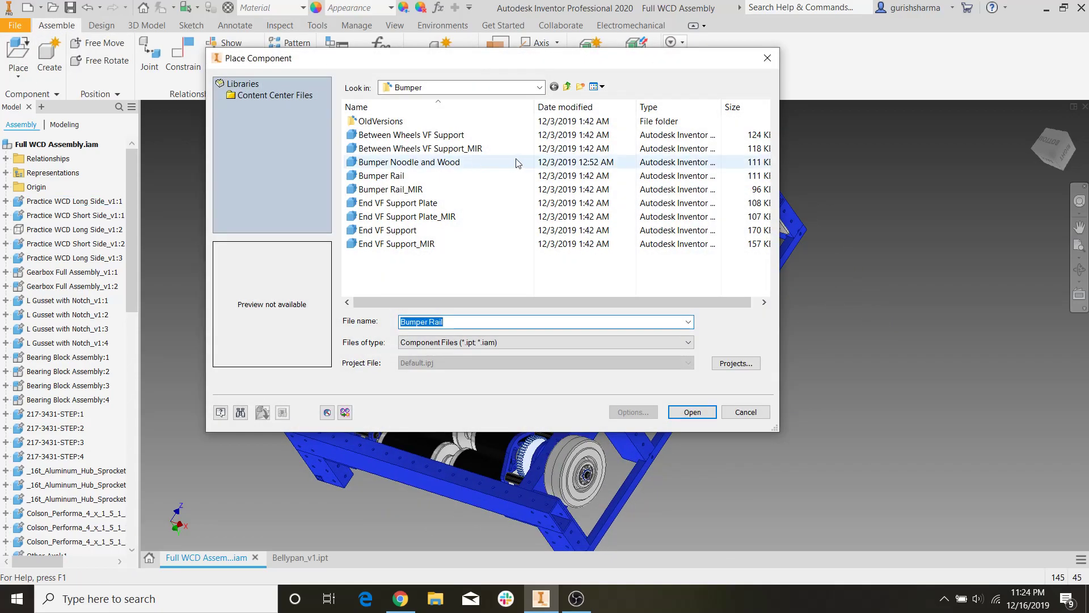
{"action": "left_click", "coordinate": [567, 86]}
{"action": "left_click", "coordinate": [380, 163]}
{"action": "left_click", "coordinate": [687, 415]}
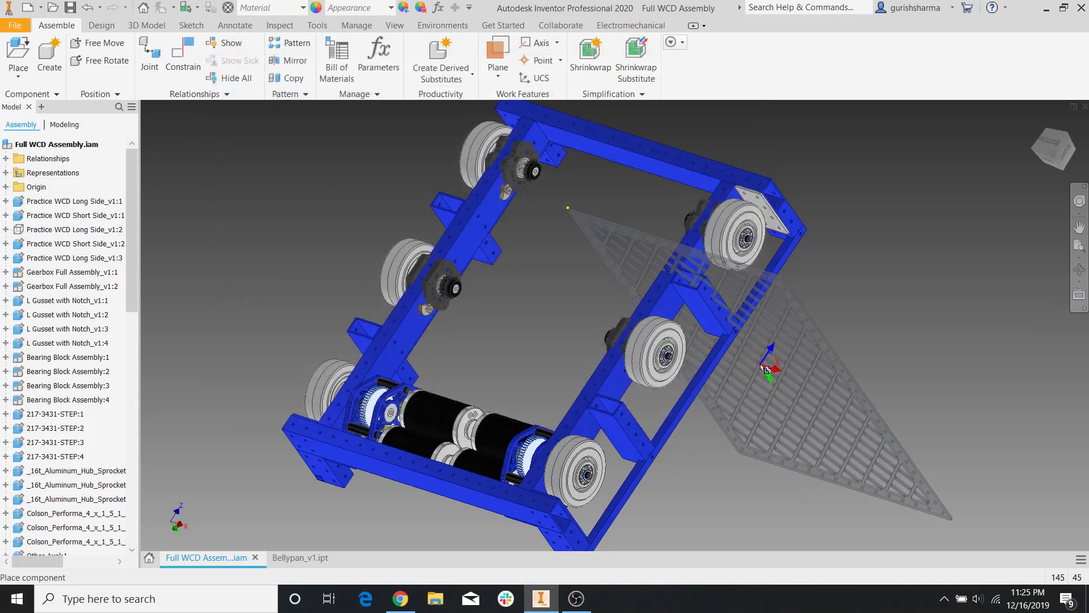
Rotate the belly pan 90° about X and place a single instance beside the drivetrain frame.
{"action": "right_click", "coordinate": [917, 357]}
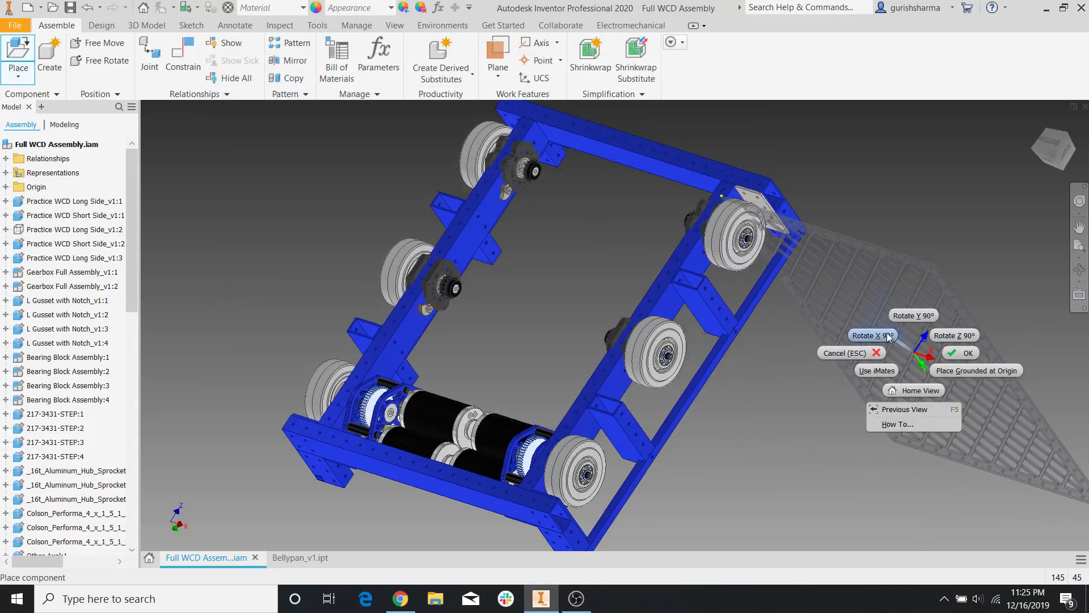
{"action": "left_click", "coordinate": [868, 335]}
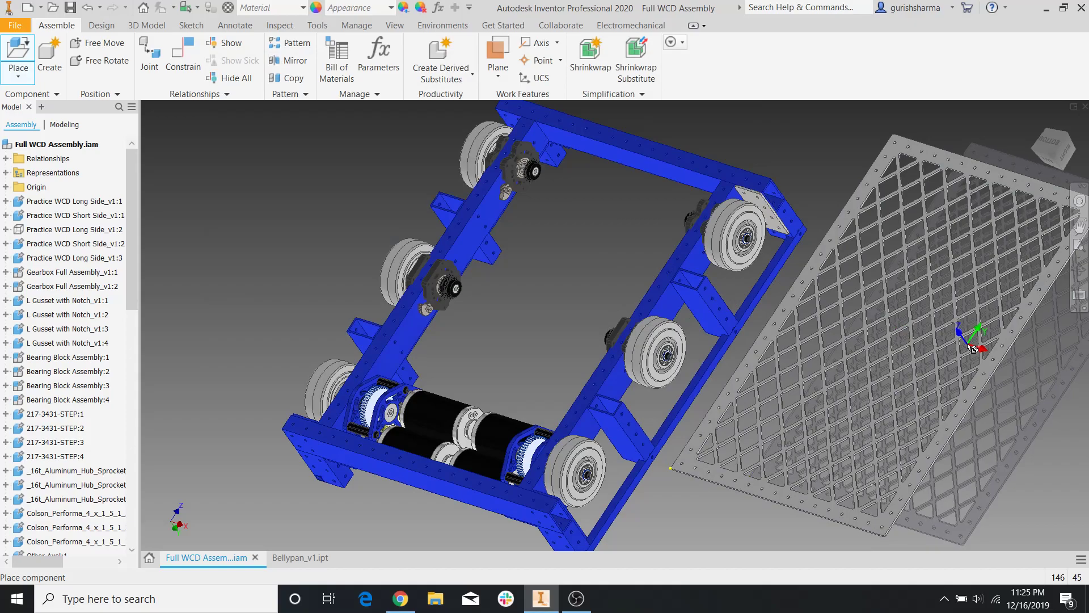
{"action": "key", "text": "Escape"}
Mate the axis of the belly pan's corner mounting hole to the matching frame rail hole with 0 in offset.
{"action": "left_click", "coordinate": [184, 57]}
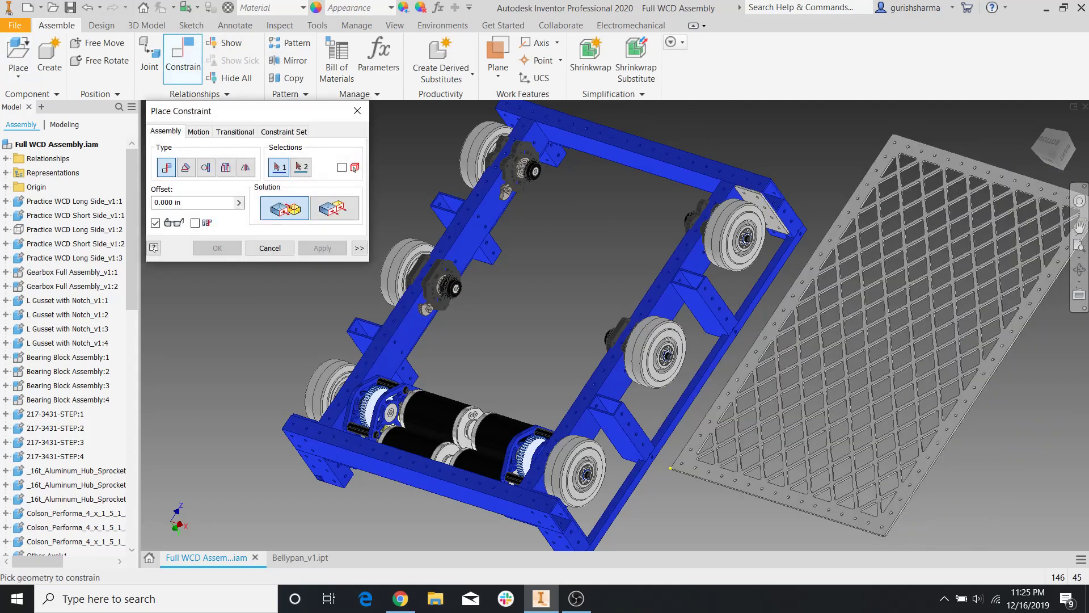
{"action": "scroll", "coordinate": [898, 148], "scroll_direction": "up", "scroll_amount": 3}
{"action": "scroll", "coordinate": [898, 148], "scroll_direction": "up", "scroll_amount": 5}
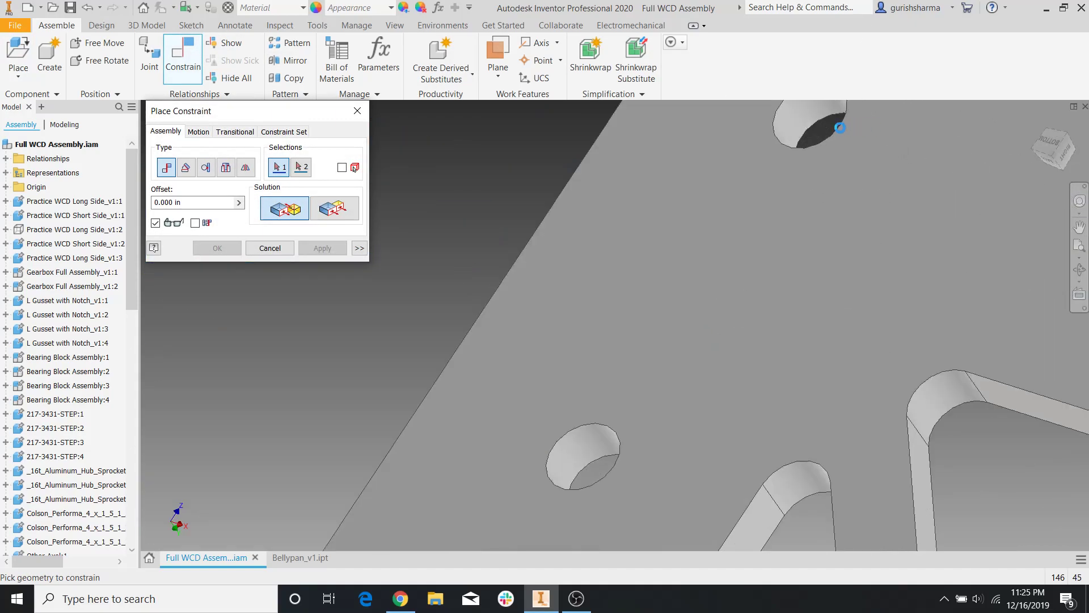
{"action": "left_click", "coordinate": [811, 117]}
{"action": "scroll", "coordinate": [801, 116], "scroll_direction": "down", "scroll_amount": 10}
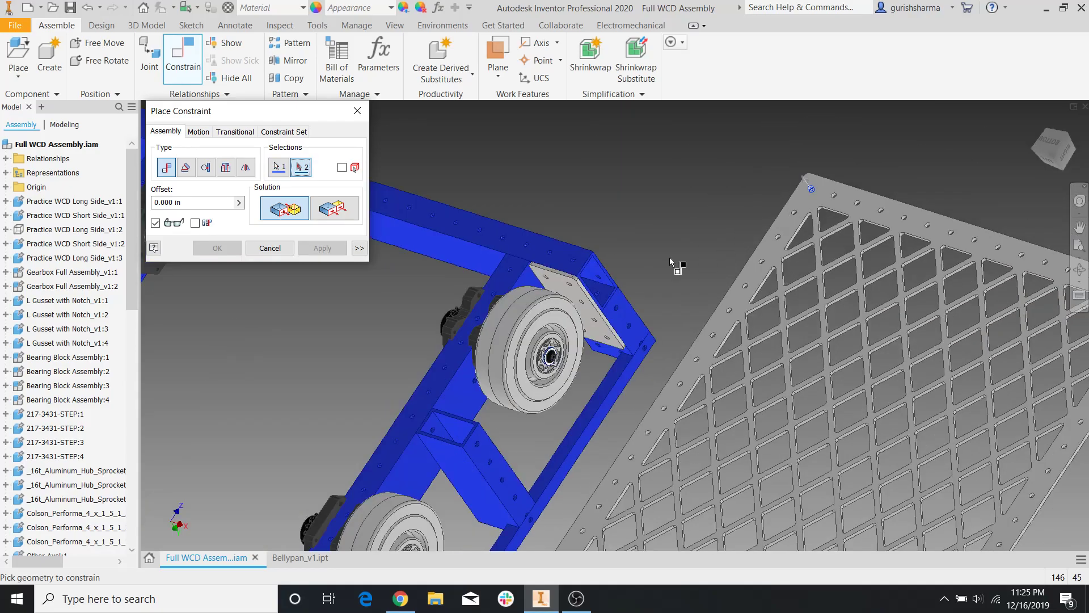
{"action": "middle_click_drag", "start_coordinate": [732, 360], "coordinate": [801, 397]}
{"action": "scroll", "coordinate": [531, 282], "scroll_direction": "up", "scroll_amount": 5}
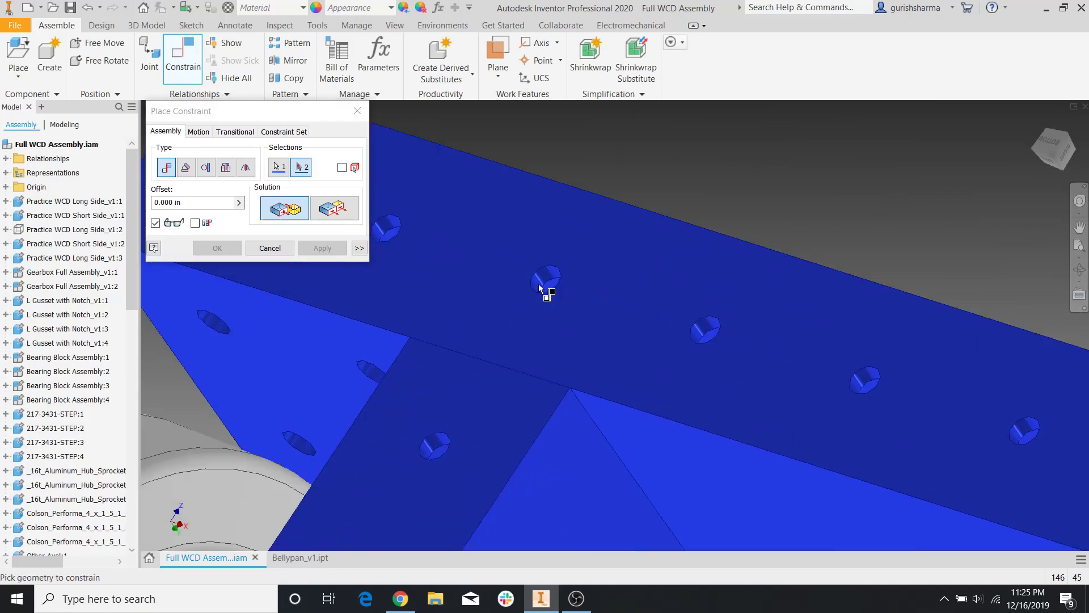
{"action": "left_click", "coordinate": [542, 254]}
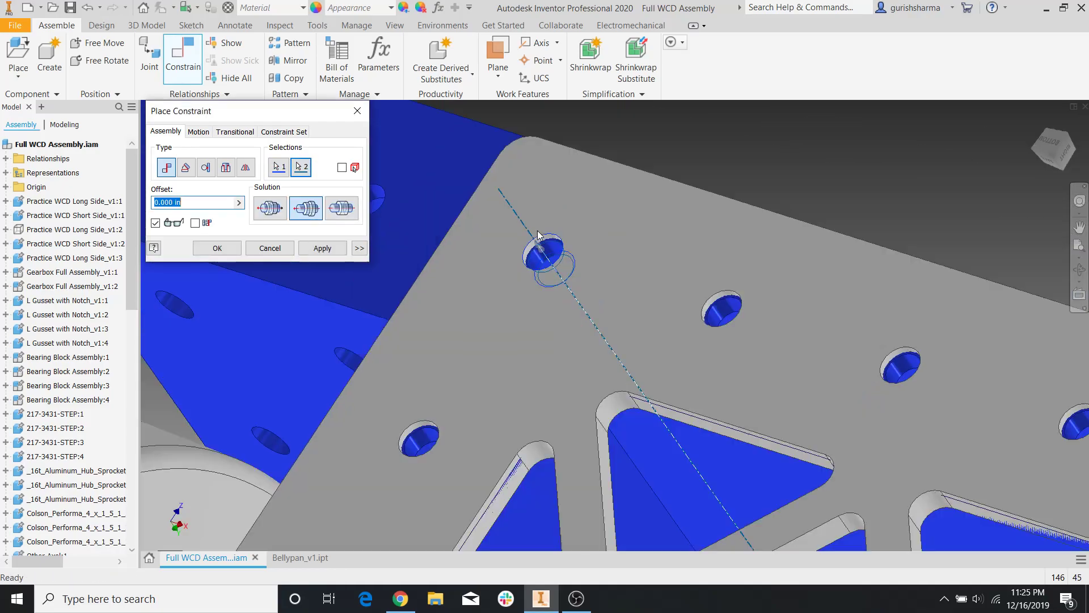
{"action": "scroll", "coordinate": [538, 235], "scroll_direction": "down", "scroll_amount": 5}
{"action": "left_click", "coordinate": [322, 248]}
Mate the axis of another belly pan mounting hole to the frame hole behind it and finish constraining.
{"action": "scroll", "coordinate": [579, 265], "scroll_direction": "up", "scroll_amount": 8}
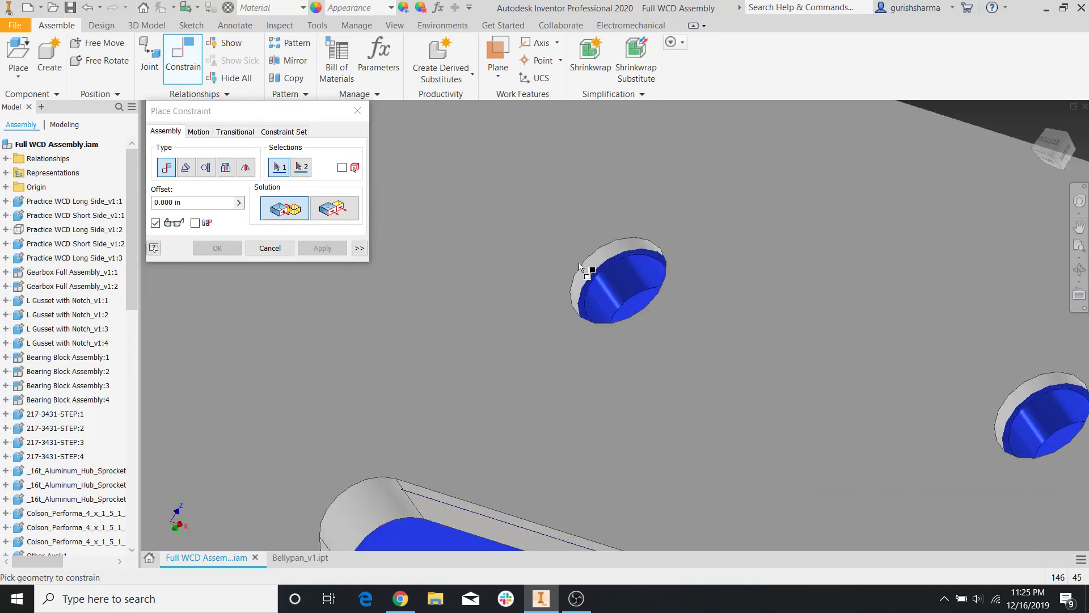
{"action": "scroll", "coordinate": [580, 266], "scroll_direction": "up", "scroll_amount": 3}
{"action": "left_click", "coordinate": [658, 273]}
{"action": "left_click", "coordinate": [641, 242]}
{"action": "left_click", "coordinate": [322, 248]}
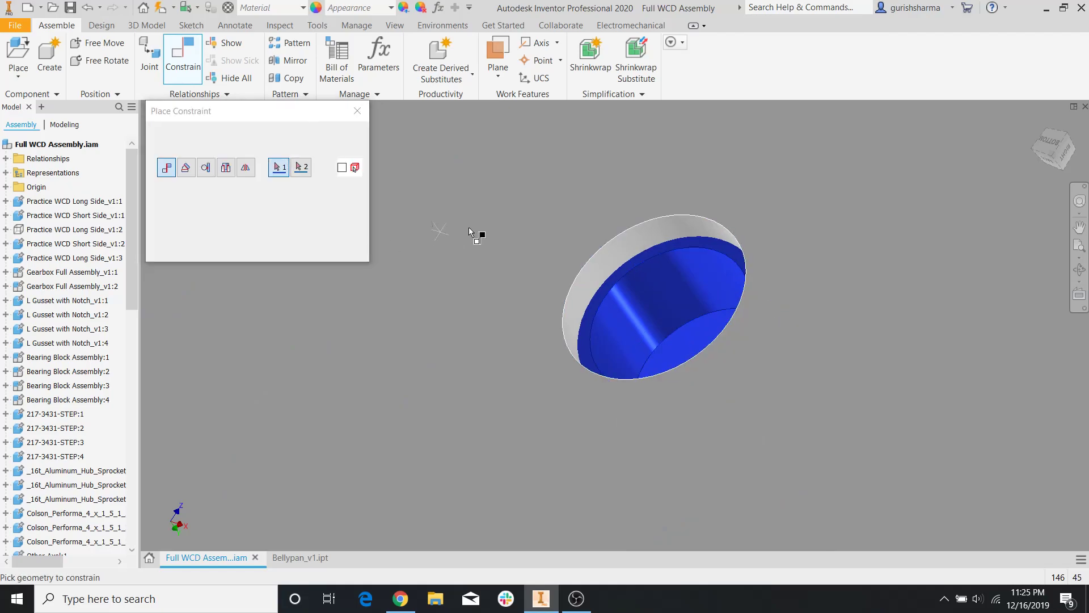
{"action": "scroll", "coordinate": [462, 228], "scroll_direction": "down", "scroll_amount": 5}
{"action": "left_click", "coordinate": [359, 113]}
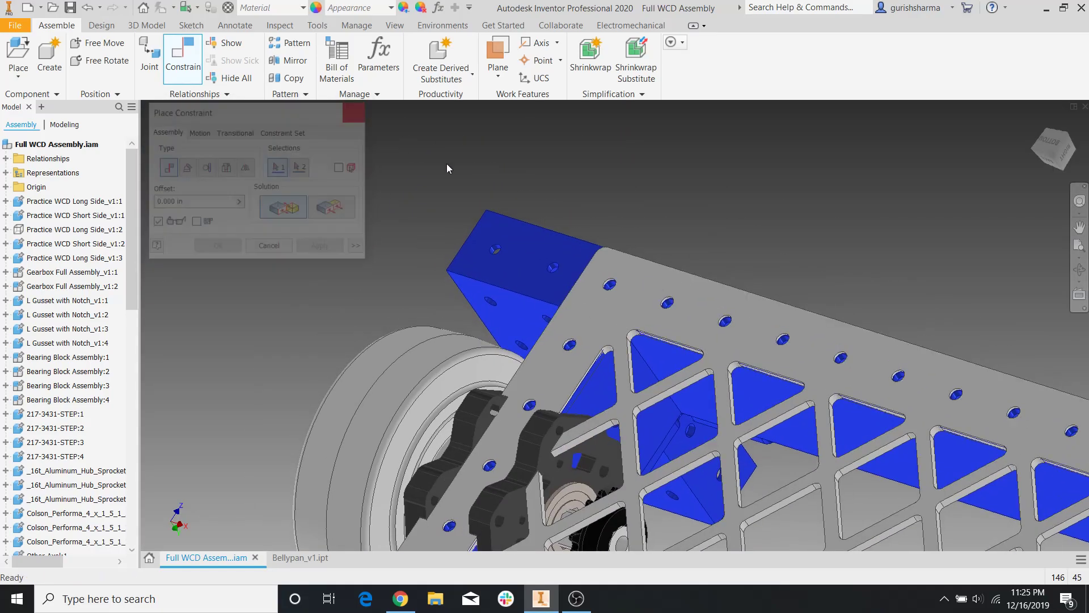
Pull the belly pan away from the frame to expose the faces that meet.
{"action": "scroll", "coordinate": [624, 233], "scroll_direction": "down", "scroll_amount": 5}
{"action": "left_click_drag", "start_coordinate": [657, 283], "coordinate": [405, 140]}
{"action": "left_click", "coordinate": [834, 219]}
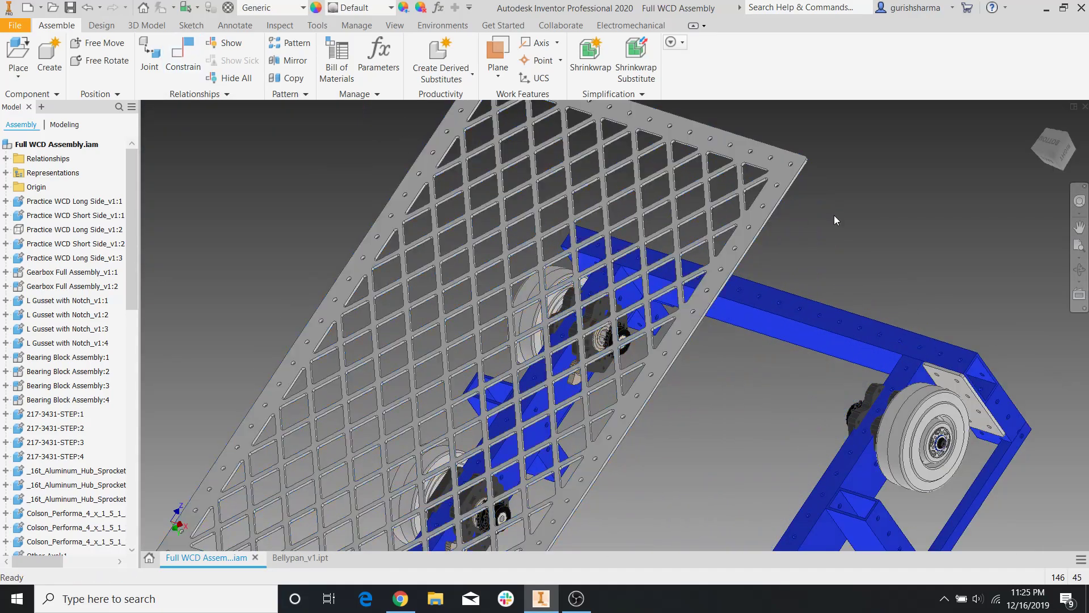
Mate the belly pan's flat face to the underside face of the frame with a 0 in offset.
{"action": "left_click", "coordinate": [188, 61]}
{"action": "middle_click_drag", "start_coordinate": [857, 202], "coordinate": [725, 161], "text": "shift"}
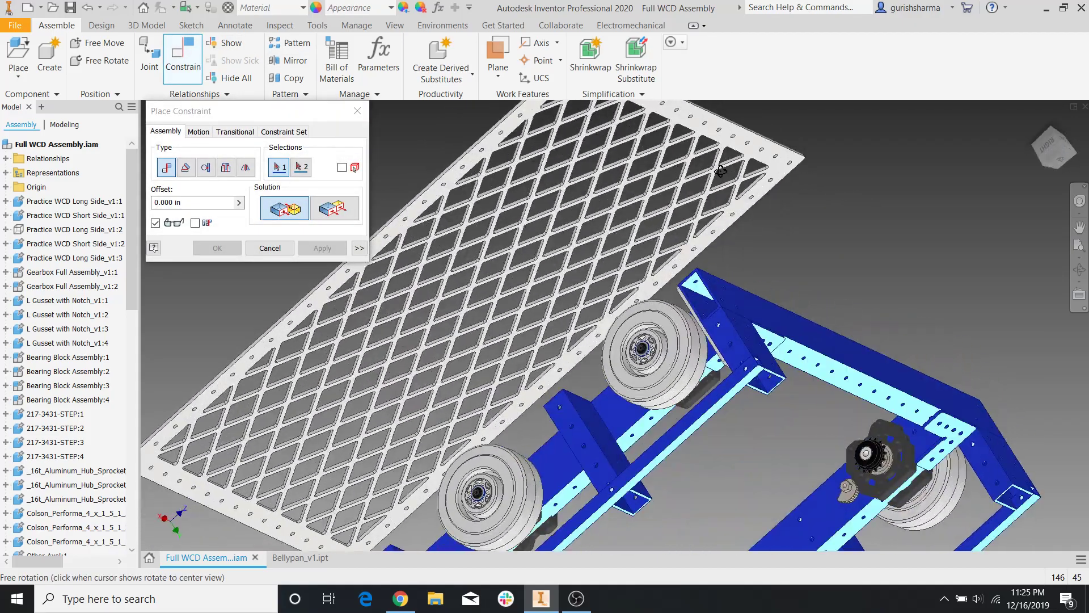
{"action": "scroll", "coordinate": [724, 138], "scroll_direction": "up", "scroll_amount": 5}
{"action": "left_click", "coordinate": [723, 138]}
{"action": "scroll", "coordinate": [731, 206], "scroll_direction": "down", "scroll_amount": 5}
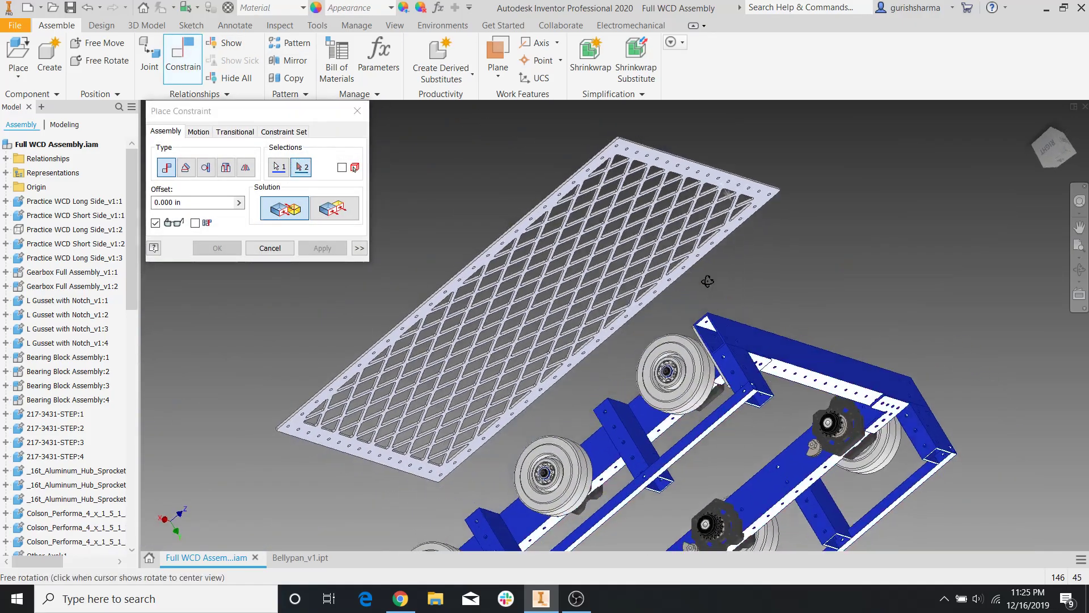
{"action": "middle_click_drag", "start_coordinate": [706, 274], "coordinate": [775, 322], "text": "shift"}
{"action": "scroll", "coordinate": [868, 424], "scroll_direction": "up", "scroll_amount": 6}
{"action": "left_click", "coordinate": [861, 408]}
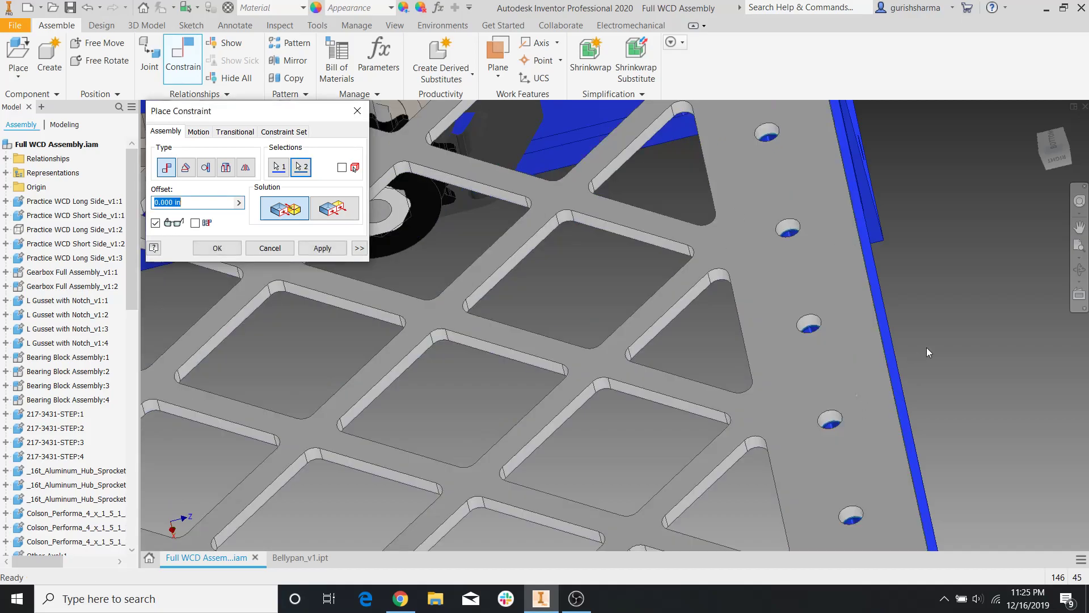
{"action": "left_click", "coordinate": [322, 248]}
{"action": "left_click", "coordinate": [358, 110]}
Examine the mounted belly pan from several angles and from below, checking its fit around the gearboxes, bearing blocks and frame holes.
{"action": "scroll", "coordinate": [762, 270], "scroll_direction": "down", "scroll_amount": 5}
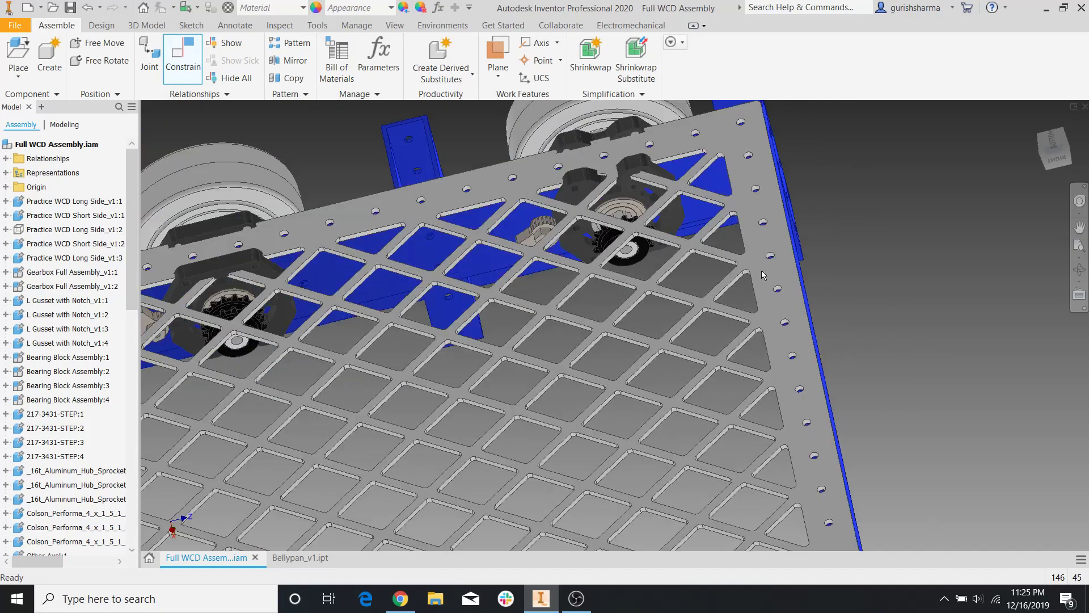
{"action": "mouse_move", "coordinate": [671, 337]}
{"action": "middle_mouse_down", "text": "shift"}
{"action": "mouse_move", "coordinate": [517, 312]}
{"action": "mouse_move", "coordinate": [675, 335]}
{"action": "middle_mouse_up", "text": "shift"}
{"action": "scroll", "coordinate": [732, 406], "scroll_direction": "up", "scroll_amount": 4}
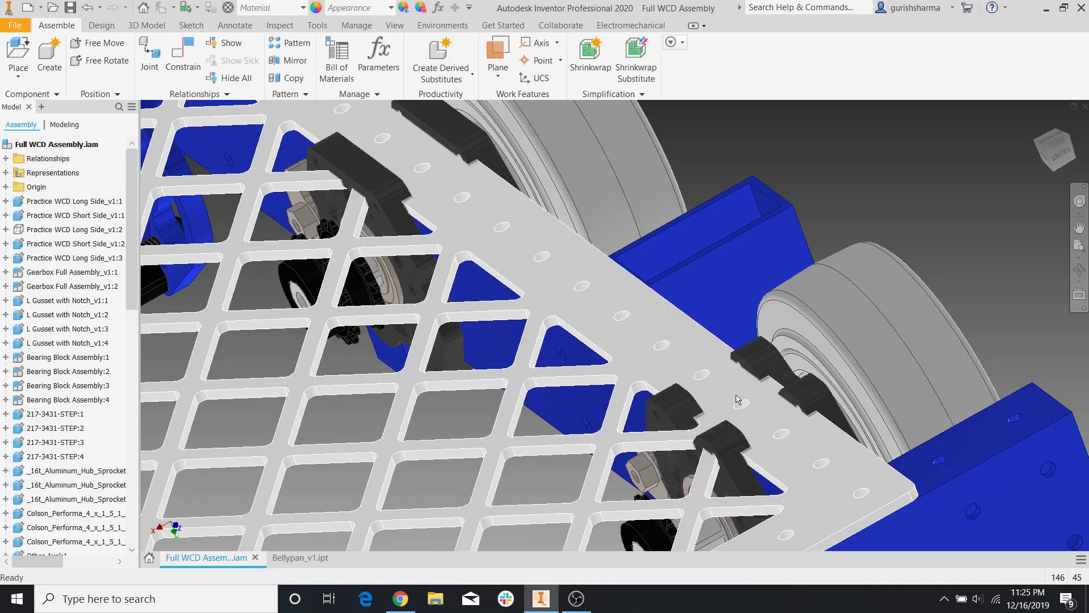
{"action": "scroll", "coordinate": [571, 389], "scroll_direction": "down", "scroll_amount": 5}
{"action": "middle_click_drag", "start_coordinate": [510, 286], "coordinate": [686, 314]}
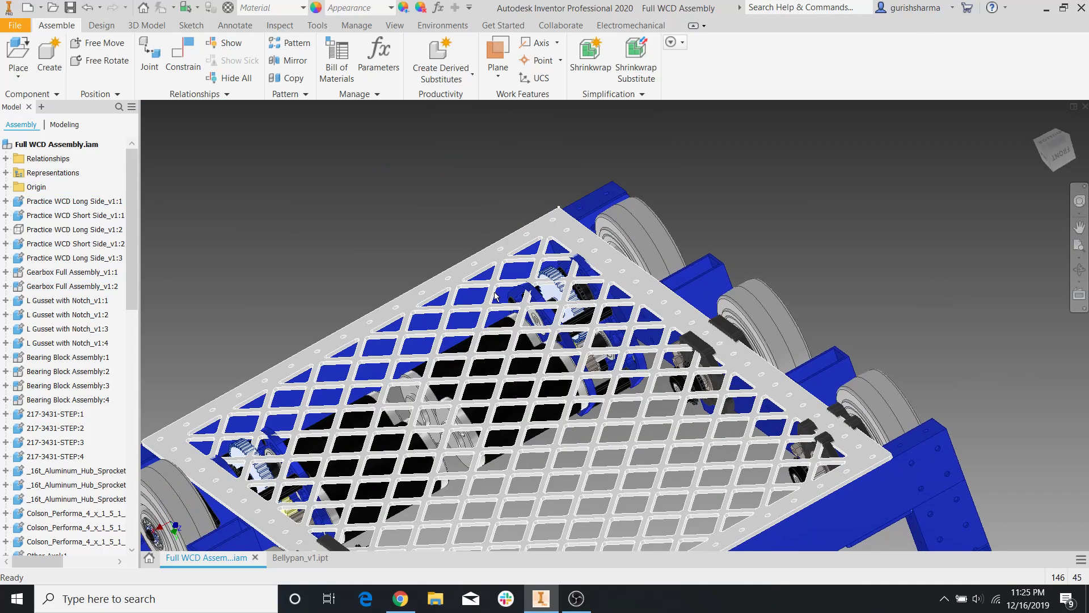
{"action": "scroll", "coordinate": [601, 268], "scroll_direction": "up", "scroll_amount": 5}
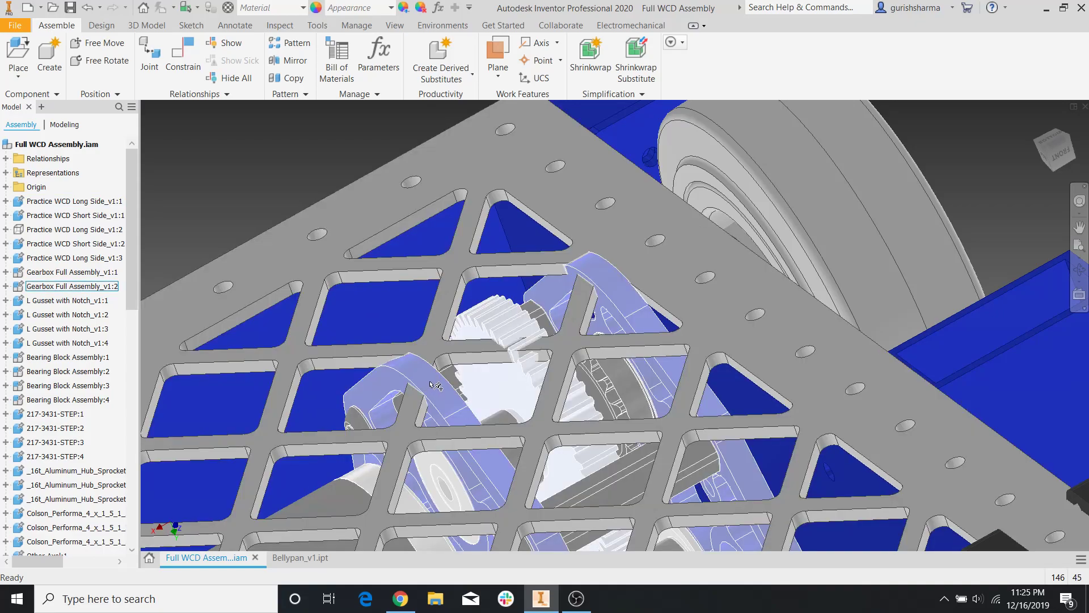
{"action": "scroll", "coordinate": [477, 330], "scroll_direction": "down", "scroll_amount": 5}
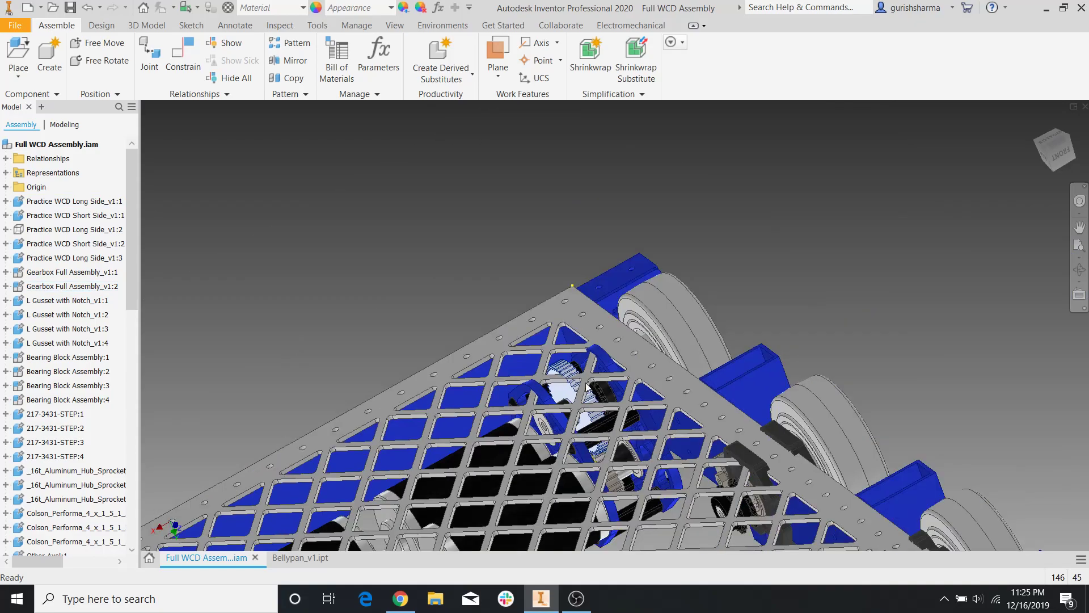
{"action": "middle_click_drag", "start_coordinate": [492, 335], "coordinate": [454, 471], "text": "shift"}
{"action": "middle_click_drag", "start_coordinate": [811, 451], "coordinate": [686, 262]}
{"action": "middle_click_drag", "start_coordinate": [482, 318], "coordinate": [641, 240]}
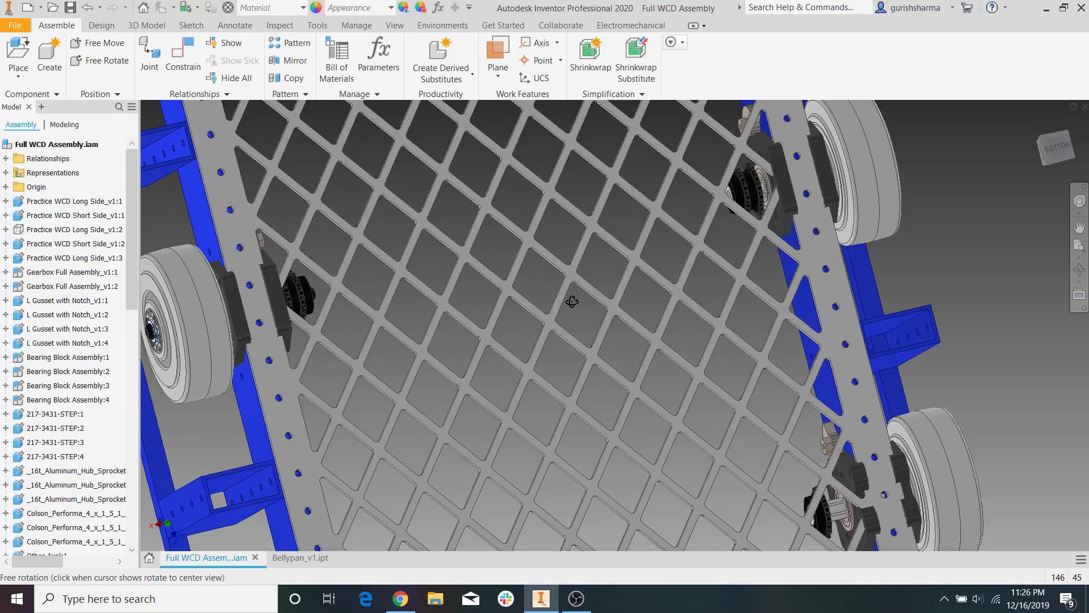
{"action": "middle_click_drag", "start_coordinate": [576, 303], "coordinate": [521, 305], "text": "shift"}
{"action": "middle_click_drag", "start_coordinate": [647, 427], "coordinate": [611, 362]}
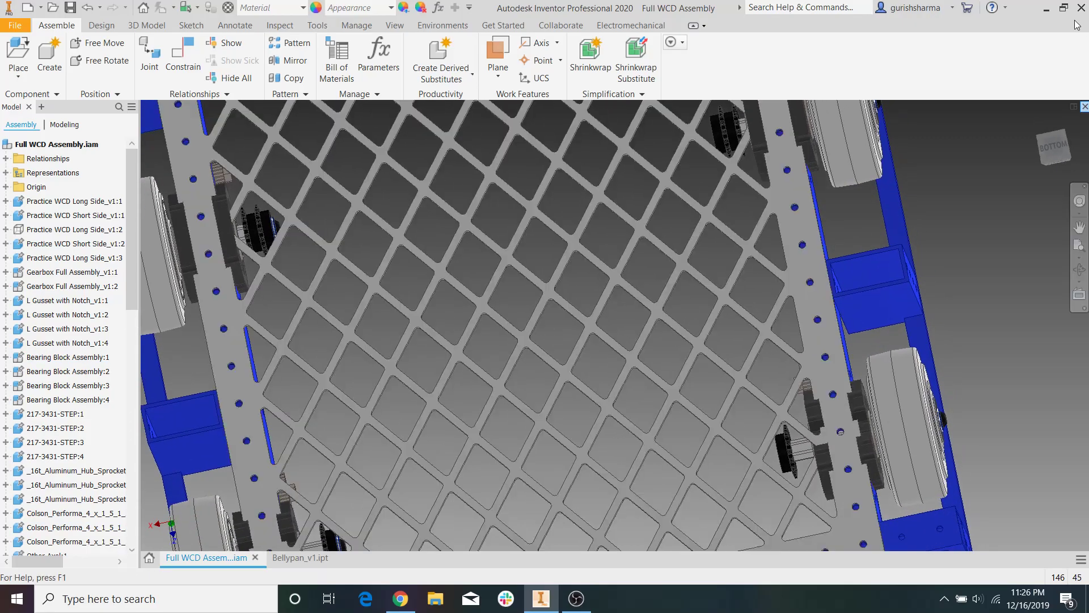
{"action": "left_click", "coordinate": [1052, 150]}
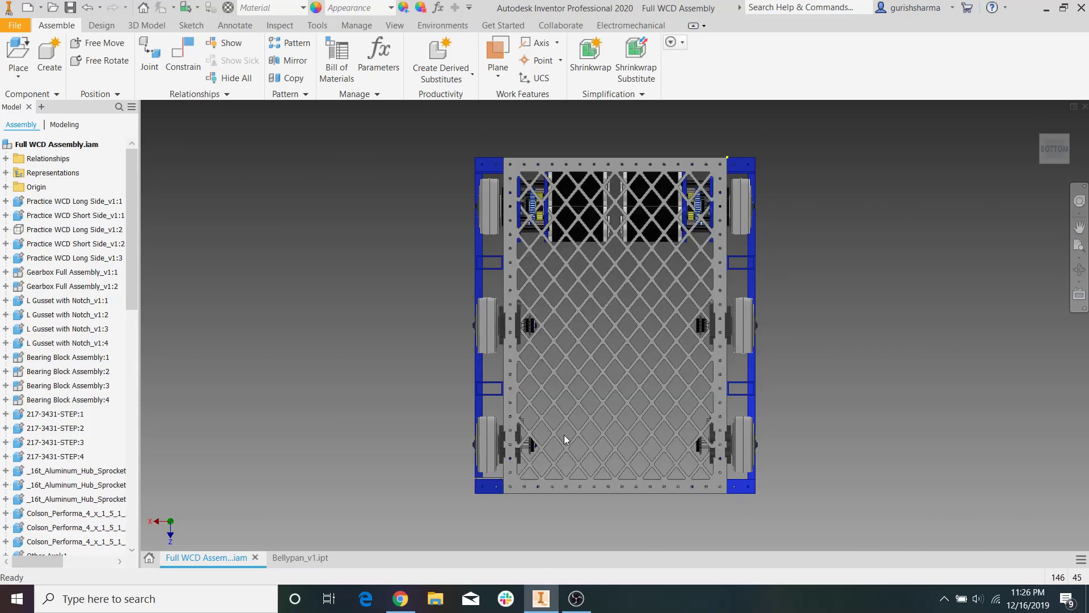
{"action": "scroll", "coordinate": [507, 488], "scroll_direction": "up", "scroll_amount": 5}
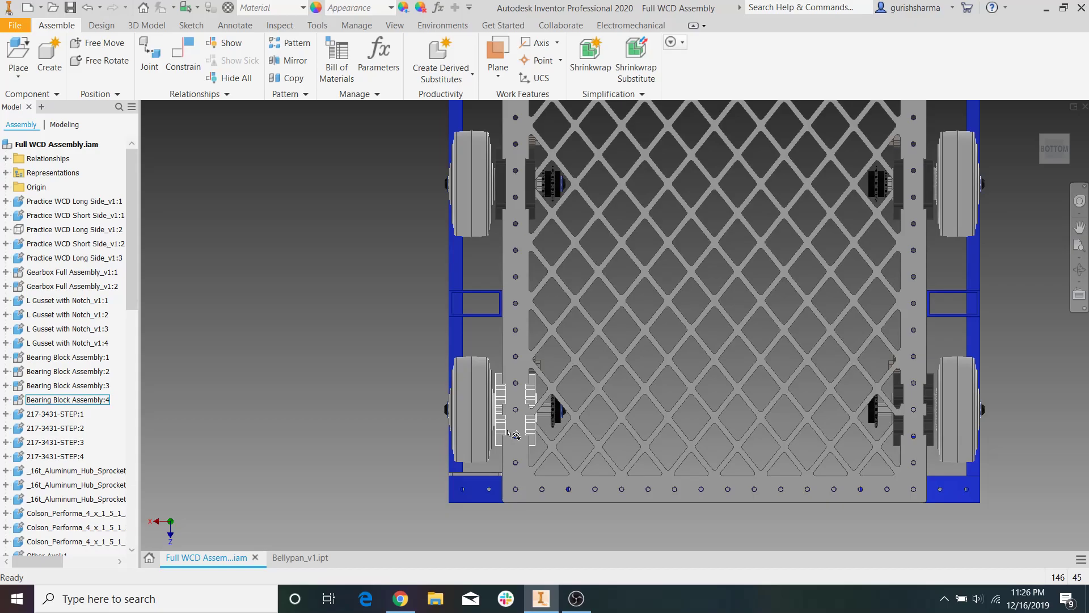
Measure the belly pan's short end edge and its distance to the side mounting hole located over the bearing block.
{"action": "left_click", "coordinate": [279, 26]}
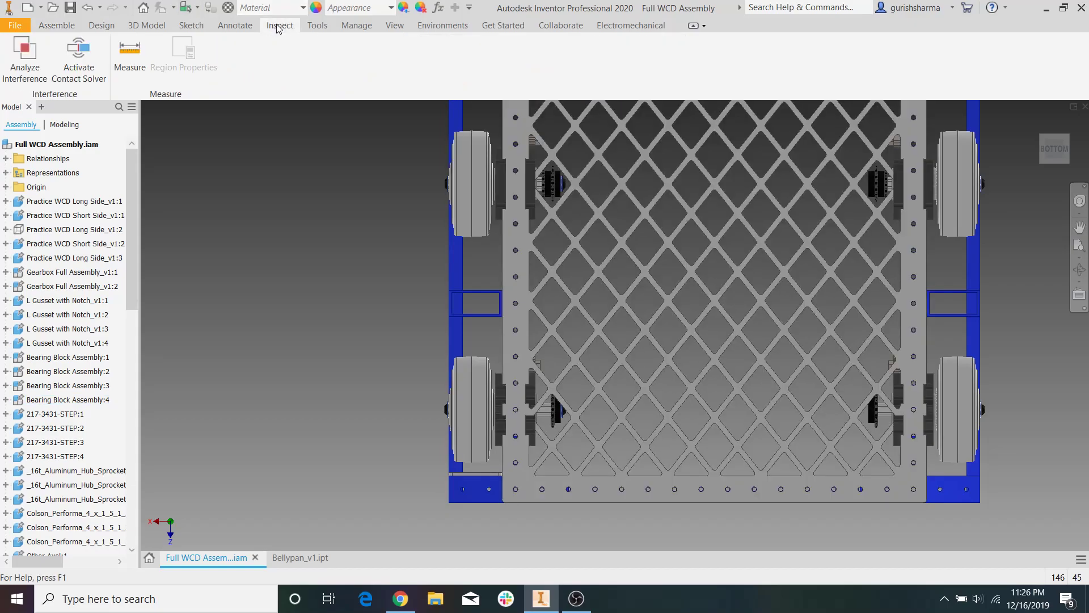
{"action": "left_click", "coordinate": [130, 69]}
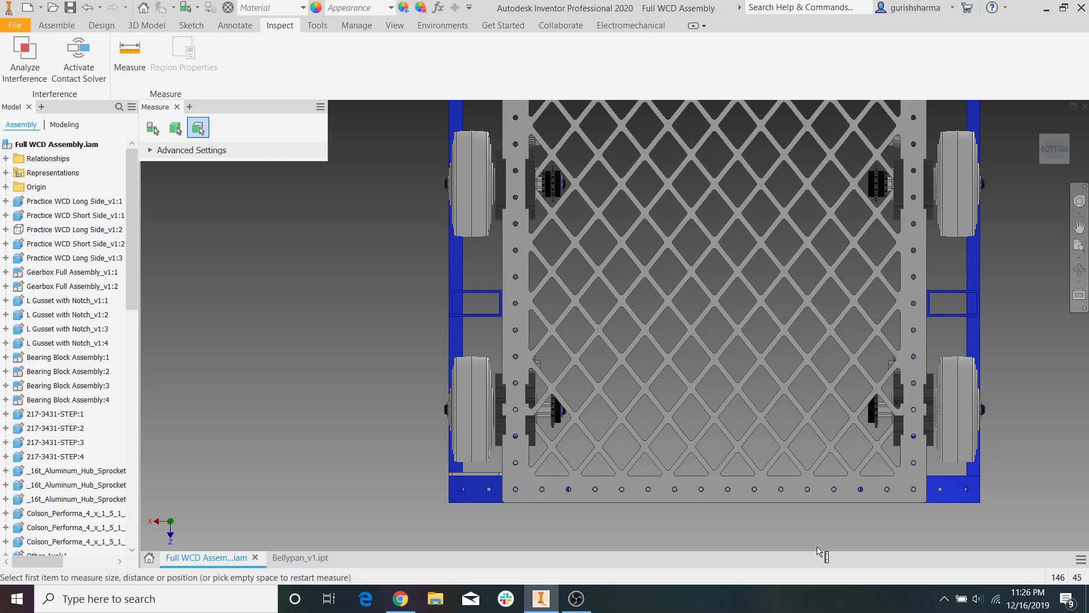
{"action": "left_click", "coordinate": [529, 501]}
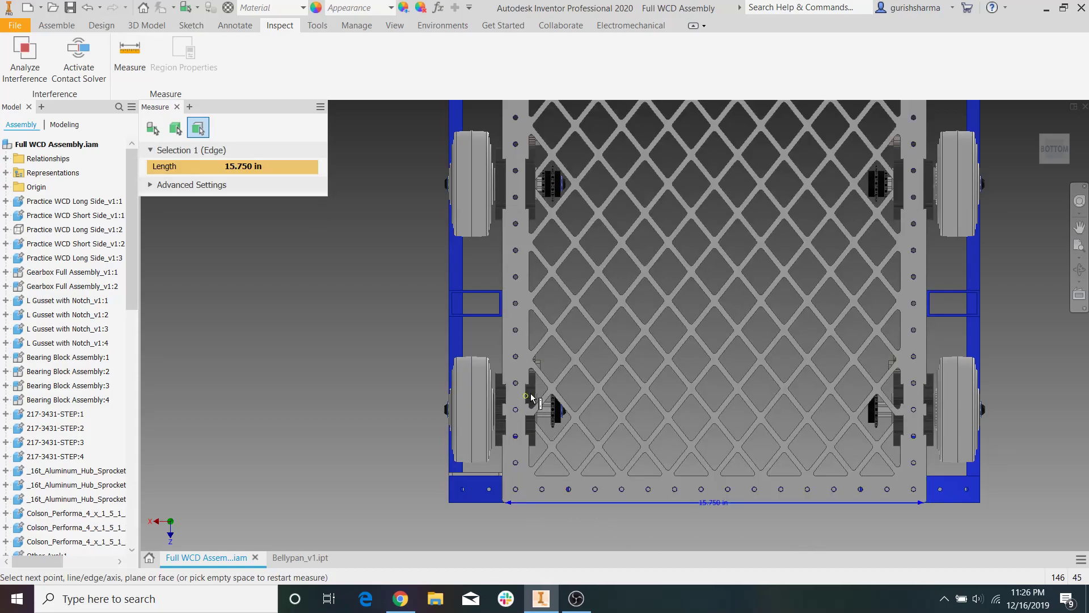
{"action": "scroll", "coordinate": [534, 404], "scroll_direction": "up", "scroll_amount": 5}
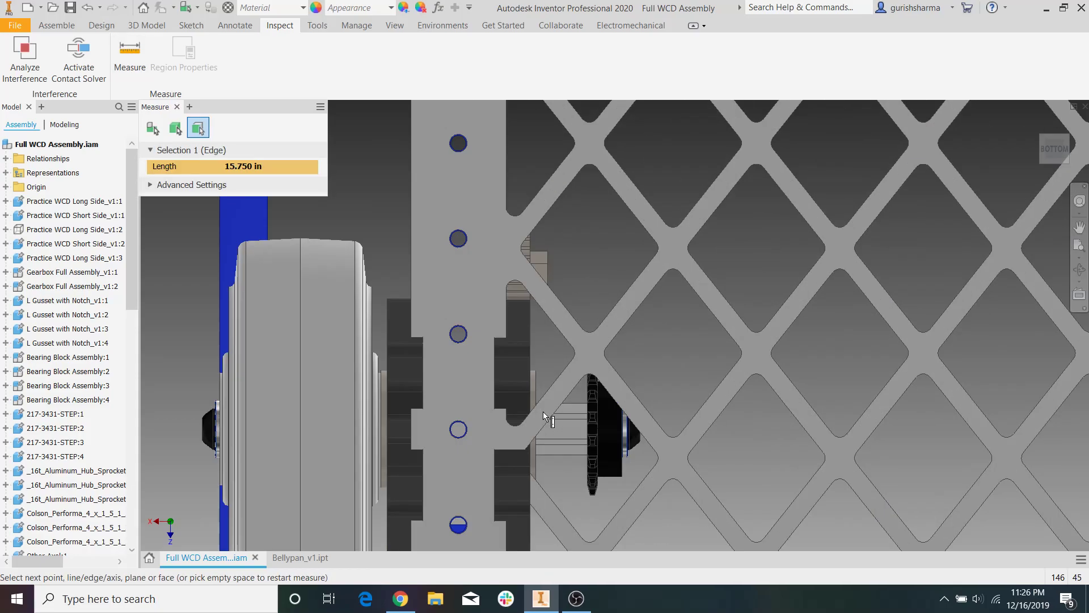
{"action": "left_click", "coordinate": [465, 425]}
{"action": "scroll", "coordinate": [481, 388], "scroll_direction": "down", "scroll_amount": 4}
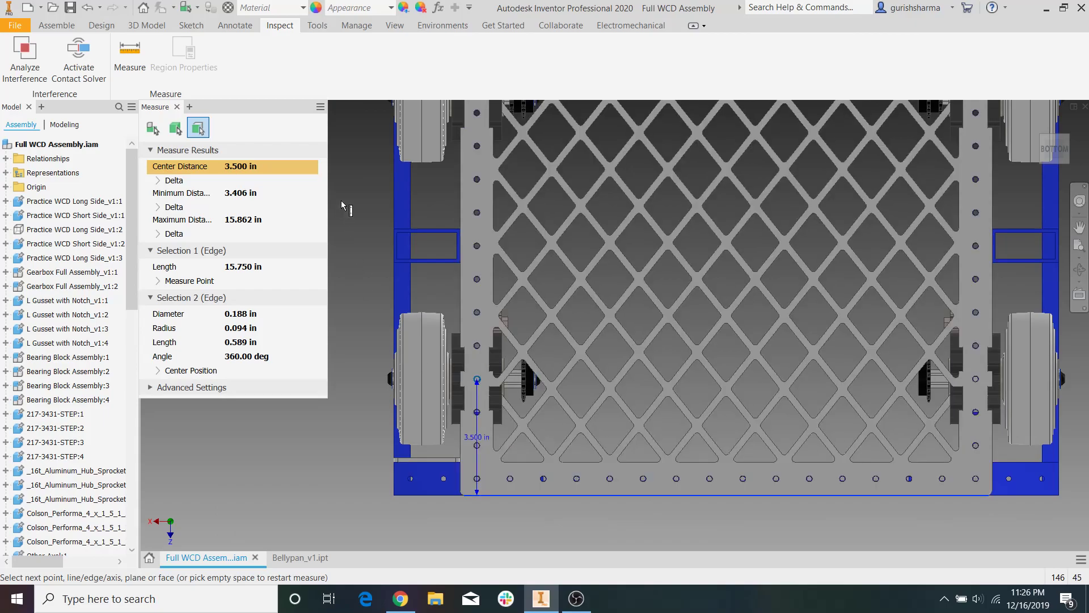
{"action": "key", "text": "Escape"}
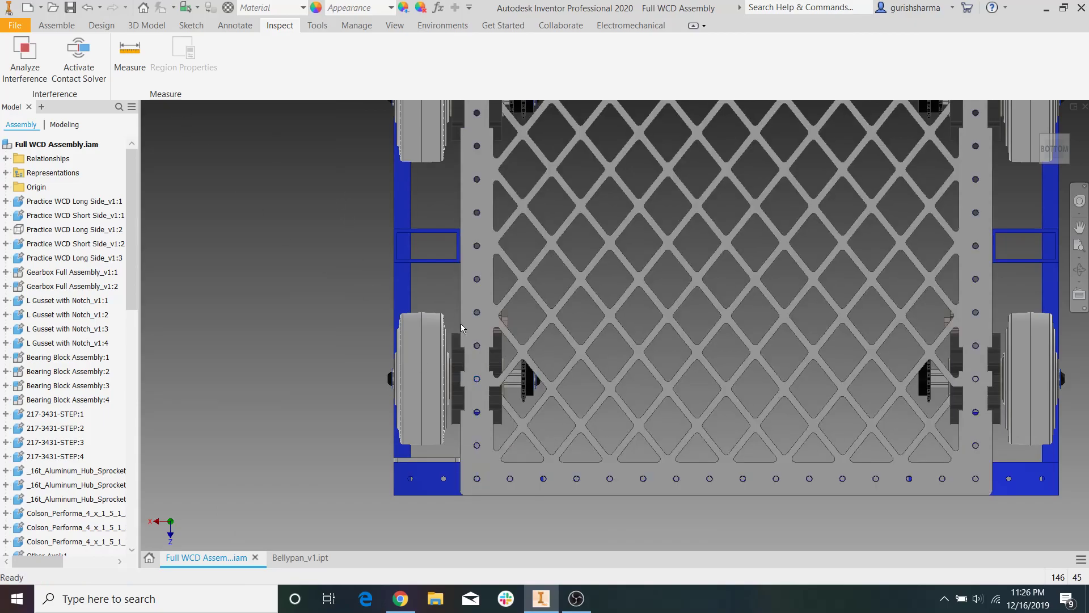
Return to the Bellypan_v1 part and start a new sketch on the pan's front face.
{"action": "scroll", "coordinate": [457, 340], "scroll_direction": "up", "scroll_amount": 3}
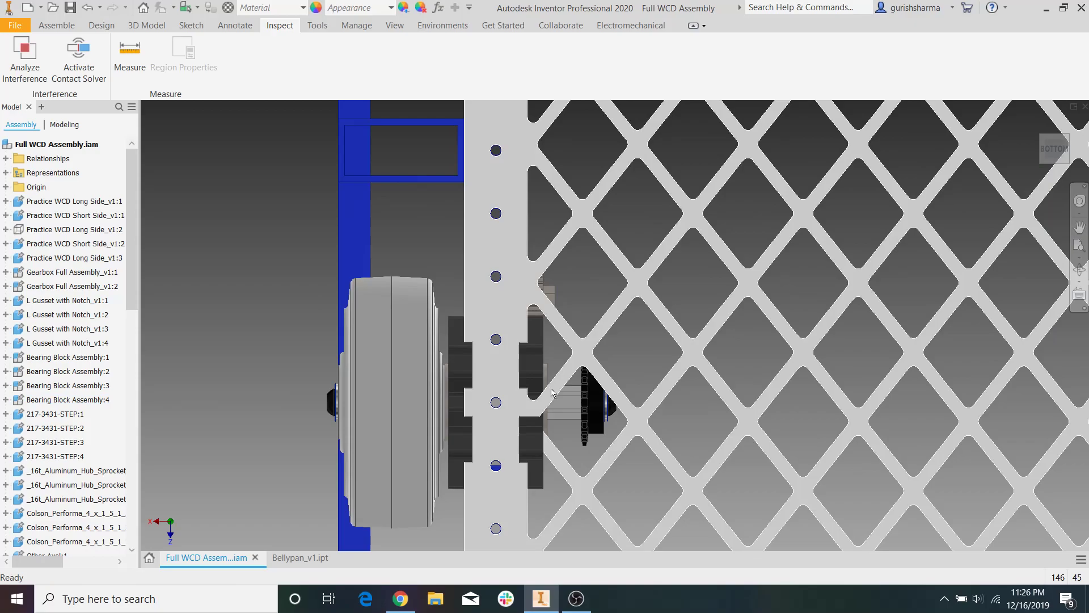
{"action": "scroll", "coordinate": [454, 346], "scroll_direction": "down", "scroll_amount": 3}
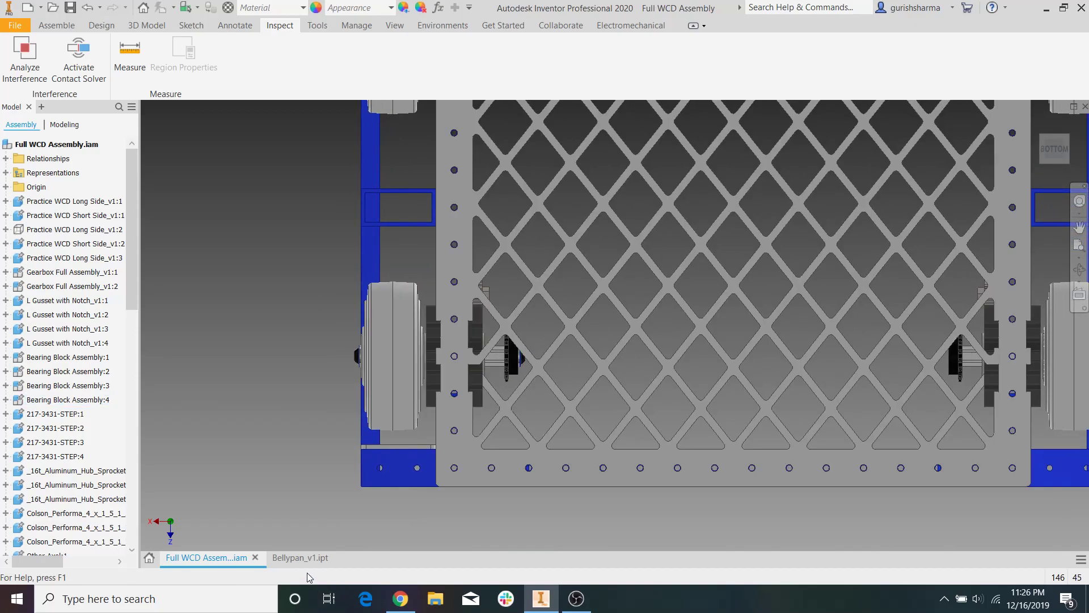
{"action": "left_click", "coordinate": [305, 563]}
{"action": "left_click", "coordinate": [48, 39]}
{"action": "left_click", "coordinate": [519, 319]}
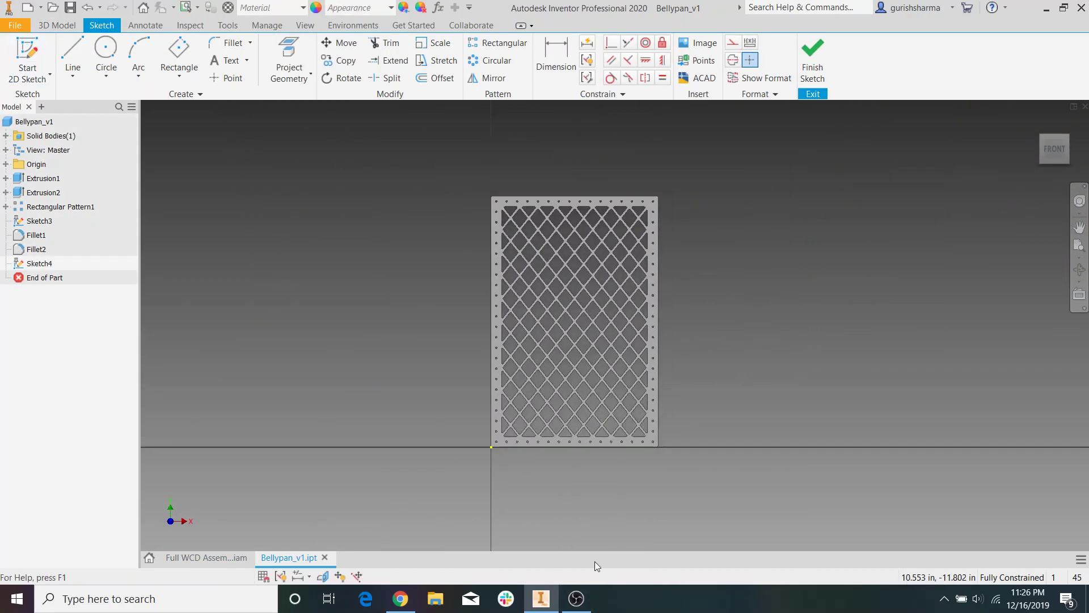
Draw a 1 by 2 in rectangle inward from the pan's long edge, near the short end at the origin.
{"action": "scroll", "coordinate": [522, 437], "scroll_direction": "up", "scroll_amount": 5}
{"action": "left_click", "coordinate": [139, 76]}
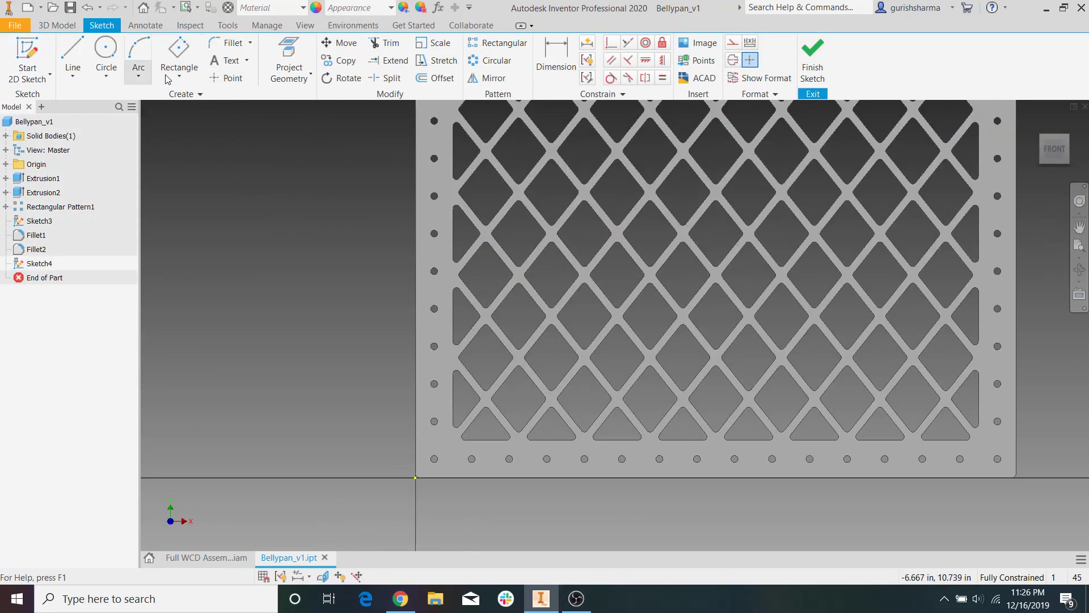
{"action": "left_click", "coordinate": [171, 76]}
{"action": "left_click", "coordinate": [170, 103]}
{"action": "left_click", "coordinate": [415, 318]}
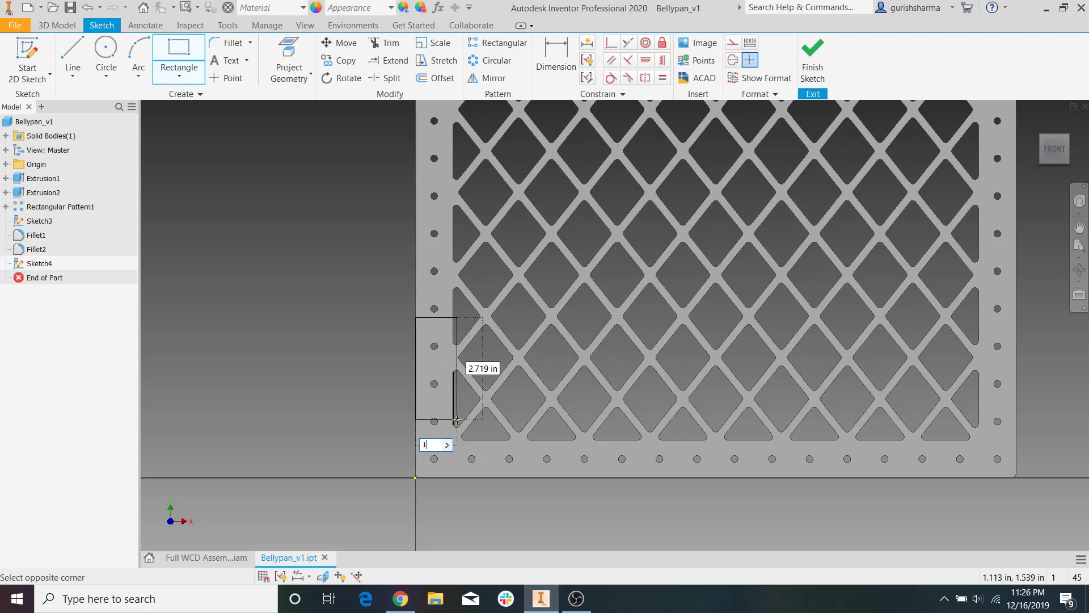
{"action": "key", "text": "Tab"}
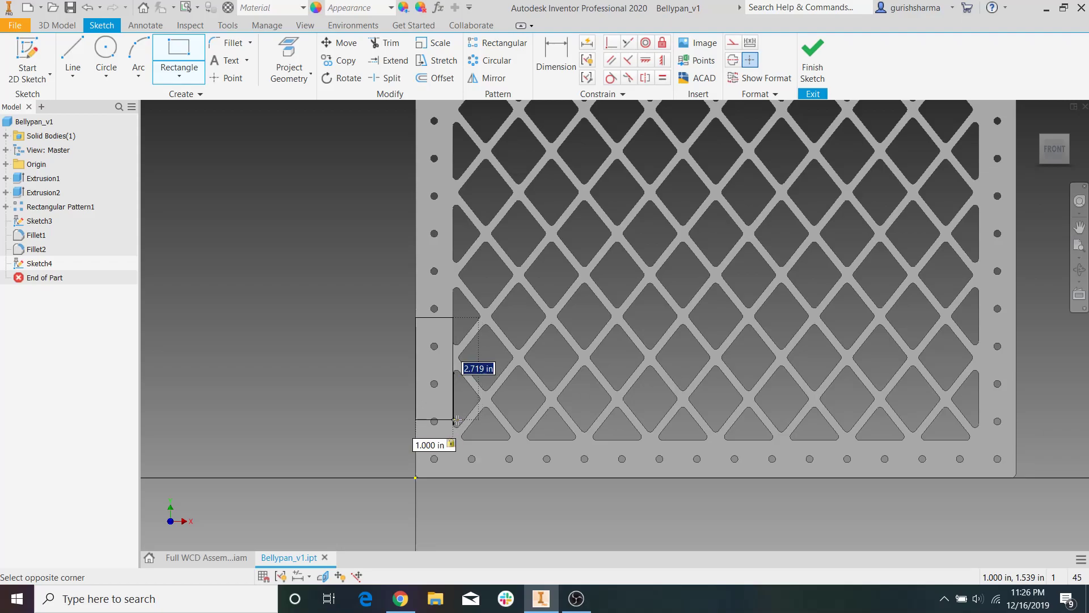
{"action": "type", "text": "2"}
{"action": "key", "text": "Return"}
{"action": "key", "text": "Escape"}
Switch to the Full WCD Assembly and measure the length of the bearing block beneath the pan between its end edges.
{"action": "left_click", "coordinate": [203, 559]}
{"action": "left_click", "coordinate": [130, 54]}
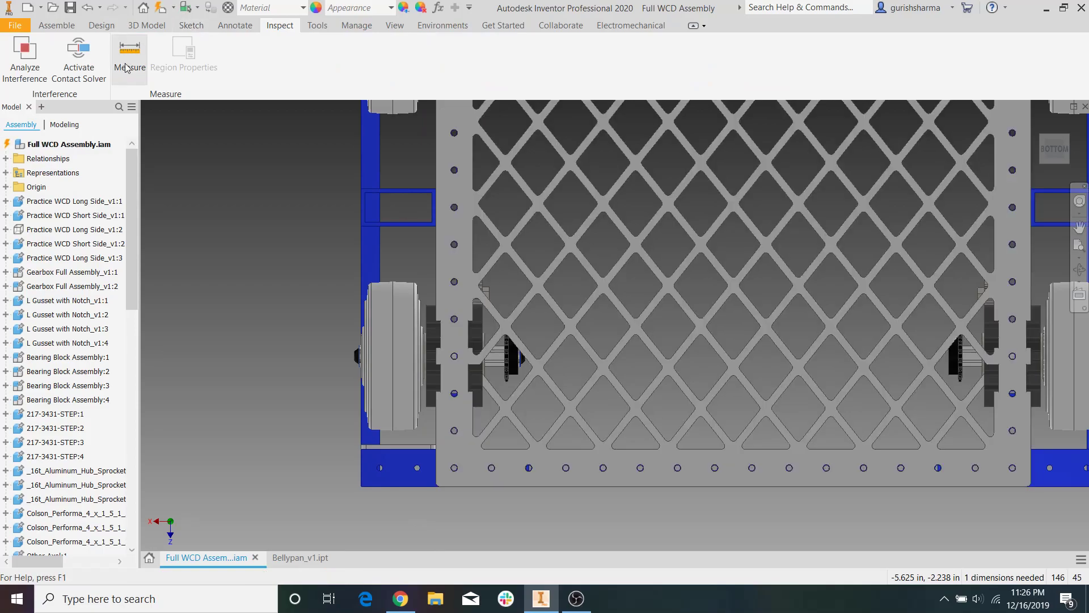
{"action": "scroll", "coordinate": [429, 325], "scroll_direction": "up", "scroll_amount": 5}
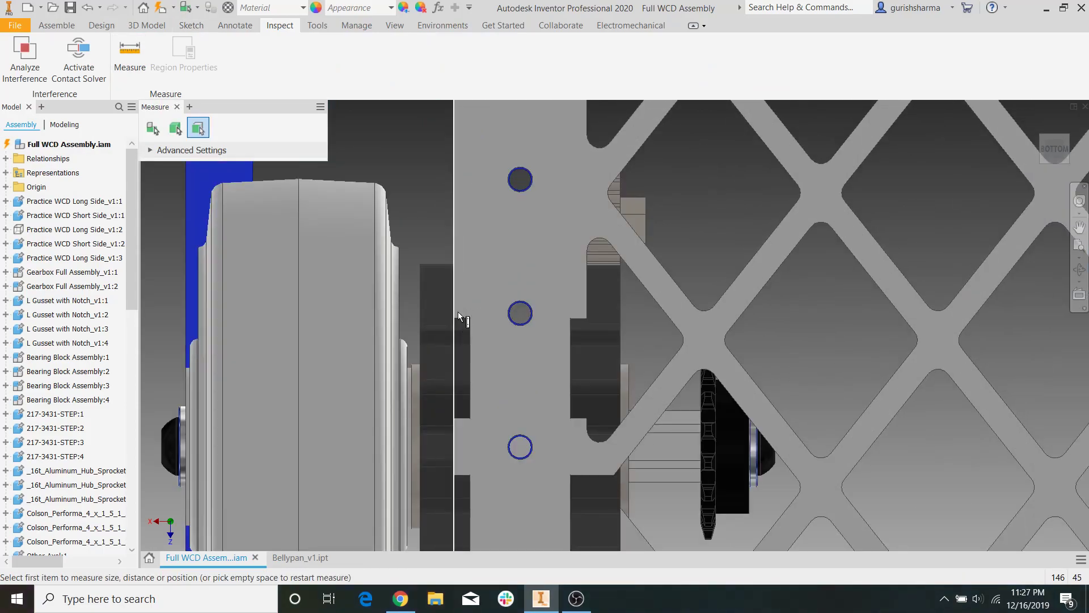
{"action": "left_click", "coordinate": [436, 270]}
{"action": "scroll", "coordinate": [437, 271], "scroll_direction": "down", "scroll_amount": 2}
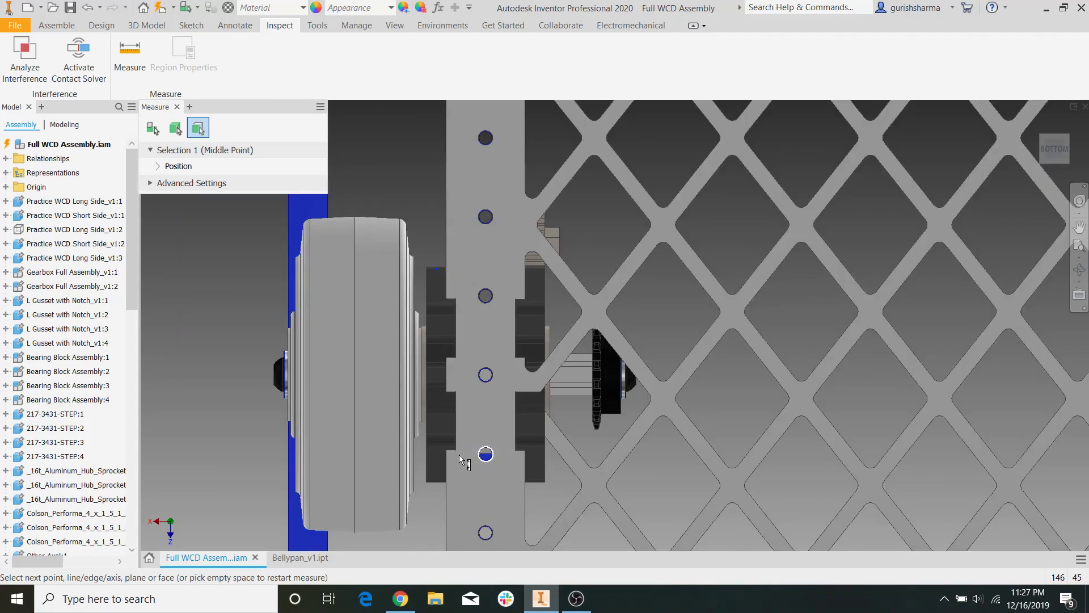
{"action": "left_click", "coordinate": [440, 482]}
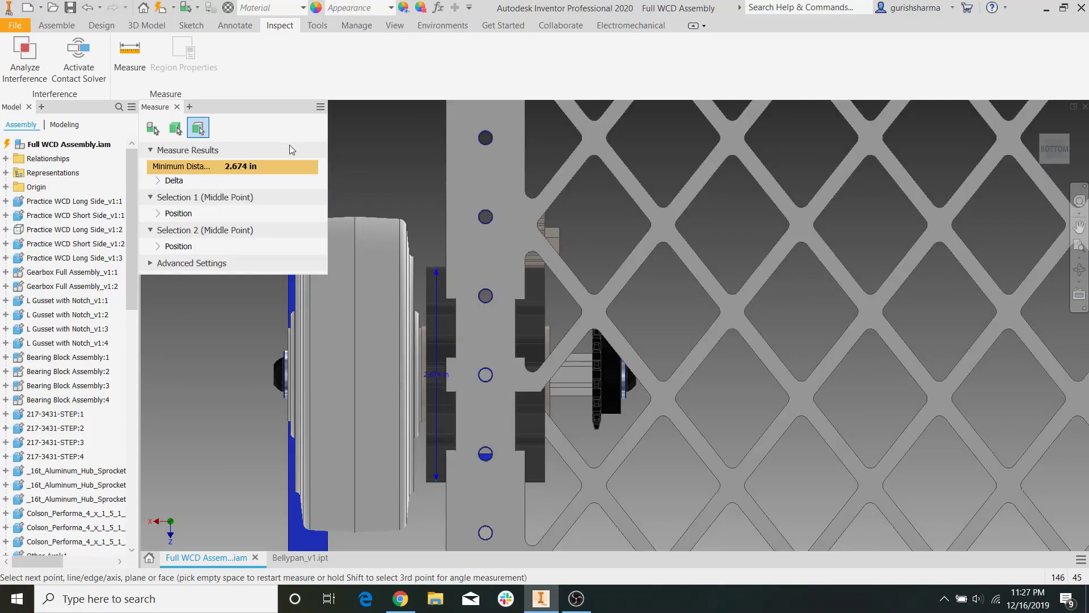
{"action": "key", "text": "Escape"}
Return to the Bellypan_v1 sketch and set the rectangle's length along the pan's edge to 2.4 in.
{"action": "left_click", "coordinate": [300, 558]}
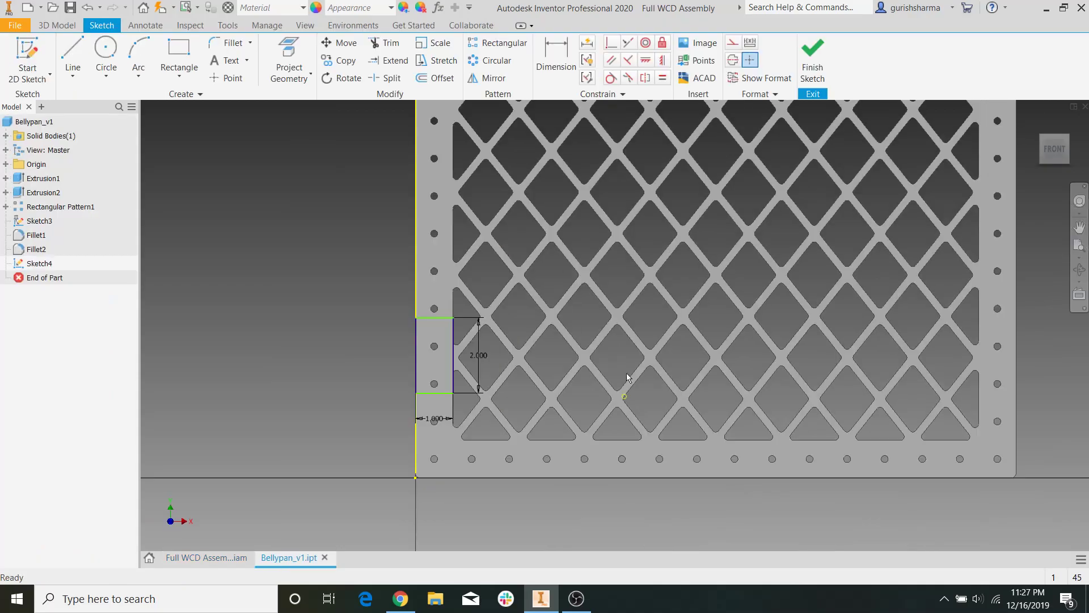
{"action": "double_click", "coordinate": [474, 354]}
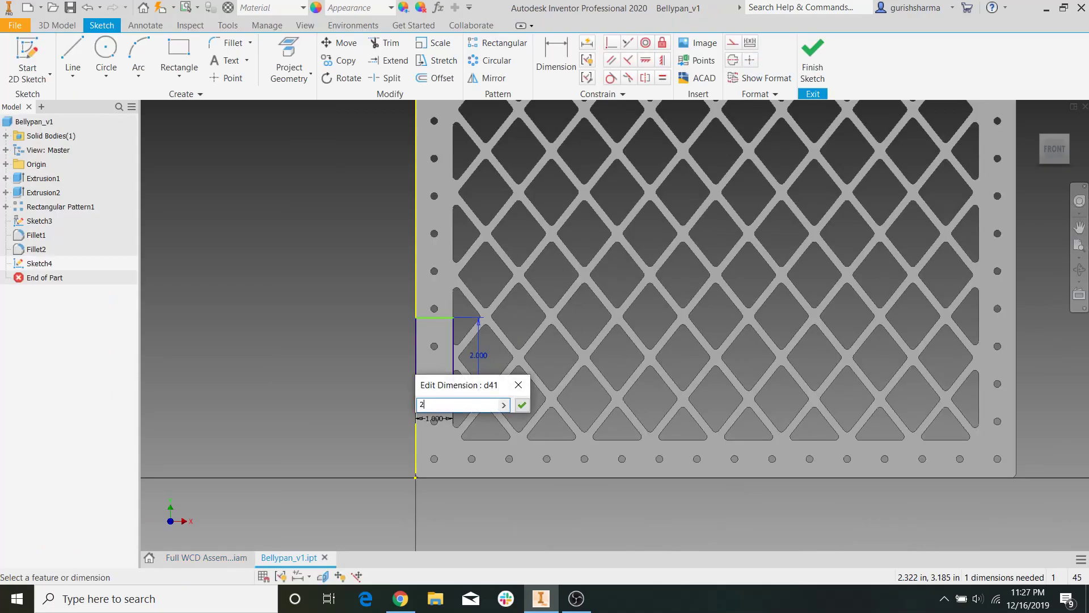
{"action": "type", "text": "2.4"}
{"action": "key", "text": "Return"}
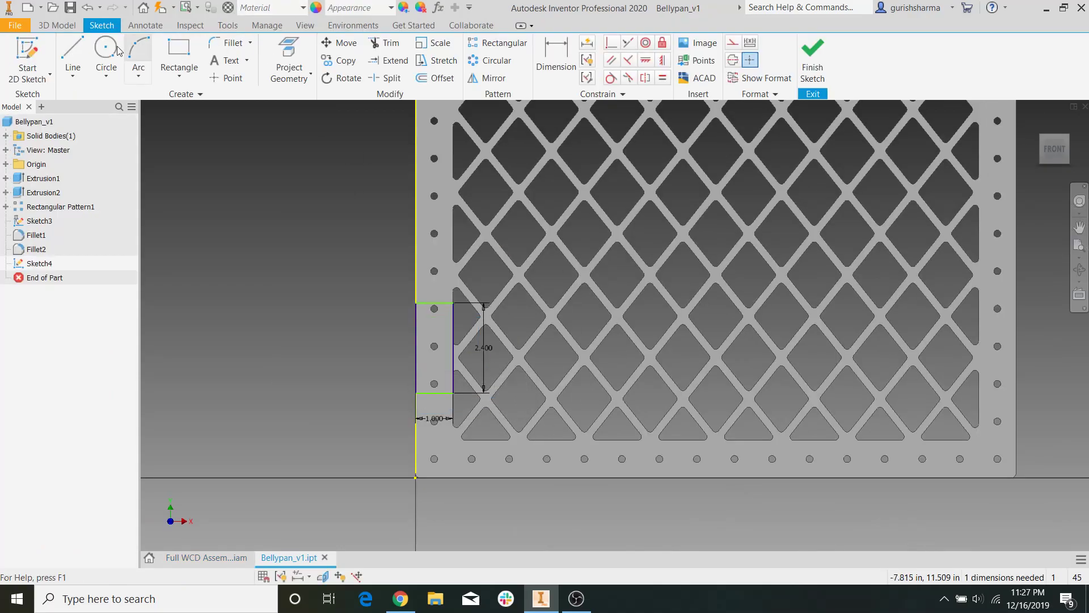
Draw a construction line across the rectangle between the midpoints of its two long sides.
{"action": "left_click", "coordinate": [83, 63]}
{"action": "left_click", "coordinate": [415, 347]}
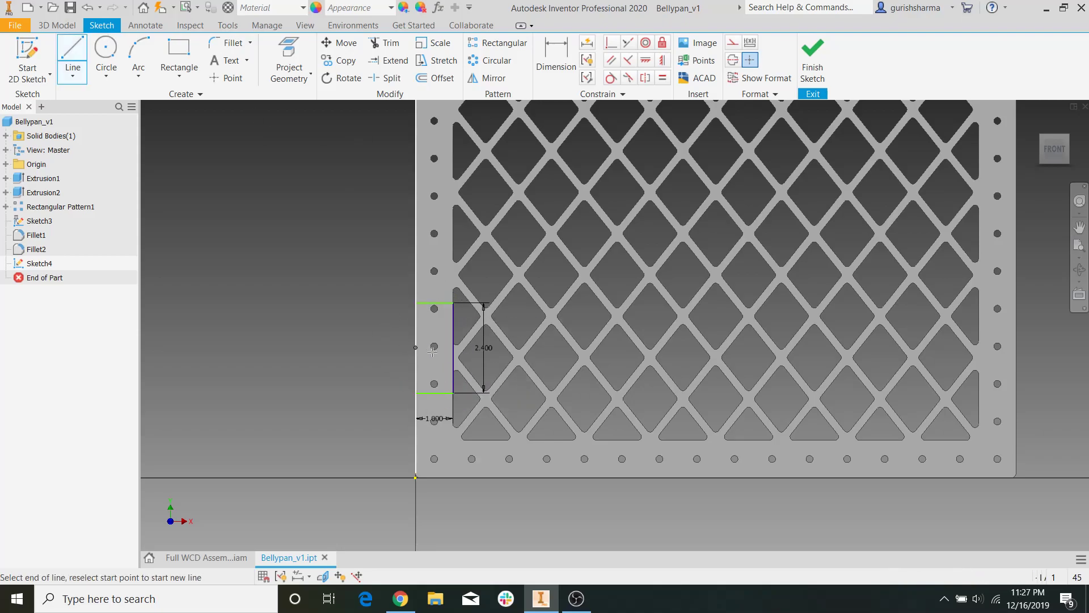
{"action": "left_click", "coordinate": [452, 346]}
{"action": "key", "text": "Escape"}
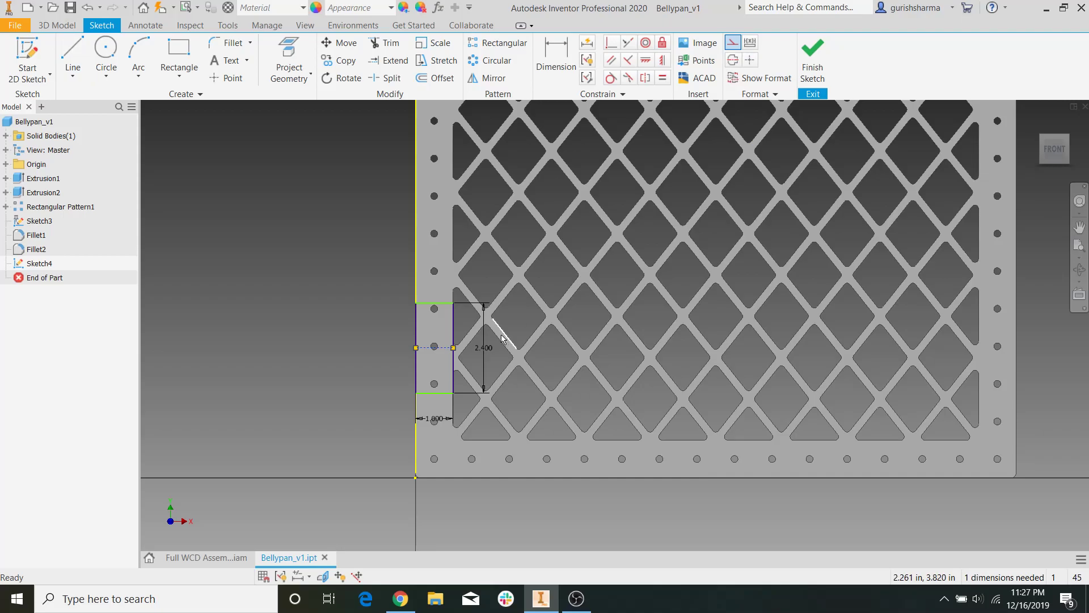
Dimension the rectangle's construction centerline 3.5 in from the pan's short edge at the origin.
{"action": "key", "text": "d"}
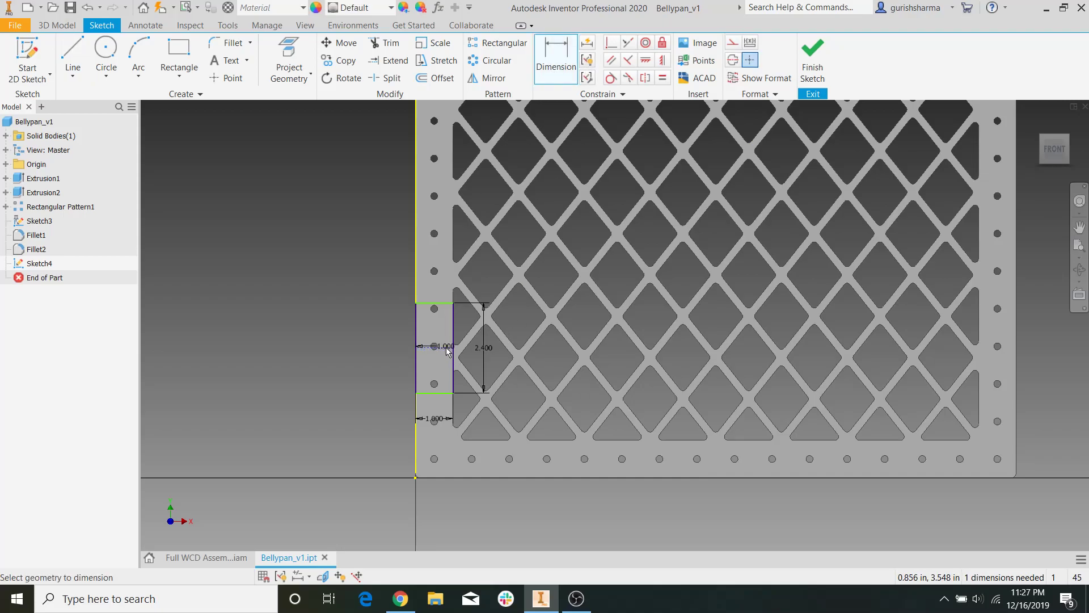
{"action": "left_click", "coordinate": [447, 347]}
{"action": "left_click", "coordinate": [452, 477]}
{"action": "left_click", "coordinate": [454, 462]}
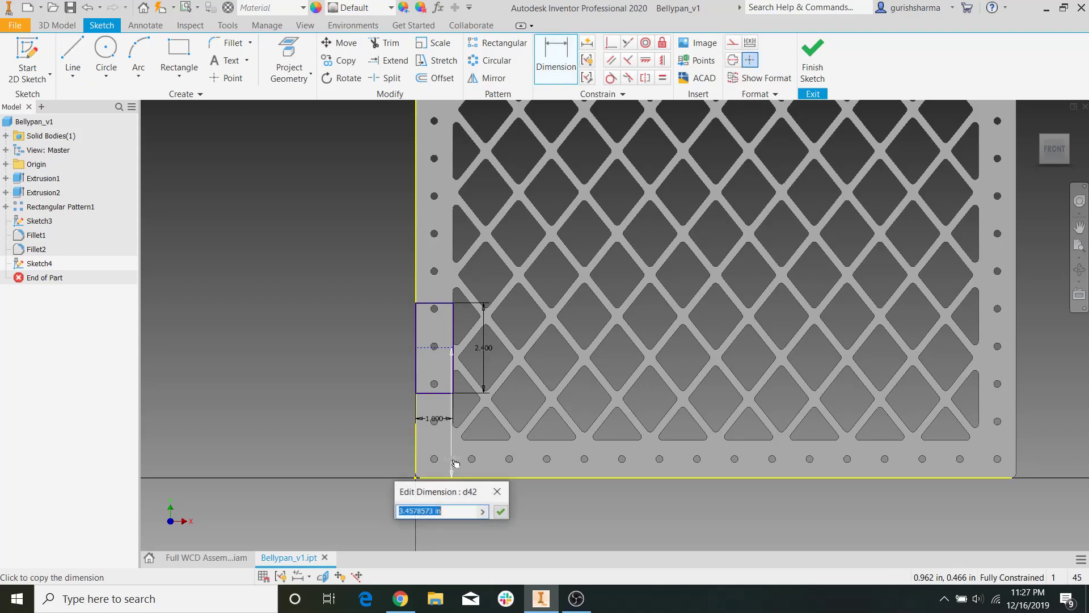
{"action": "type", "text": "3.5"}
{"action": "key", "text": "Return"}
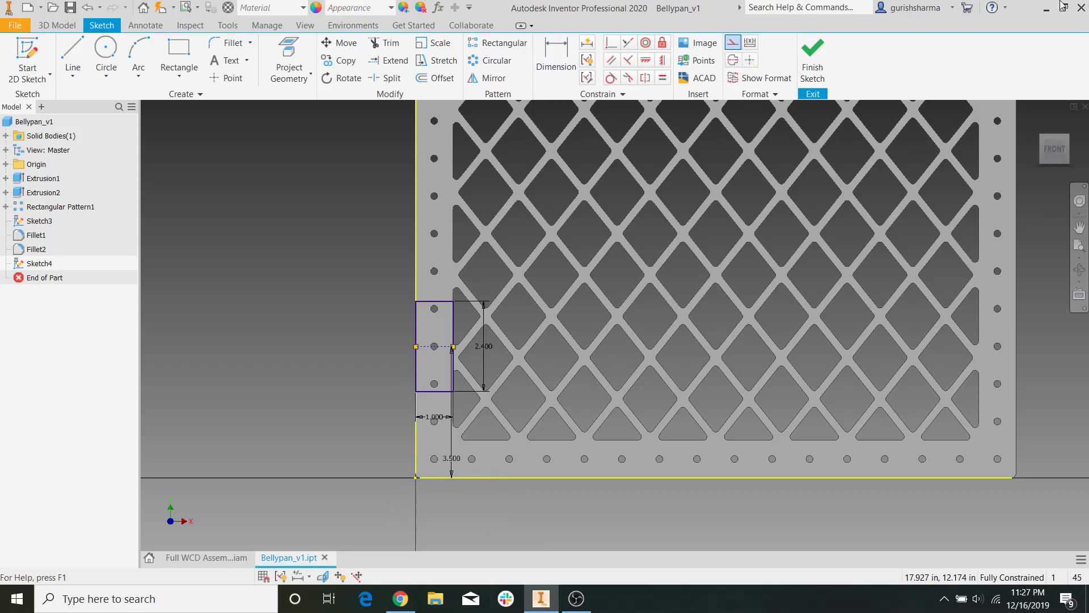
Finish the sketch and cut the rectangle through the pan with Extrude, ending at the pan's opposite face.
{"action": "left_click", "coordinate": [813, 72]}
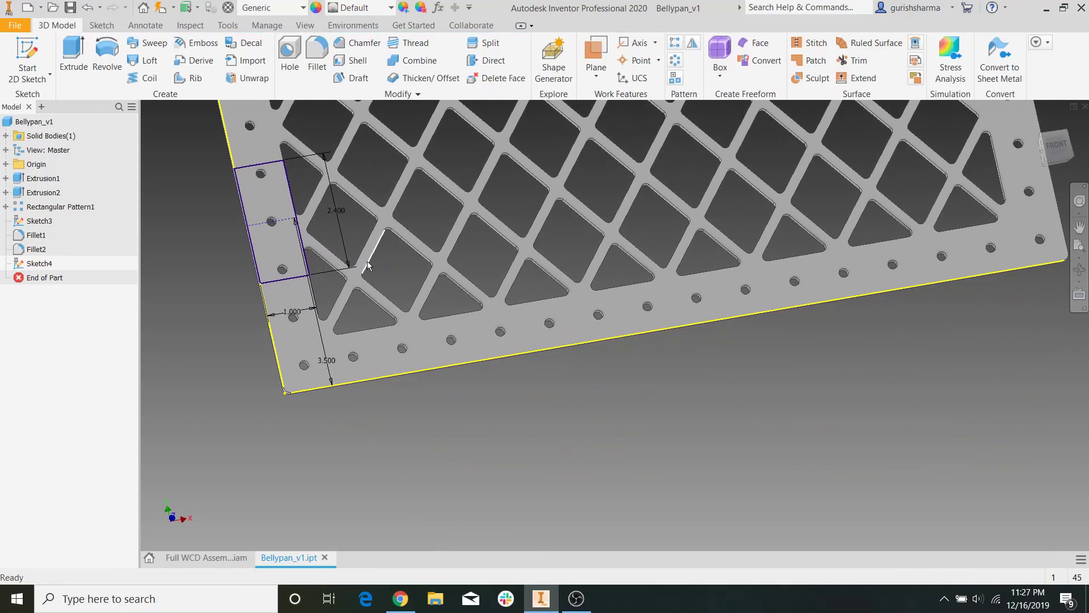
{"action": "left_click", "coordinate": [73, 56]}
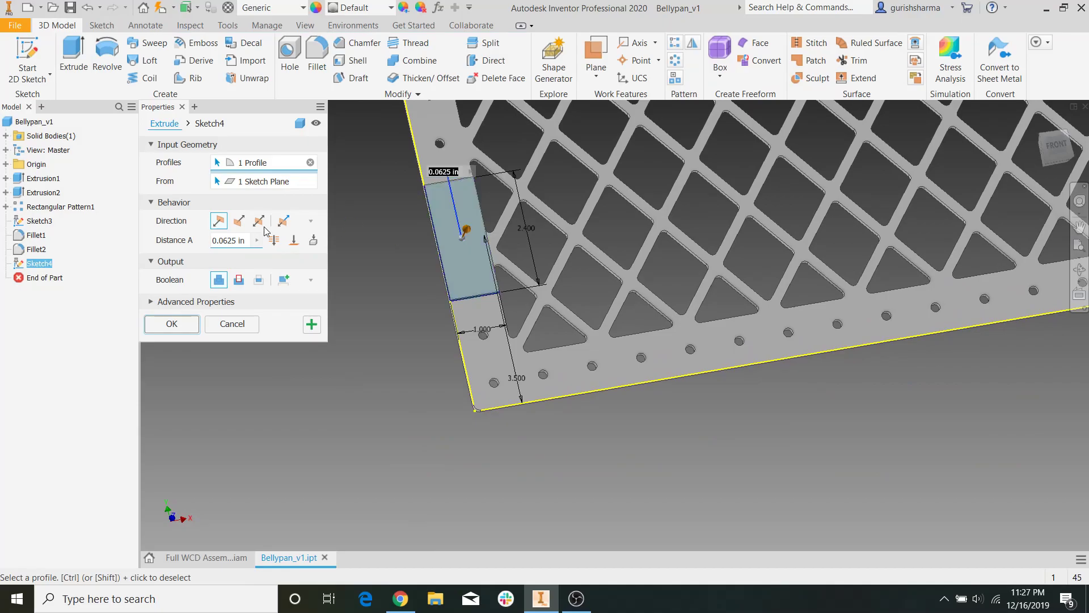
{"action": "left_click", "coordinate": [238, 225]}
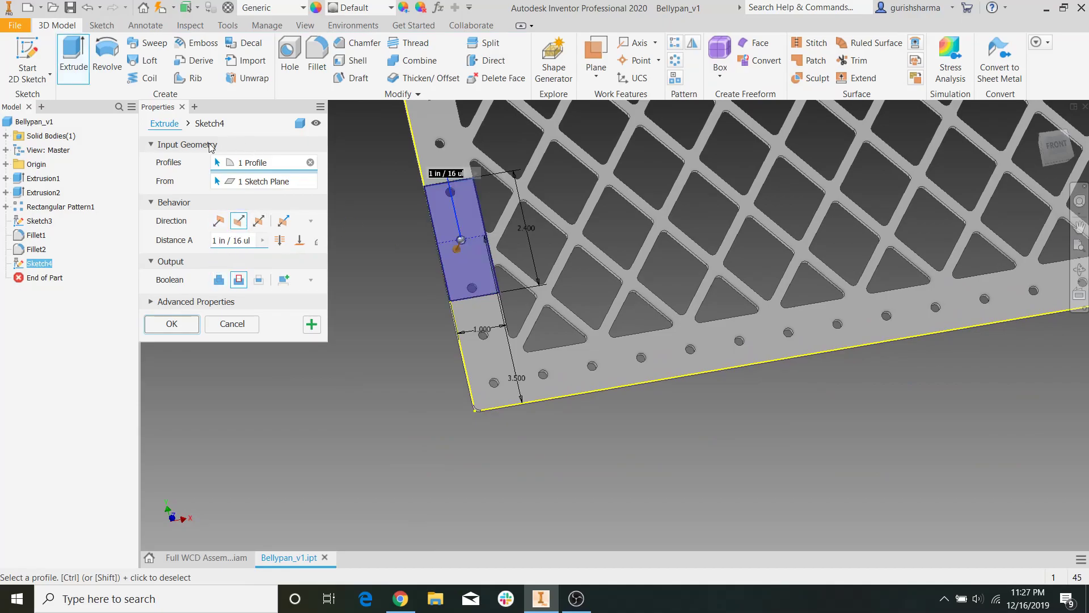
{"action": "left_click", "coordinate": [299, 240]}
{"action": "middle_click_drag", "start_coordinate": [511, 284], "coordinate": [669, 232], "text": "shift"}
{"action": "left_click", "coordinate": [632, 228]}
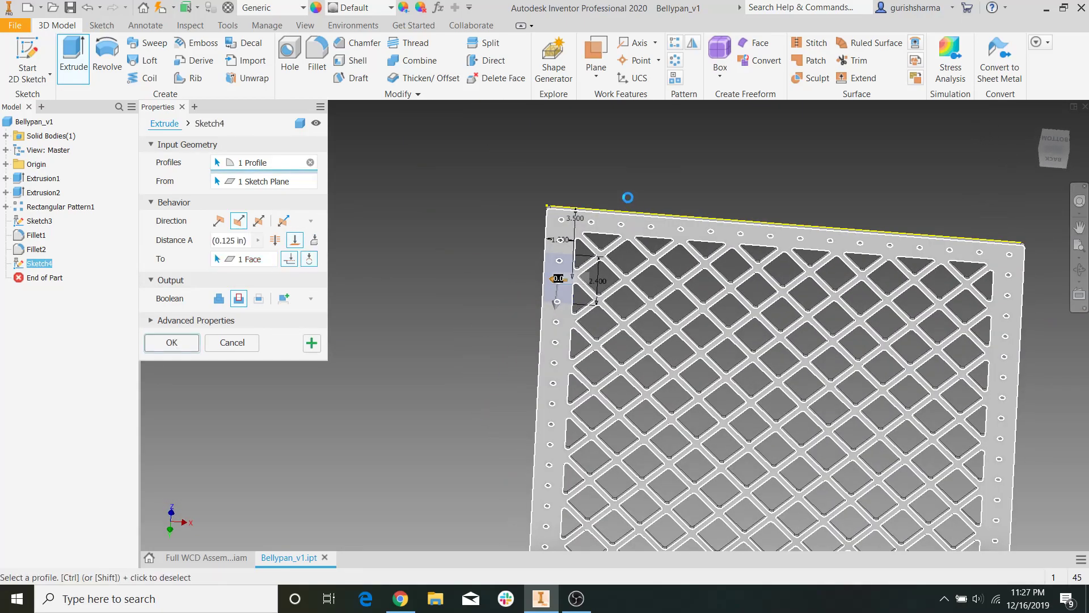
{"action": "middle_click_drag", "start_coordinate": [586, 192], "coordinate": [670, 295], "text": "shift"}
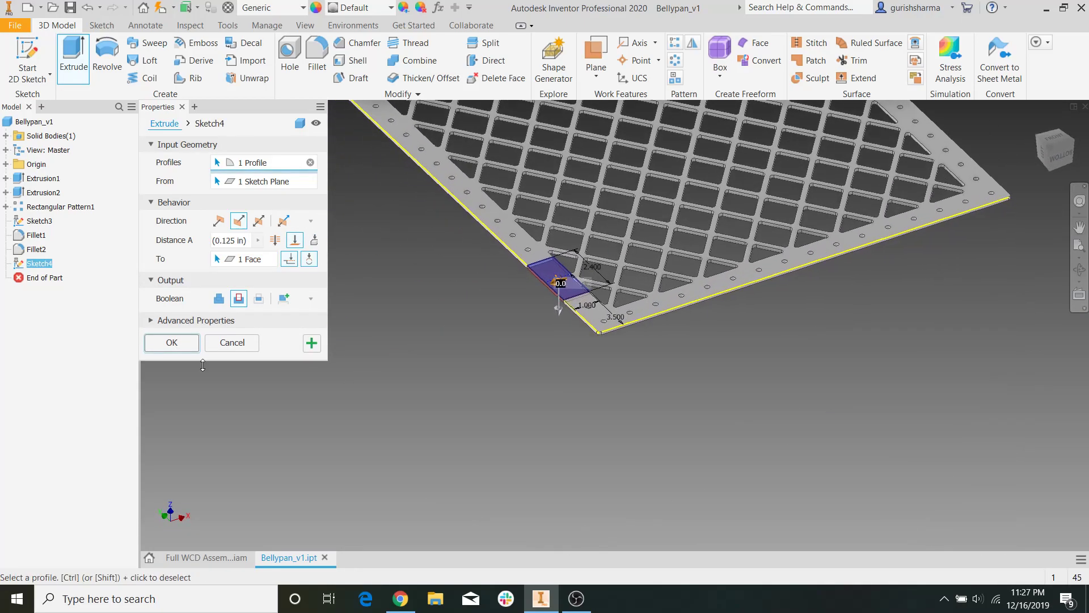
{"action": "left_click", "coordinate": [173, 343]}
Switch to the Full WCD Assembly and check from below where the new notch sits relative to the bearing blocks.
{"action": "left_click", "coordinate": [221, 558]}
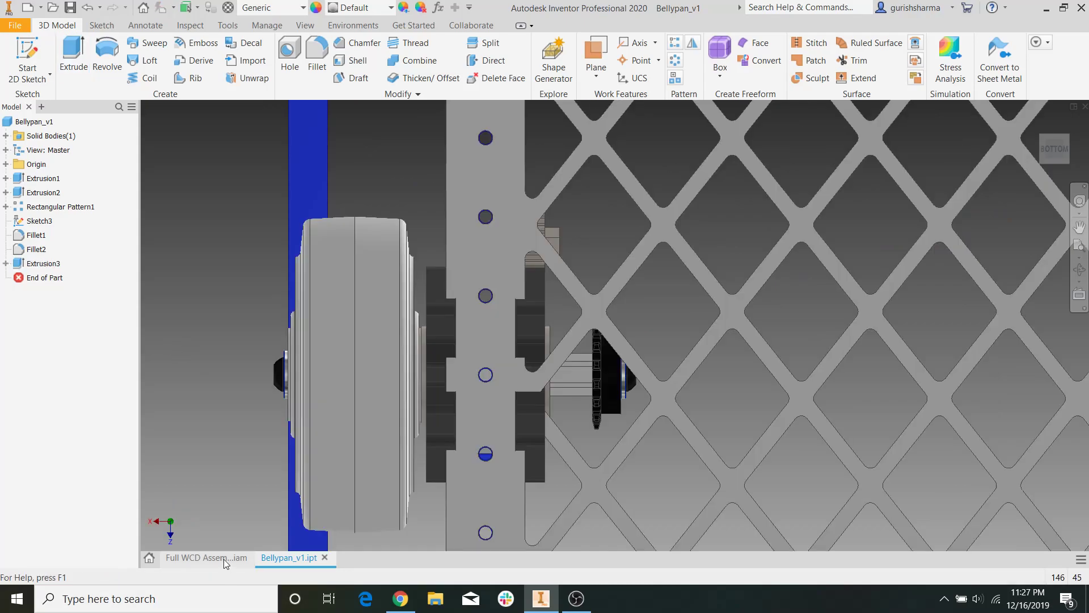
{"action": "scroll", "coordinate": [406, 385], "scroll_direction": "down", "scroll_amount": 10}
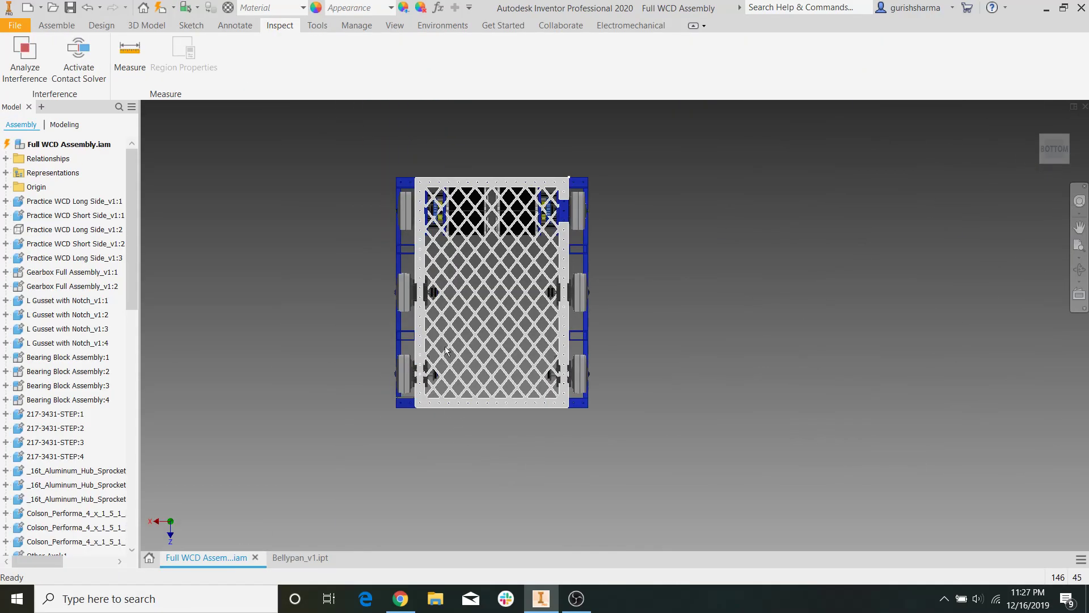
{"action": "scroll", "coordinate": [442, 355], "scroll_direction": "up", "scroll_amount": 4}
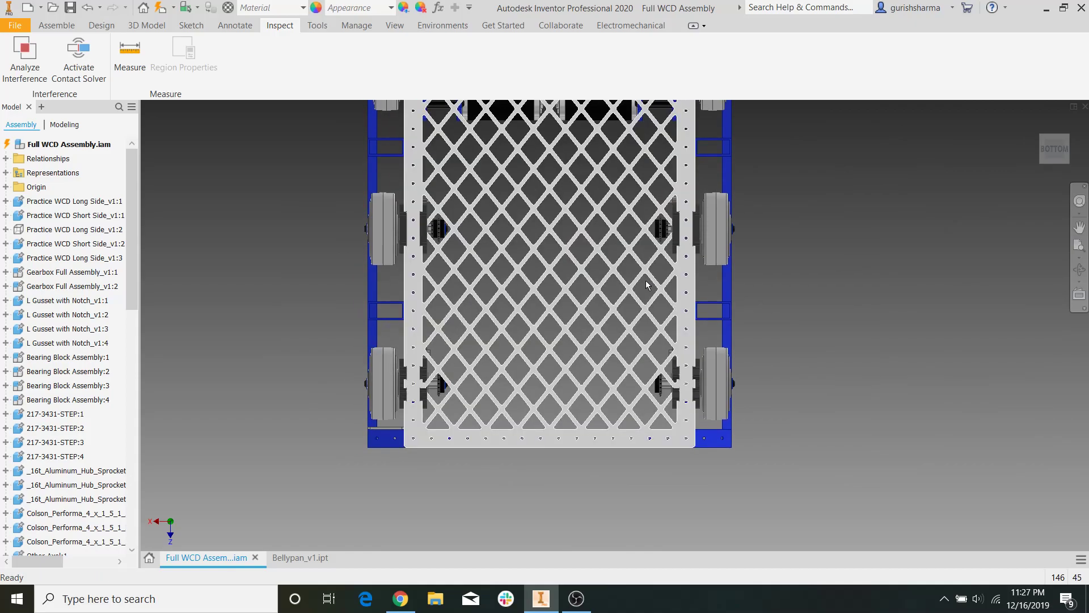
{"action": "middle_click_drag", "start_coordinate": [687, 277], "coordinate": [717, 369]}
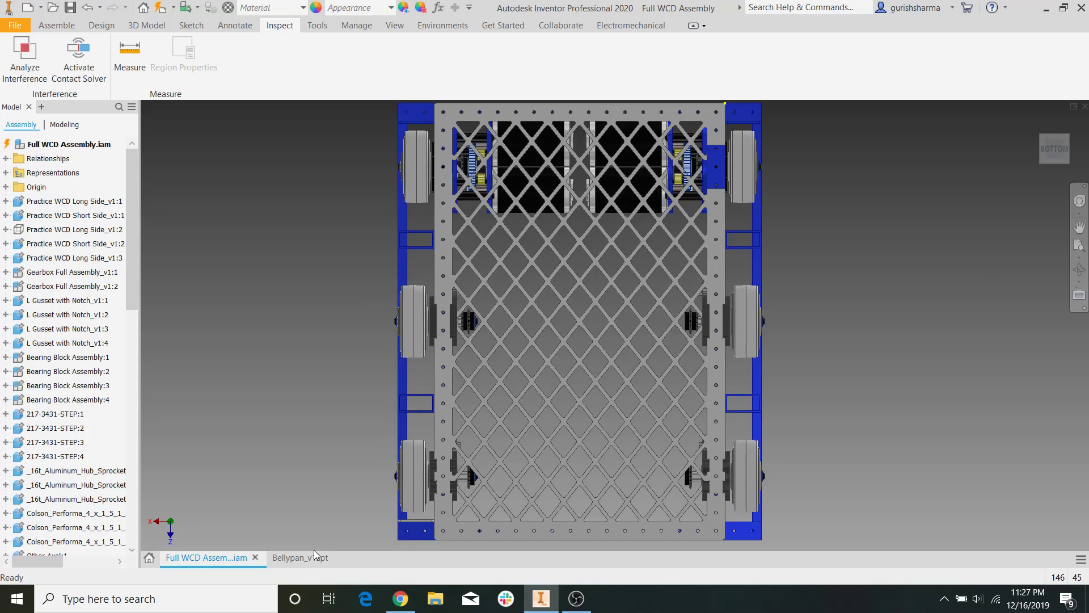
Reopen the notch cut's sketch in Bellypan_v1 and remove the 3.5 in dimension to the short edge at the origin.
{"action": "left_click", "coordinate": [298, 558]}
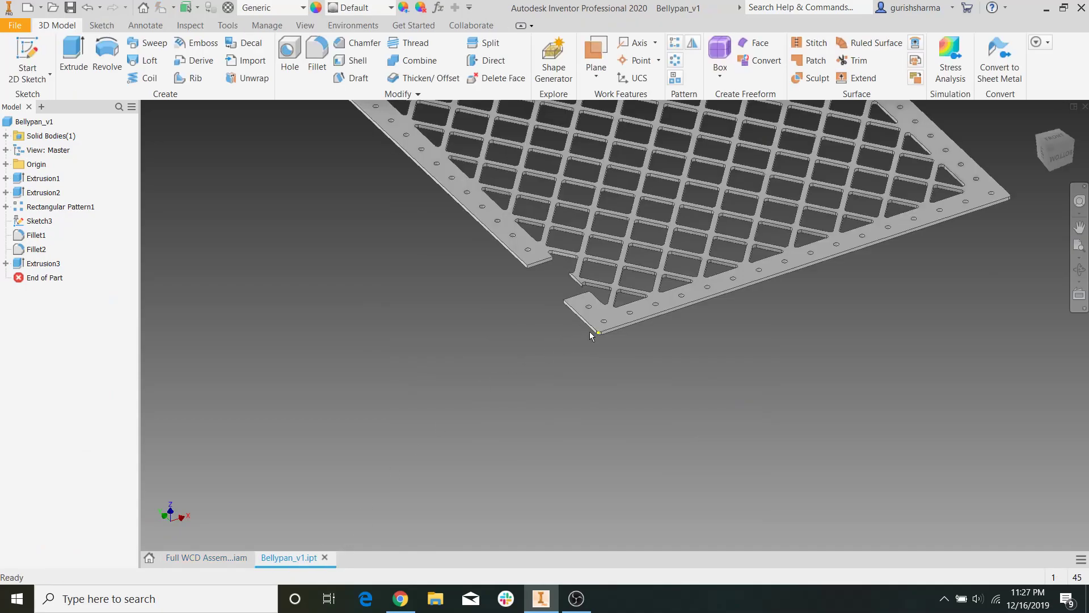
{"action": "scroll", "coordinate": [590, 336], "scroll_direction": "down", "scroll_amount": 4}
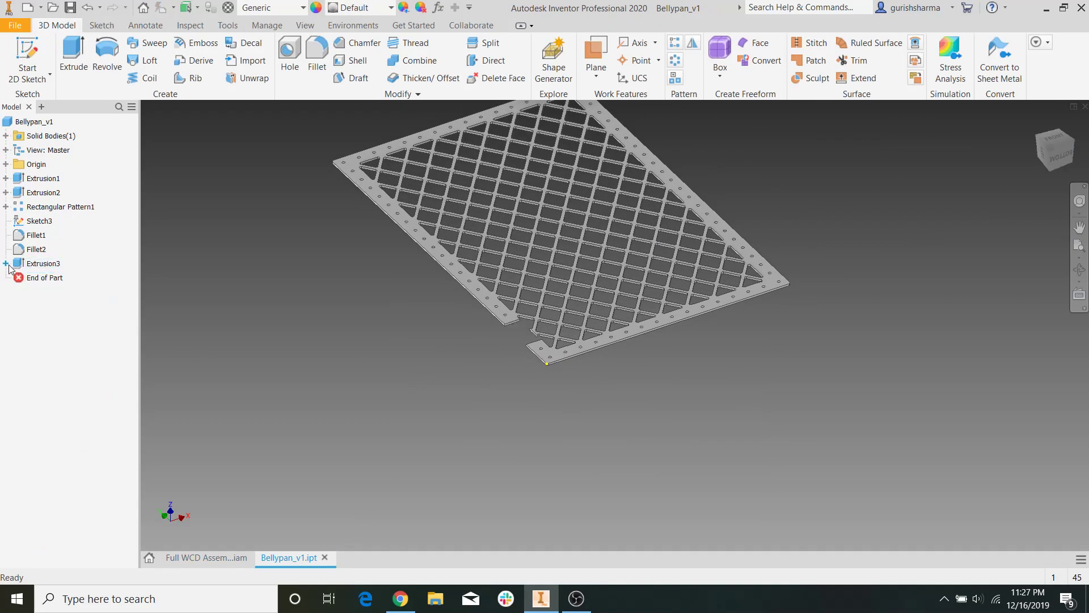
{"action": "double_click", "coordinate": [48, 277]}
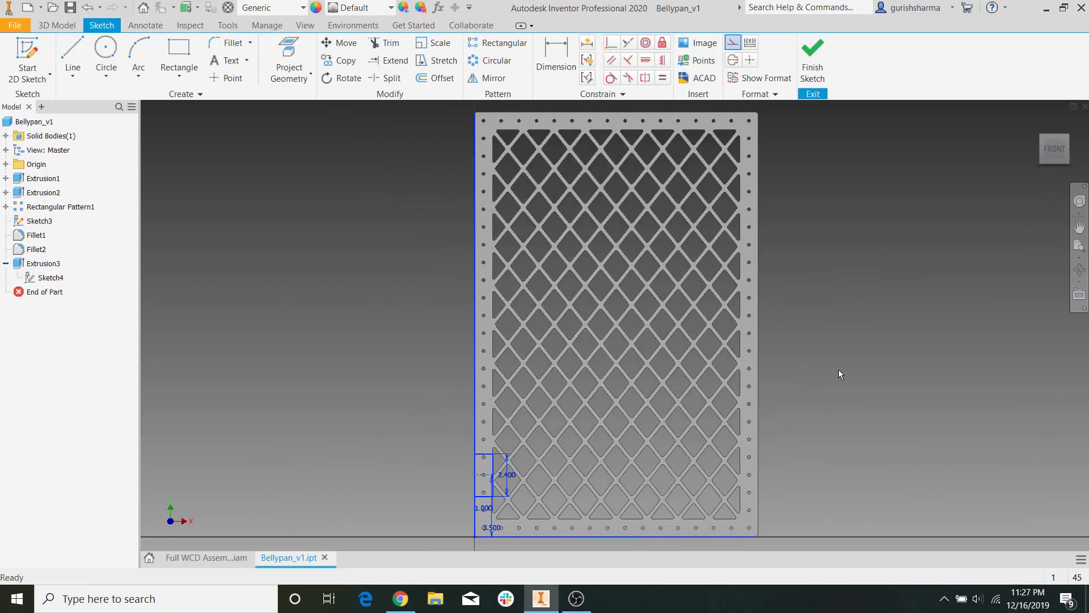
{"action": "left_click", "coordinate": [1081, 135]}
{"action": "left_click", "coordinate": [1080, 135]}
{"action": "scroll", "coordinate": [726, 150], "scroll_direction": "up", "scroll_amount": 3}
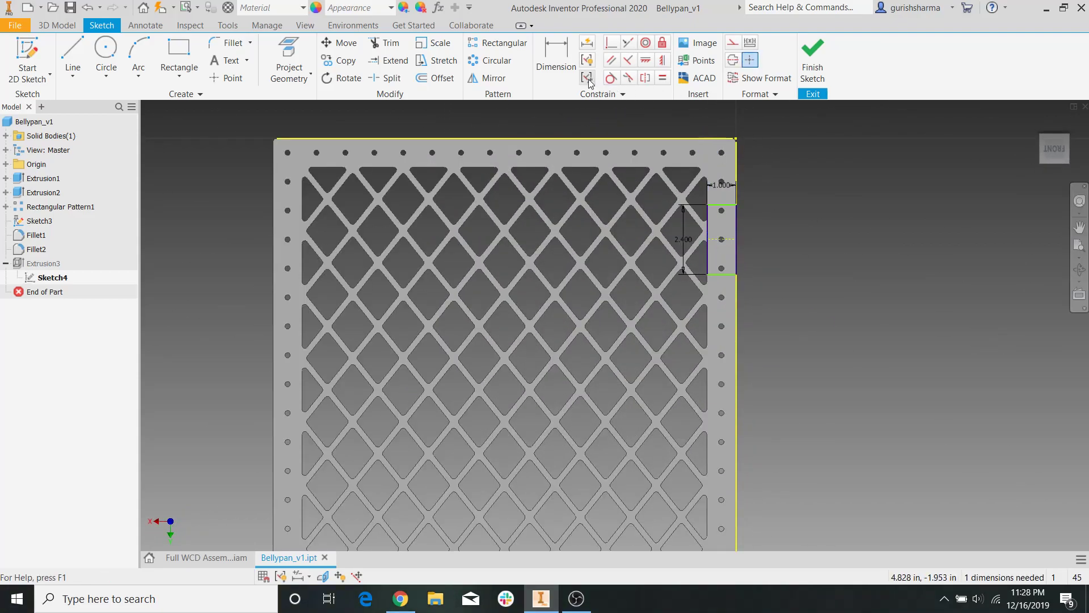
Dimension the notch rectangle's nearest edge 3.5 in from the pan's opposite short edge and finish the sketch.
{"action": "left_click", "coordinate": [542, 69]}
{"action": "scroll", "coordinate": [734, 243], "scroll_direction": "down", "scroll_amount": 5}
{"action": "scroll", "coordinate": [729, 454], "scroll_direction": "up", "scroll_amount": 5}
{"action": "left_click", "coordinate": [729, 459]}
{"action": "type", "text": "3."}
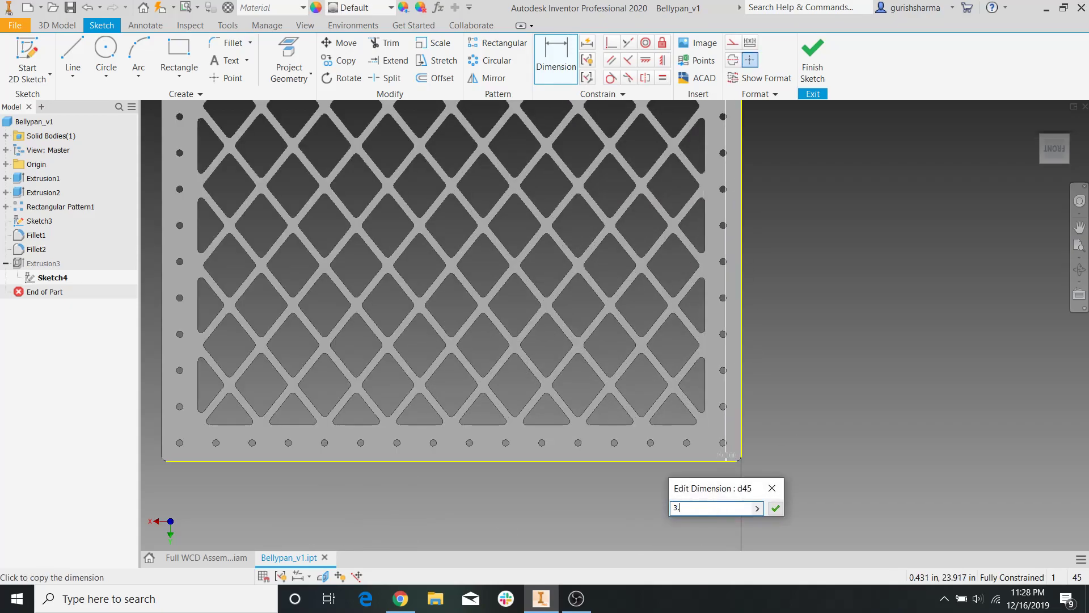
{"action": "type", "text": "5"}
{"action": "key", "text": "Return"}
{"action": "left_click", "coordinate": [813, 56]}
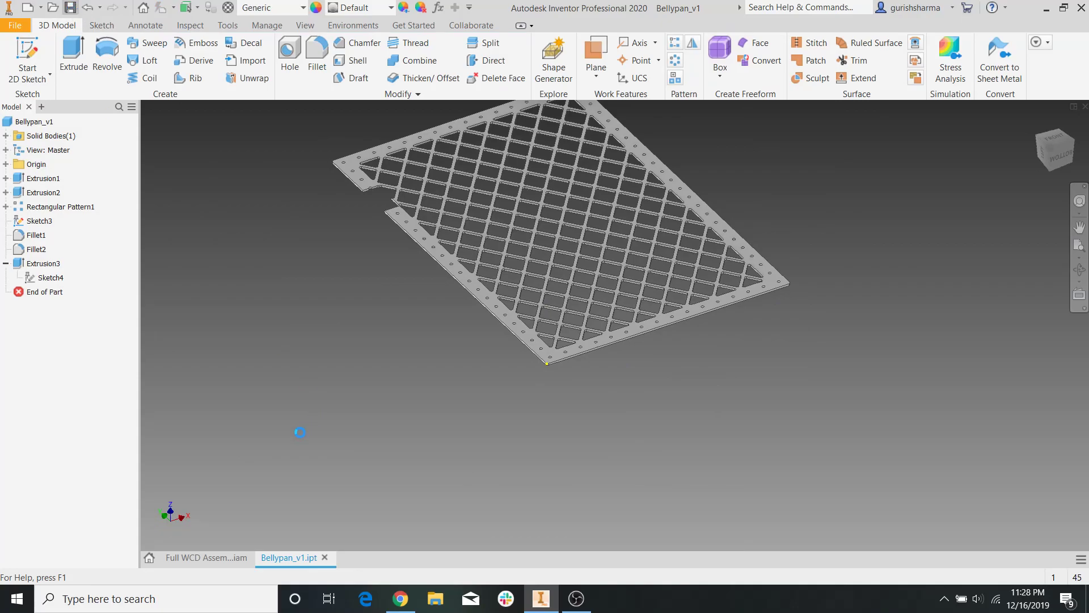
Return to the Full WCD Assembly and examine the relocated notch's alignment with the corner bearing block.
{"action": "left_click", "coordinate": [217, 561]}
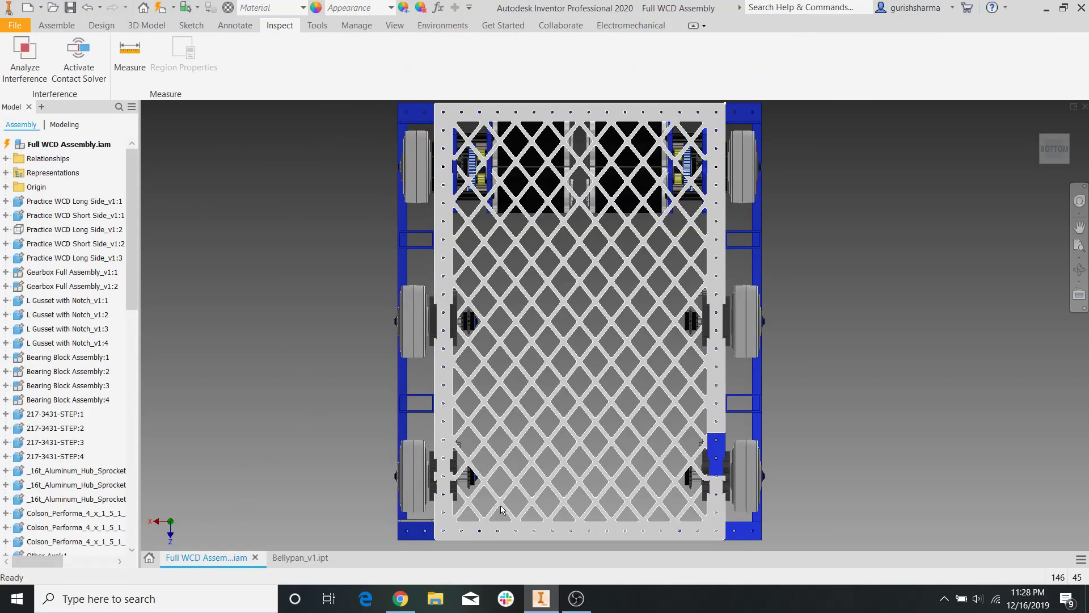
{"action": "scroll", "coordinate": [705, 379], "scroll_direction": "up", "scroll_amount": 5}
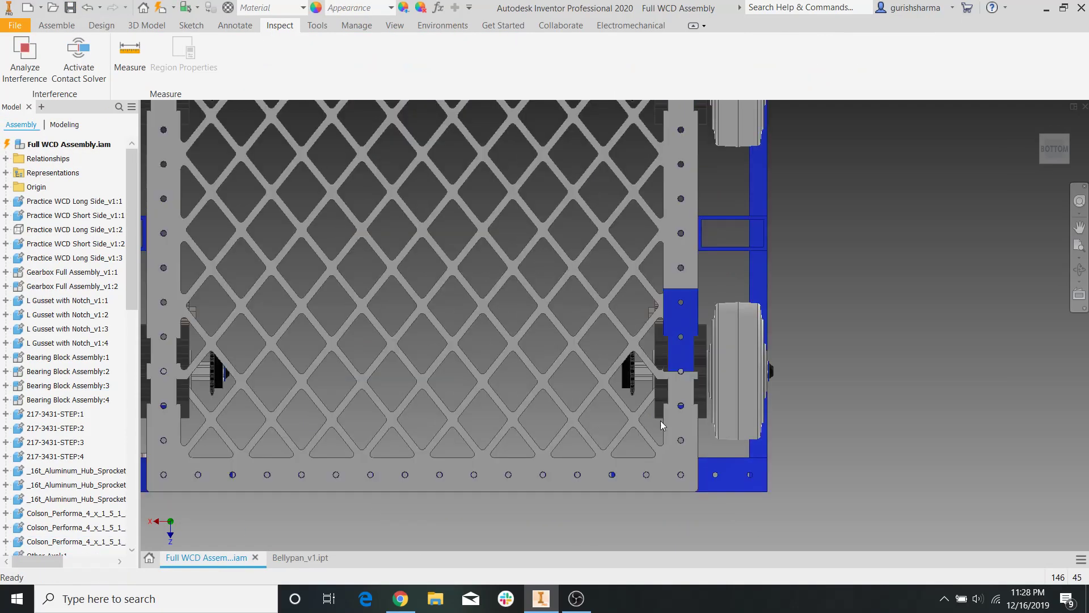
{"action": "scroll", "coordinate": [660, 420], "scroll_direction": "up", "scroll_amount": 3}
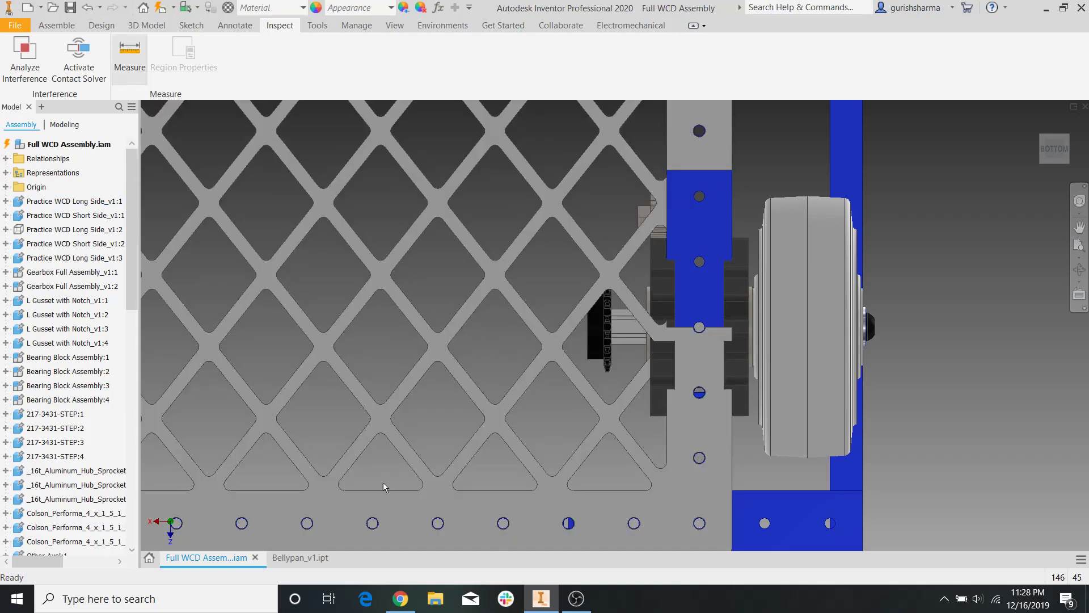
Reopen the notch cut's sketch in Bellypan_v1 and delete the 3.5 in dimension between the notch rectangle's edge and the pan's short edge.
{"action": "left_click", "coordinate": [299, 558]}
{"action": "double_click", "coordinate": [51, 277]}
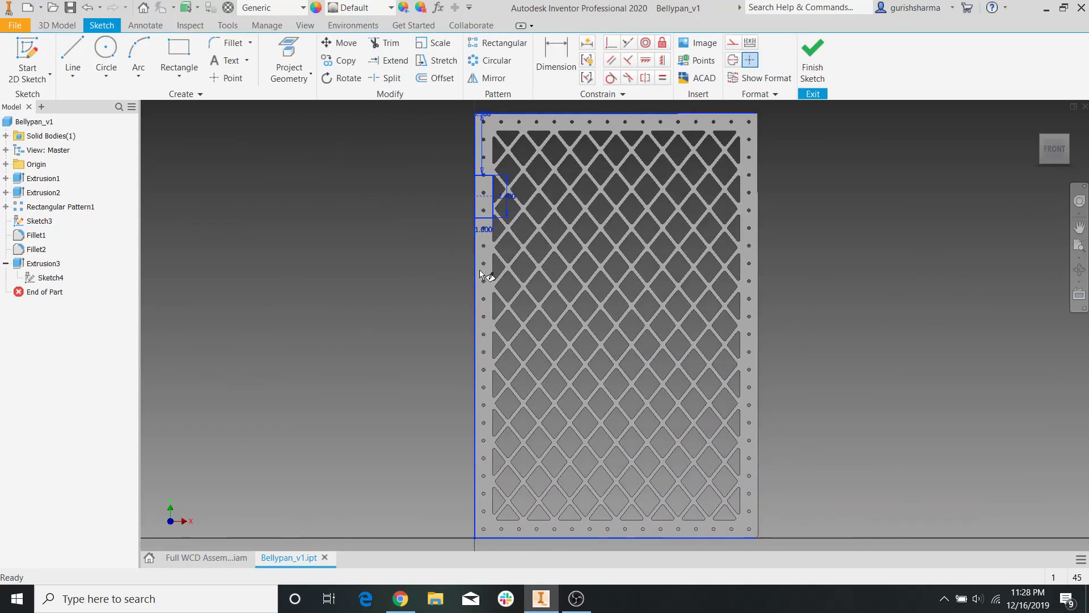
{"action": "left_click", "coordinate": [500, 200]}
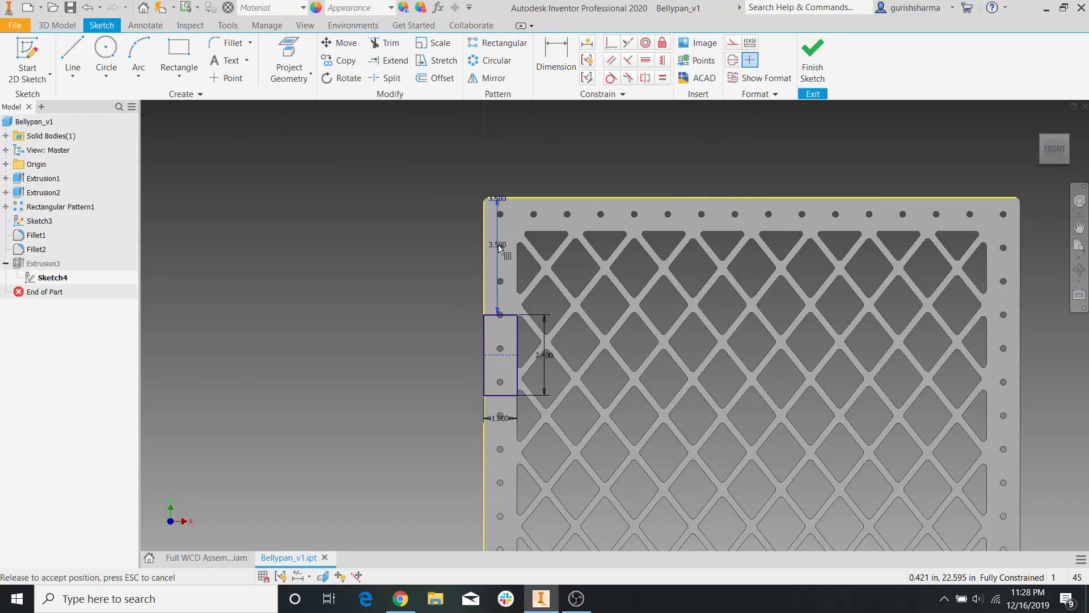
{"action": "left_click", "coordinate": [446, 253]}
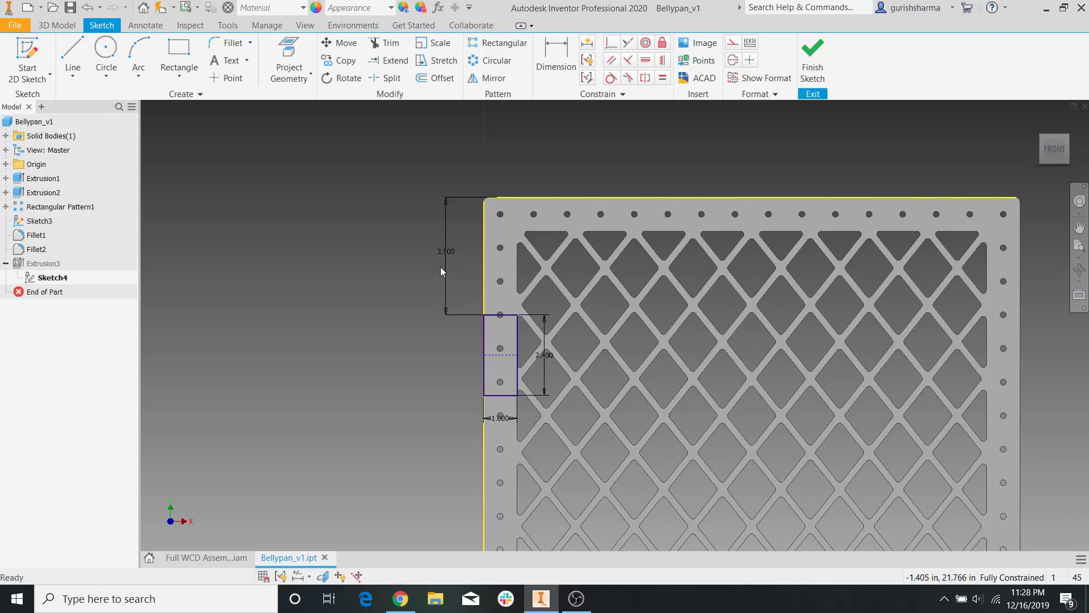
{"action": "key", "text": "Delete"}
Dimension the notch rectangle's horizontal centerline 3.5 in from the pan's nearest short edge and finish the sketch.
{"action": "left_click", "coordinate": [559, 81]}
{"action": "left_click", "coordinate": [509, 355]}
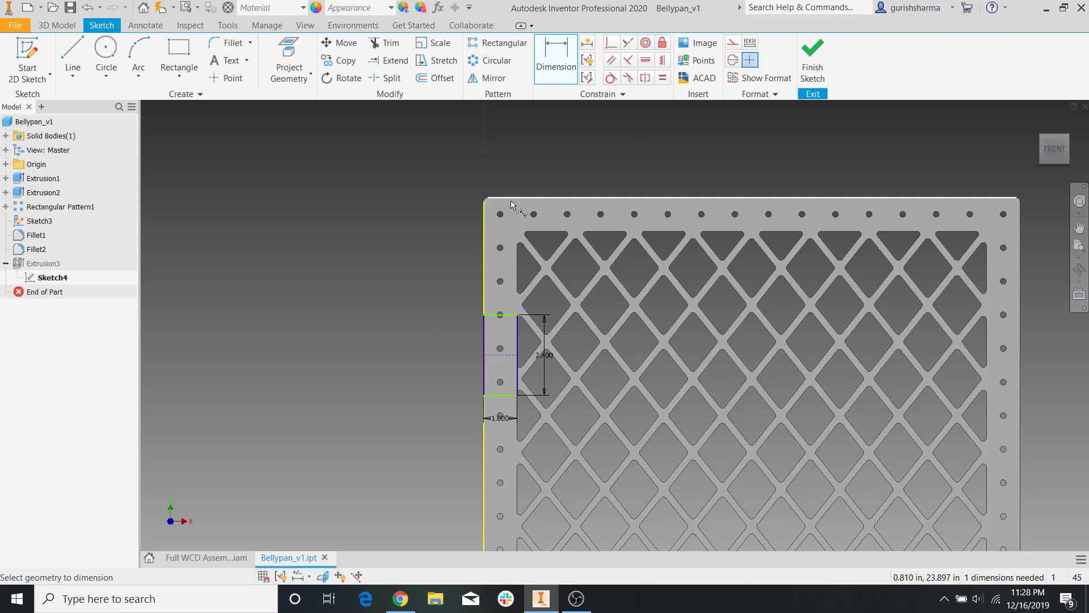
{"action": "left_click", "coordinate": [514, 198]}
{"action": "left_click", "coordinate": [444, 274]}
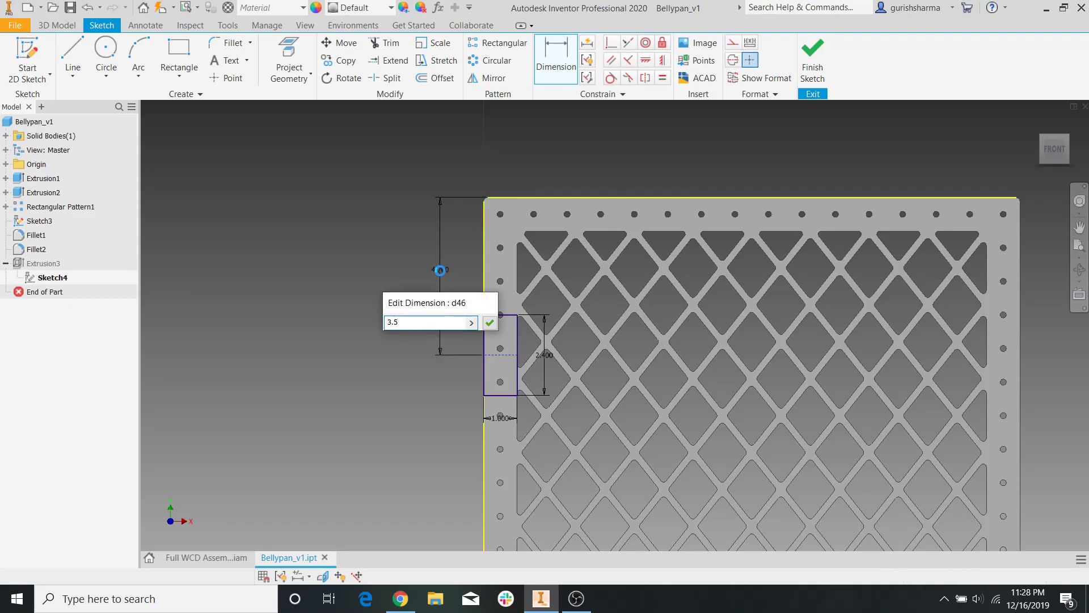
{"action": "key", "text": "Return"}
{"action": "key", "text": "Escape"}
{"action": "left_click", "coordinate": [812, 57]}
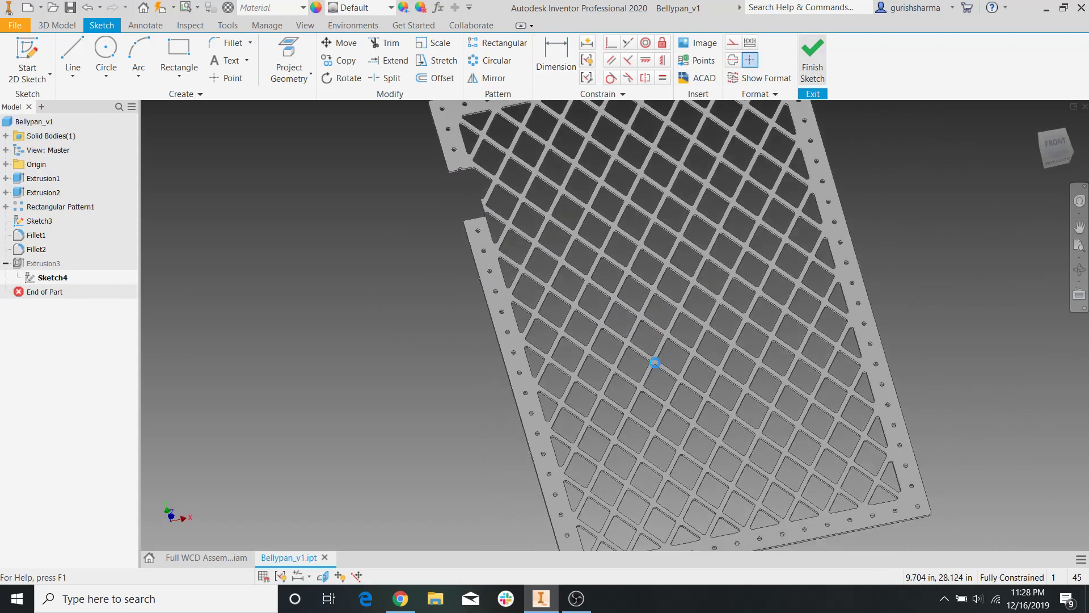
Return to the Full WCD Assembly and examine how the repositioned notch clears the corner bearing block and sprocket.
{"action": "left_click", "coordinate": [207, 558]}
{"action": "mouse_move", "coordinate": [670, 368]}
{"action": "middle_mouse_down", "text": "shift"}
{"action": "mouse_move", "coordinate": [637, 323]}
{"action": "mouse_move", "coordinate": [661, 363]}
{"action": "middle_mouse_up", "text": "shift"}
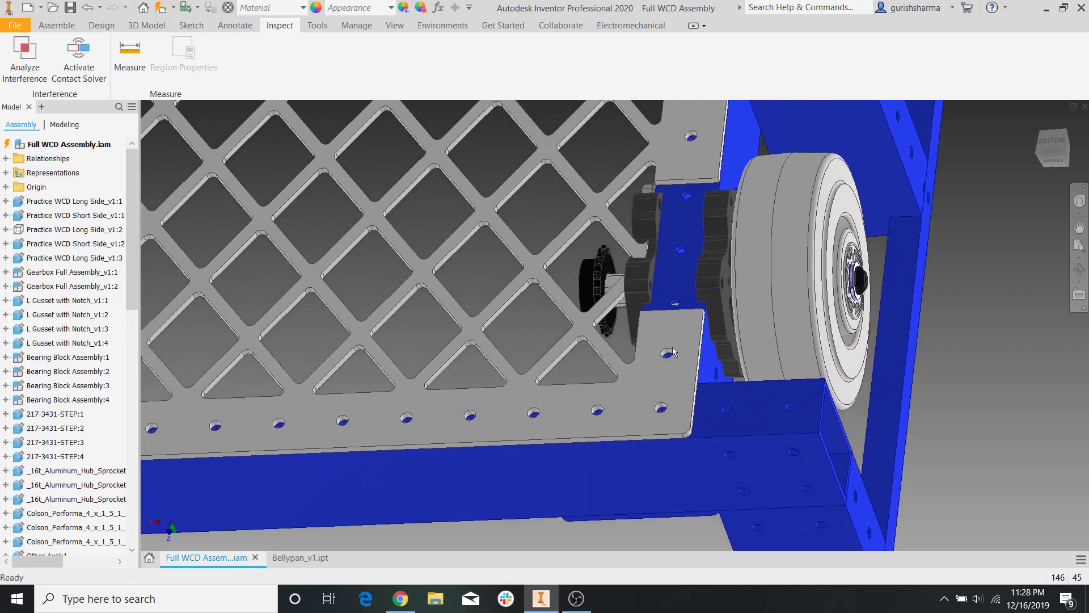
{"action": "middle_click_drag", "start_coordinate": [726, 268], "coordinate": [696, 268], "text": "shift"}
{"action": "middle_click_drag", "start_coordinate": [453, 286], "coordinate": [618, 291]}
{"action": "scroll", "coordinate": [613, 290], "scroll_direction": "down", "scroll_amount": 4}
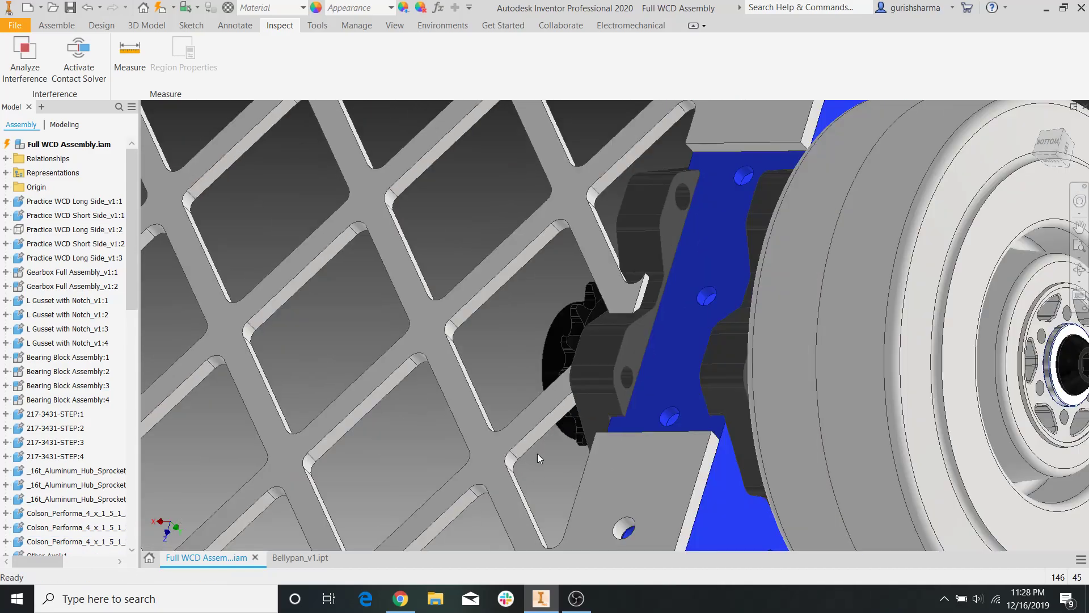
{"action": "left_click", "coordinate": [555, 413]}
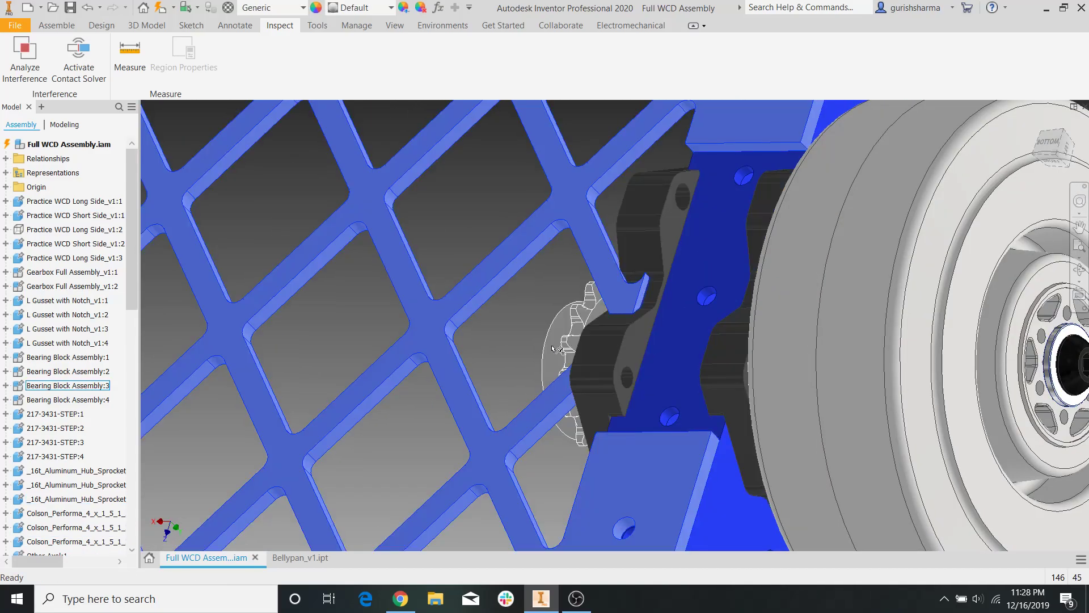
{"action": "scroll", "coordinate": [656, 324], "scroll_direction": "up", "scroll_amount": 4}
{"action": "mouse_move", "coordinate": [658, 324]}
{"action": "middle_mouse_down", "text": "shift"}
{"action": "mouse_move", "coordinate": [700, 313]}
{"action": "mouse_move", "coordinate": [675, 319]}
{"action": "middle_mouse_up", "text": "shift"}
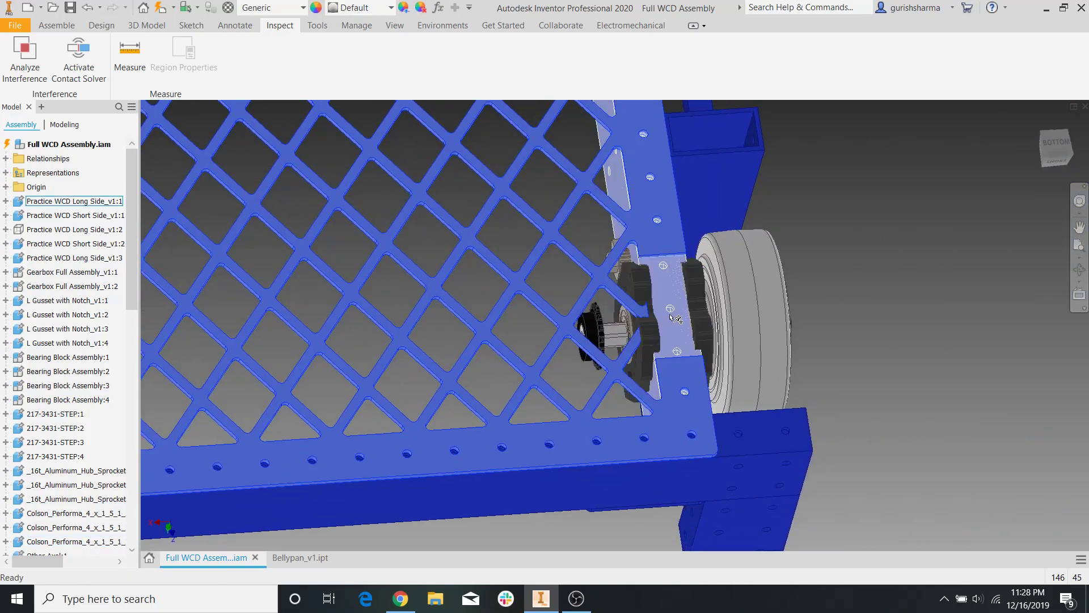
{"action": "scroll", "coordinate": [675, 319], "scroll_direction": "down", "scroll_amount": 4}
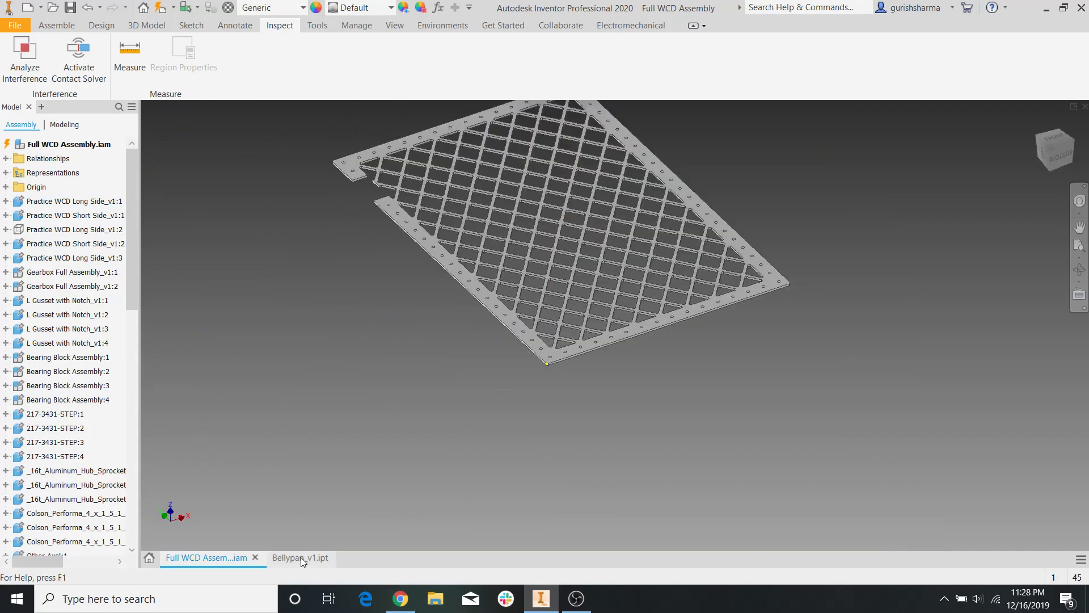
Reopen the notch cut's sketch in Bellypan_v1, set the notch's depth into the pan to 1.5 in and finish the sketch.
{"action": "left_click", "coordinate": [301, 557]}
{"action": "double_click", "coordinate": [50, 277]}
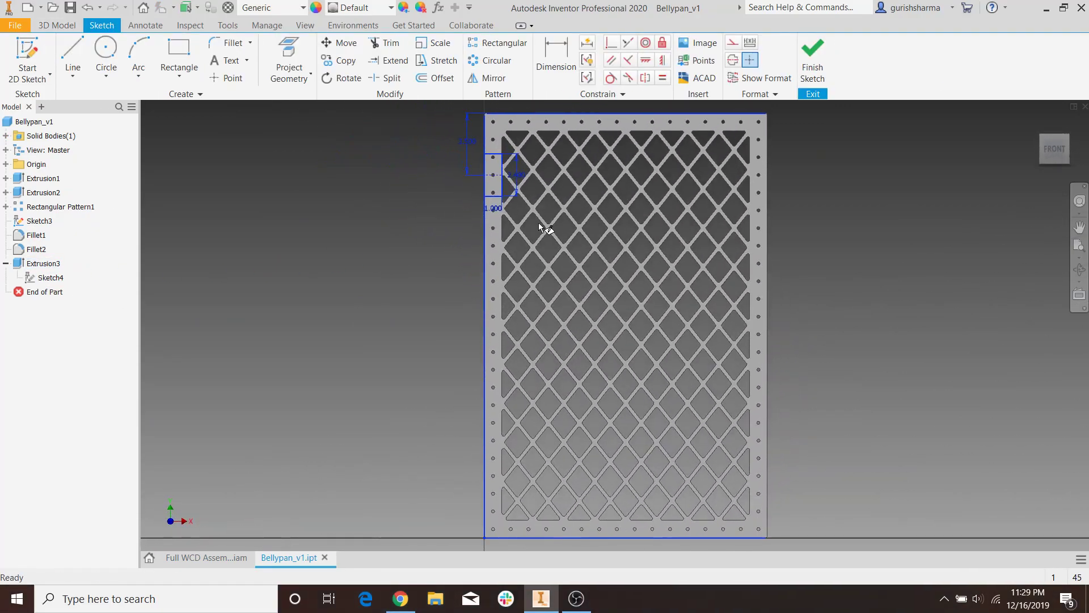
{"action": "left_click", "coordinate": [506, 299]}
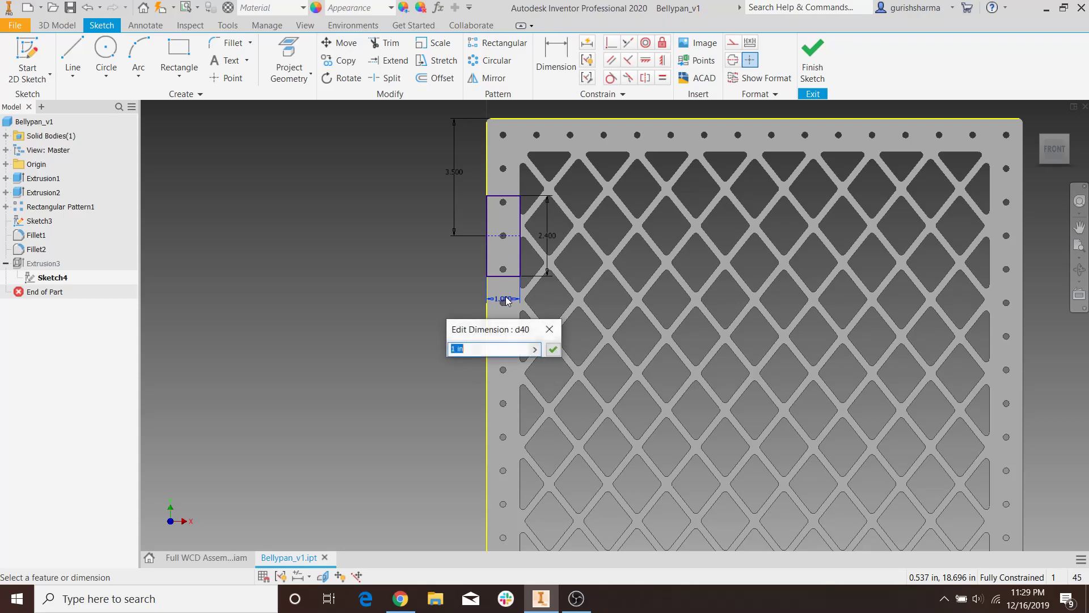
{"action": "key", "text": "Return"}
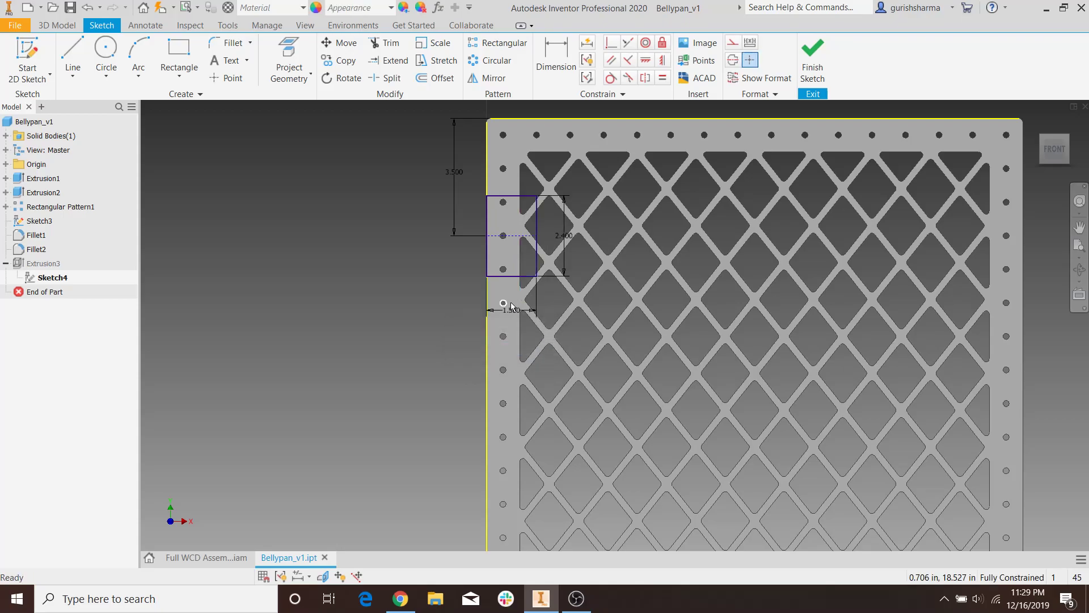
{"action": "scroll", "coordinate": [519, 197], "scroll_direction": "down", "scroll_amount": 5}
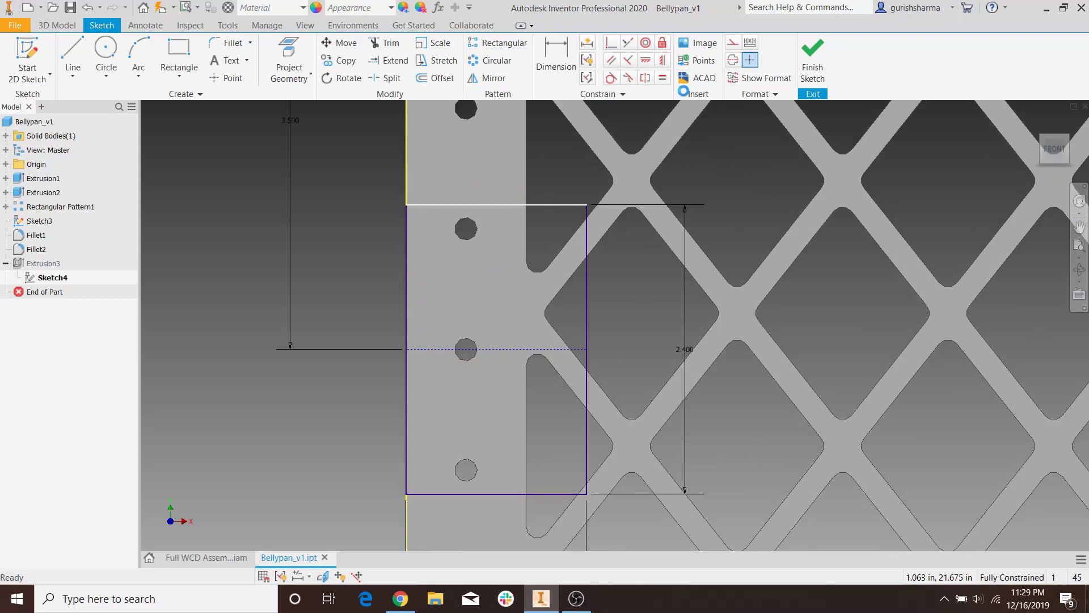
{"action": "left_click", "coordinate": [812, 56]}
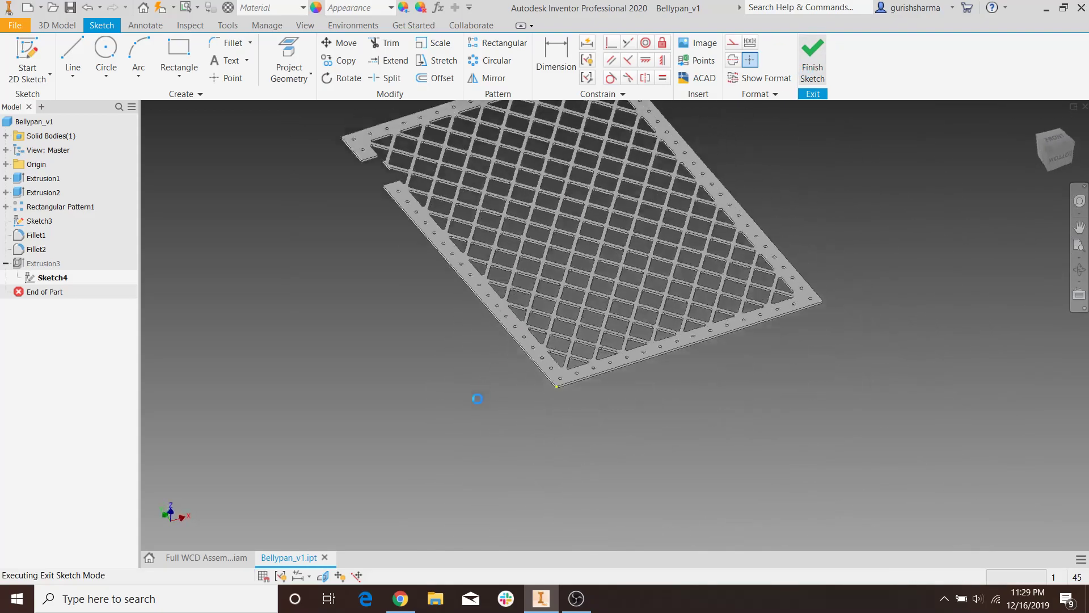
Return to the Full WCD Assembly and inspect the deepened notch for leftover lattice slivers near the bearing block.
{"action": "left_click", "coordinate": [202, 557]}
{"action": "middle_click_drag", "start_coordinate": [602, 322], "coordinate": [593, 331], "text": "shift"}
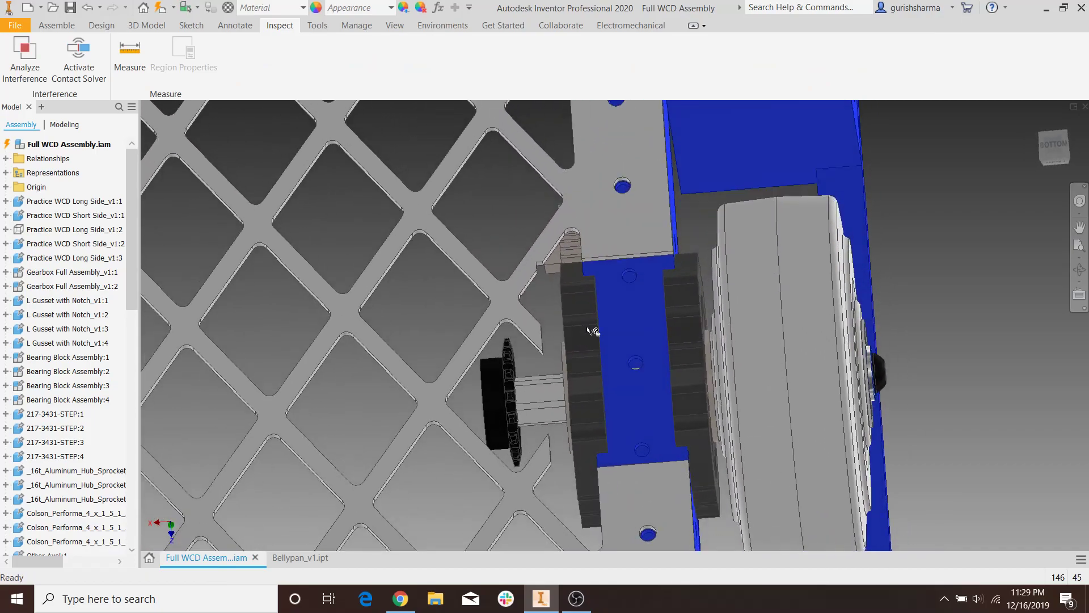
{"action": "scroll", "coordinate": [536, 214], "scroll_direction": "up", "scroll_amount": 10}
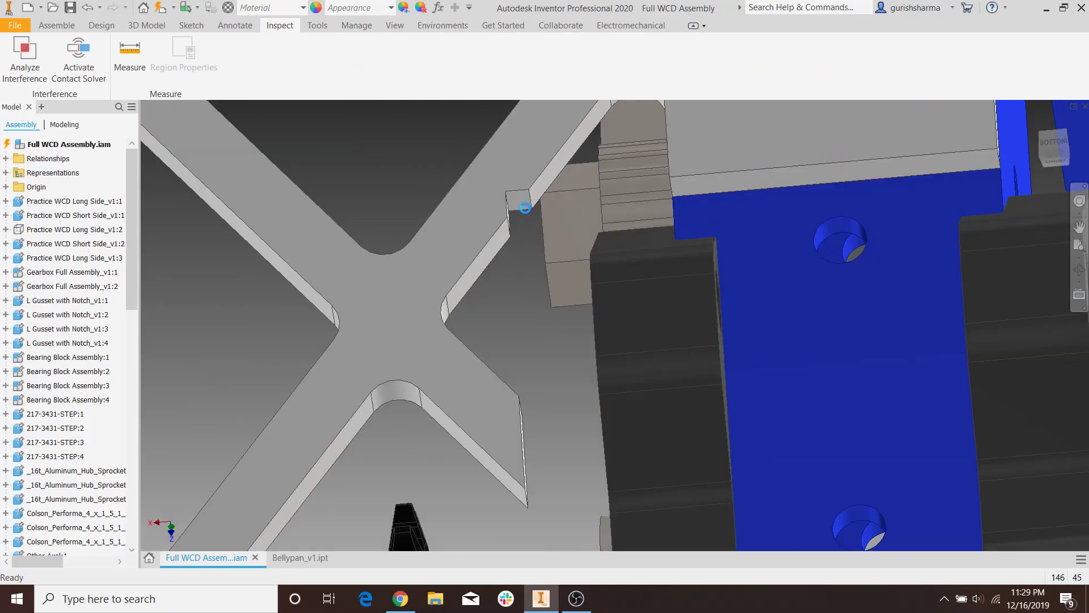
{"action": "scroll", "coordinate": [618, 238], "scroll_direction": "down", "scroll_amount": 5}
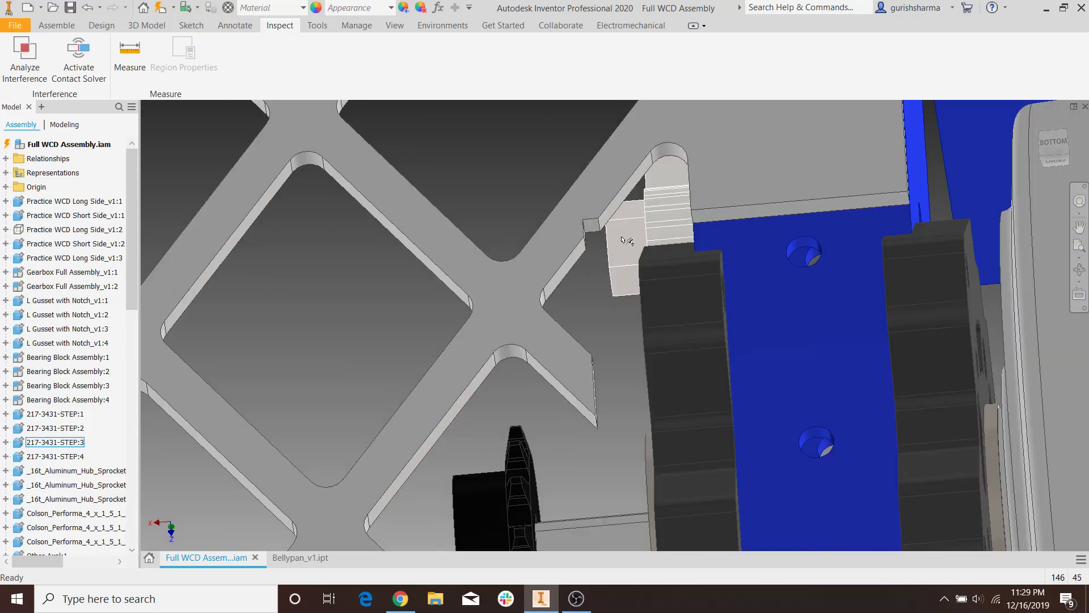
{"action": "middle_click_drag", "start_coordinate": [619, 237], "coordinate": [612, 232], "text": "shift"}
{"action": "scroll", "coordinate": [610, 207], "scroll_direction": "down", "scroll_amount": 3}
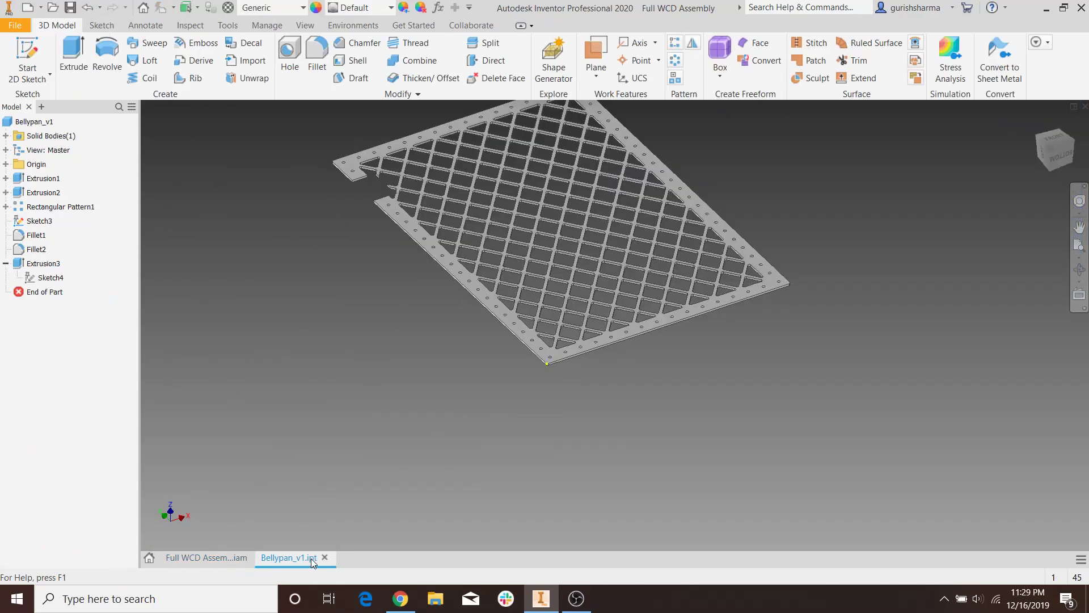
Reopen the notch cut's sketch in Bellypan_v1 and delete the 1.5 in dimension of the notch's depth.
{"action": "left_click", "coordinate": [311, 558]}
{"action": "double_click", "coordinate": [49, 278]}
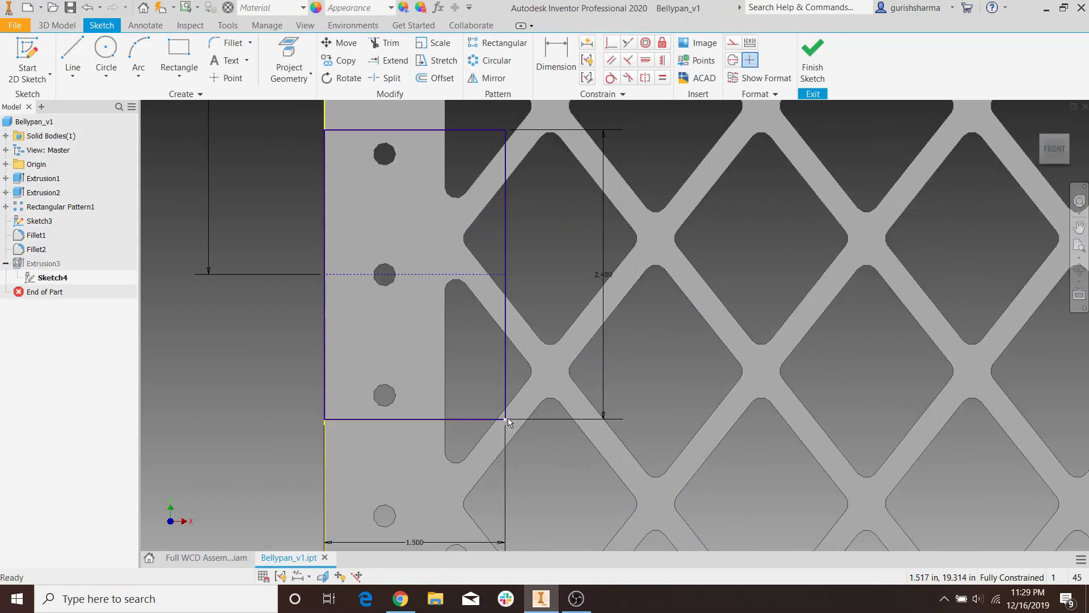
{"action": "scroll", "coordinate": [519, 405], "scroll_direction": "down", "scroll_amount": 3}
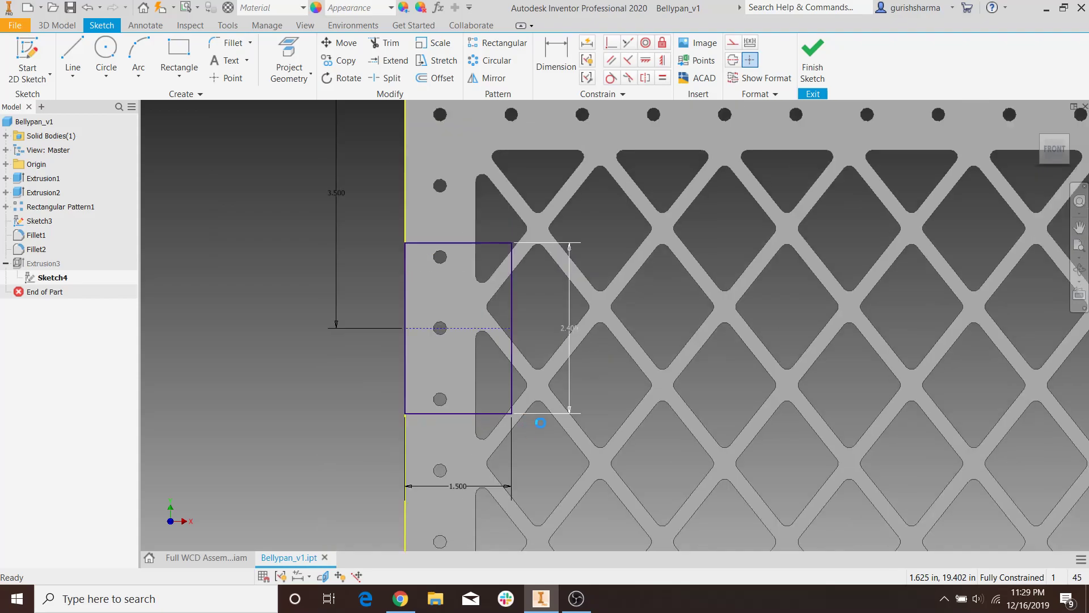
{"action": "left_click", "coordinate": [461, 485]}
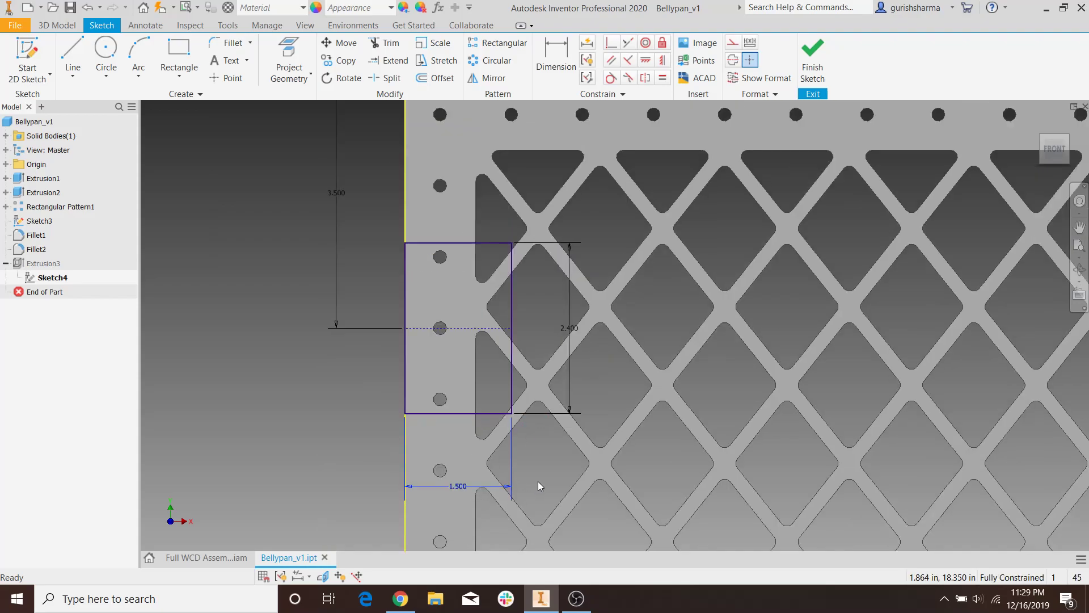
{"action": "key", "text": "Delete"}
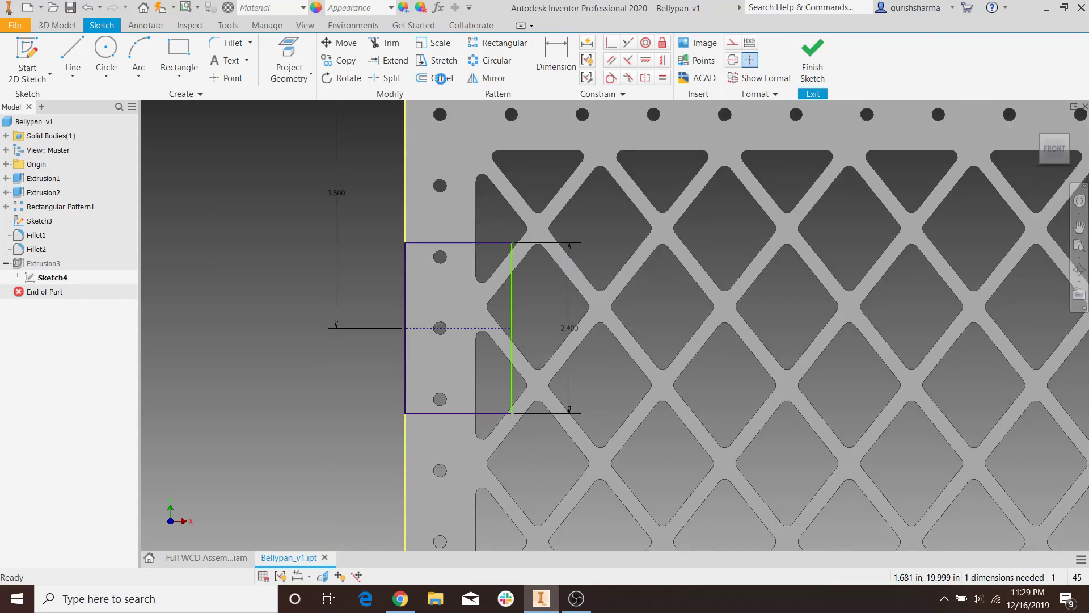
Project the diagonal lattice edge that passes the notch rectangle's lower inner corner into the sketch.
{"action": "left_click", "coordinate": [309, 82]}
{"action": "left_click", "coordinate": [496, 430]}
{"action": "key", "text": "Escape"}
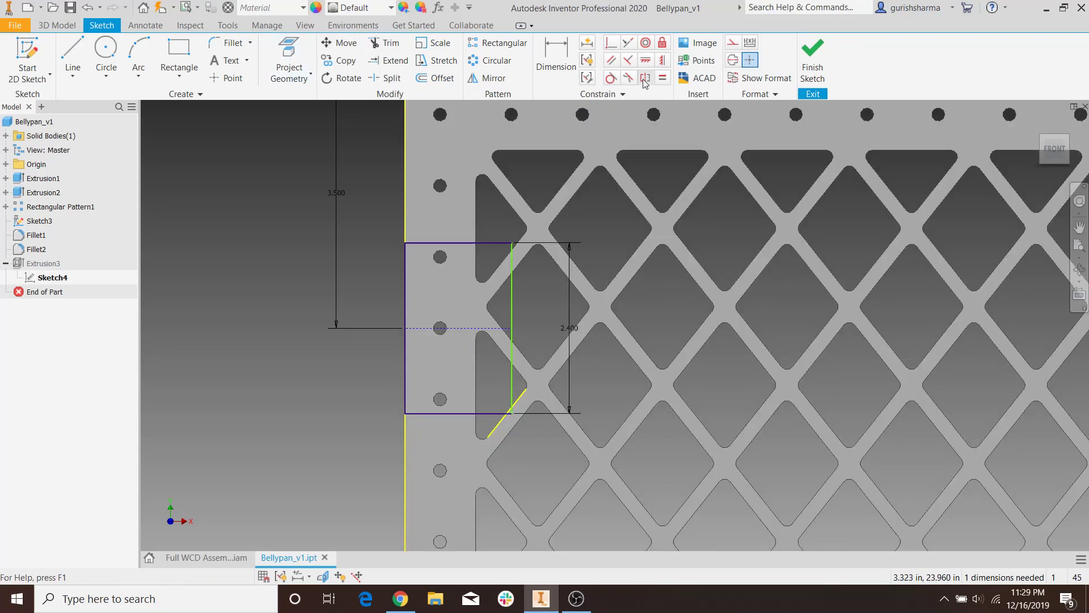
Make the notch rectangle's lower inner corner coincident with the projected lattice edge and finish the sketch.
{"action": "left_click", "coordinate": [611, 79]}
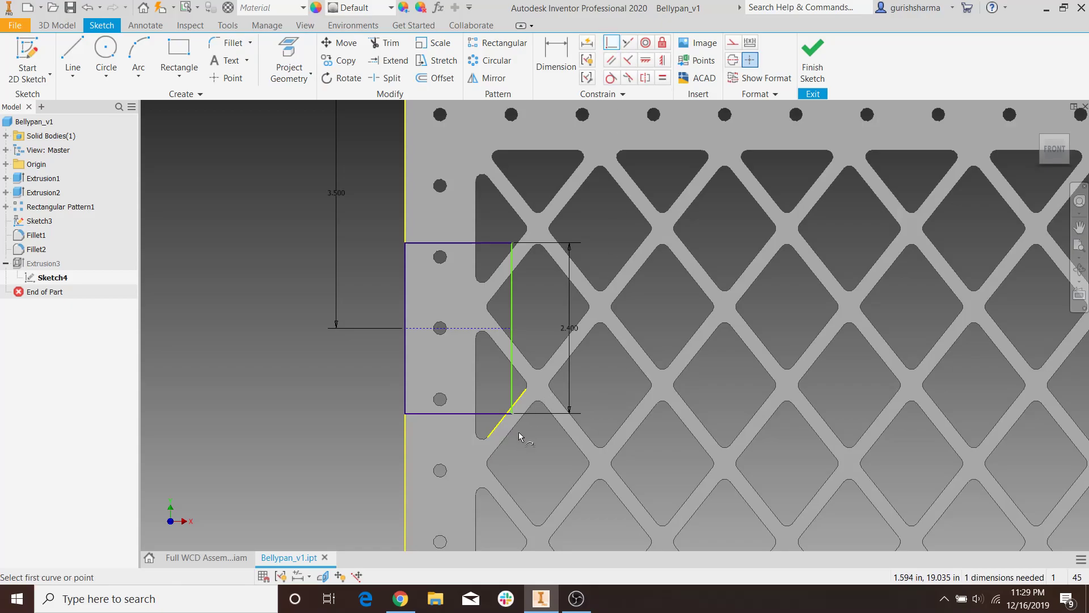
{"action": "scroll", "coordinate": [511, 415], "scroll_direction": "up", "scroll_amount": 3}
{"action": "left_click", "coordinate": [515, 420]}
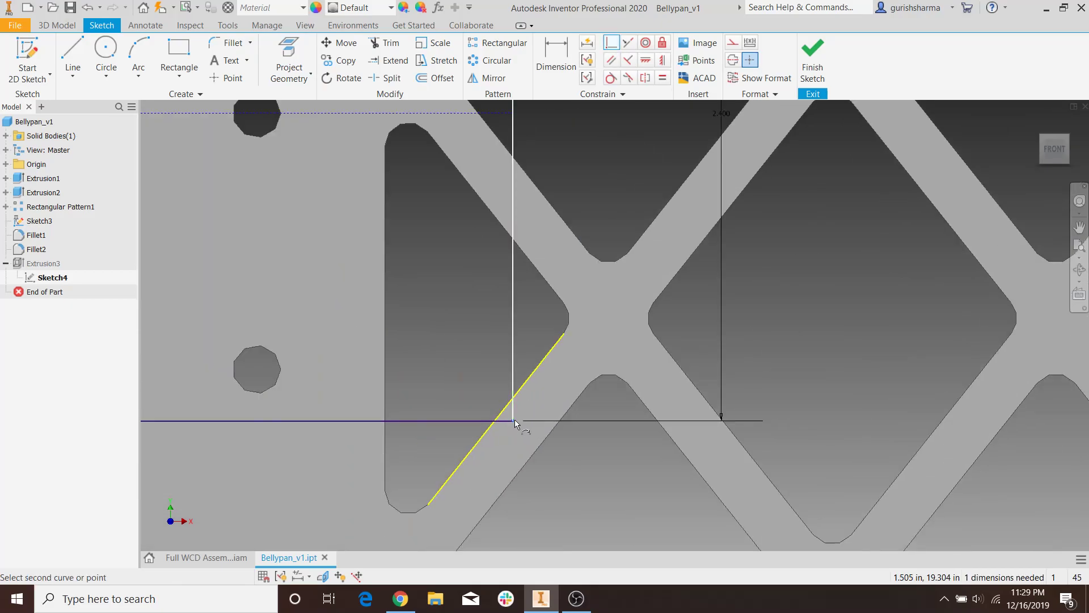
{"action": "left_click", "coordinate": [525, 389]}
{"action": "scroll", "coordinate": [539, 363], "scroll_direction": "down", "scroll_amount": 4}
{"action": "left_click", "coordinate": [812, 57]}
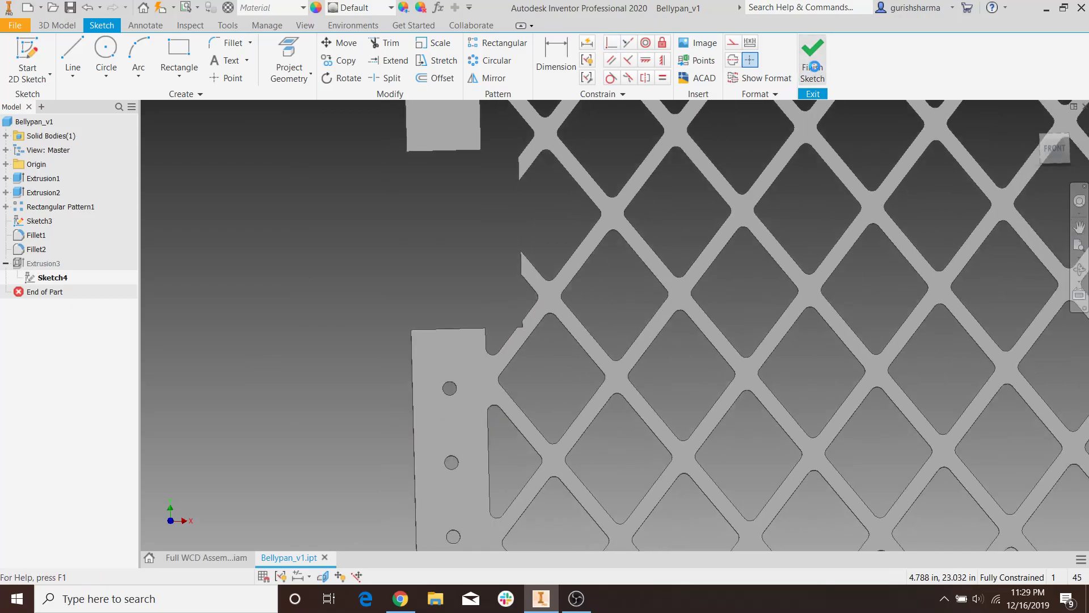
Return to the Full WCD Assembly and examine from below and at an angle how the adjusted notch clears the bearing block and lattice.
{"action": "left_click", "coordinate": [212, 559]}
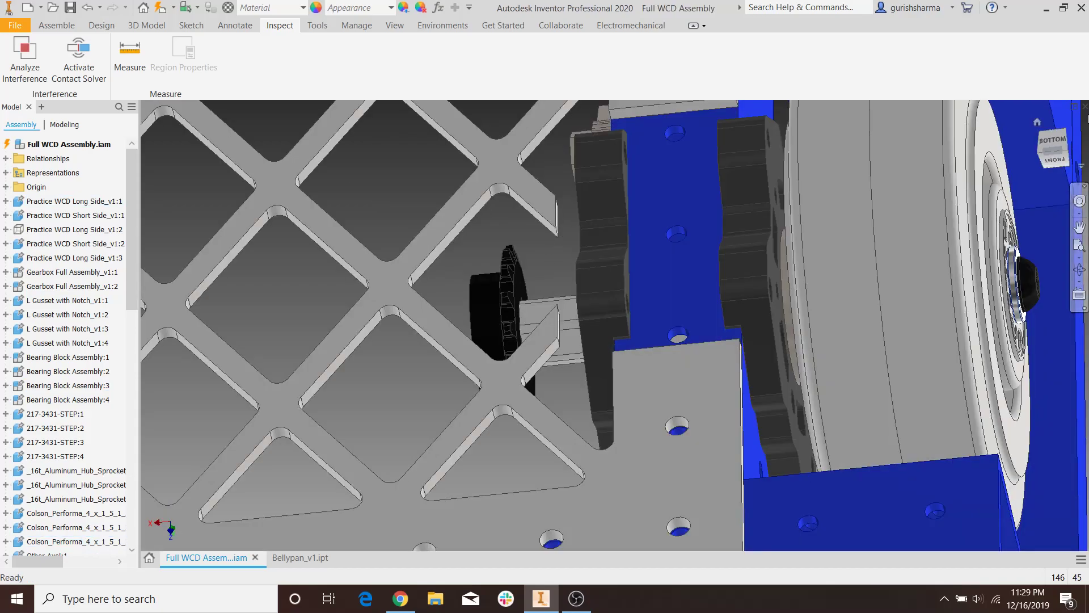
{"action": "mouse_move", "coordinate": [1055, 157]}
{"action": "left_mouse_down"}
{"action": "mouse_move", "coordinate": [1088, 137]}
{"action": "mouse_move", "coordinate": [1074, 154]}
{"action": "mouse_move", "coordinate": [1074, 145]}
{"action": "left_mouse_up"}
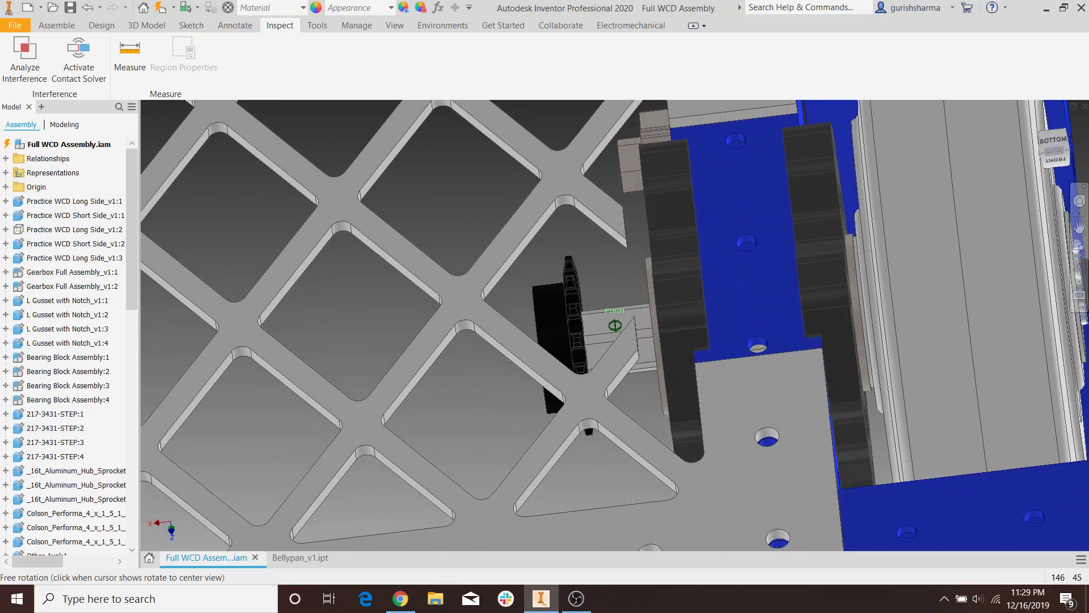
{"action": "scroll", "coordinate": [863, 310], "scroll_direction": "up", "scroll_amount": 3}
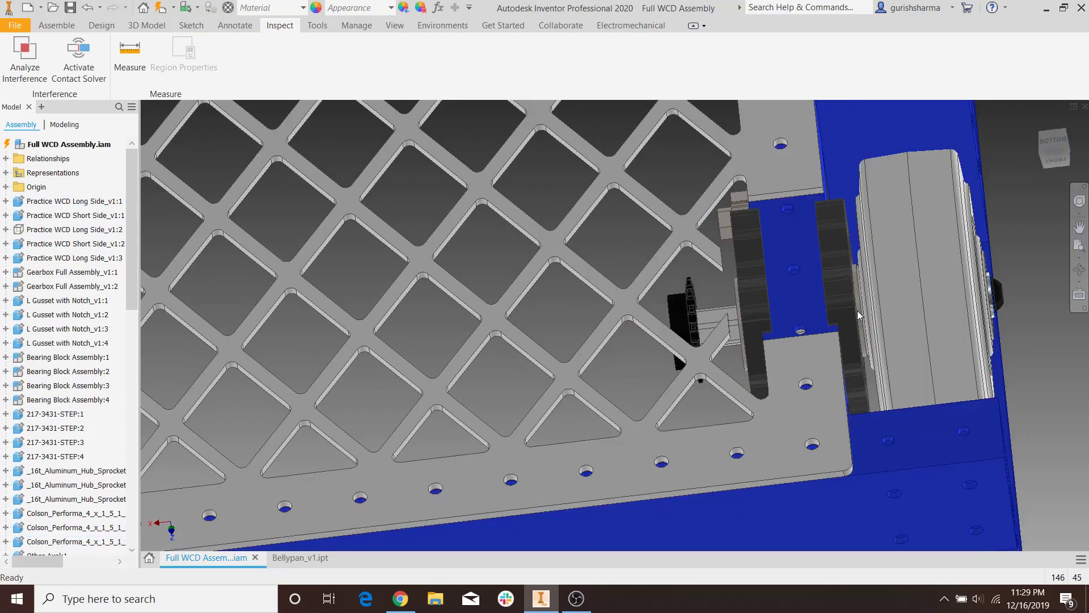
{"action": "left_click", "coordinate": [1048, 147]}
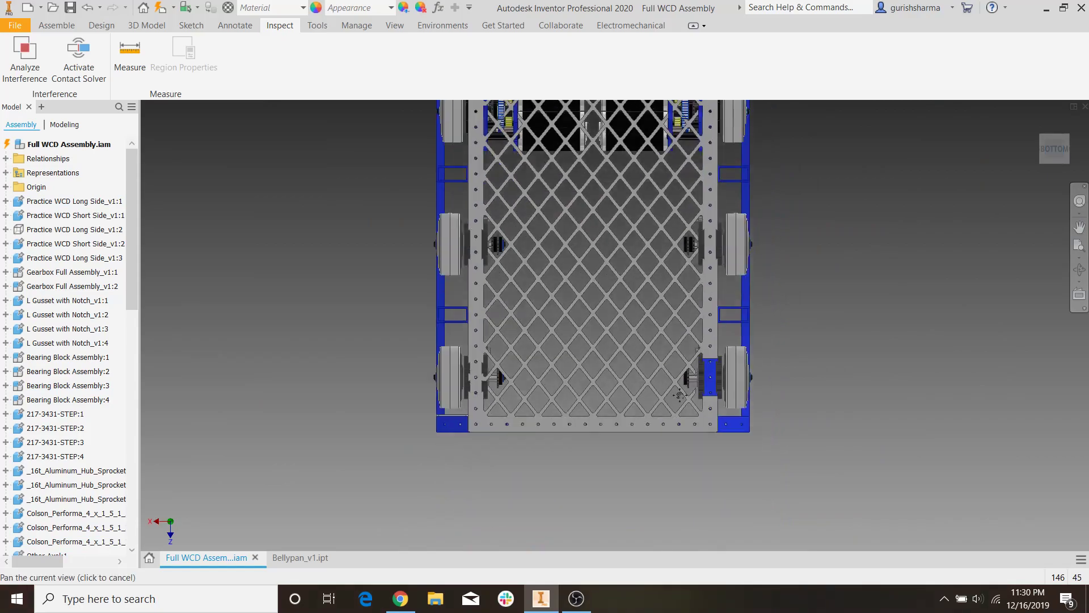
{"action": "scroll", "coordinate": [709, 328], "scroll_direction": "down", "scroll_amount": 5}
{"action": "scroll", "coordinate": [695, 352], "scroll_direction": "down", "scroll_amount": 5}
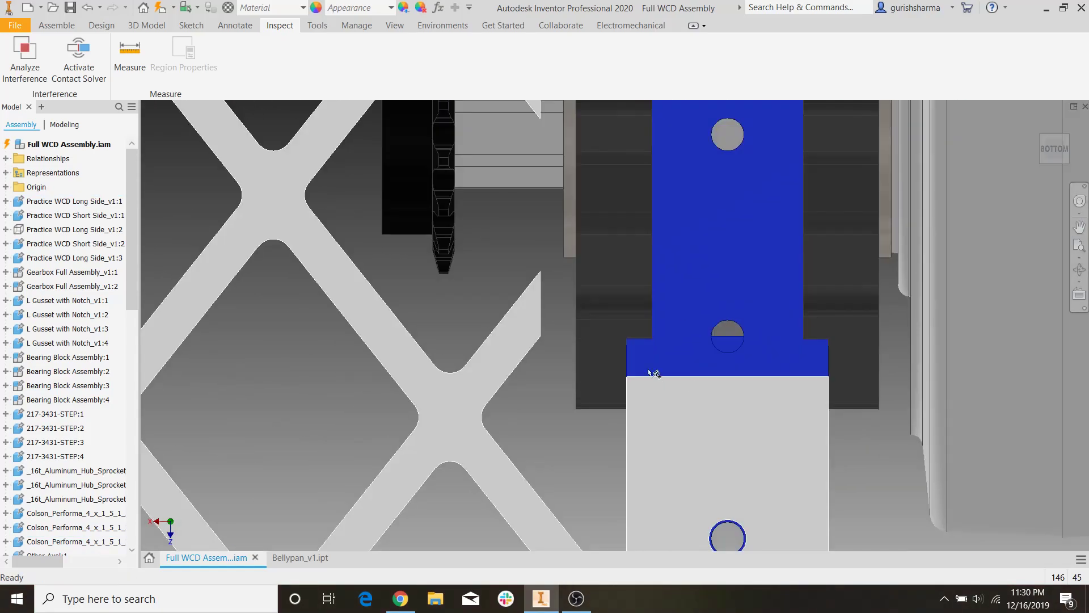
{"action": "left_click", "coordinate": [689, 349]}
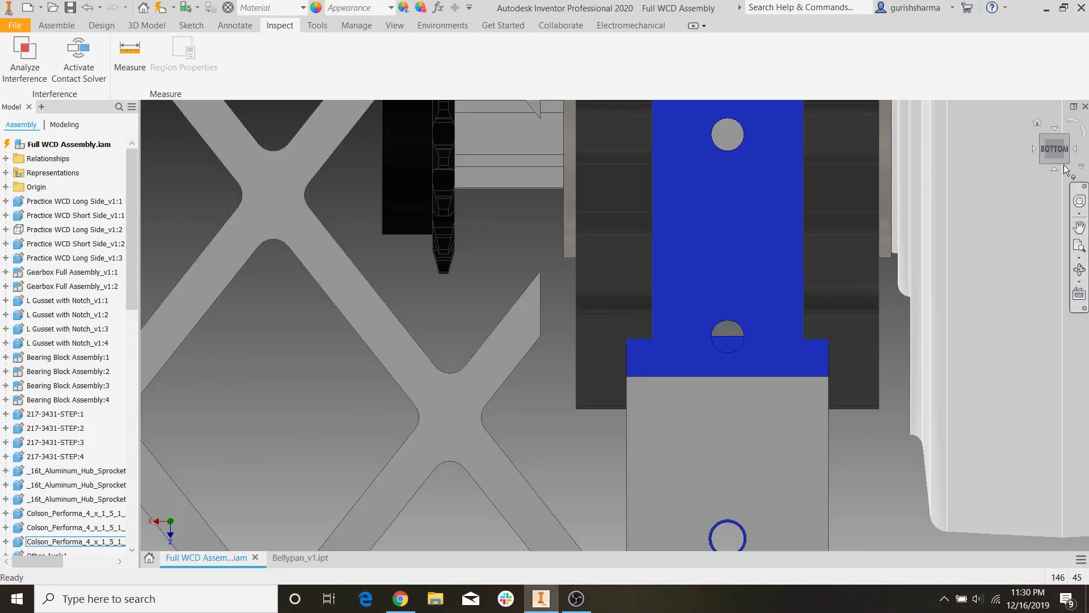
{"action": "middle_click_drag", "start_coordinate": [615, 429], "coordinate": [687, 440], "text": "shift"}
{"action": "middle_click_drag", "start_coordinate": [760, 346], "coordinate": [724, 488], "text": "shift"}
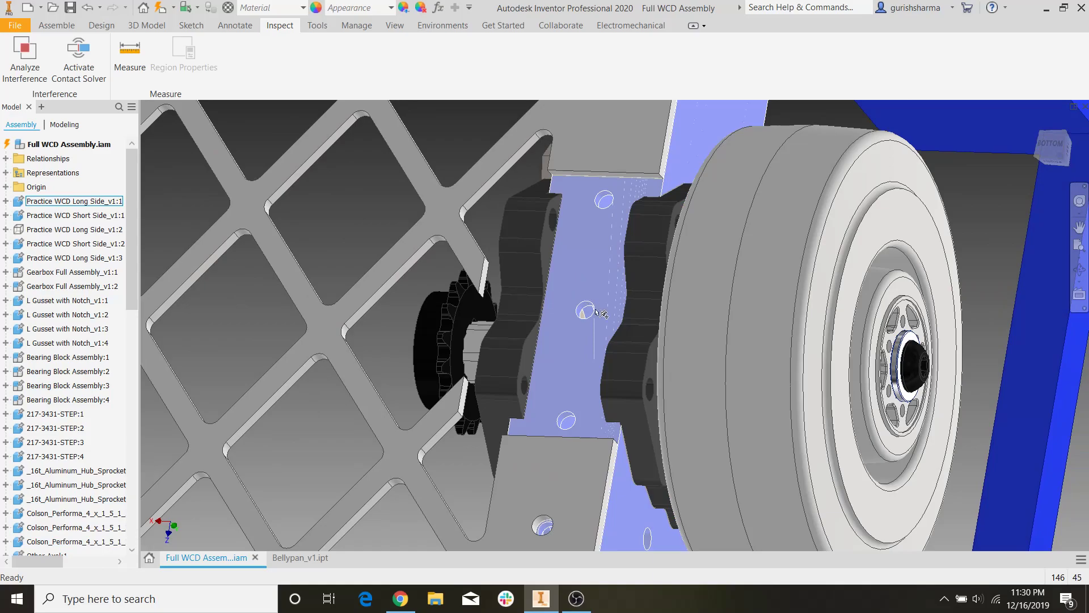
Examine the corner notch from several angles below the chassis, checking the gaps between the cut lattice, bearing block and sprocket.
{"action": "scroll", "coordinate": [587, 306], "scroll_direction": "up", "scroll_amount": 5}
{"action": "scroll", "coordinate": [550, 353], "scroll_direction": "down", "scroll_amount": 3}
{"action": "middle_click_drag", "start_coordinate": [528, 369], "coordinate": [500, 434], "text": "shift"}
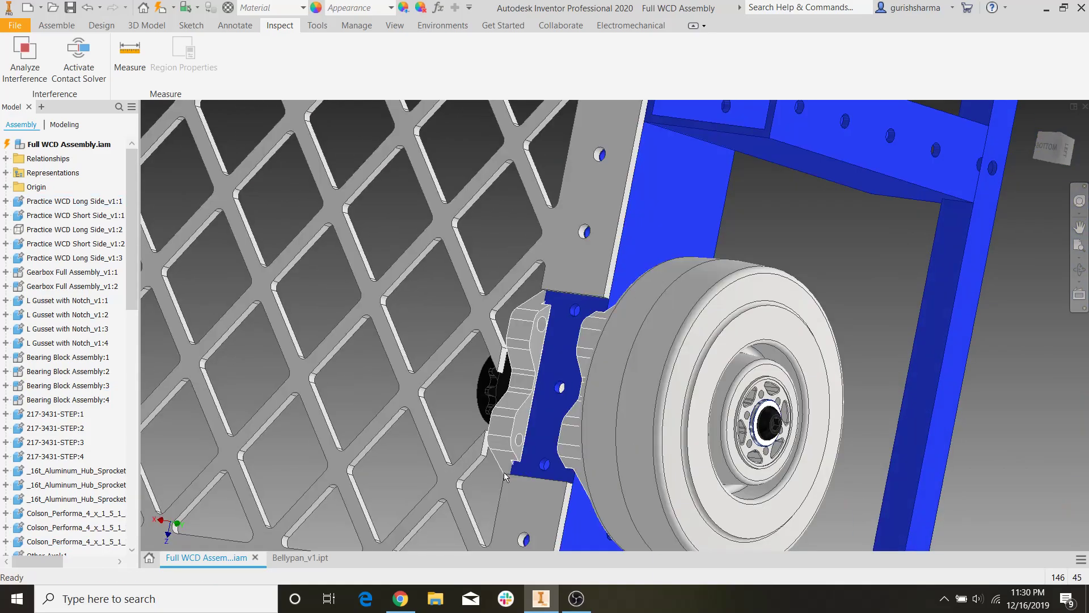
{"action": "scroll", "coordinate": [505, 469], "scroll_direction": "down", "scroll_amount": 3}
{"action": "scroll", "coordinate": [543, 352], "scroll_direction": "up", "scroll_amount": 3}
{"action": "middle_click_drag", "start_coordinate": [543, 352], "coordinate": [580, 328], "text": "shift"}
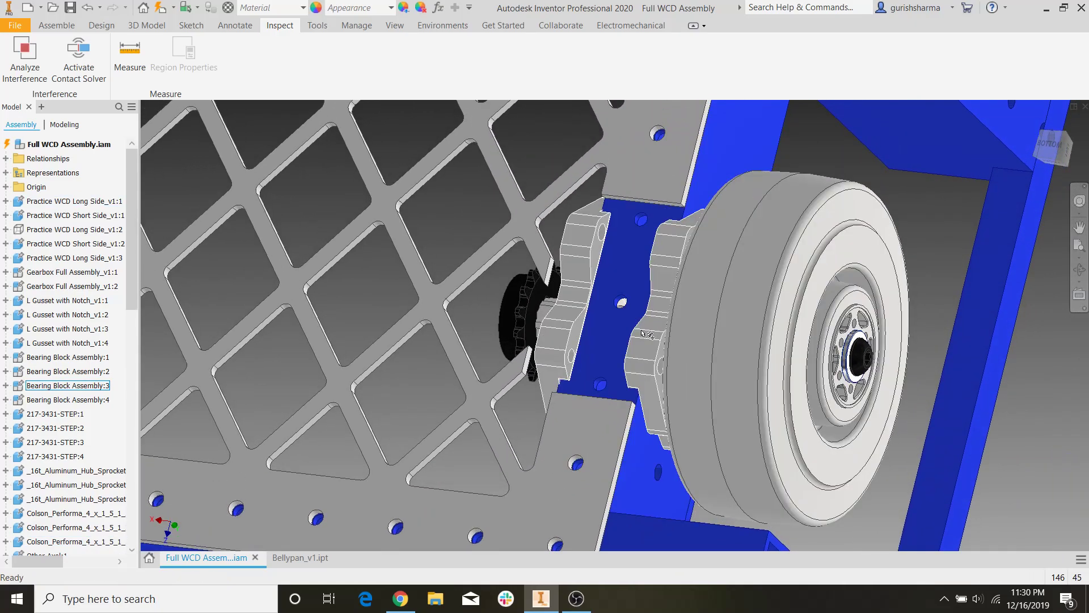
{"action": "scroll", "coordinate": [652, 244], "scroll_direction": "up", "scroll_amount": 3}
{"action": "middle_click_drag", "start_coordinate": [652, 244], "coordinate": [693, 266], "text": "shift"}
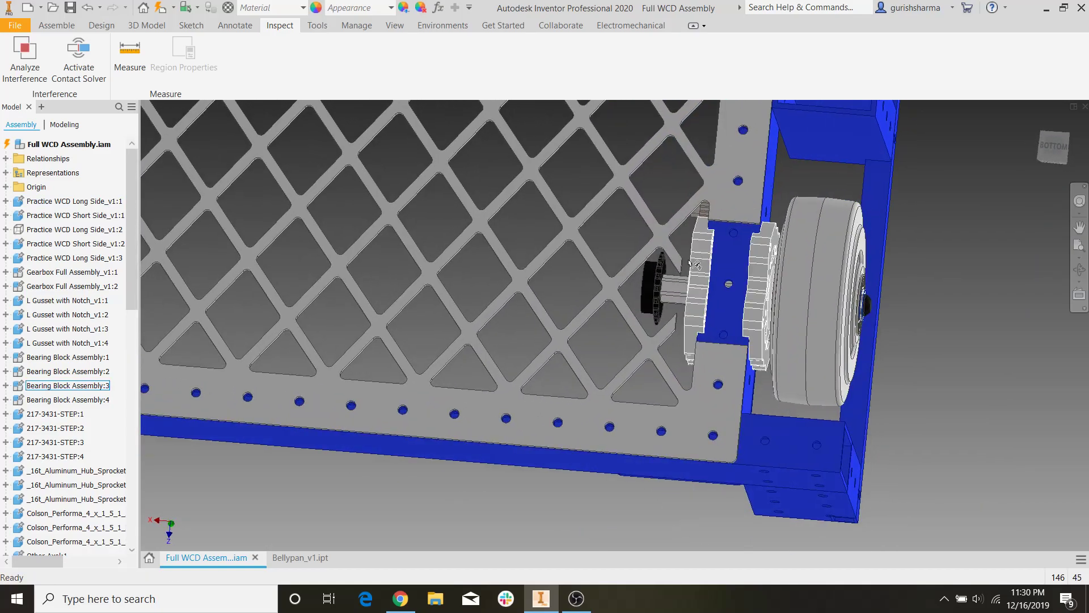
{"action": "scroll", "coordinate": [693, 272], "scroll_direction": "down", "scroll_amount": 3}
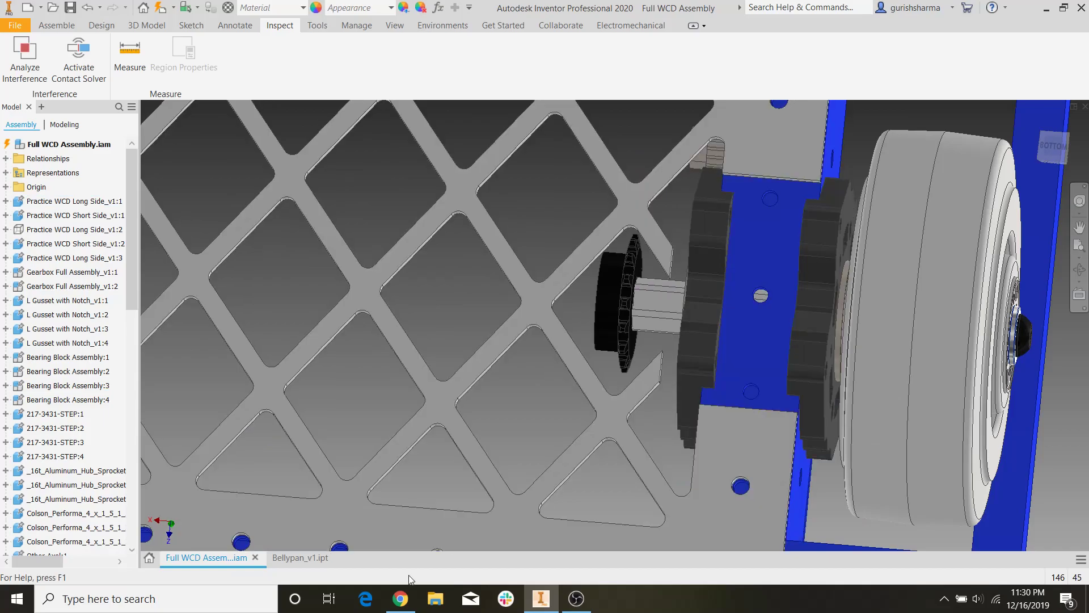
Switch to the Bellypan_v1 part and inspect the notched belly pan on its own.
{"action": "left_click", "coordinate": [301, 558]}
{"action": "key", "text": "Caps_Lock"}
{"action": "middle_click_drag", "start_coordinate": [641, 190], "coordinate": [621, 200]}
{"action": "key", "text": "Caps_Lock"}
{"action": "middle_click_drag", "start_coordinate": [687, 226], "coordinate": [358, 183], "text": "shift"}
Return to the Full WCD Assembly and start the Measure tool with the underside's wheels and bearing blocks in view.
{"action": "left_click", "coordinate": [223, 557]}
{"action": "scroll", "coordinate": [642, 310], "scroll_direction": "down", "scroll_amount": 8}
{"action": "scroll", "coordinate": [664, 170], "scroll_direction": "up", "scroll_amount": 3}
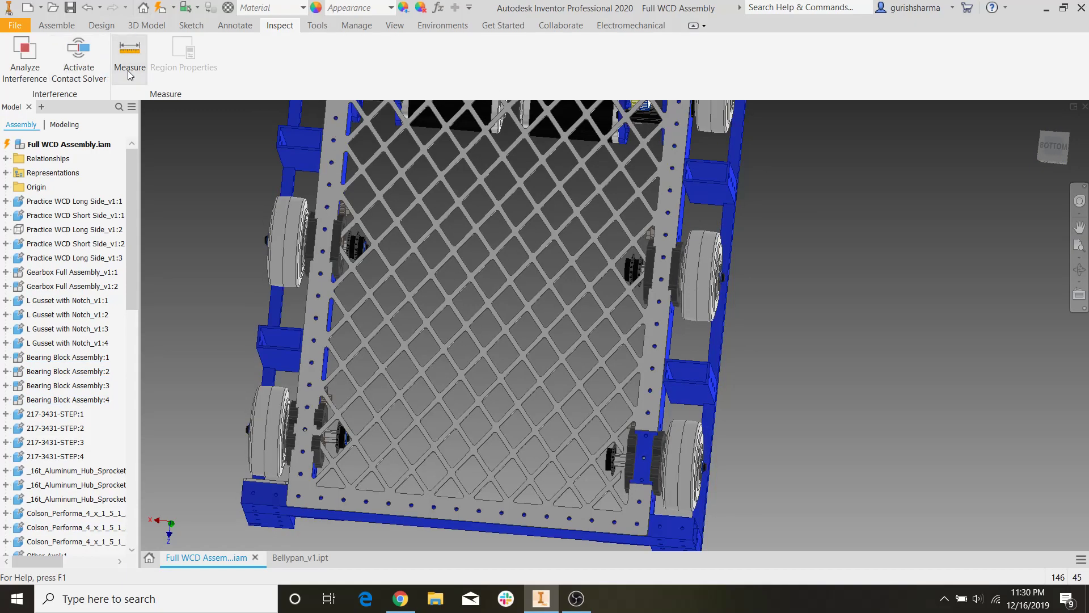
{"action": "left_click", "coordinate": [129, 50]}
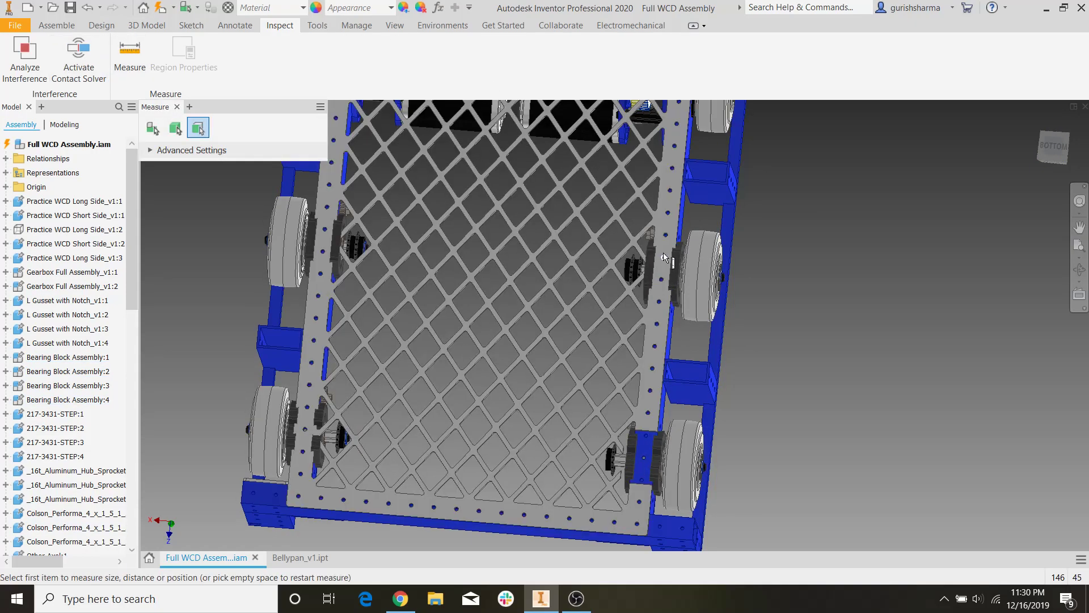
Measure from the midpoint of the middle bearing block's outer edge to the belly pan's end edge, viewed from the bottom.
{"action": "left_click", "coordinate": [1054, 147]}
{"action": "scroll", "coordinate": [727, 322], "scroll_direction": "up", "scroll_amount": 5}
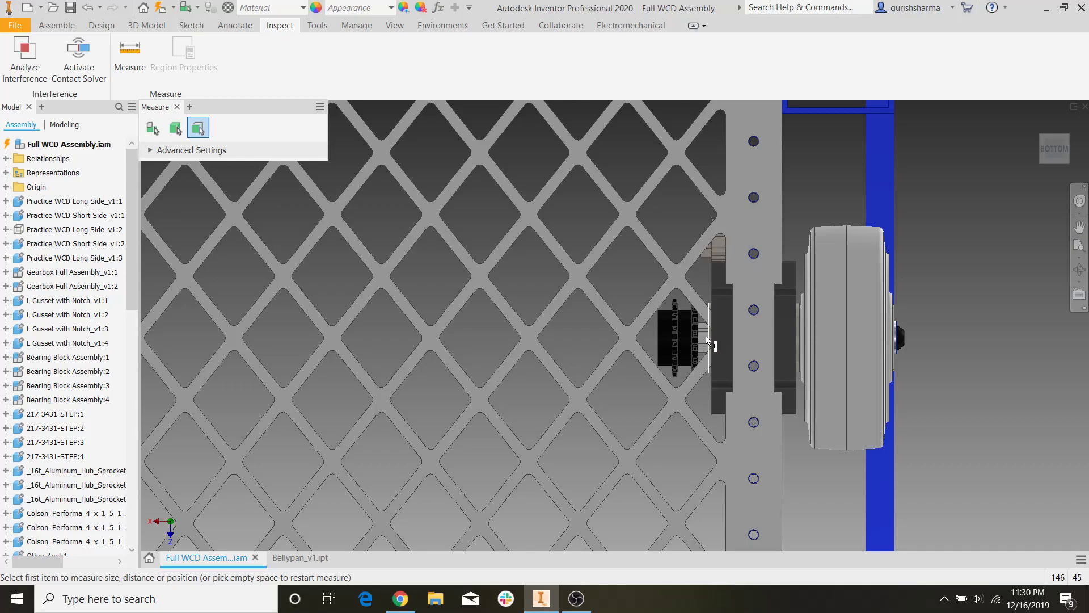
{"action": "left_click", "coordinate": [797, 339]}
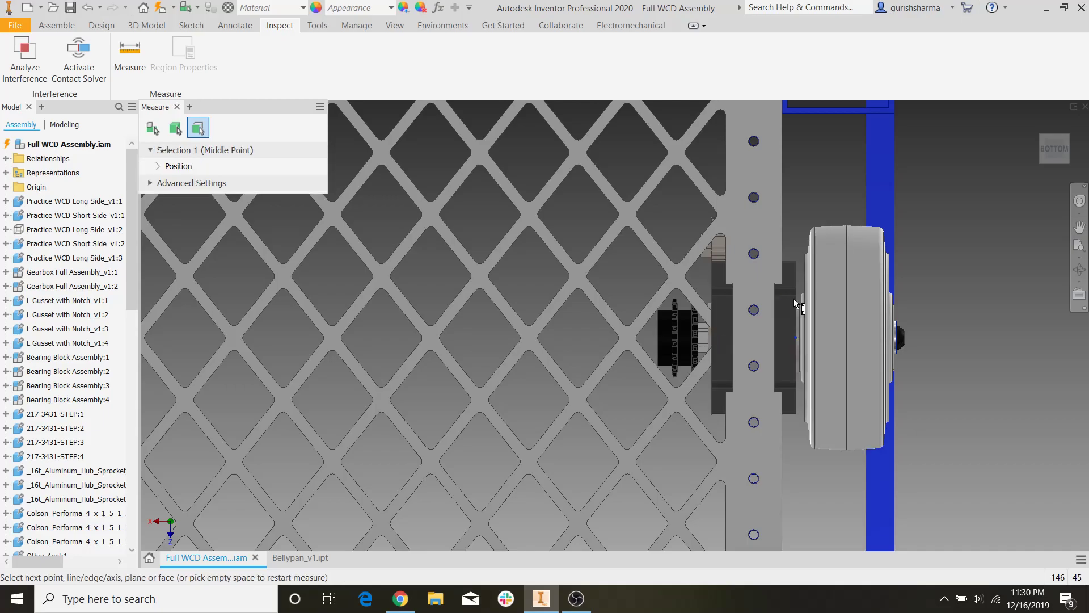
{"action": "scroll", "coordinate": [789, 301], "scroll_direction": "down", "scroll_amount": 5}
{"action": "middle_click_drag", "start_coordinate": [778, 501], "coordinate": [736, 452]}
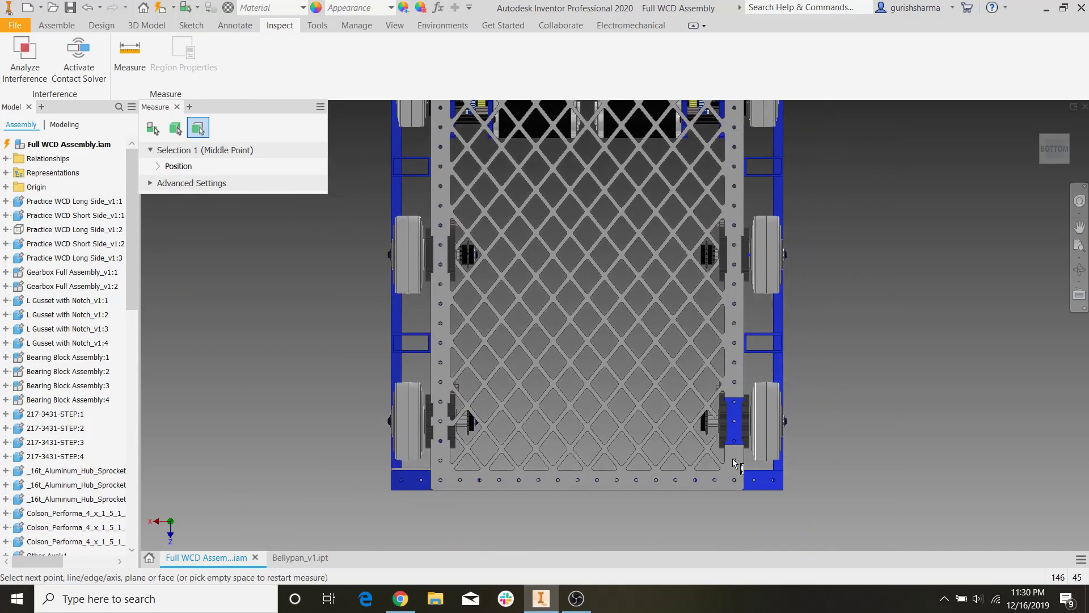
{"action": "left_click", "coordinate": [724, 489]}
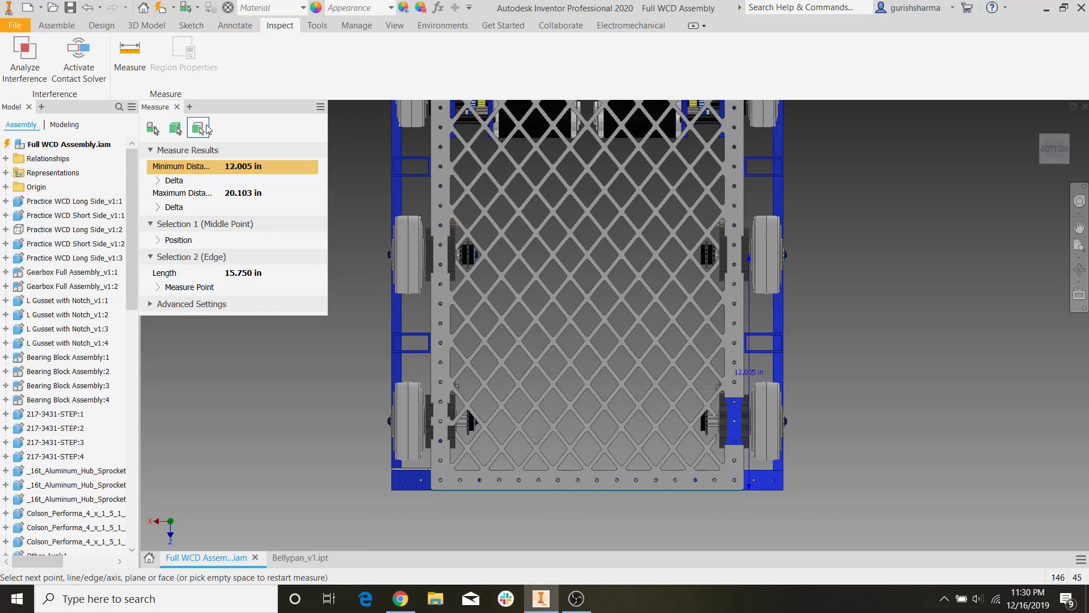
{"action": "left_click", "coordinate": [177, 106]}
In the Bellypan_v1 part, edit Sketch4 and draw a 1 by 2.5 in rectangle starting on the plate's left edge.
{"action": "left_click", "coordinate": [293, 558]}
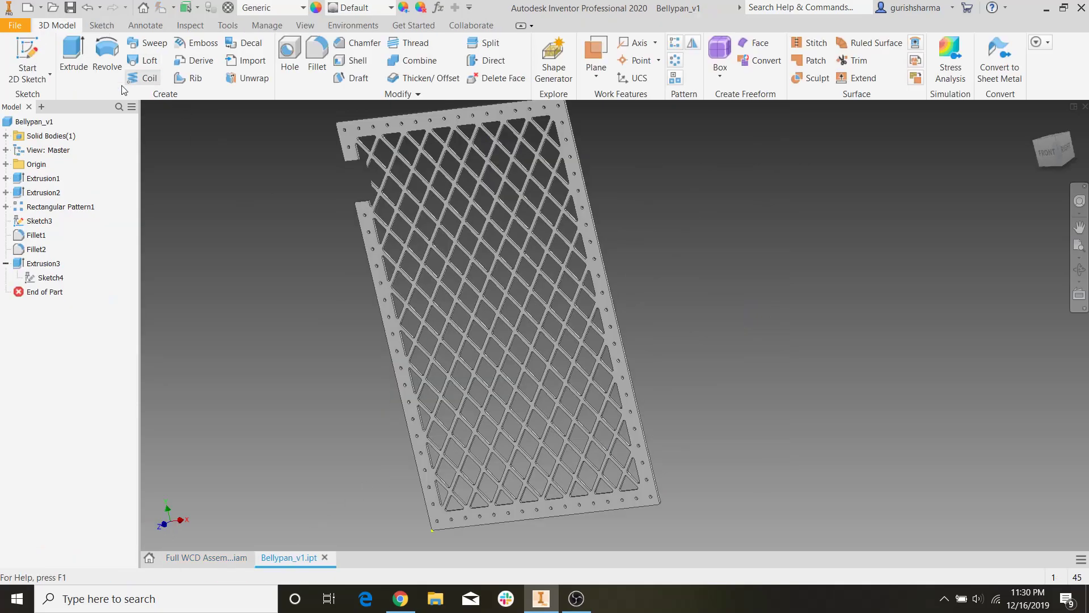
{"action": "double_click", "coordinate": [50, 278]}
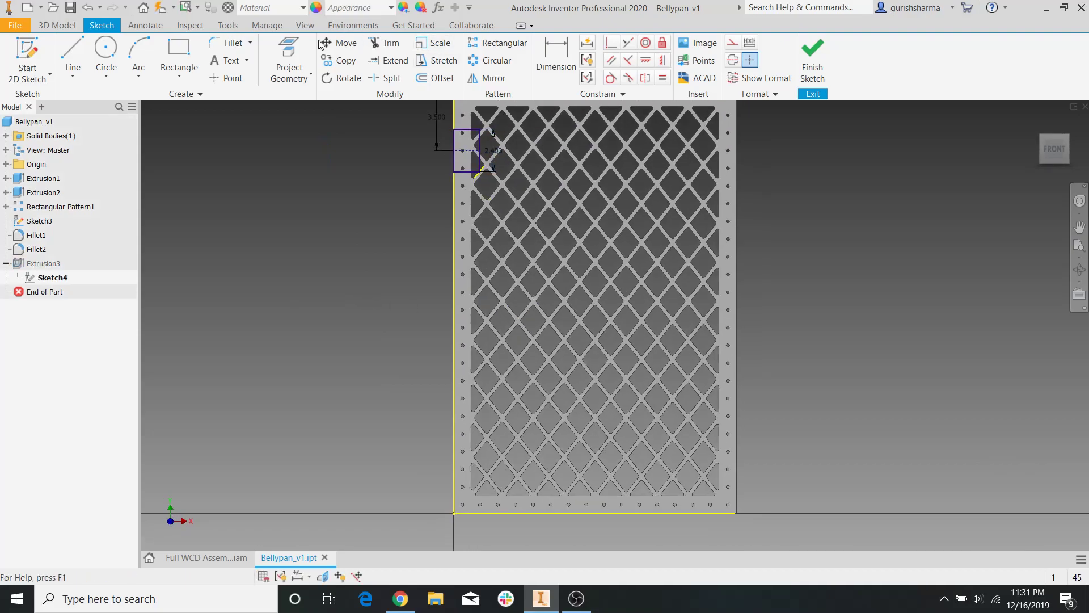
{"action": "left_click", "coordinate": [189, 58]}
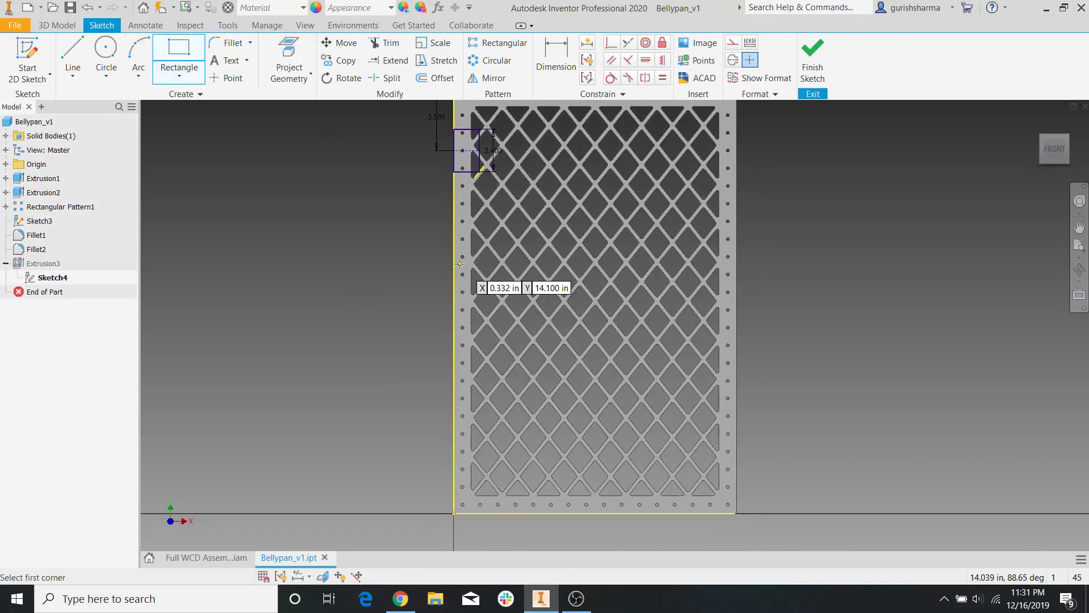
{"action": "left_click", "coordinate": [454, 262]}
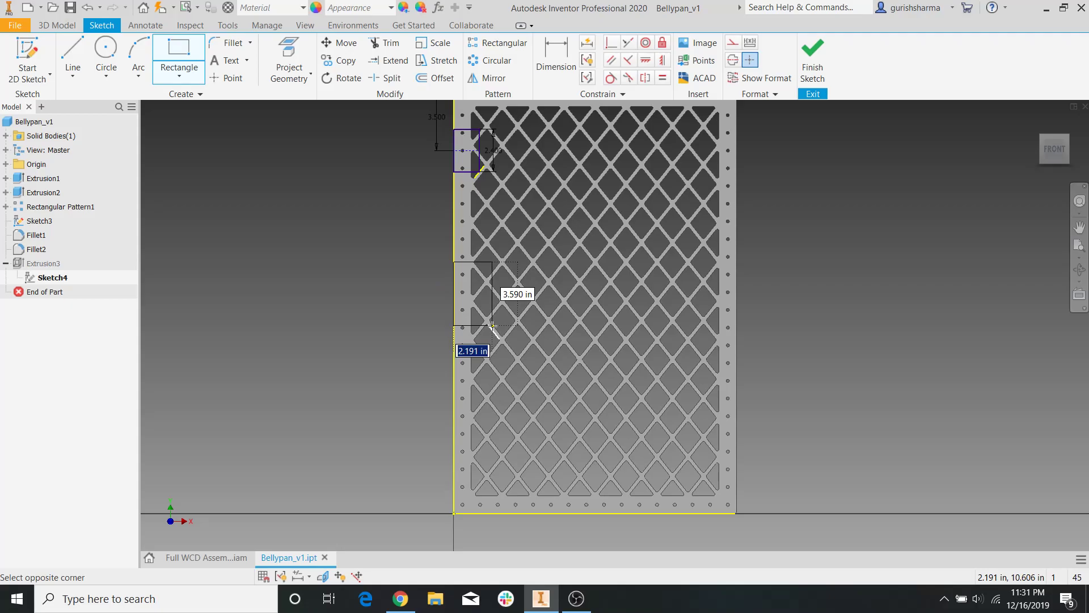
{"action": "type", "text": "1"}
{"action": "key", "text": "Tab"}
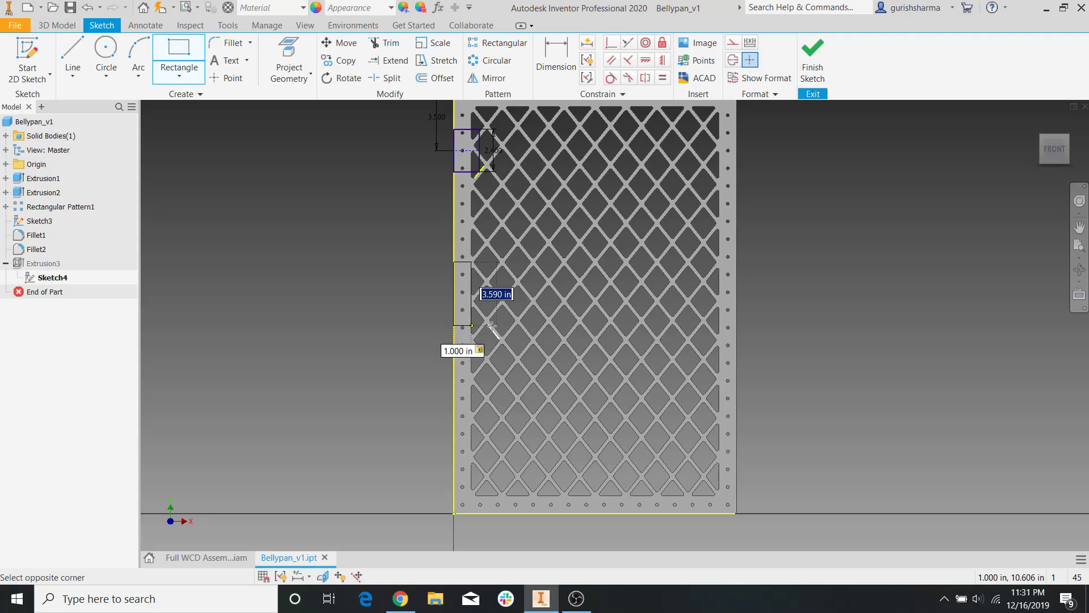
{"action": "type", "text": "w"}
{"action": "type", "text": ".5"}
{"action": "key", "text": "Return"}
{"action": "key", "text": "Escape"}
Turn on construction format and shift the new rectangle slightly down along the plate's left edge.
{"action": "left_click", "coordinate": [73, 57]}
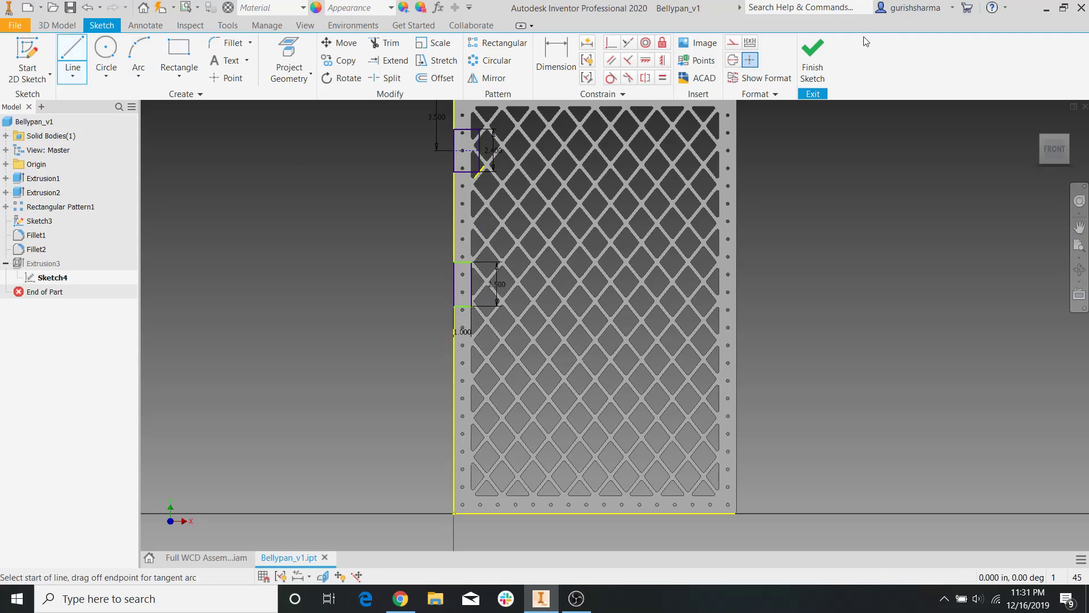
{"action": "left_click", "coordinate": [733, 43]}
{"action": "scroll", "coordinate": [454, 290], "scroll_direction": "up", "scroll_amount": 3}
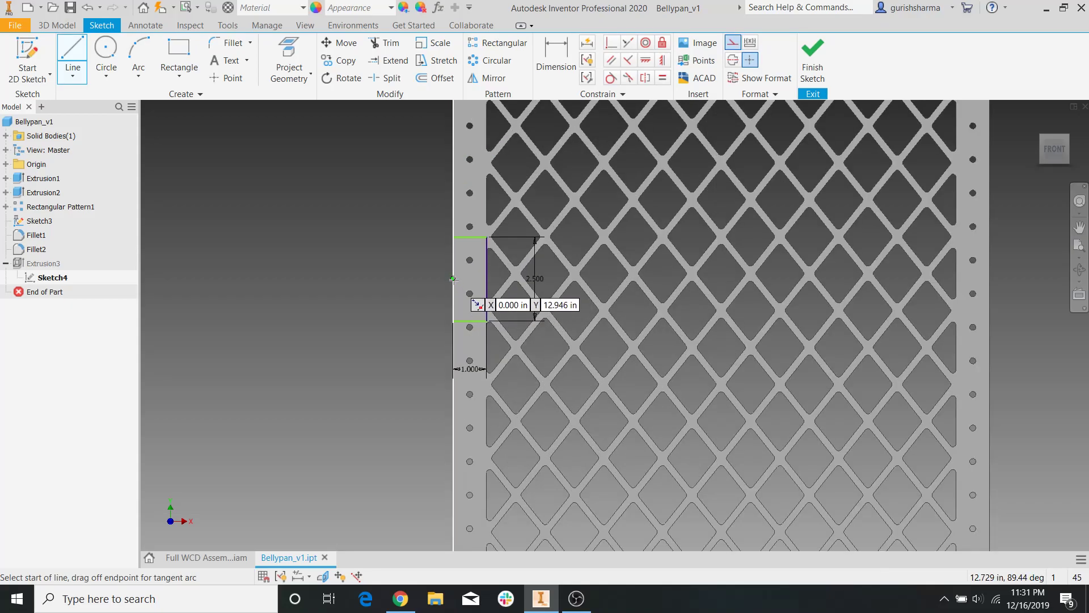
{"action": "key", "text": "Escape"}
{"action": "left_click_drag", "start_coordinate": [471, 239], "coordinate": [471, 257]}
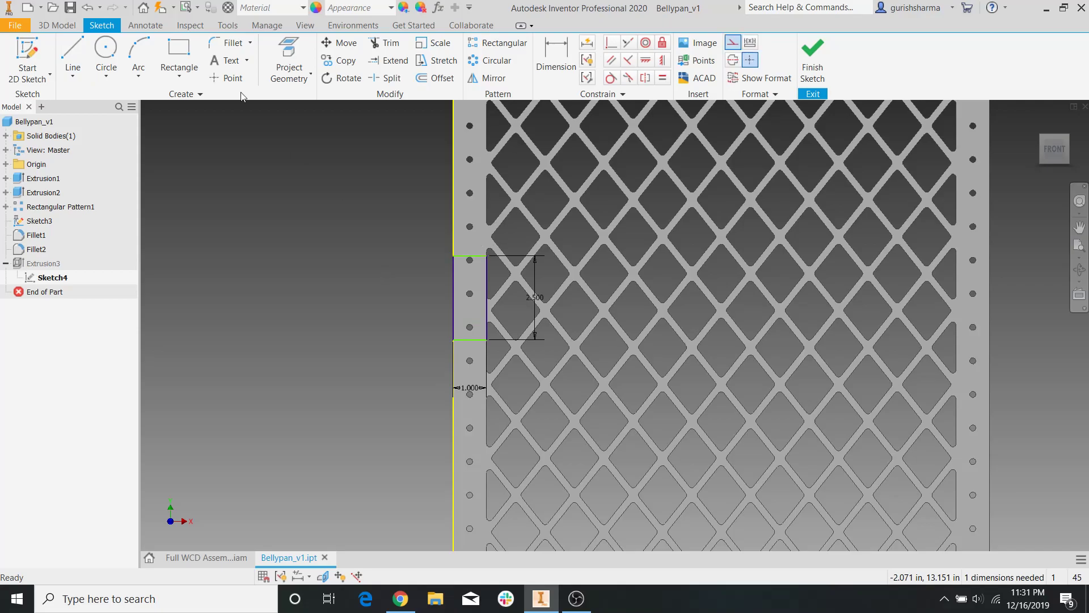
Try to draw and dimension a horizontal construction line across the rectangle between its two vertical sides.
{"action": "left_click", "coordinate": [83, 50]}
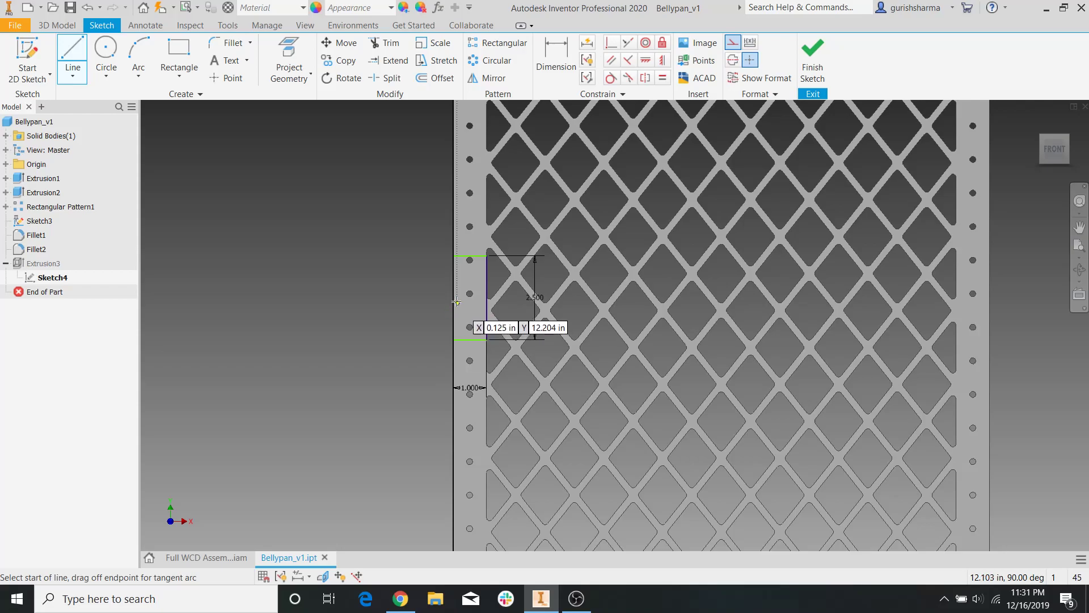
{"action": "scroll", "coordinate": [455, 298], "scroll_direction": "up", "scroll_amount": 4}
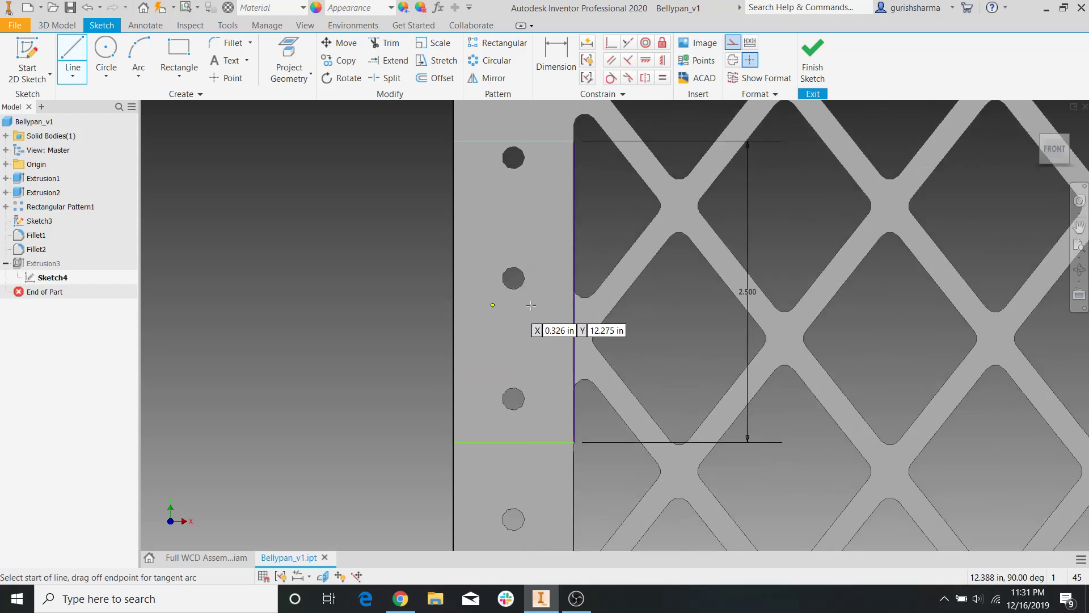
{"action": "left_click", "coordinate": [573, 286]}
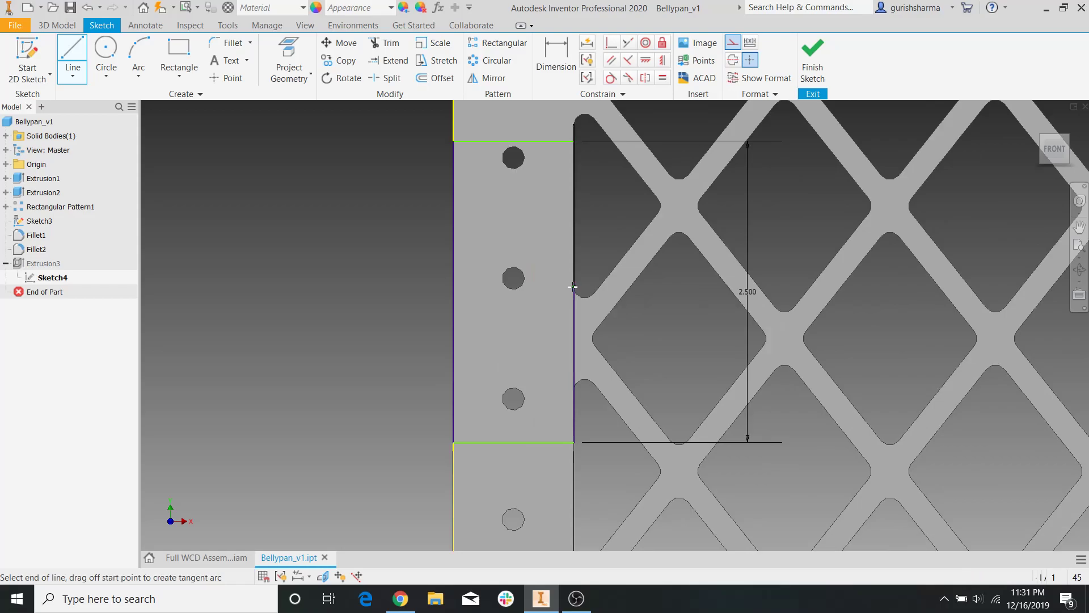
{"action": "left_click", "coordinate": [453, 286]}
{"action": "key", "text": "Escape"}
{"action": "left_click", "coordinate": [556, 56]}
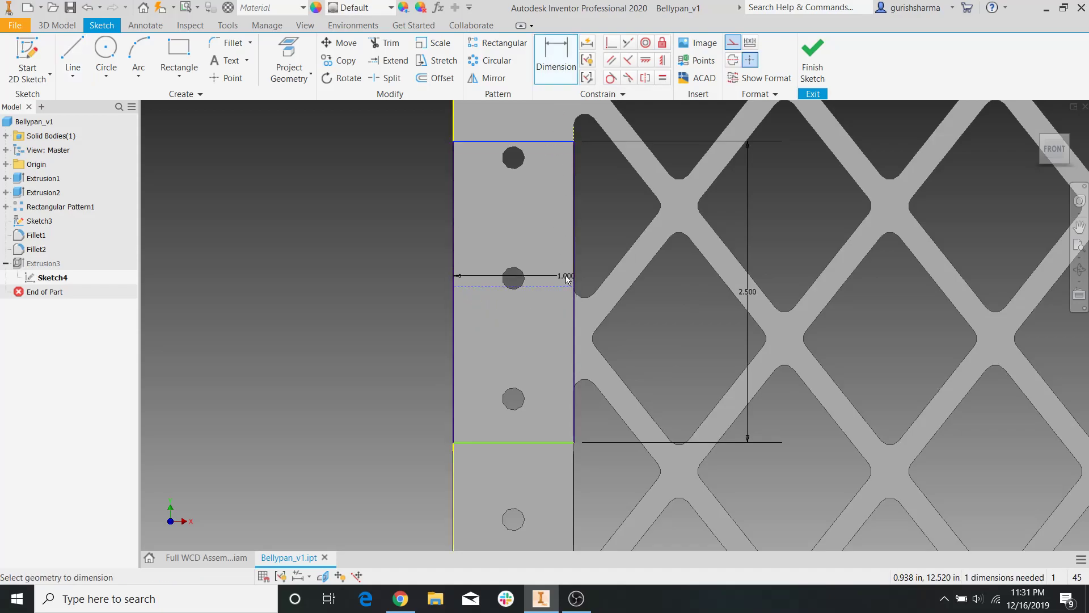
{"action": "key", "text": "Escape"}
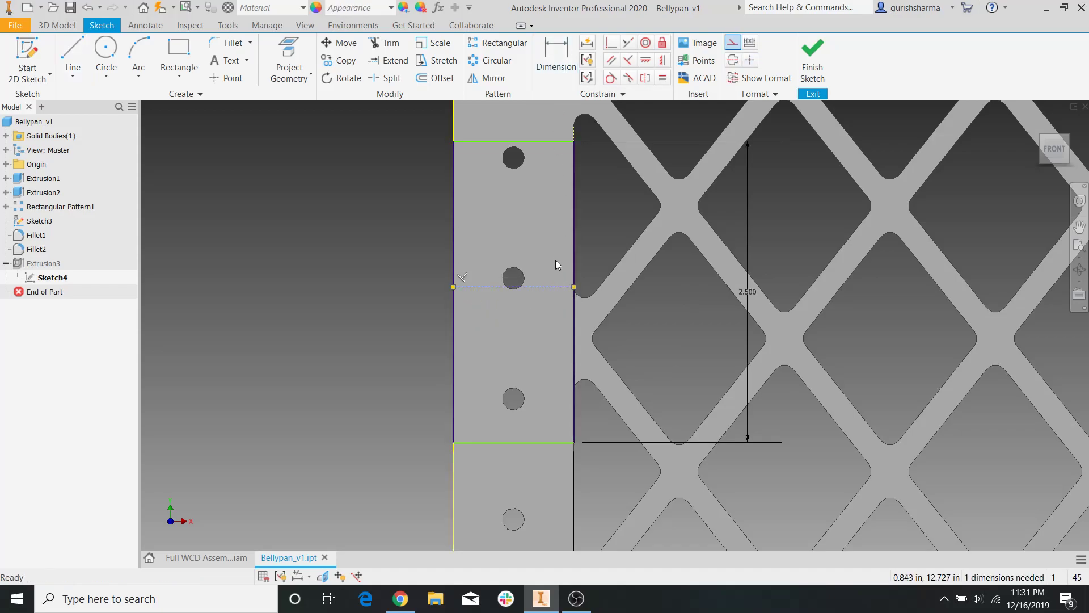
Draw a horizontal construction line across the rectangle, slightly above its middle, from the left side to the right side.
{"action": "left_click", "coordinate": [72, 57]}
{"action": "left_click", "coordinate": [453, 253]}
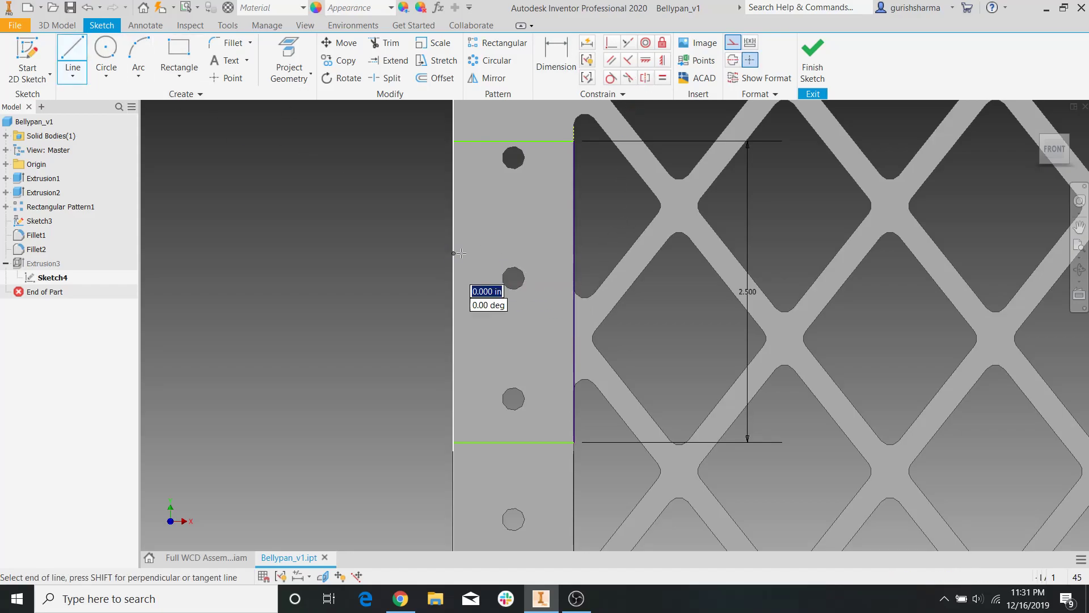
{"action": "left_click", "coordinate": [574, 253]}
{"action": "key", "text": "Escape"}
Dimension the construction line 1.25 in below the rectangle's top edge.
{"action": "left_click", "coordinate": [555, 57]}
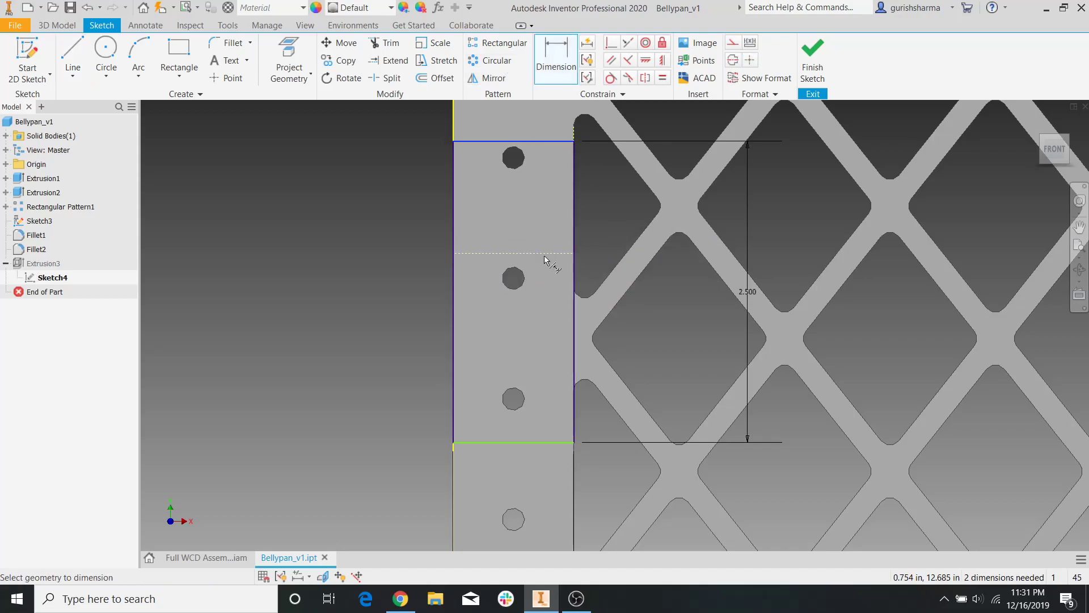
{"action": "left_click", "coordinate": [544, 219]}
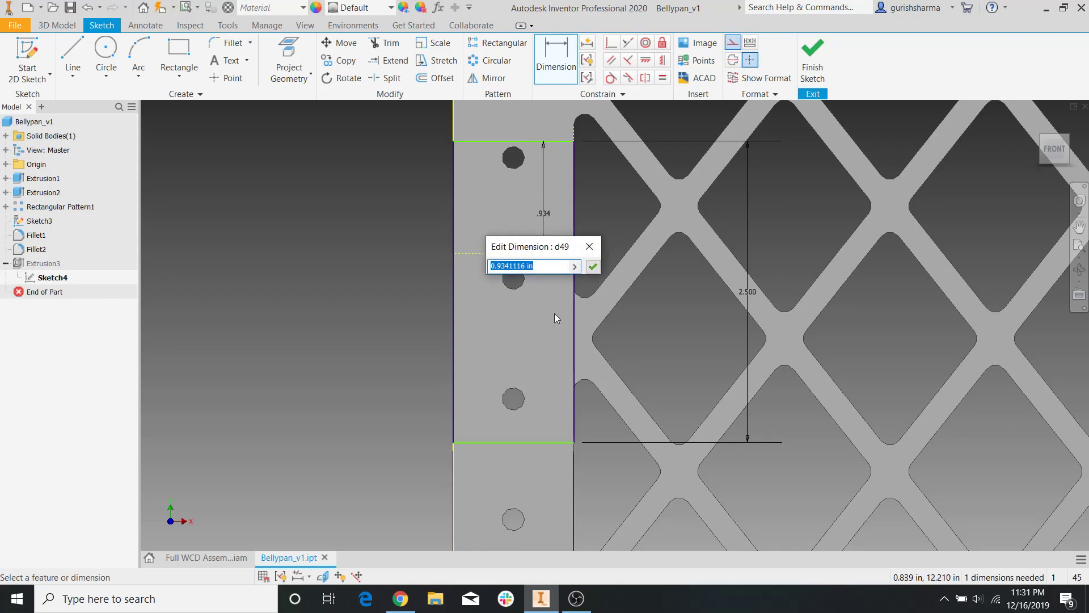
{"action": "type", "text": "1.12525"}
{"action": "key", "text": "Return"}
{"action": "key", "text": "Escape"}
Dimension the rectangle's construction centerline 12 in from the plate's top edge and finish the sketch.
{"action": "scroll", "coordinate": [618, 323], "scroll_direction": "down", "scroll_amount": 6}
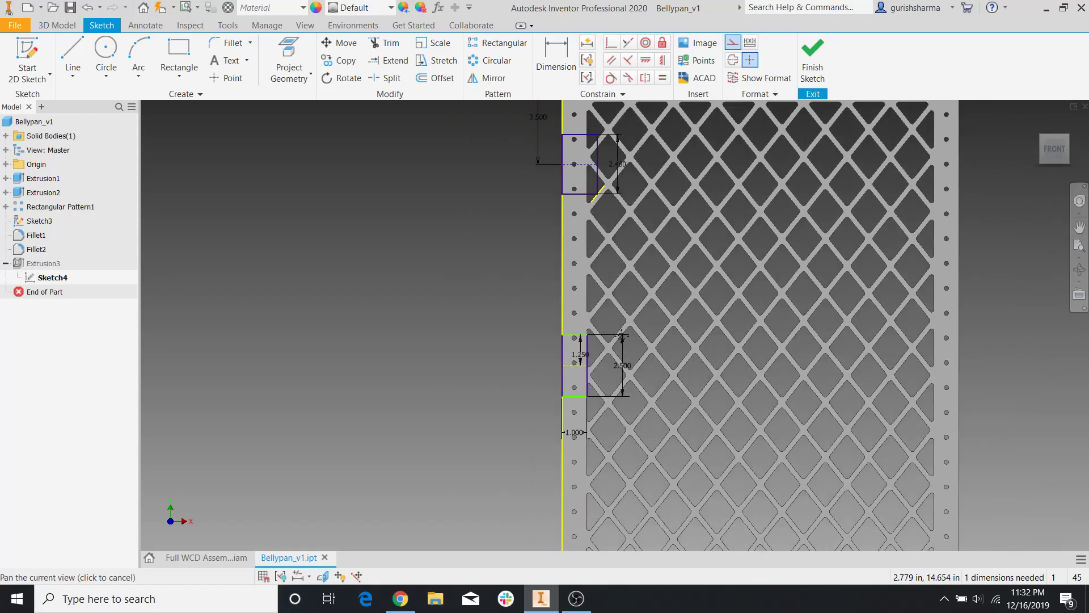
{"action": "left_click", "coordinate": [557, 66]}
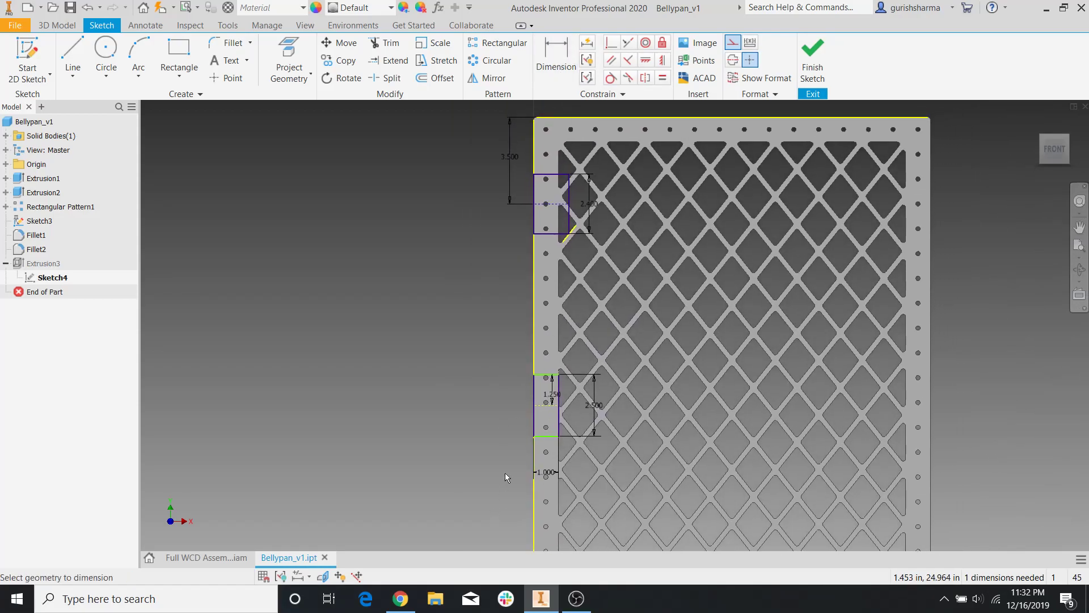
{"action": "left_click", "coordinate": [554, 407]}
{"action": "left_click", "coordinate": [556, 118]}
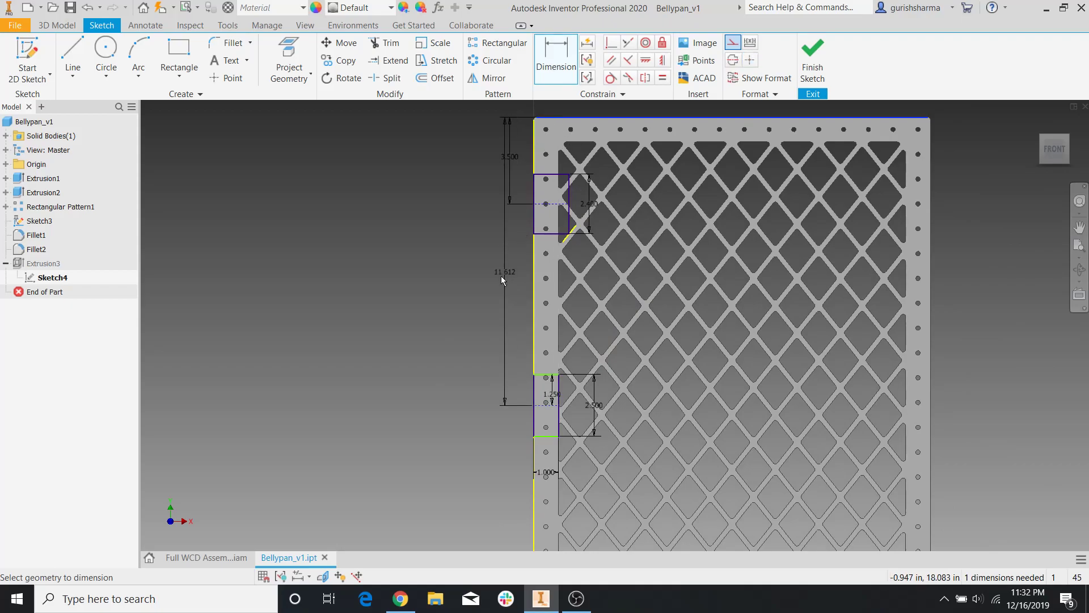
{"action": "left_click", "coordinate": [501, 299]}
{"action": "type", "text": "12"}
{"action": "key", "text": "Return"}
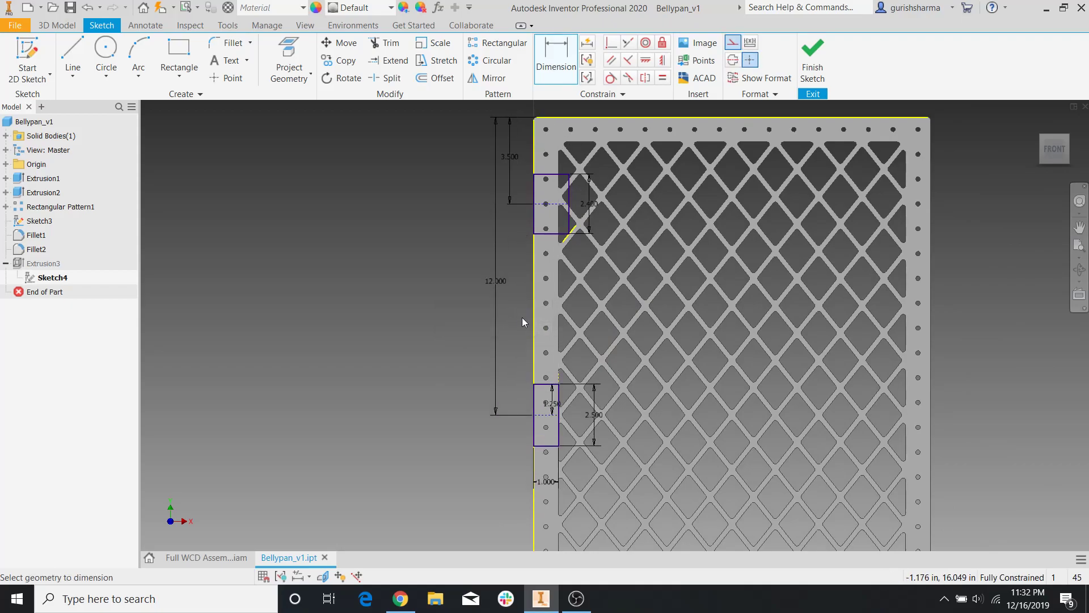
{"action": "key", "text": "Escape"}
{"action": "left_click", "coordinate": [812, 57]}
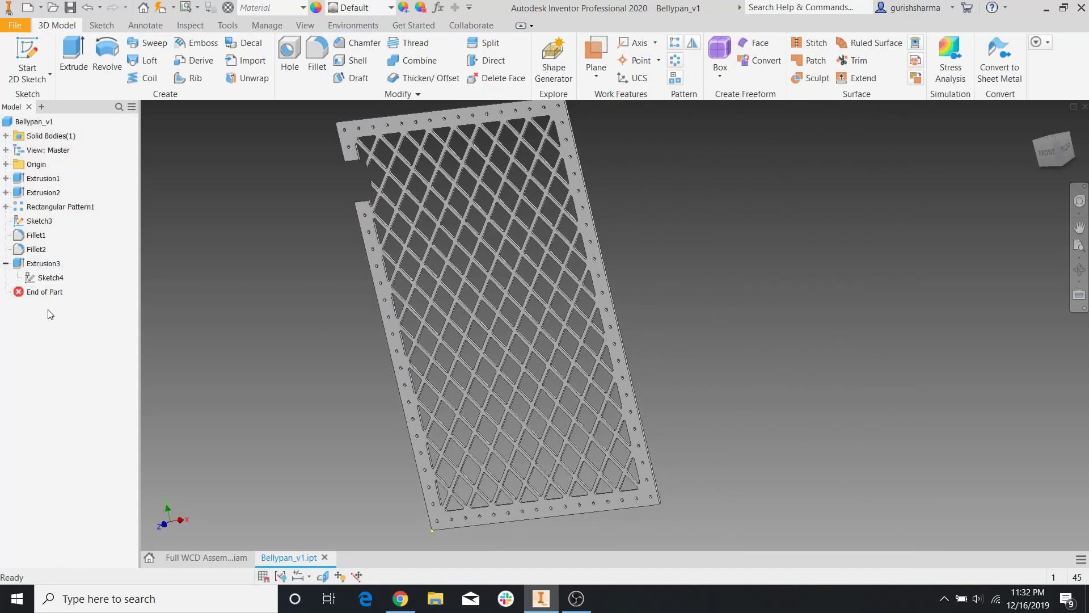
Edit Extrusion3 and add the new 1 by 2.5 in rectangle to the profiles cut through the plate.
{"action": "double_click", "coordinate": [51, 265]}
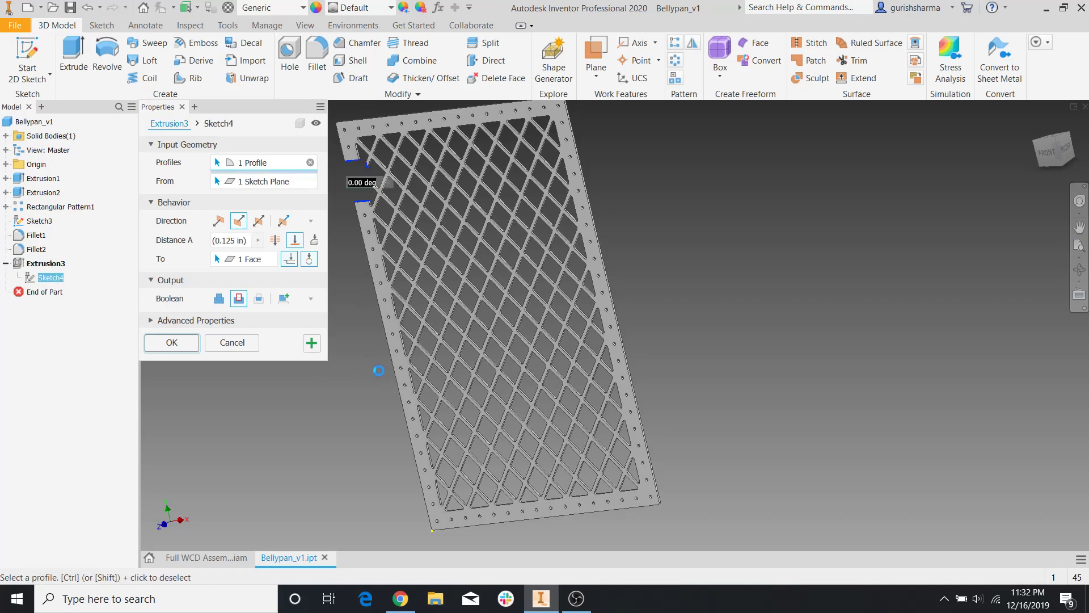
{"action": "middle_click_drag", "start_coordinate": [383, 357], "coordinate": [318, 272], "text": "shift"}
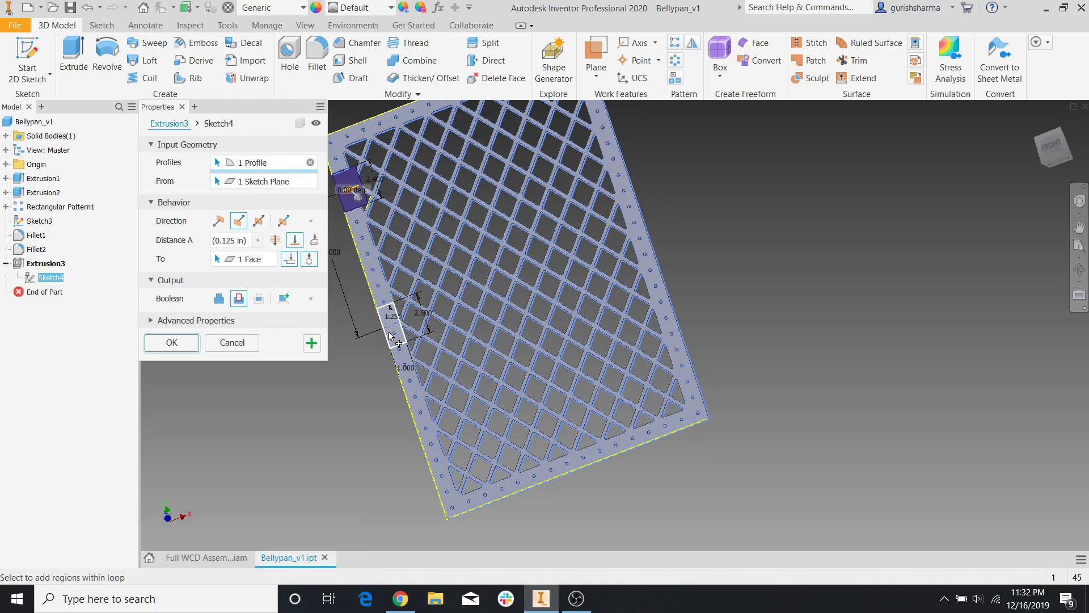
{"action": "mouse_move", "coordinate": [370, 343]}
{"action": "middle_mouse_down", "text": "shift"}
{"action": "mouse_move", "coordinate": [415, 311]}
{"action": "mouse_move", "coordinate": [400, 288]}
{"action": "middle_mouse_up", "text": "shift"}
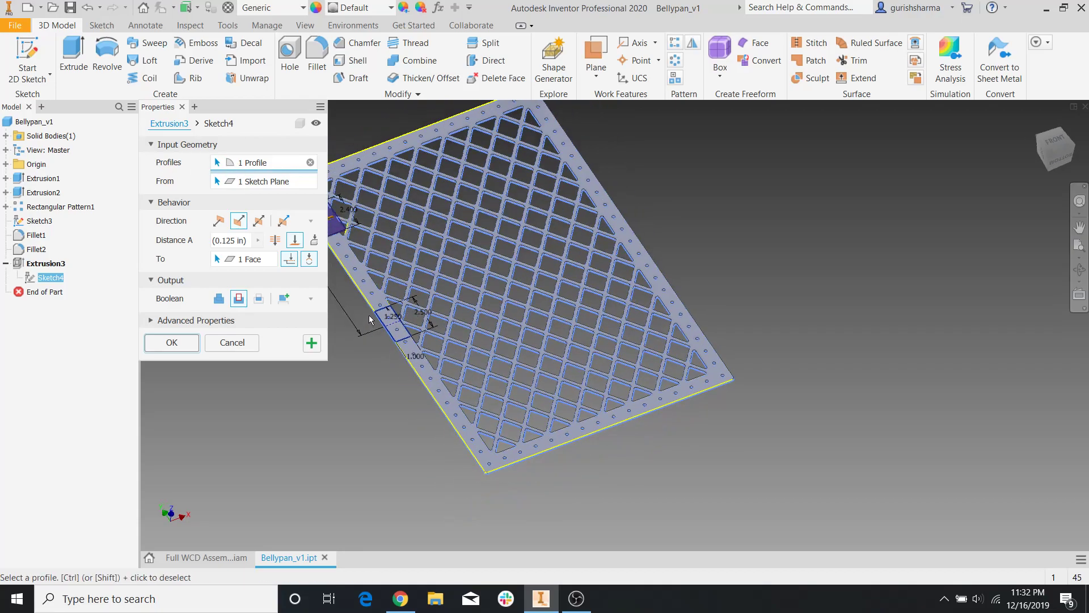
{"action": "scroll", "coordinate": [371, 316], "scroll_direction": "down", "scroll_amount": 5}
{"action": "left_click", "coordinate": [172, 163]}
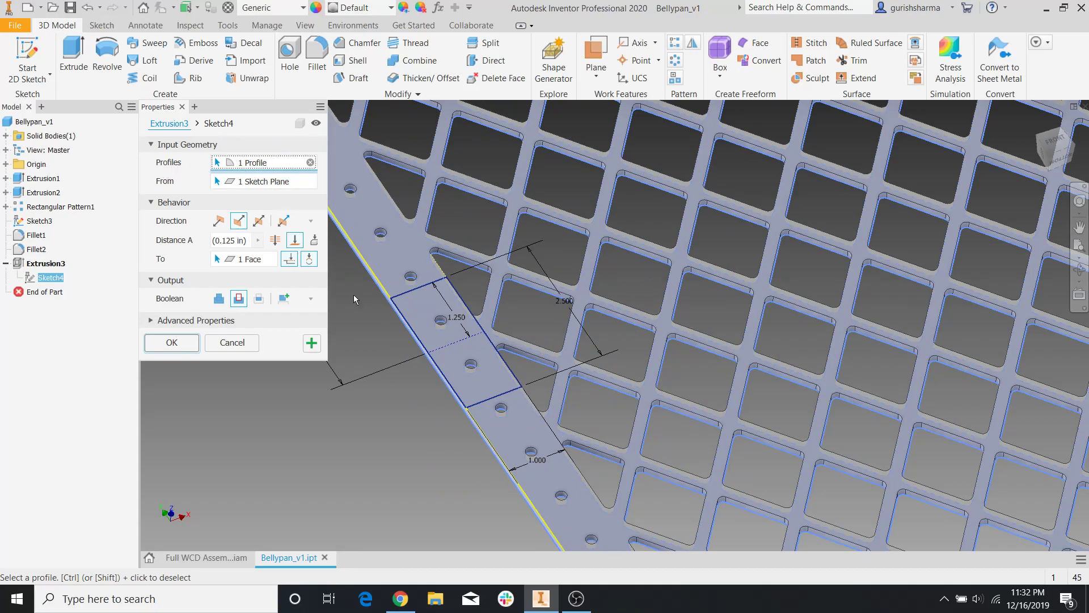
{"action": "left_click", "coordinate": [488, 371]}
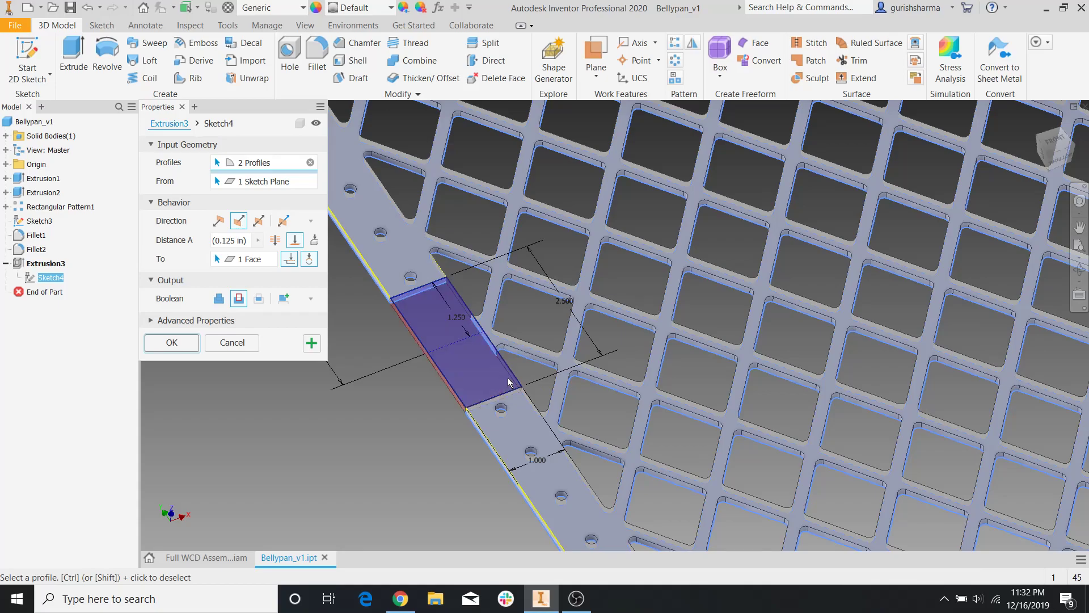
{"action": "left_click", "coordinate": [170, 343]}
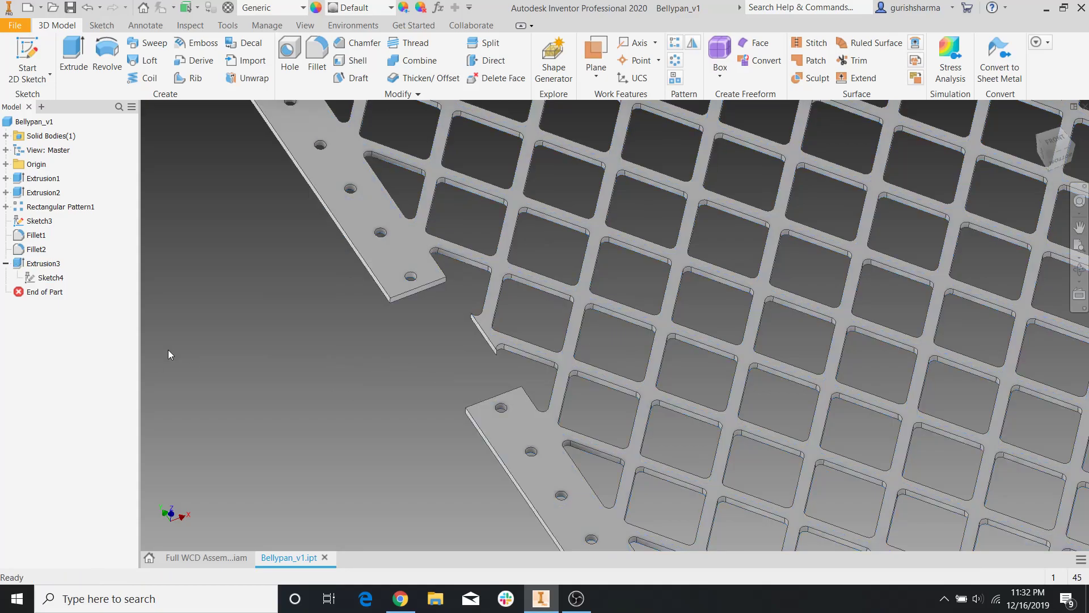
Inspect the new cutout around the middle bearing block in the Full WCD Assembly.
{"action": "left_click", "coordinate": [195, 557]}
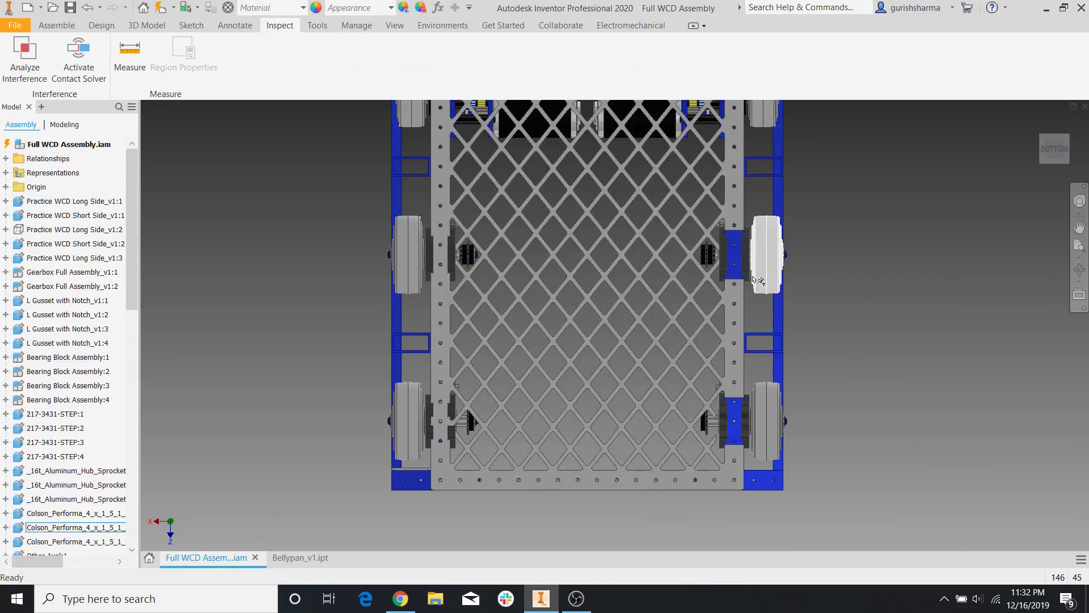
{"action": "scroll", "coordinate": [758, 282], "scroll_direction": "up", "scroll_amount": 6}
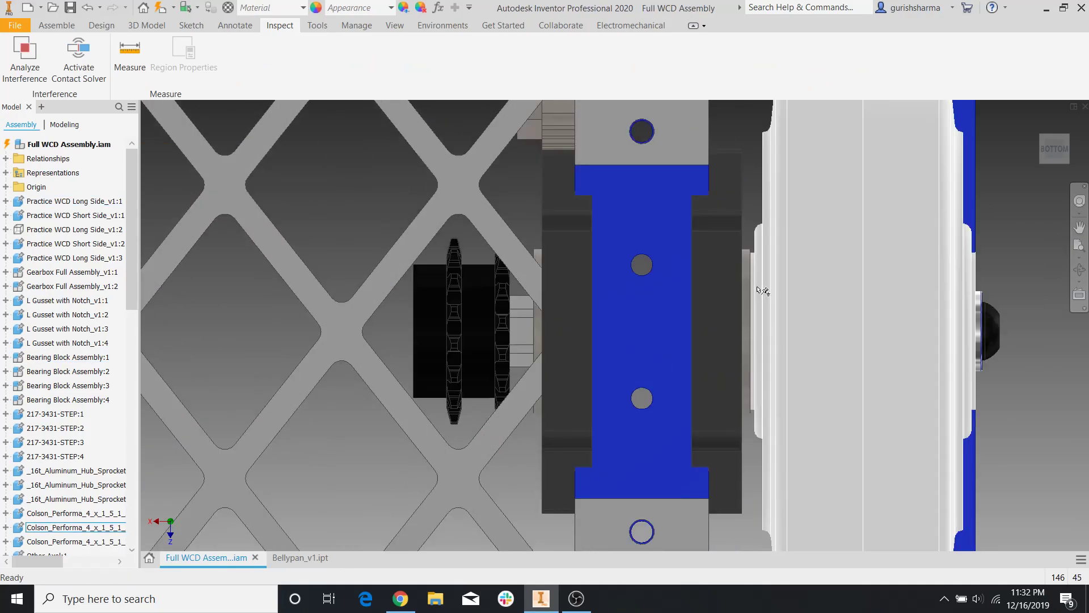
Reopen Sketch4 of Bellypan_v1 and project the diagonal lattice edge beside the middle cutout rectangle's lower inner corner.
{"action": "left_click", "coordinate": [281, 557]}
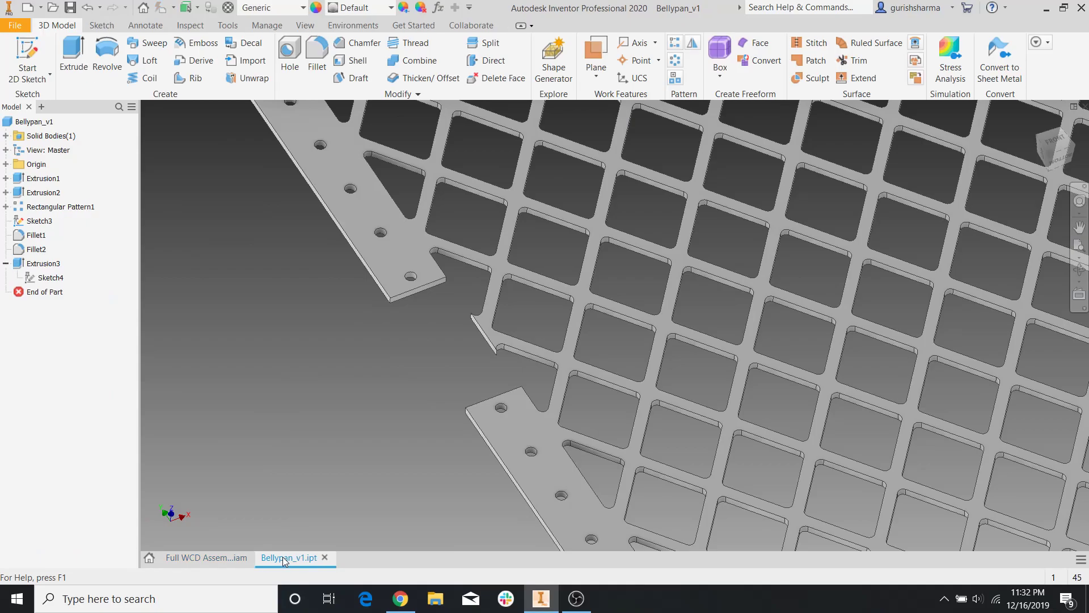
{"action": "double_click", "coordinate": [44, 278]}
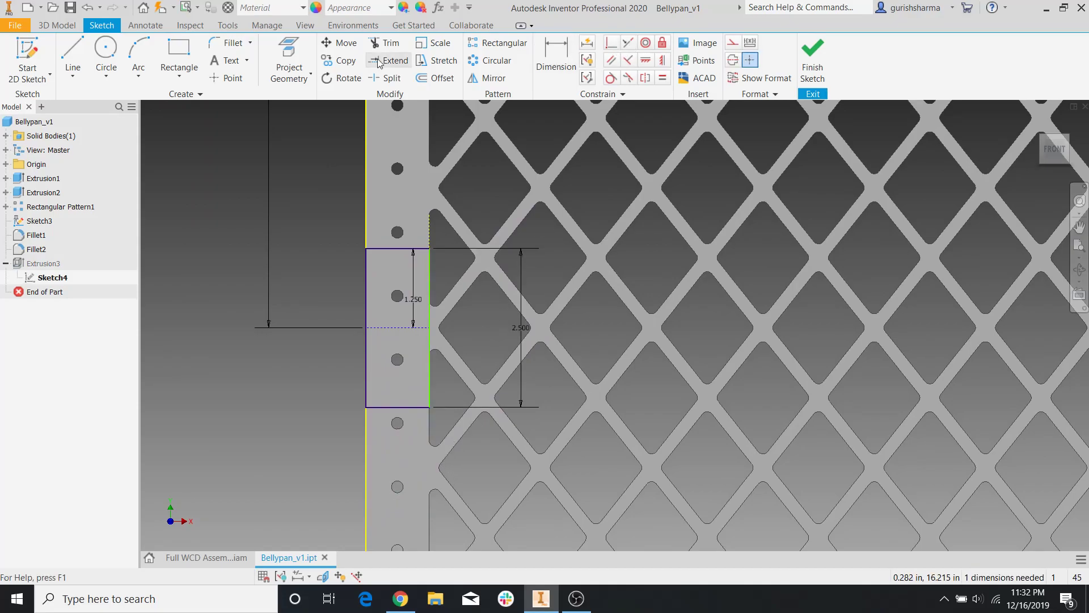
{"action": "left_click", "coordinate": [293, 49]}
{"action": "left_click", "coordinate": [470, 407]}
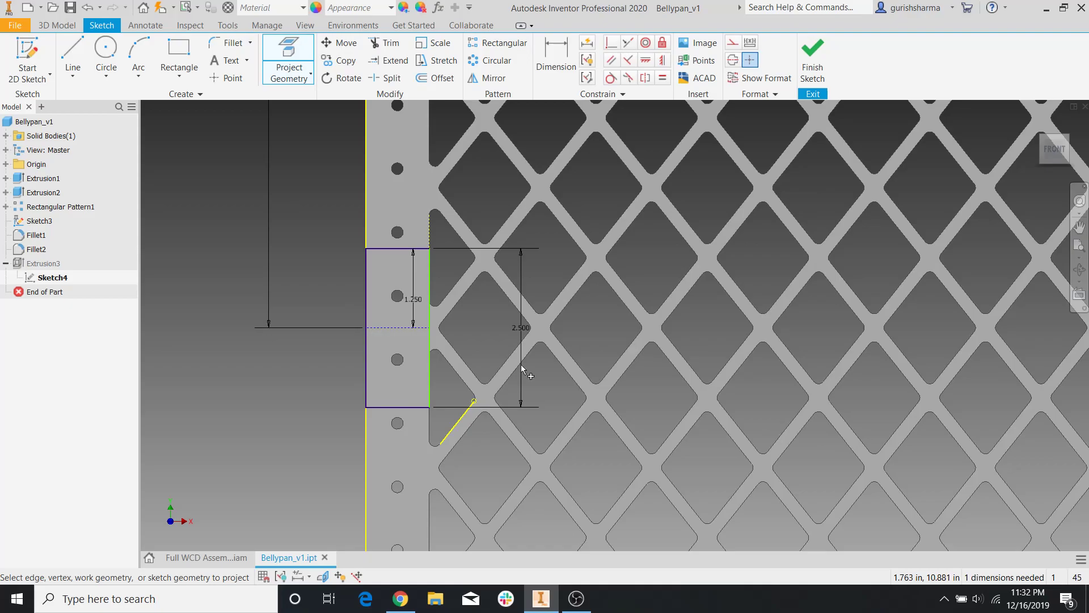
Make the middle rectangle's lower inner corner coincident with the projected diagonal lattice edge and finish the sketch.
{"action": "left_click", "coordinate": [606, 45]}
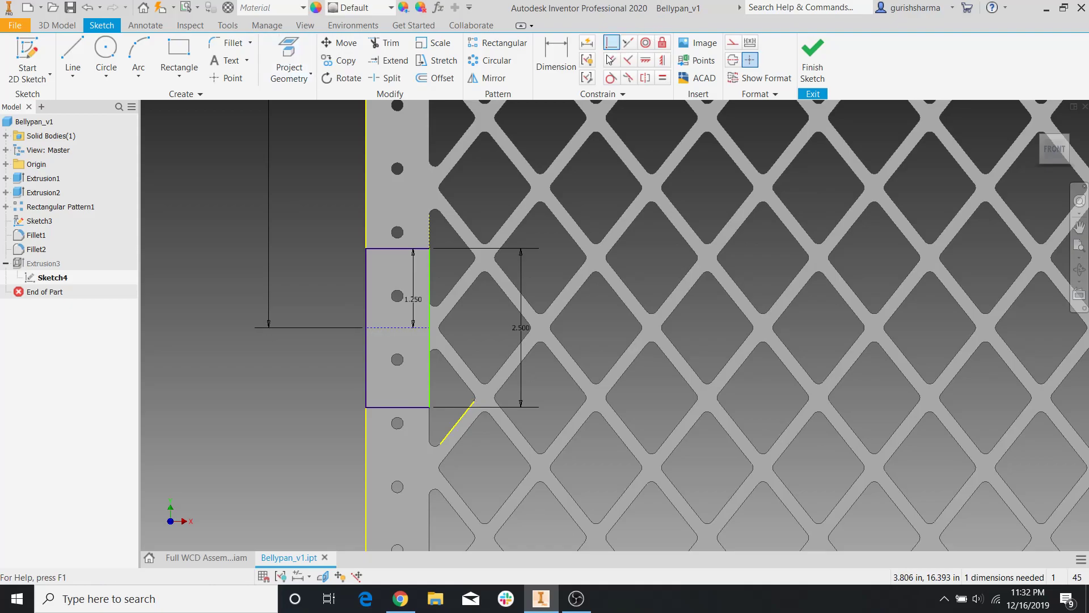
{"action": "left_click", "coordinate": [428, 406]}
{"action": "left_click", "coordinate": [457, 422]}
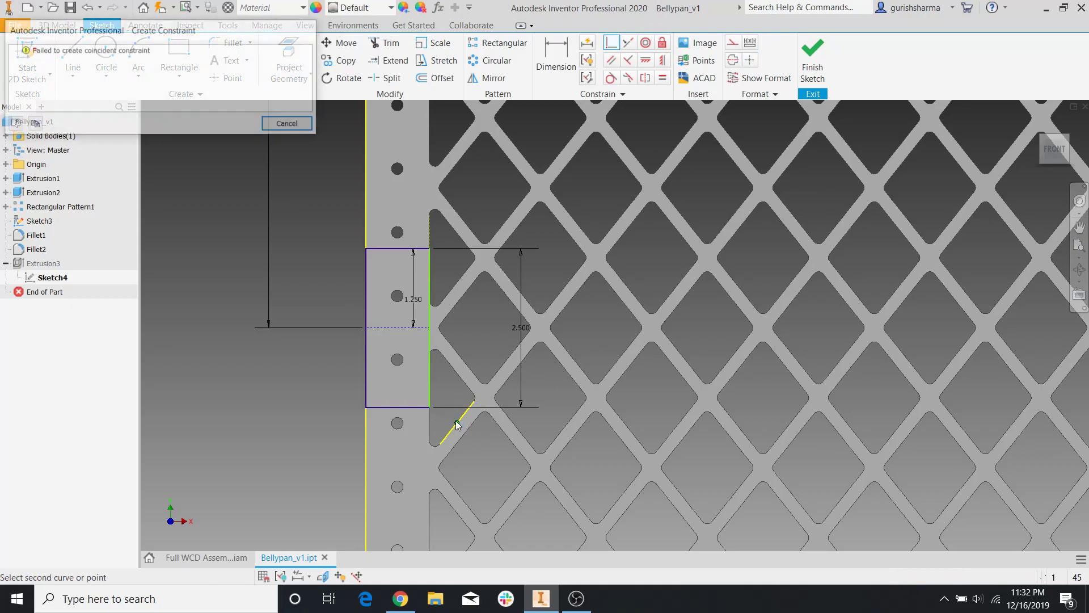
{"action": "key", "text": "Escape"}
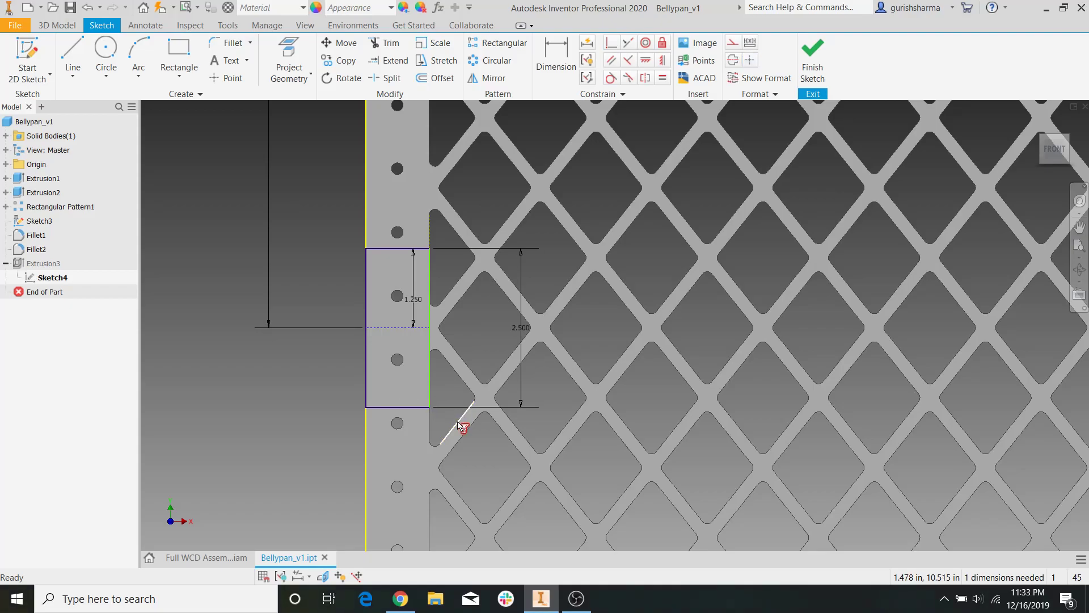
{"action": "left_click", "coordinate": [458, 421]}
{"action": "left_click", "coordinate": [611, 44]}
{"action": "left_click", "coordinate": [427, 407]}
{"action": "left_click", "coordinate": [466, 418]}
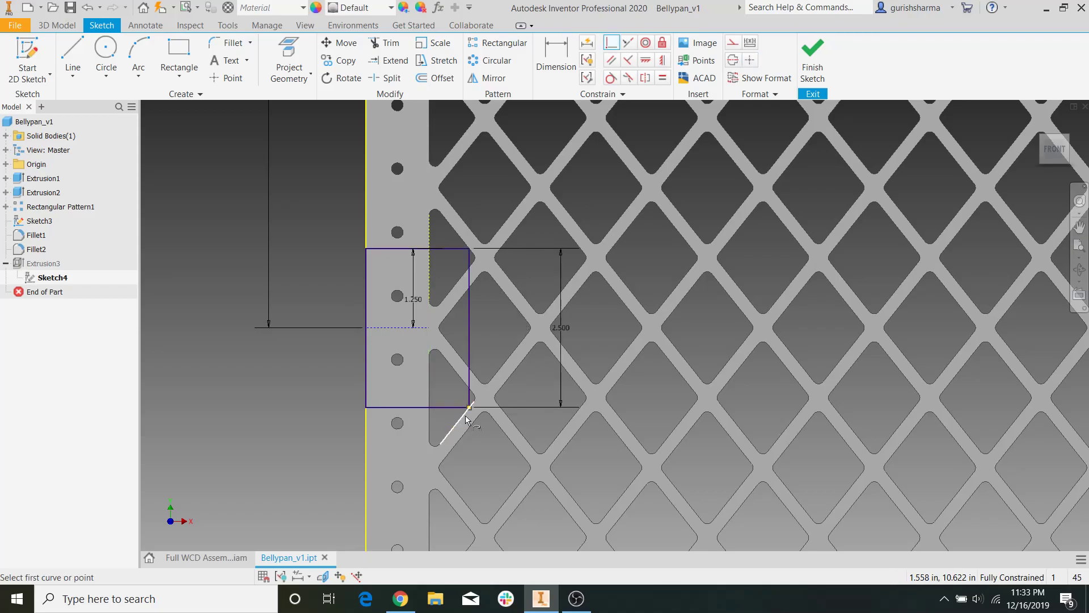
{"action": "key", "text": "Escape"}
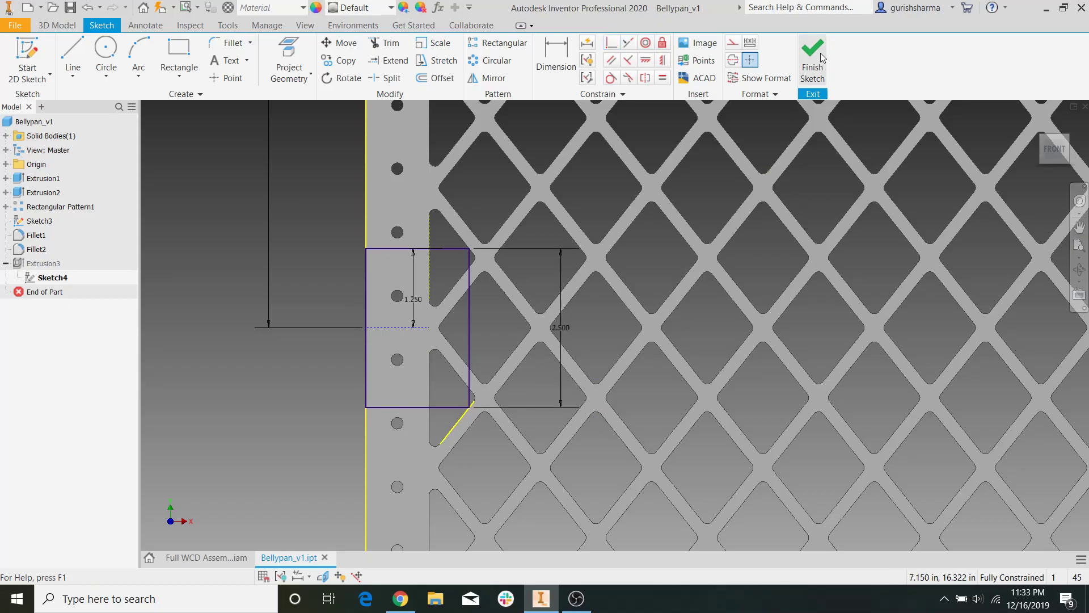
{"action": "left_click", "coordinate": [812, 67]}
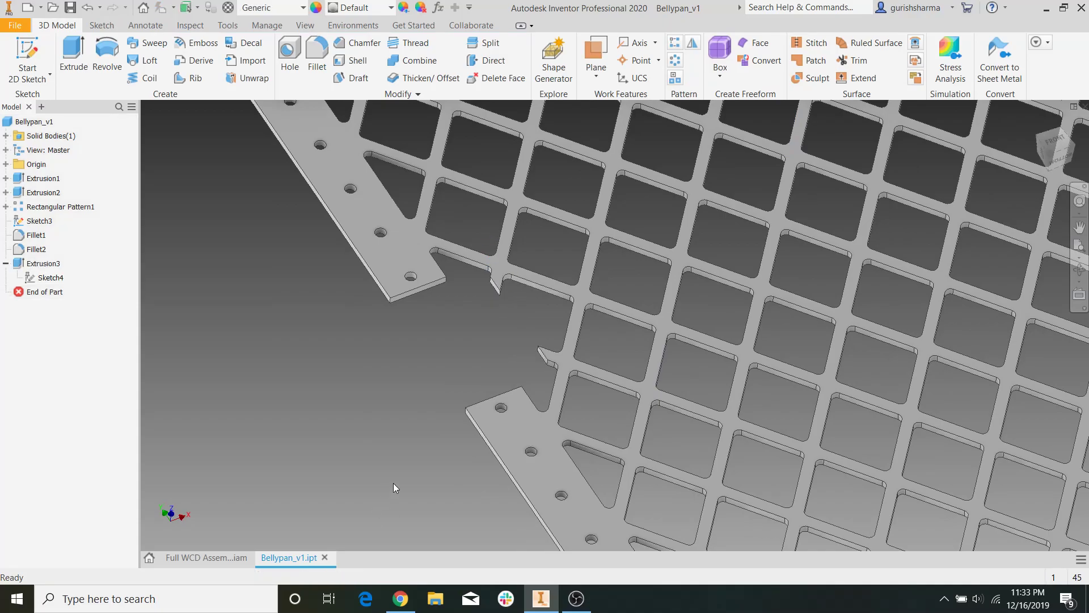
Inspect the widened belly pan cutout around the sprockets and bearing block from below in the Full WCD Assembly.
{"action": "scroll", "coordinate": [448, 448], "scroll_direction": "up", "scroll_amount": 3}
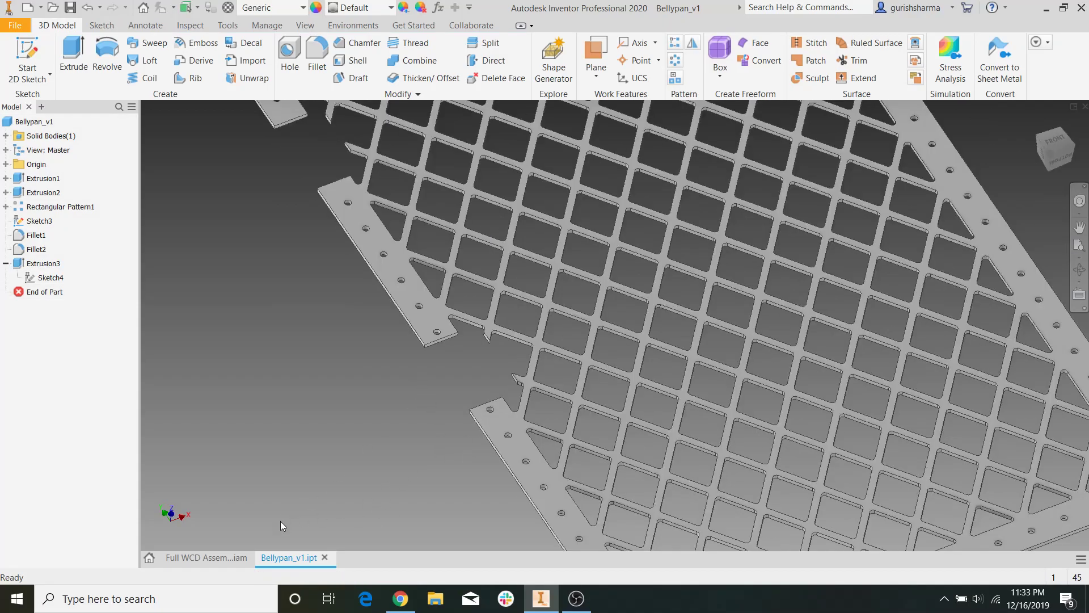
{"action": "left_click", "coordinate": [203, 557]}
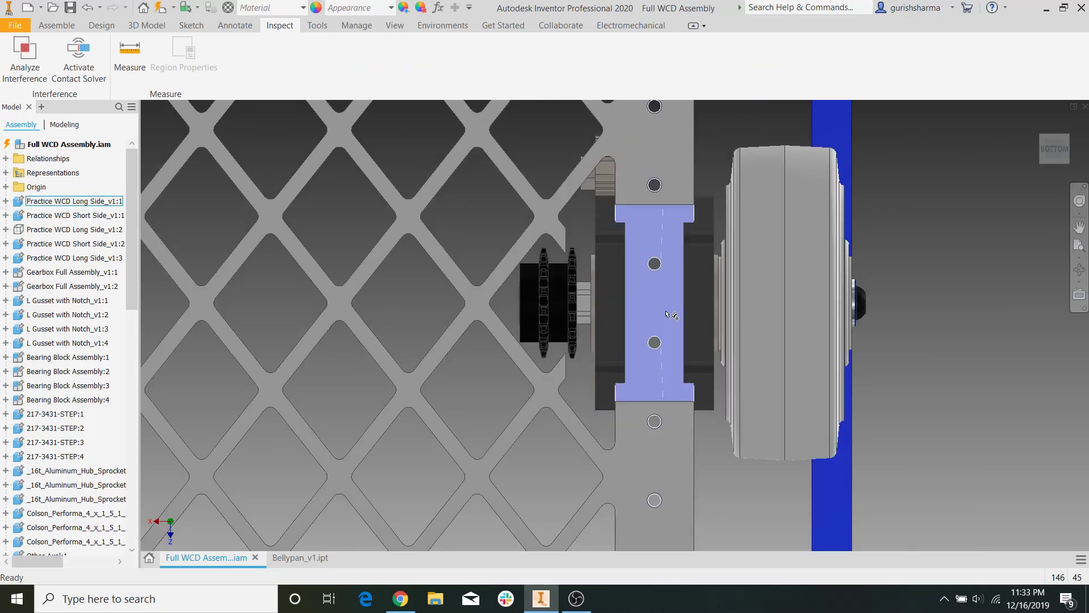
{"action": "scroll", "coordinate": [669, 314], "scroll_direction": "up", "scroll_amount": 5}
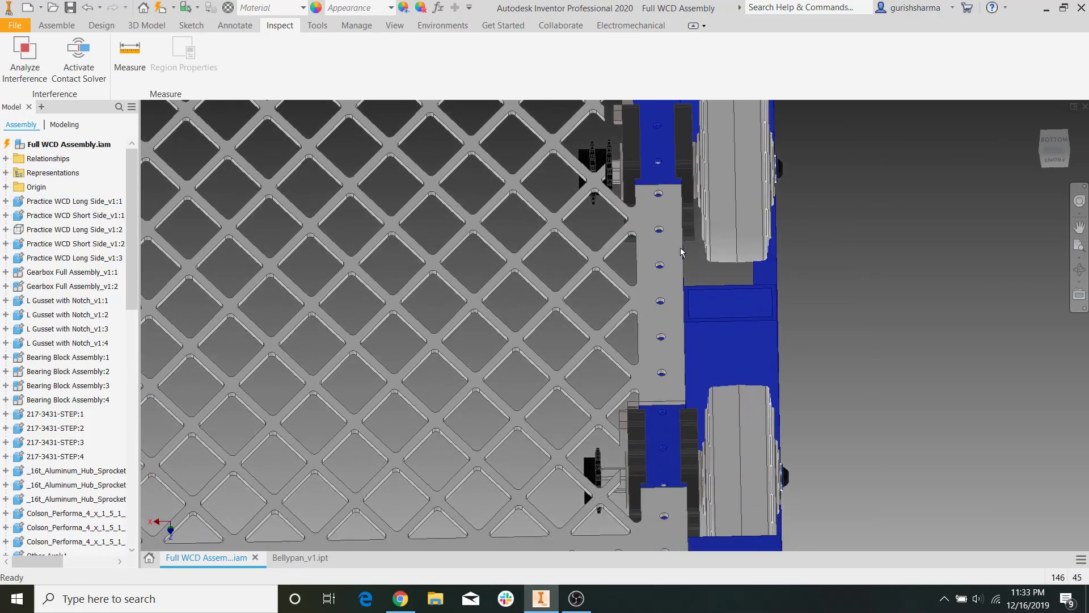
{"action": "scroll", "coordinate": [641, 312], "scroll_direction": "up", "scroll_amount": 3}
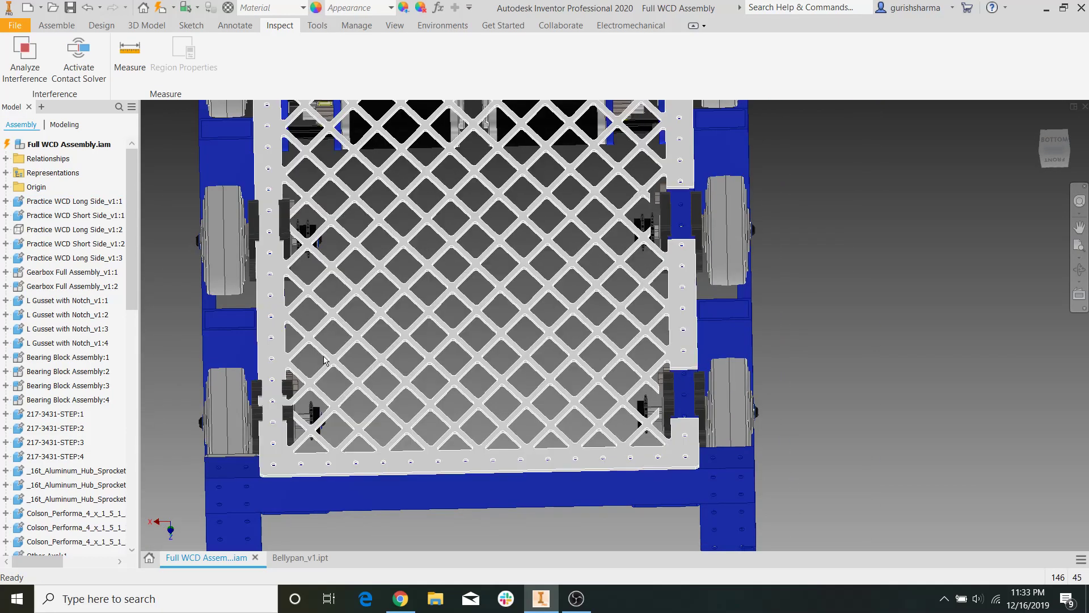
{"action": "left_click", "coordinate": [1051, 142]}
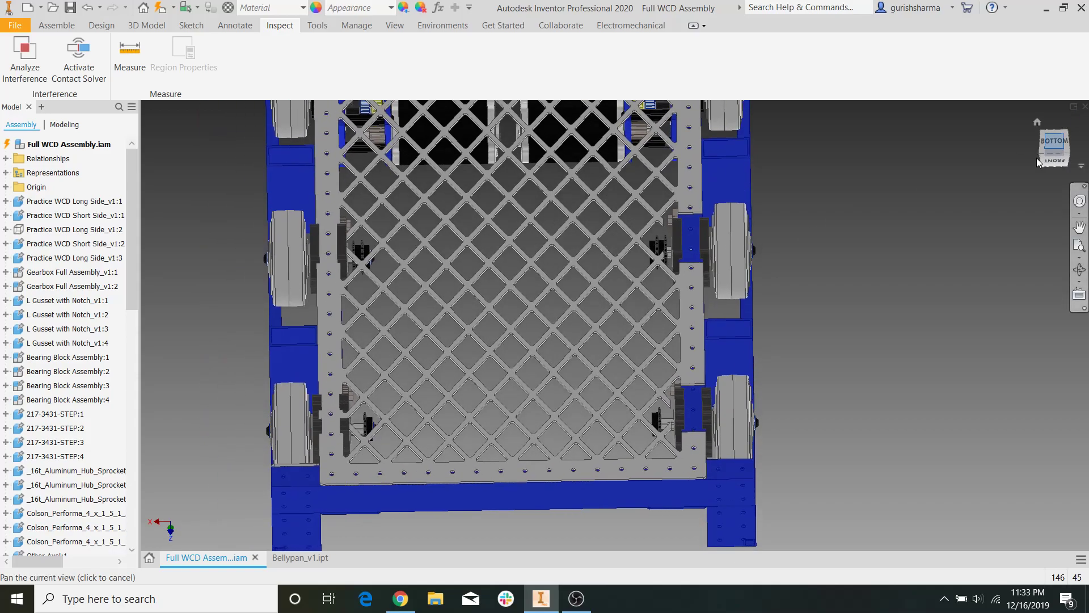
{"action": "scroll", "coordinate": [698, 313], "scroll_direction": "down", "scroll_amount": 5}
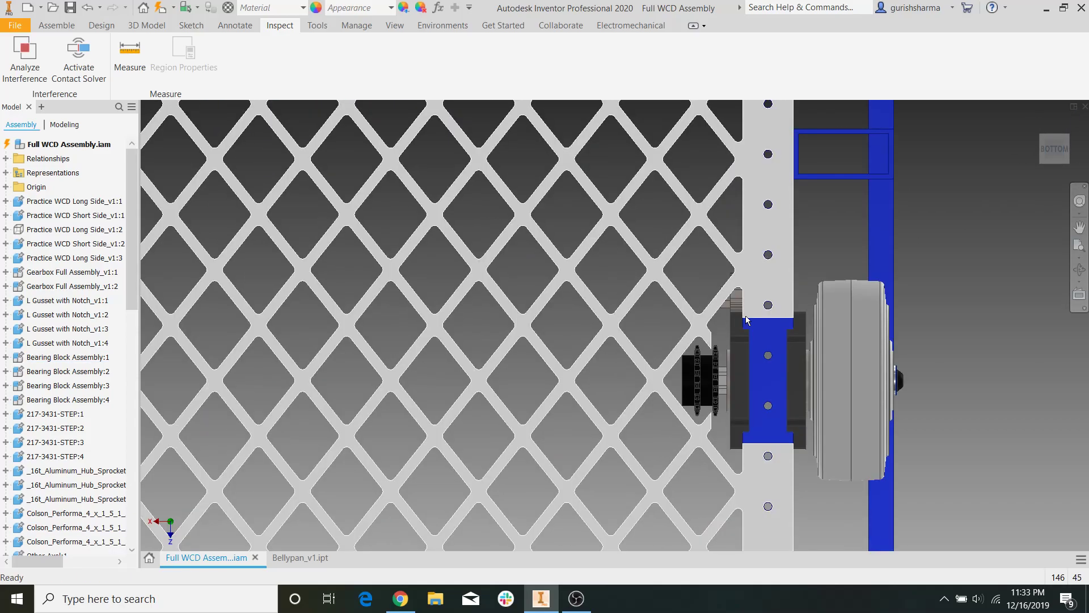
{"action": "scroll", "coordinate": [704, 439], "scroll_direction": "down", "scroll_amount": 5}
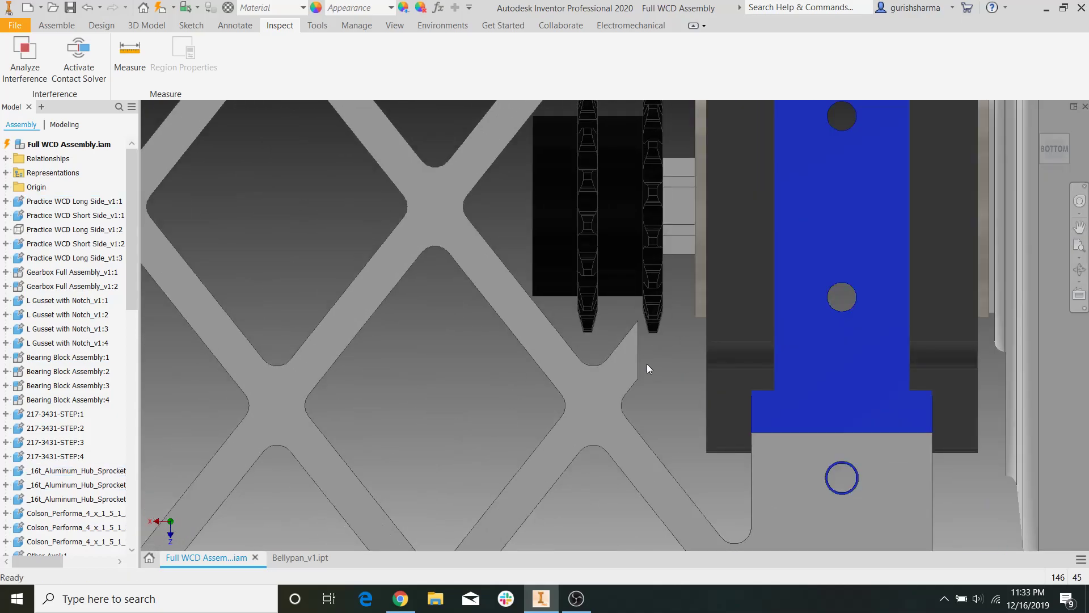
{"action": "scroll", "coordinate": [648, 369], "scroll_direction": "up", "scroll_amount": 4}
{"action": "scroll", "coordinate": [601, 285], "scroll_direction": "down", "scroll_amount": 3}
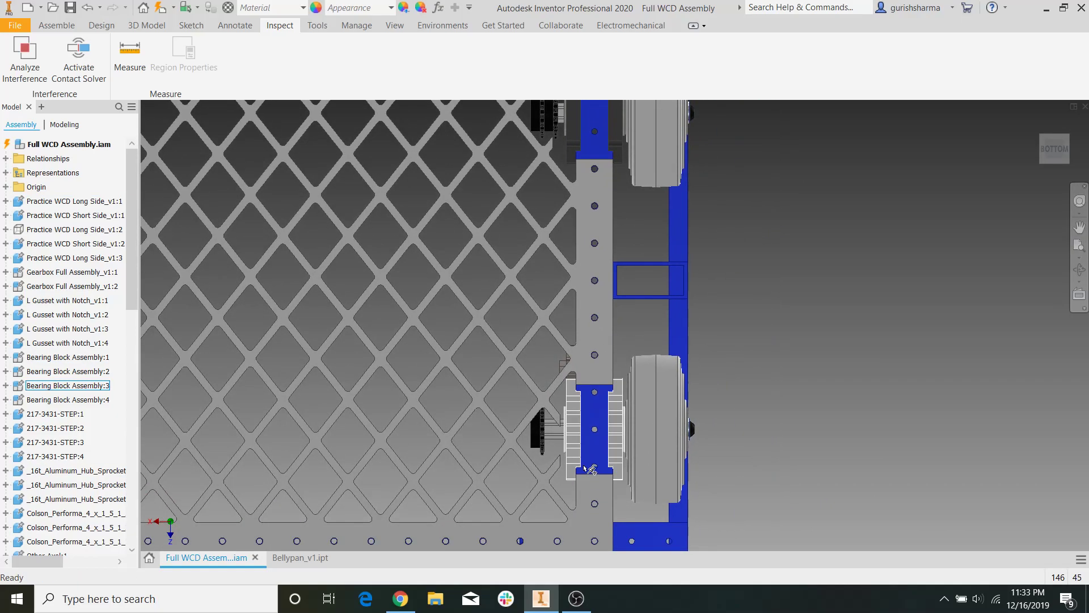
Reopen Sketch4 of Bellypan_v1 and add a driven reference dimension for the upper rectangle's width.
{"action": "left_click", "coordinate": [299, 558]}
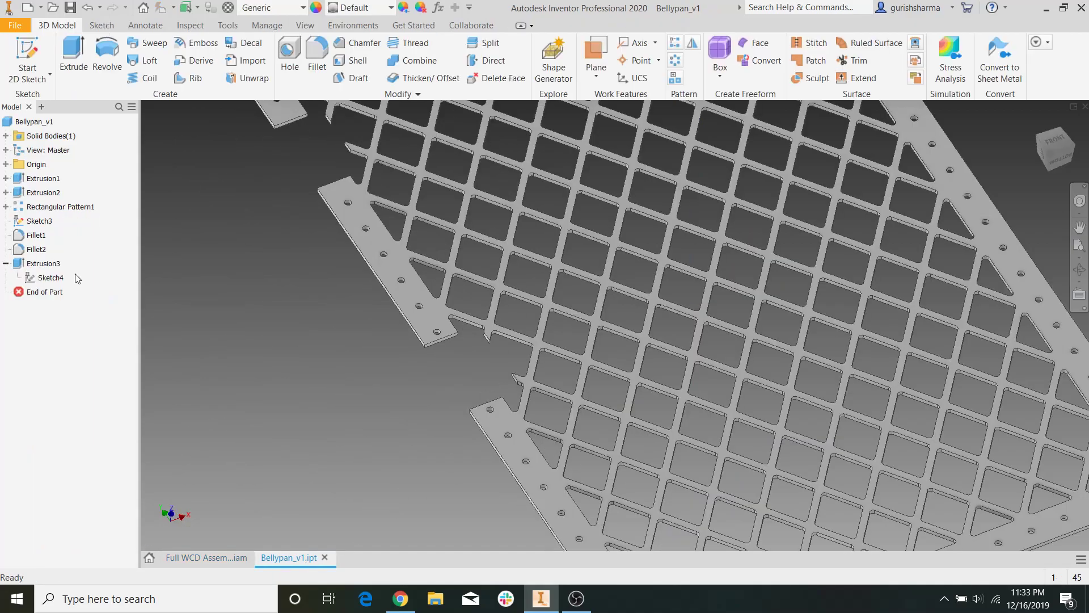
{"action": "left_click", "coordinate": [50, 278]}
{"action": "double_click", "coordinate": [52, 278]}
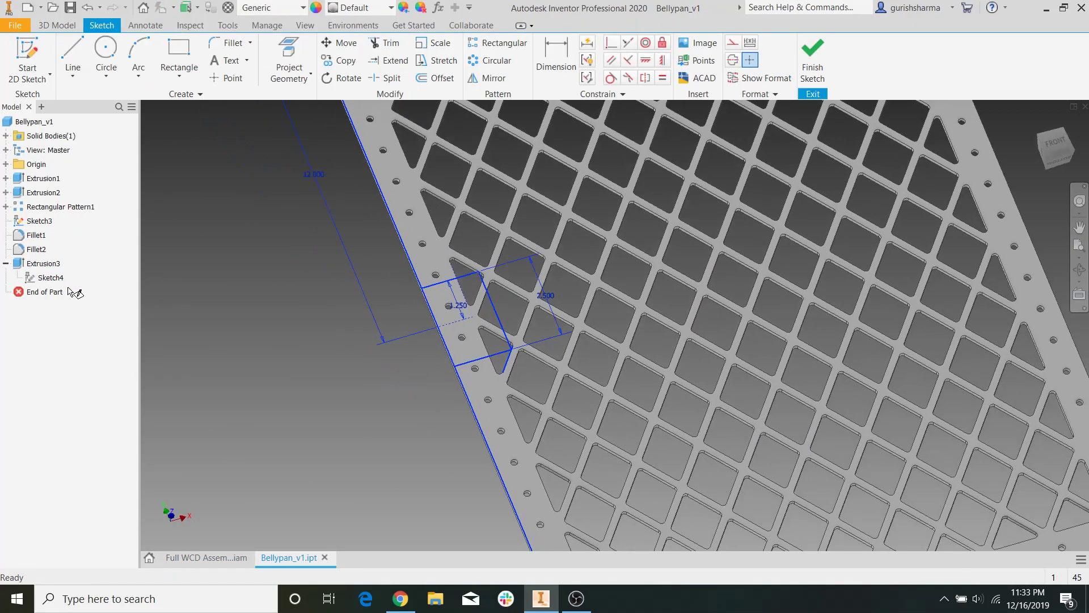
{"action": "middle_click_drag", "start_coordinate": [467, 439], "coordinate": [484, 484]}
{"action": "key", "text": "d"}
{"action": "left_click", "coordinate": [457, 242]}
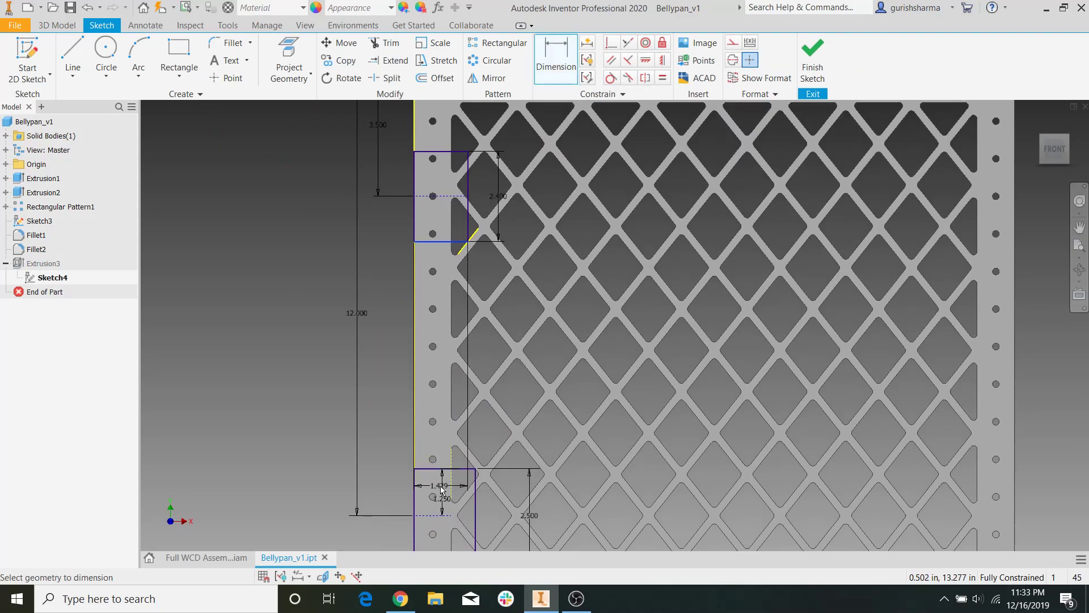
{"action": "scroll", "coordinate": [456, 481], "scroll_direction": "down", "scroll_amount": 3}
{"action": "middle_click_drag", "start_coordinate": [457, 481], "coordinate": [514, 324]}
{"action": "left_click", "coordinate": [481, 220]}
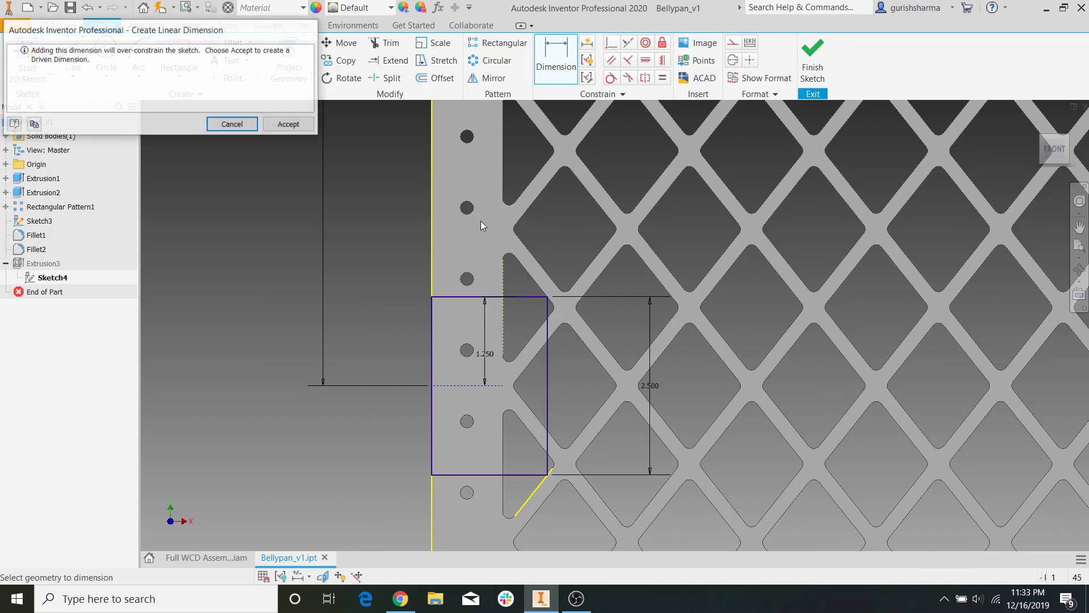
{"action": "left_click", "coordinate": [298, 125]}
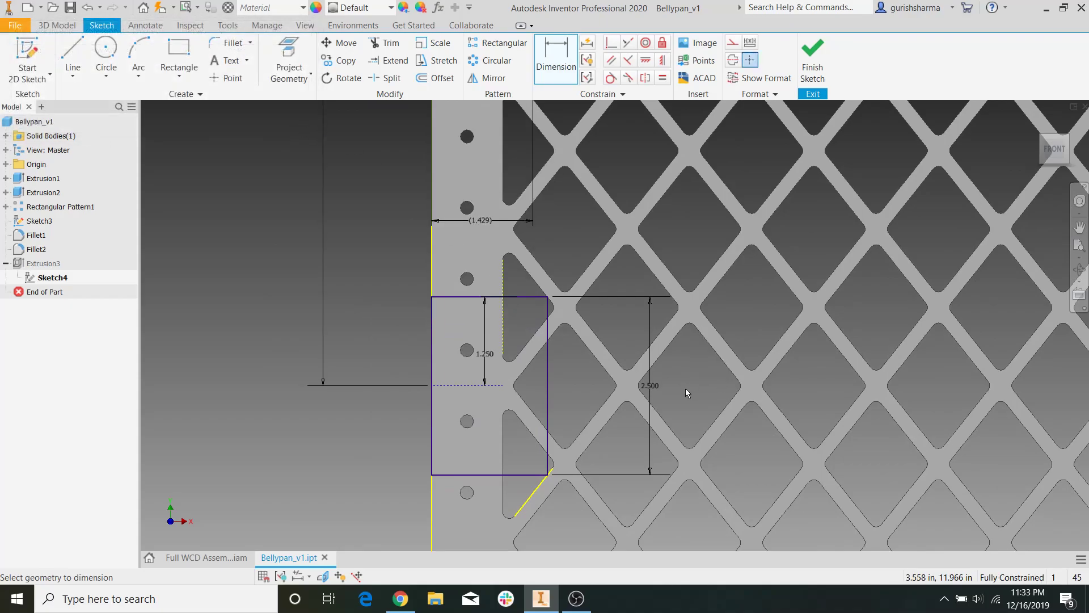
{"action": "key", "text": "Escape"}
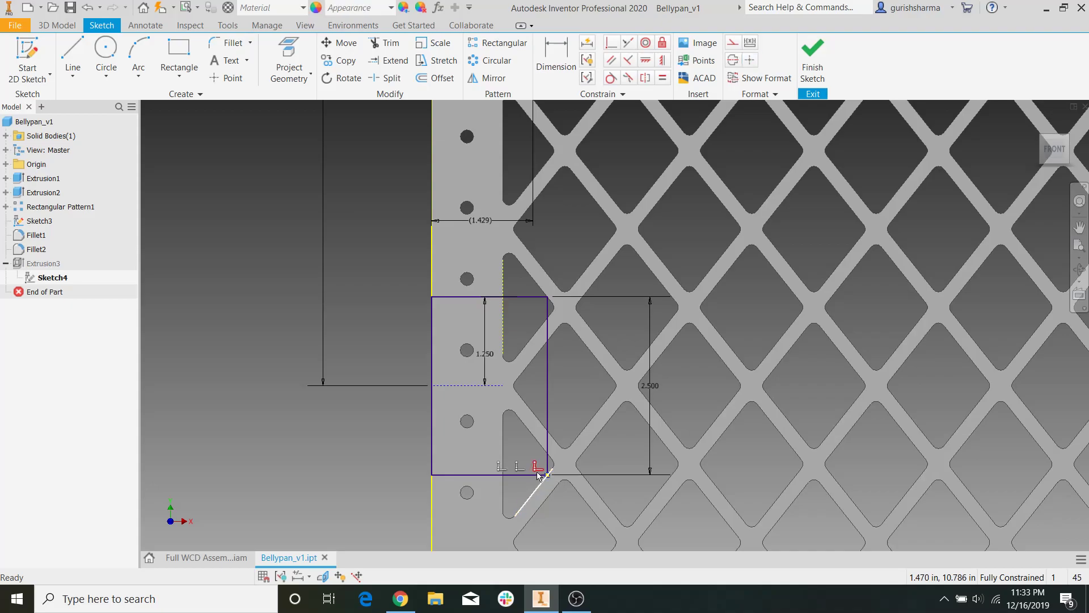
Replace the lower rectangle's corner coincident constraint with a width dimension of 1.429 in and finish the sketch.
{"action": "left_click", "coordinate": [536, 469]}
{"action": "key", "text": "Delete"}
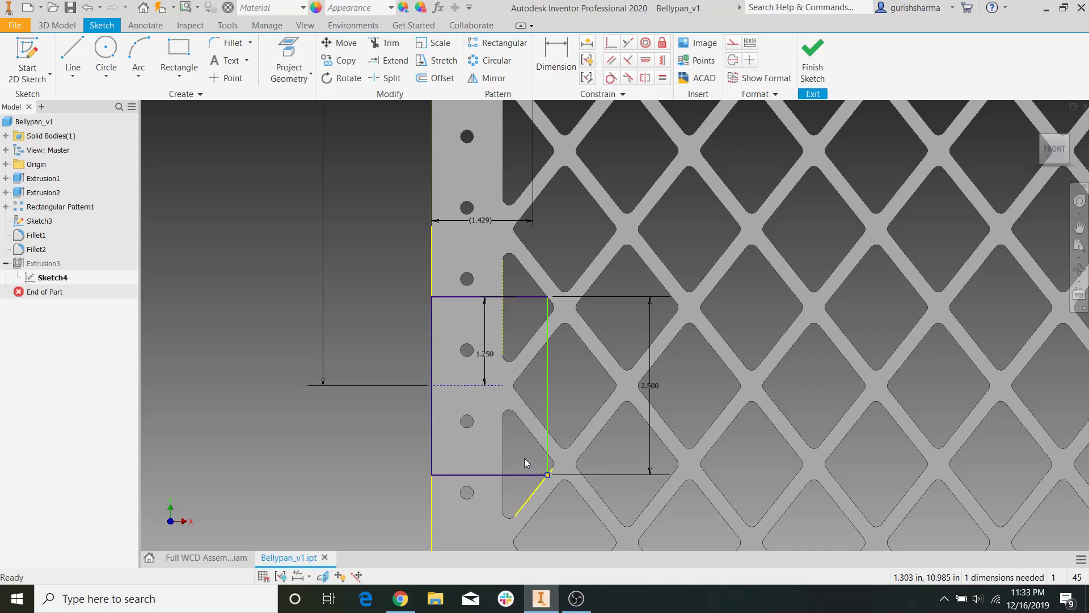
{"action": "left_click", "coordinate": [557, 69]}
{"action": "left_click", "coordinate": [548, 313]}
{"action": "left_click", "coordinate": [433, 318]}
{"action": "left_click", "coordinate": [486, 260]}
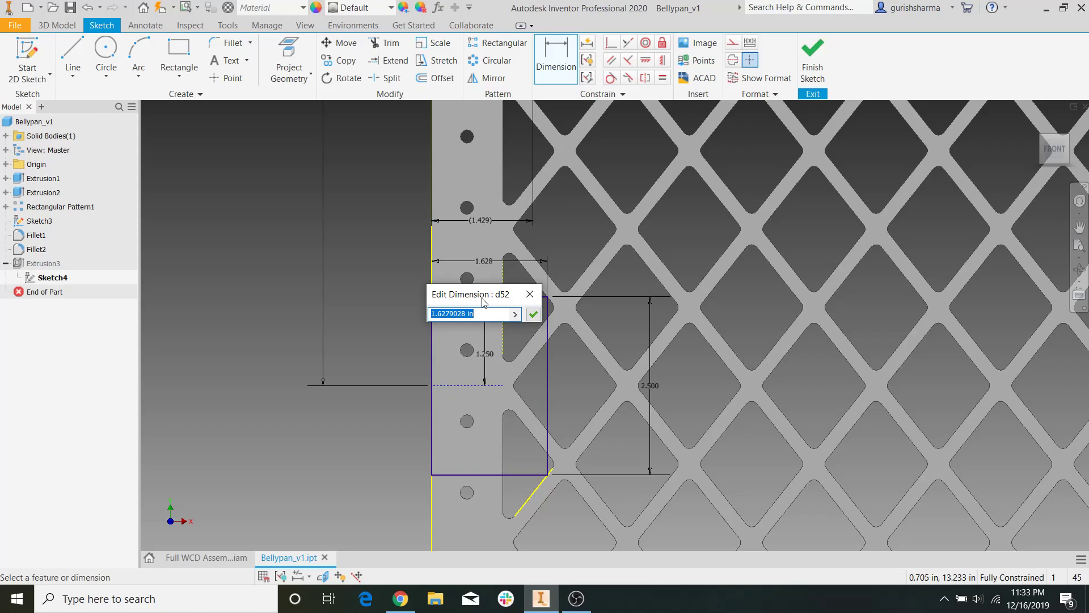
{"action": "type", "text": "1.429"}
{"action": "key", "text": "Return"}
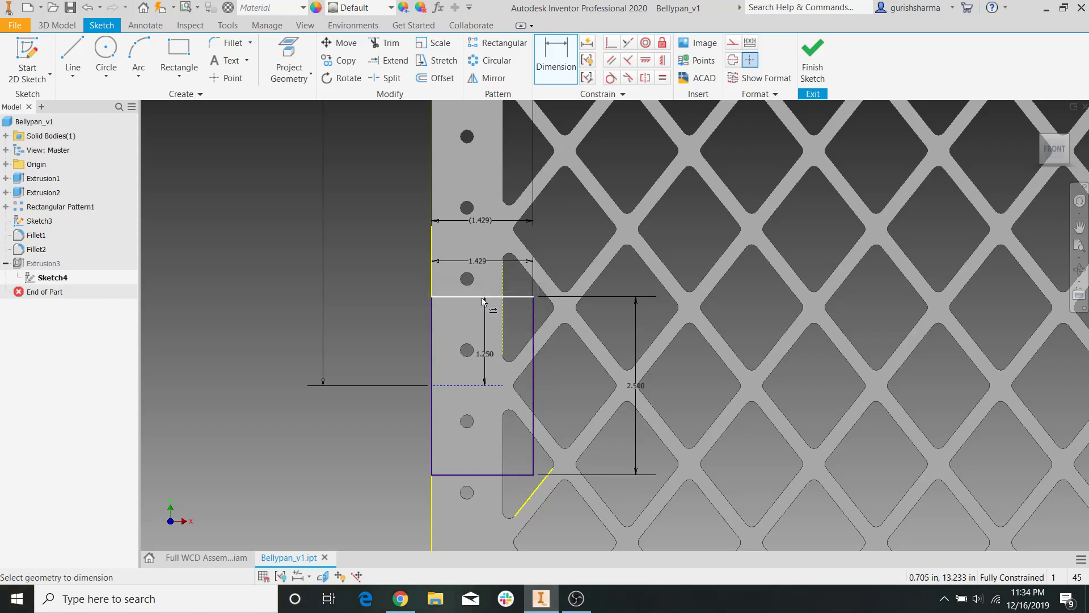
{"action": "key", "text": "Escape"}
{"action": "left_click", "coordinate": [813, 64]}
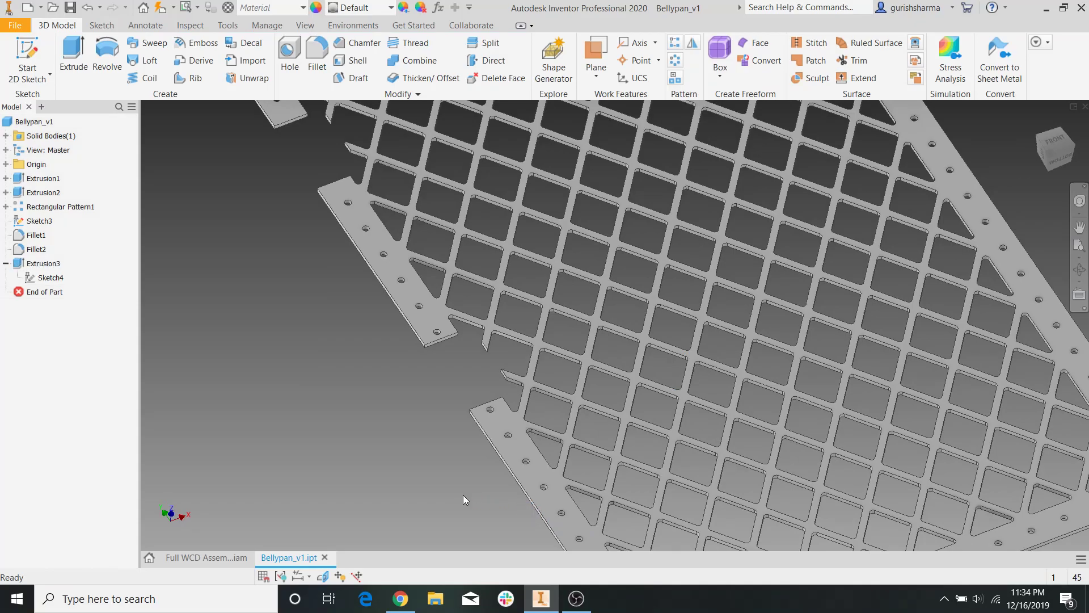
After a check in the assembly, reopen Sketch4 and draw a vertical construction line between the midpoints of the plate's top and bottom edges.
{"action": "left_click", "coordinate": [196, 558]}
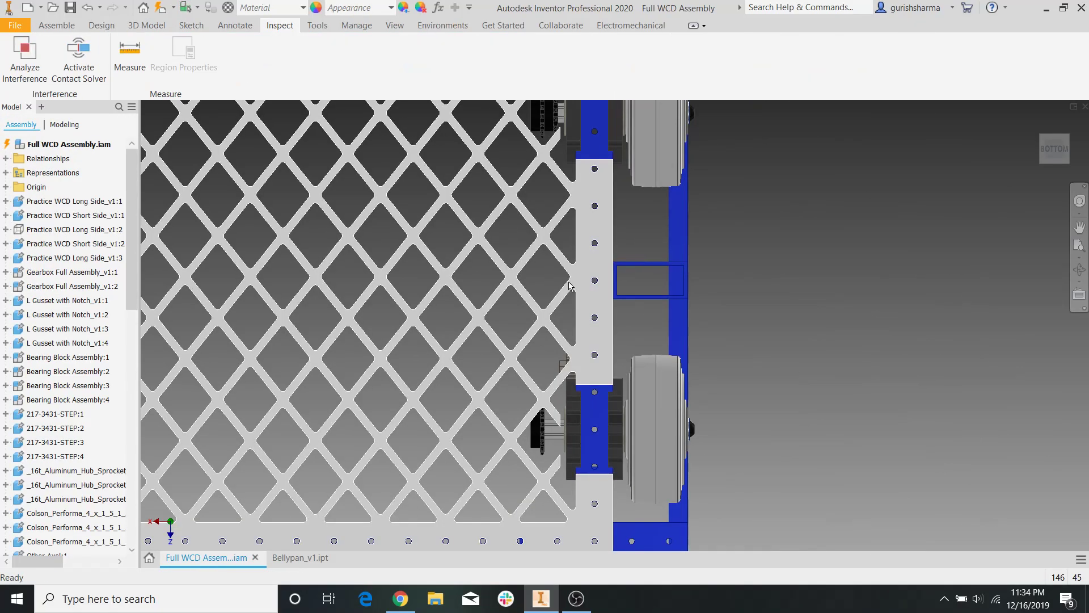
{"action": "left_click", "coordinate": [311, 557]}
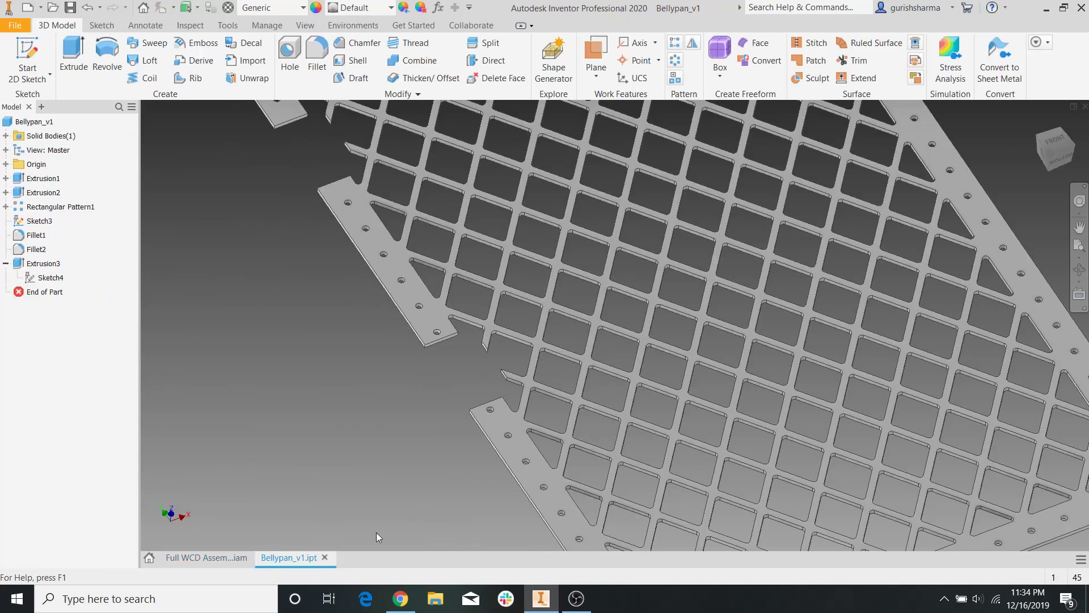
{"action": "double_click", "coordinate": [51, 278]}
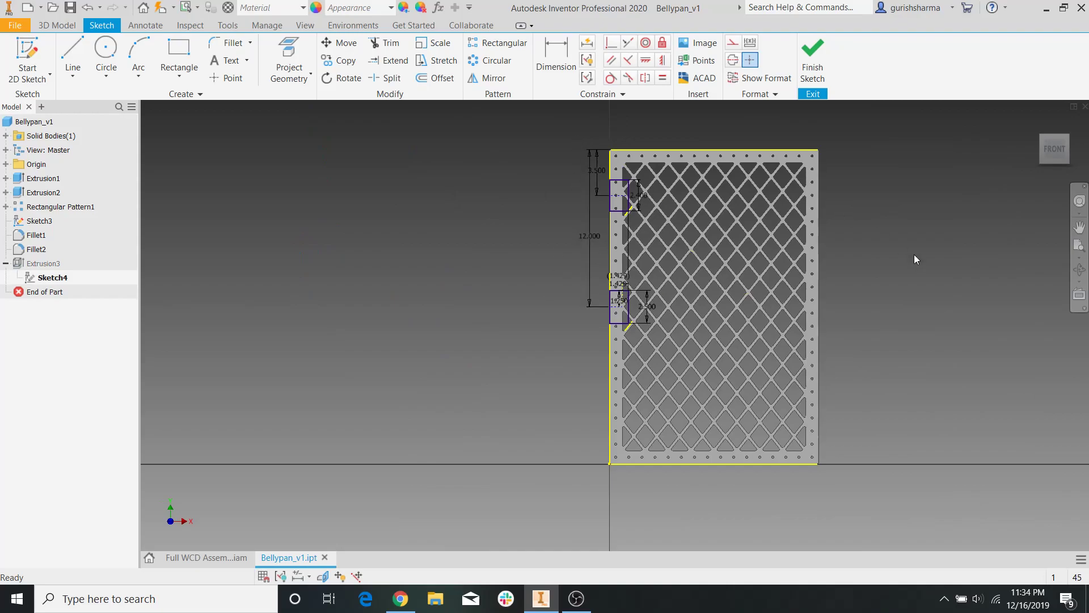
{"action": "key", "text": "l"}
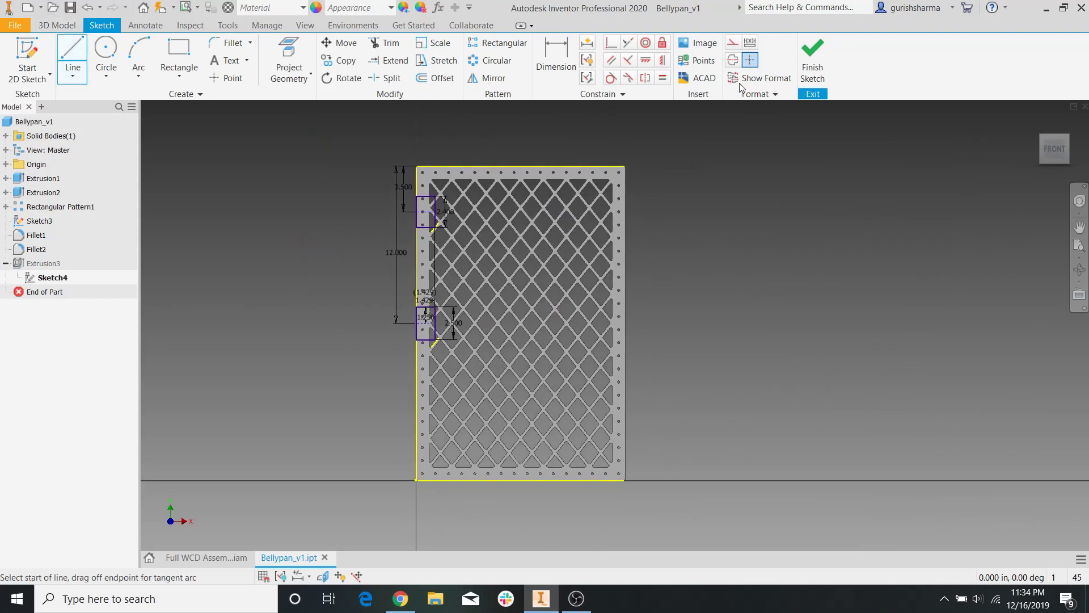
{"action": "left_click", "coordinate": [732, 43]}
{"action": "left_click", "coordinate": [520, 167]}
{"action": "left_click", "coordinate": [521, 481]}
{"action": "key", "text": "Escape"}
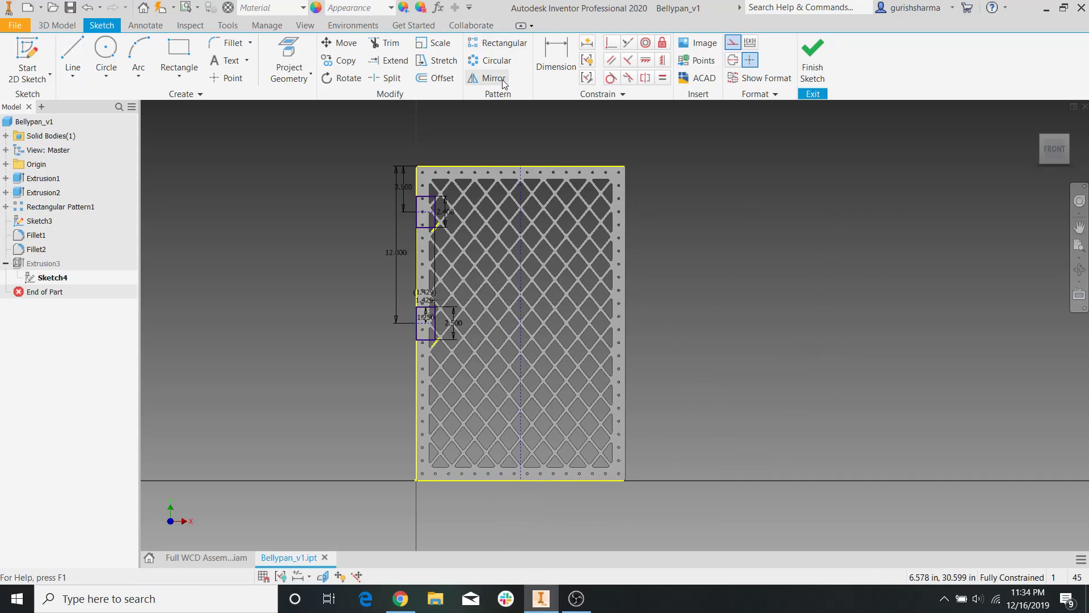
Mirror both cutout rectangles about the vertical construction centerline onto the plate's opposite edge and finish the sketch.
{"action": "left_click", "coordinate": [493, 78]}
{"action": "scroll", "coordinate": [383, 194], "scroll_direction": "up", "scroll_amount": 3}
{"action": "mouse_move", "coordinate": [369, 160]}
{"action": "left_mouse_down"}
{"action": "mouse_move", "coordinate": [536, 407]}
{"action": "mouse_move", "coordinate": [524, 490]}
{"action": "mouse_move", "coordinate": [545, 485]}
{"action": "left_mouse_up"}
{"action": "left_click", "coordinate": [221, 137]}
{"action": "left_click", "coordinate": [645, 258]}
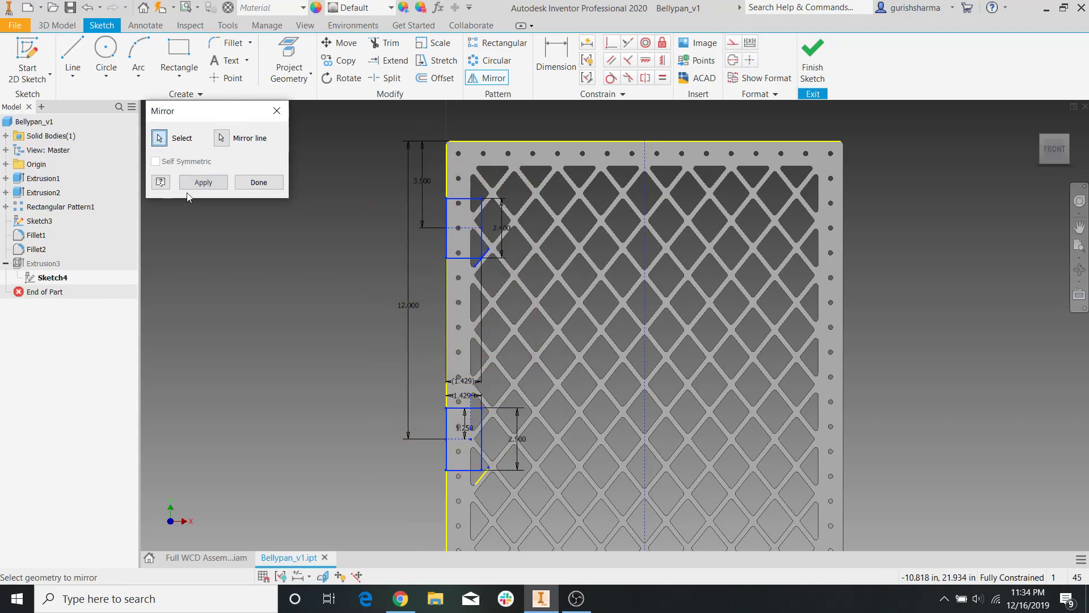
{"action": "left_click", "coordinate": [203, 182]}
{"action": "left_click", "coordinate": [259, 182]}
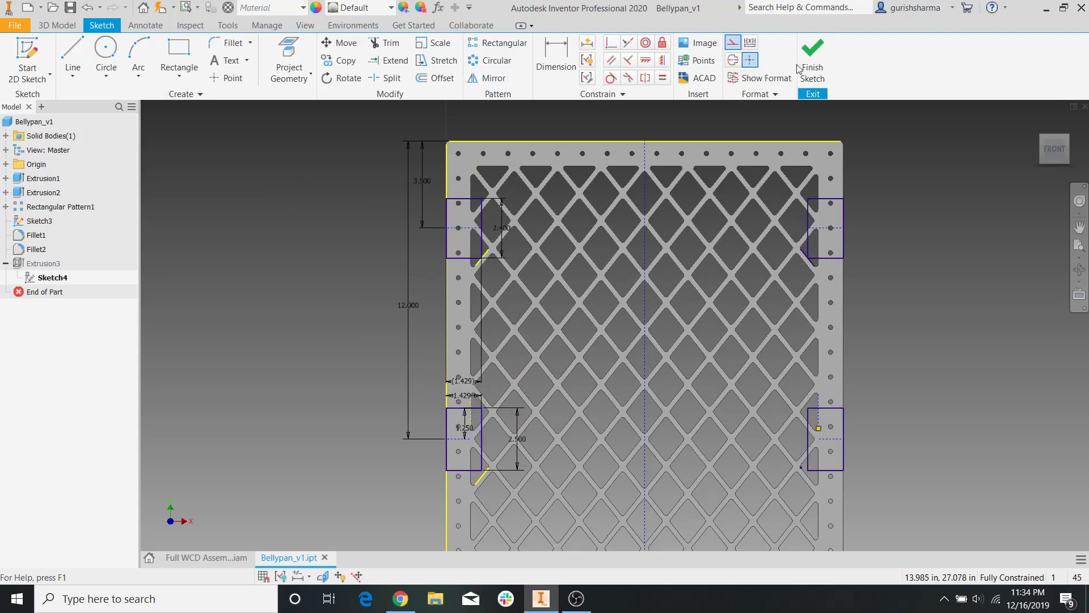
{"action": "left_click", "coordinate": [812, 57]}
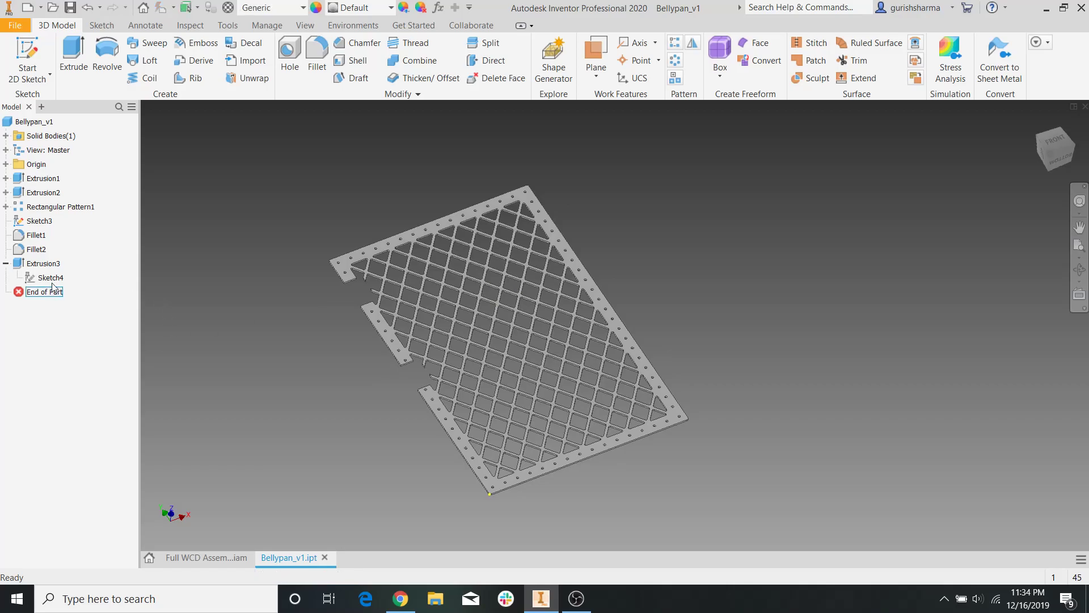
Edit Extrusion3 to include the two mirrored rectangles as additional cut profiles on the plate's opposite edge.
{"action": "double_click", "coordinate": [56, 265]}
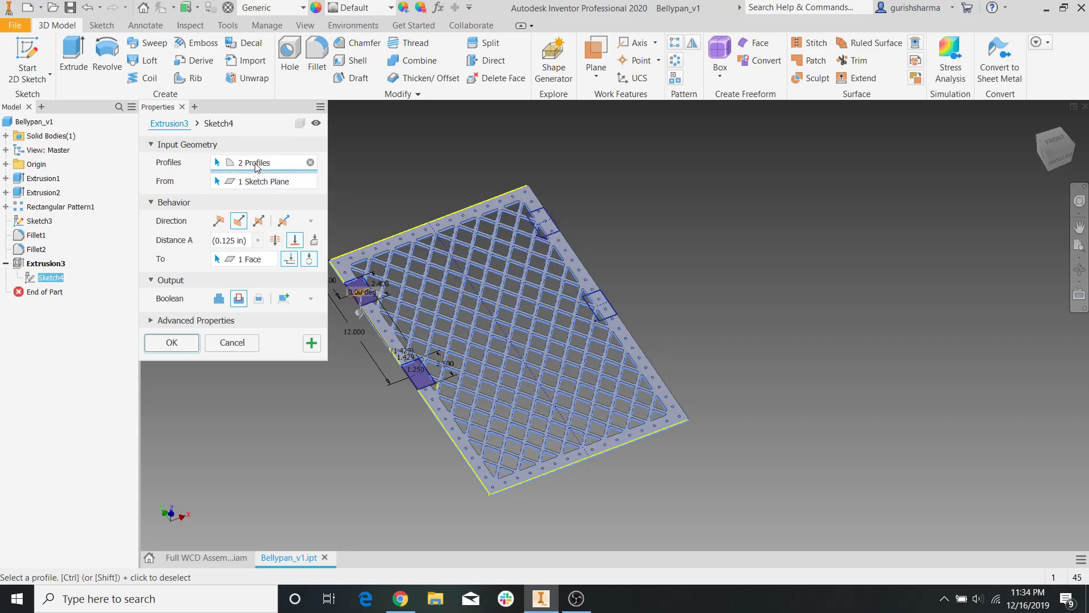
{"action": "left_click", "coordinate": [545, 219]}
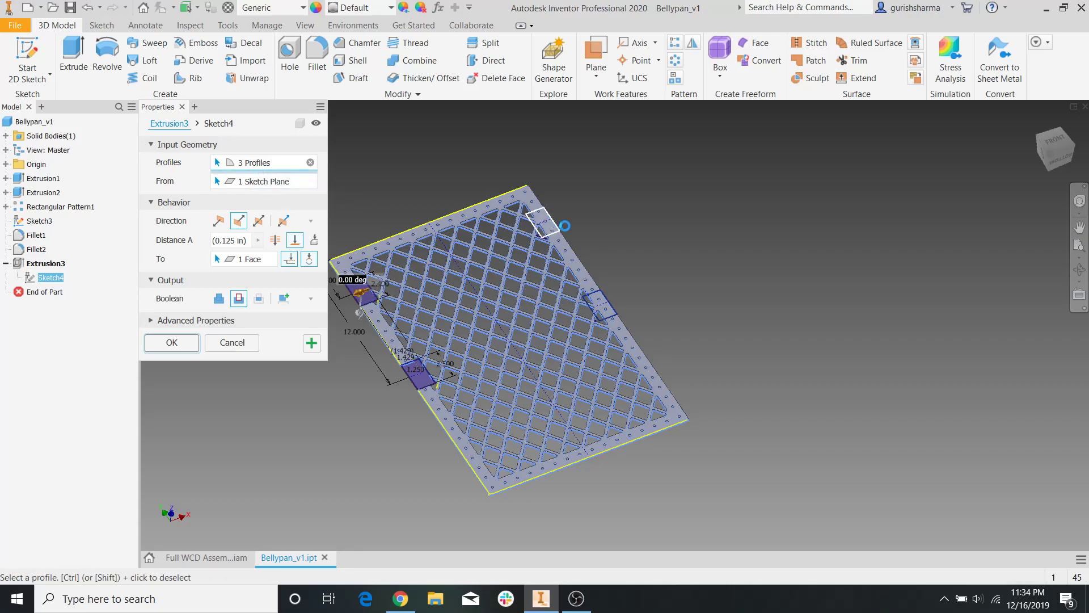
{"action": "left_click", "coordinate": [602, 304]}
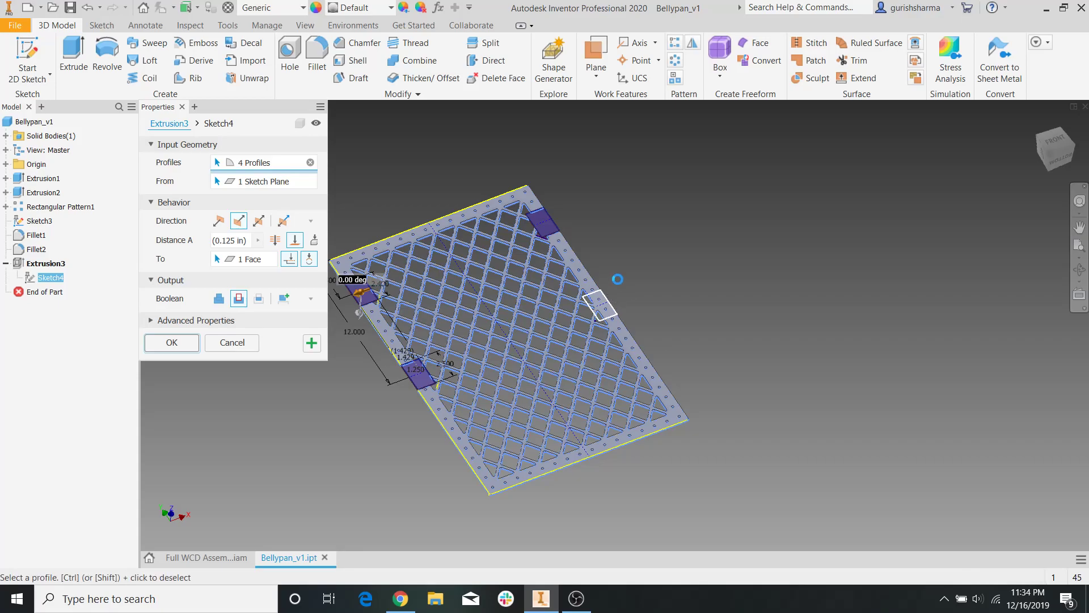
{"action": "left_click", "coordinate": [178, 343]}
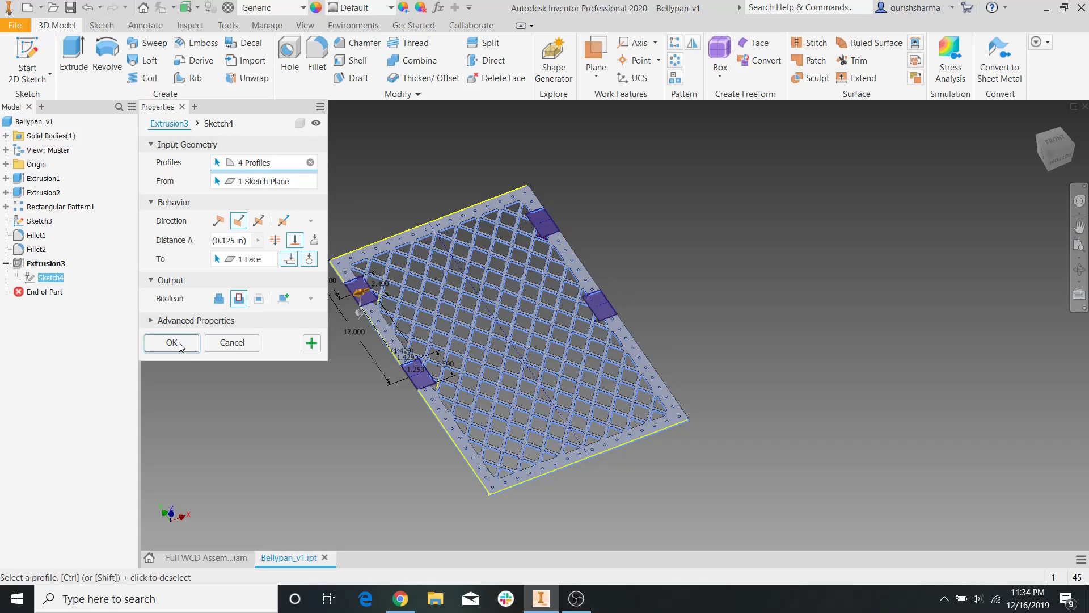
Inspect the belly pan's notches in the part and around the bearing blocks and sprockets in Full WCD Assembly, then return to Bellypan_v1.
{"action": "scroll", "coordinate": [608, 333], "scroll_direction": "down", "scroll_amount": 5}
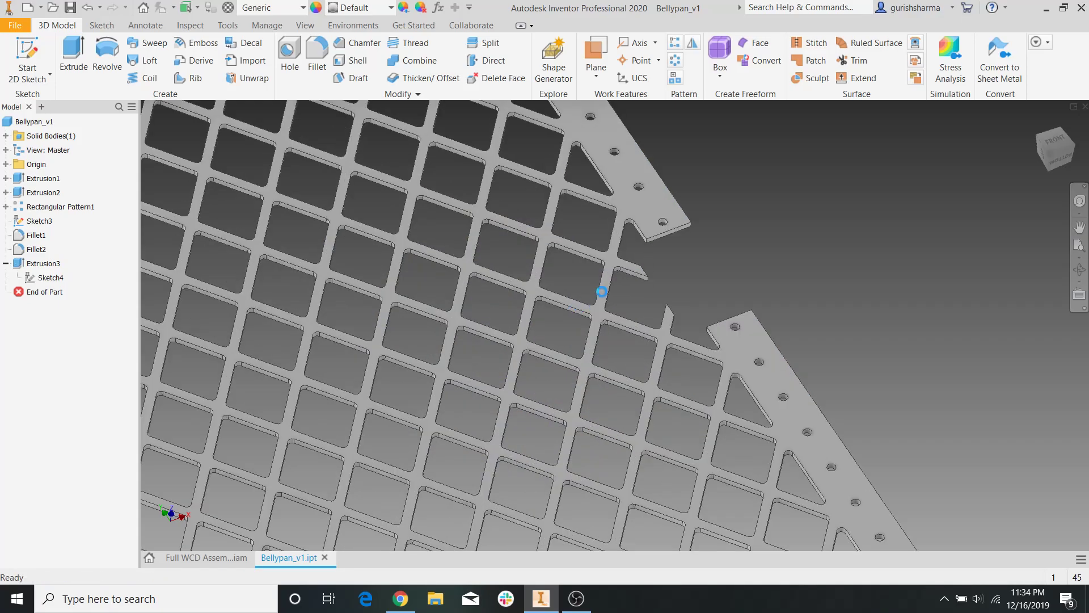
{"action": "middle_click_drag", "start_coordinate": [671, 279], "coordinate": [723, 431]}
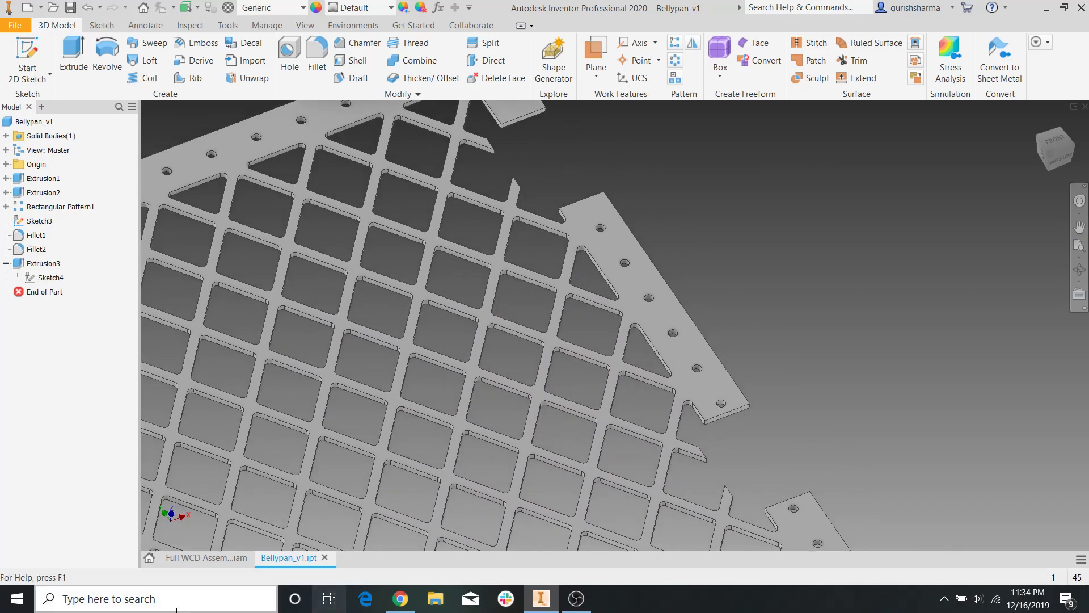
{"action": "left_click", "coordinate": [205, 558]}
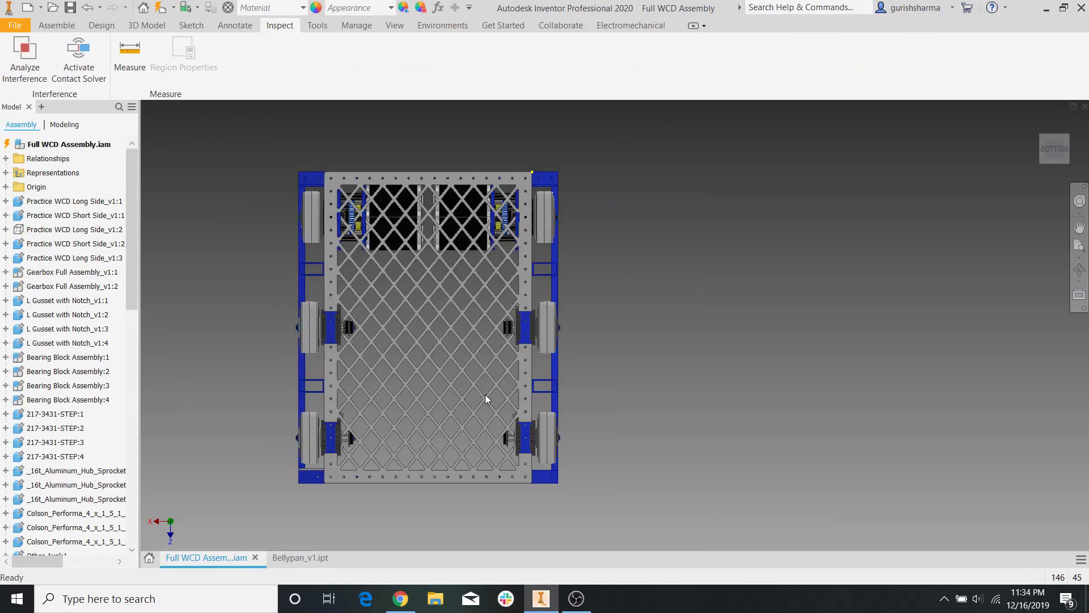
{"action": "scroll", "coordinate": [353, 445], "scroll_direction": "down", "scroll_amount": 5}
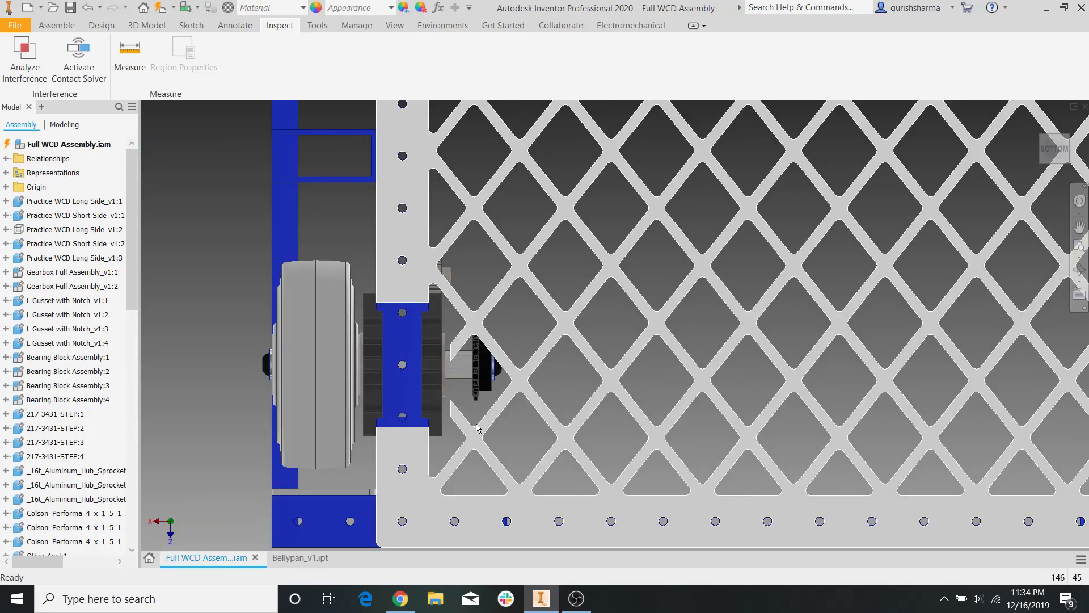
{"action": "middle_click_drag", "start_coordinate": [476, 423], "coordinate": [455, 399], "text": "shift"}
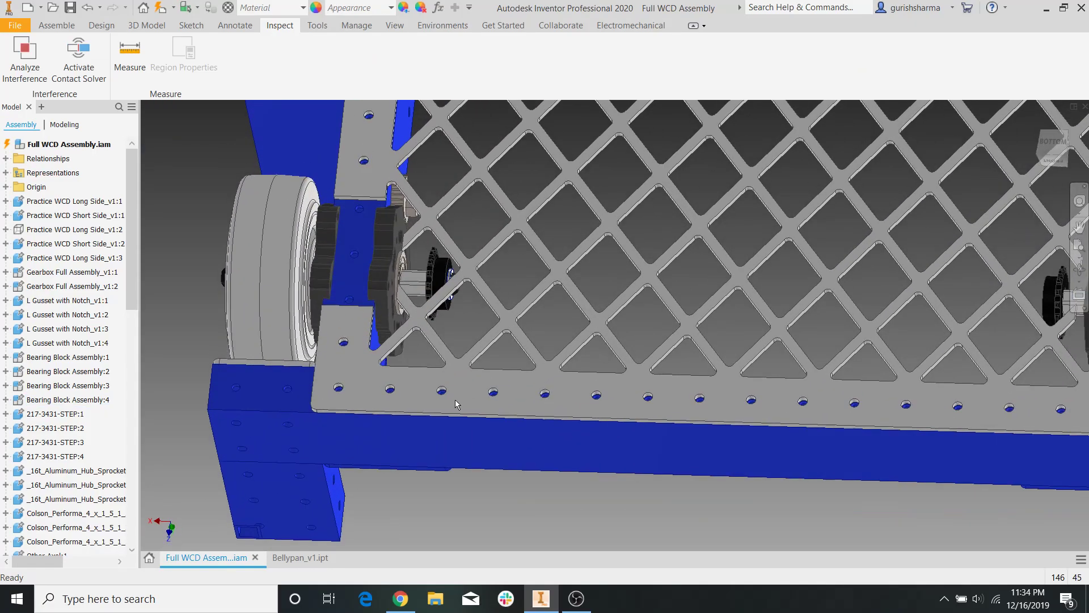
{"action": "scroll", "coordinate": [455, 399], "scroll_direction": "up", "scroll_amount": 2}
{"action": "left_click", "coordinate": [285, 558]}
{"action": "middle_click_drag", "start_coordinate": [530, 400], "coordinate": [805, 302], "text": "shift"}
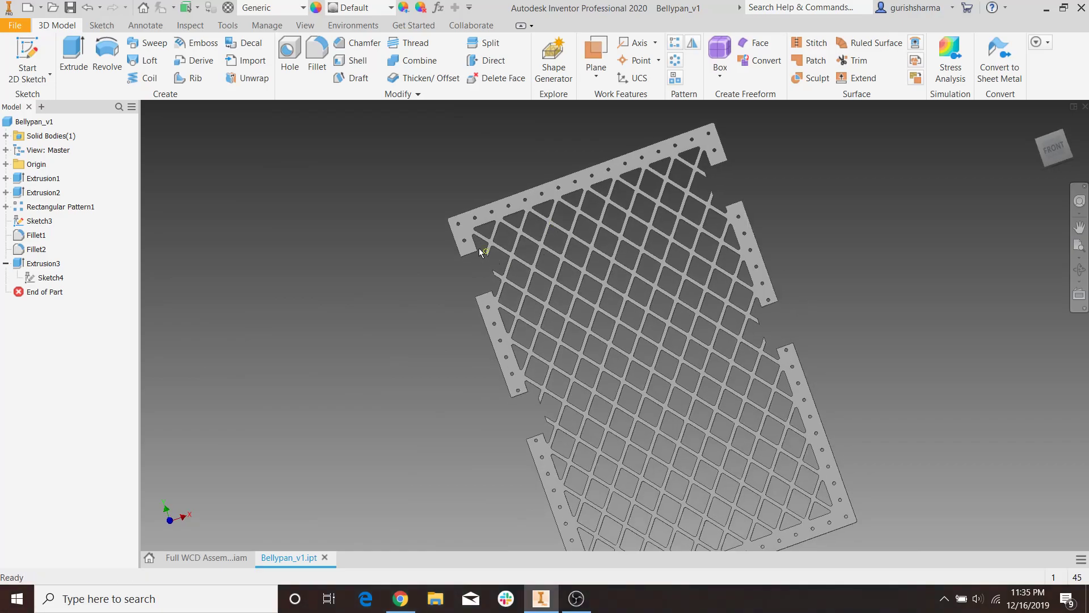
Start a new sketch on the belly pan's front face and project the face's geometry into it.
{"action": "left_click", "coordinate": [27, 56]}
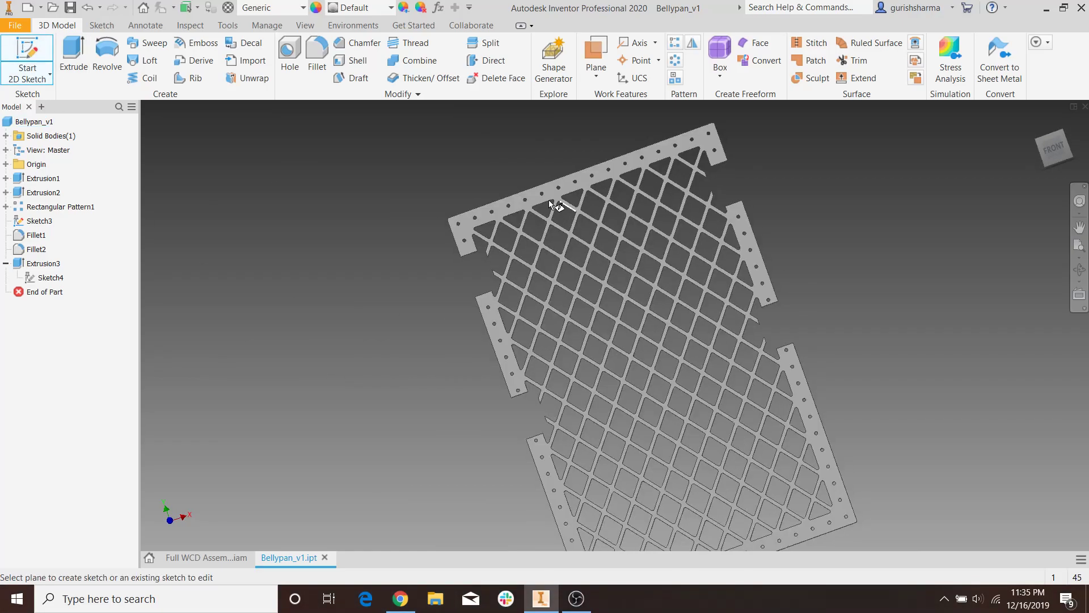
{"action": "left_click", "coordinate": [564, 189]}
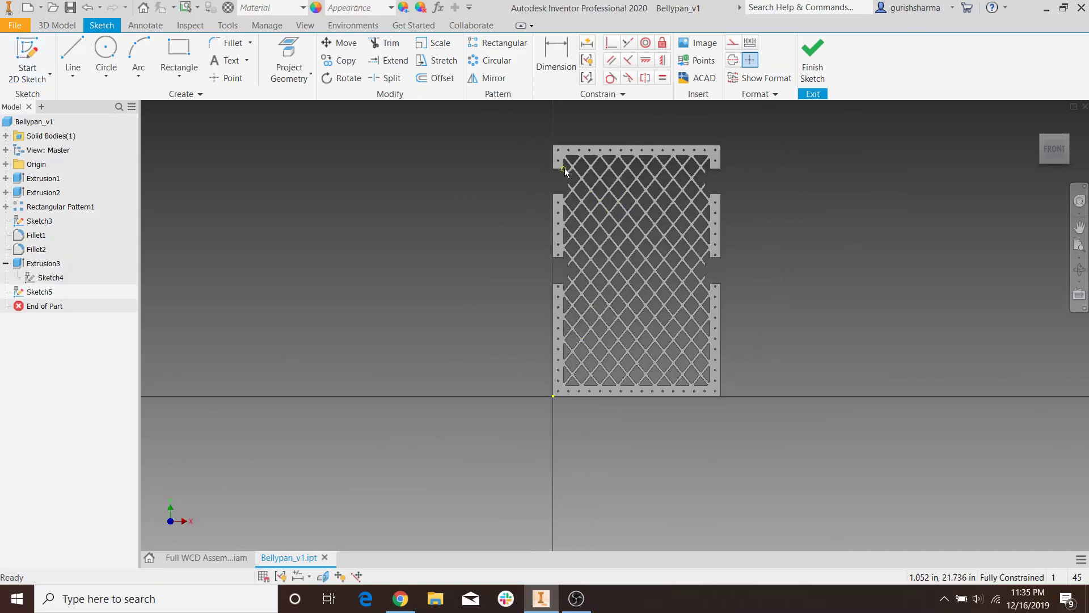
{"action": "scroll", "coordinate": [564, 168], "scroll_direction": "down", "scroll_amount": 8}
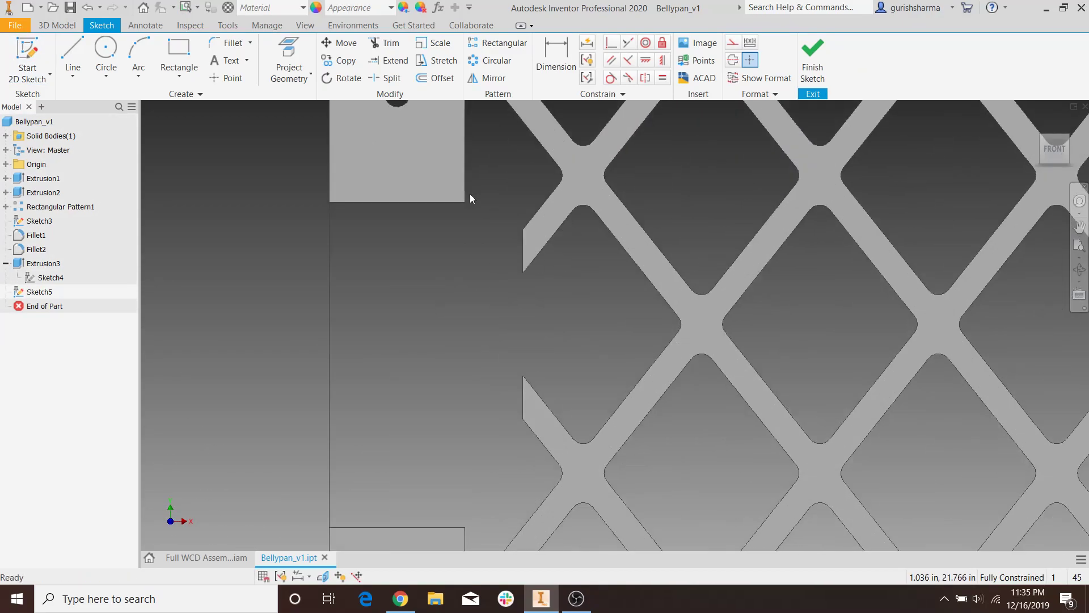
{"action": "scroll", "coordinate": [495, 190], "scroll_direction": "up", "scroll_amount": 3}
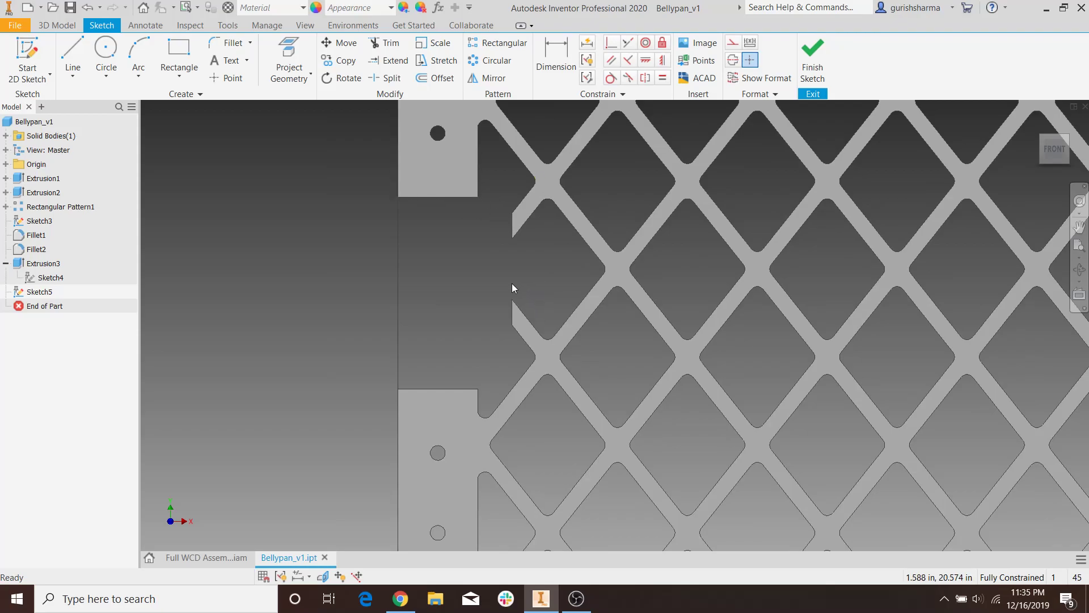
{"action": "left_click", "coordinate": [179, 54]}
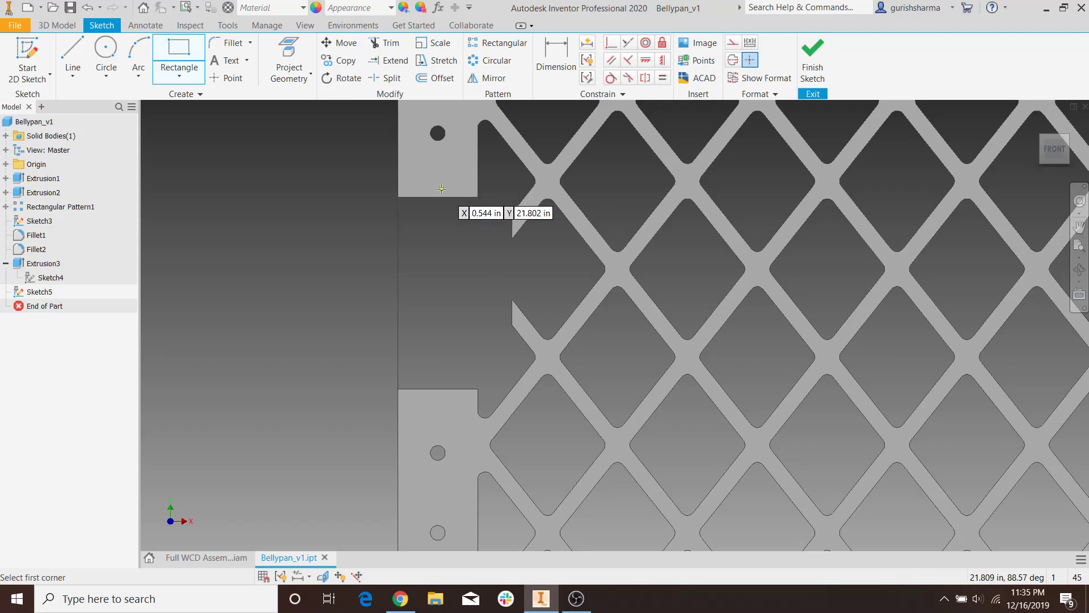
{"action": "left_click", "coordinate": [289, 53]}
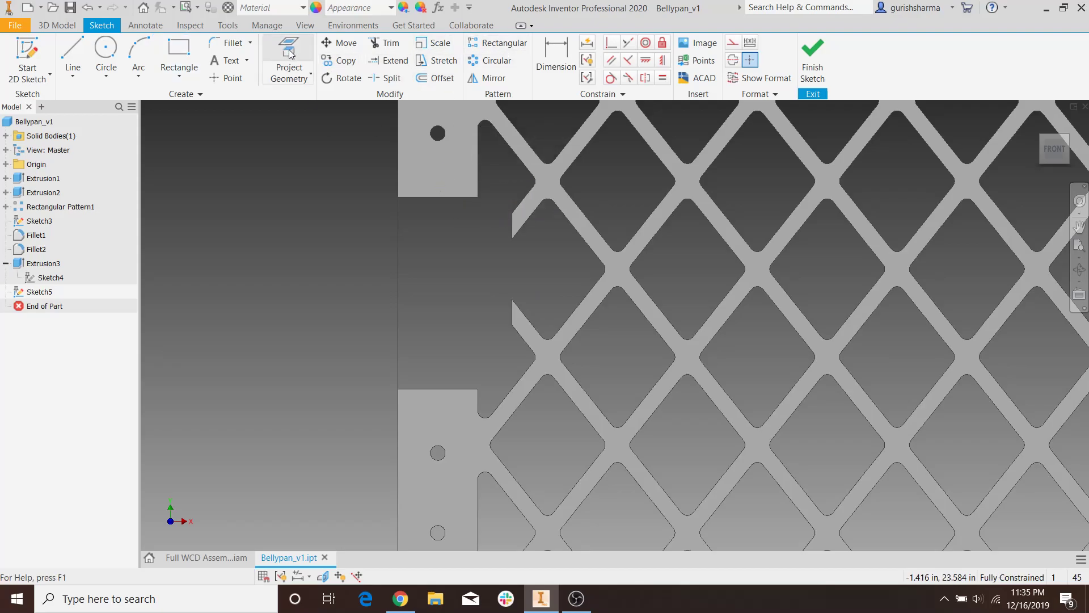
{"action": "left_click", "coordinate": [447, 167]}
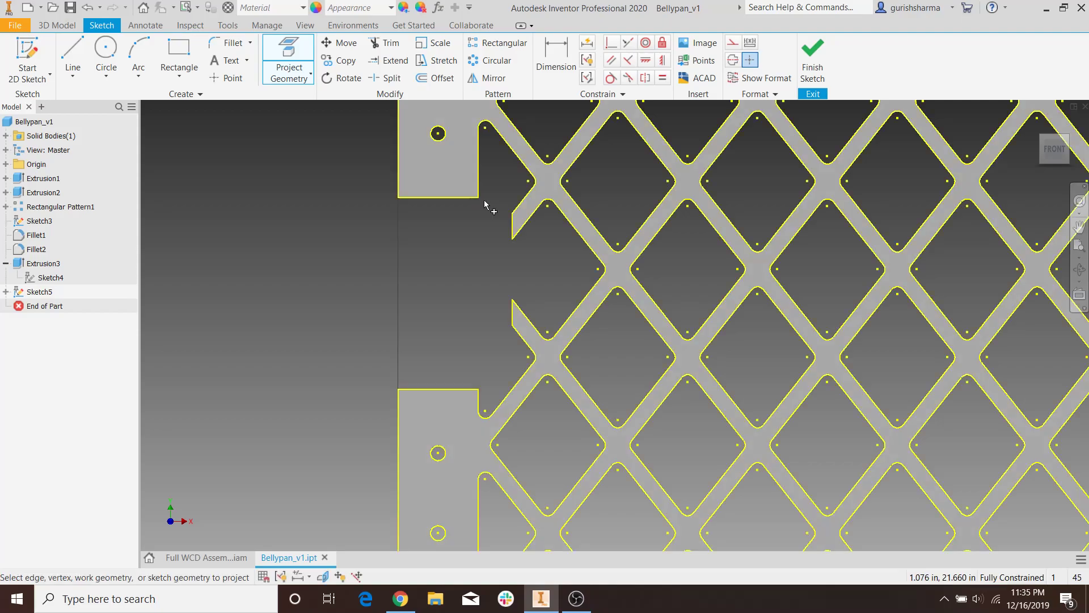
Draw a rectangle about 1.434 in wide and 0.2 in high along the upper border of the plate's upper-left notch.
{"action": "key", "text": "r"}
{"action": "left_click", "coordinate": [400, 196]}
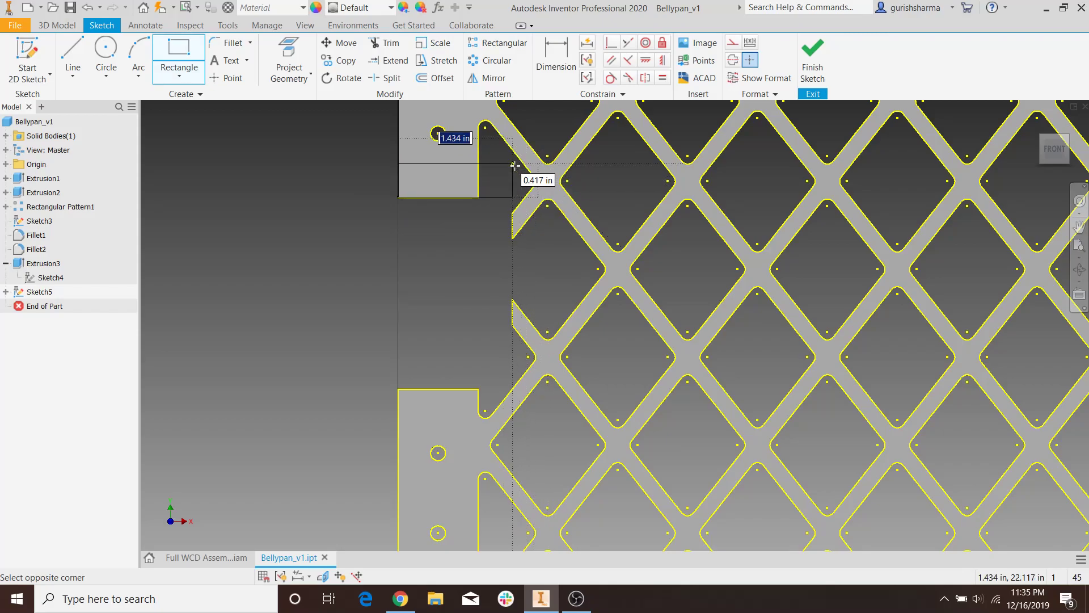
{"action": "key", "text": "Tab"}
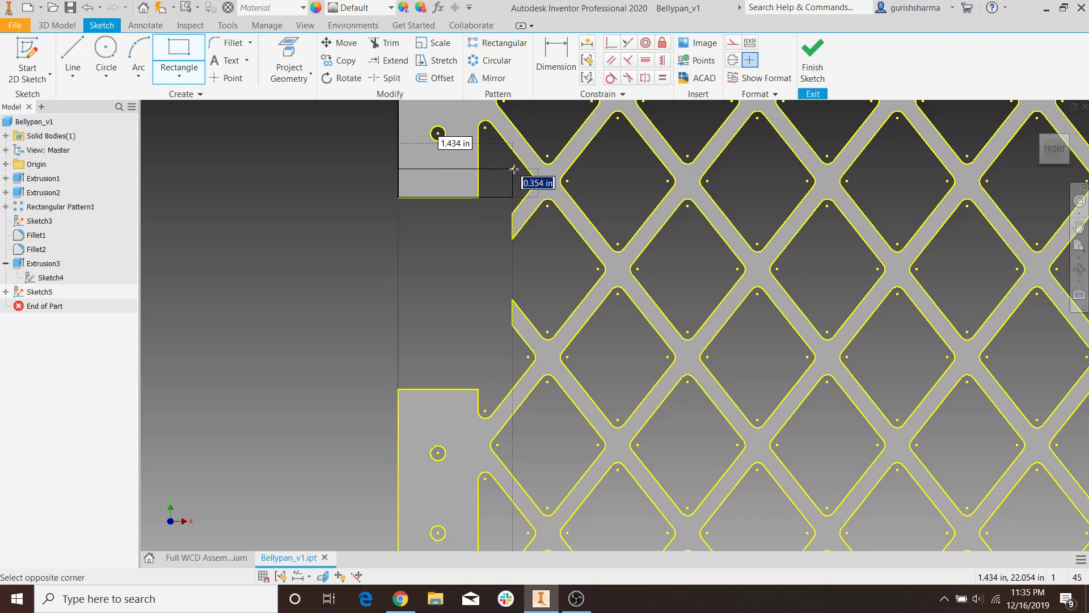
{"action": "type", "text": "0.2"}
{"action": "key", "text": "Return"}
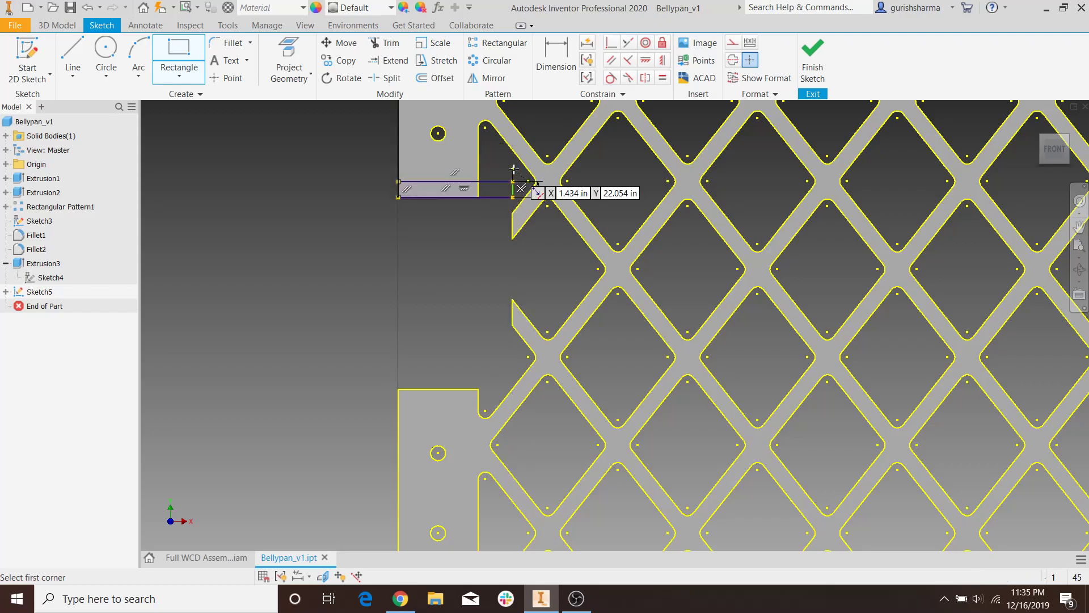
Draw a second rectangle 0.2 in high along the lower border of the same notch, starting at the plate's outer corner.
{"action": "left_click", "coordinate": [408, 399]}
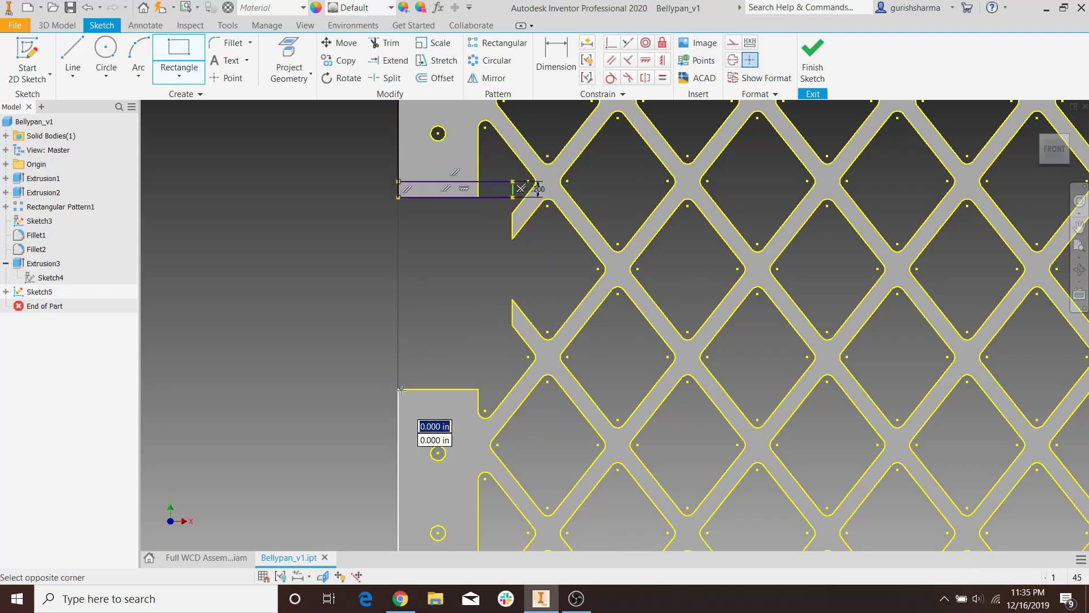
{"action": "key", "text": "Escape"}
{"action": "left_click", "coordinate": [188, 52]}
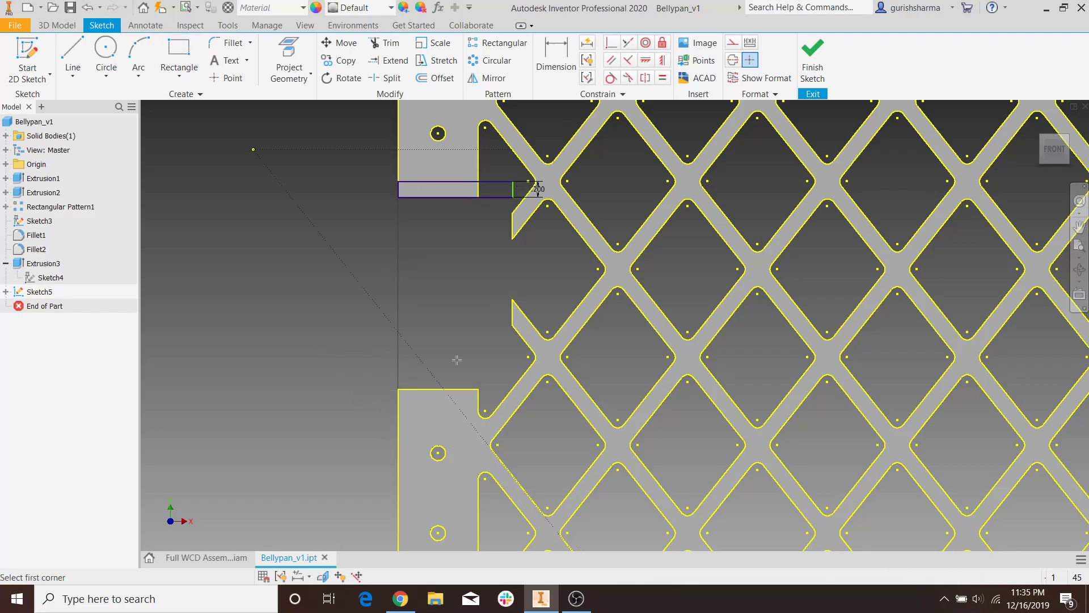
{"action": "left_click", "coordinate": [399, 389]}
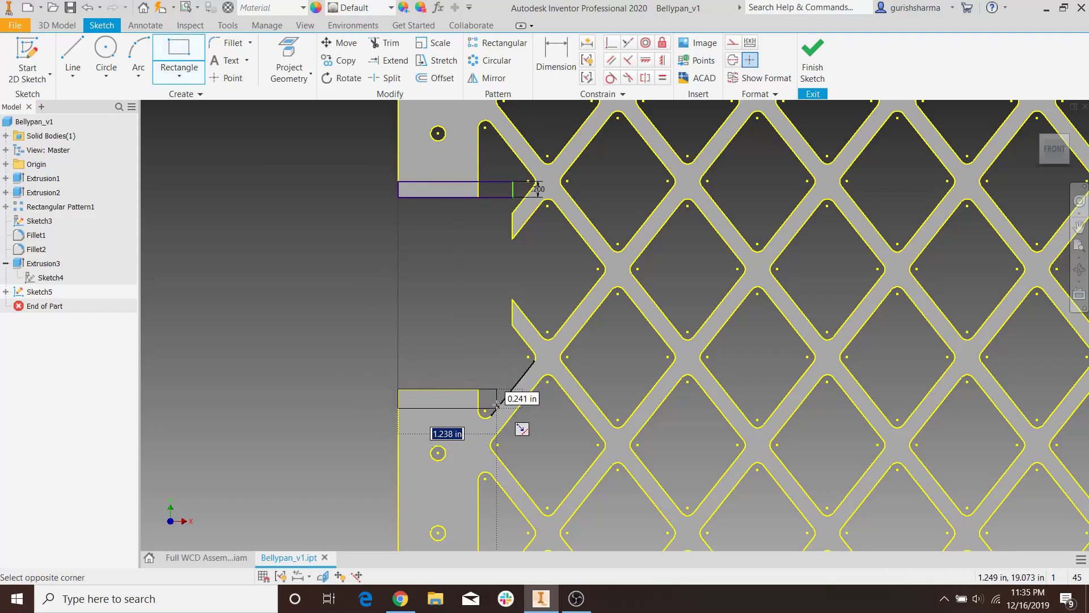
{"action": "type", "text": ".2"}
{"action": "key", "text": "Return"}
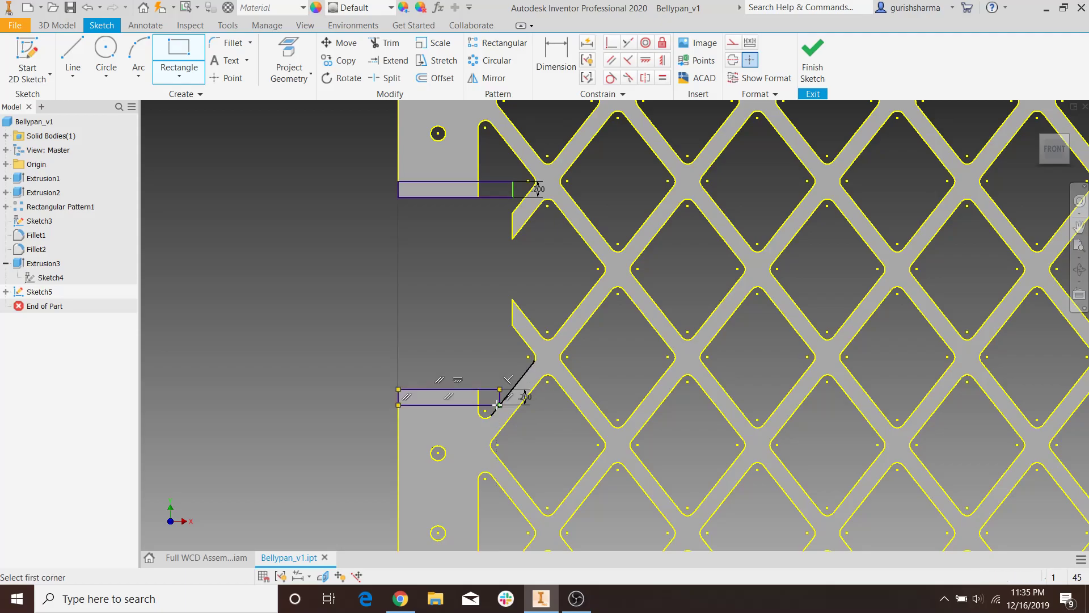
{"action": "key", "text": "Escape"}
Delete the coincident constraint holding the lower rectangle's inner corner and widen the rectangle to about 1.49 in.
{"action": "scroll", "coordinate": [505, 403], "scroll_direction": "up", "scroll_amount": 3}
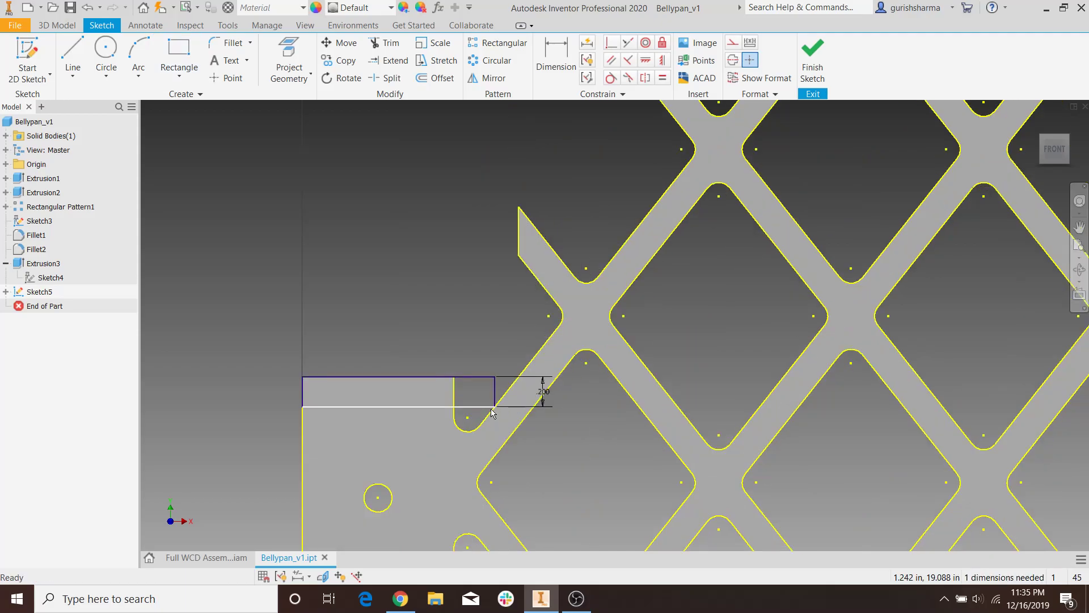
{"action": "left_click", "coordinate": [483, 406]}
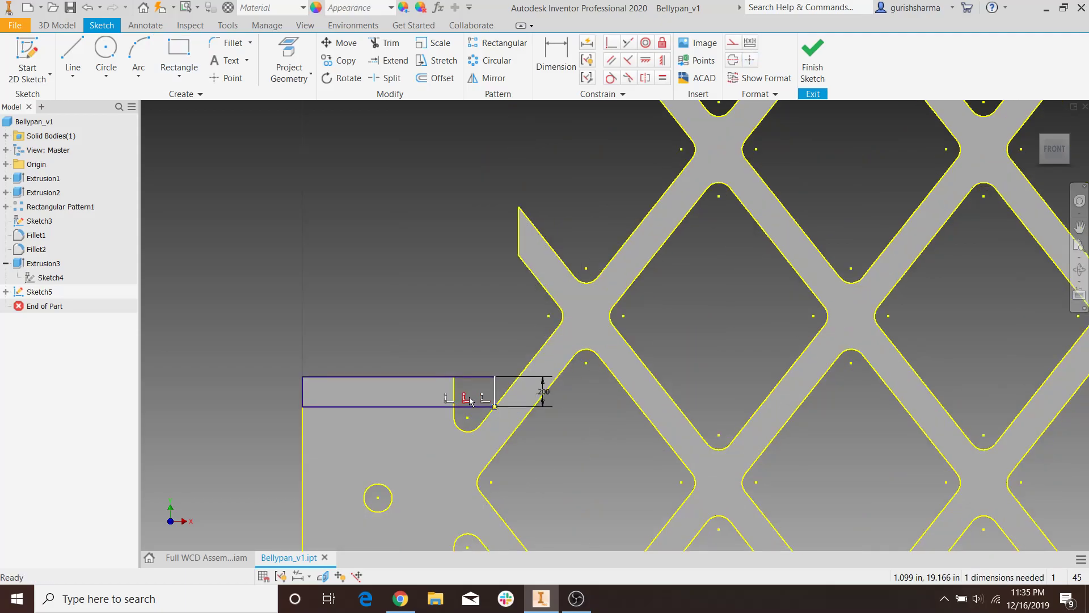
{"action": "left_click", "coordinate": [449, 399]}
{"action": "key", "text": "Delete"}
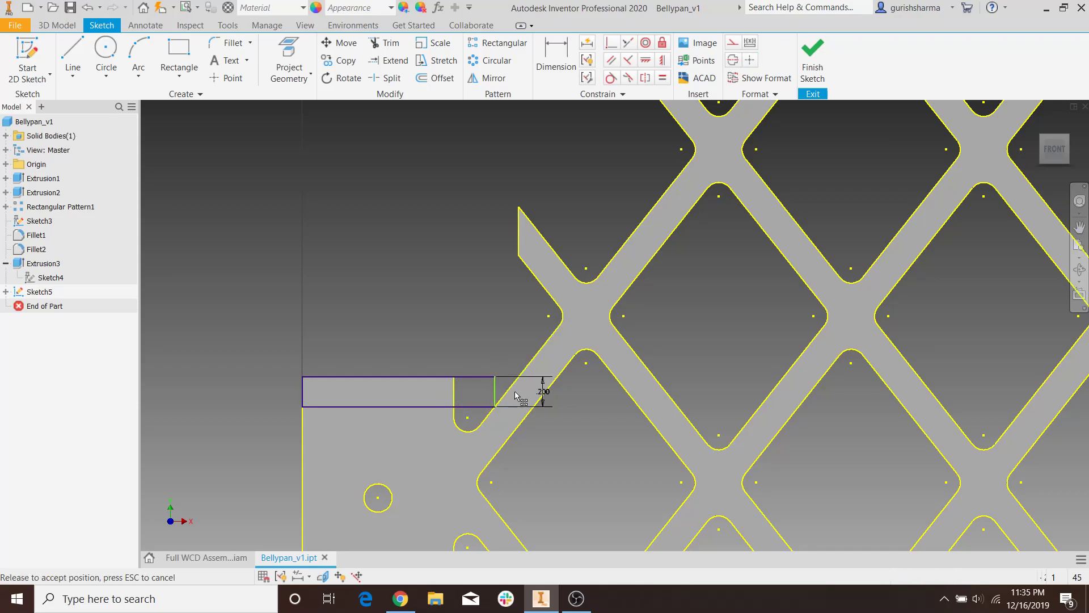
{"action": "scroll", "coordinate": [600, 435], "scroll_direction": "down", "scroll_amount": 3}
{"action": "middle_click_drag", "start_coordinate": [596, 437], "coordinate": [599, 460]}
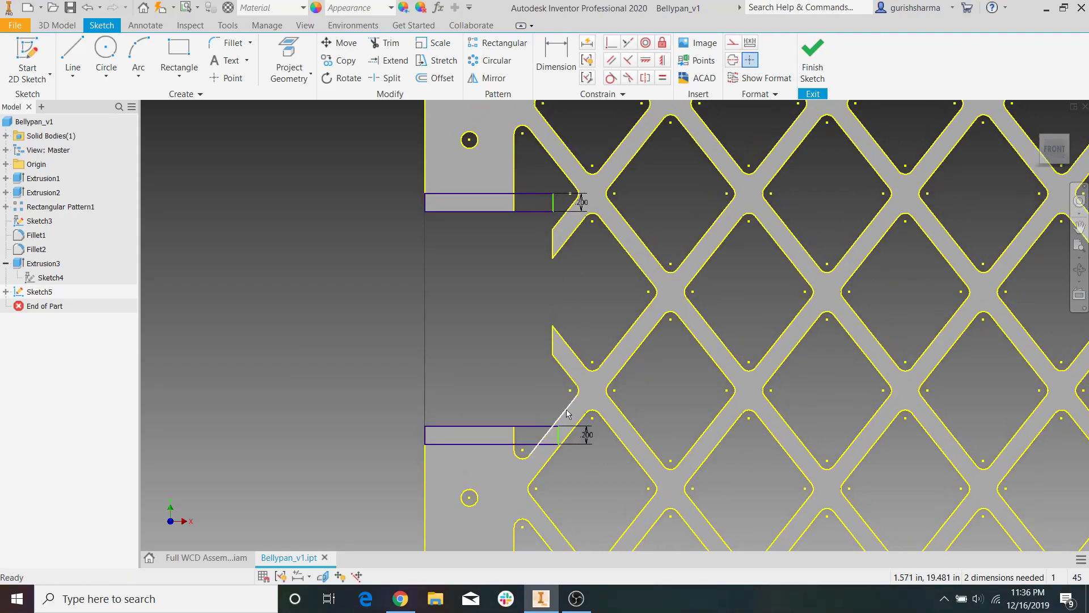
Draw a construction line from the upper rectangle's top inner corner to the lower rectangle's bottom inner corner.
{"action": "left_click", "coordinate": [73, 57]}
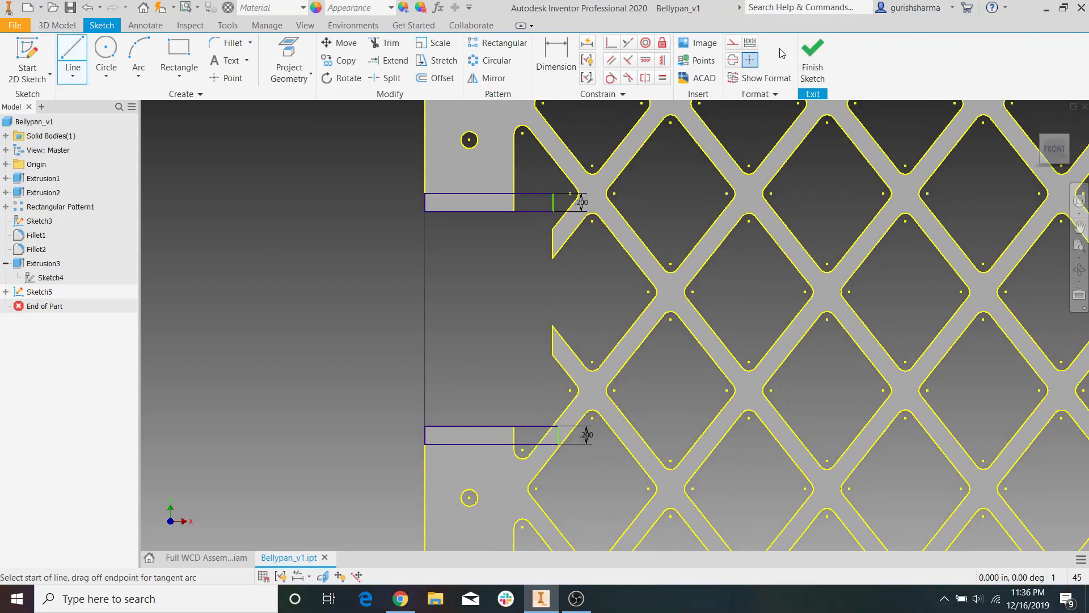
{"action": "left_click", "coordinate": [732, 44]}
{"action": "left_click", "coordinate": [553, 194]}
{"action": "left_click", "coordinate": [558, 437]}
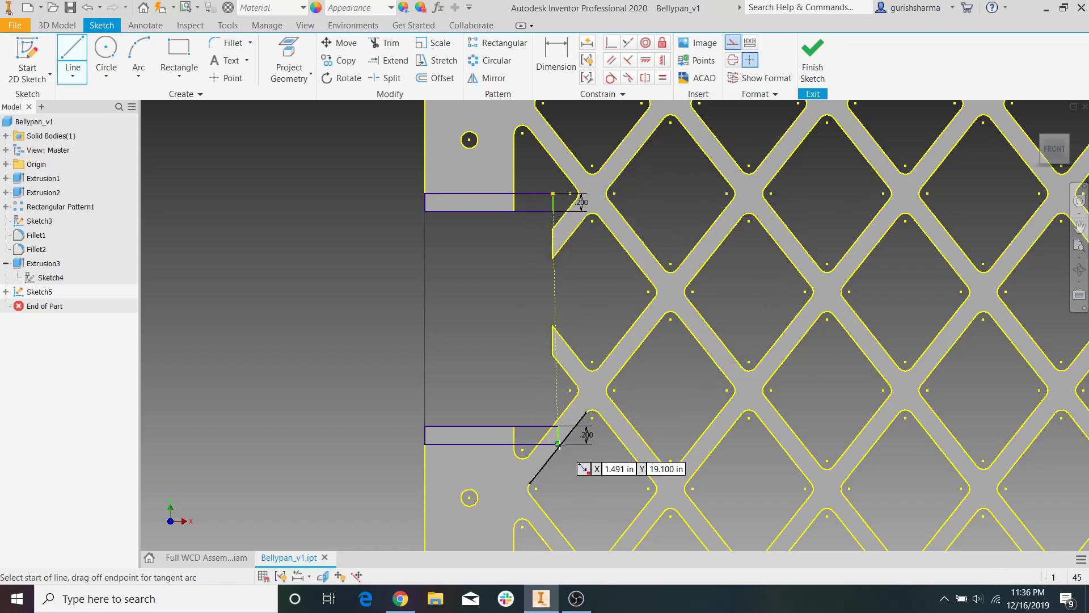
{"action": "key", "text": "Escape"}
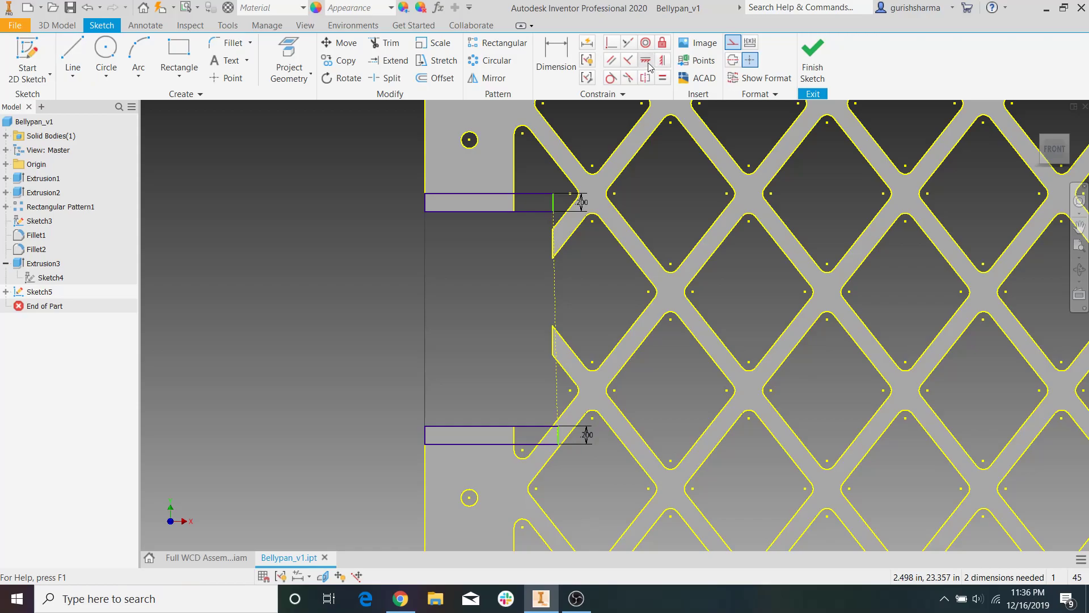
{"action": "scroll", "coordinate": [552, 198], "scroll_direction": "down", "scroll_amount": 6}
{"action": "left_click", "coordinate": [651, 60]}
{"action": "left_click", "coordinate": [559, 183]}
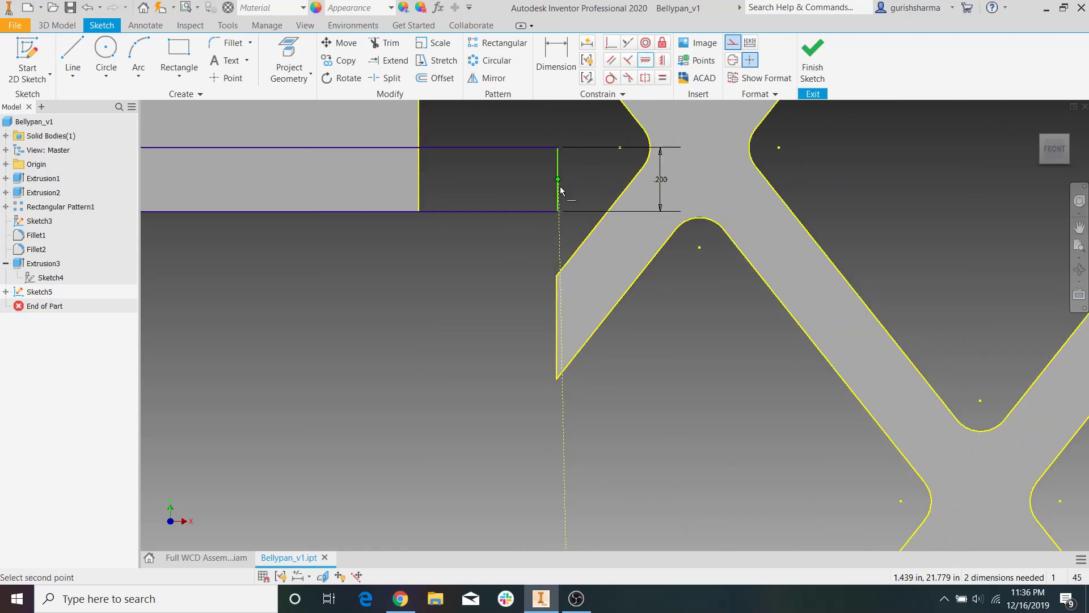
{"action": "key", "text": "Escape"}
{"action": "left_click", "coordinate": [646, 60]}
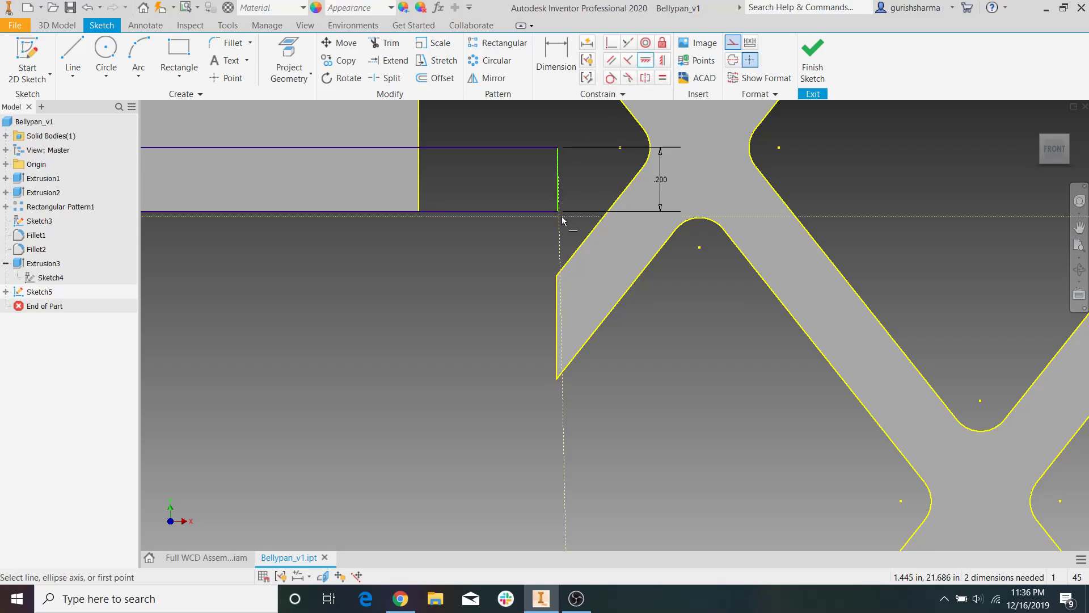
{"action": "left_click", "coordinate": [558, 173]}
{"action": "key", "text": "Escape"}
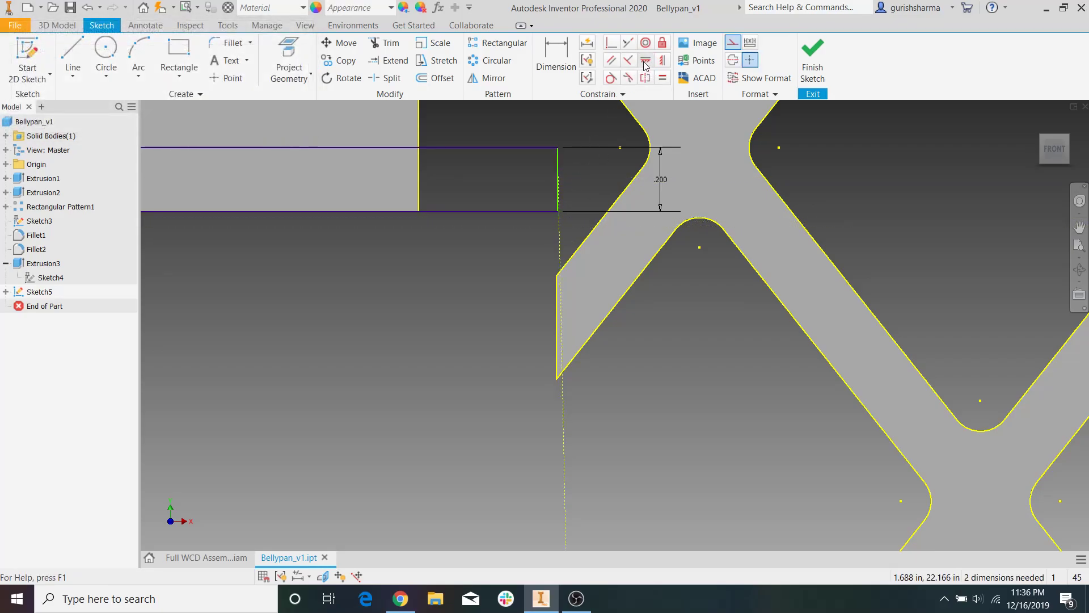
Apply a vertical constraint to the construction line joining the two rectangles' inner corners.
{"action": "left_click", "coordinate": [663, 61]}
{"action": "left_click", "coordinate": [560, 236]}
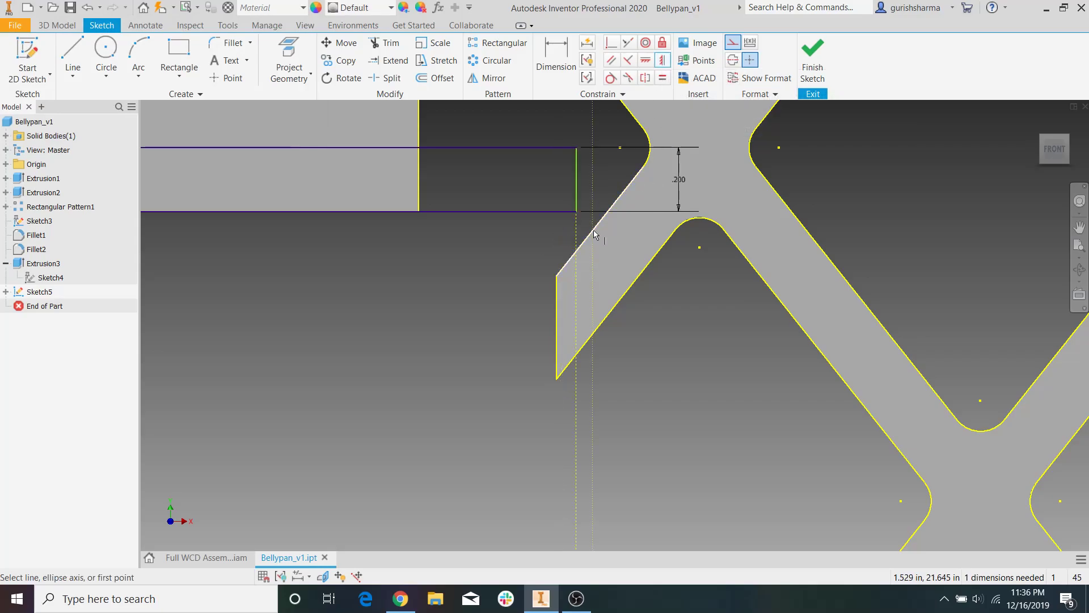
Draw a 0.2 in wide vertical rectangle from the upper strip's top inner corner to the lower strip's bottom edge.
{"action": "key", "text": "Escape"}
{"action": "scroll", "coordinate": [595, 207], "scroll_direction": "down", "scroll_amount": 5}
{"action": "mouse_move", "coordinate": [589, 312]}
{"action": "left_mouse_down"}
{"action": "mouse_move", "coordinate": [549, 301]}
{"action": "mouse_move", "coordinate": [561, 298]}
{"action": "left_mouse_up"}
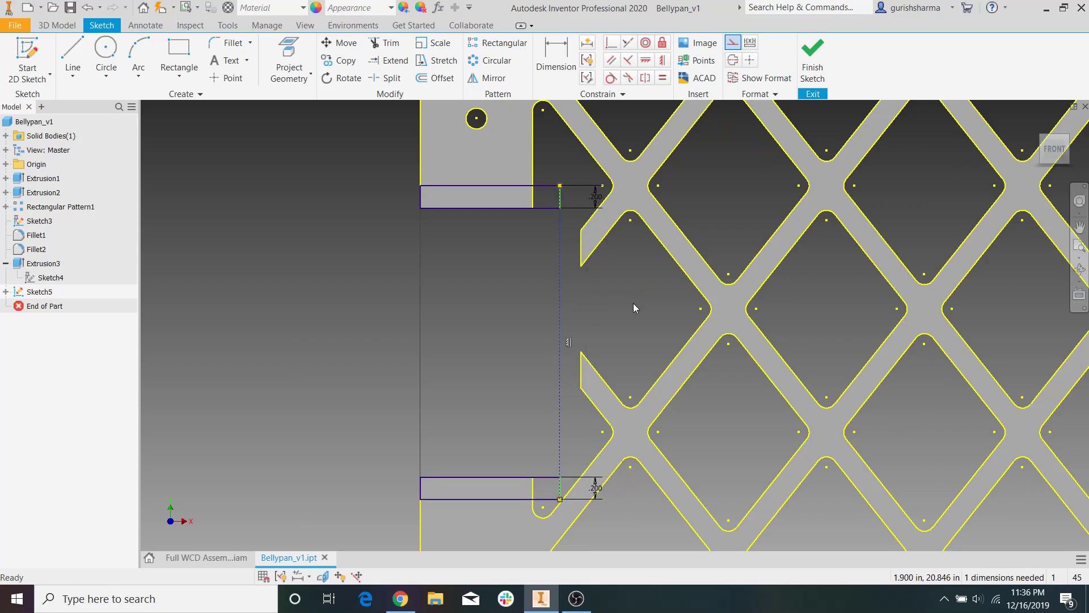
{"action": "left_click", "coordinate": [179, 51]}
{"action": "left_click", "coordinate": [561, 187]}
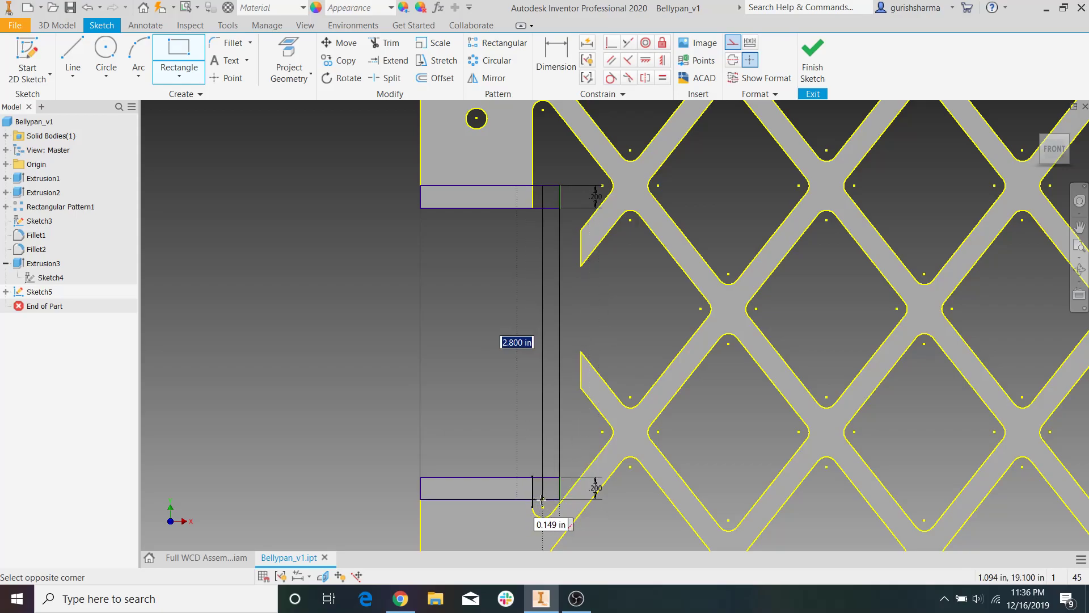
{"action": "type", "text": ".2"}
{"action": "key", "text": "Return"}
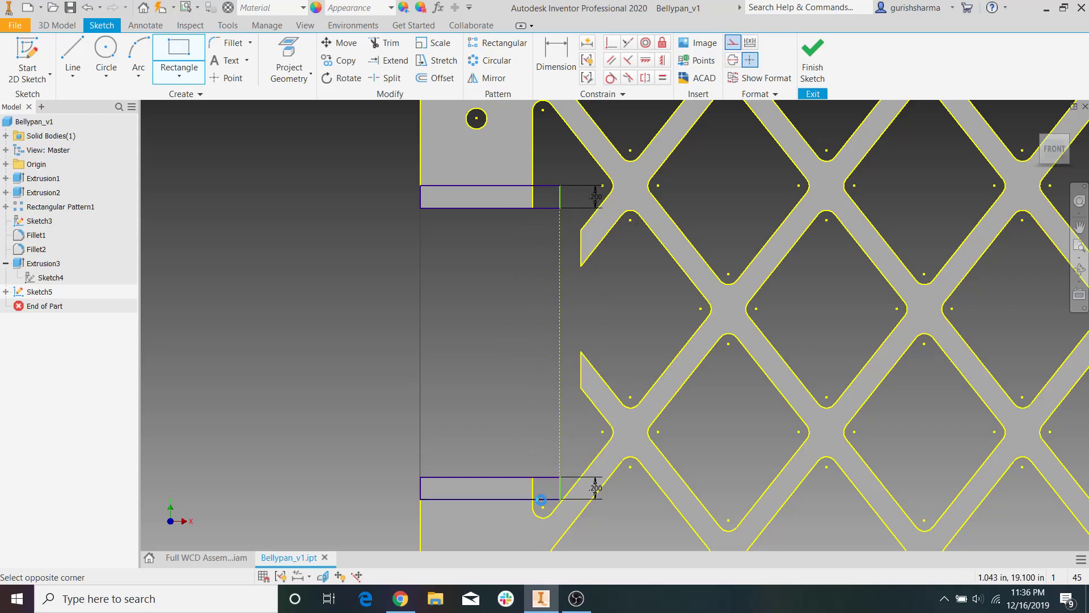
{"action": "key", "text": "Escape"}
Convert the vertical rectangle's lines from construction to regular sketch geometry.
{"action": "mouse_move", "coordinate": [517, 168]}
{"action": "left_mouse_down"}
{"action": "mouse_move", "coordinate": [534, 208]}
{"action": "mouse_move", "coordinate": [573, 505]}
{"action": "left_mouse_up"}
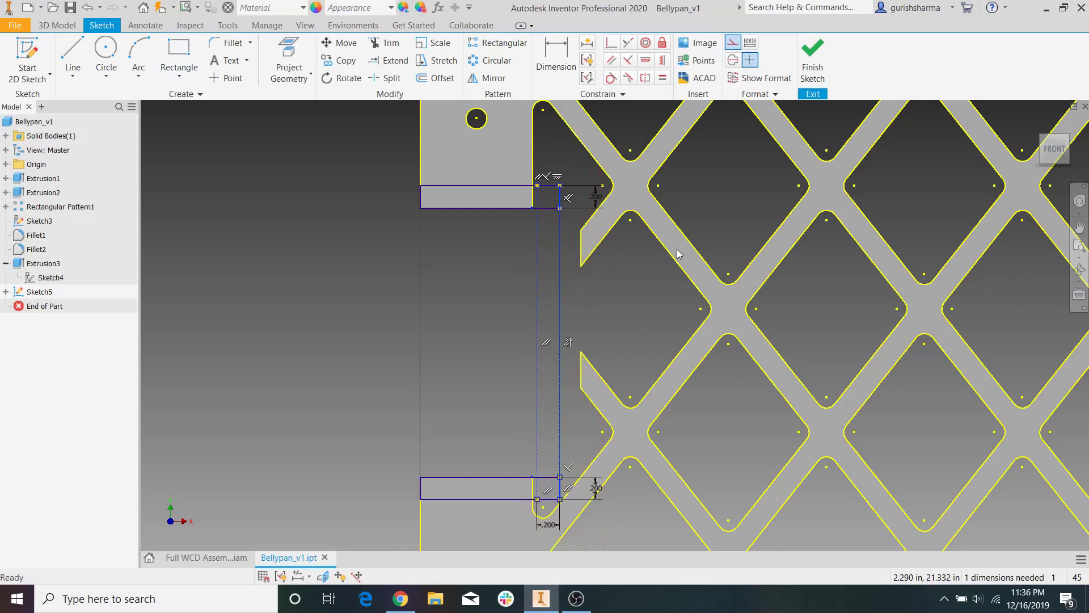
{"action": "left_click", "coordinate": [733, 42]}
{"action": "left_click_drag", "start_coordinate": [501, 149], "coordinate": [590, 517]}
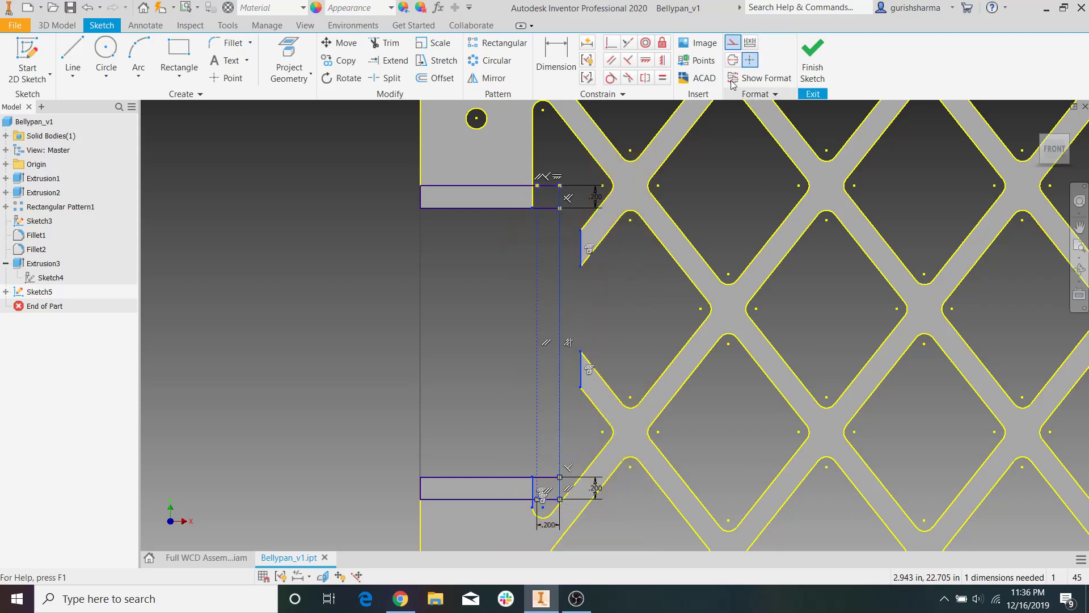
{"action": "left_click", "coordinate": [737, 46]}
{"action": "left_click", "coordinate": [495, 314]}
Move the vertical strip inward over the lattice and make its notch-side line coincident with the midpoint of the upper rib's cut edge.
{"action": "left_click_drag", "start_coordinate": [560, 319], "coordinate": [614, 313]}
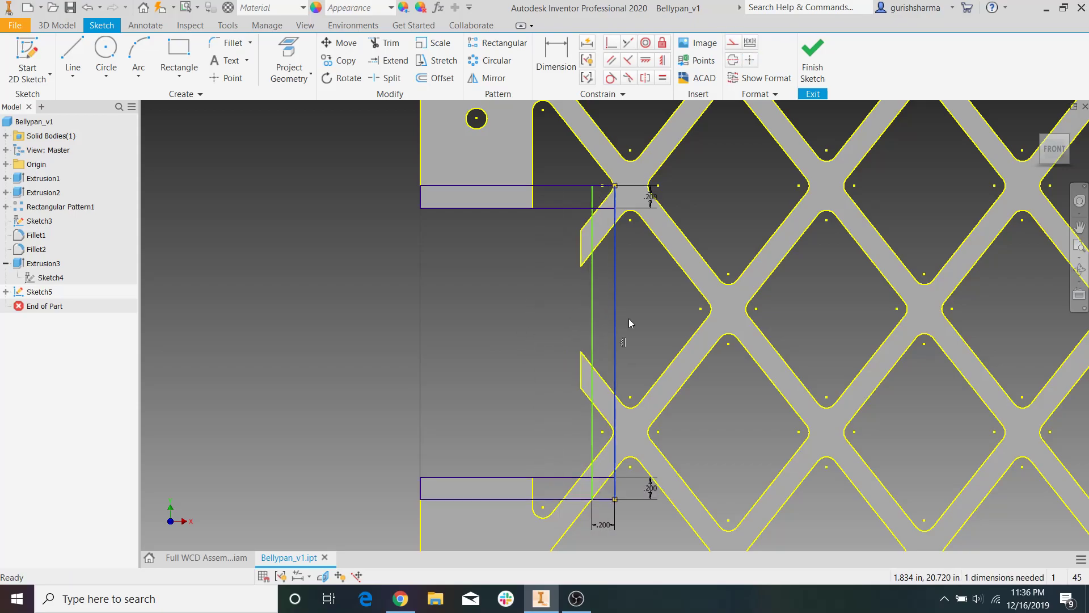
{"action": "left_click", "coordinate": [611, 43]}
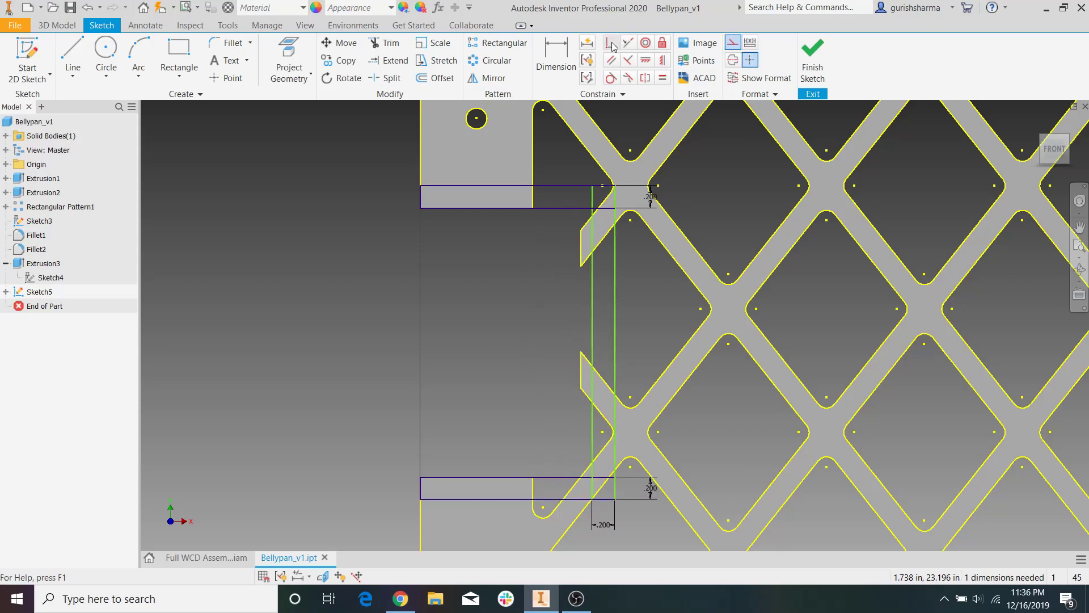
{"action": "left_click", "coordinate": [593, 274]}
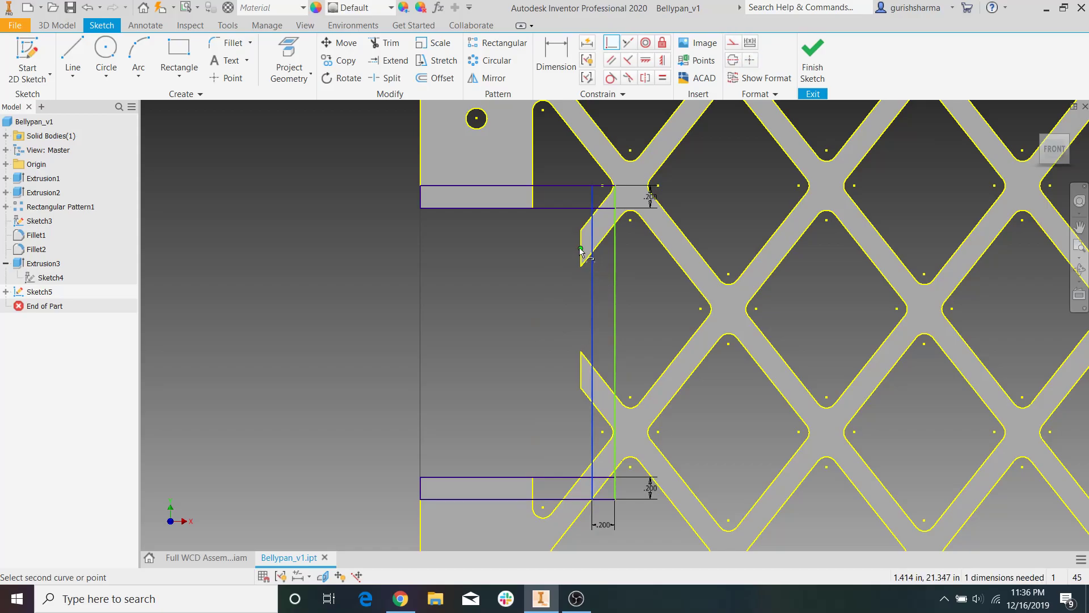
{"action": "left_click", "coordinate": [580, 248]}
{"action": "key", "text": "Escape"}
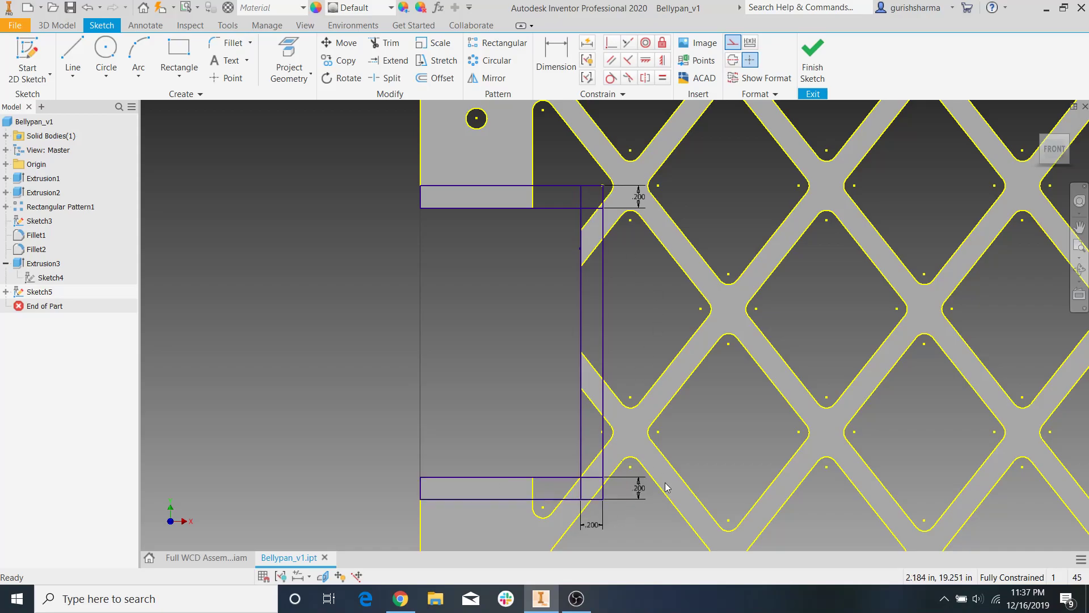
{"action": "middle_click_drag", "start_coordinate": [665, 482], "coordinate": [652, 431]}
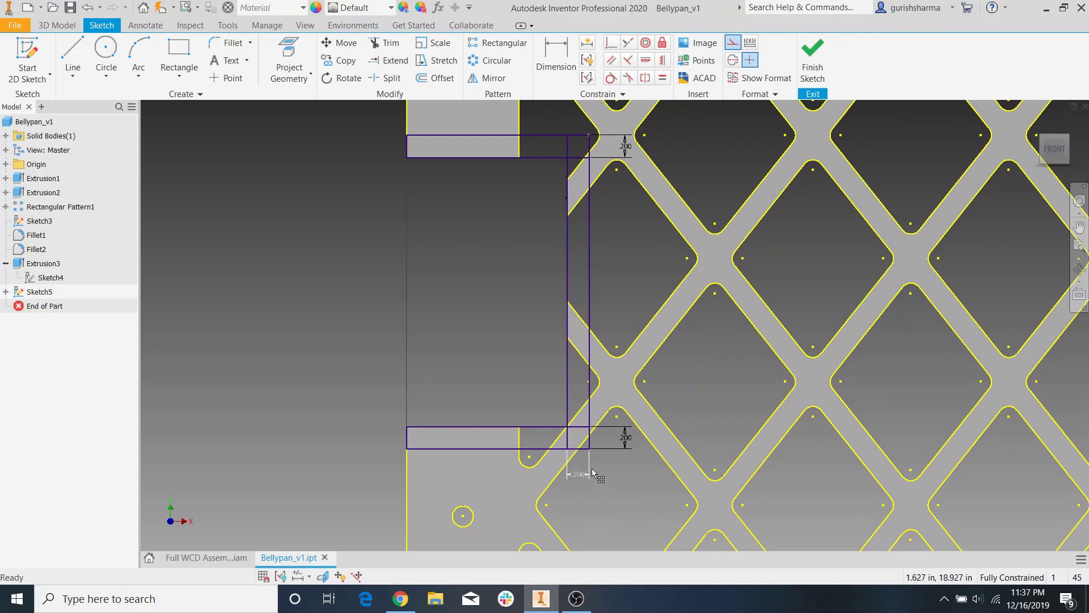
{"action": "scroll", "coordinate": [604, 434], "scroll_direction": "down", "scroll_amount": 5}
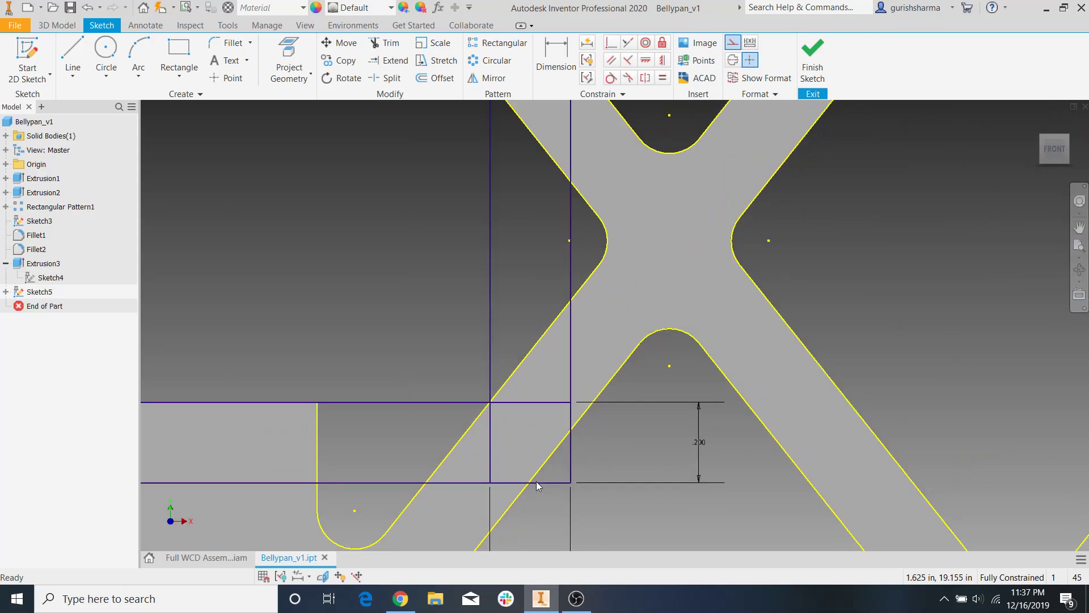
{"action": "scroll", "coordinate": [624, 396], "scroll_direction": "up", "scroll_amount": 5}
{"action": "scroll", "coordinate": [611, 400], "scroll_direction": "down", "scroll_amount": 6}
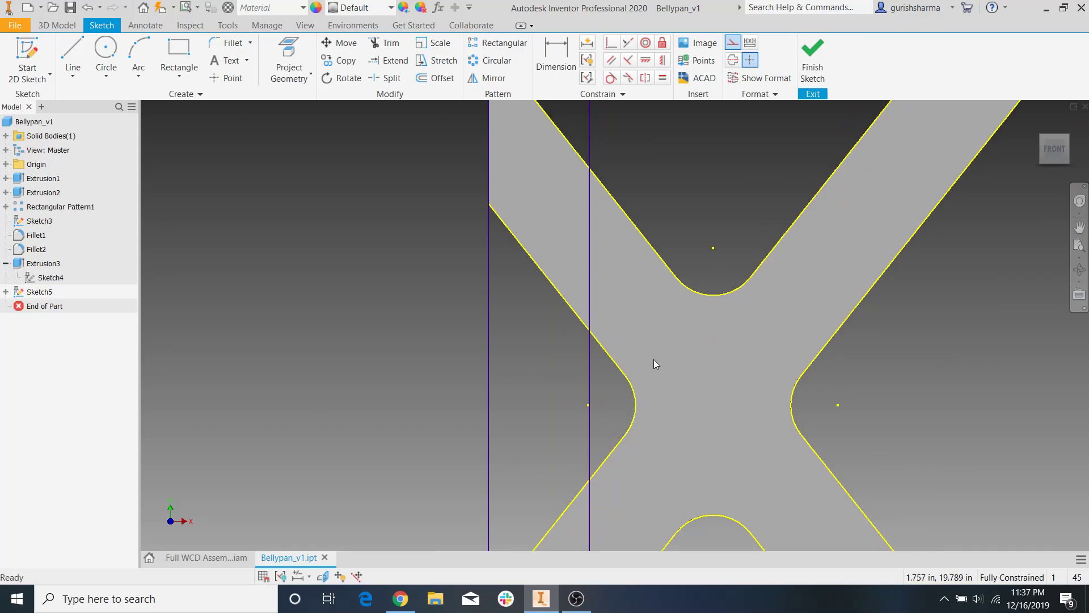
{"action": "scroll", "coordinate": [658, 386], "scroll_direction": "up", "scroll_amount": 4}
{"action": "scroll", "coordinate": [617, 241], "scroll_direction": "down", "scroll_amount": 2}
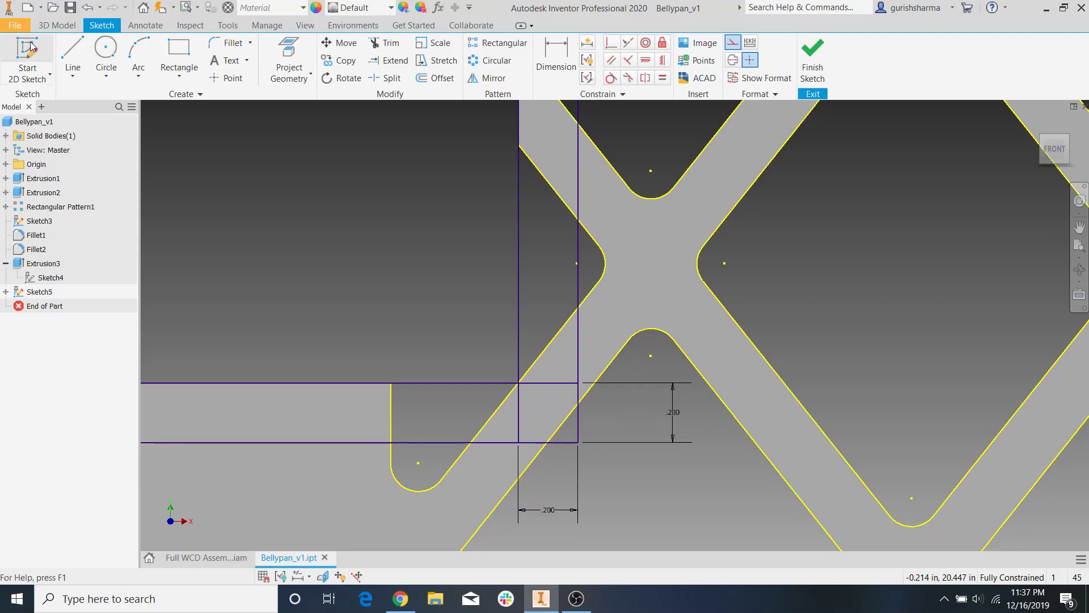
{"action": "left_click", "coordinate": [70, 50]}
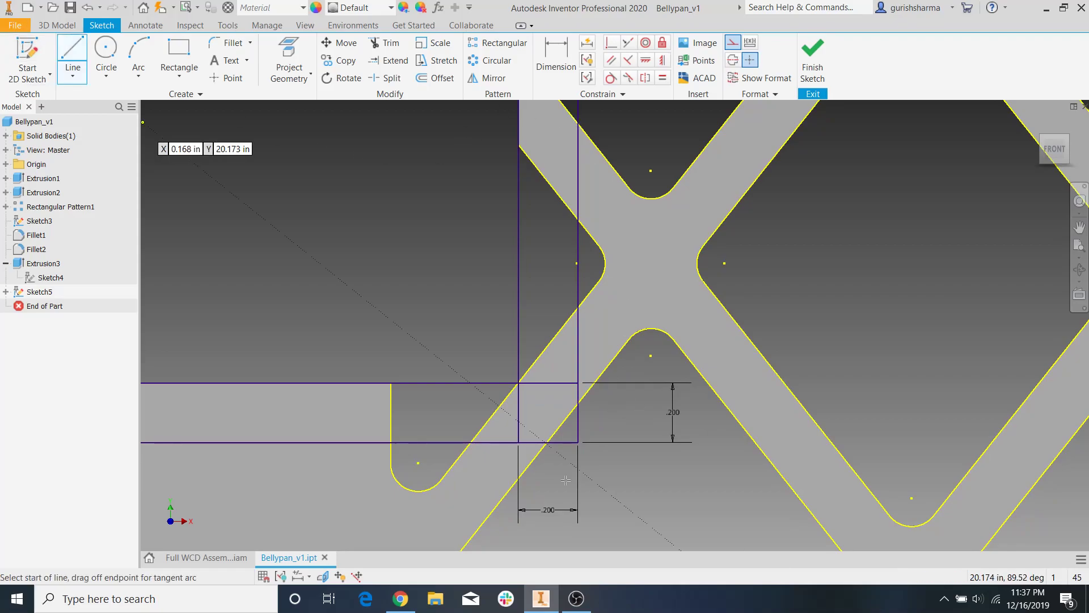
{"action": "left_click", "coordinate": [548, 442]}
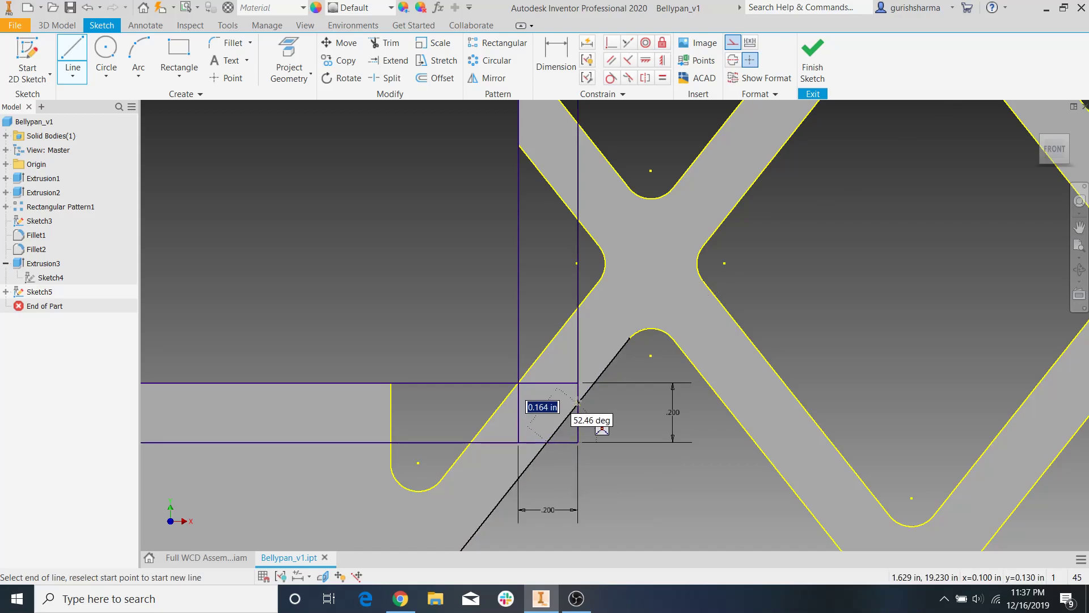
{"action": "left_click", "coordinate": [577, 402]}
{"action": "key", "text": "Escape"}
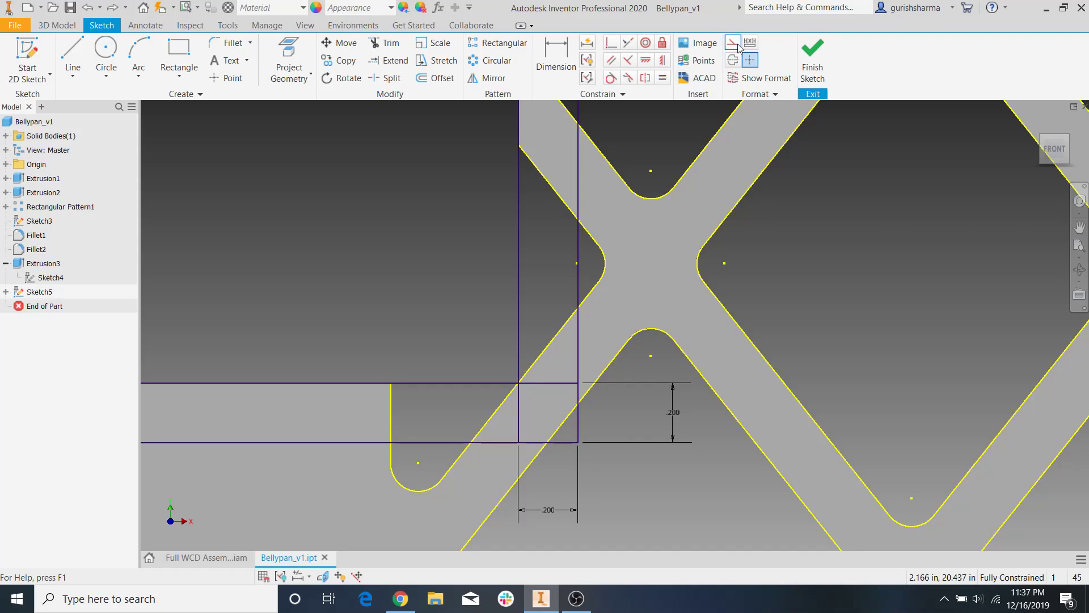
Draw a regular line along the lattice rib's lower edge, cutting diagonally across the corner where the lower and vertical strips meet.
{"action": "left_click", "coordinate": [72, 57]}
{"action": "left_click", "coordinate": [548, 441]}
{"action": "left_click", "coordinate": [577, 405]}
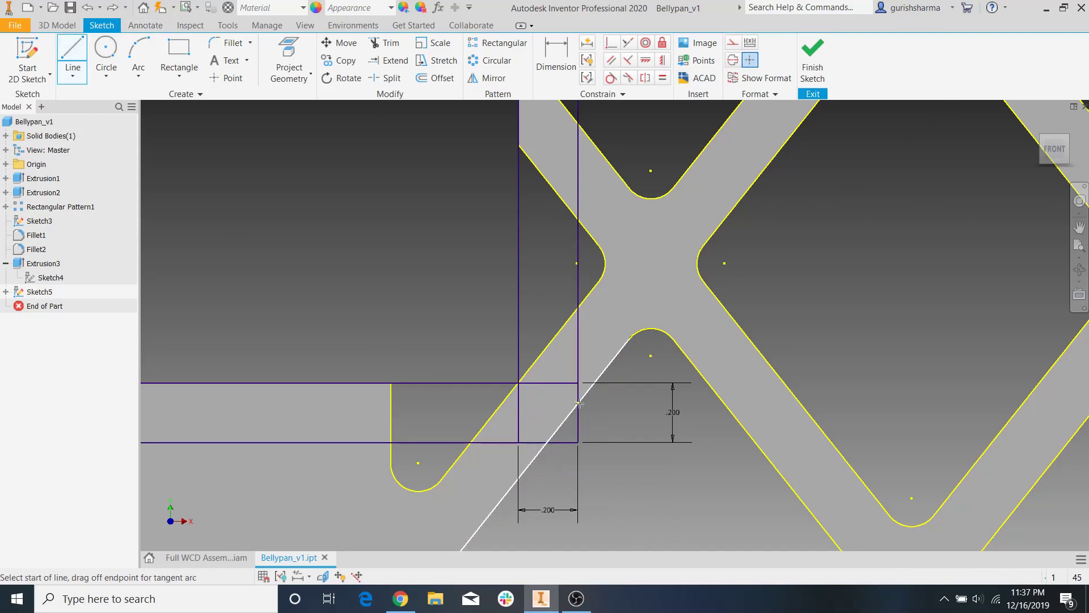
{"action": "key", "text": "Escape"}
{"action": "left_click", "coordinate": [391, 45]}
{"action": "left_click", "coordinate": [567, 417]}
{"action": "key", "text": "Escape"}
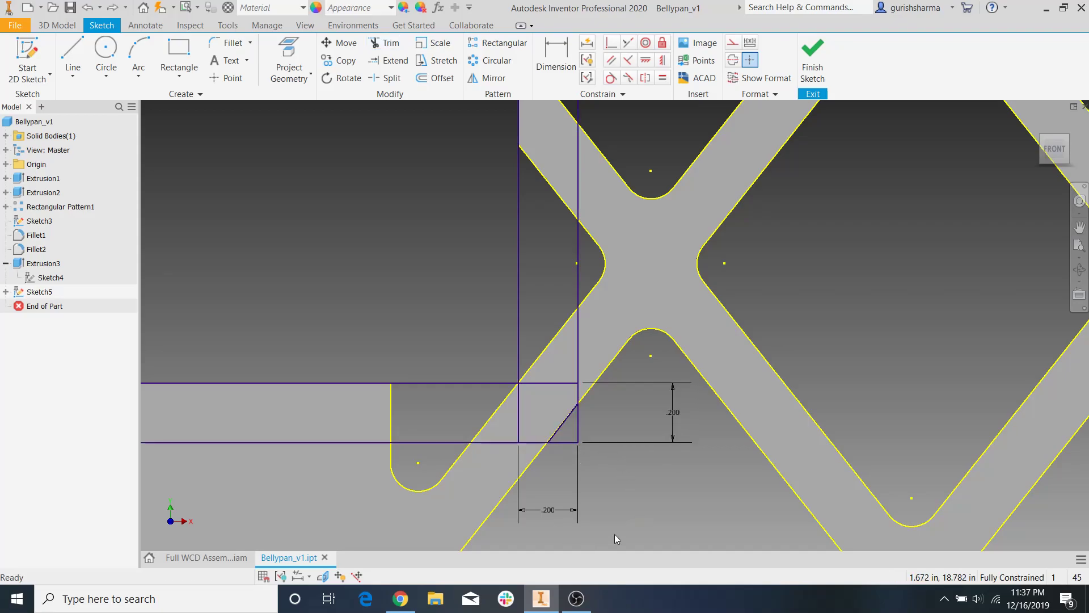
Delete the 0.2 in dimensions of the vertical and lower strips and trim away their shared corner beyond the diagonal line.
{"action": "left_click", "coordinate": [561, 512]}
{"action": "key", "text": "Delete"}
{"action": "left_click", "coordinate": [666, 426]}
{"action": "key", "text": "Delete"}
{"action": "left_click", "coordinate": [390, 43]}
{"action": "left_click_drag", "start_coordinate": [567, 449], "coordinate": [580, 437]}
{"action": "scroll", "coordinate": [658, 439], "scroll_direction": "up", "scroll_amount": 2}
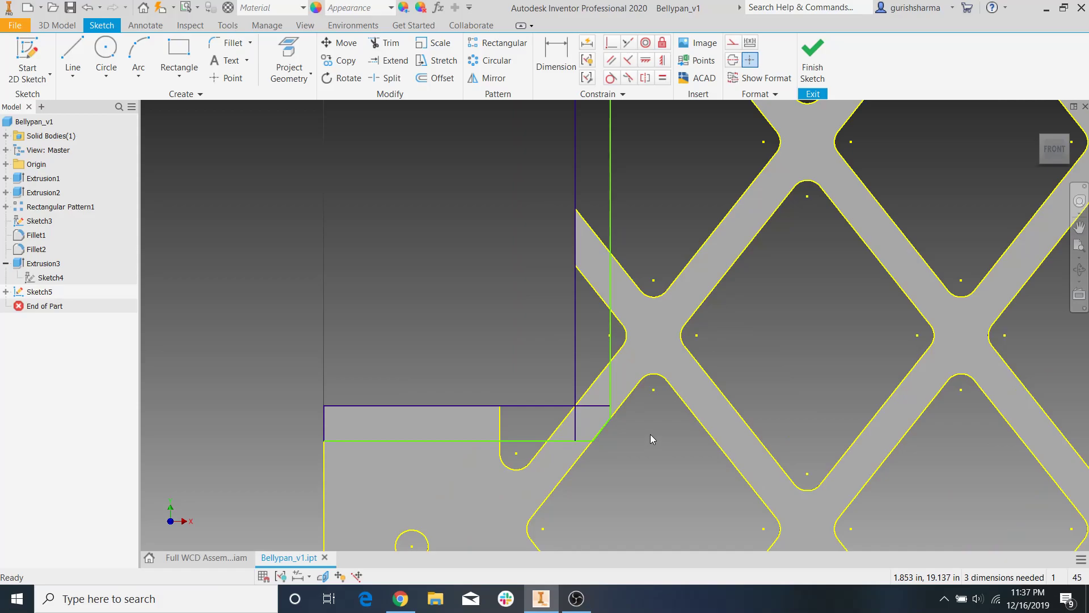
Trace the small pocket below the lower strip with a line down its vertical edge and an arc around its rounded bottom.
{"action": "scroll", "coordinate": [659, 403], "scroll_direction": "down", "scroll_amount": 3}
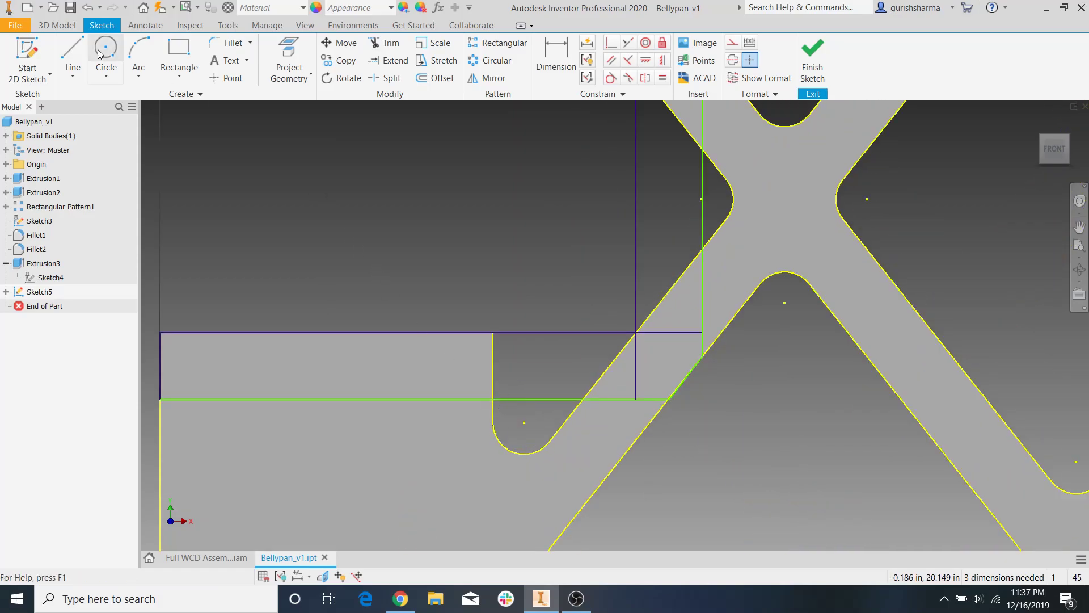
{"action": "left_click", "coordinate": [72, 55]}
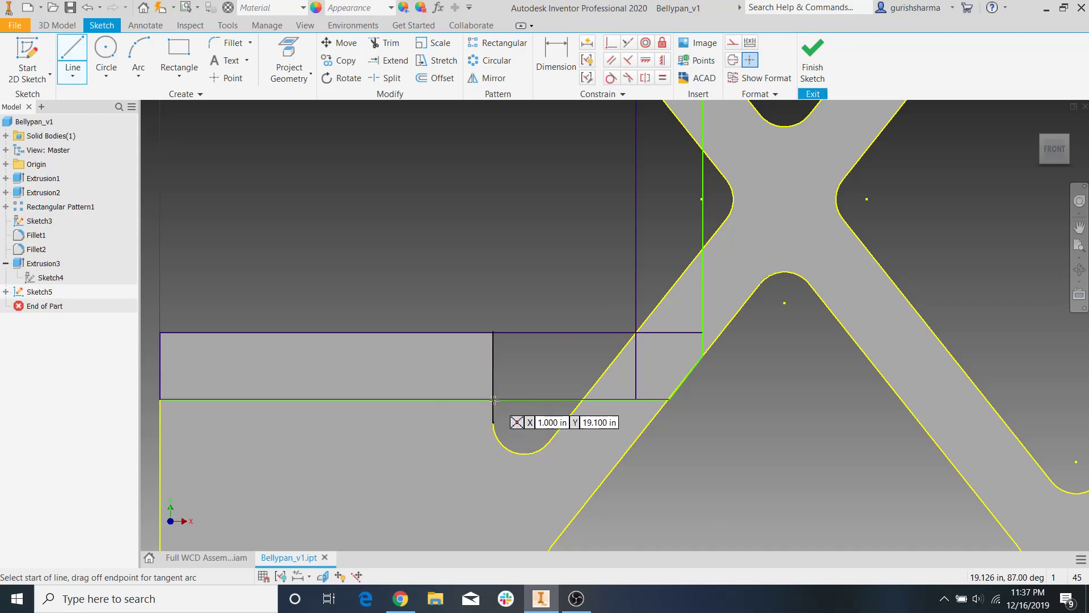
{"action": "left_click", "coordinate": [492, 399]}
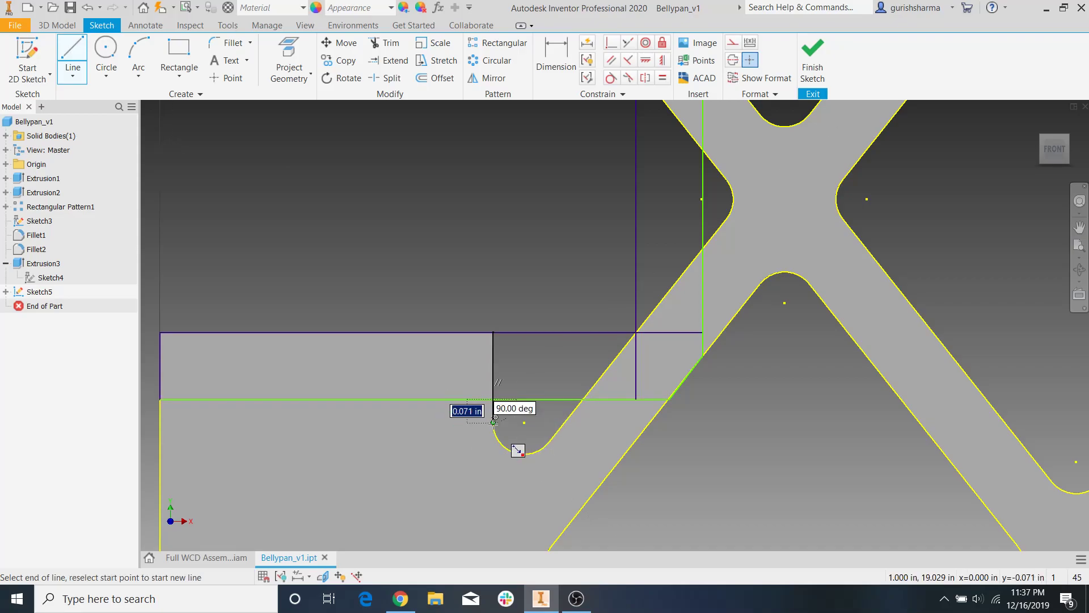
{"action": "left_click", "coordinate": [492, 422]}
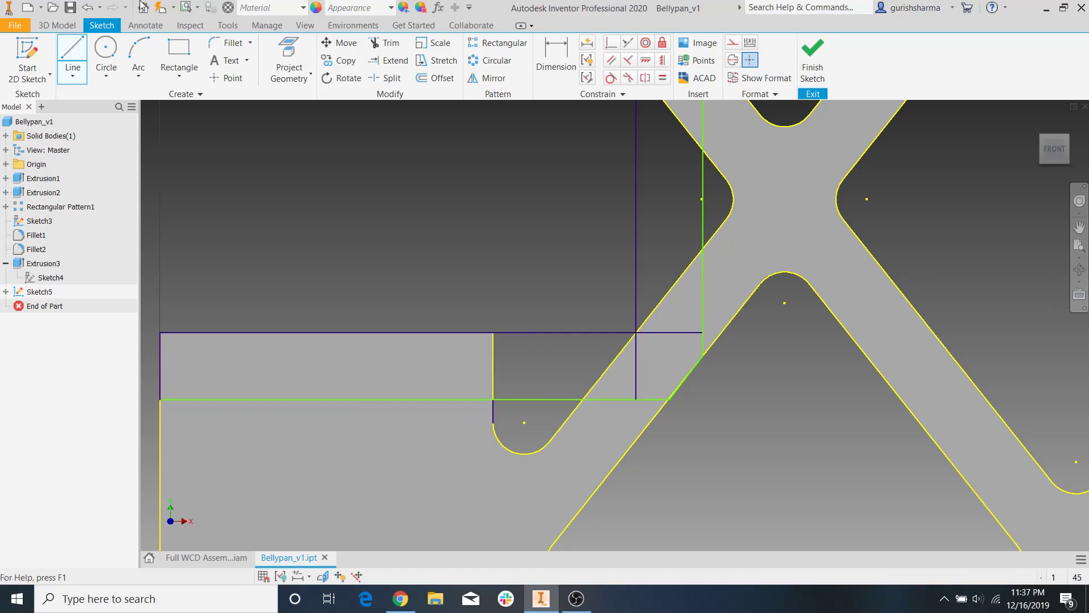
{"action": "left_click", "coordinate": [138, 56]}
{"action": "left_click", "coordinate": [492, 423]}
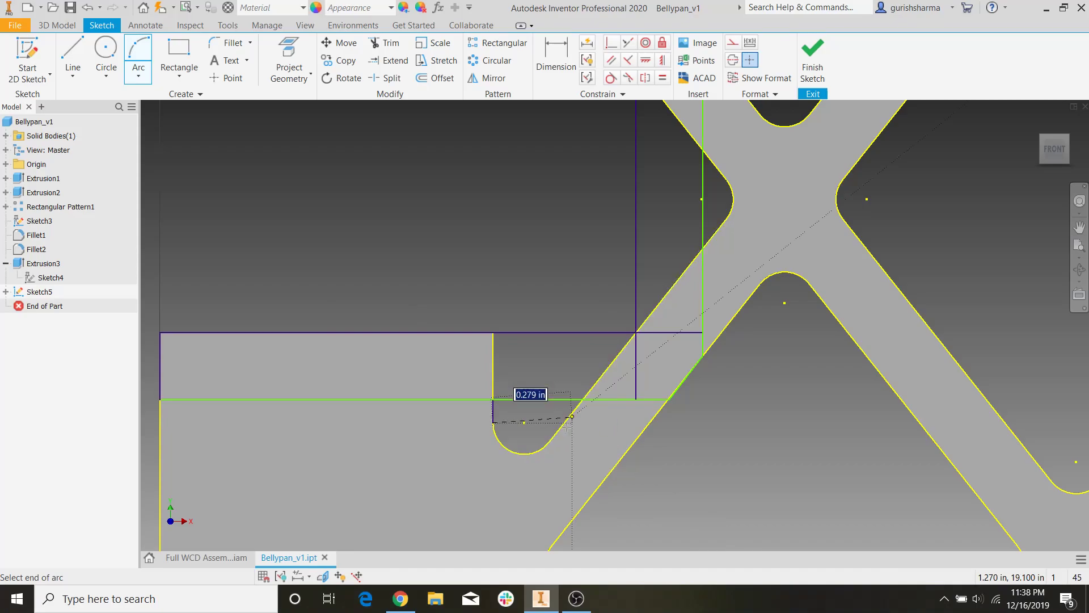
{"action": "left_click", "coordinate": [536, 453]}
{"action": "left_click", "coordinate": [535, 453]}
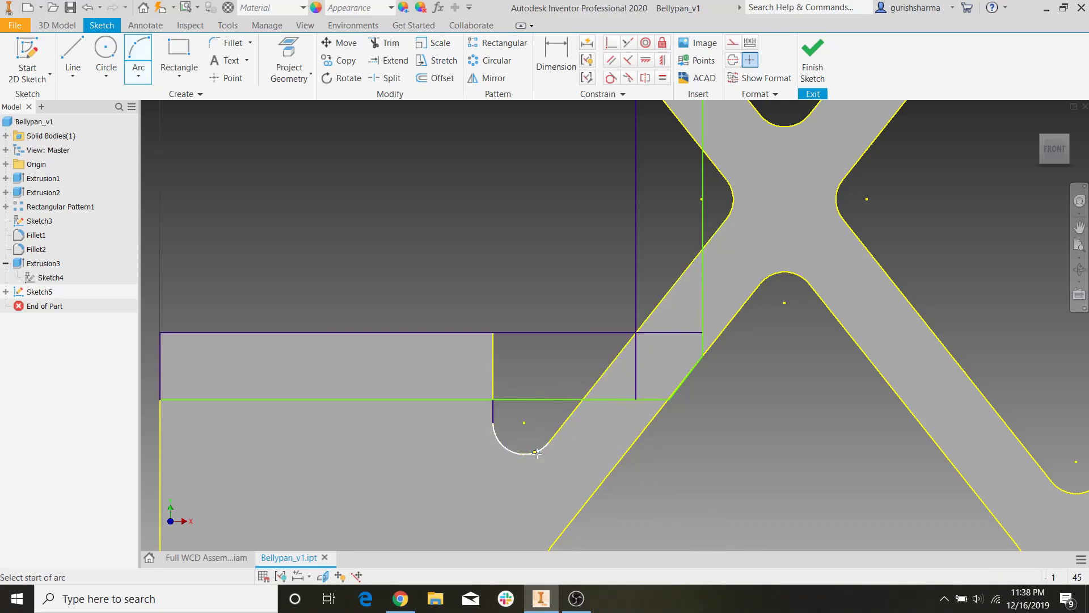
Close the small pocket outline with a line up the diagonal rib edge and back along the strip's lower edge.
{"action": "key", "text": "l"}
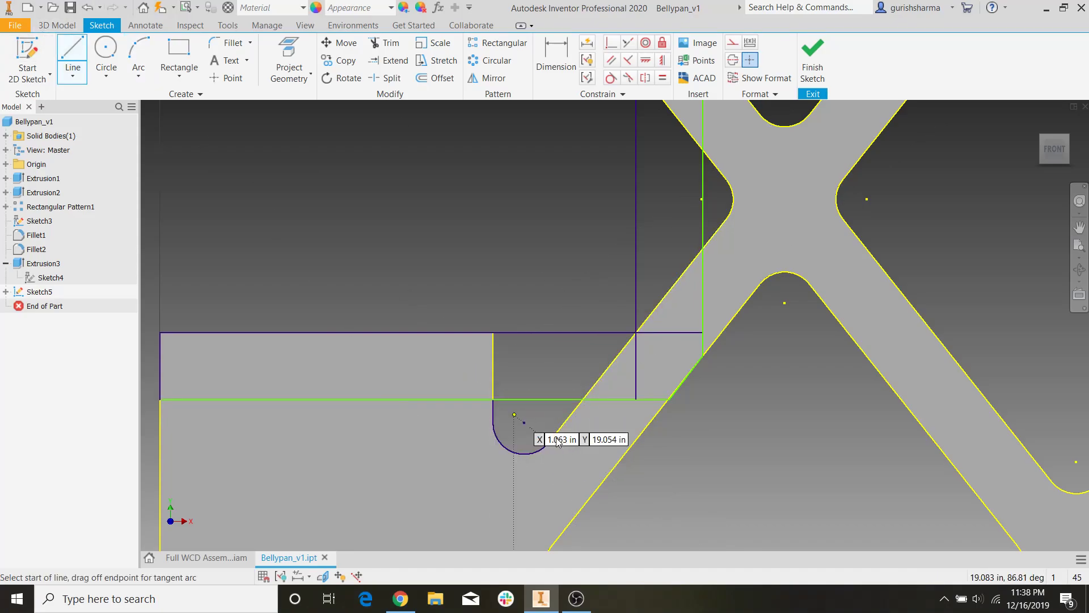
{"action": "left_click", "coordinate": [550, 442]}
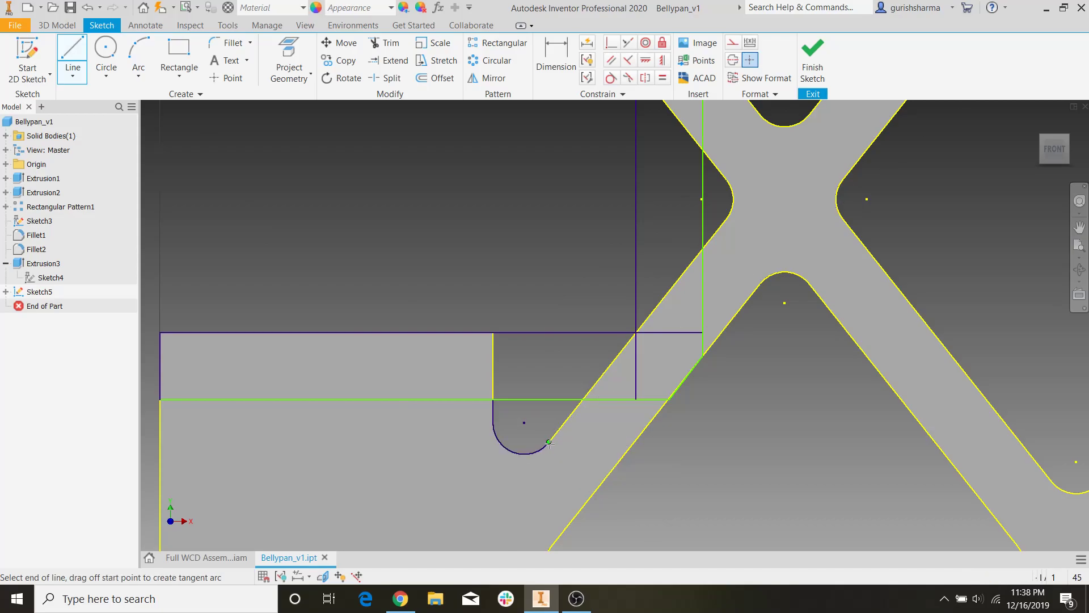
{"action": "left_click", "coordinate": [583, 399]}
{"action": "left_click", "coordinate": [493, 399]}
{"action": "key", "text": "Escape"}
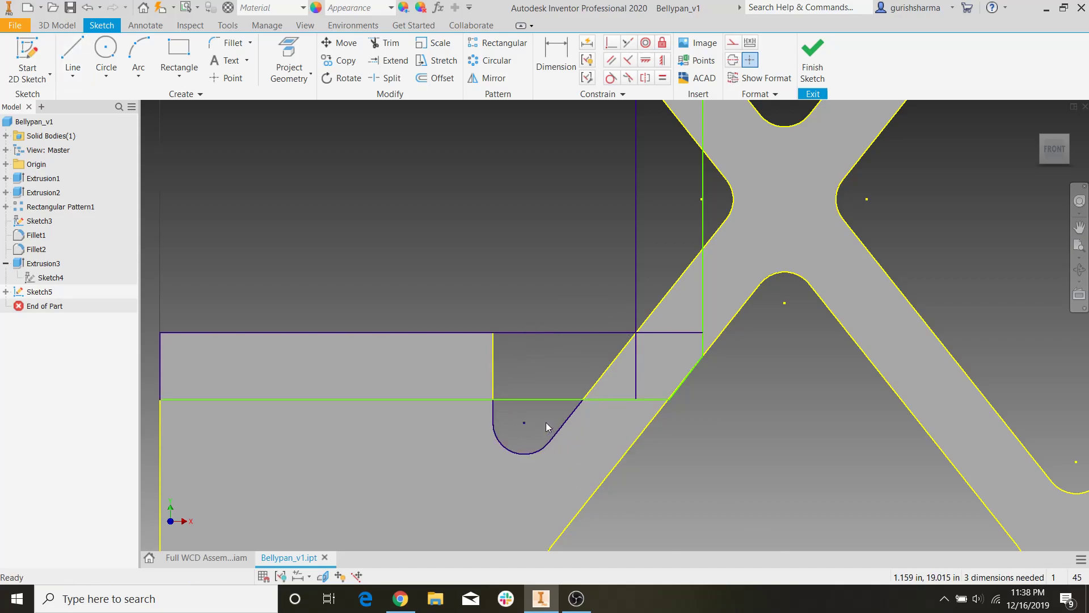
Change the projected rib edge running through the strips' trimmed corner to a construction line.
{"action": "scroll", "coordinate": [550, 386], "scroll_direction": "down", "scroll_amount": 3}
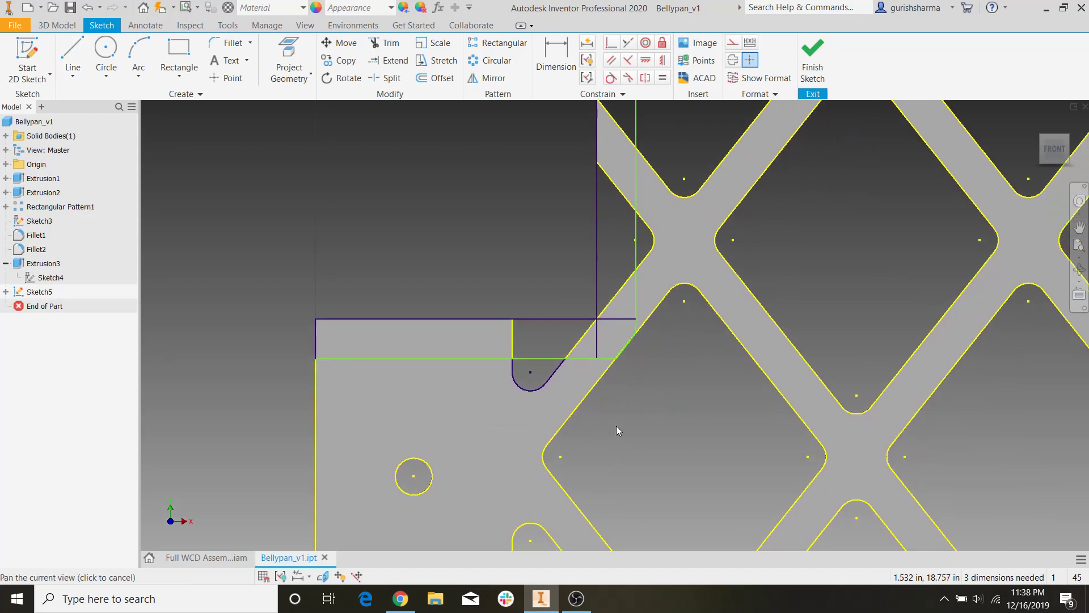
{"action": "left_click_drag", "start_coordinate": [564, 394], "coordinate": [565, 396]}
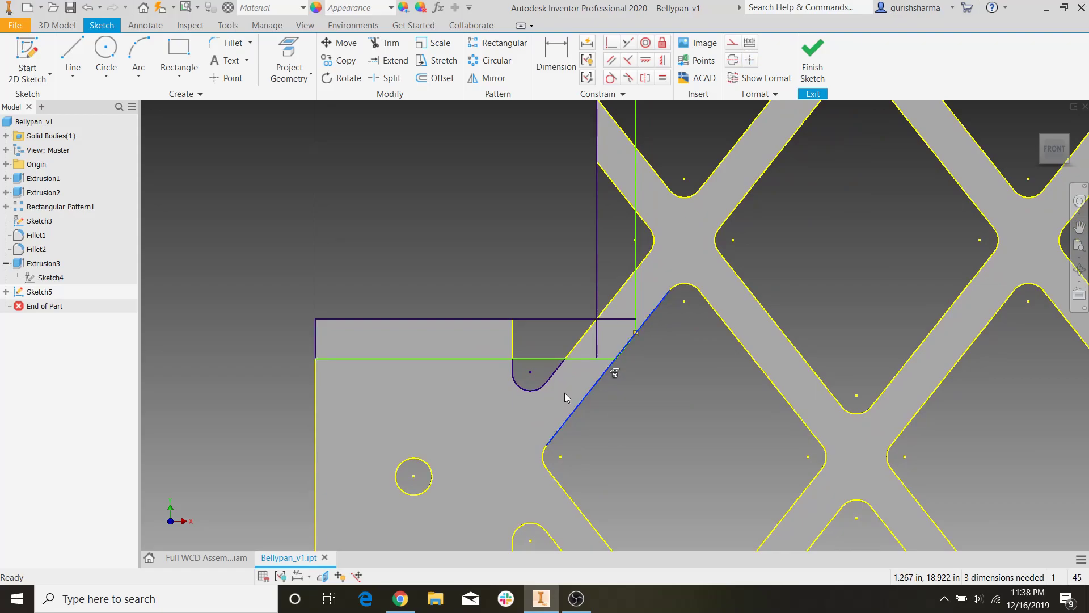
{"action": "left_click", "coordinate": [732, 44]}
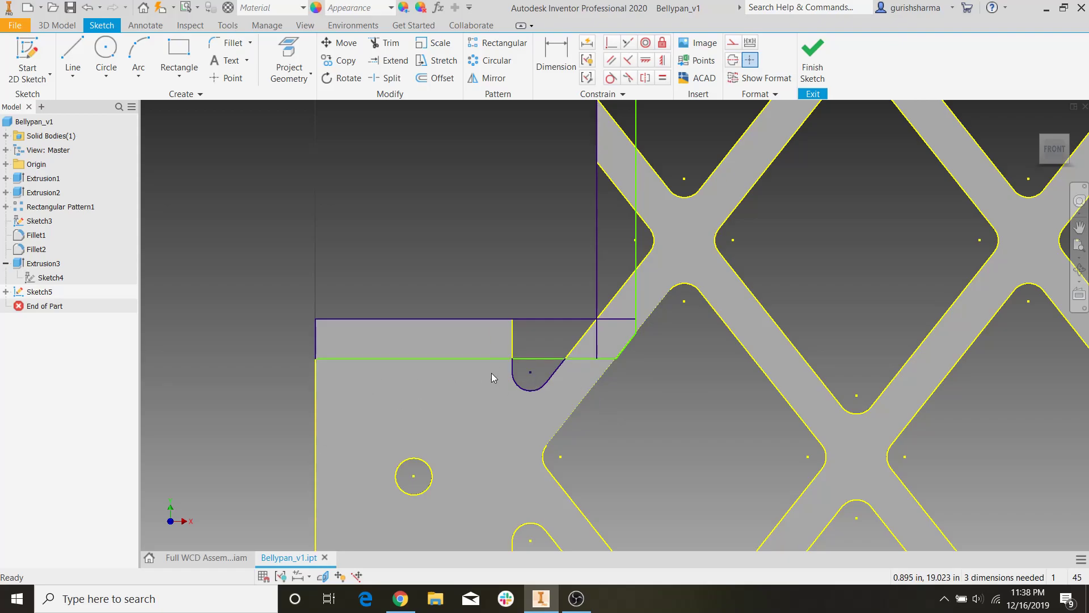
Trace the two diagonal rib edges of the small side pocket beside the vertical strip with lines ending at its rounded corner.
{"action": "middle_click_drag", "start_coordinate": [728, 315], "coordinate": [682, 378]}
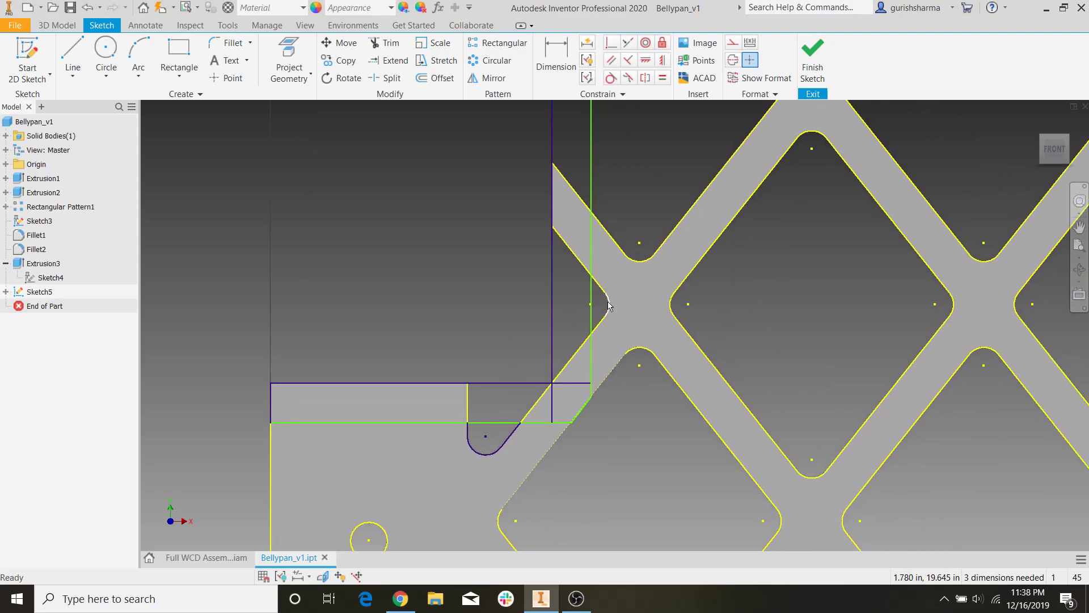
{"action": "scroll", "coordinate": [608, 301], "scroll_direction": "down", "scroll_amount": 5}
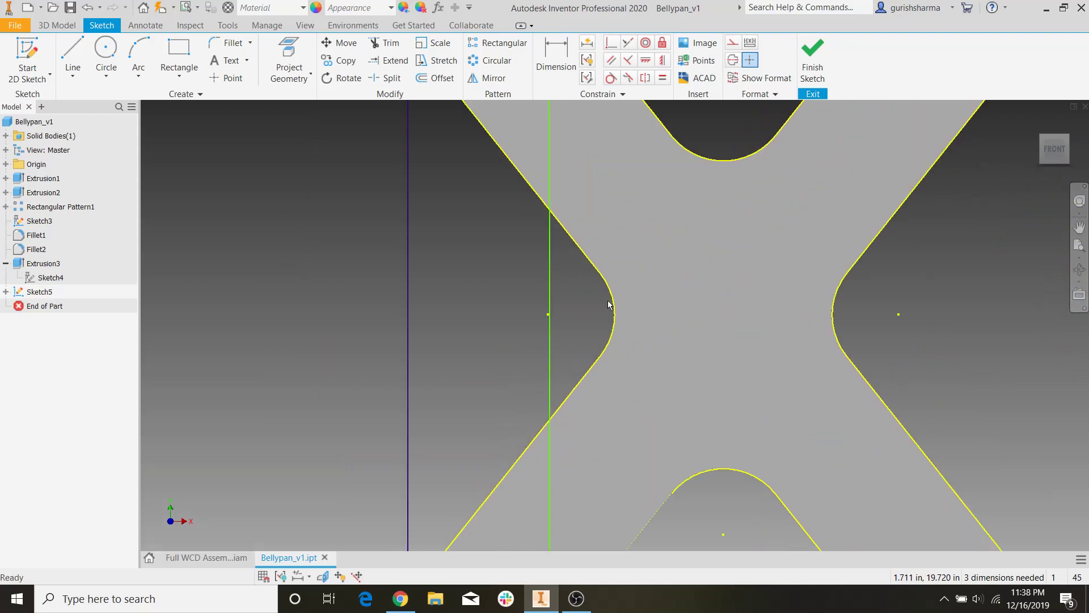
{"action": "left_click", "coordinate": [73, 54]}
{"action": "left_click", "coordinate": [549, 209]}
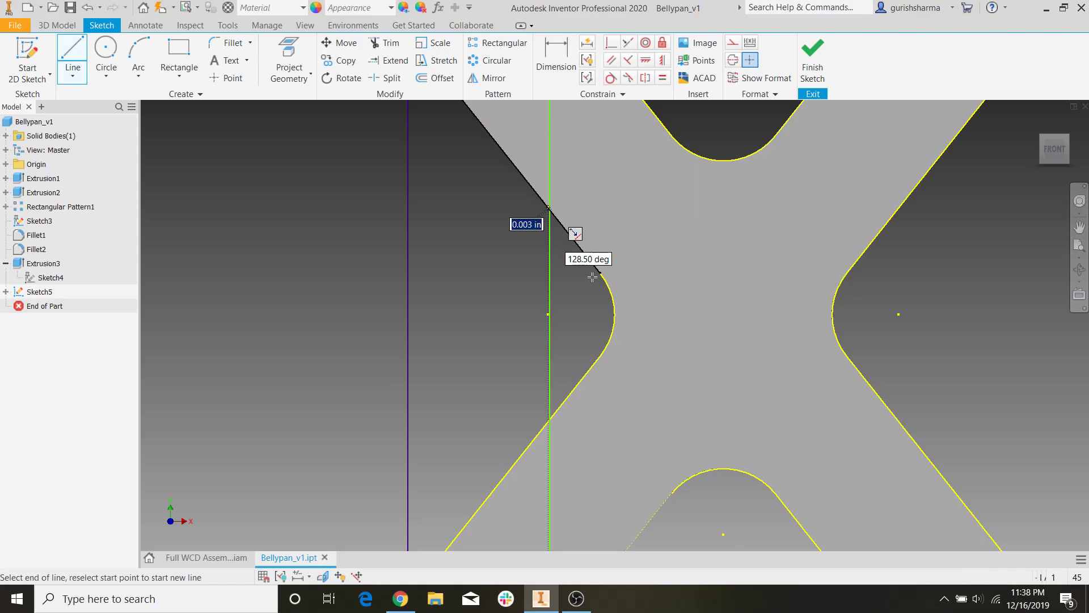
{"action": "left_click", "coordinate": [599, 274]}
{"action": "left_click", "coordinate": [74, 47]}
{"action": "left_click", "coordinate": [73, 47]}
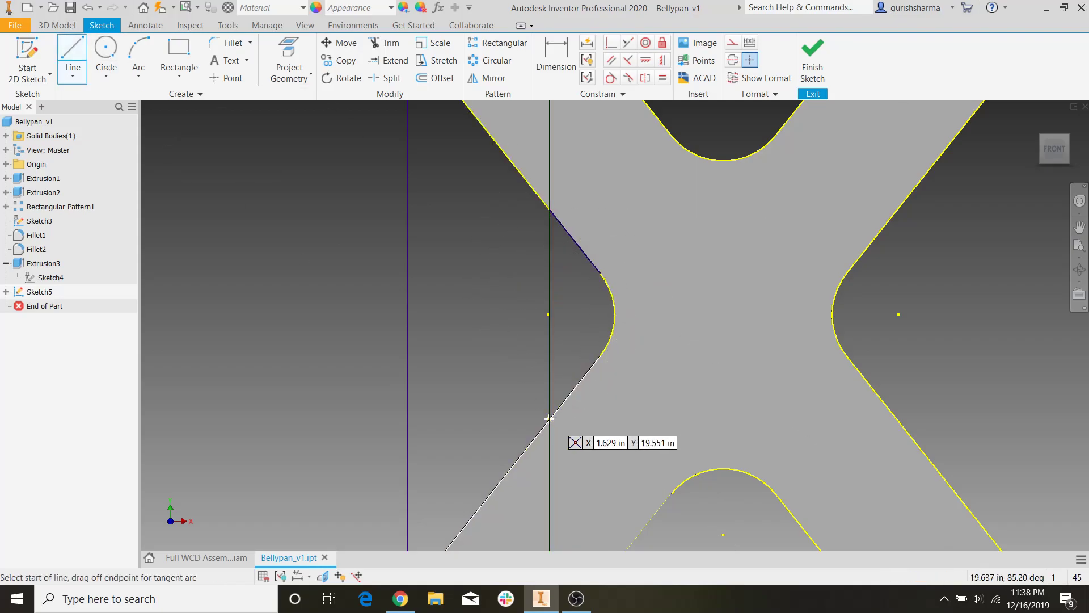
{"action": "left_click", "coordinate": [555, 413]}
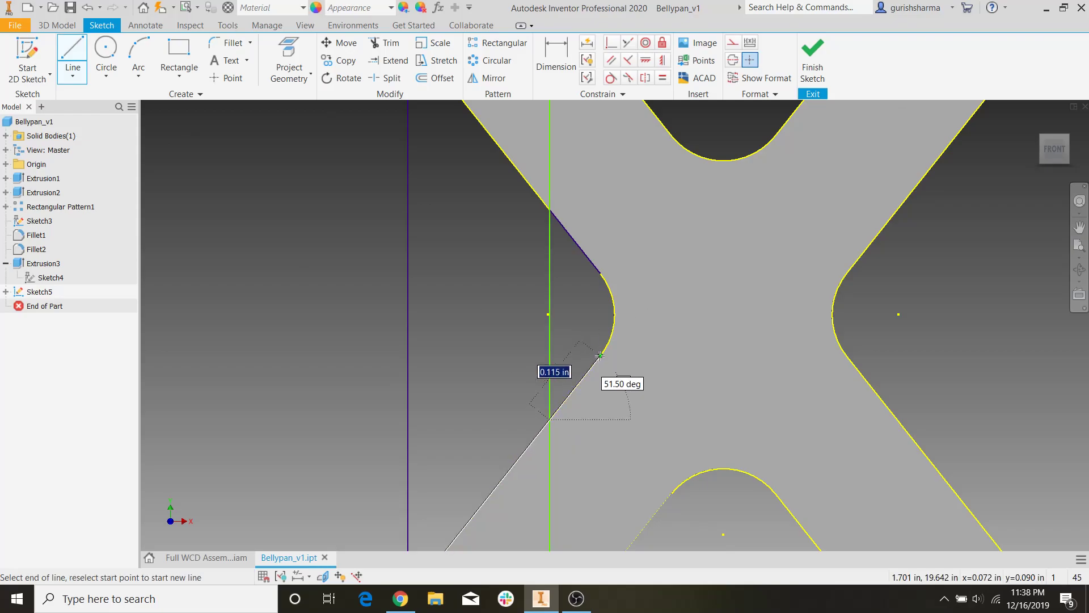
{"action": "left_click", "coordinate": [600, 356]}
Join the two diagonal lines with a three-point arc along the side pocket's rounded corner.
{"action": "key", "text": "Escape"}
{"action": "key", "text": "a"}
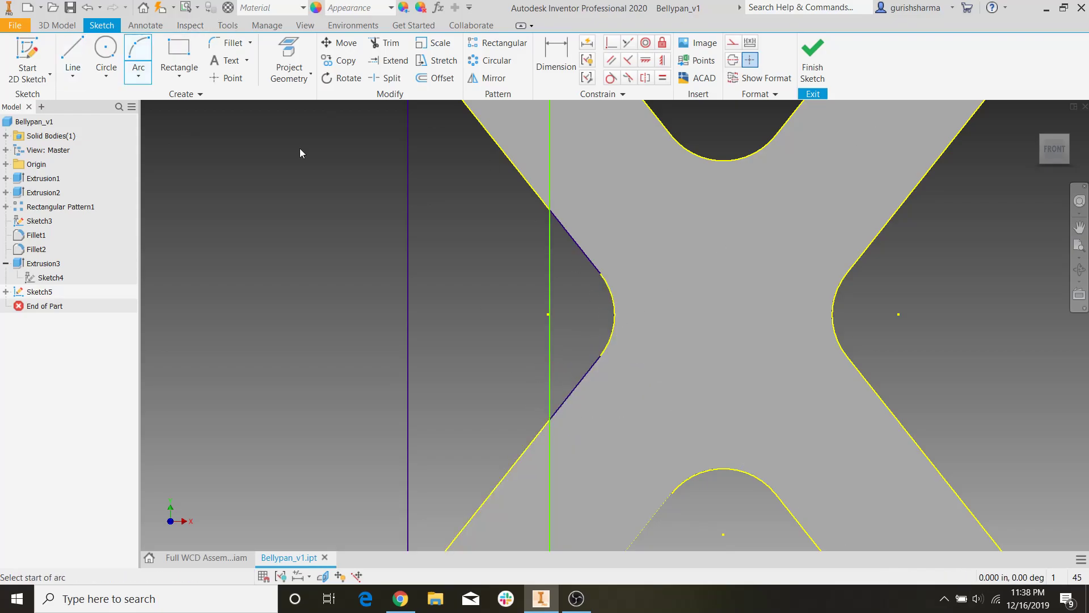
{"action": "left_click", "coordinate": [601, 274]}
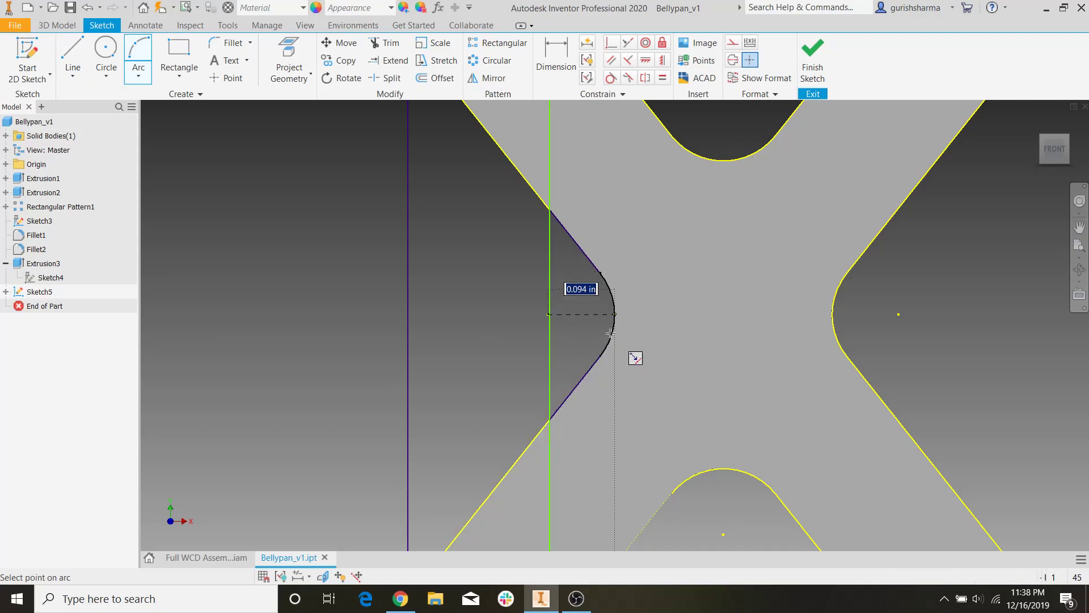
{"action": "left_click", "coordinate": [600, 356]}
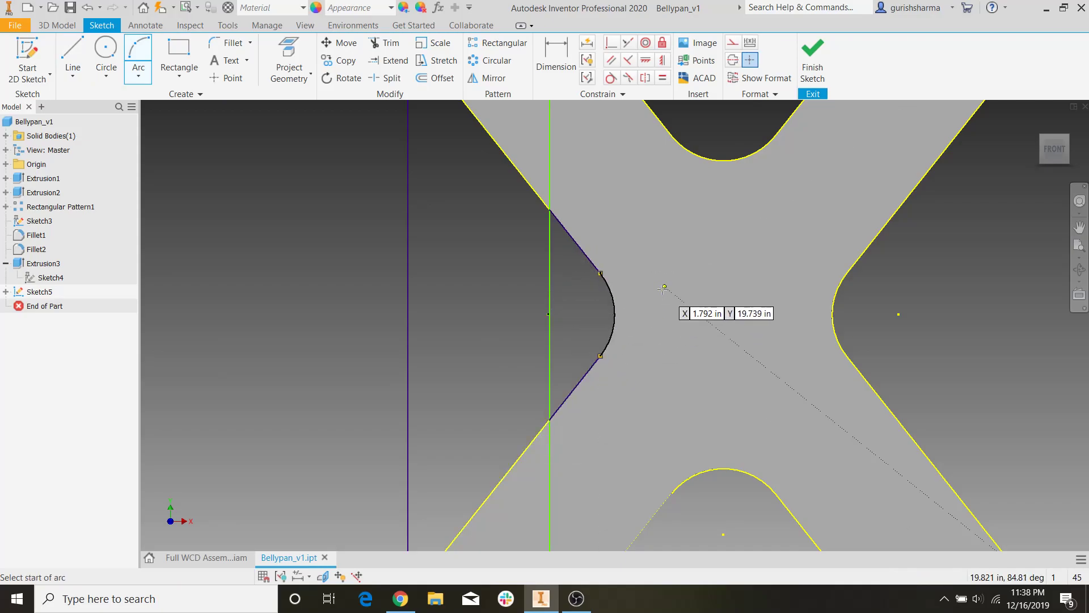
{"action": "key", "text": "Escape"}
Close the side pocket outline with a vertical line along the strip's edge between the two diagonal lines.
{"action": "left_click", "coordinate": [73, 57]}
{"action": "left_click", "coordinate": [549, 210]}
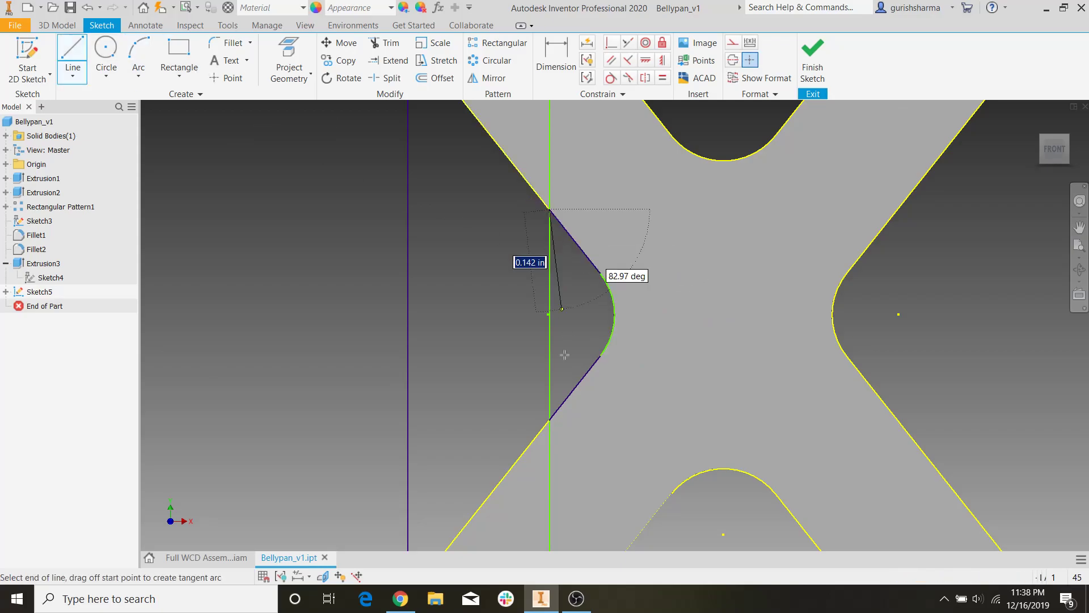
{"action": "left_click", "coordinate": [550, 419]}
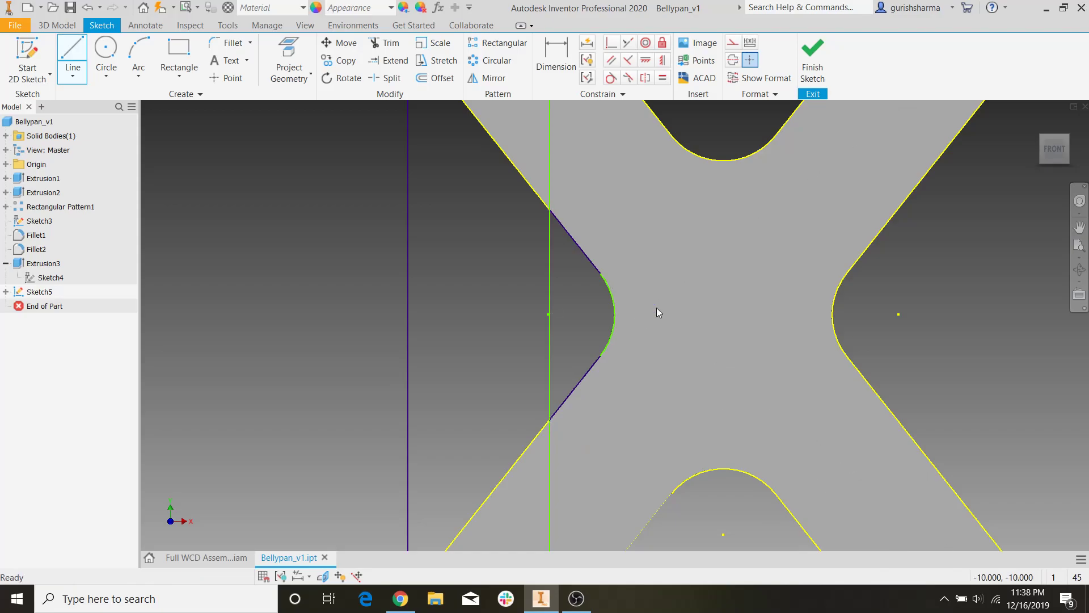
{"action": "key", "text": "Escape"}
Change the projected fillet arcs above and below the rib junction beside the side pocket to construction geometry.
{"action": "scroll", "coordinate": [652, 310], "scroll_direction": "up", "scroll_amount": 5}
{"action": "mouse_move", "coordinate": [641, 272]}
{"action": "middle_mouse_down"}
{"action": "mouse_move", "coordinate": [652, 326]}
{"action": "mouse_move", "coordinate": [620, 304]}
{"action": "middle_mouse_up"}
{"action": "left_click_drag", "start_coordinate": [648, 426], "coordinate": [635, 266]}
{"action": "left_click", "coordinate": [737, 42]}
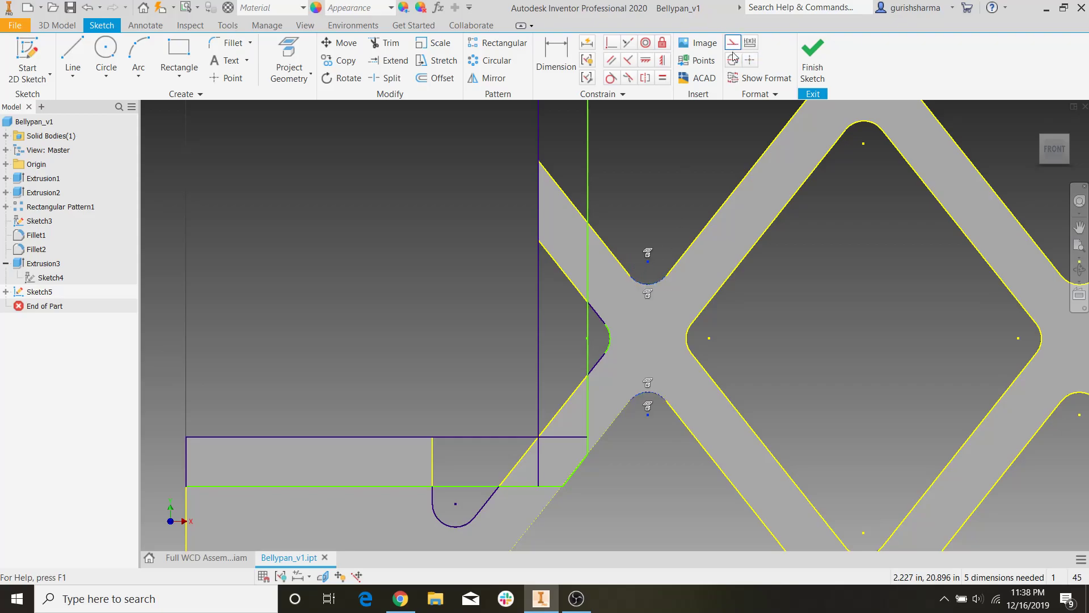
{"action": "left_click", "coordinate": [756, 298]}
Finish the sketch and start an extrusion with the upper strip's region across the open lattice pocket as profile.
{"action": "scroll", "coordinate": [699, 338], "scroll_direction": "down", "scroll_amount": 3}
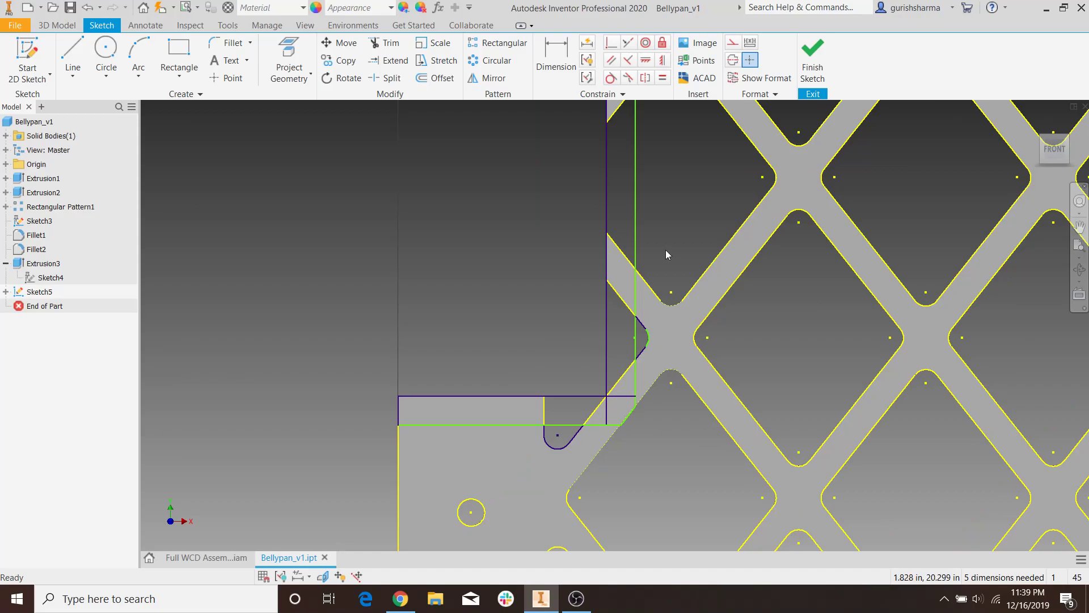
{"action": "scroll", "coordinate": [658, 252], "scroll_direction": "up", "scroll_amount": 1}
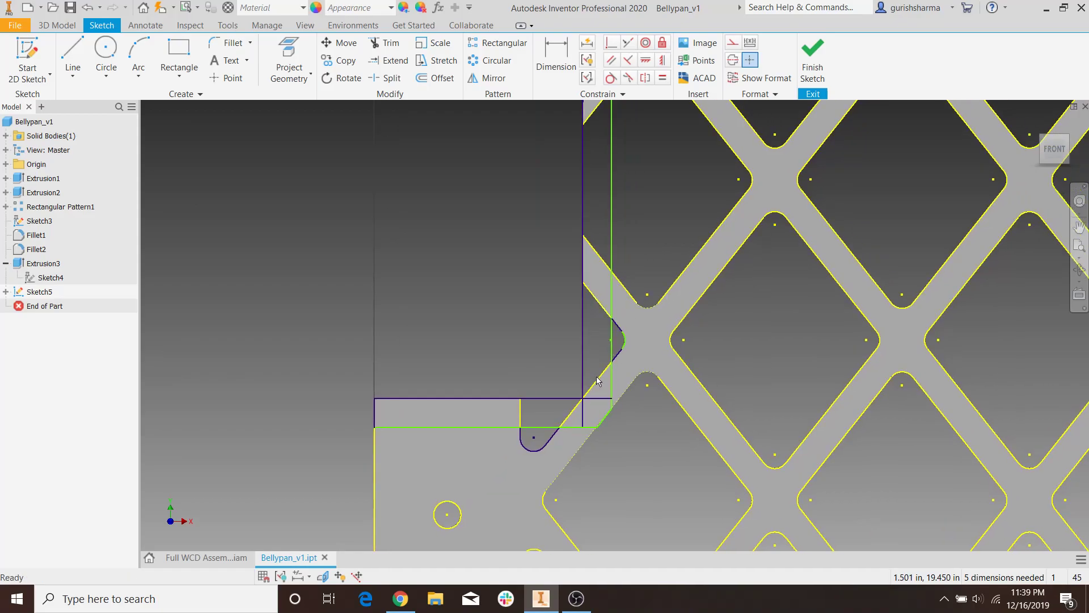
{"action": "scroll", "coordinate": [595, 382], "scroll_direction": "up", "scroll_amount": 5}
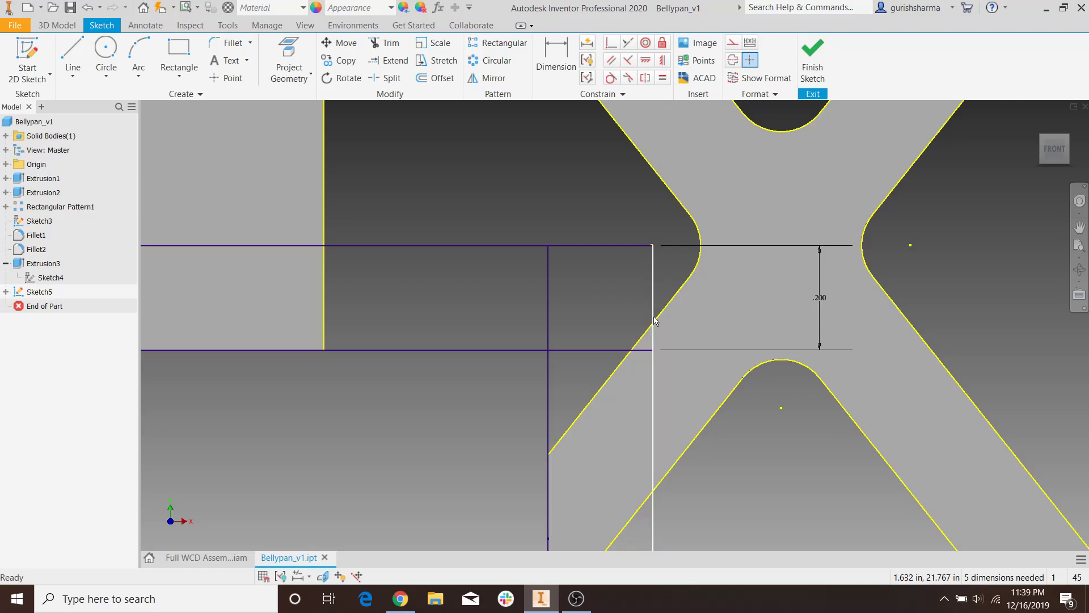
{"action": "scroll", "coordinate": [640, 284], "scroll_direction": "down", "scroll_amount": 3}
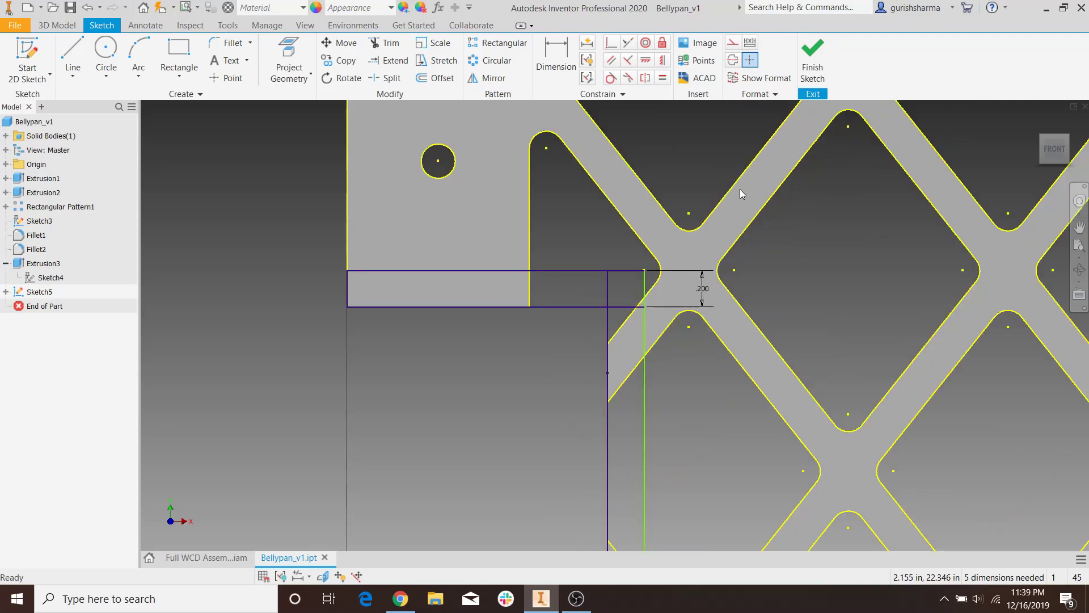
{"action": "left_click", "coordinate": [814, 79]}
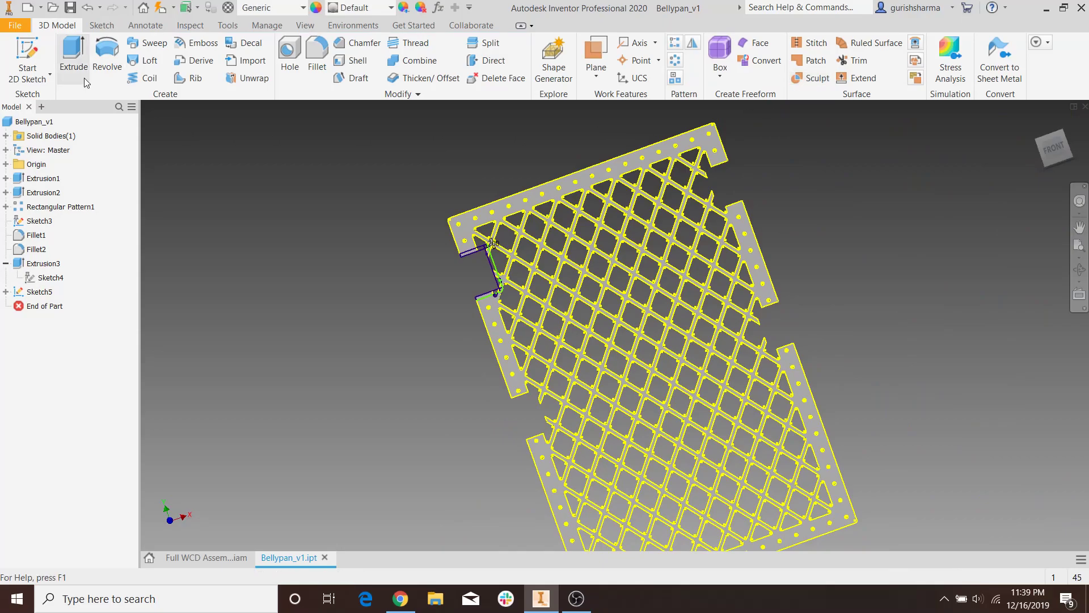
{"action": "key", "text": "e"}
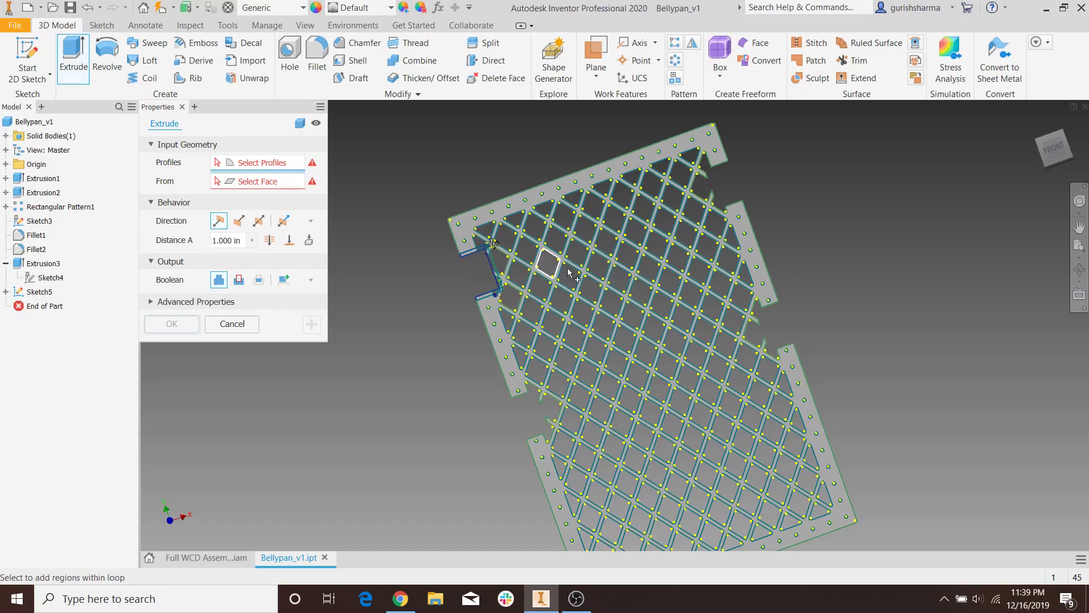
{"action": "scroll", "coordinate": [458, 261], "scroll_direction": "up", "scroll_amount": 5}
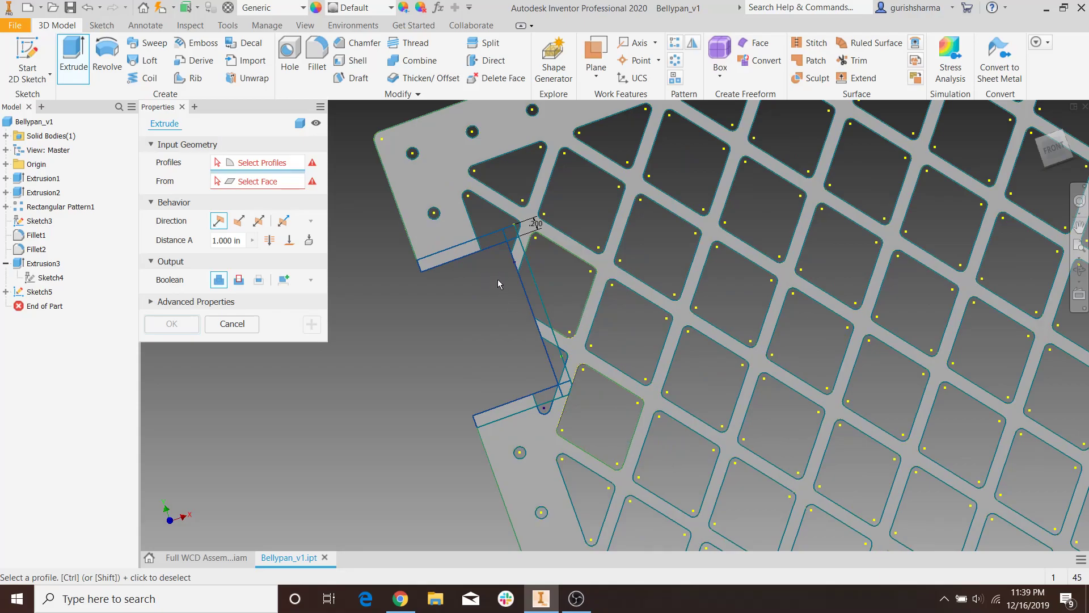
{"action": "left_click", "coordinate": [489, 244]}
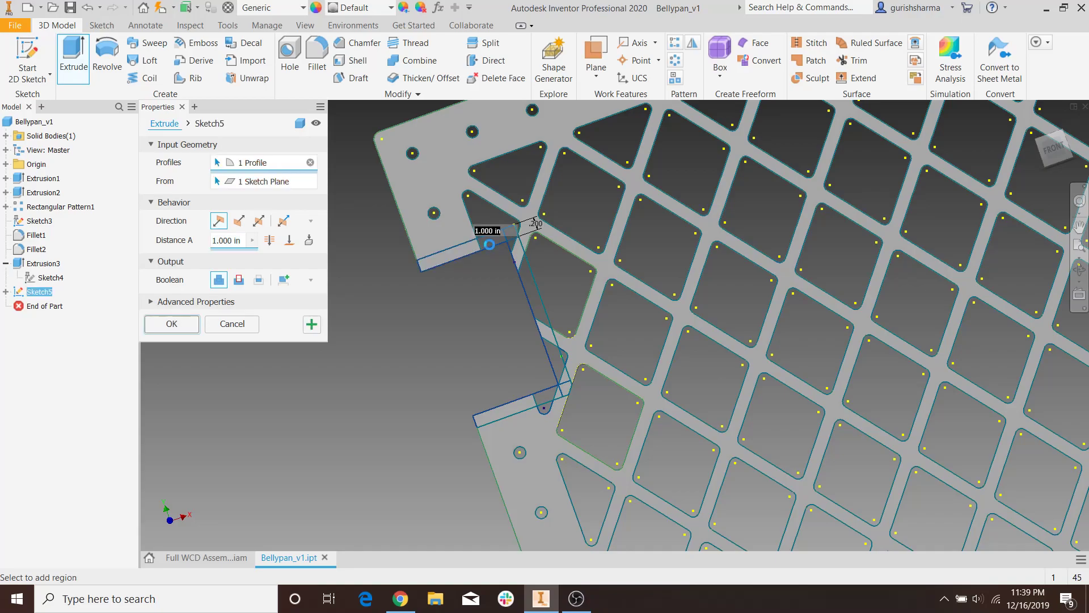
Set the extrusion to end at the plate's opposite face so that it matches the plate thickness.
{"action": "middle_click_drag", "start_coordinate": [489, 244], "coordinate": [497, 220], "text": "shift"}
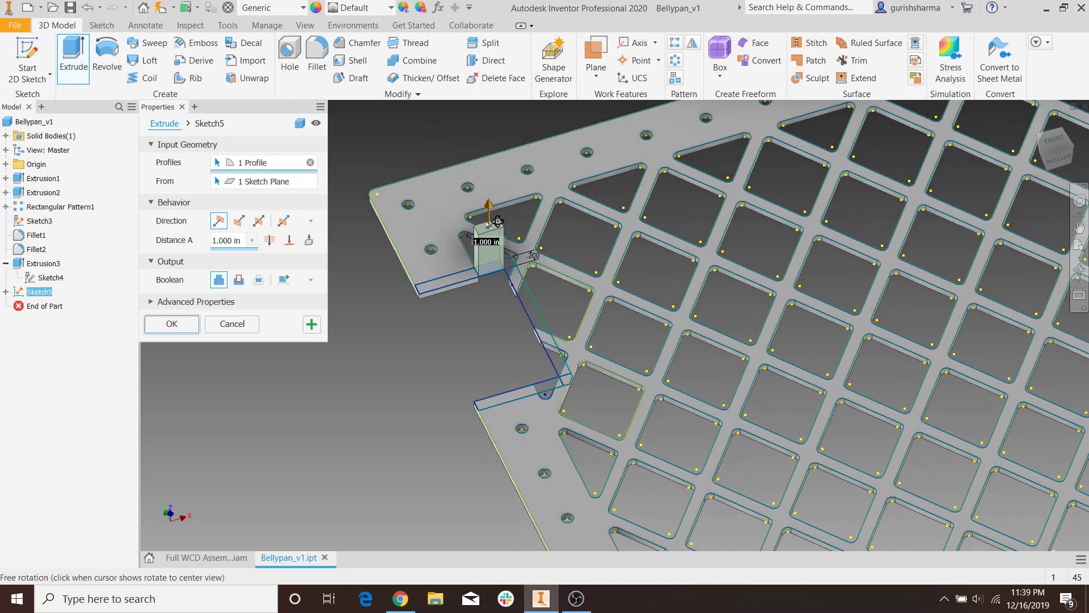
{"action": "left_click", "coordinate": [289, 240]}
{"action": "middle_click_drag", "start_coordinate": [444, 294], "coordinate": [434, 392], "text": "shift"}
{"action": "left_click", "coordinate": [434, 392]}
{"action": "middle_click_drag", "start_coordinate": [416, 270], "coordinate": [454, 312], "text": "shift"}
{"action": "scroll", "coordinate": [463, 313], "scroll_direction": "up", "scroll_amount": 3}
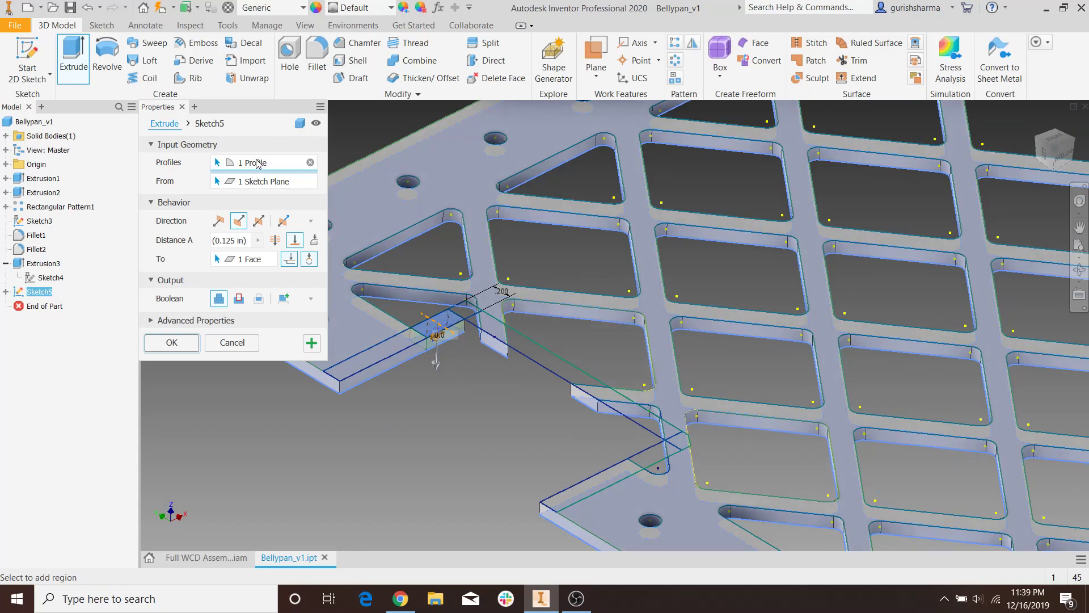
Add the remaining upper strip regions and the vertical strip's regions, including the traced side pocket, to the extrusion profiles.
{"action": "left_click", "coordinate": [472, 315]}
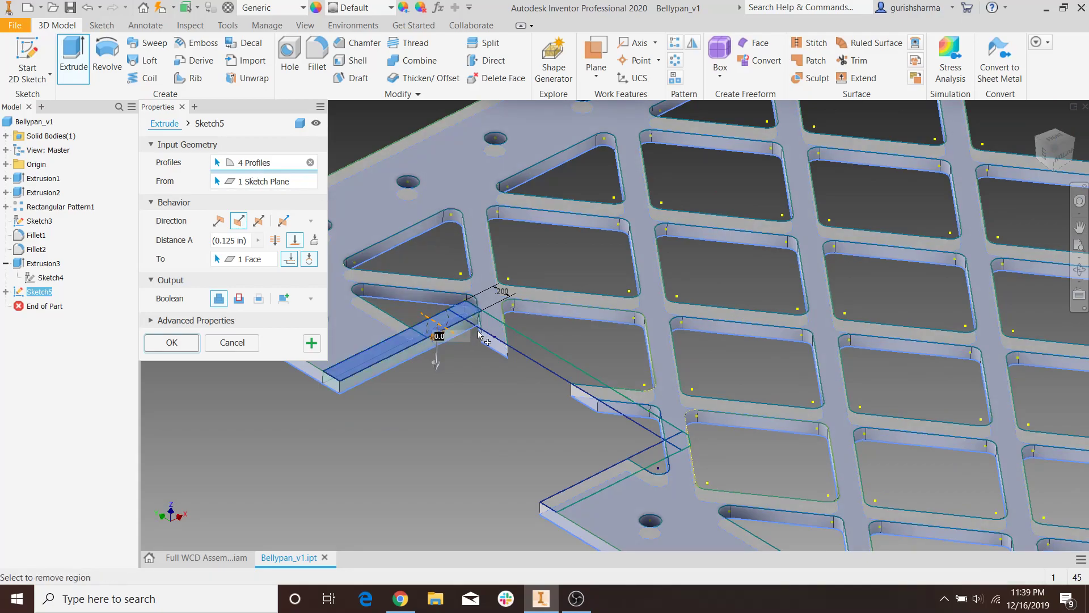
{"action": "middle_click_drag", "start_coordinate": [494, 328], "coordinate": [479, 342], "text": "shift"}
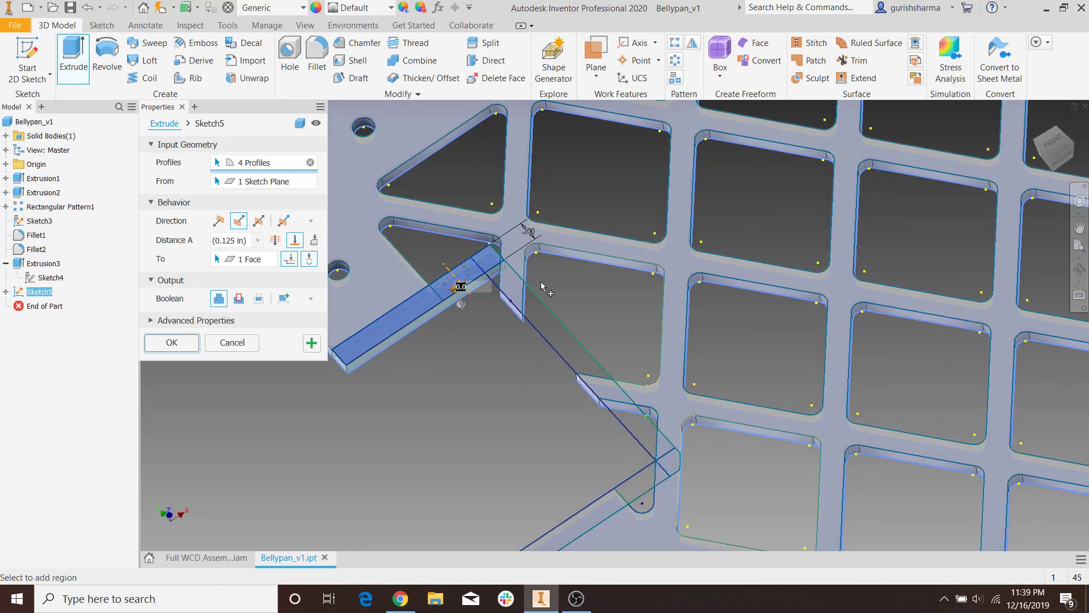
{"action": "left_click", "coordinate": [542, 317]}
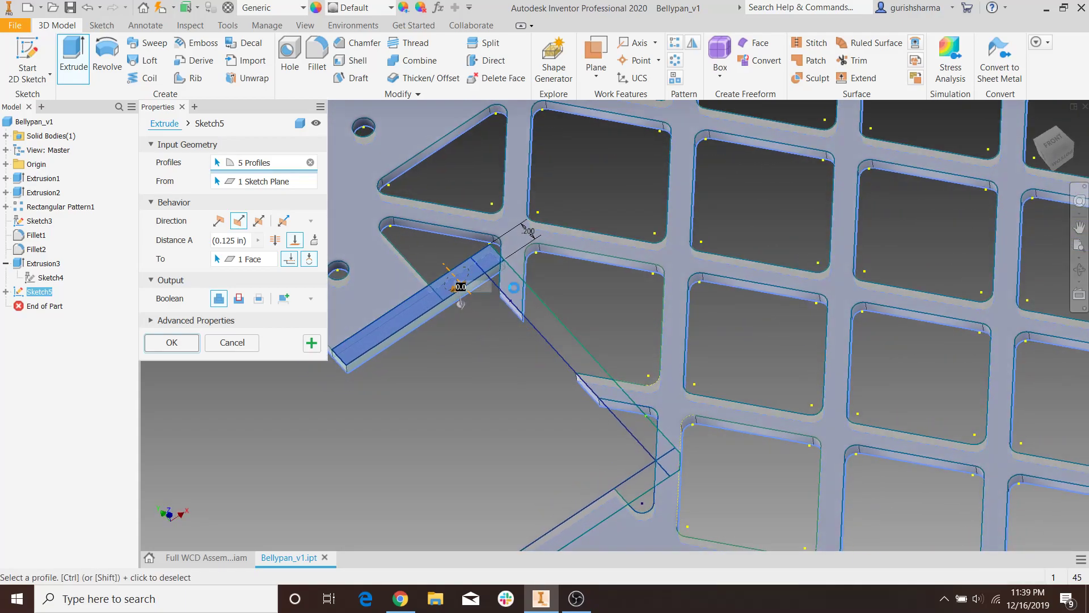
{"action": "left_click", "coordinate": [493, 276]}
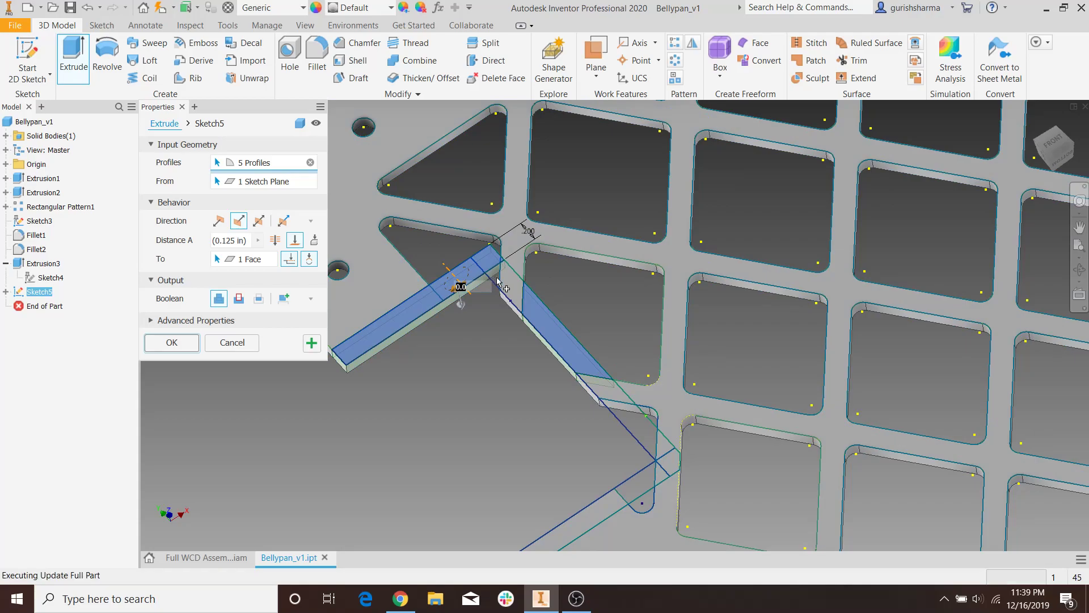
{"action": "left_click", "coordinate": [647, 429]}
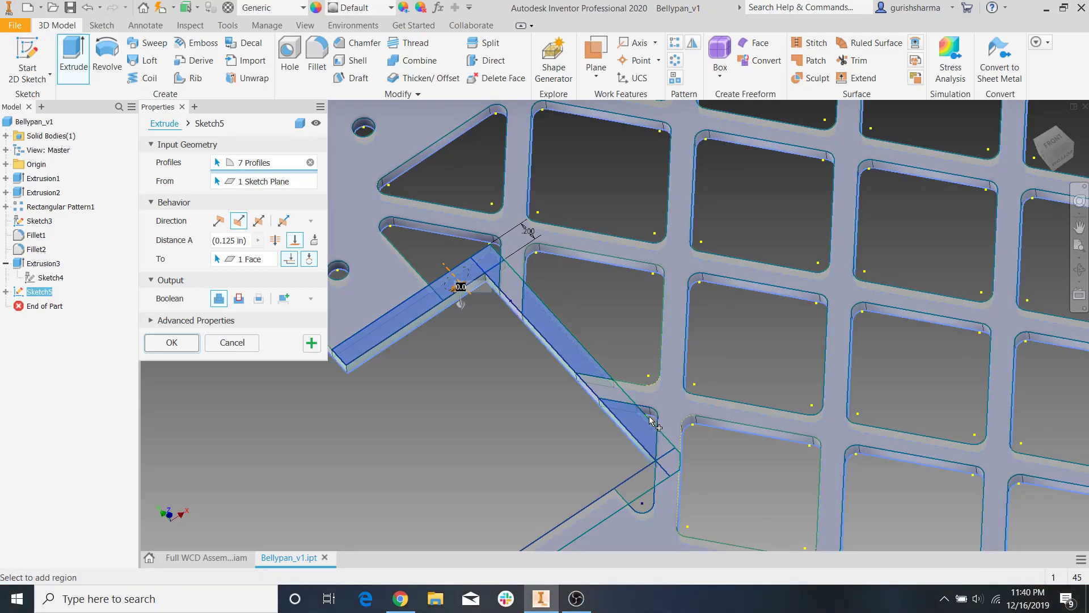
{"action": "left_click", "coordinate": [651, 421]}
Add the lower strip's open region and the small rounded pocket below it to the profiles, and create the joined extrusion.
{"action": "scroll", "coordinate": [652, 426], "scroll_direction": "up", "scroll_amount": 4}
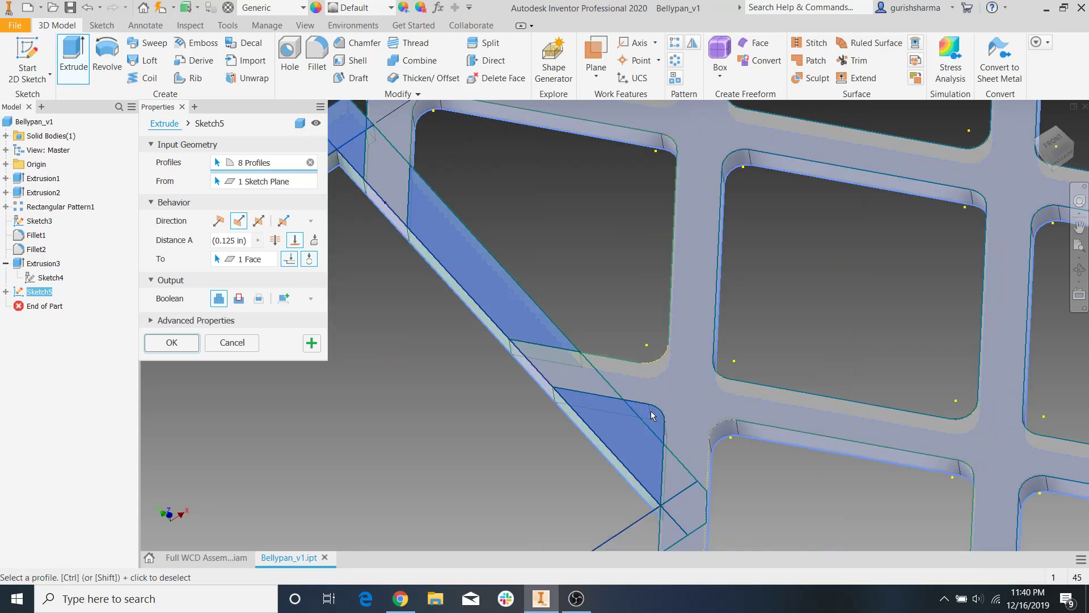
{"action": "middle_click_drag", "start_coordinate": [674, 451], "coordinate": [680, 273]}
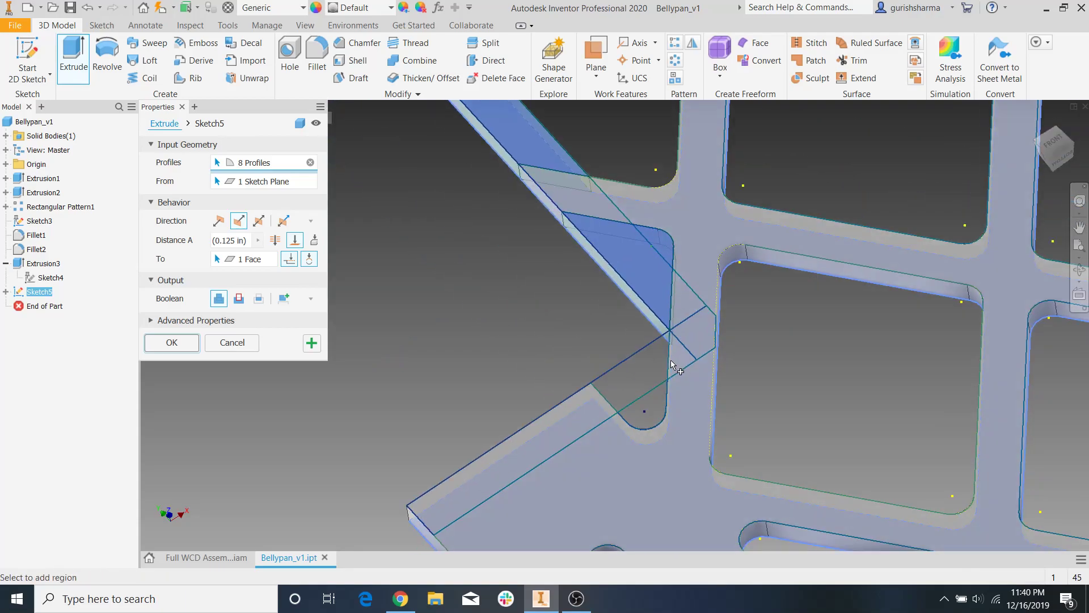
{"action": "left_click", "coordinate": [646, 377]}
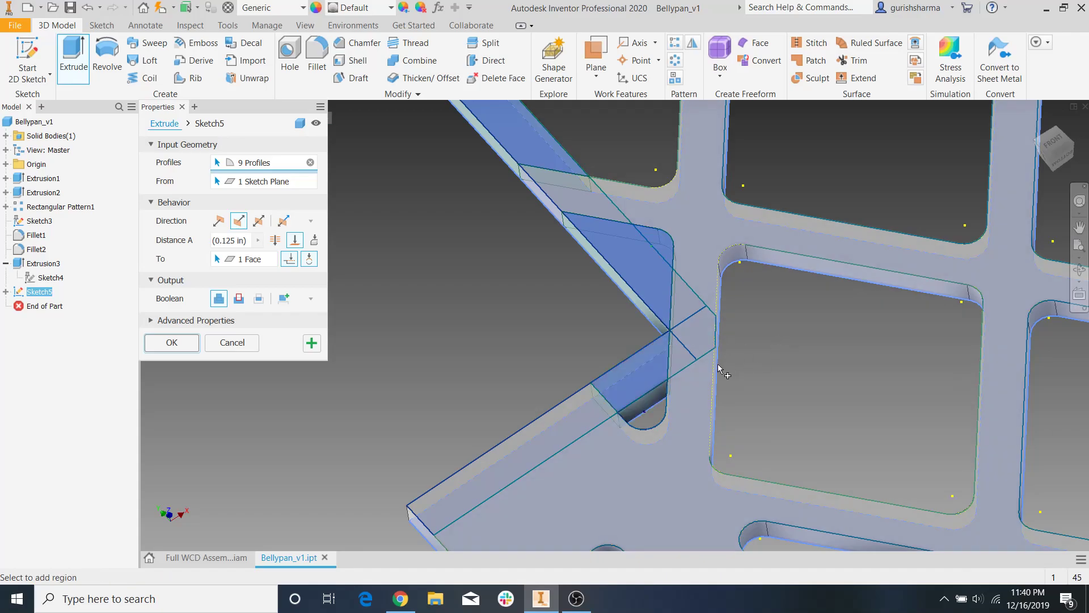
{"action": "mouse_move", "coordinate": [600, 335]}
{"action": "middle_mouse_down", "text": "shift"}
{"action": "mouse_move", "coordinate": [586, 338]}
{"action": "mouse_move", "coordinate": [610, 348]}
{"action": "middle_mouse_up", "text": "shift"}
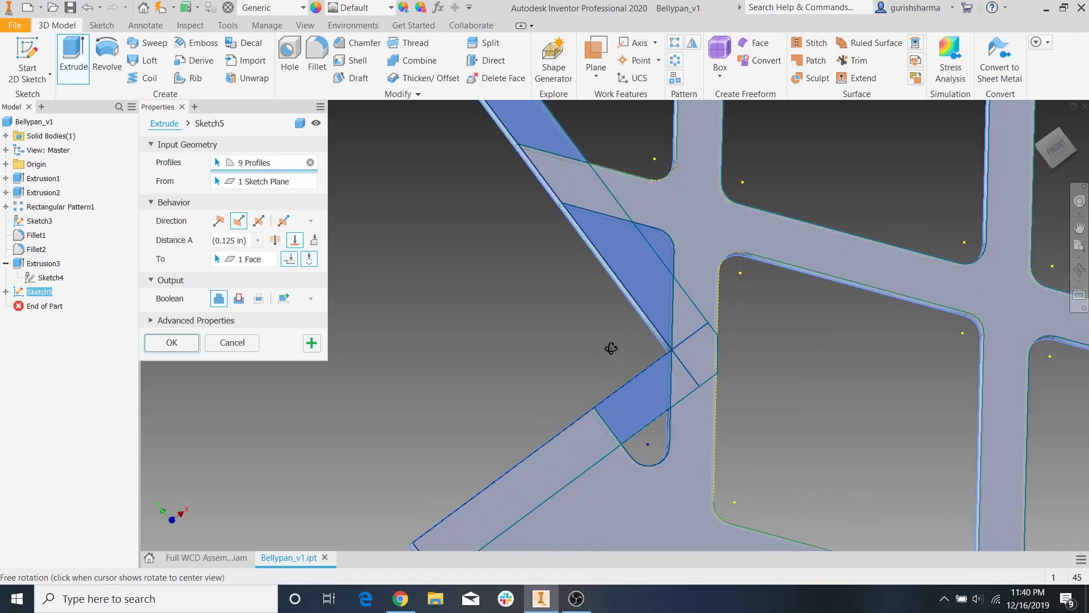
{"action": "left_click", "coordinate": [656, 466]}
{"action": "scroll", "coordinate": [659, 357], "scroll_direction": "up", "scroll_amount": 3}
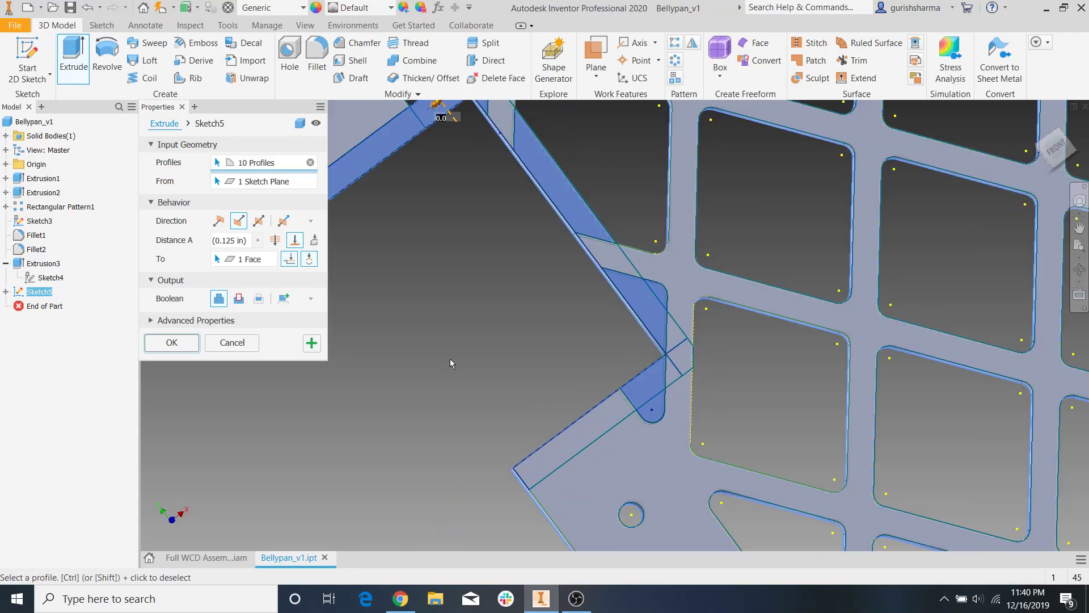
{"action": "left_click", "coordinate": [193, 345]}
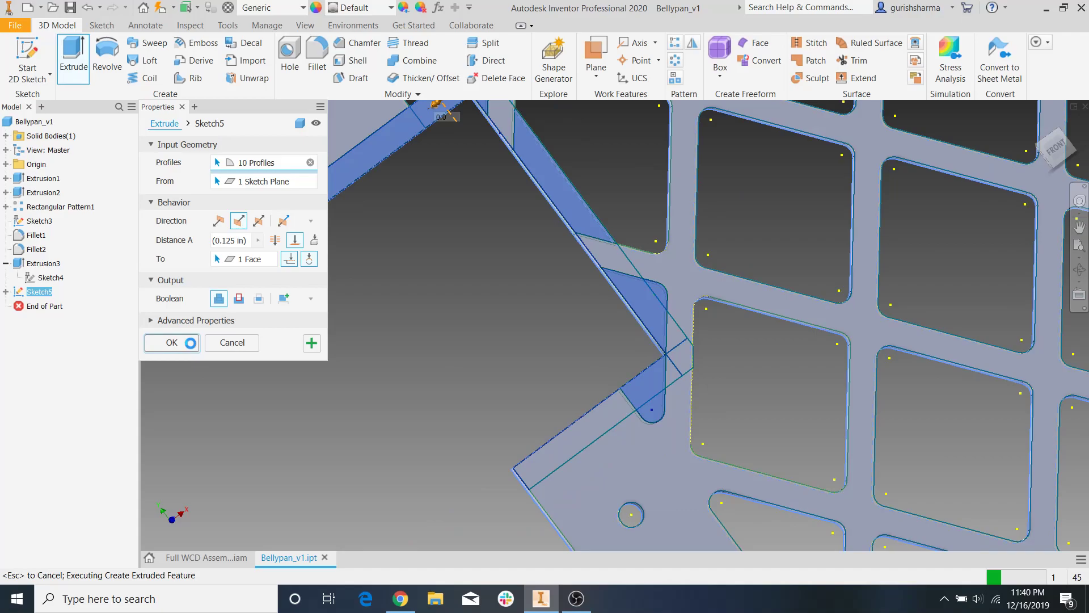
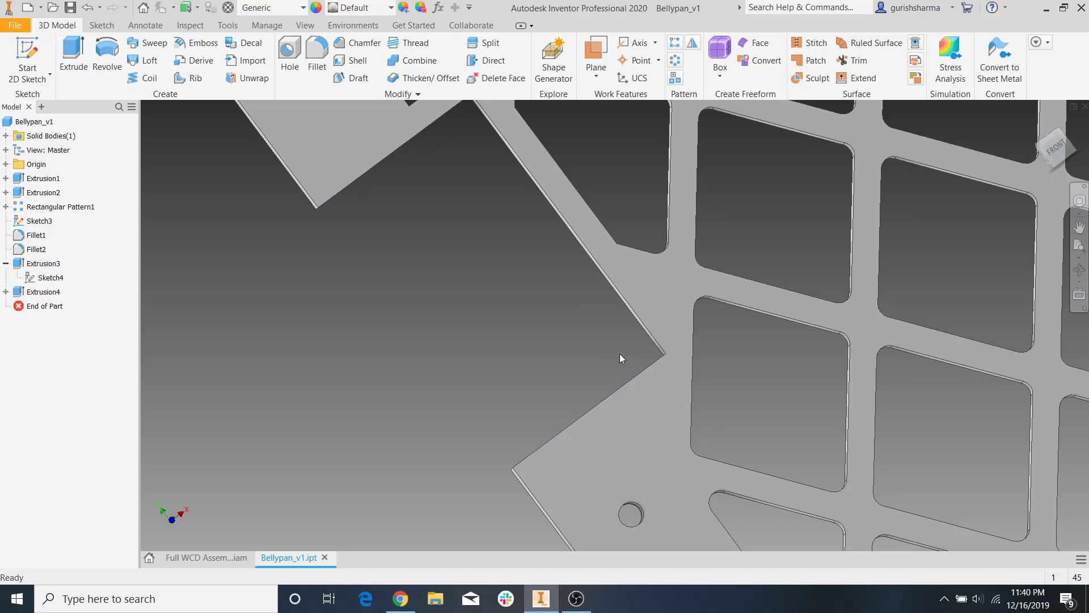
Examine the filled border around the notch and switch to the Full WCD Assembly.
{"action": "scroll", "coordinate": [618, 352], "scroll_direction": "down", "scroll_amount": 3}
{"action": "middle_click_drag", "start_coordinate": [619, 352], "coordinate": [612, 342], "text": "shift"}
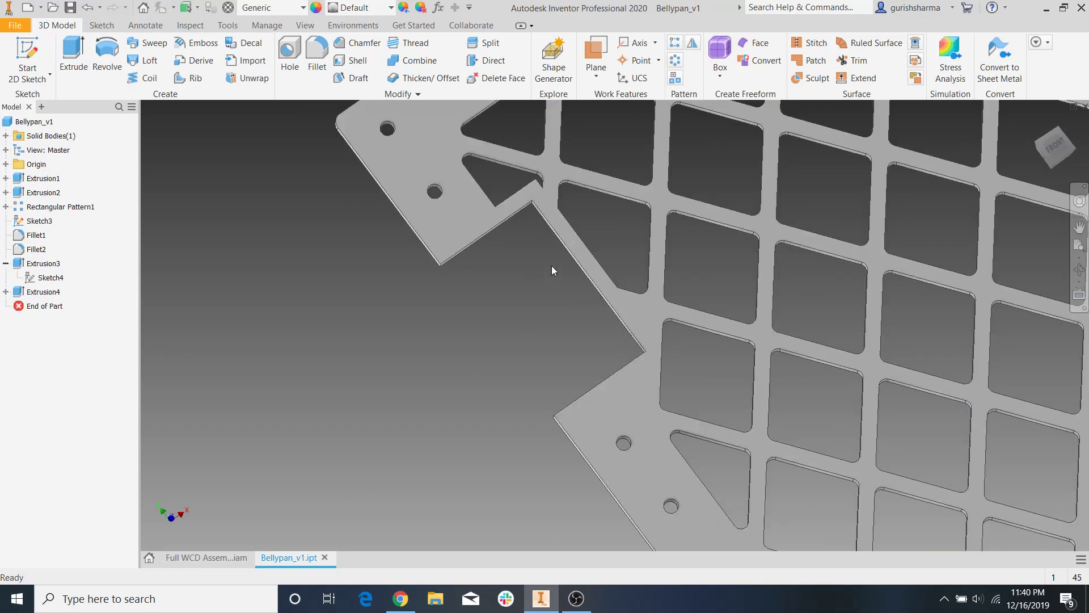
{"action": "left_click", "coordinate": [204, 562]}
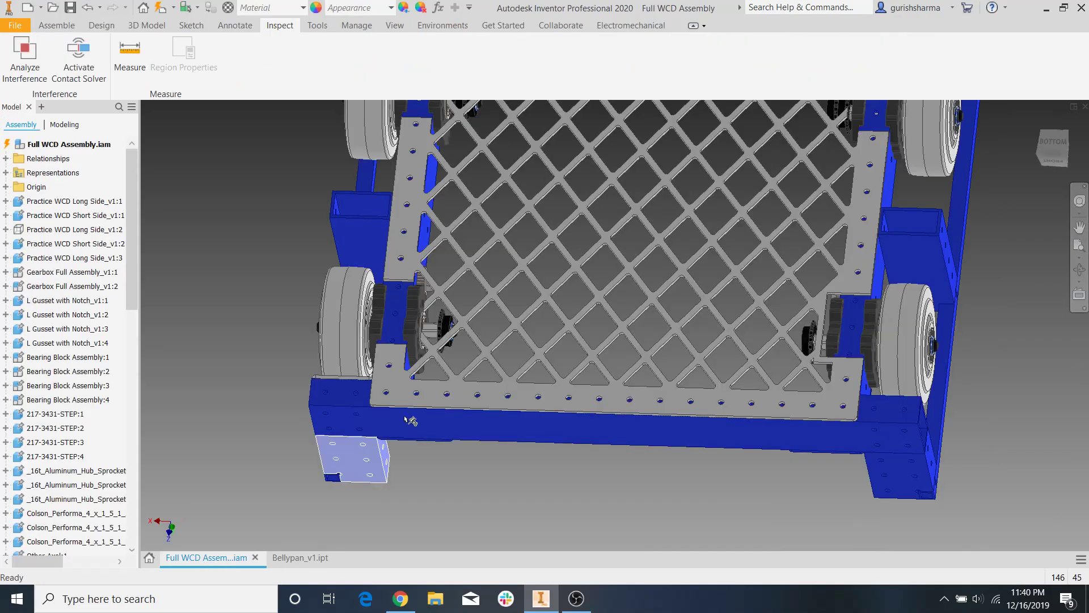
Inspect the reinforced belly pan notch around the bearing block in the assembly and return to the Bellypan_v1 part.
{"action": "middle_click_drag", "start_coordinate": [607, 352], "coordinate": [517, 367]}
{"action": "middle_click_drag", "start_coordinate": [865, 403], "coordinate": [853, 438], "text": "shift"}
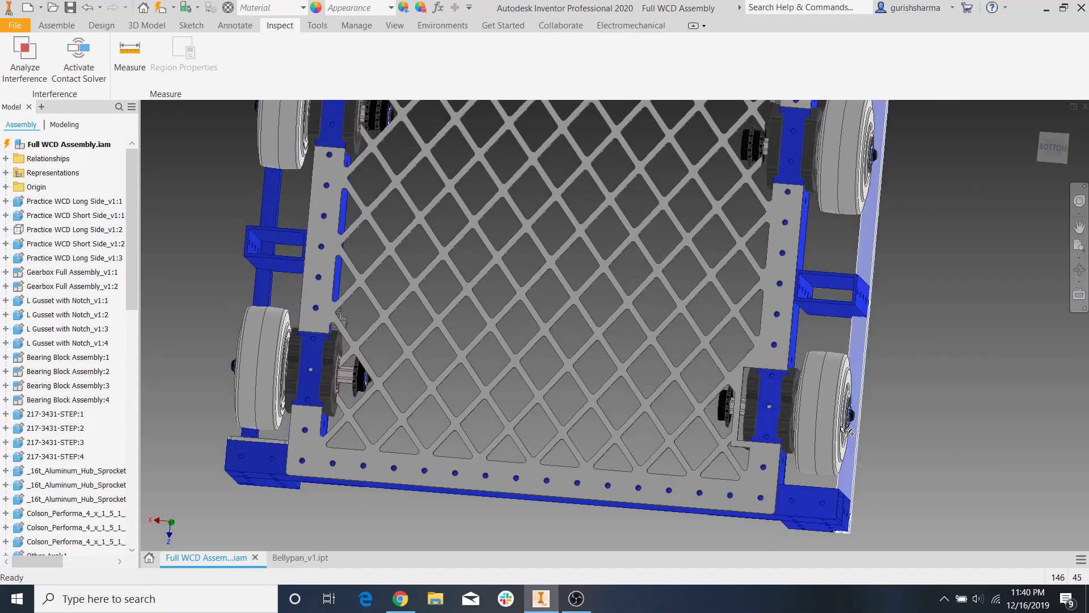
{"action": "scroll", "coordinate": [751, 415], "scroll_direction": "up", "scroll_amount": 3}
{"action": "scroll", "coordinate": [751, 415], "scroll_direction": "up", "scroll_amount": 3}
{"action": "middle_click_drag", "start_coordinate": [751, 416], "coordinate": [664, 283], "text": "shift"}
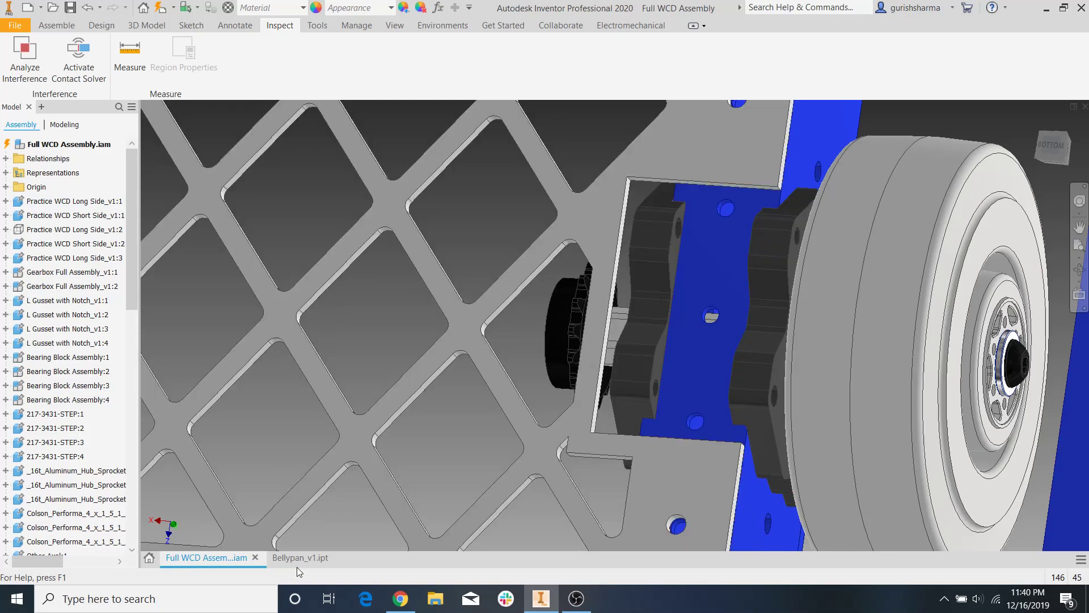
{"action": "left_click", "coordinate": [294, 562]}
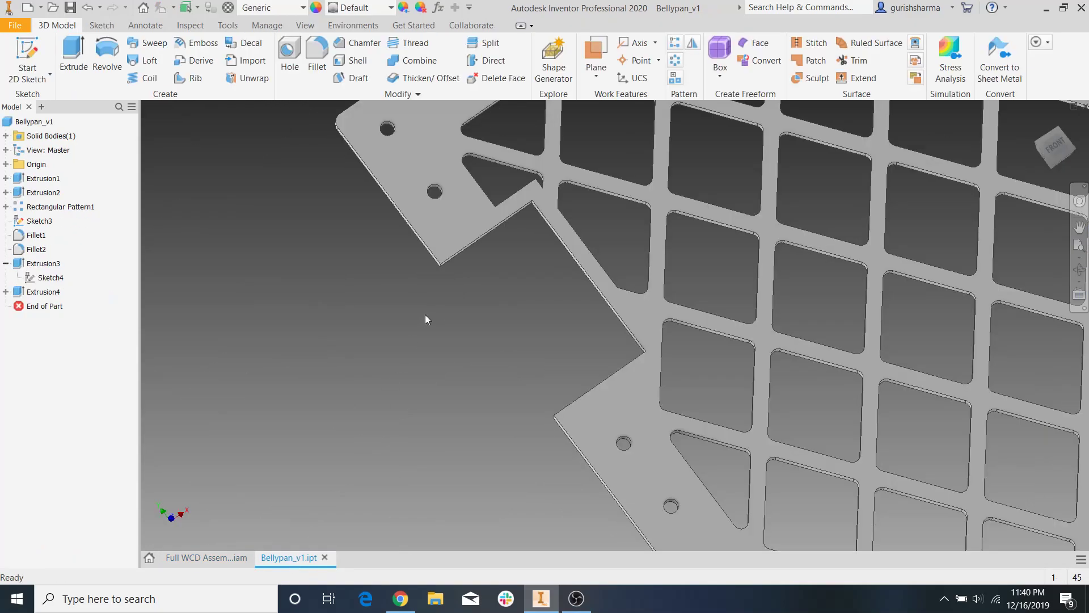
Start a fillet and select the sharp corner edges of the small triangular pocket beside the notch.
{"action": "left_click", "coordinate": [323, 67]}
{"action": "scroll", "coordinate": [514, 198], "scroll_direction": "up", "scroll_amount": 3}
{"action": "scroll", "coordinate": [515, 202], "scroll_direction": "down", "scroll_amount": 4}
{"action": "middle_click_drag", "start_coordinate": [520, 222], "coordinate": [802, 214]}
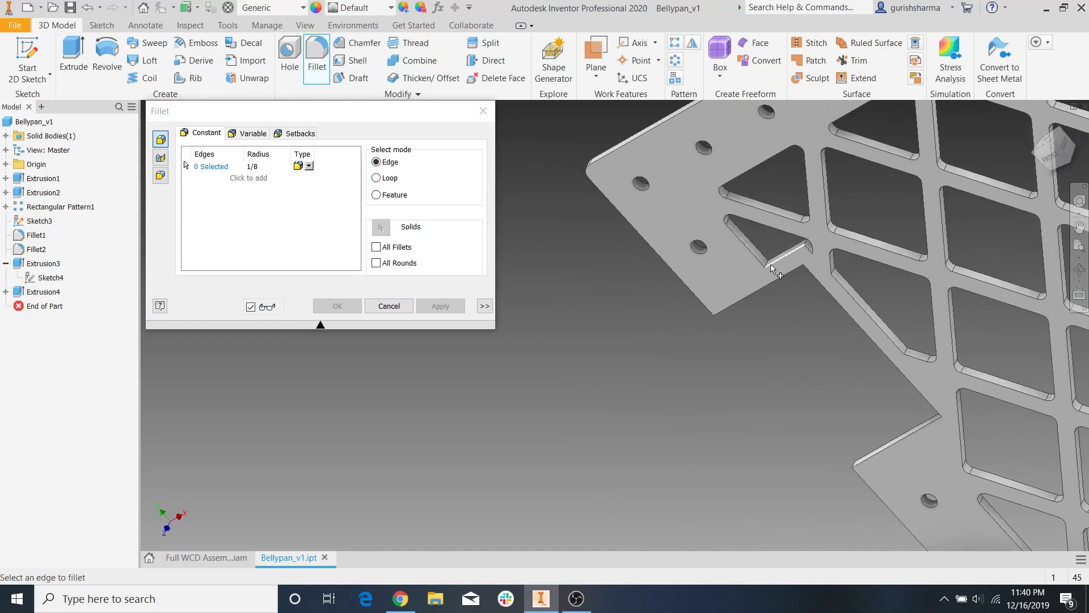
{"action": "scroll", "coordinate": [766, 259], "scroll_direction": "down", "scroll_amount": 5}
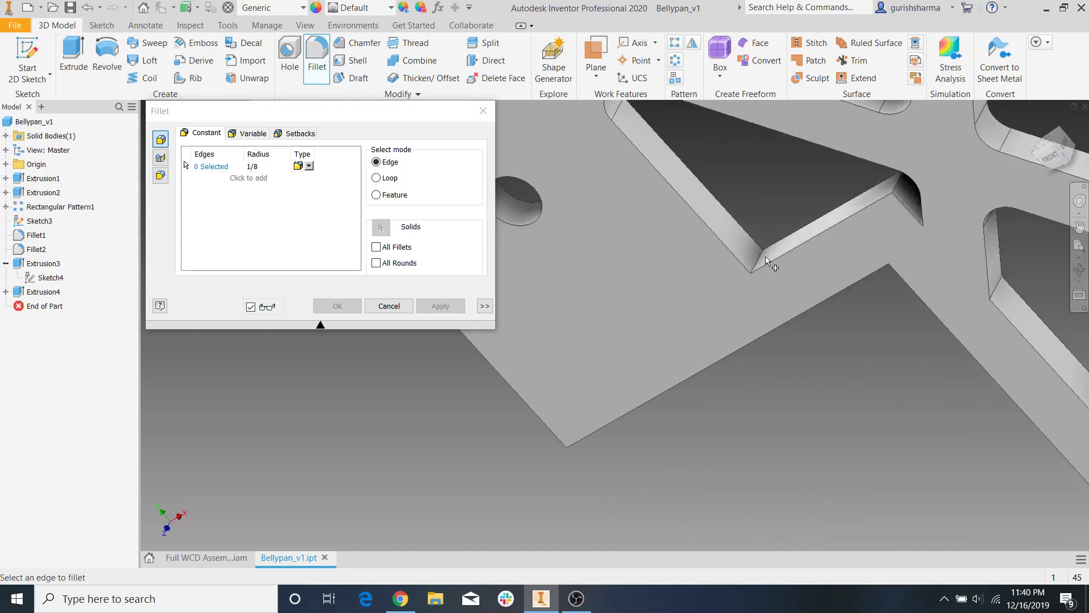
{"action": "left_click", "coordinate": [898, 187]}
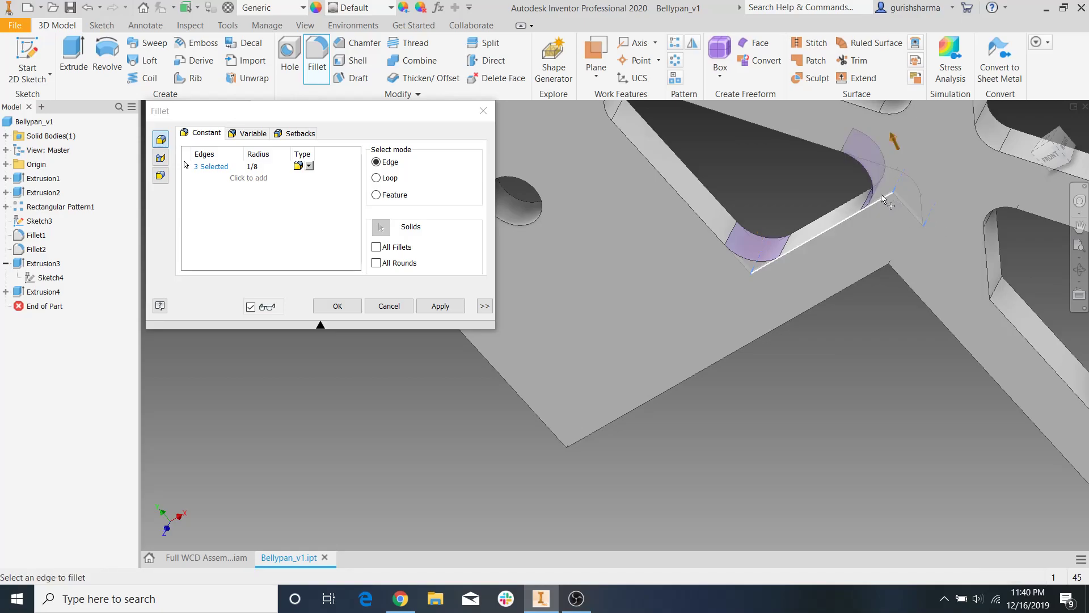
Add the notch's inner corner beside the triangular pocket, the adjacent side pocket's sharp corners and the nearby outer notch corner to the fillet.
{"action": "scroll", "coordinate": [886, 201], "scroll_direction": "up", "scroll_amount": 3}
{"action": "middle_click_drag", "start_coordinate": [885, 196], "coordinate": [897, 160], "text": "shift"}
{"action": "middle_click_drag", "start_coordinate": [897, 250], "coordinate": [687, 206]}
{"action": "left_click", "coordinate": [754, 128]}
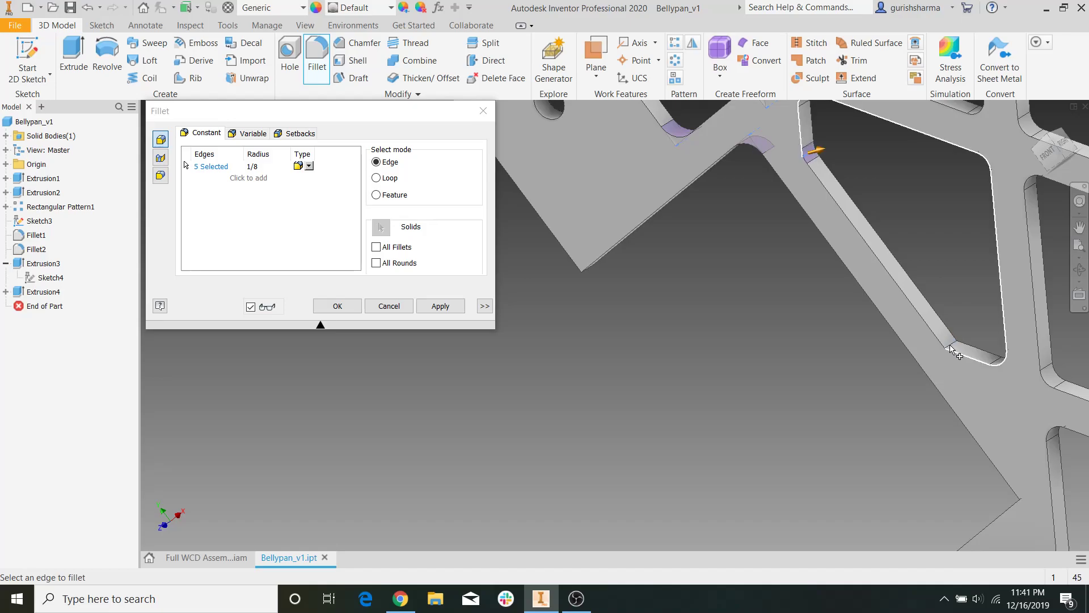
{"action": "middle_click_drag", "start_coordinate": [591, 287], "coordinate": [709, 232], "text": "shift"}
{"action": "scroll", "coordinate": [517, 356], "scroll_direction": "down", "scroll_amount": 4}
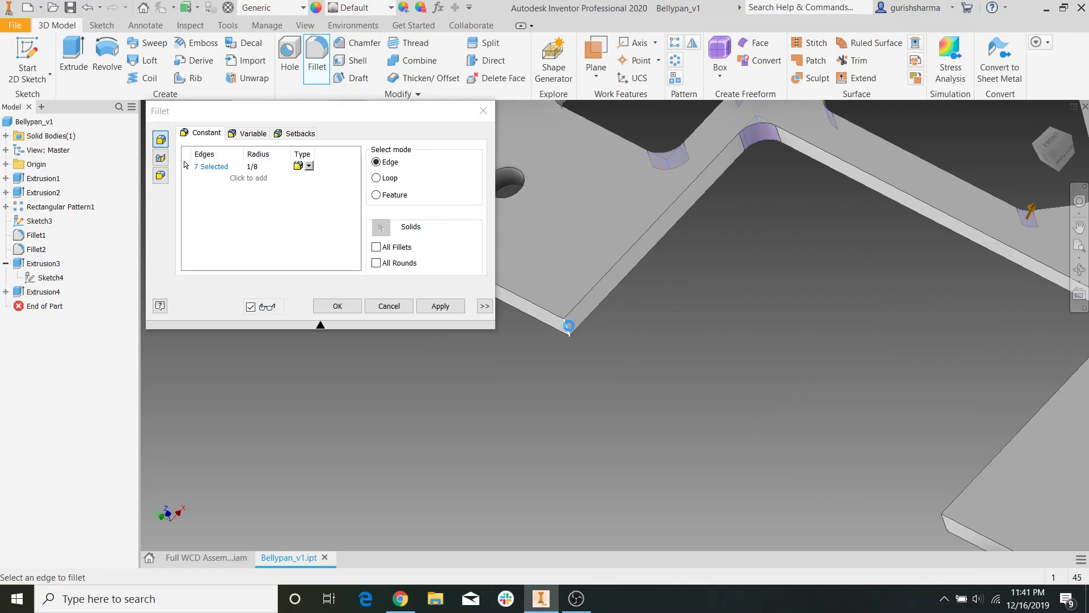
Add the outer and inner corner edges at the notch's other end to the fillet selection.
{"action": "scroll", "coordinate": [685, 303], "scroll_direction": "up", "scroll_amount": 5}
{"action": "scroll", "coordinate": [819, 413], "scroll_direction": "down", "scroll_amount": 5}
{"action": "left_click", "coordinate": [812, 395]}
{"action": "scroll", "coordinate": [881, 319], "scroll_direction": "up", "scroll_amount": 3}
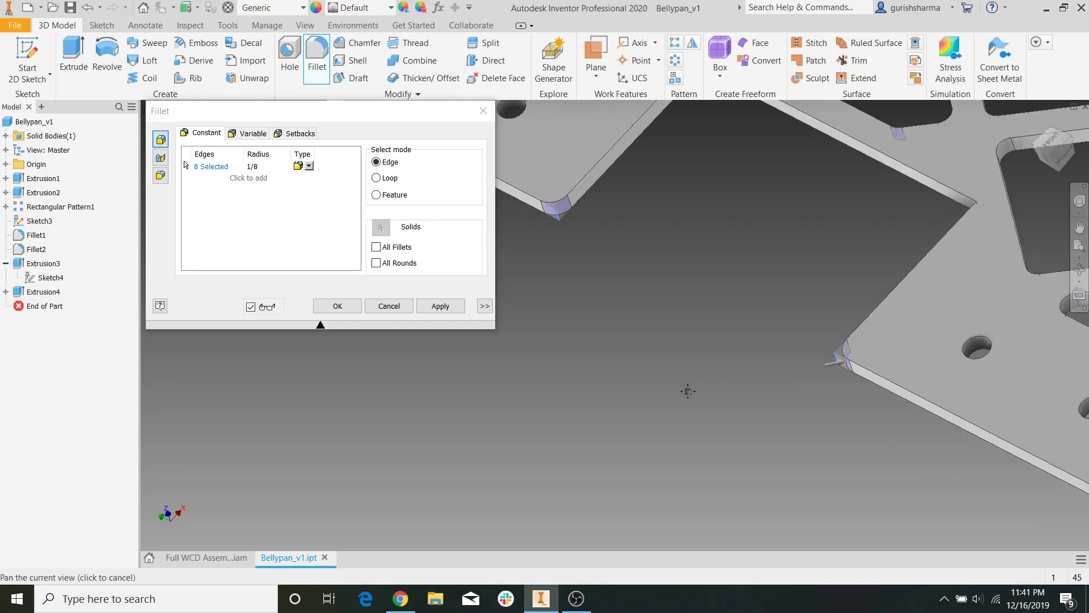
{"action": "left_click", "coordinate": [776, 284]}
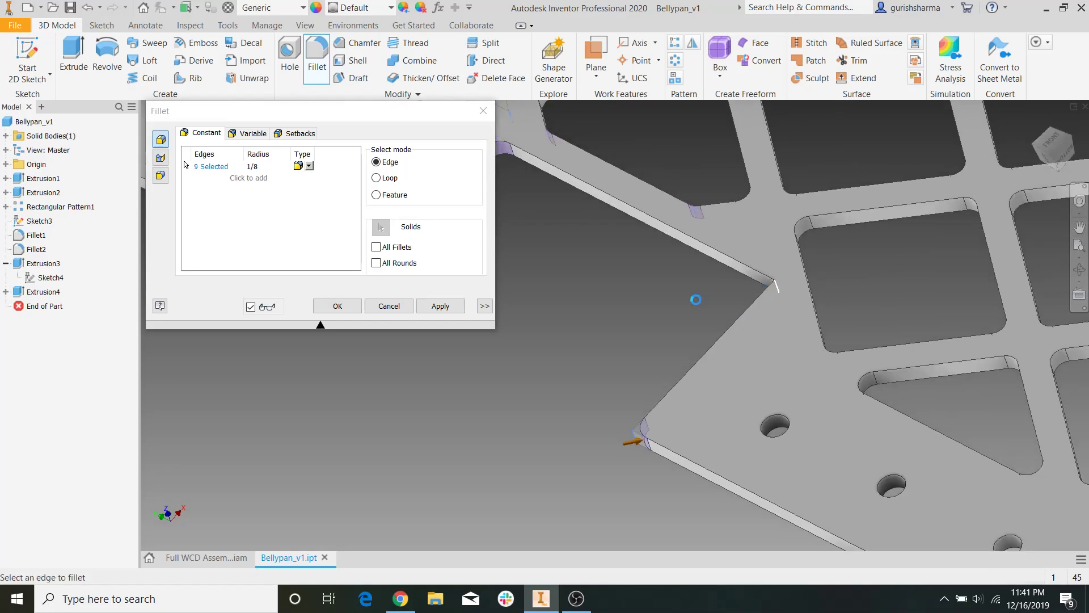
{"action": "middle_click_drag", "start_coordinate": [623, 305], "coordinate": [822, 356]}
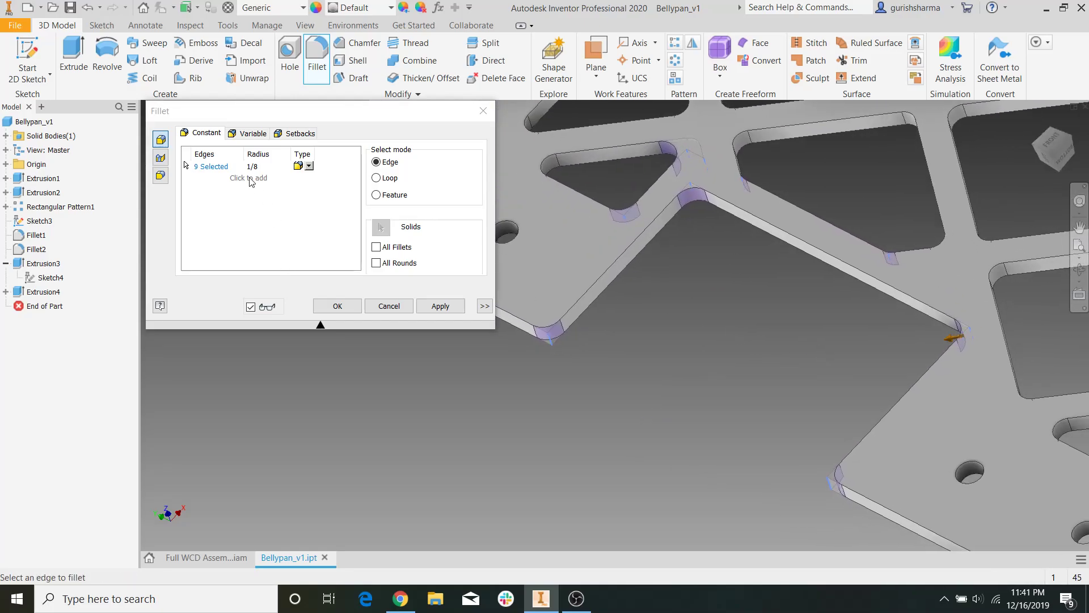
Set the fillet radius to 3/32 and create the fillet on the selected notch and pocket corners.
{"action": "left_click", "coordinate": [262, 164]}
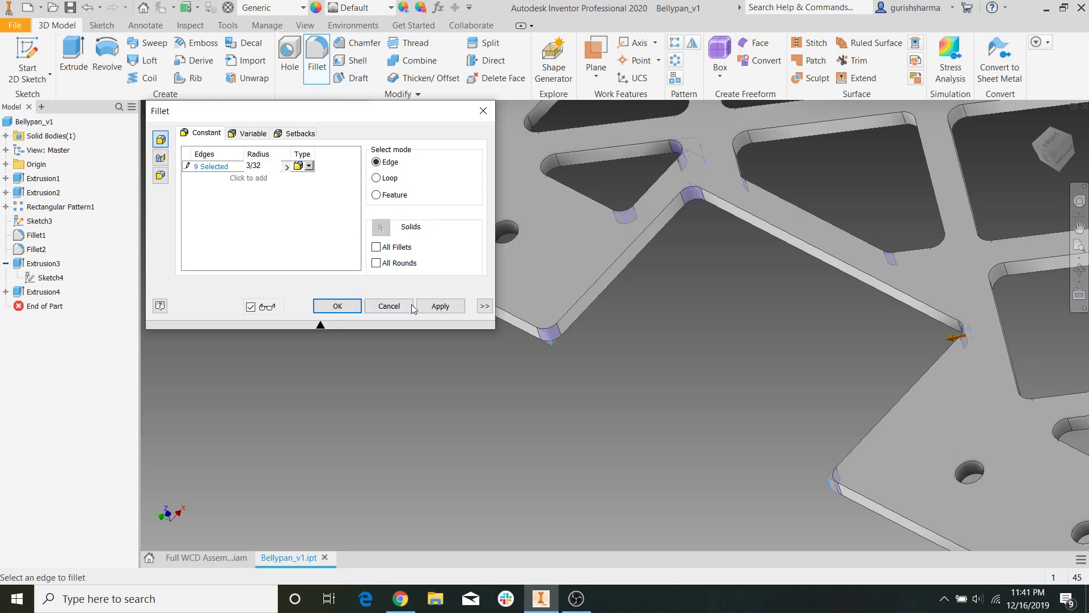
{"action": "left_click", "coordinate": [354, 306]}
{"action": "left_click", "coordinate": [356, 306]}
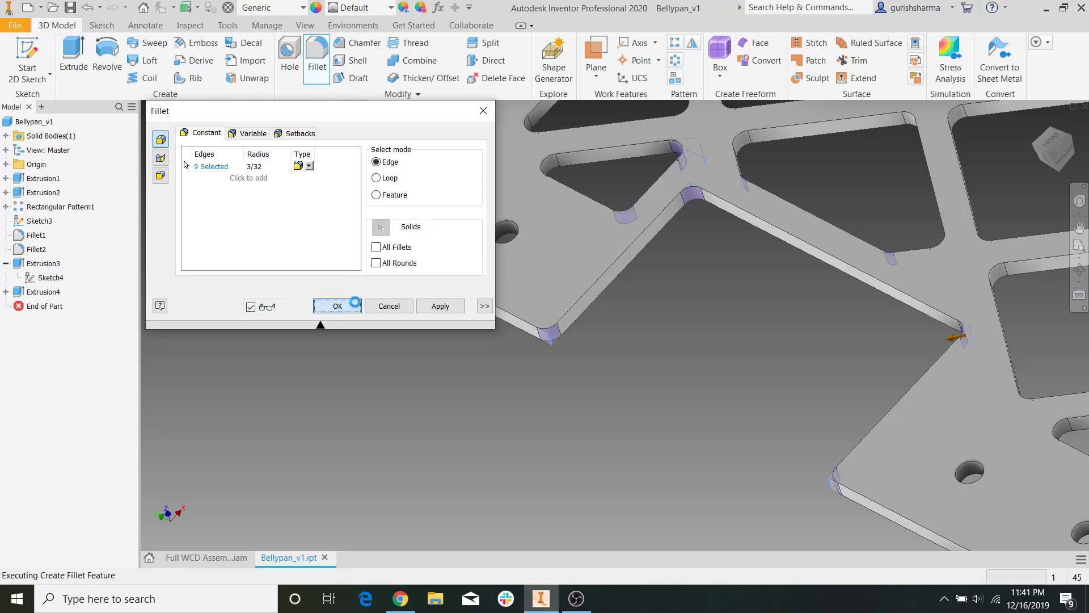
{"action": "middle_click_drag", "start_coordinate": [639, 365], "coordinate": [688, 397], "text": "shift"}
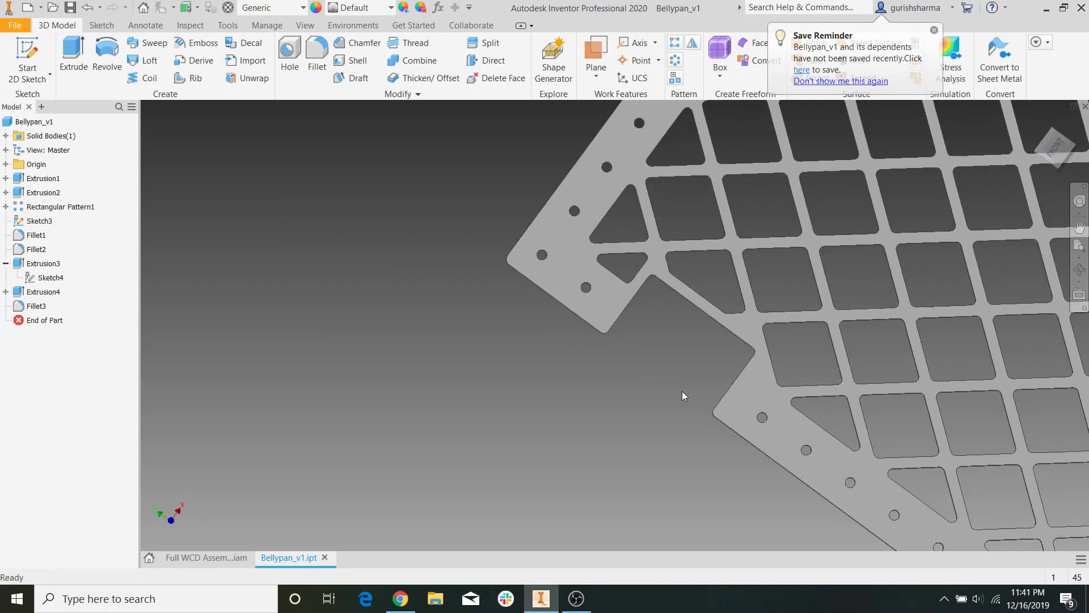
Check the rounded notch corners in the Full WCD Assembly and look over the remaining notches in the Bellypan_v1 part.
{"action": "left_click", "coordinate": [208, 557]}
{"action": "middle_click_drag", "start_coordinate": [709, 318], "coordinate": [636, 373], "text": "shift"}
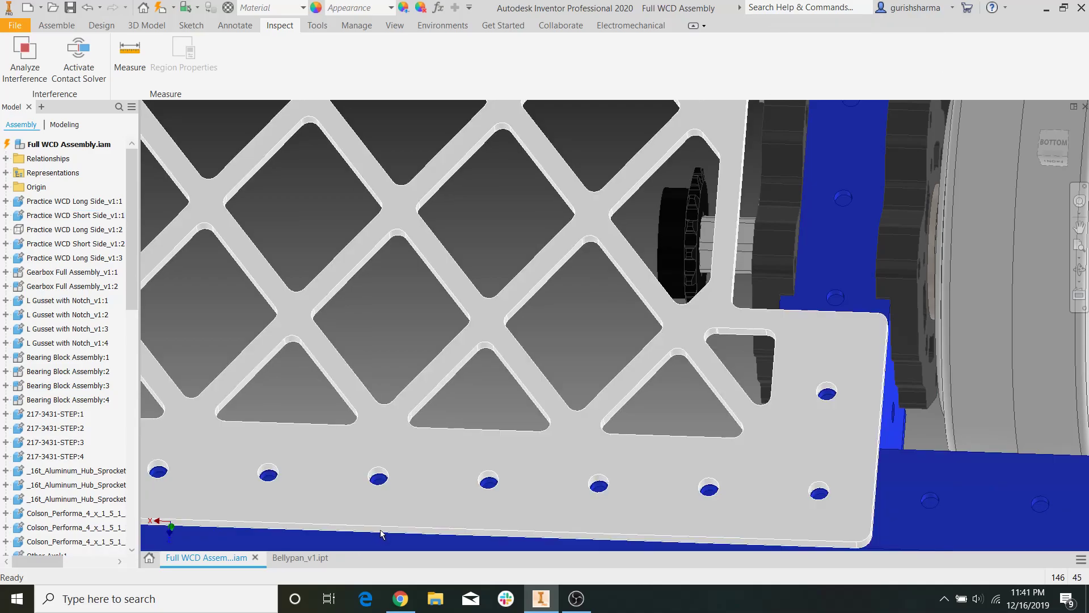
{"action": "left_click", "coordinate": [309, 562]}
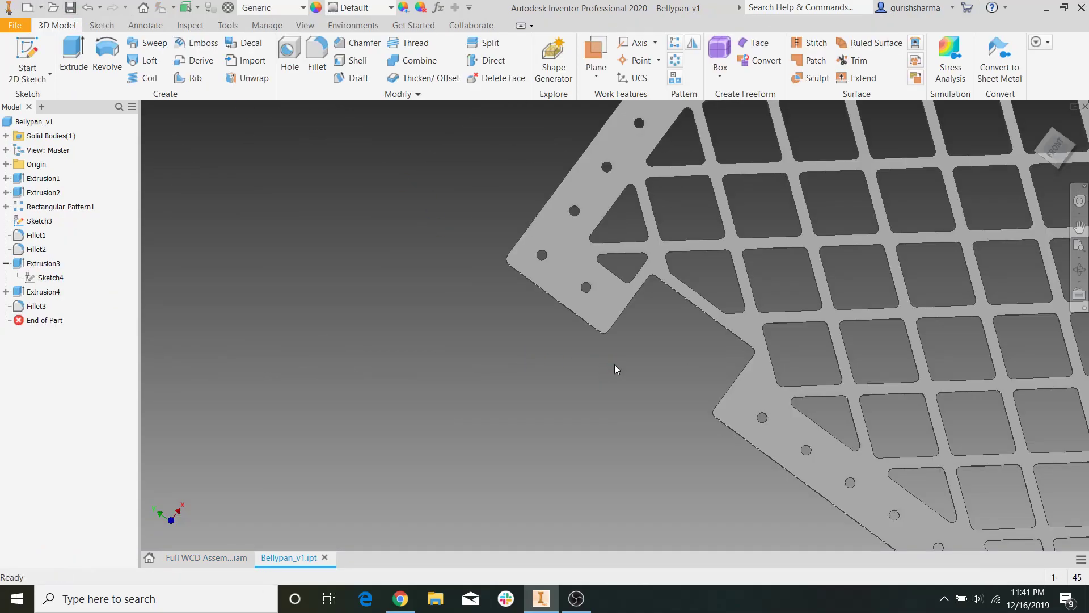
{"action": "scroll", "coordinate": [611, 358], "scroll_direction": "down", "scroll_amount": 6}
{"action": "scroll", "coordinate": [593, 336], "scroll_direction": "up", "scroll_amount": 5}
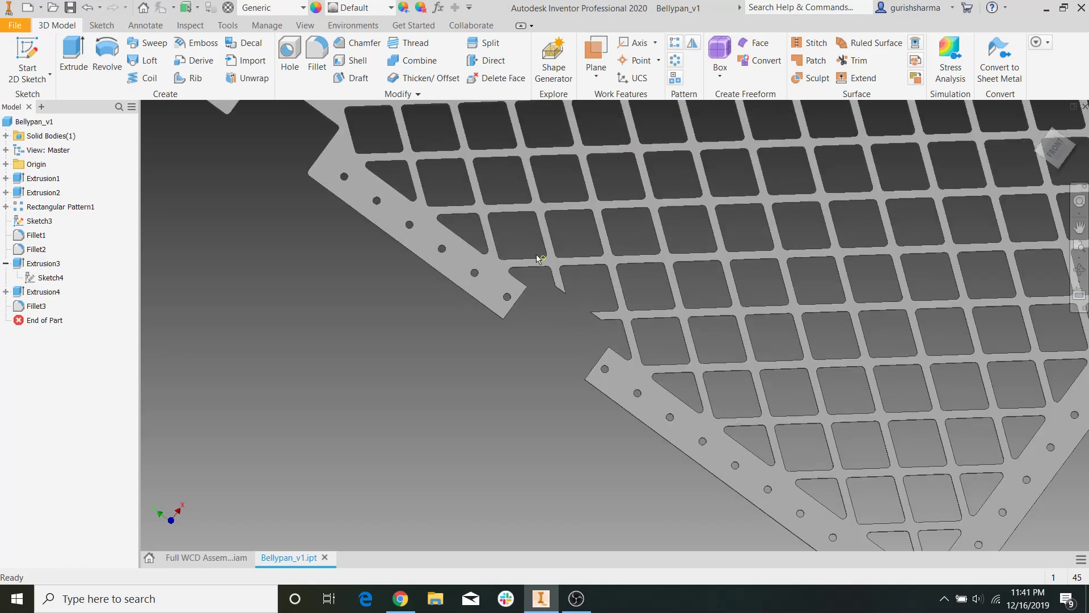
{"action": "scroll", "coordinate": [548, 341], "scroll_direction": "down", "scroll_amount": 2}
{"action": "middle_click_drag", "start_coordinate": [534, 312], "coordinate": [451, 383]}
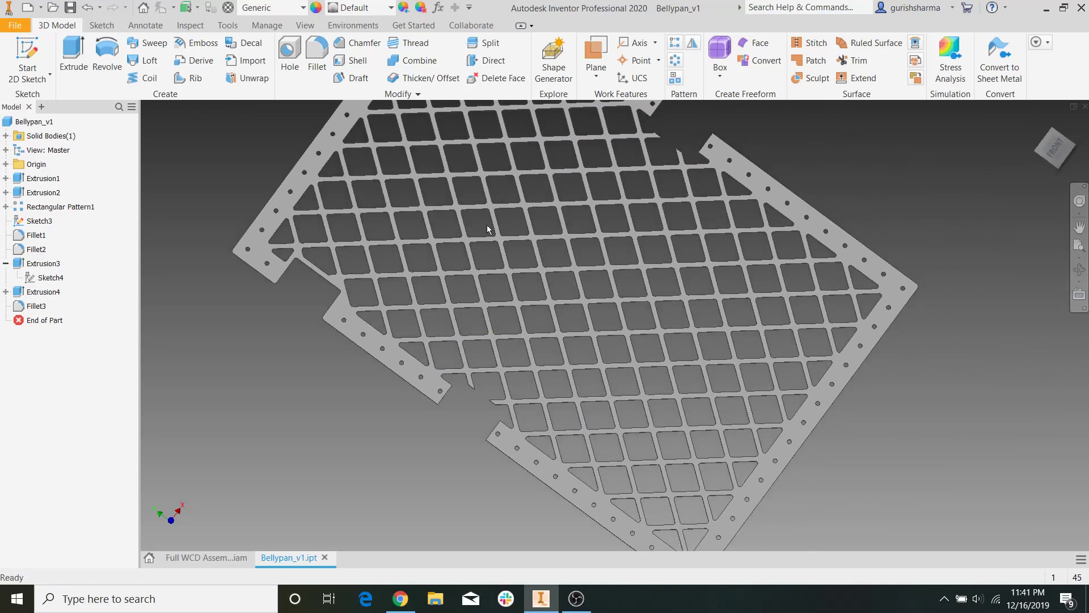
{"action": "middle_click_drag", "start_coordinate": [437, 292], "coordinate": [469, 406]}
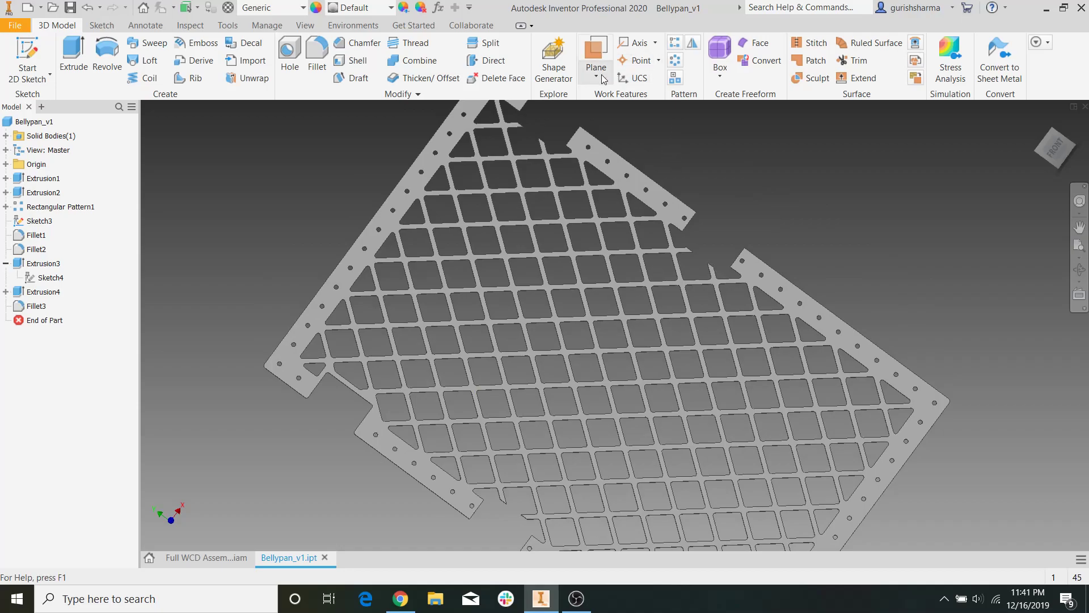
Create a work plane midway between the plate's two opposite notched side faces.
{"action": "middle_click_drag", "start_coordinate": [461, 356], "coordinate": [467, 253], "text": "shift"}
{"action": "middle_click_drag", "start_coordinate": [618, 301], "coordinate": [591, 285], "text": "shift"}
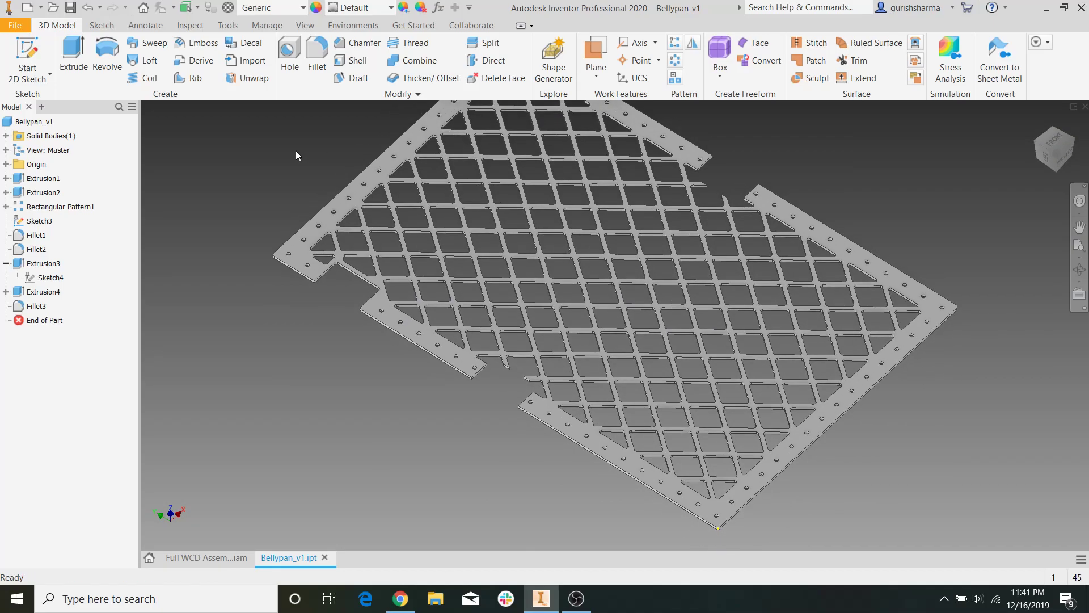
{"action": "left_click", "coordinate": [595, 77]}
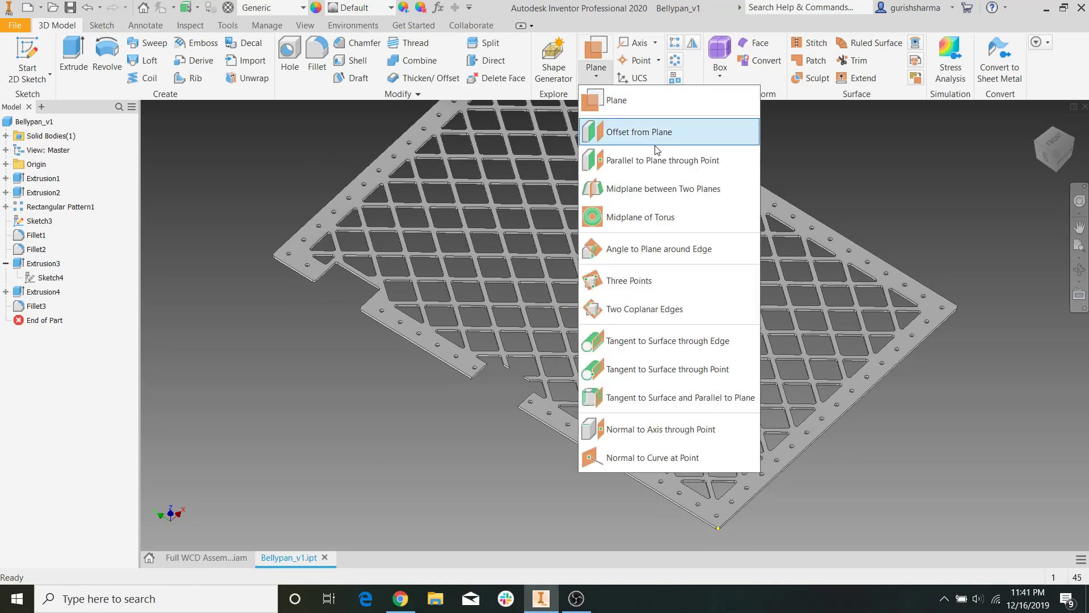
{"action": "left_click", "coordinate": [675, 189]}
{"action": "middle_click_drag", "start_coordinate": [632, 522], "coordinate": [664, 436], "text": "shift"}
{"action": "scroll", "coordinate": [674, 452], "scroll_direction": "down", "scroll_amount": 6}
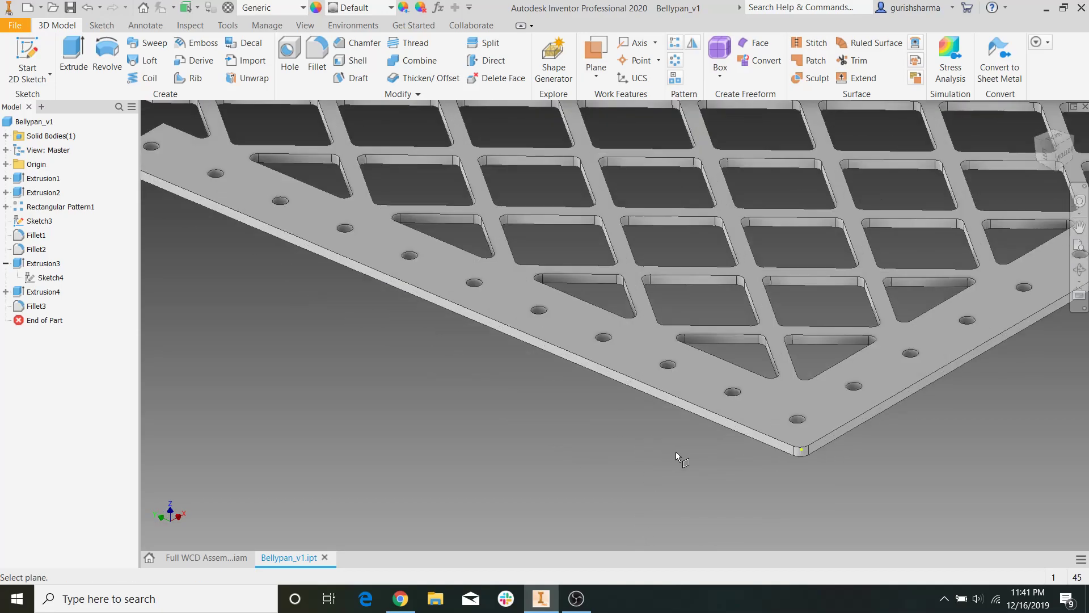
{"action": "scroll", "coordinate": [690, 395], "scroll_direction": "up", "scroll_amount": 6}
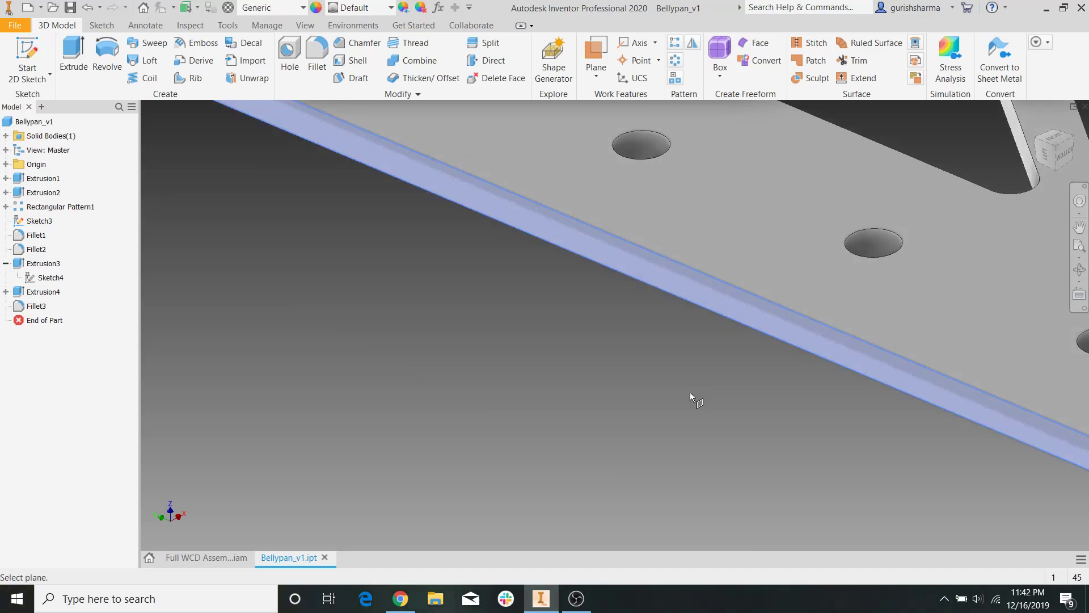
{"action": "middle_click_drag", "start_coordinate": [860, 356], "coordinate": [551, 401], "text": "shift"}
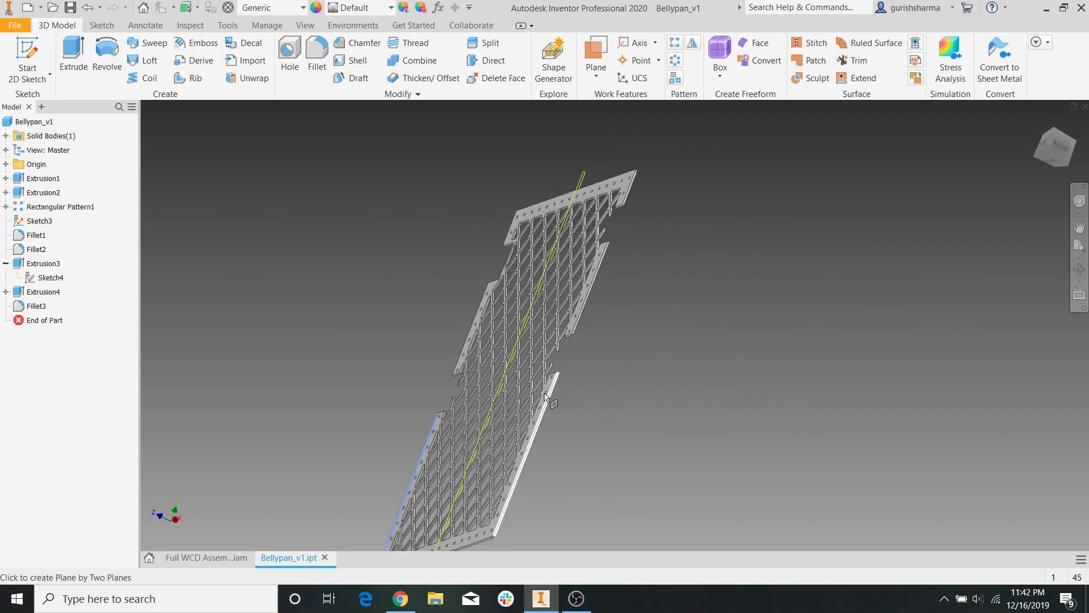
{"action": "scroll", "coordinate": [551, 400], "scroll_direction": "down", "scroll_amount": 5}
{"action": "left_click", "coordinate": [554, 399]}
{"action": "scroll", "coordinate": [665, 365], "scroll_direction": "up", "scroll_amount": 8}
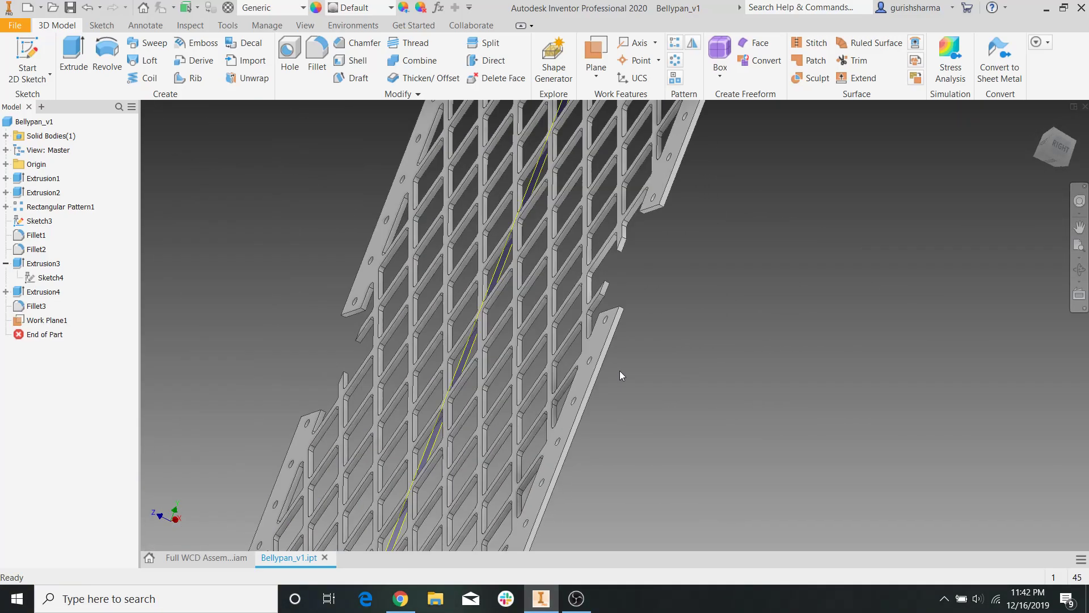
Mirror the notch reinforcement extrusion and its corner fillets about the new midplane onto the opposite notch.
{"action": "middle_click_drag", "start_coordinate": [669, 384], "coordinate": [835, 384], "text": "shift"}
{"action": "middle_click_drag", "start_coordinate": [736, 221], "coordinate": [698, 327]}
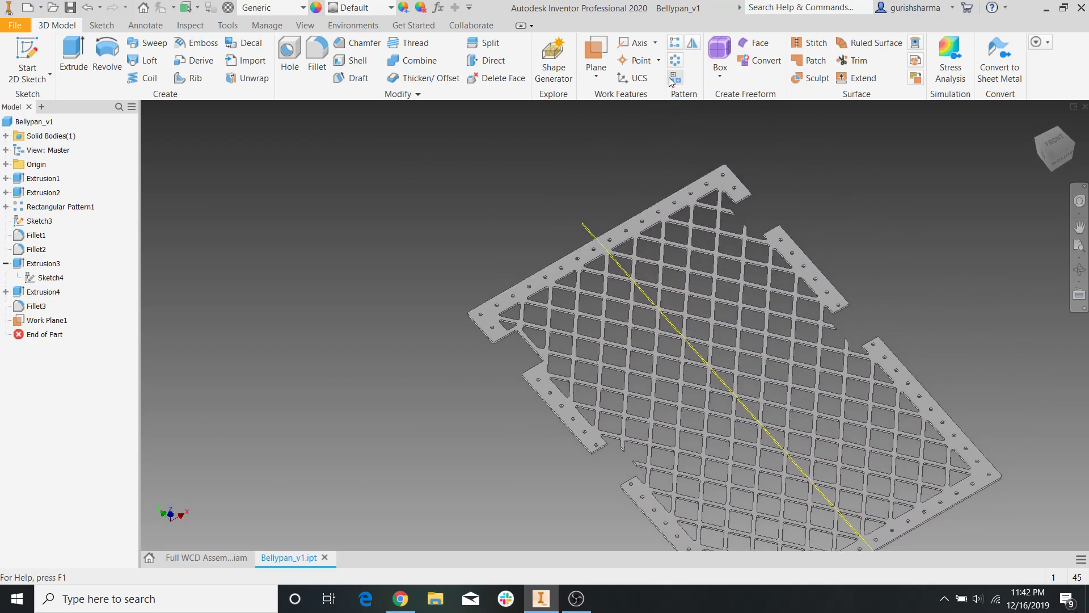
{"action": "left_click", "coordinate": [692, 50]}
{"action": "scroll", "coordinate": [477, 329], "scroll_direction": "down", "scroll_amount": 3}
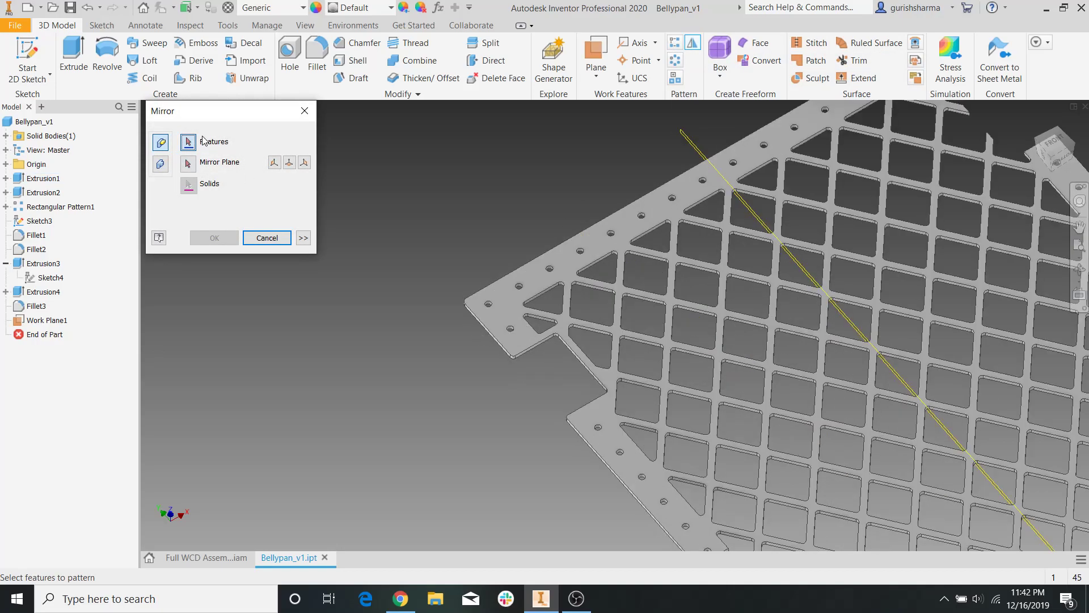
{"action": "left_click", "coordinate": [44, 291]}
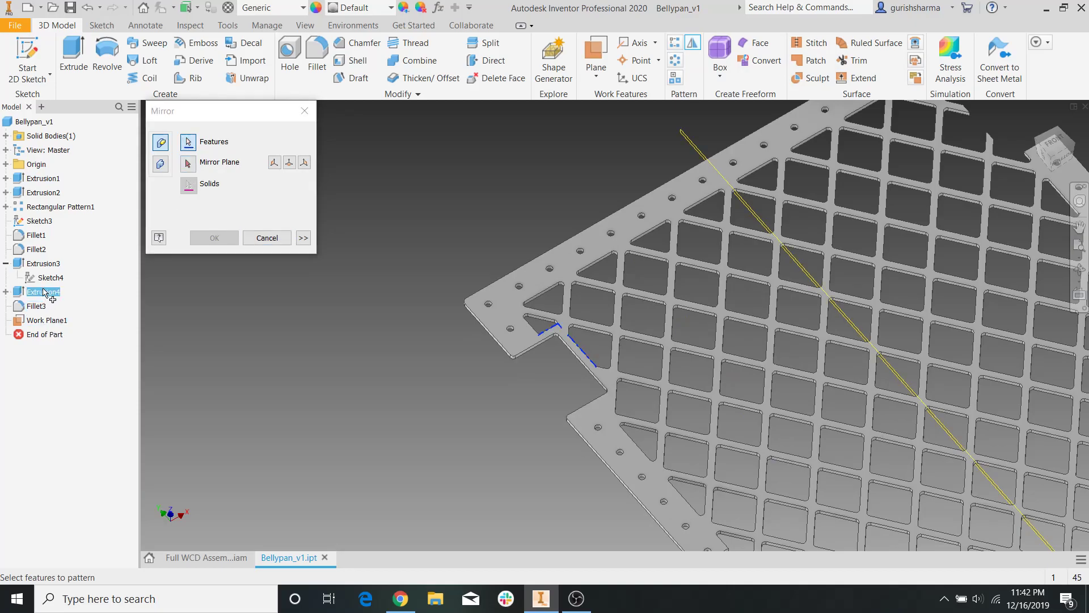
{"action": "left_click", "coordinate": [38, 307]}
{"action": "left_click", "coordinate": [191, 165]}
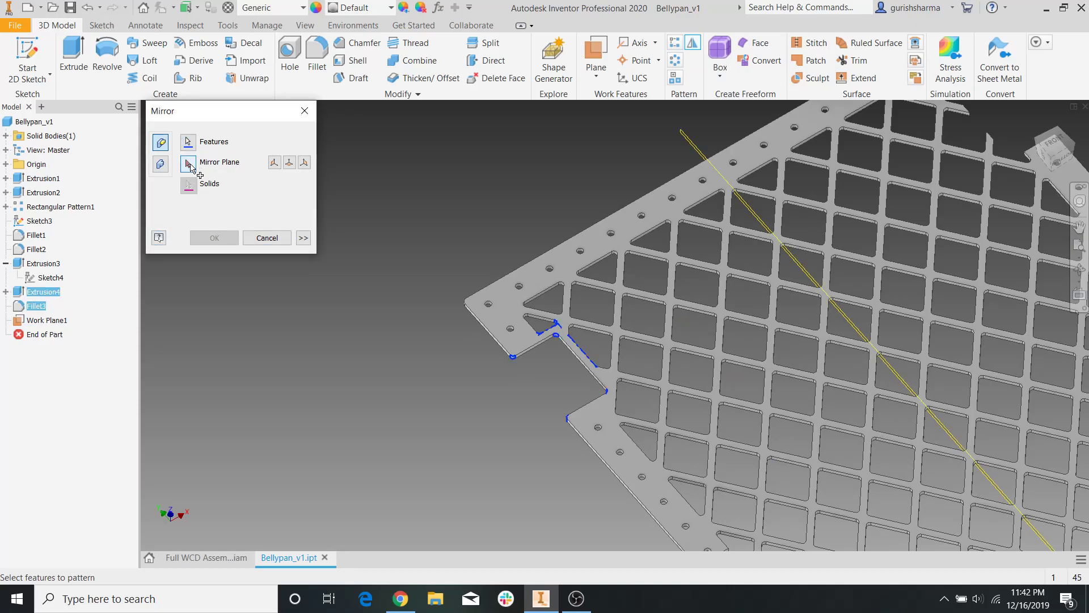
{"action": "left_click", "coordinate": [50, 321]}
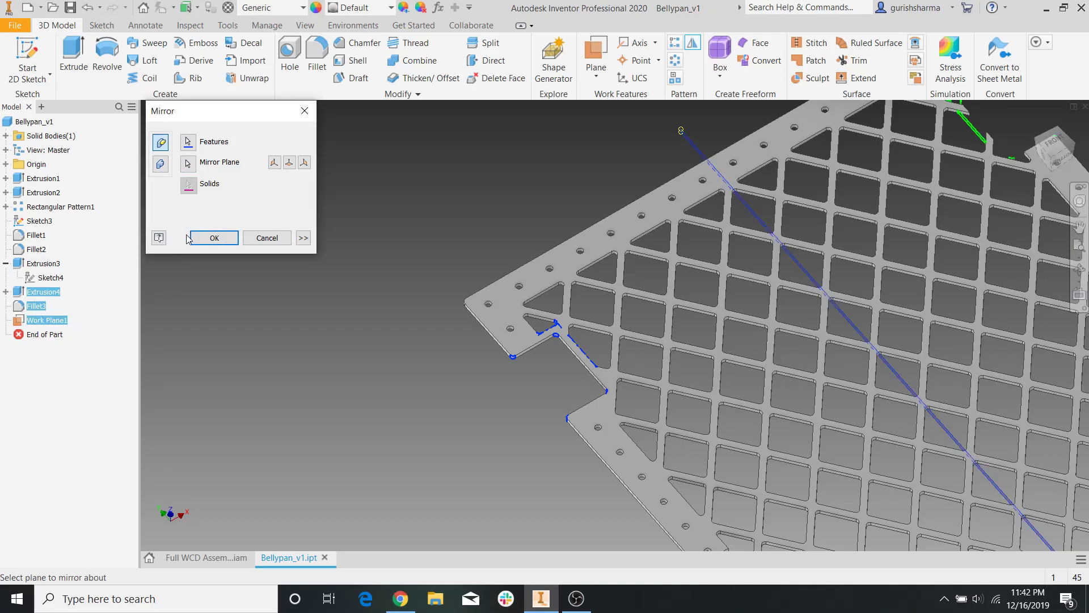
{"action": "left_click", "coordinate": [210, 237]}
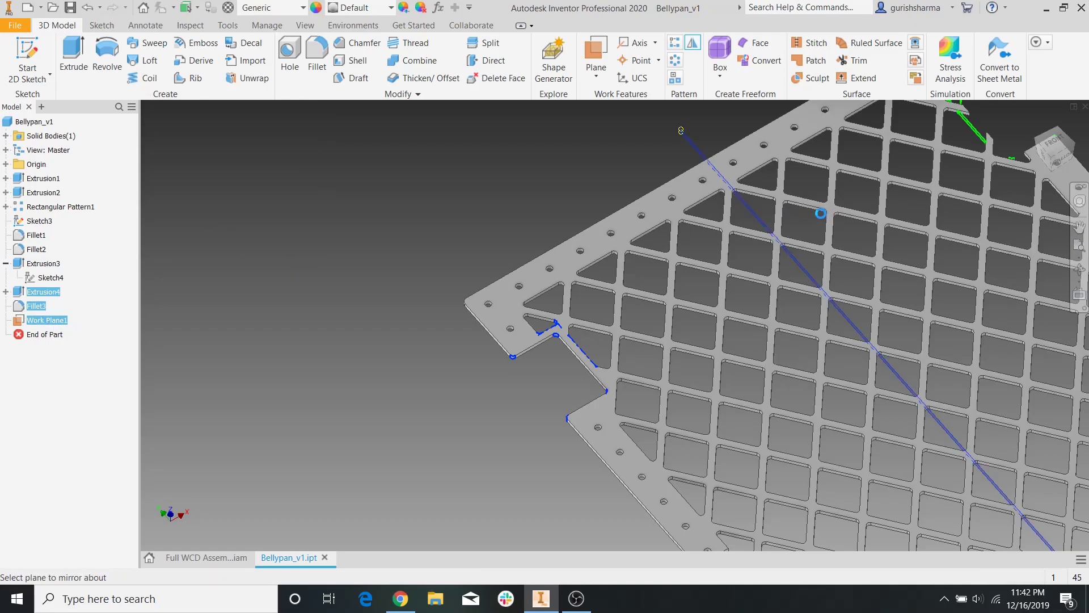
Check the mirrored notch reinforcement up close and review the mirror feature's selected features and plane without changing them.
{"action": "middle_click_drag", "start_coordinate": [1001, 220], "coordinate": [874, 324]}
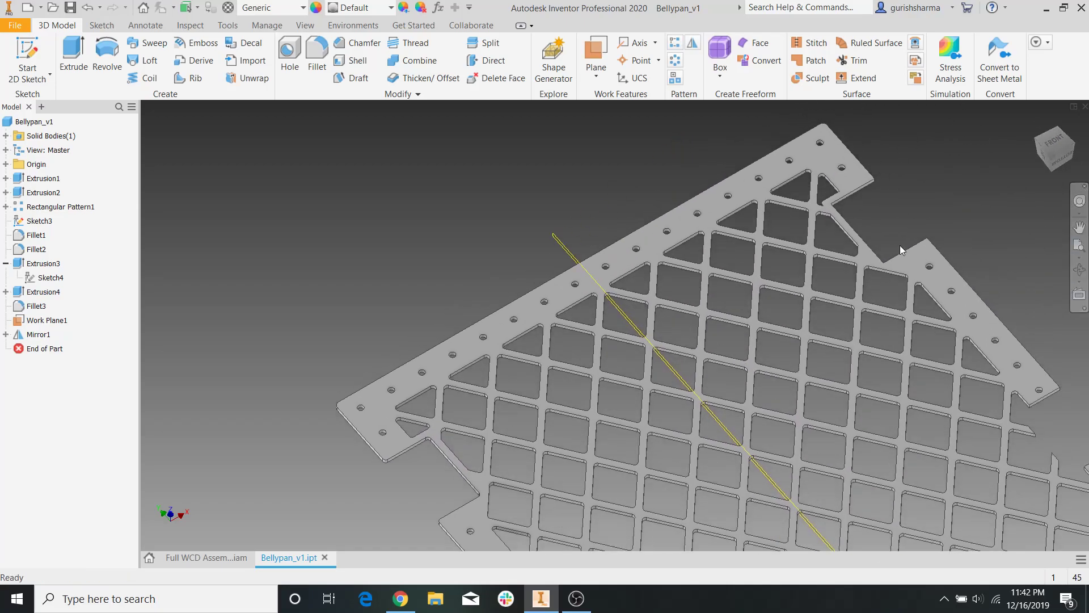
{"action": "scroll", "coordinate": [899, 246], "scroll_direction": "down", "scroll_amount": 6}
{"action": "scroll", "coordinate": [879, 279], "scroll_direction": "up", "scroll_amount": 4}
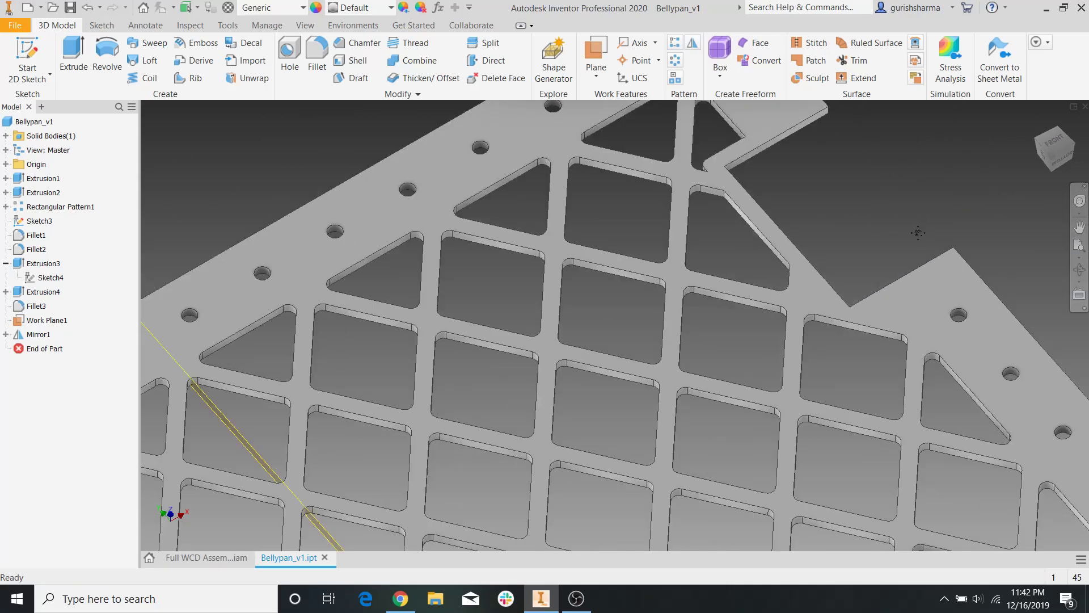
{"action": "scroll", "coordinate": [920, 233], "scroll_direction": "up", "scroll_amount": 6}
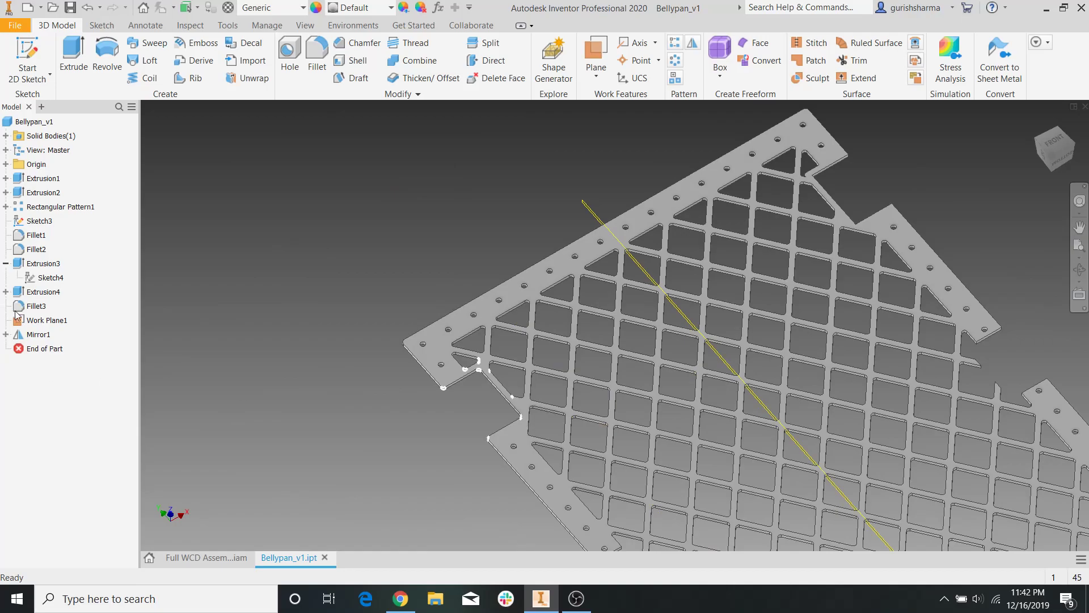
{"action": "left_click", "coordinate": [45, 321]}
{"action": "double_click", "coordinate": [38, 334]}
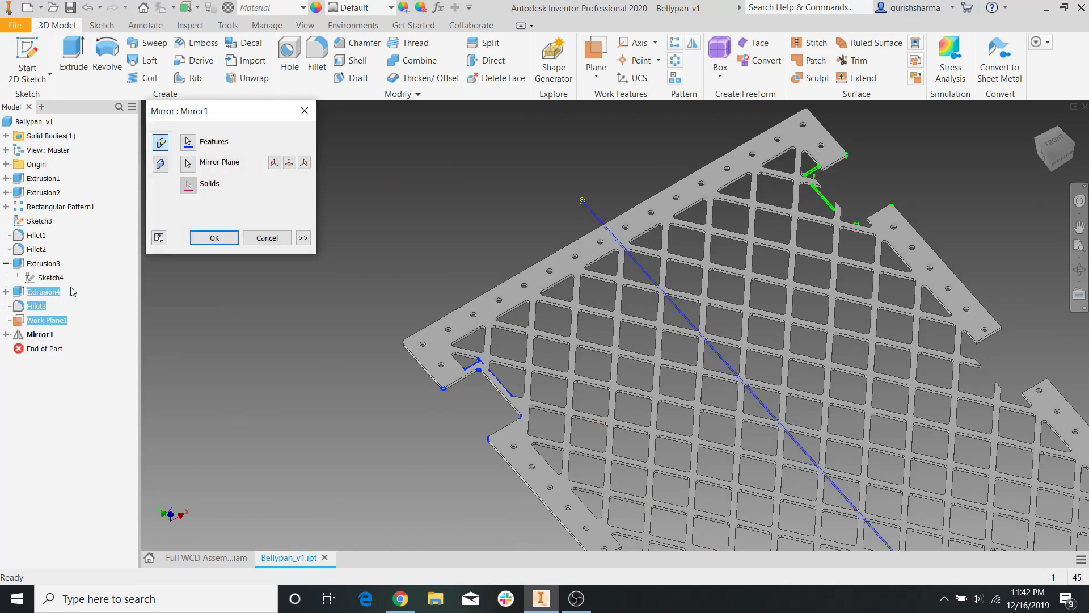
{"action": "scroll", "coordinate": [878, 159], "scroll_direction": "down", "scroll_amount": 8}
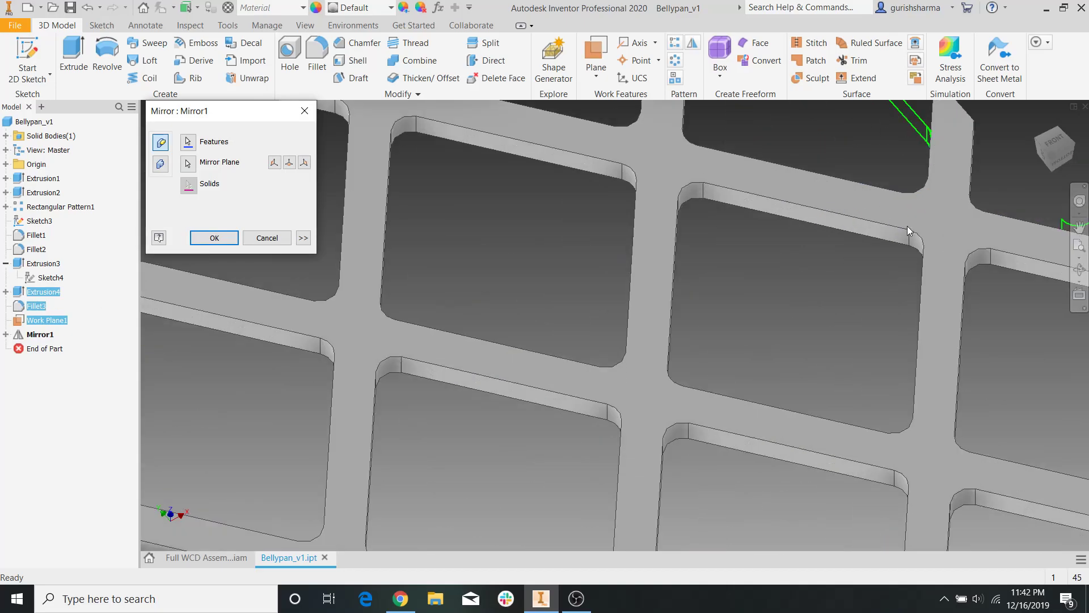
{"action": "middle_click_drag", "start_coordinate": [910, 224], "coordinate": [567, 397]}
{"action": "left_click", "coordinate": [188, 142]}
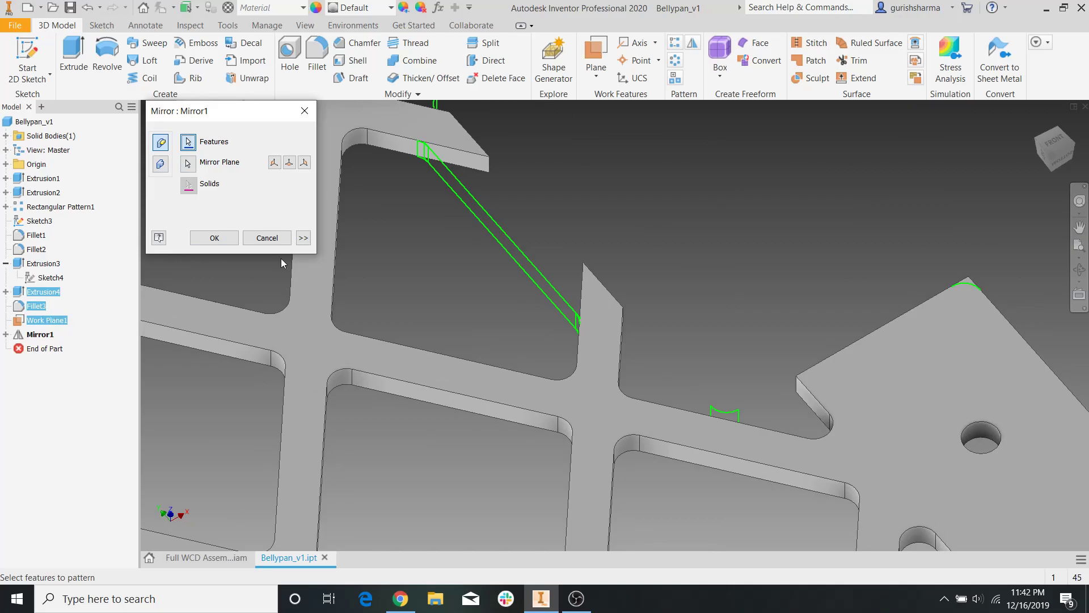
{"action": "left_click", "coordinate": [215, 238]}
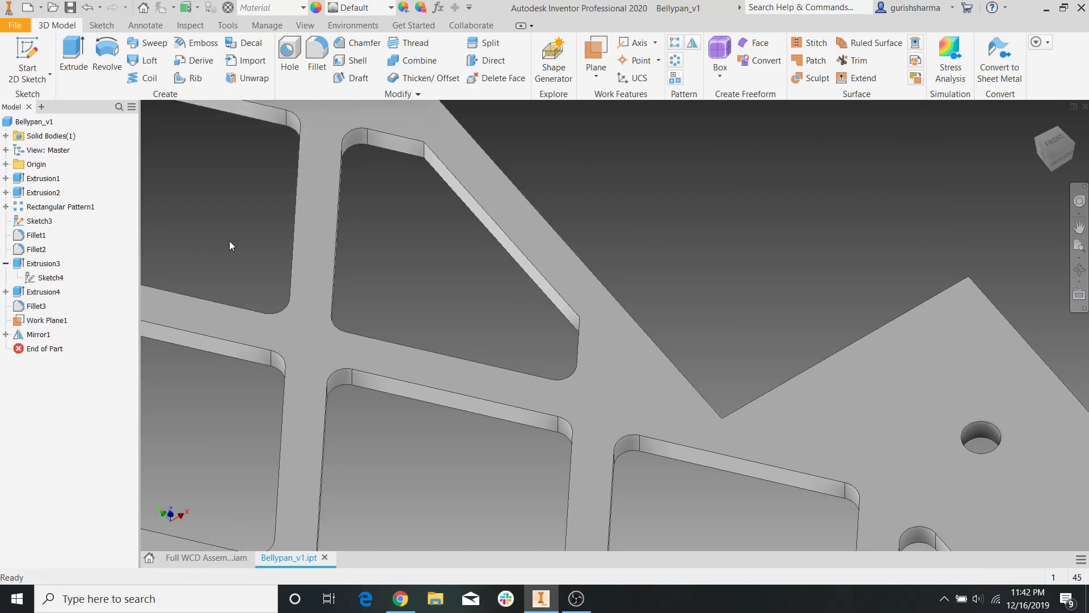
Start a 3/32 fillet on the mirrored notch's outer and inner corners and the adjoining small pocket's corner.
{"action": "scroll", "coordinate": [625, 278], "scroll_direction": "up", "scroll_amount": 5}
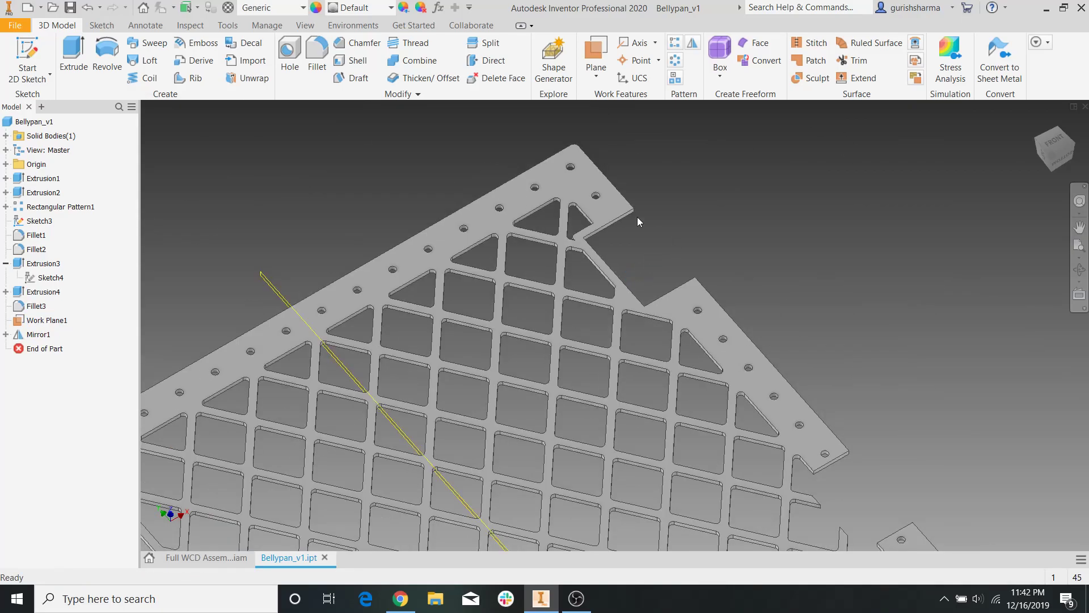
{"action": "left_click", "coordinate": [317, 57]}
{"action": "middle_click_drag", "start_coordinate": [619, 228], "coordinate": [655, 244], "text": "shift"}
{"action": "scroll", "coordinate": [679, 226], "scroll_direction": "down", "scroll_amount": 7}
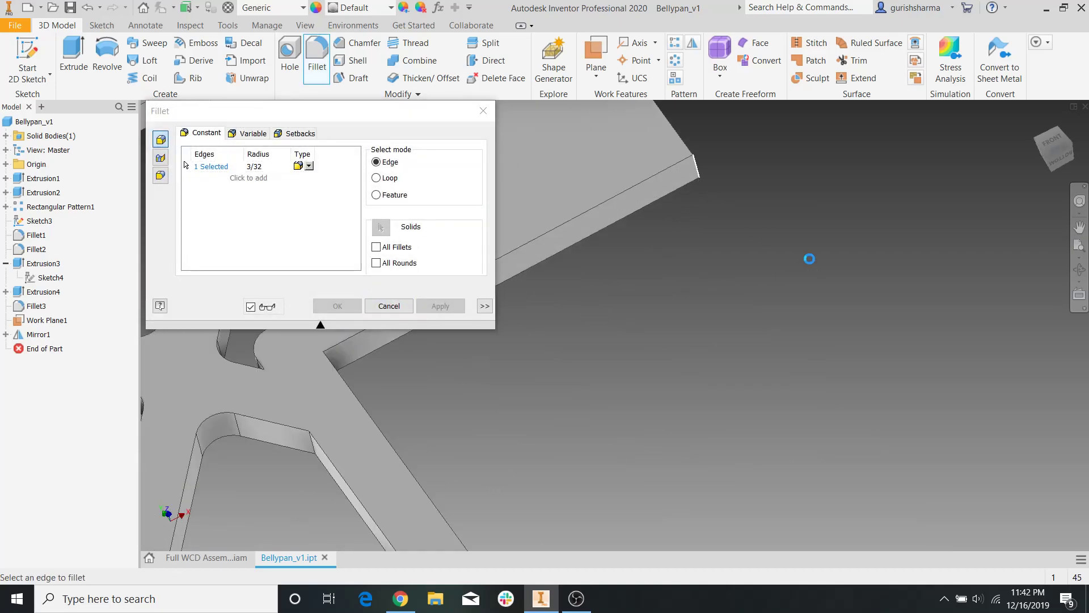
{"action": "scroll", "coordinate": [839, 228], "scroll_direction": "up", "scroll_amount": 5}
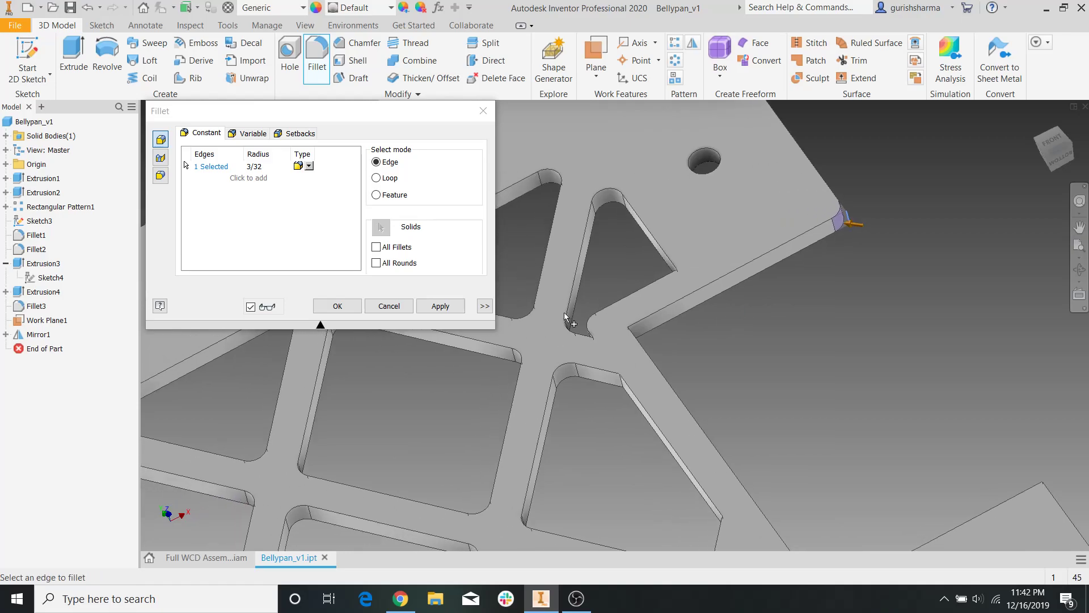
{"action": "scroll", "coordinate": [629, 331], "scroll_direction": "up", "scroll_amount": 2}
{"action": "scroll", "coordinate": [692, 341], "scroll_direction": "down", "scroll_amount": 5}
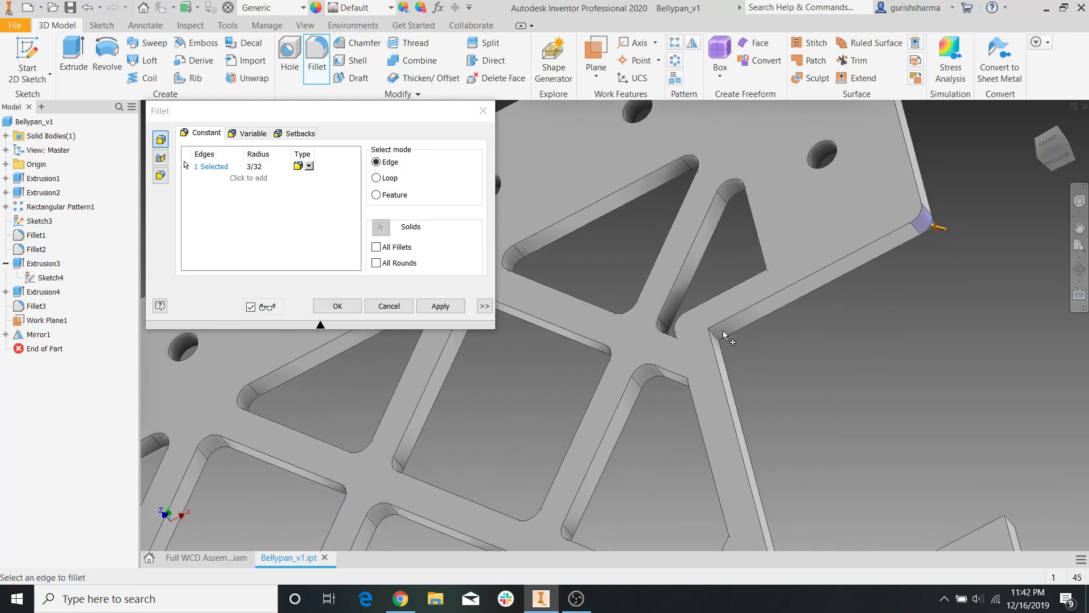
{"action": "left_click", "coordinate": [737, 313]}
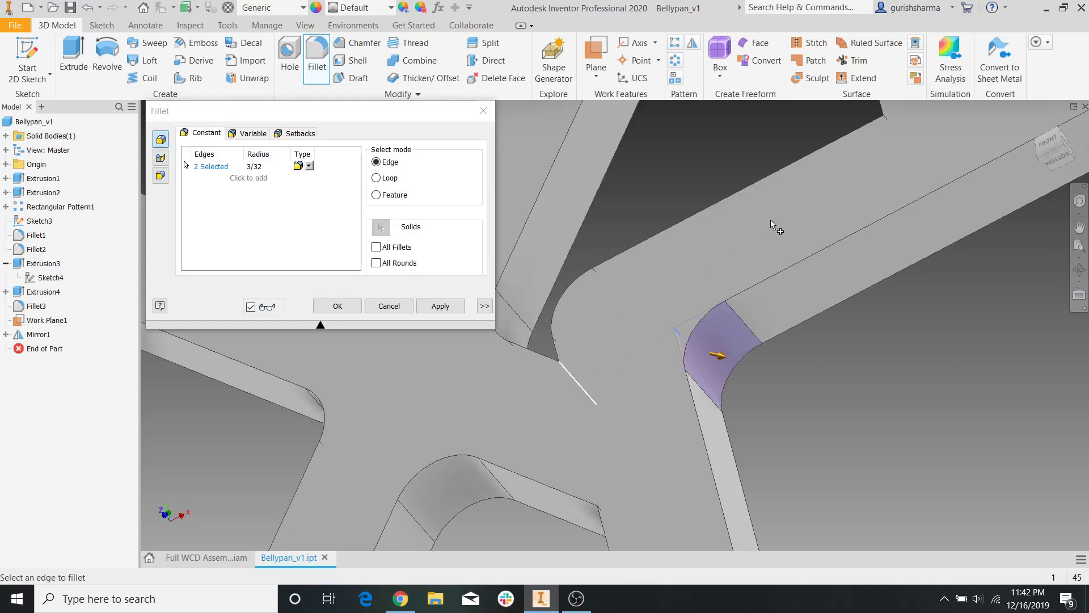
{"action": "scroll", "coordinate": [783, 305], "scroll_direction": "up", "scroll_amount": 4}
{"action": "scroll", "coordinate": [741, 411], "scroll_direction": "down", "scroll_amount": 4}
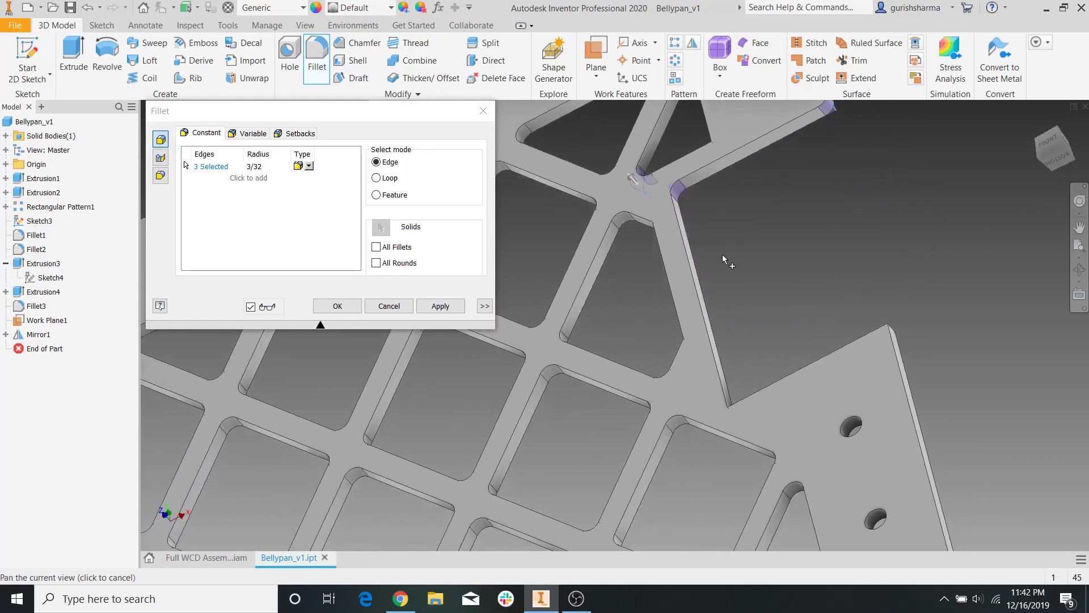
Add the mirrored notch's far outer corner and the large adjacent pocket's corners to the 3/32 selection and apply the fillet.
{"action": "left_click", "coordinate": [1023, 261]}
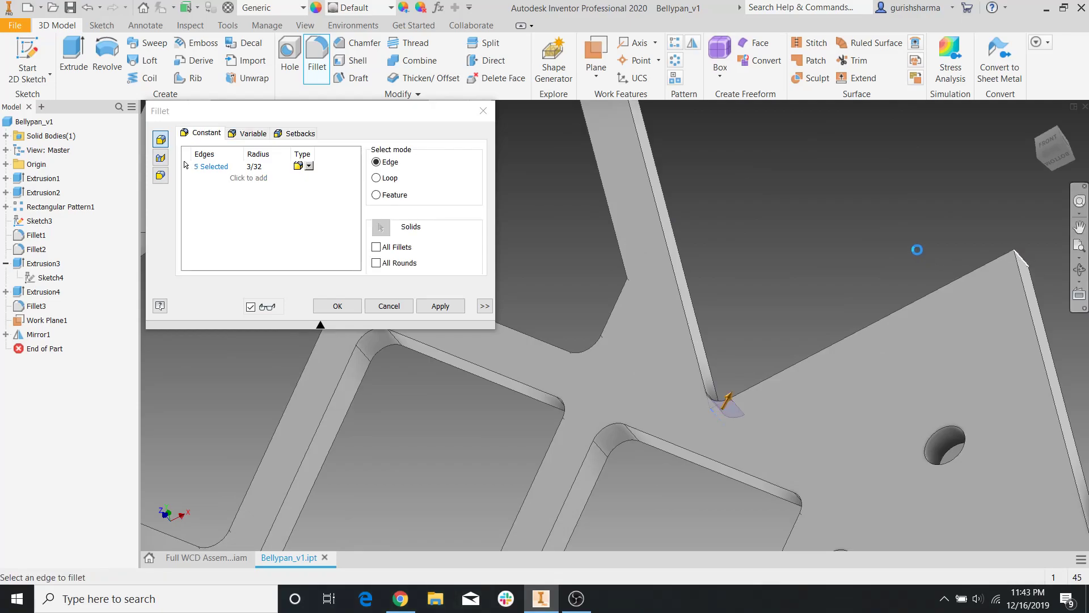
{"action": "left_click", "coordinate": [634, 287]}
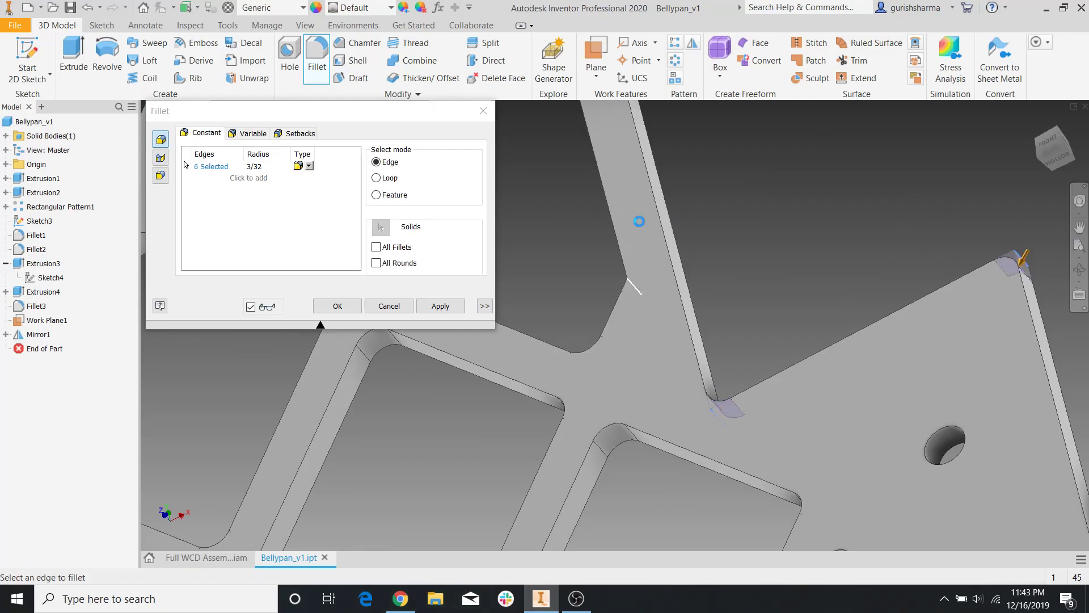
{"action": "scroll", "coordinate": [608, 178], "scroll_direction": "down", "scroll_amount": 3}
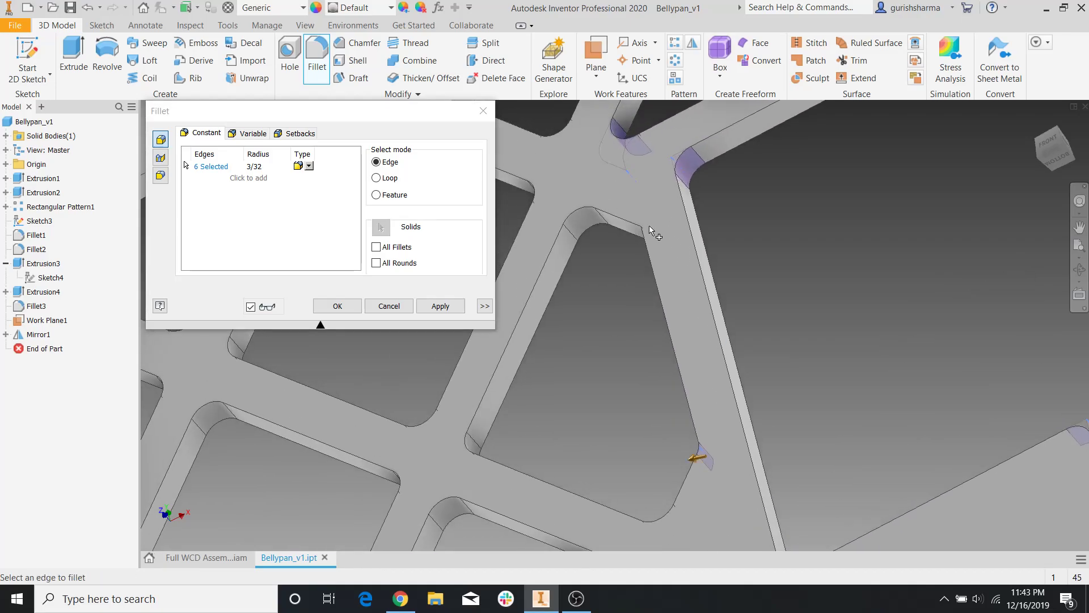
{"action": "left_click", "coordinate": [440, 306]}
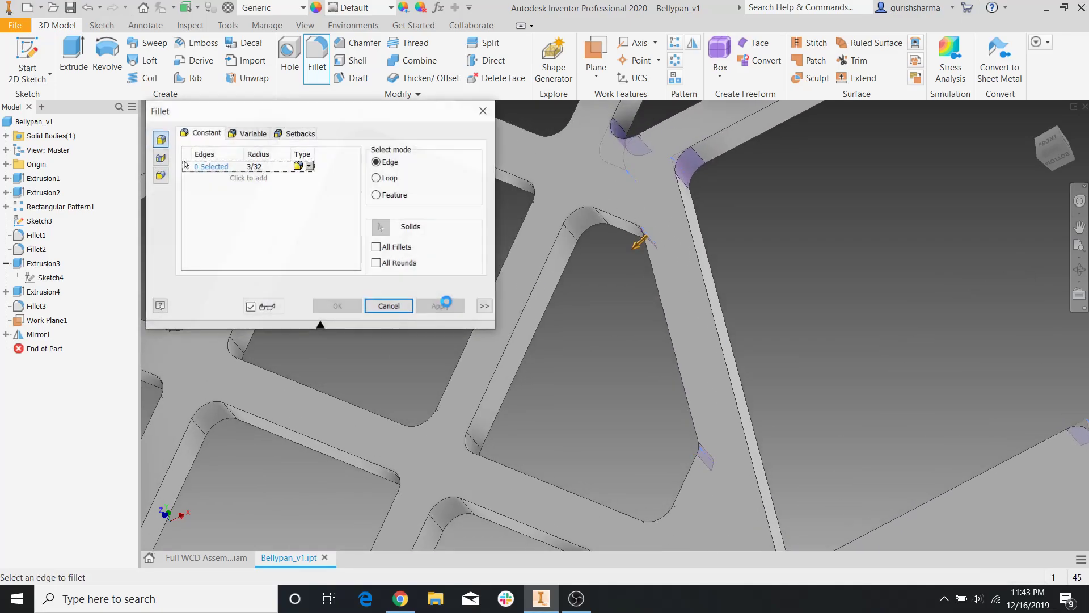
{"action": "left_click", "coordinate": [484, 118]}
Edit the mirrored notch's fillet to include the missed sharp corner of the small triangular pocket.
{"action": "scroll", "coordinate": [823, 321], "scroll_direction": "down", "scroll_amount": 3}
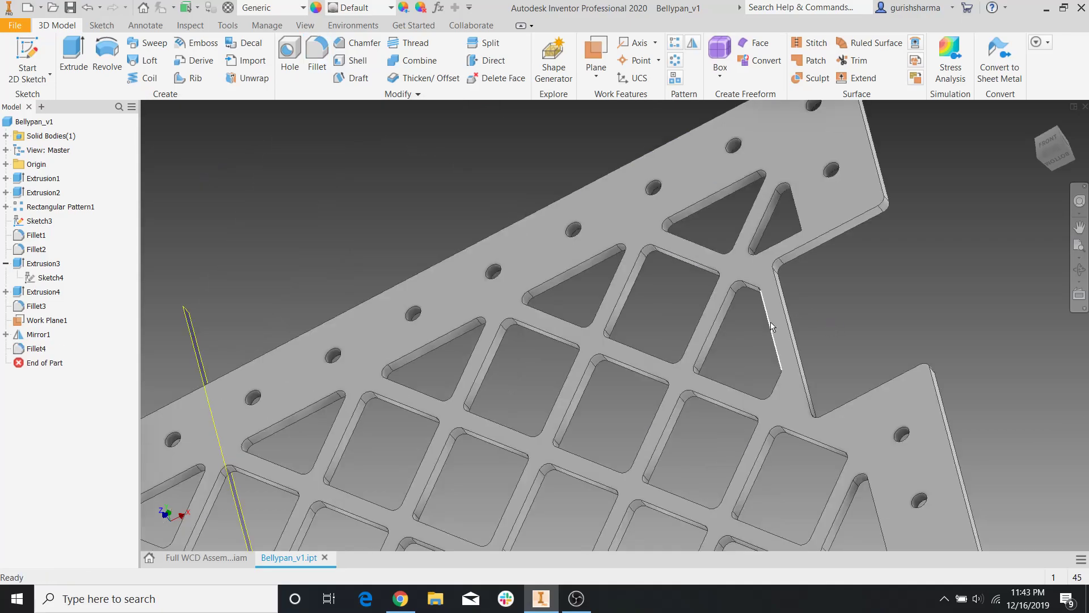
{"action": "middle_click_drag", "start_coordinate": [772, 326], "coordinate": [817, 329], "text": "shift"}
{"action": "scroll", "coordinate": [802, 248], "scroll_direction": "up", "scroll_amount": 5}
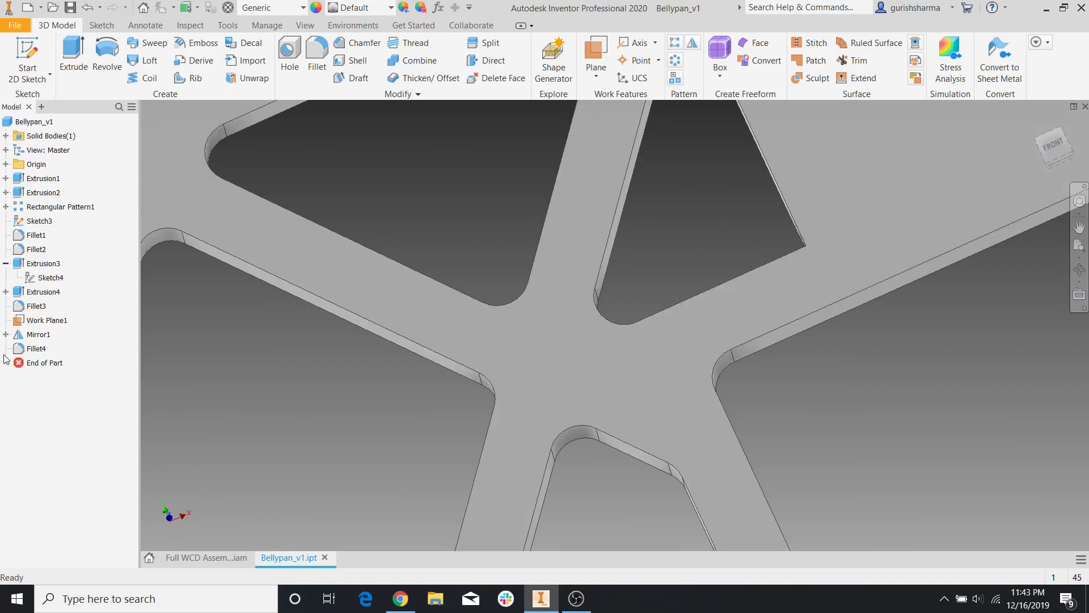
{"action": "left_click", "coordinate": [35, 350]}
{"action": "double_click", "coordinate": [35, 349]}
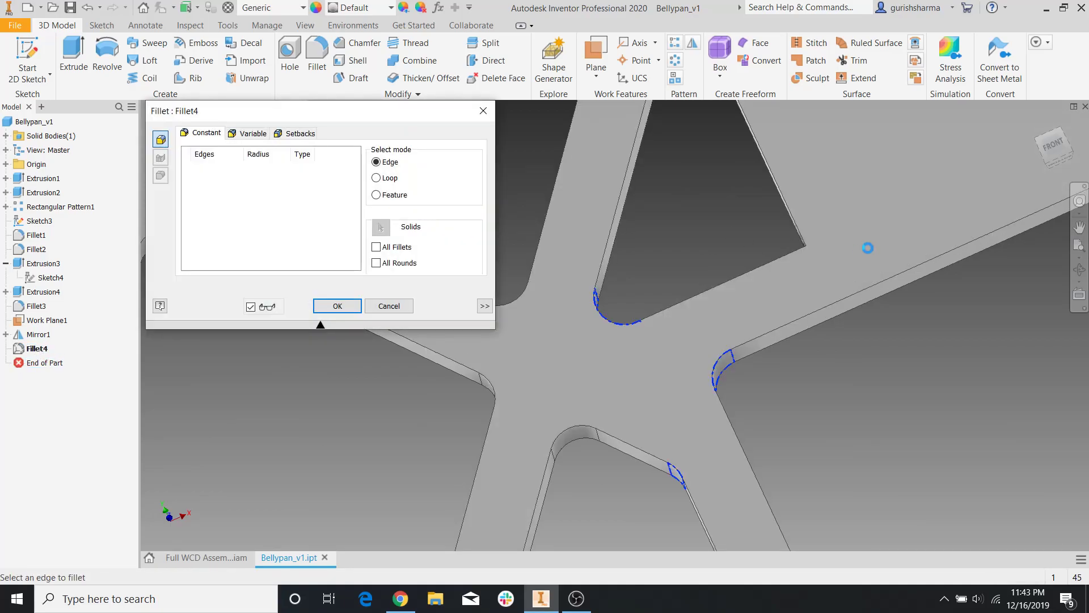
{"action": "left_click", "coordinate": [811, 247]}
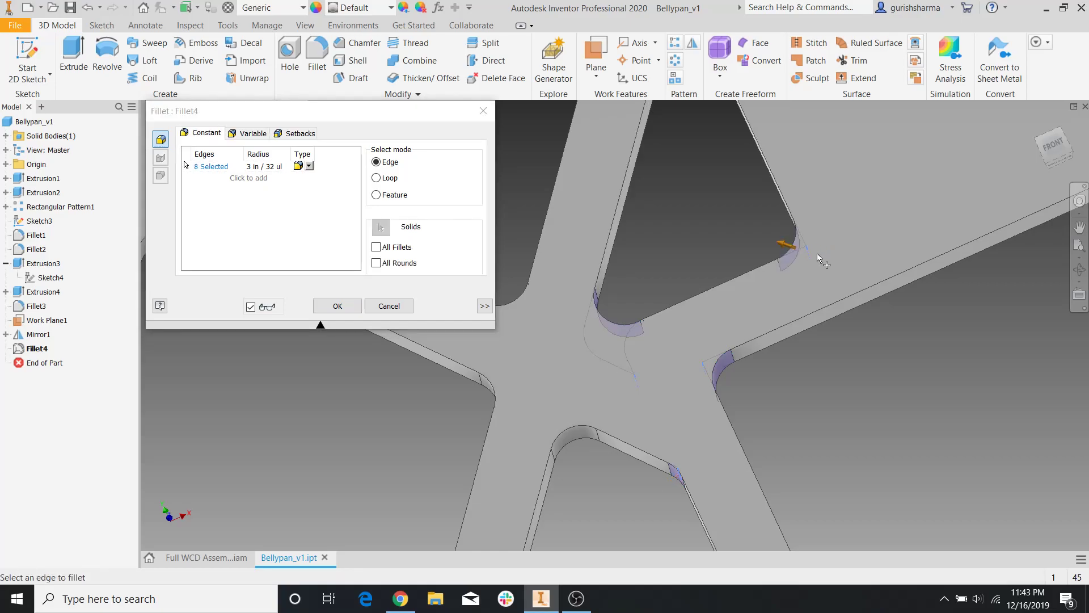
{"action": "left_click", "coordinate": [337, 306]}
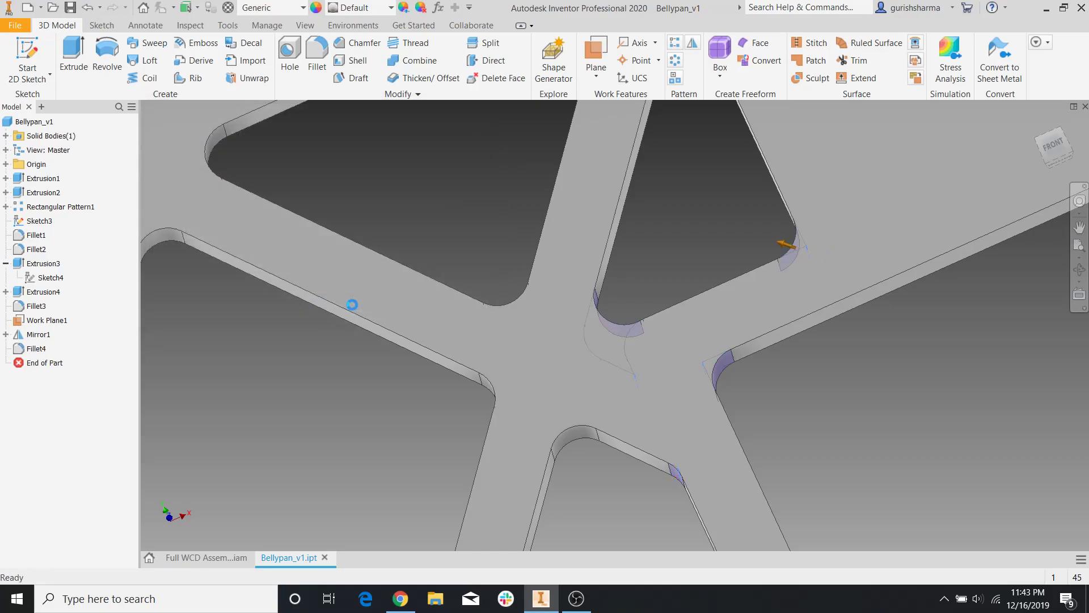
Look over the filleted belly pan, switch to the Full WCD Assembly, and examine the pan's notches around the bearing blocks.
{"action": "scroll", "coordinate": [648, 244], "scroll_direction": "down", "scroll_amount": 6}
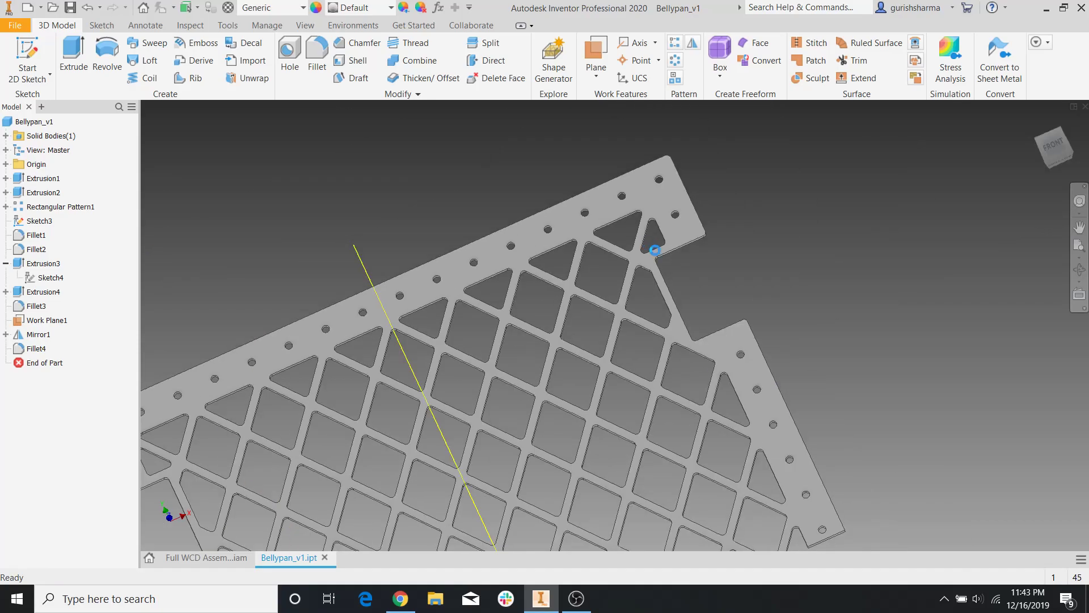
{"action": "middle_click_drag", "start_coordinate": [798, 307], "coordinate": [792, 320], "text": "shift"}
{"action": "scroll", "coordinate": [736, 319], "scroll_direction": "down", "scroll_amount": 4}
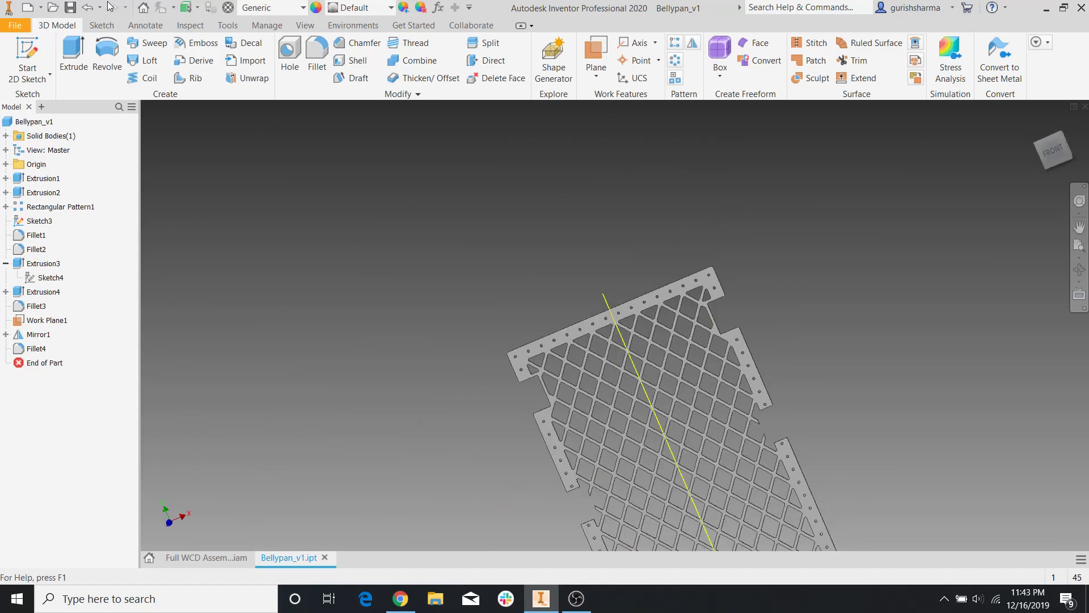
{"action": "left_click", "coordinate": [217, 560]}
{"action": "scroll", "coordinate": [737, 347], "scroll_direction": "down", "scroll_amount": 5}
{"action": "mouse_move", "coordinate": [757, 355]}
{"action": "middle_mouse_down", "text": "shift"}
{"action": "mouse_move", "coordinate": [769, 389]}
{"action": "mouse_move", "coordinate": [799, 363]}
{"action": "mouse_move", "coordinate": [766, 352]}
{"action": "middle_mouse_up", "text": "shift"}
{"action": "middle_click_drag", "start_coordinate": [454, 226], "coordinate": [678, 342]}
{"action": "middle_click_drag", "start_coordinate": [641, 239], "coordinate": [608, 350]}
{"action": "scroll", "coordinate": [581, 221], "scroll_direction": "up", "scroll_amount": 5}
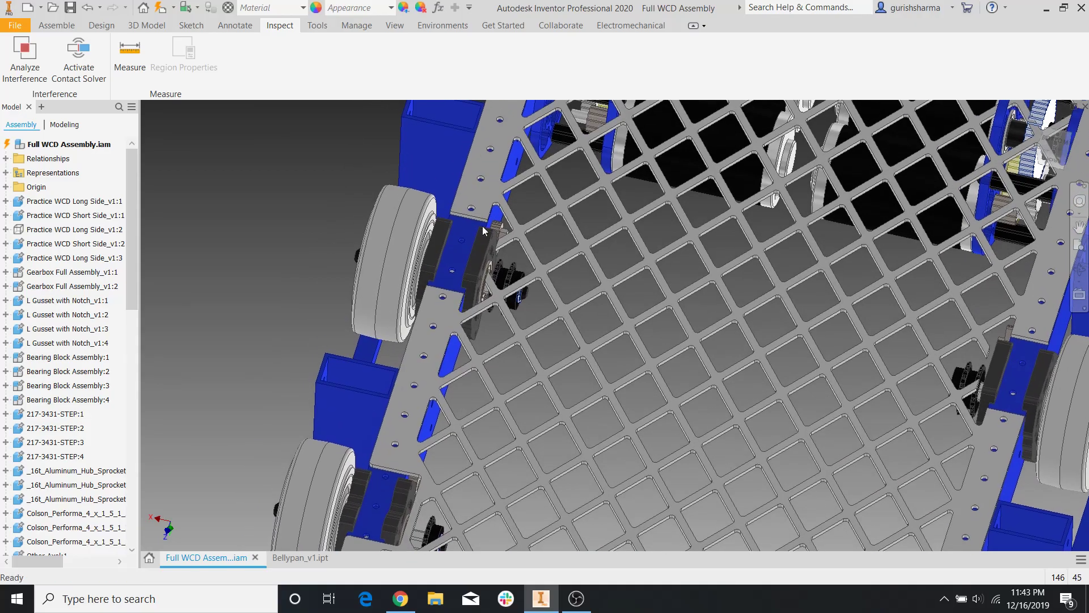
{"action": "scroll", "coordinate": [714, 284], "scroll_direction": "down", "scroll_amount": 5}
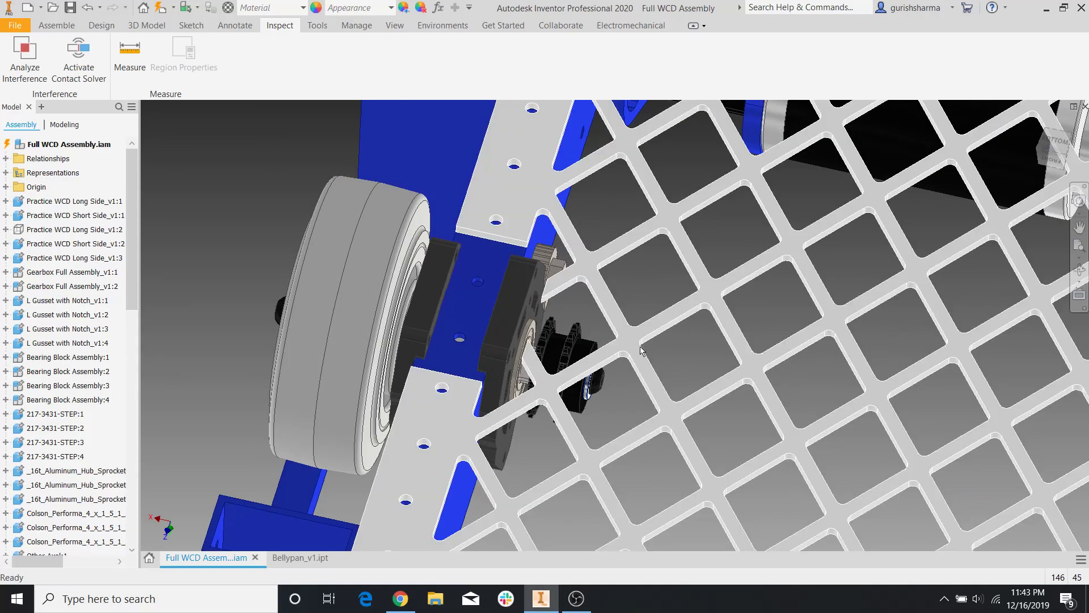
{"action": "scroll", "coordinate": [564, 342], "scroll_direction": "up", "scroll_amount": 4}
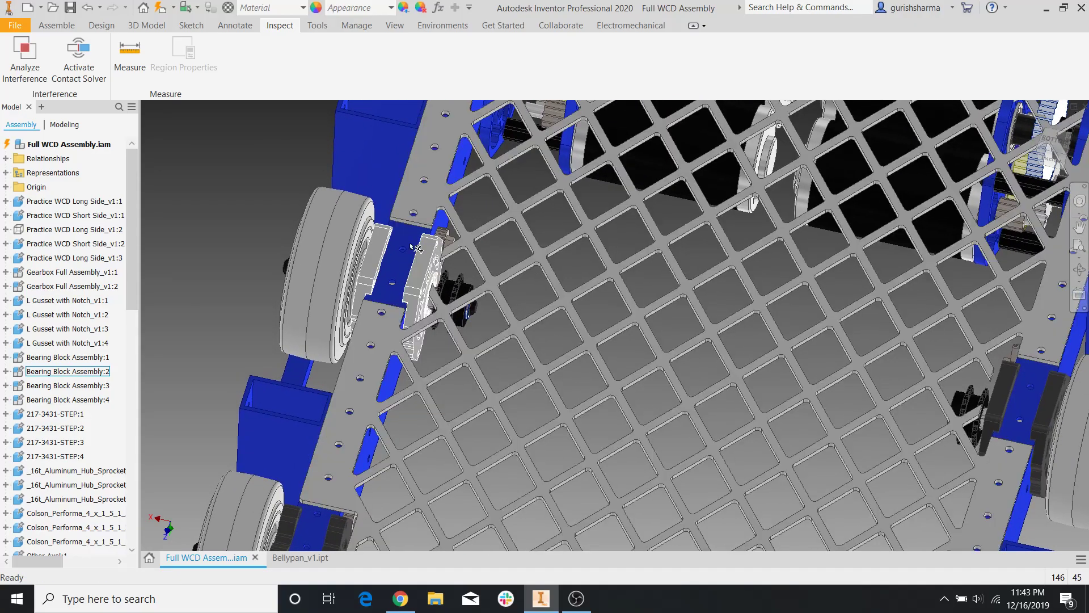
{"action": "scroll", "coordinate": [587, 390], "scroll_direction": "up", "scroll_amount": 4}
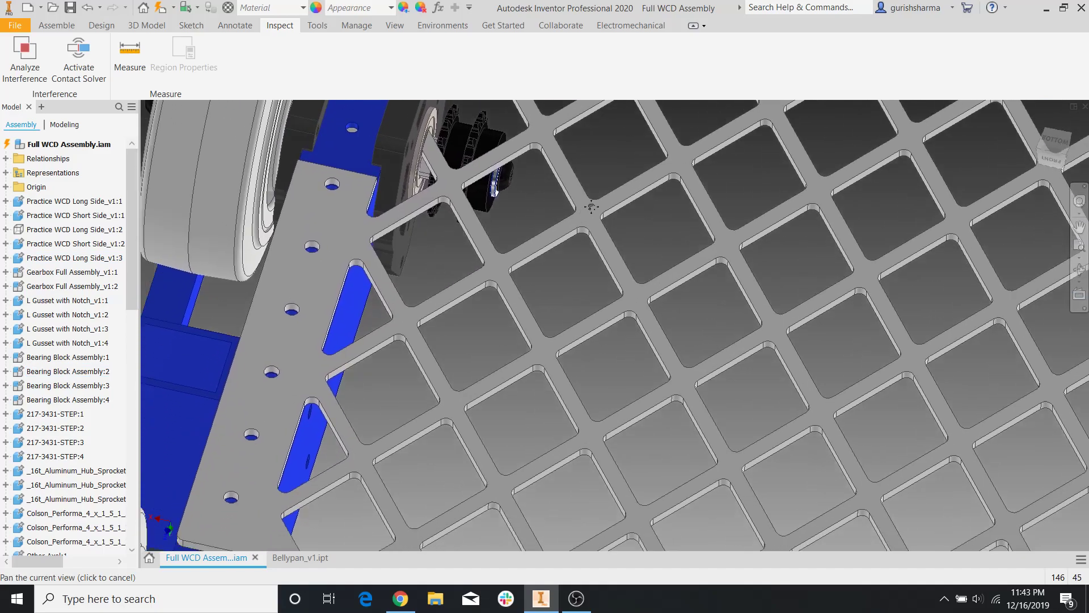
Inspect the reinforced notch borders and rounded pocket corners beside the bearing block and sprocket up close.
{"action": "scroll", "coordinate": [558, 350], "scroll_direction": "down", "scroll_amount": 2}
{"action": "scroll", "coordinate": [469, 382], "scroll_direction": "up", "scroll_amount": 2}
{"action": "scroll", "coordinate": [468, 382], "scroll_direction": "up", "scroll_amount": 3}
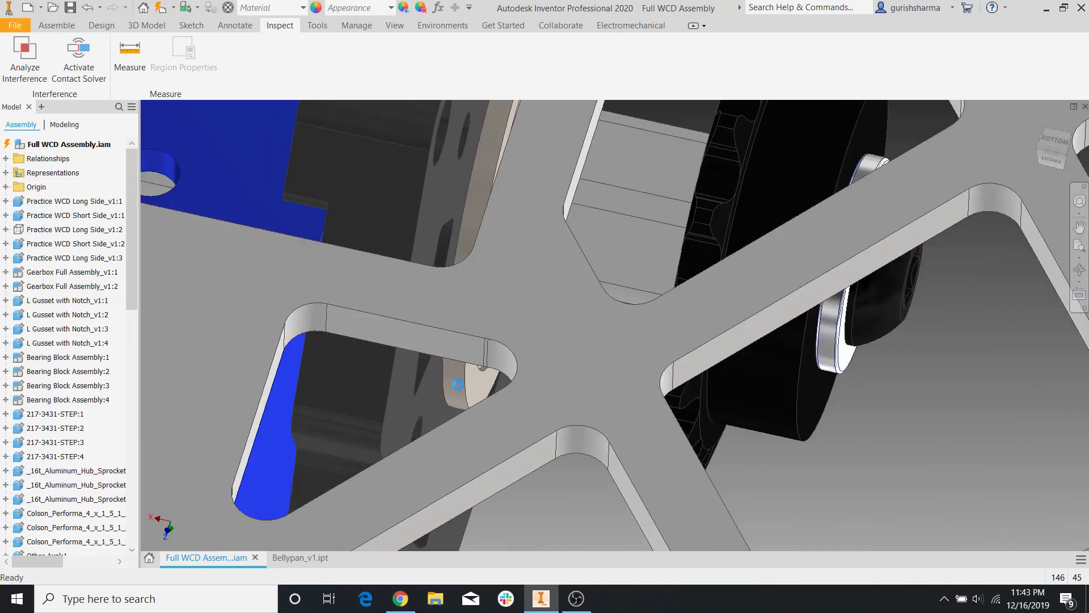
{"action": "scroll", "coordinate": [540, 342], "scroll_direction": "down", "scroll_amount": 3}
{"action": "scroll", "coordinate": [618, 235], "scroll_direction": "up", "scroll_amount": 3}
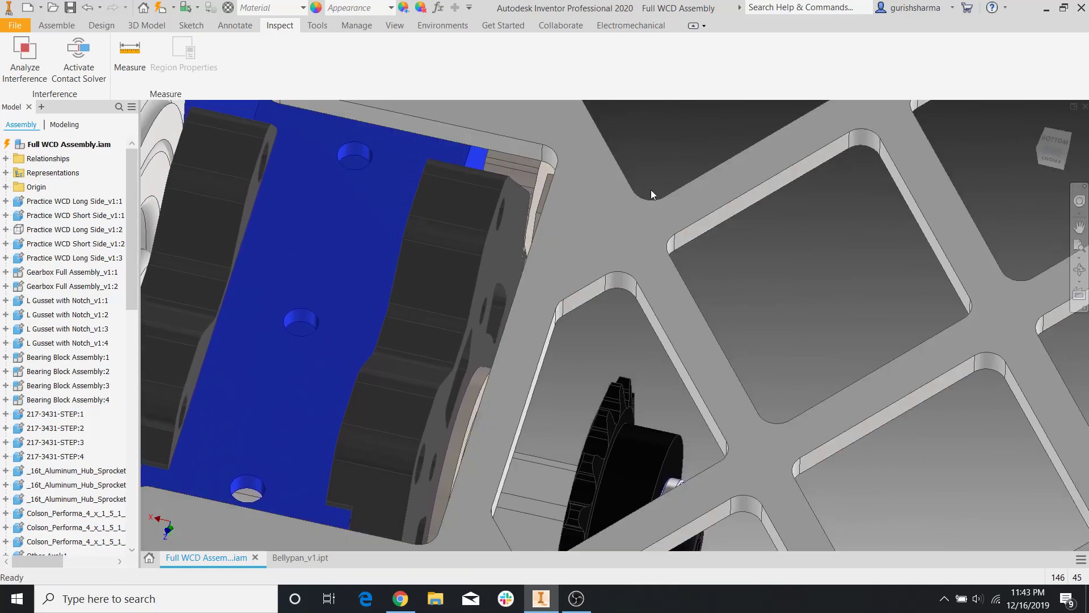
{"action": "scroll", "coordinate": [652, 192], "scroll_direction": "down", "scroll_amount": 2}
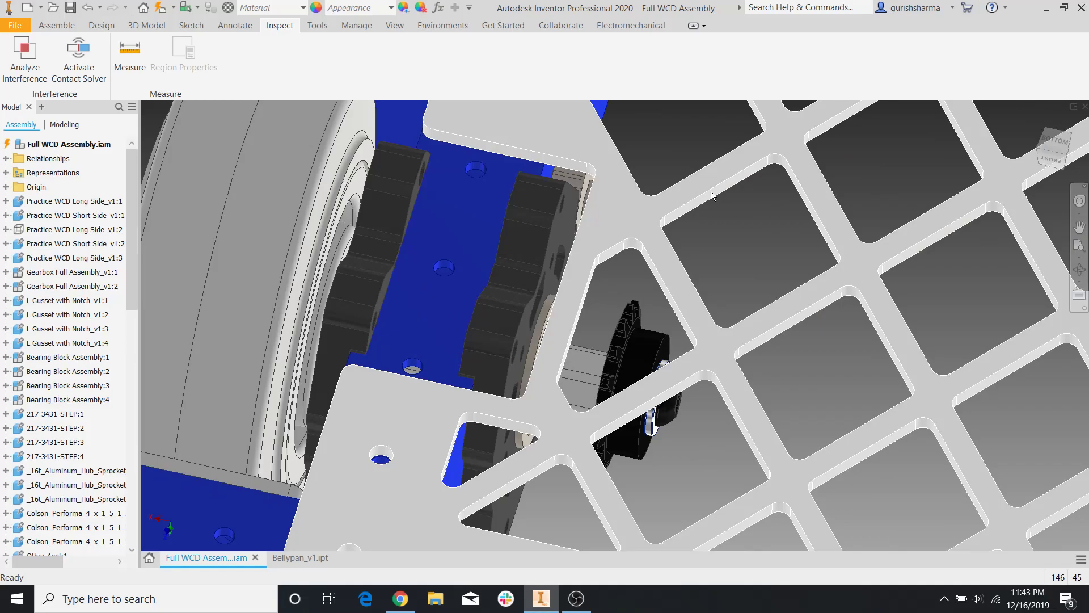
Examine the belly pan across the whole drivetrain from below, including the area over the gearbox.
{"action": "scroll", "coordinate": [763, 232], "scroll_direction": "down", "scroll_amount": 3}
{"action": "middle_click_drag", "start_coordinate": [766, 236], "coordinate": [847, 211]}
{"action": "scroll", "coordinate": [702, 376], "scroll_direction": "down", "scroll_amount": 5}
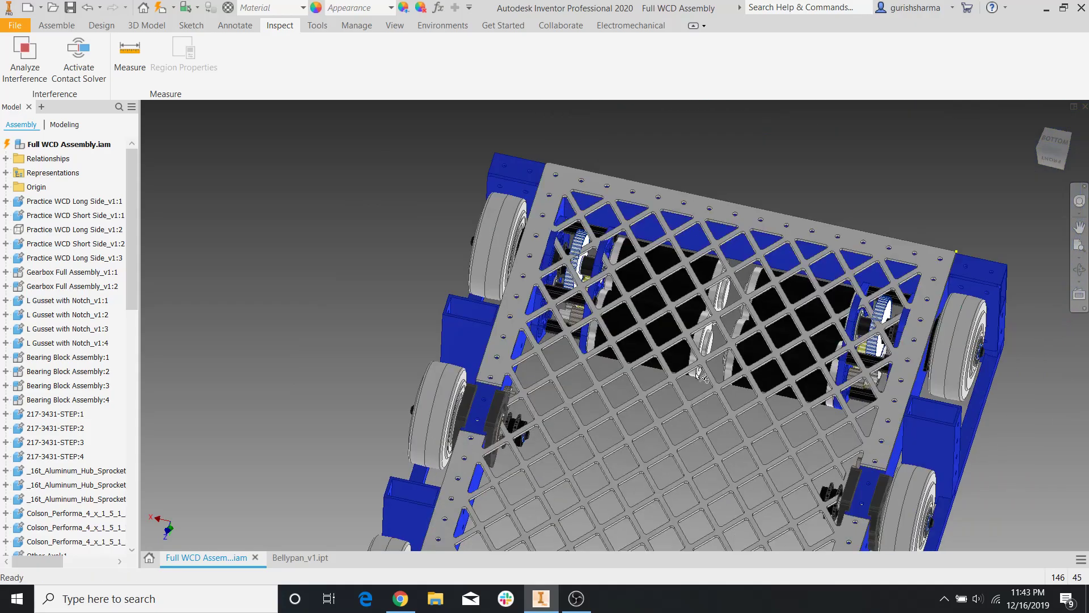
{"action": "middle_click_drag", "start_coordinate": [676, 352], "coordinate": [616, 309], "text": "shift"}
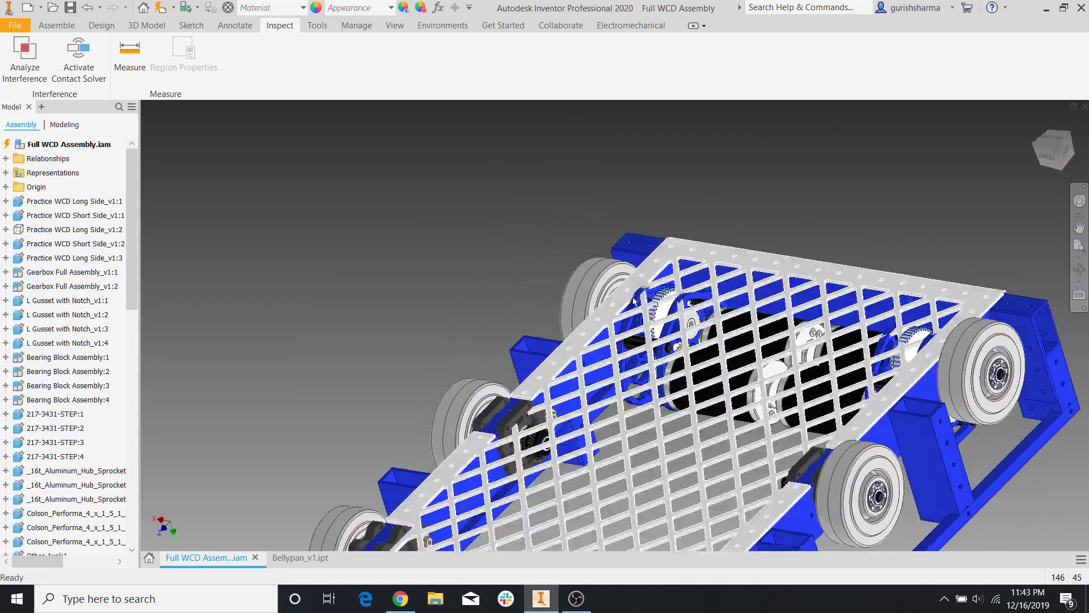
{"action": "scroll", "coordinate": [649, 305], "scroll_direction": "up", "scroll_amount": 5}
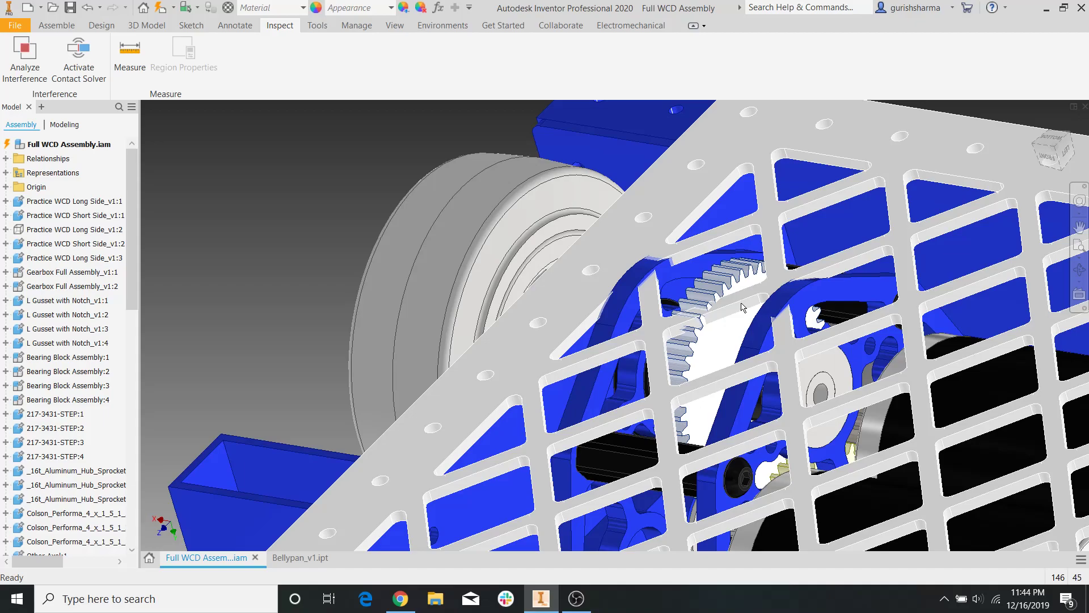
Switch to Chrome to view the FRC robot wiring reference images.
{"action": "left_click", "coordinate": [400, 598]}
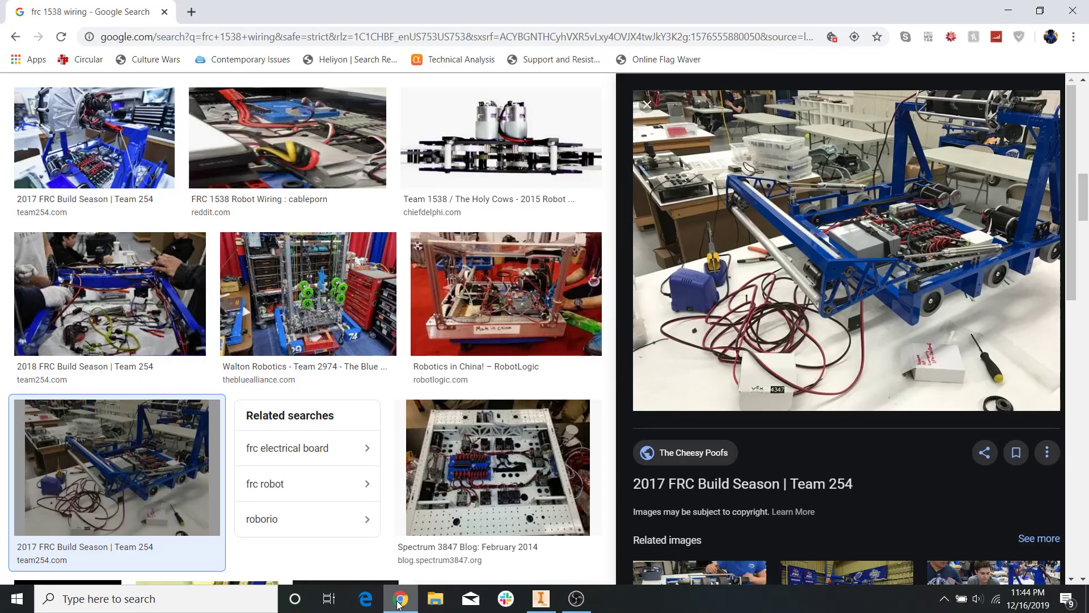
Browse the FRC wiring image results and view the diamond belly pan wiring photo and the blue belly pan CAD layout.
{"action": "scroll", "coordinate": [566, 341], "scroll_direction": "up", "scroll_amount": 8}
{"action": "scroll", "coordinate": [482, 345], "scroll_direction": "up", "scroll_amount": 3}
{"action": "left_click", "coordinate": [101, 243]}
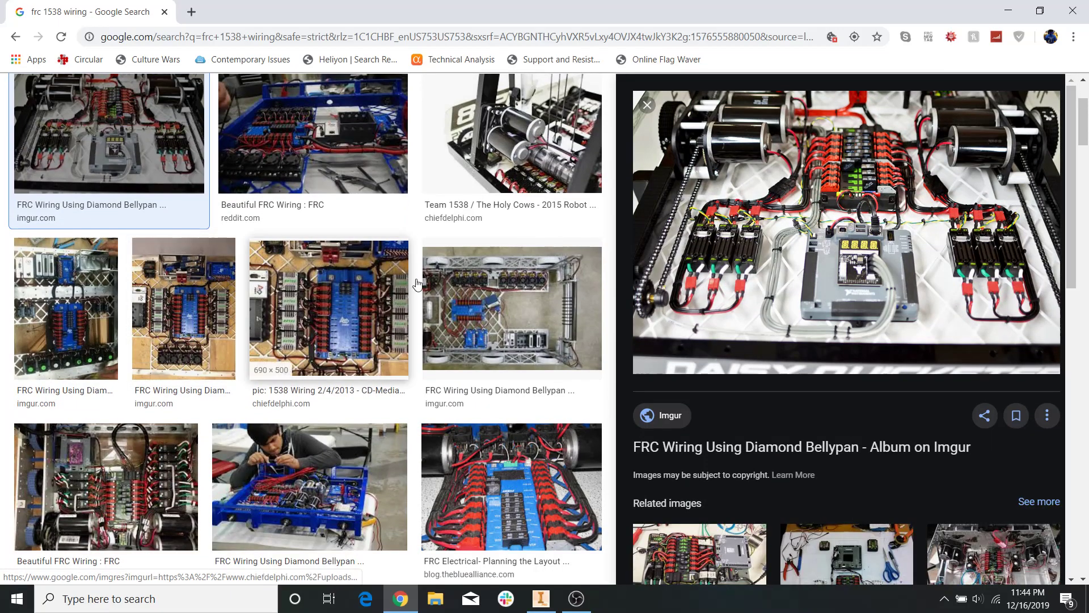
{"action": "scroll", "coordinate": [459, 278], "scroll_direction": "down", "scroll_amount": 2}
{"action": "scroll", "coordinate": [457, 286], "scroll_direction": "down", "scroll_amount": 10}
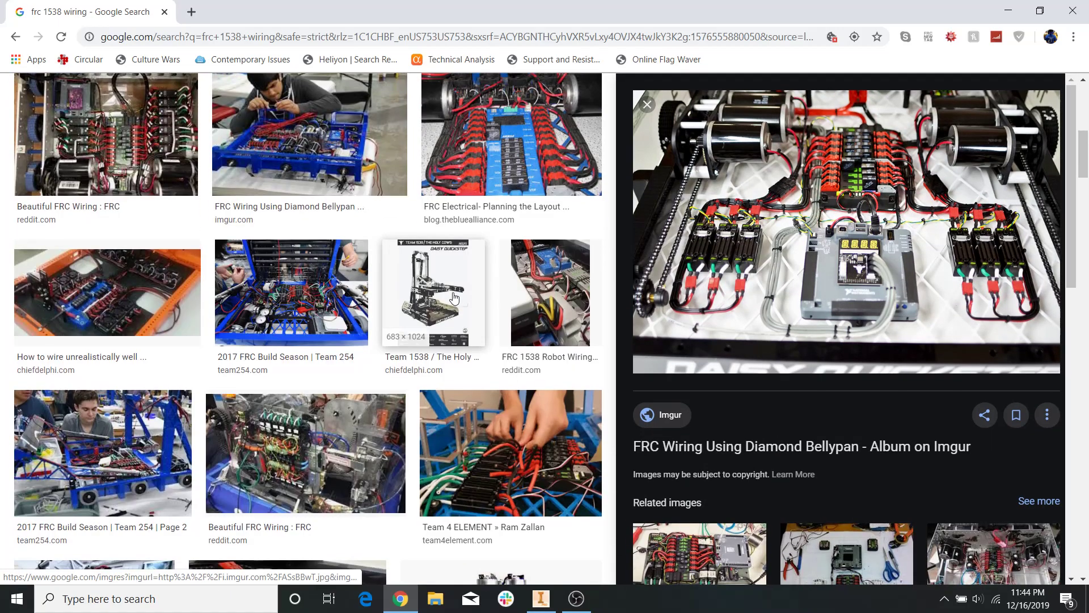
{"action": "scroll", "coordinate": [454, 288], "scroll_direction": "down", "scroll_amount": 10}
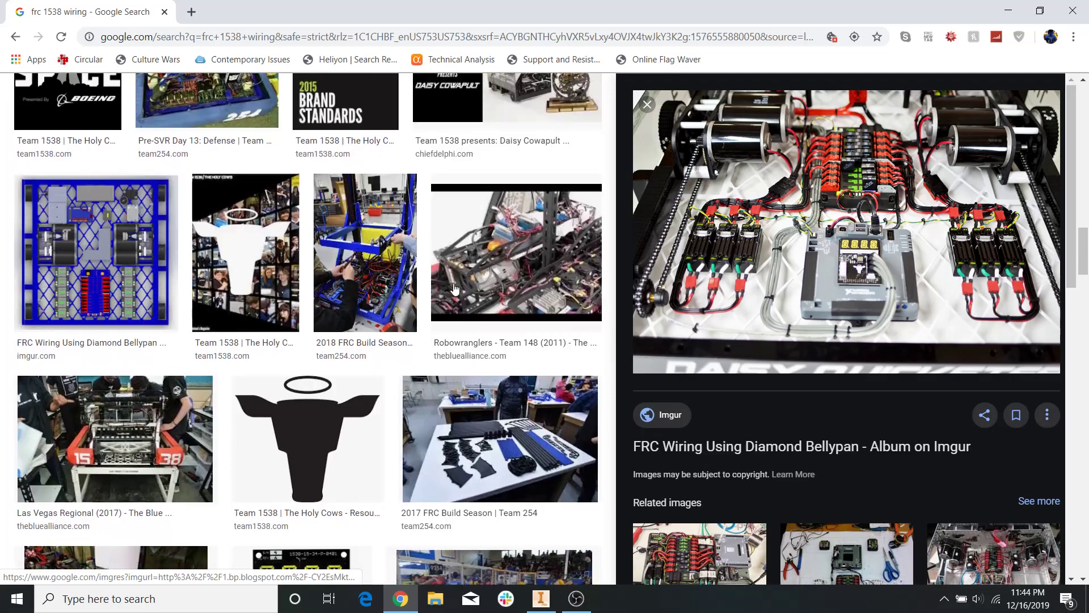
{"action": "left_click", "coordinate": [135, 252]}
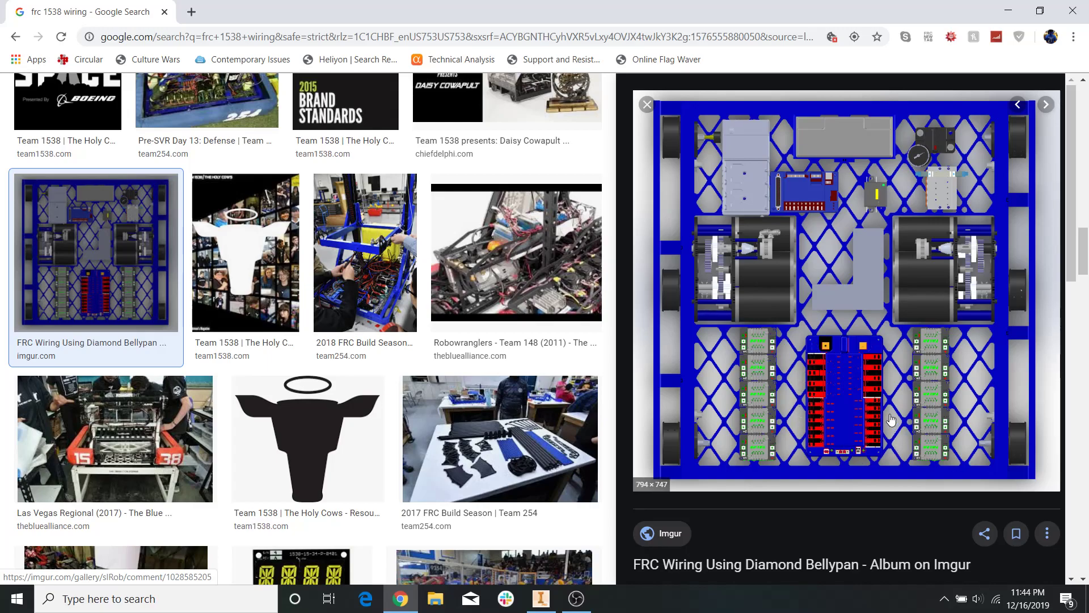
Switch back to Inventor and view the whole drivetrain assembly squarely from below.
{"action": "left_click", "coordinate": [541, 598]}
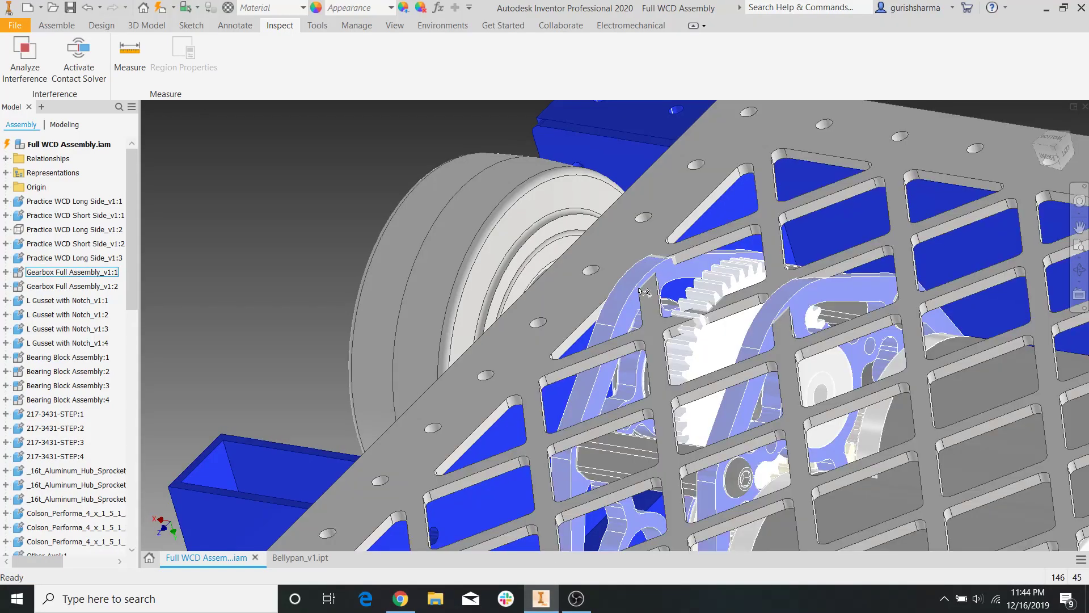
{"action": "scroll", "coordinate": [840, 386], "scroll_direction": "up", "scroll_amount": 5}
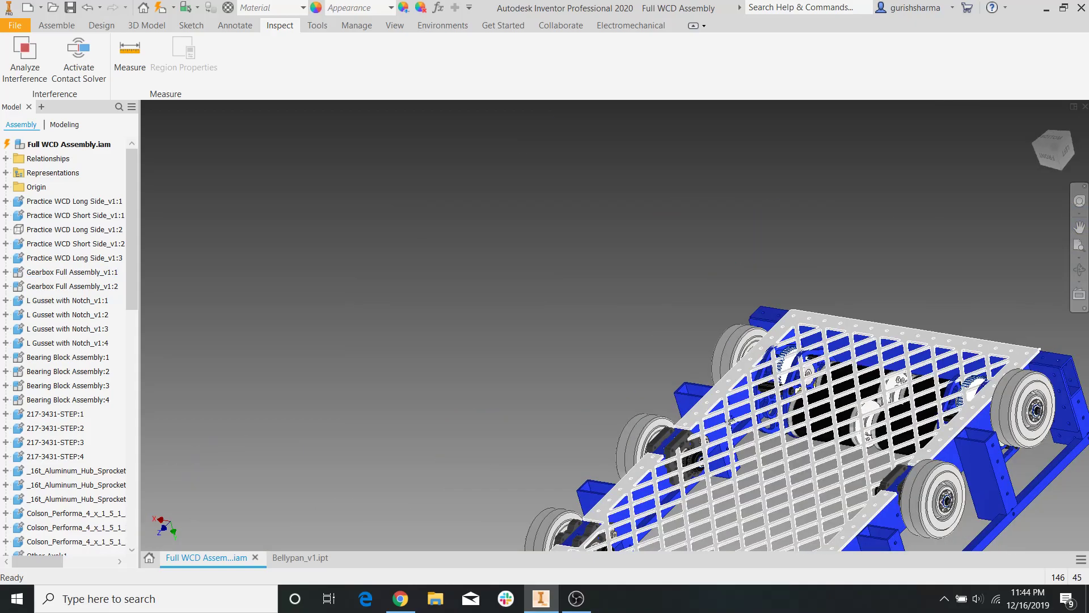
{"action": "middle_click_drag", "start_coordinate": [736, 432], "coordinate": [621, 192]}
{"action": "middle_click_drag", "start_coordinate": [612, 138], "coordinate": [600, 314]}
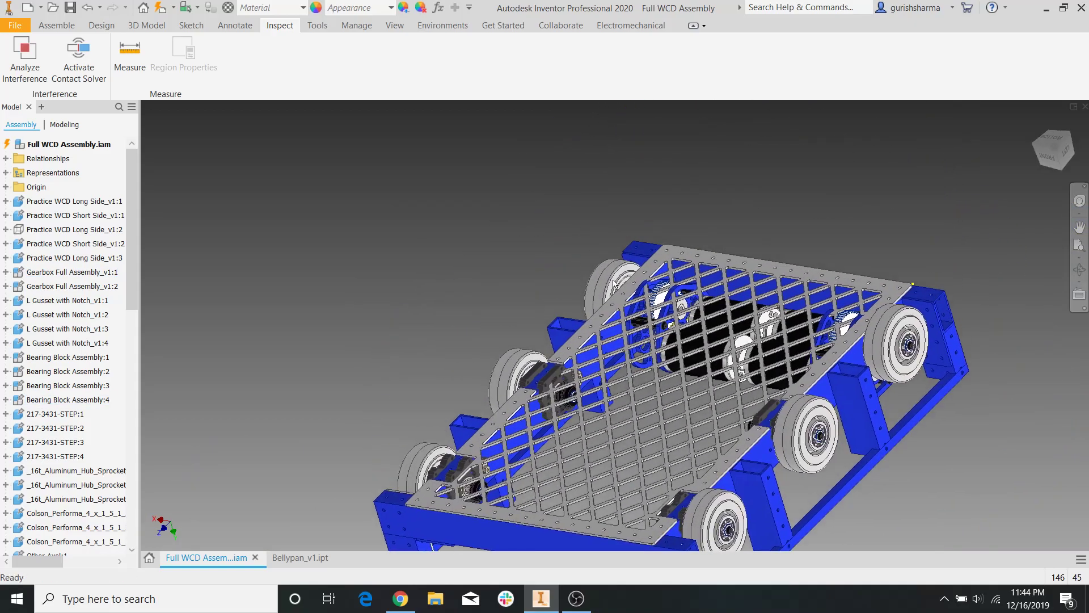
{"action": "left_click", "coordinate": [1048, 140]}
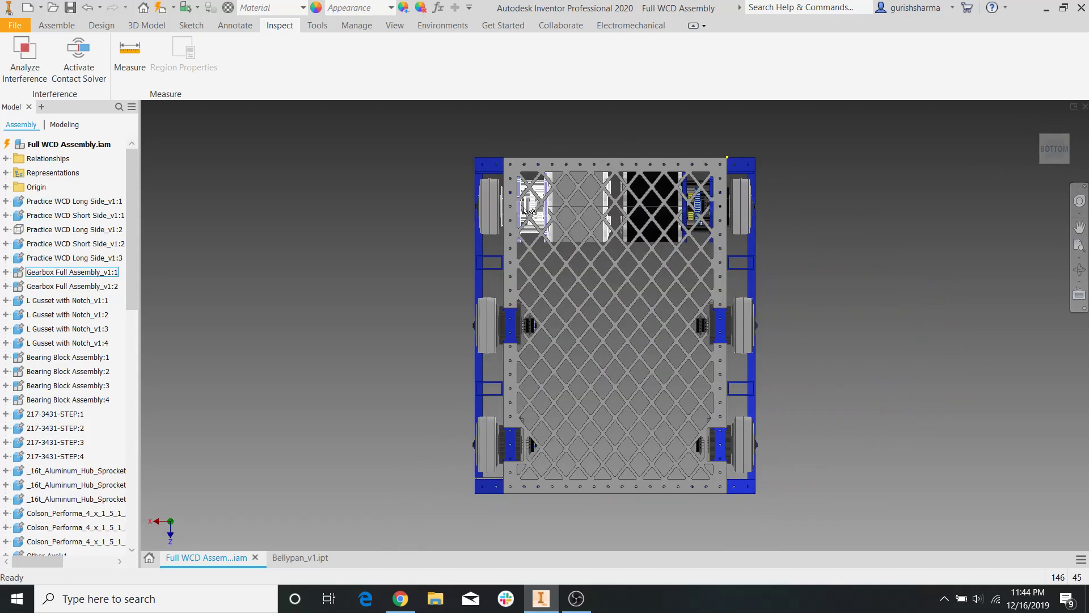
Examine the belly pan's diamond lattice over the gearbox and motors up close, tilted and squarely from below.
{"action": "middle_click_drag", "start_coordinate": [531, 203], "coordinate": [534, 133], "text": "shift"}
{"action": "scroll", "coordinate": [537, 228], "scroll_direction": "down", "scroll_amount": 5}
{"action": "middle_click_drag", "start_coordinate": [528, 204], "coordinate": [527, 199]}
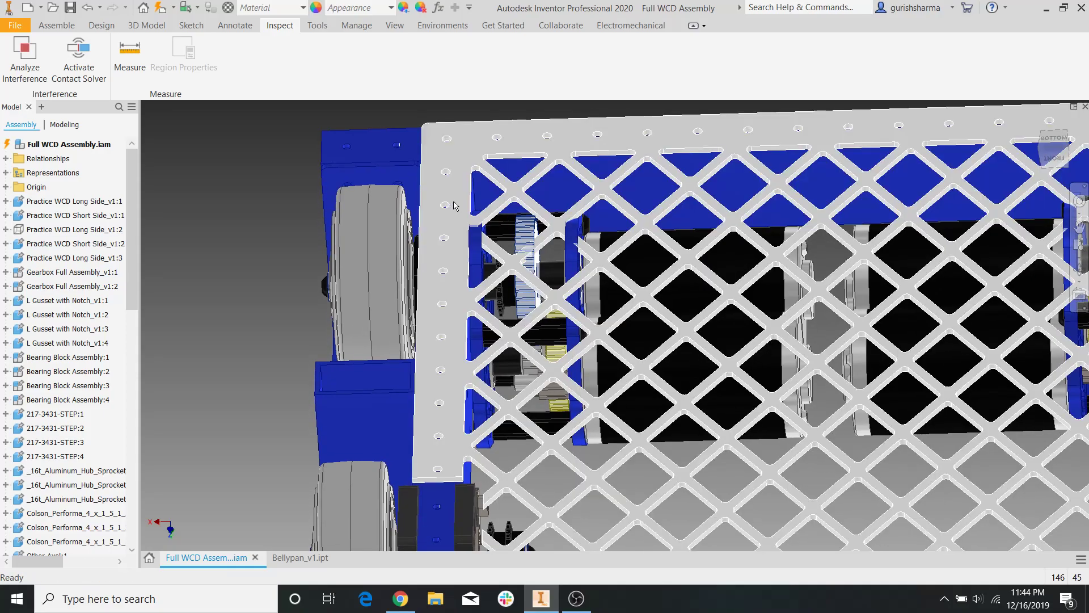
{"action": "scroll", "coordinate": [454, 204], "scroll_direction": "down", "scroll_amount": 3}
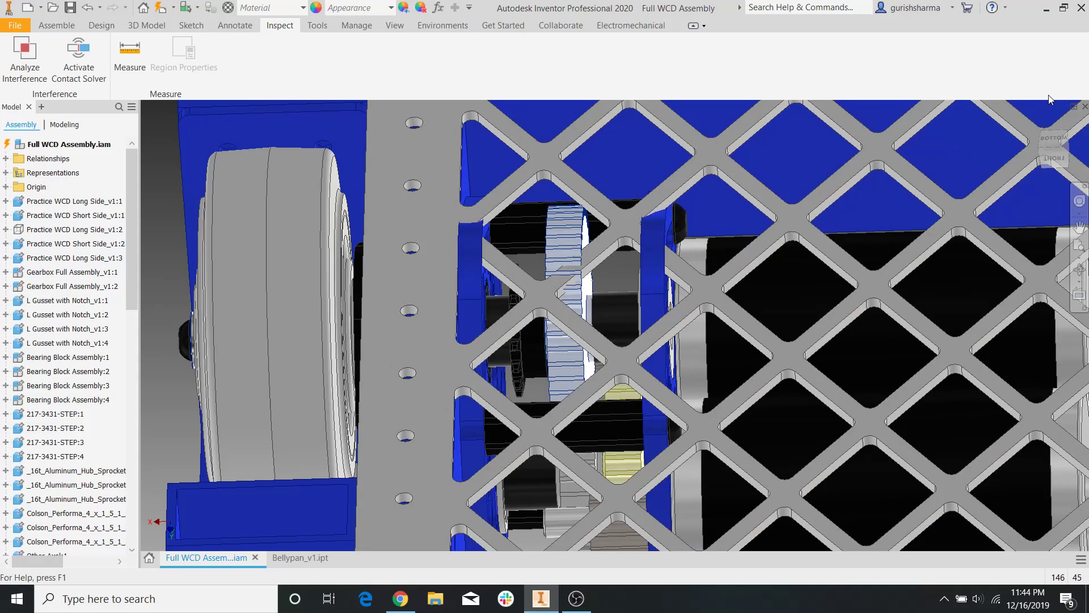
{"action": "left_click", "coordinate": [1053, 138]}
{"action": "scroll", "coordinate": [543, 205], "scroll_direction": "up", "scroll_amount": 3}
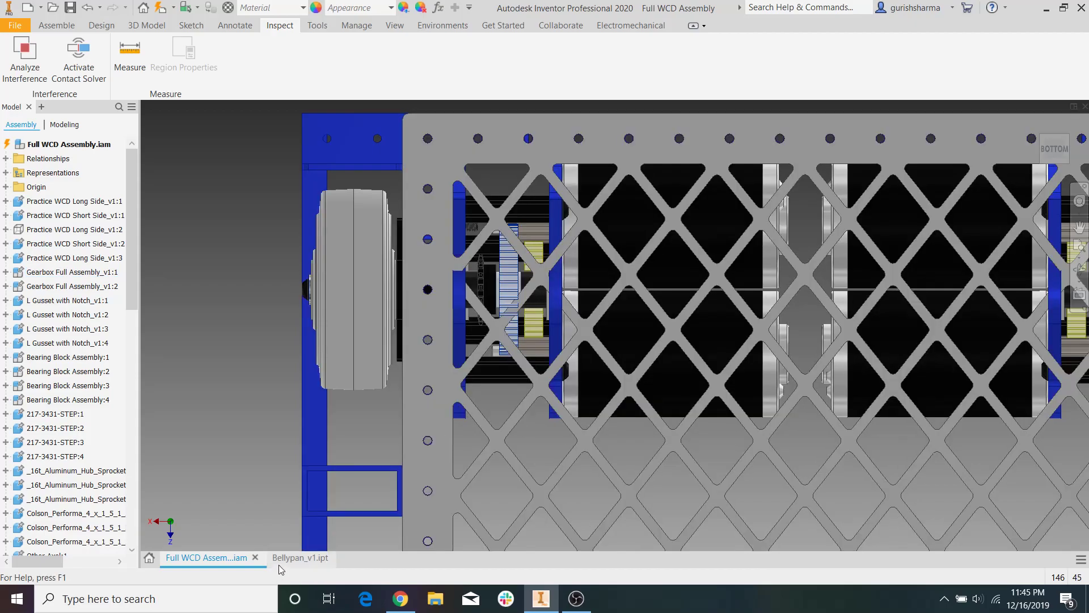
Switch to the Bellypan_v1 part and start a new 2D sketch on the pan's flat face.
{"action": "left_click", "coordinate": [278, 564]}
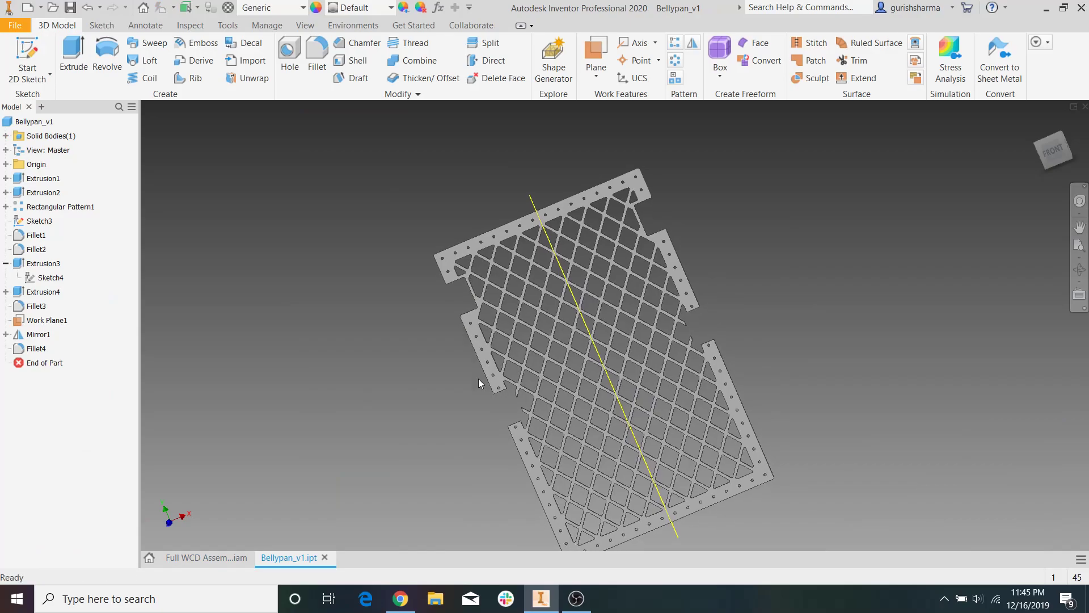
{"action": "mouse_move", "coordinate": [376, 437]}
{"action": "middle_mouse_down", "text": "shift"}
{"action": "mouse_move", "coordinate": [426, 365]}
{"action": "mouse_move", "coordinate": [715, 381]}
{"action": "mouse_move", "coordinate": [709, 406]}
{"action": "middle_mouse_up", "text": "shift"}
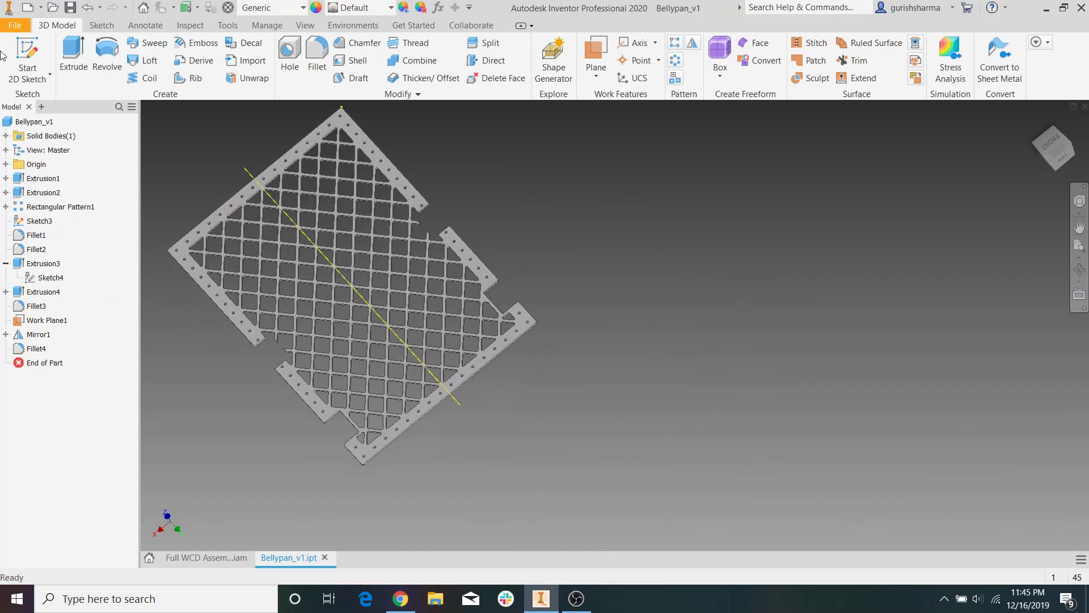
{"action": "left_click", "coordinate": [29, 53]}
{"action": "scroll", "coordinate": [272, 179], "scroll_direction": "up", "scroll_amount": 3}
{"action": "left_click", "coordinate": [279, 182]}
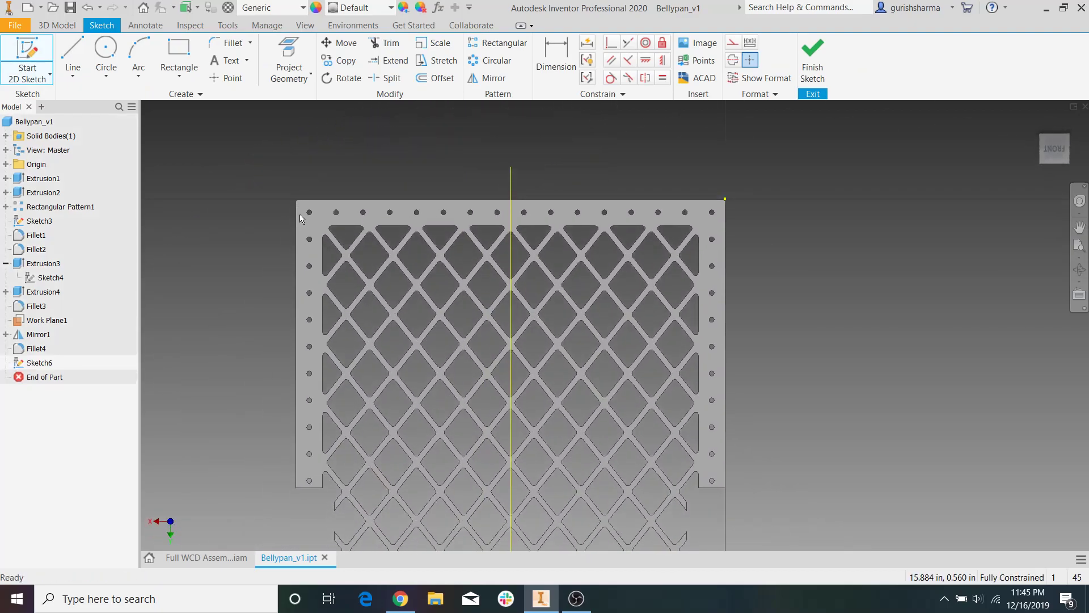
Project the pan's two outer edges and the adjacent inner pocket edges at the gearbox corner into the sketch.
{"action": "scroll", "coordinate": [299, 213], "scroll_direction": "up", "scroll_amount": 3}
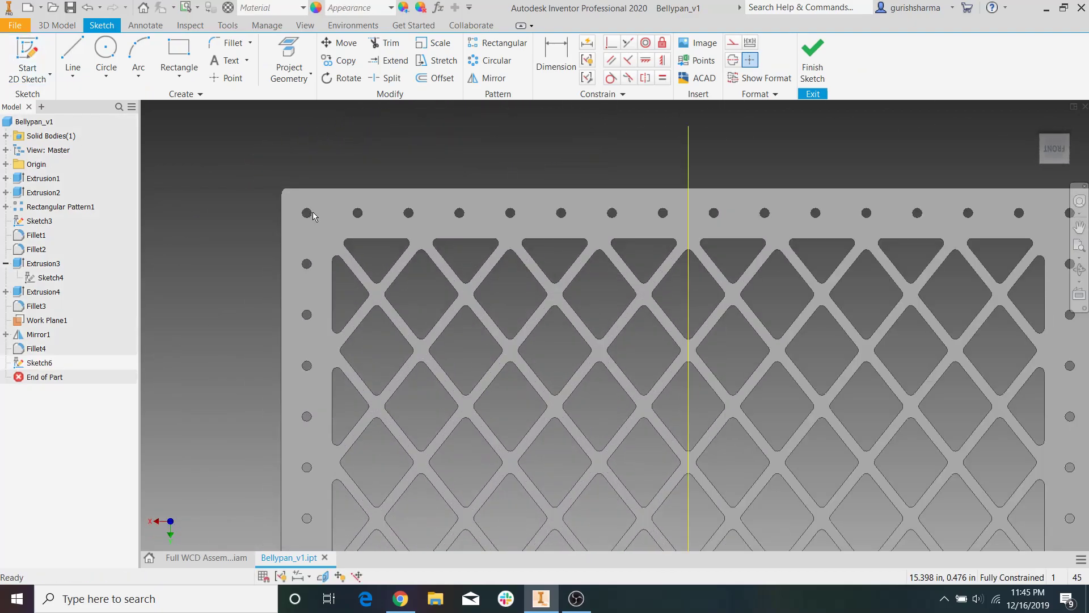
{"action": "left_click", "coordinate": [303, 47]}
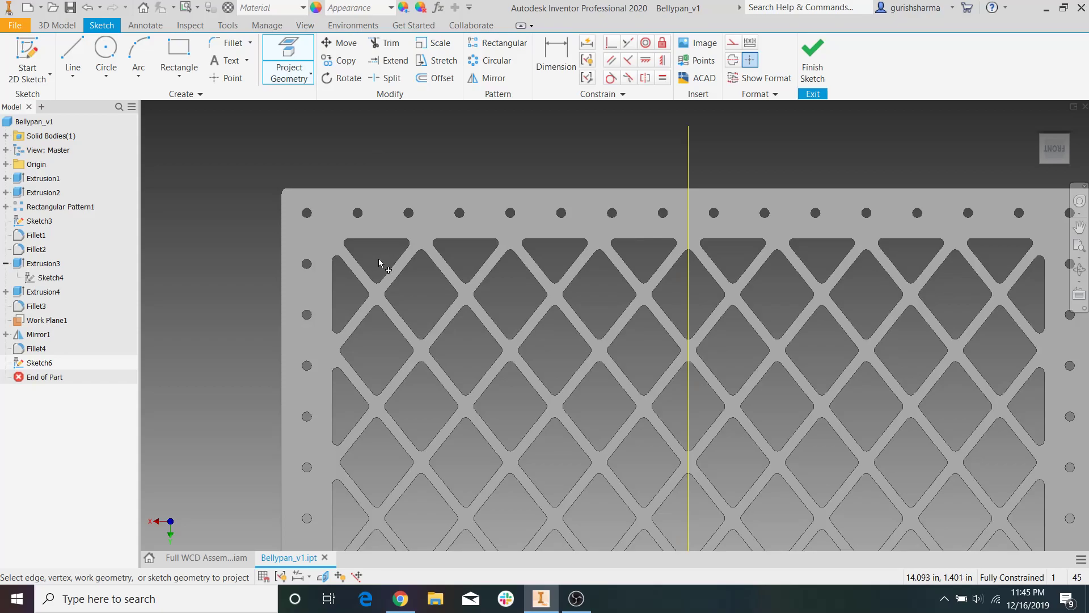
{"action": "left_click", "coordinate": [372, 239]}
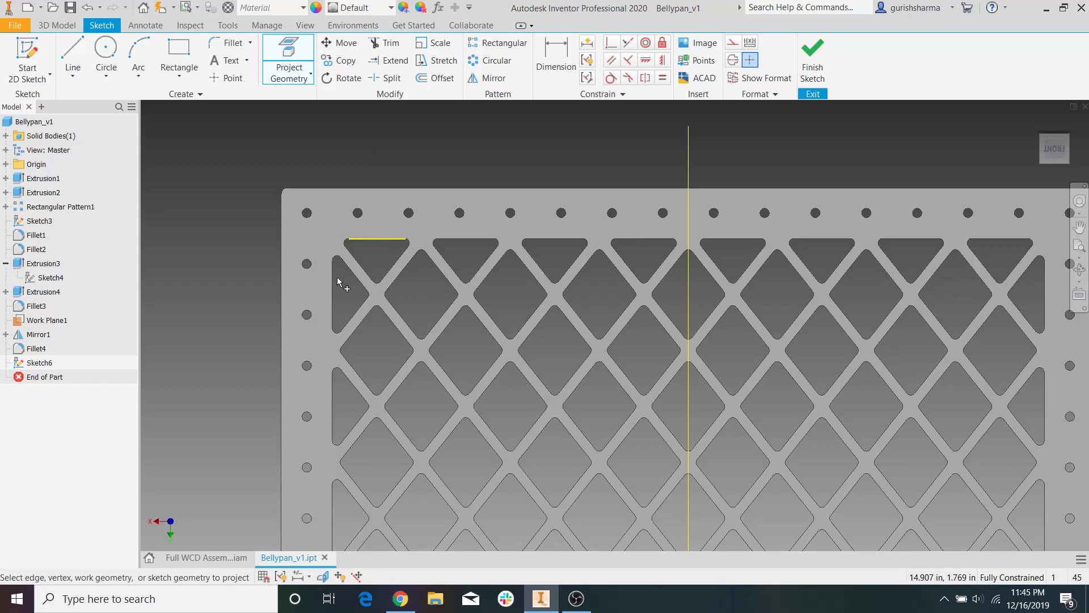
{"action": "left_click", "coordinate": [334, 265]}
{"action": "left_click", "coordinate": [334, 187]}
{"action": "left_click", "coordinate": [282, 252]}
{"action": "key", "text": "Escape"}
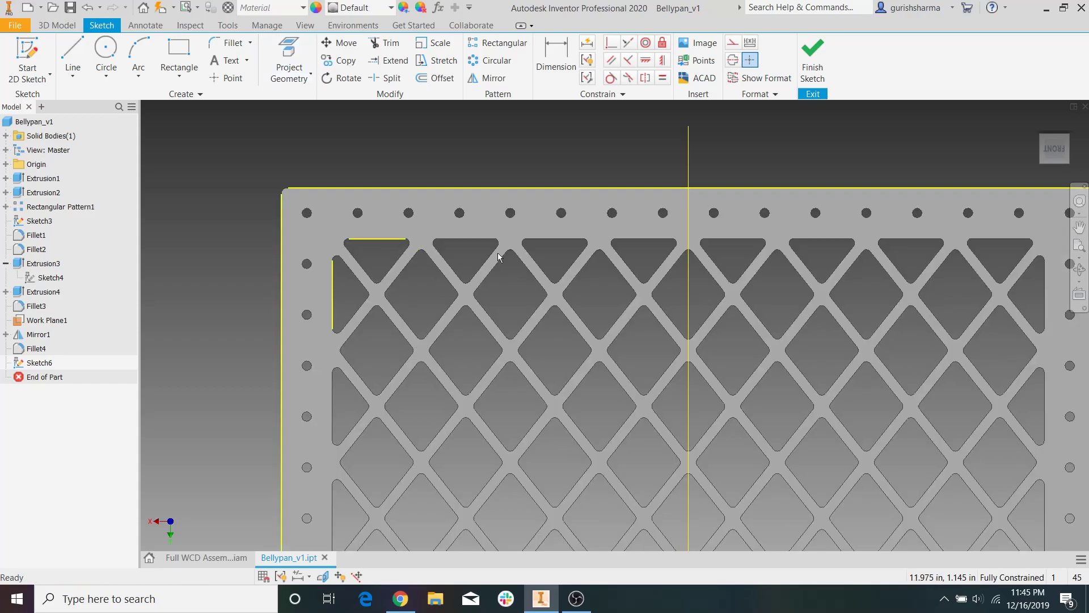
Sketch a rectangle about 2.85 in wide from the inner border corner across the lattice where the gearbox sits.
{"action": "left_click", "coordinate": [189, 52]}
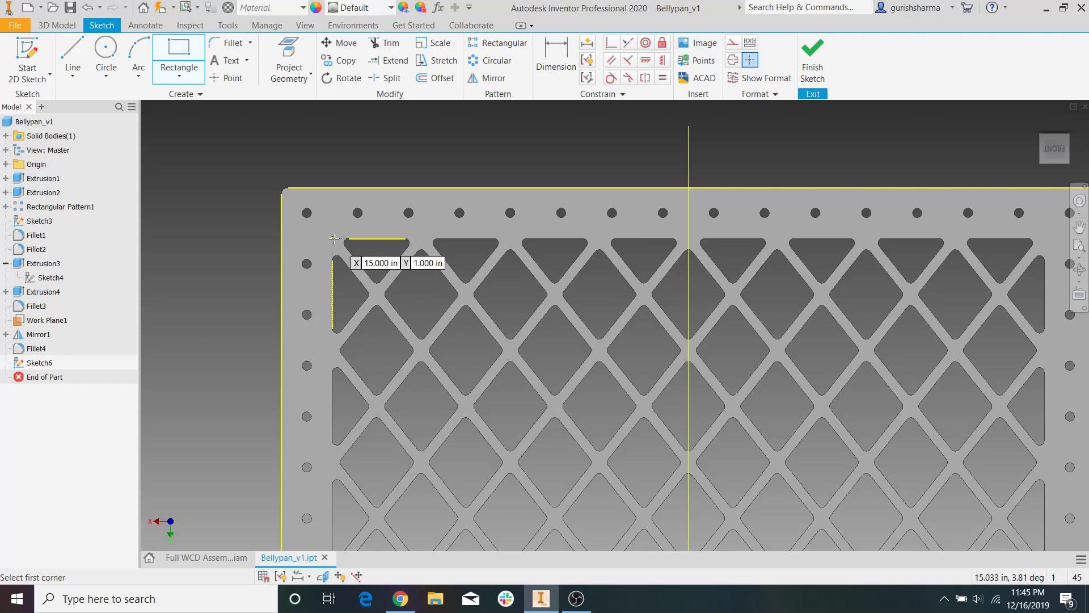
{"action": "left_click", "coordinate": [333, 239]}
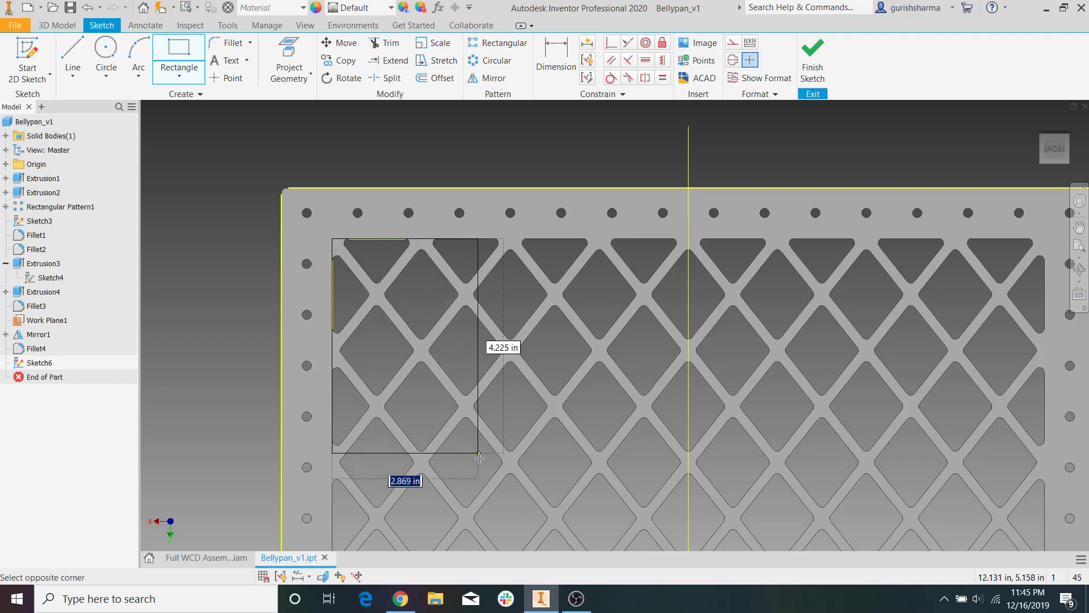
{"action": "left_click", "coordinate": [477, 467]}
{"action": "key", "text": "Escape"}
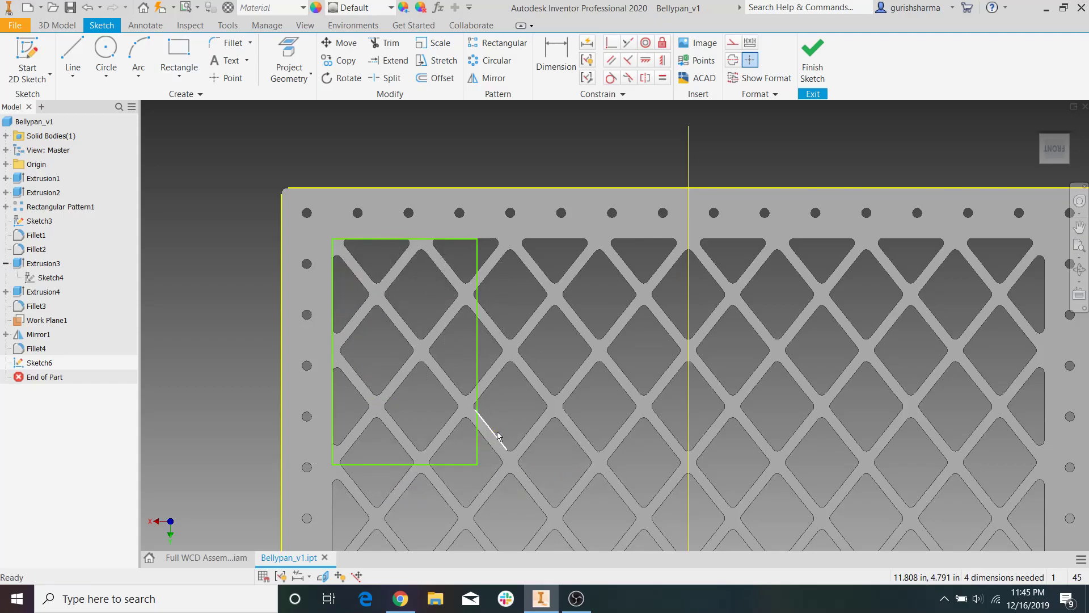
In the Full WCD Assembly, measure the distance from the gearbox's motor-side plate face to the long side rail's face.
{"action": "left_click", "coordinate": [207, 557]}
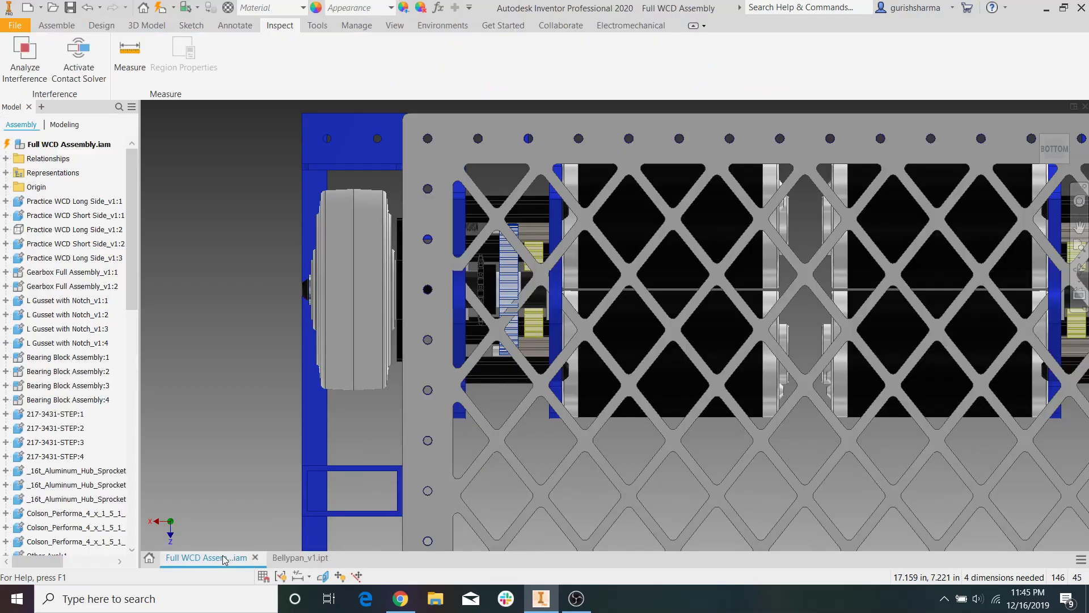
{"action": "middle_click_drag", "start_coordinate": [576, 295], "coordinate": [562, 283], "text": "shift"}
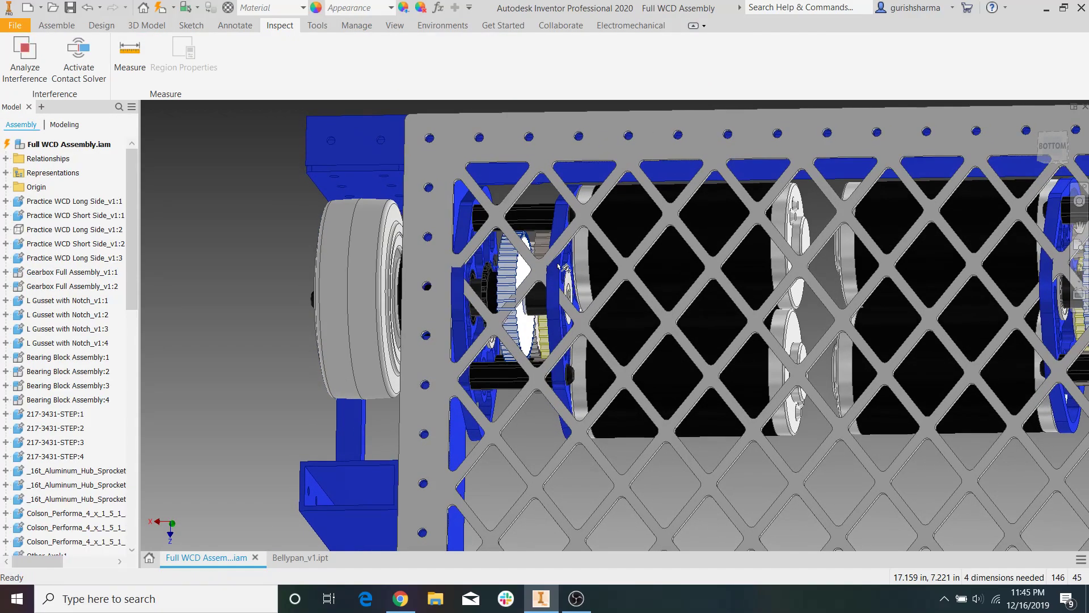
{"action": "left_click", "coordinate": [130, 52]}
{"action": "scroll", "coordinate": [563, 216], "scroll_direction": "up", "scroll_amount": 5}
{"action": "scroll", "coordinate": [584, 237], "scroll_direction": "up", "scroll_amount": 3}
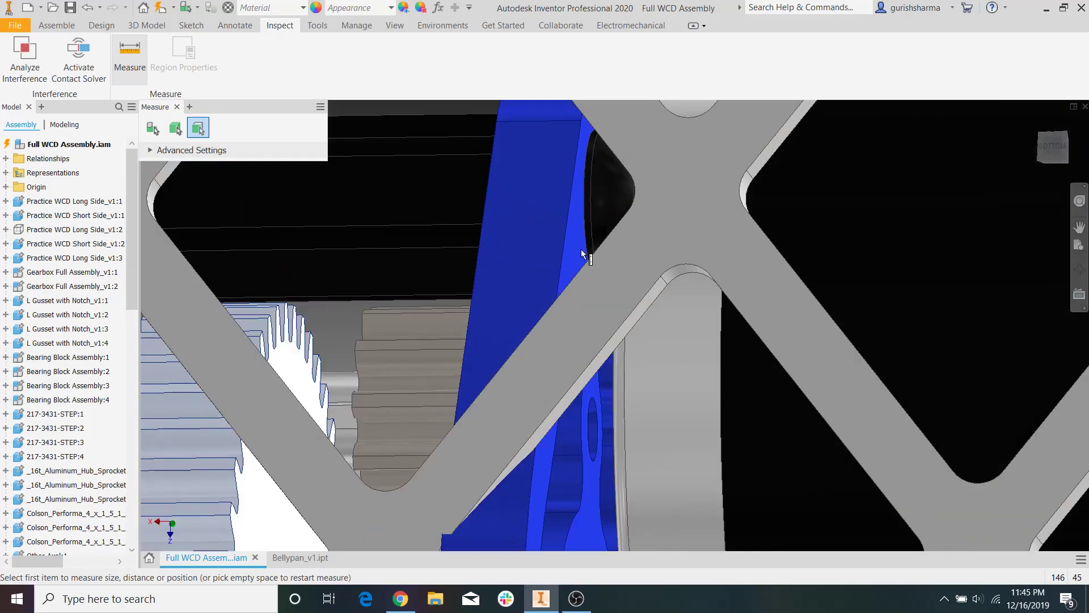
{"action": "left_click", "coordinate": [661, 220]}
{"action": "scroll", "coordinate": [661, 220], "scroll_direction": "down", "scroll_amount": 5}
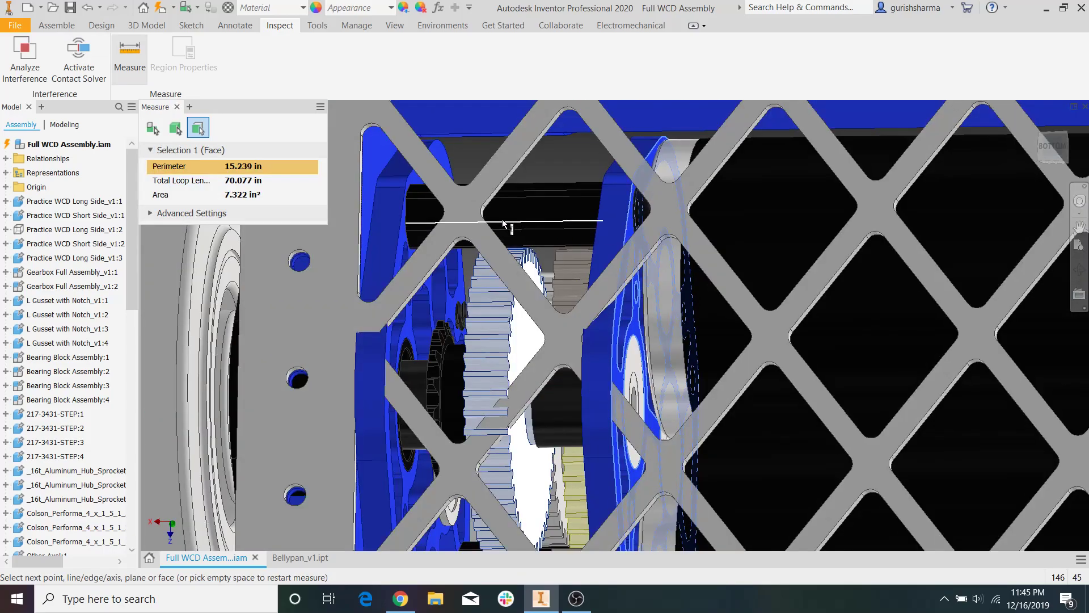
{"action": "middle_click_drag", "start_coordinate": [359, 167], "coordinate": [402, 189], "text": "shift"}
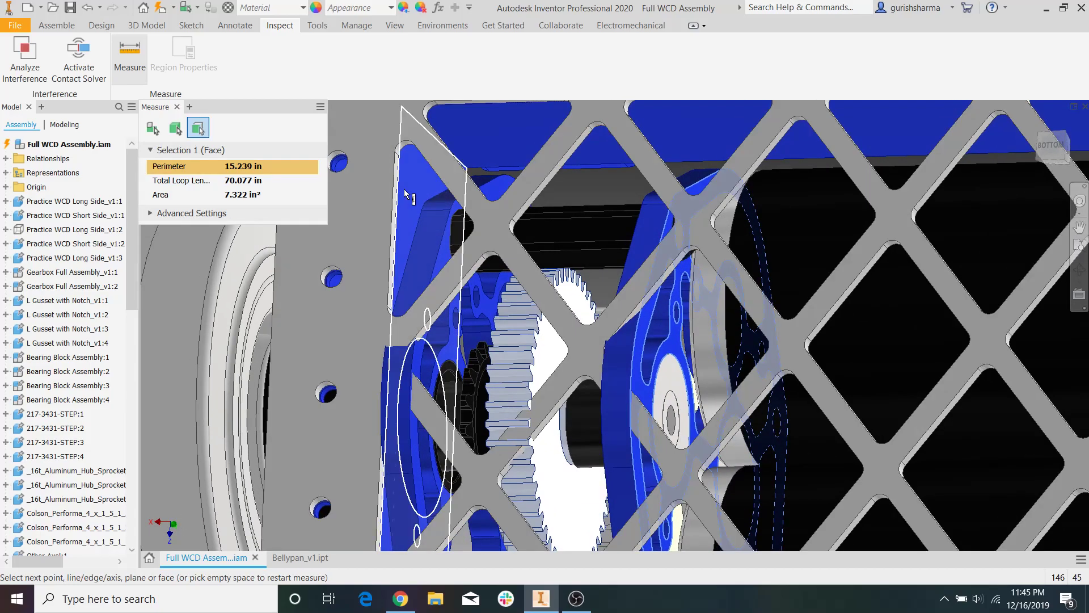
{"action": "left_click", "coordinate": [412, 193]}
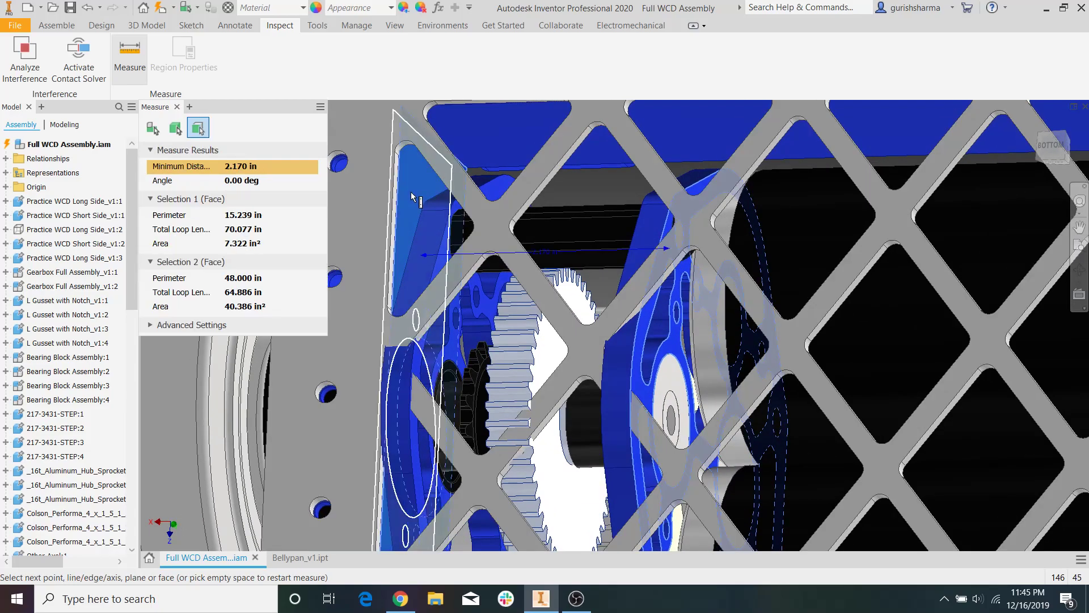
{"action": "left_click", "coordinate": [178, 108]}
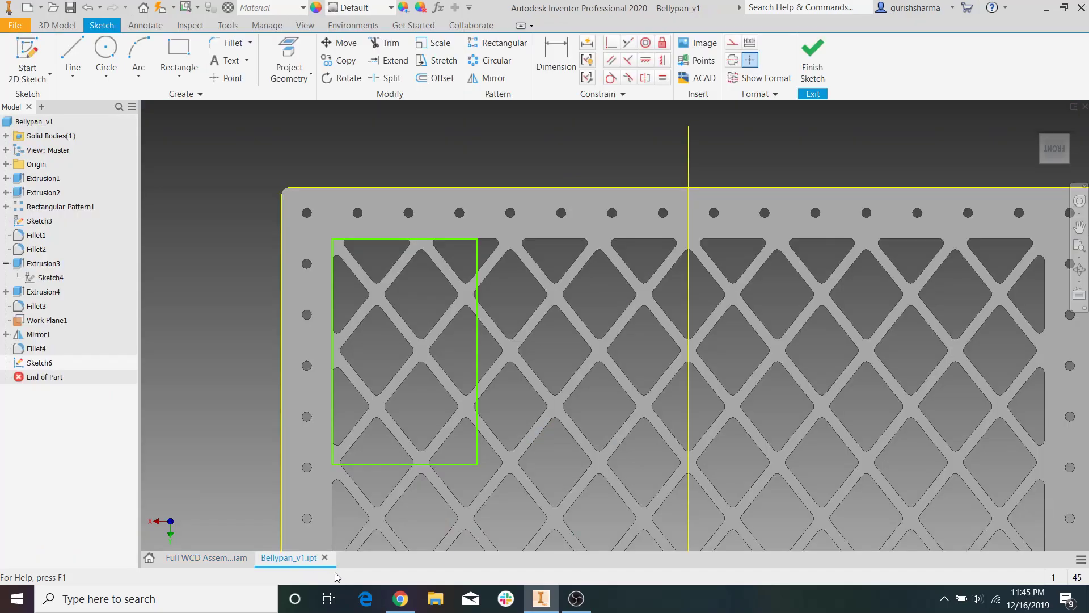
Return to the Bellypan_v1 sketch and dimension the rectangle's width at 2.5 in.
{"action": "left_click", "coordinate": [301, 558]}
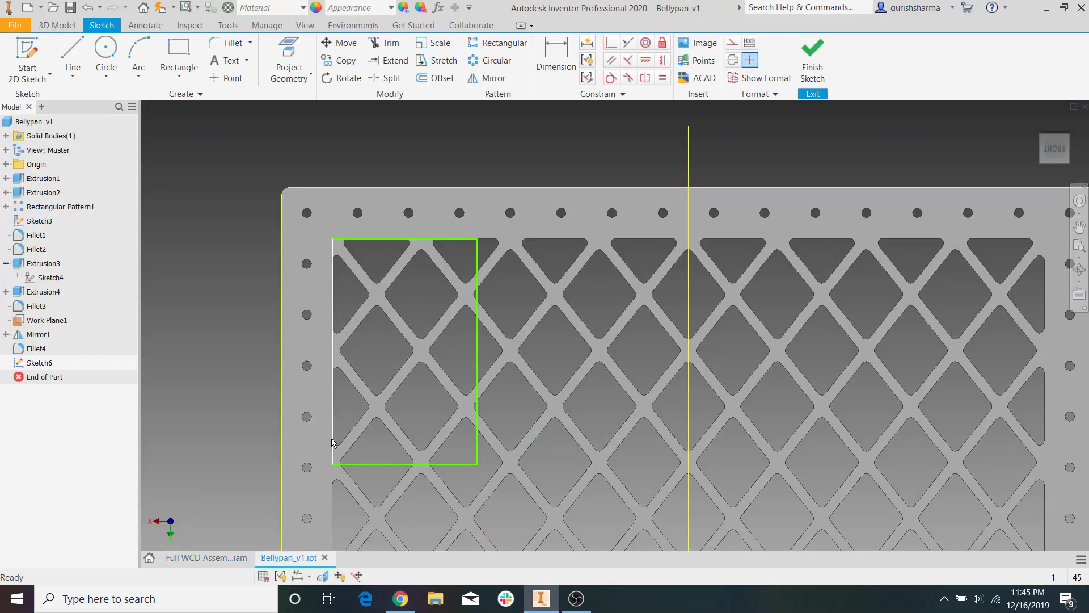
{"action": "key", "text": "d"}
{"action": "left_click", "coordinate": [477, 341]}
{"action": "left_click", "coordinate": [333, 366]}
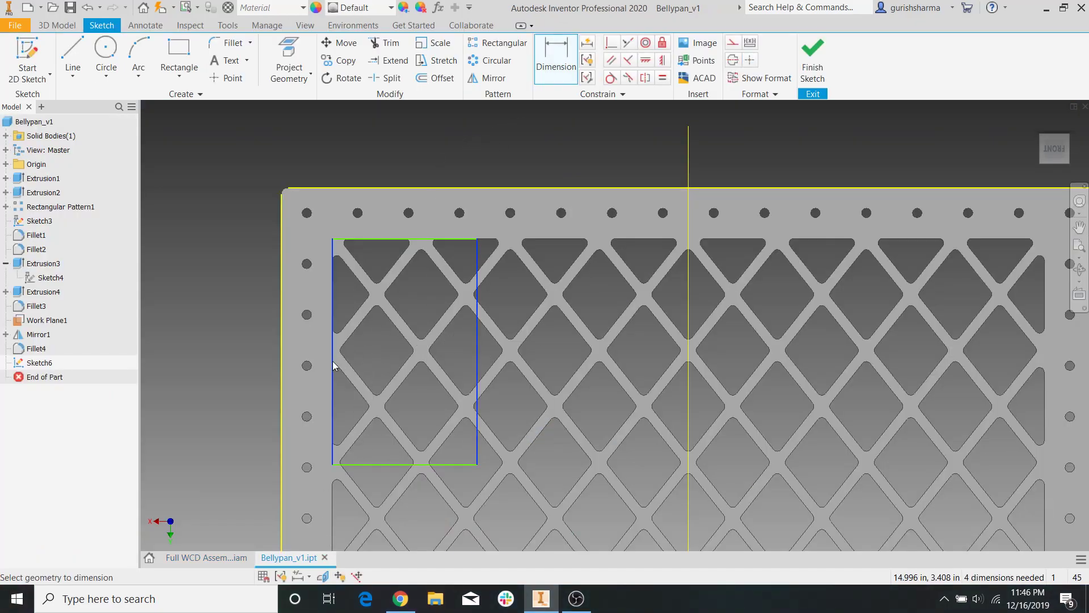
{"action": "left_click", "coordinate": [399, 211]}
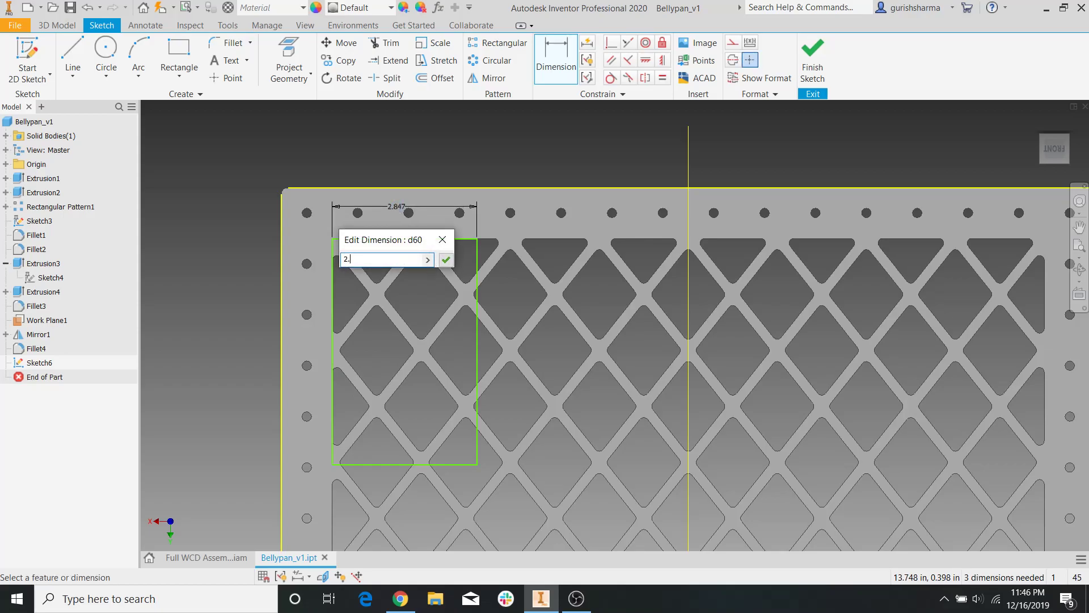
{"action": "key", "text": "Return"}
{"action": "key", "text": "Escape"}
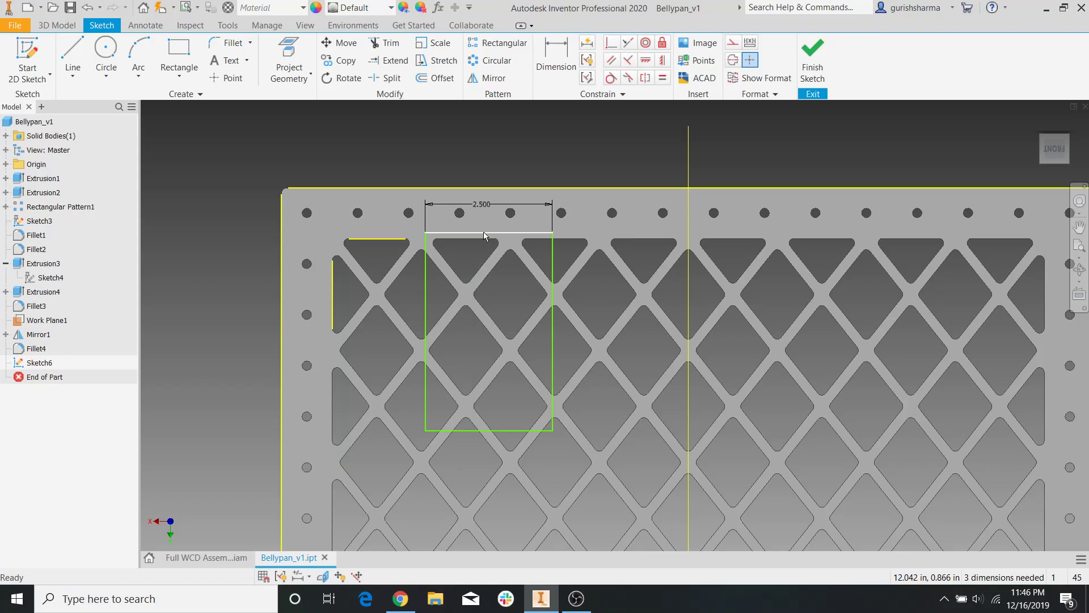
Make two rectangle edges coincident with the projected inner pocket edges at the corner, and stretch the free short edge to about 4.02 in height.
{"action": "mouse_move", "coordinate": [425, 233]}
{"action": "left_mouse_down"}
{"action": "mouse_move", "coordinate": [627, 192]}
{"action": "mouse_move", "coordinate": [357, 235]}
{"action": "mouse_move", "coordinate": [462, 203]}
{"action": "mouse_move", "coordinate": [393, 259]}
{"action": "mouse_move", "coordinate": [417, 239]}
{"action": "left_mouse_up"}
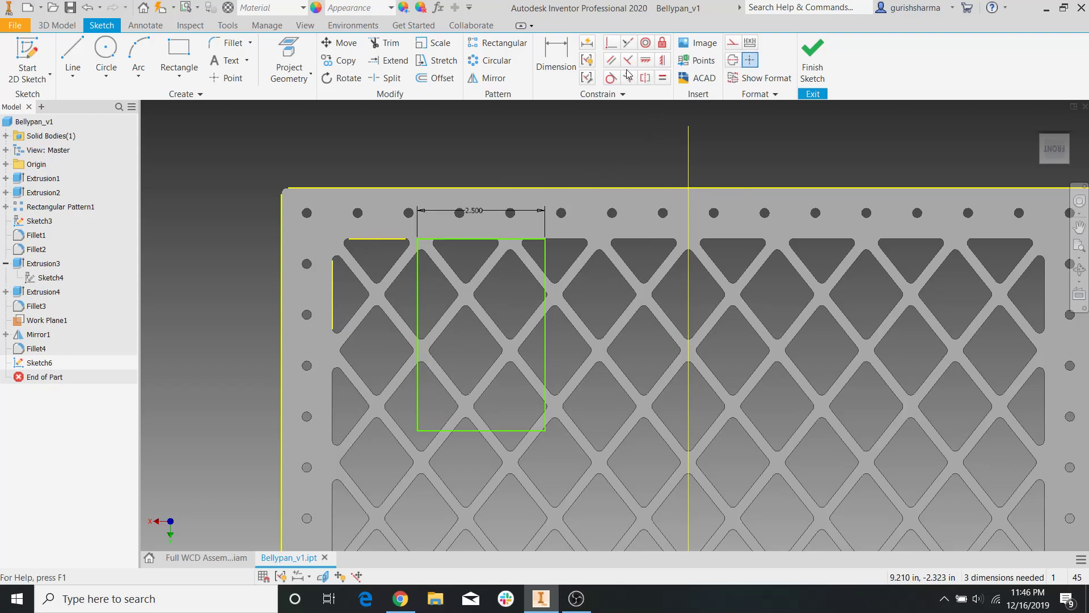
{"action": "left_click", "coordinate": [613, 45]}
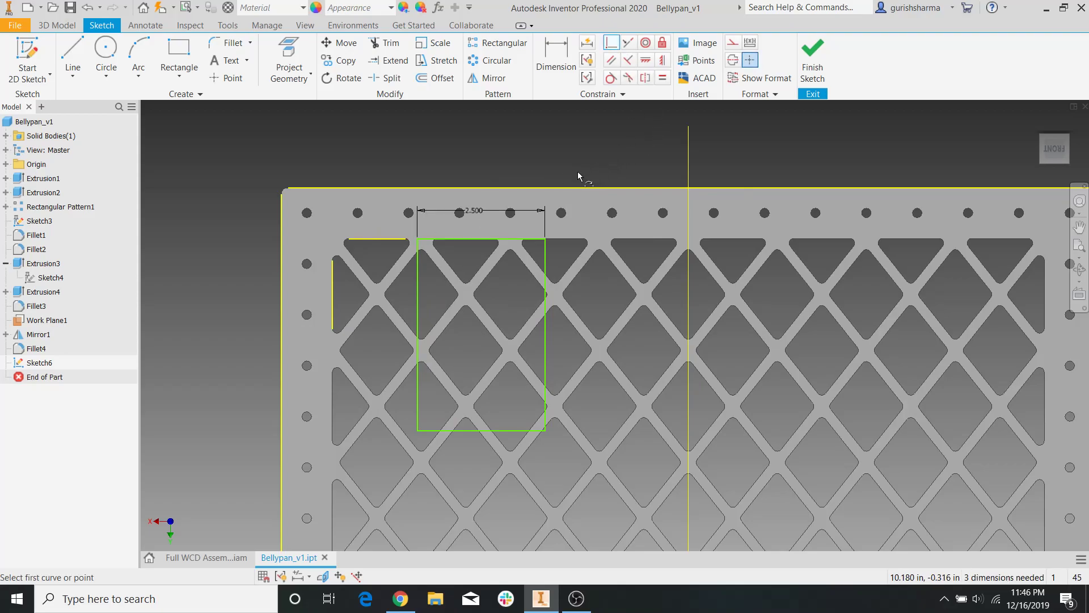
{"action": "left_click", "coordinate": [378, 240]}
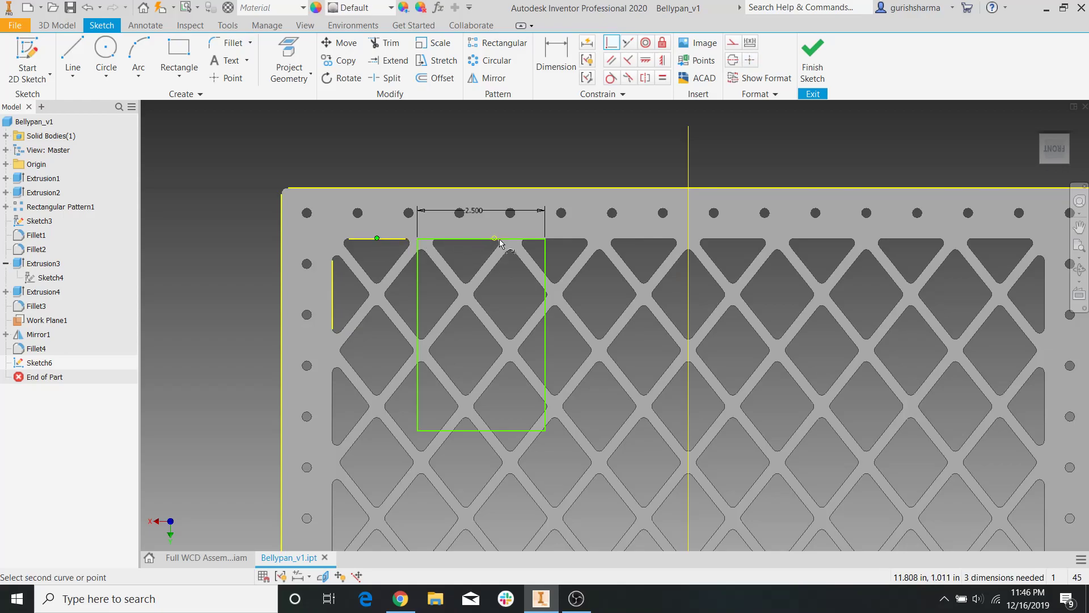
{"action": "left_click", "coordinate": [533, 238]}
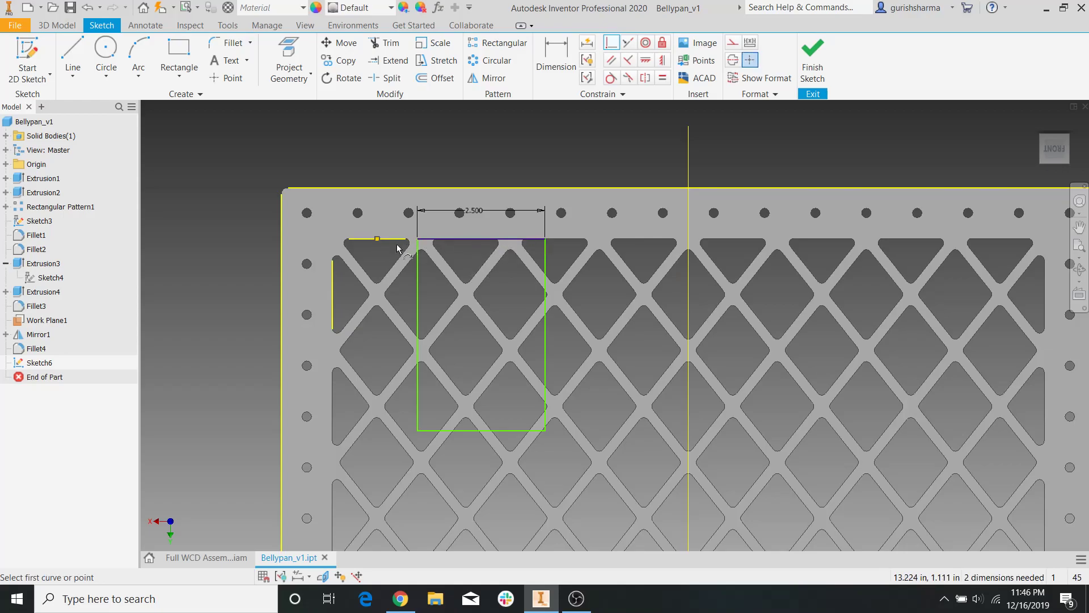
{"action": "left_click", "coordinate": [397, 334]}
{"action": "left_click", "coordinate": [333, 324]}
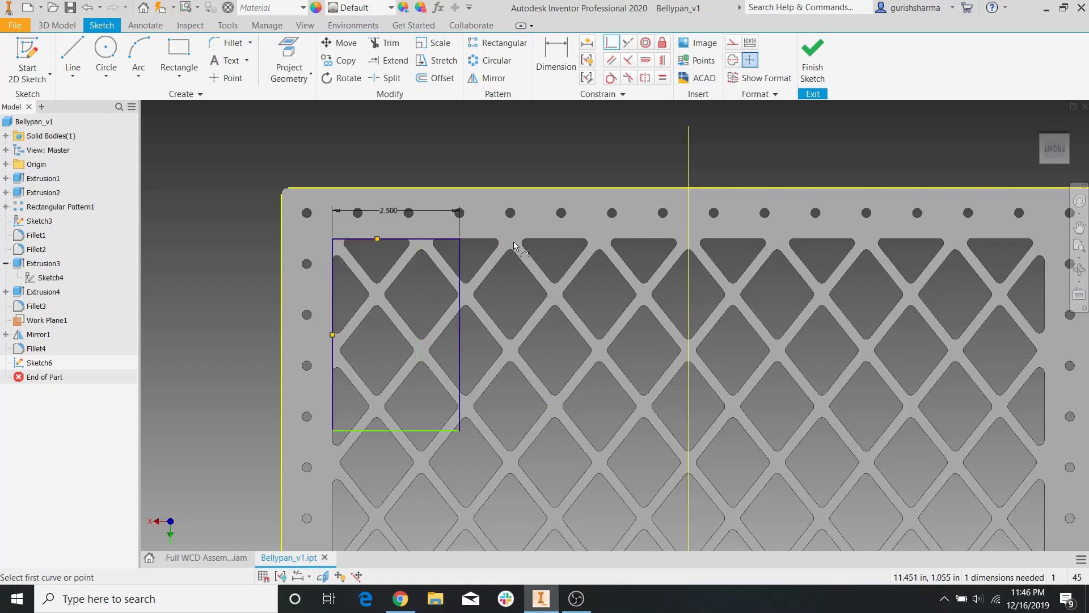
{"action": "key", "text": "Escape"}
{"action": "mouse_move", "coordinate": [422, 431]}
{"action": "left_mouse_down"}
{"action": "mouse_move", "coordinate": [433, 402]}
{"action": "mouse_move", "coordinate": [422, 442]}
{"action": "left_mouse_up"}
In the Full WCD Assembly, measure the distance from the pan's inner pocket edge to the far corner of the gearbox plate.
{"action": "left_click", "coordinate": [206, 557]}
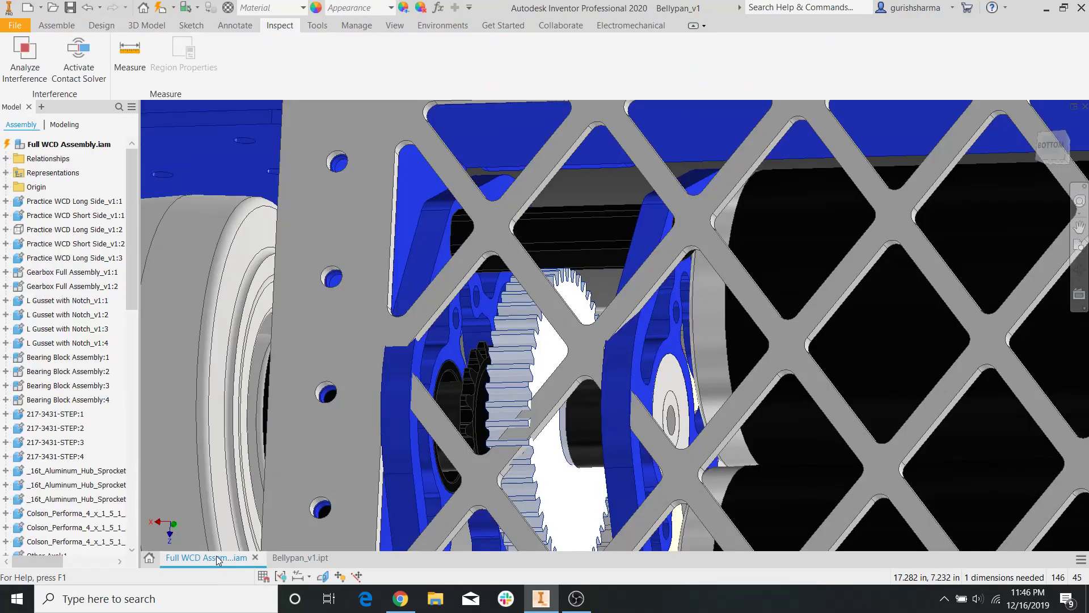
{"action": "scroll", "coordinate": [570, 241], "scroll_direction": "down", "scroll_amount": 3}
{"action": "left_click", "coordinate": [1048, 146]}
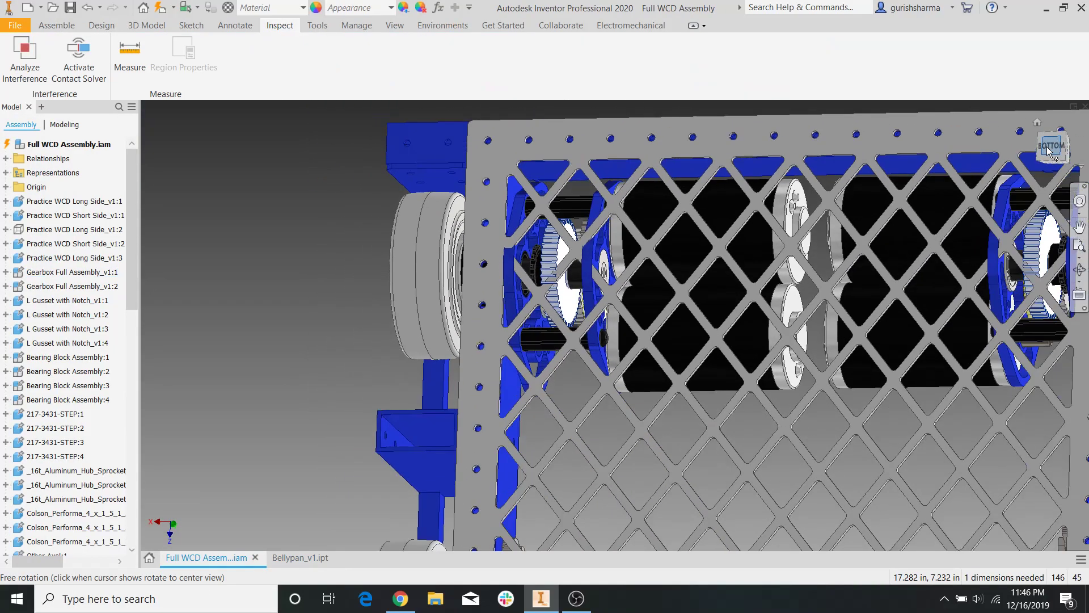
{"action": "scroll", "coordinate": [542, 165], "scroll_direction": "up", "scroll_amount": 5}
{"action": "key", "text": "m"}
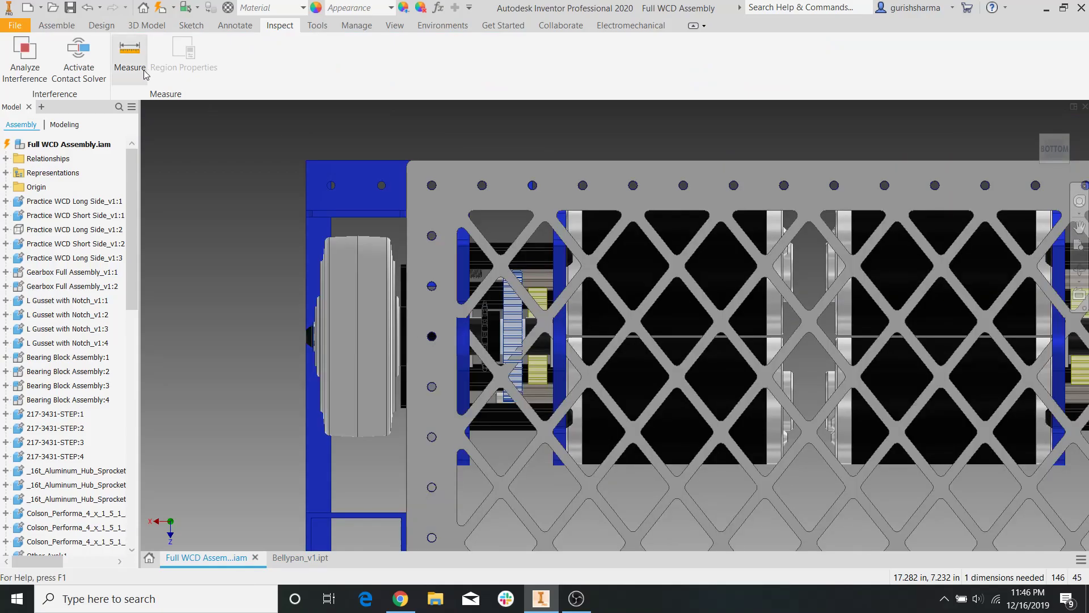
{"action": "left_click", "coordinate": [495, 211]}
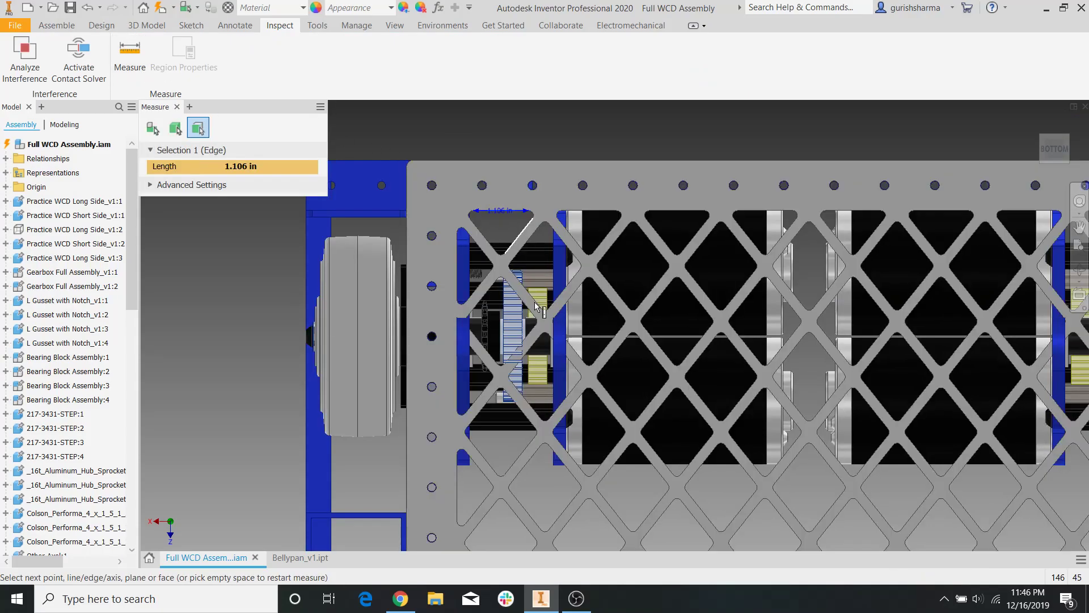
{"action": "left_click", "coordinate": [470, 460]}
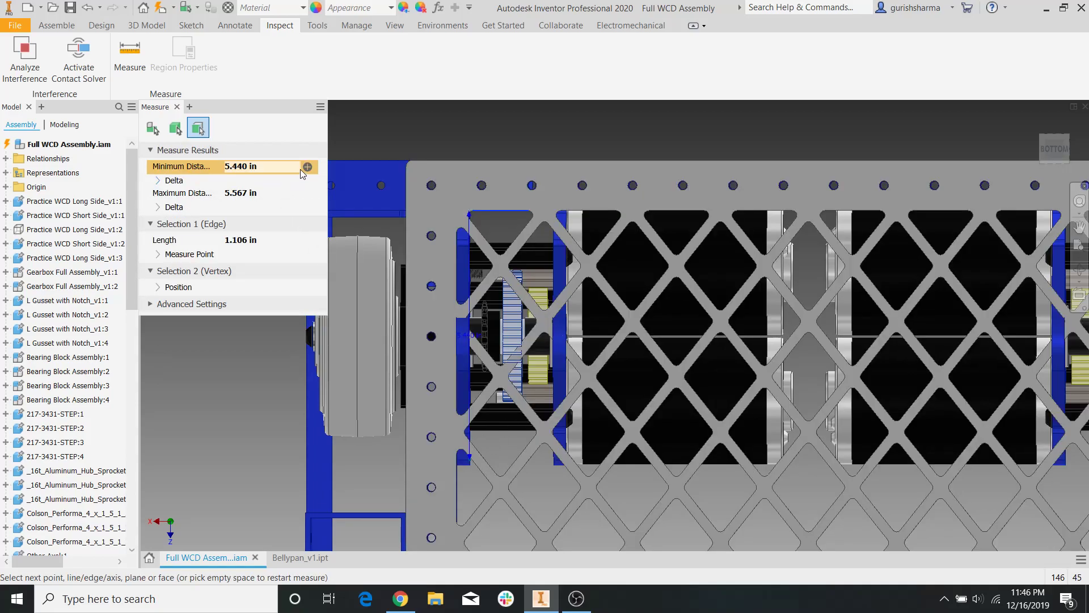
{"action": "key", "text": "Escape"}
Return to the Bellypan_v1 sketch and dimension the rectangle's height between its two short edges.
{"action": "left_click", "coordinate": [294, 559]}
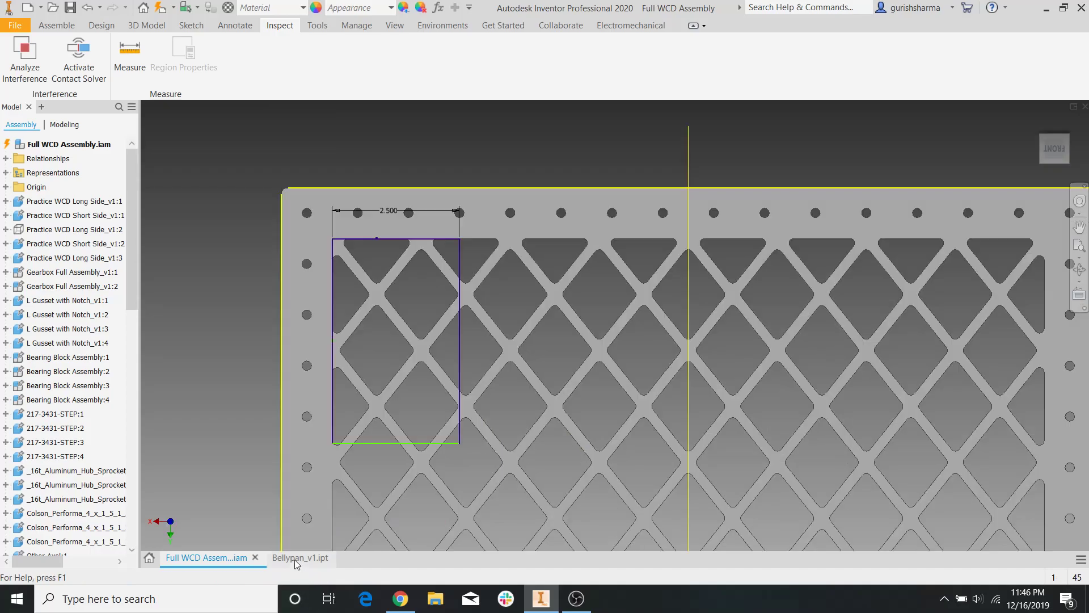
{"action": "middle_click_drag", "start_coordinate": [499, 421], "coordinate": [497, 400]}
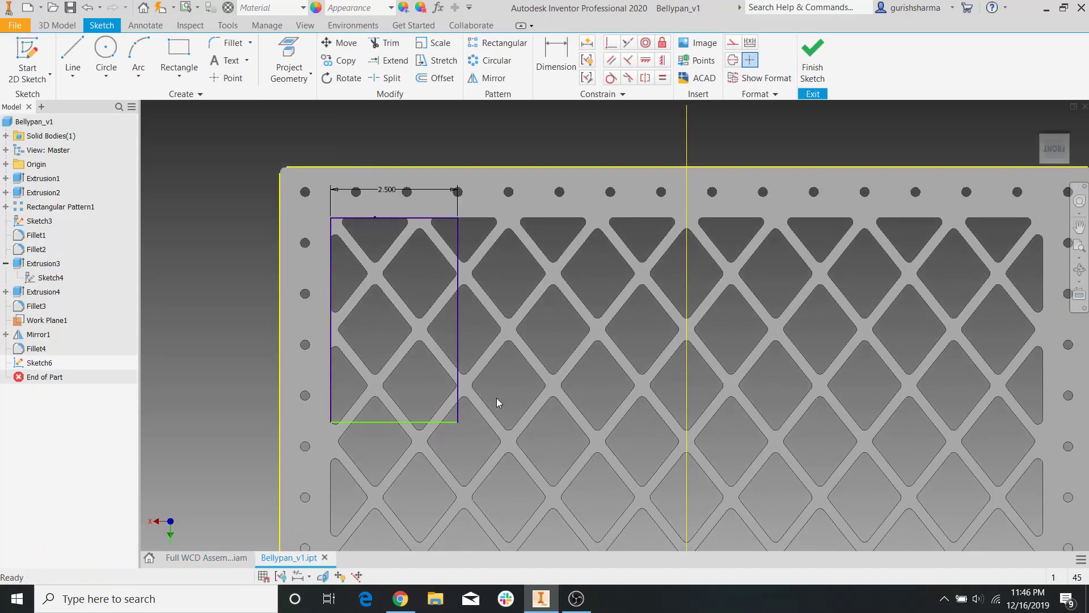
{"action": "key", "text": "d"}
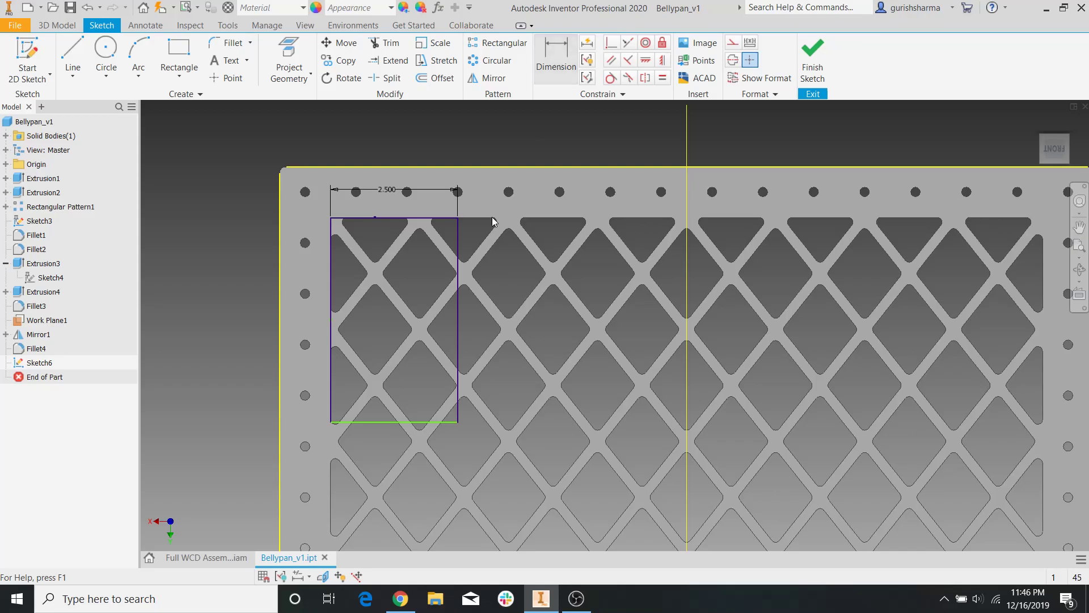
{"action": "key", "text": "Escape"}
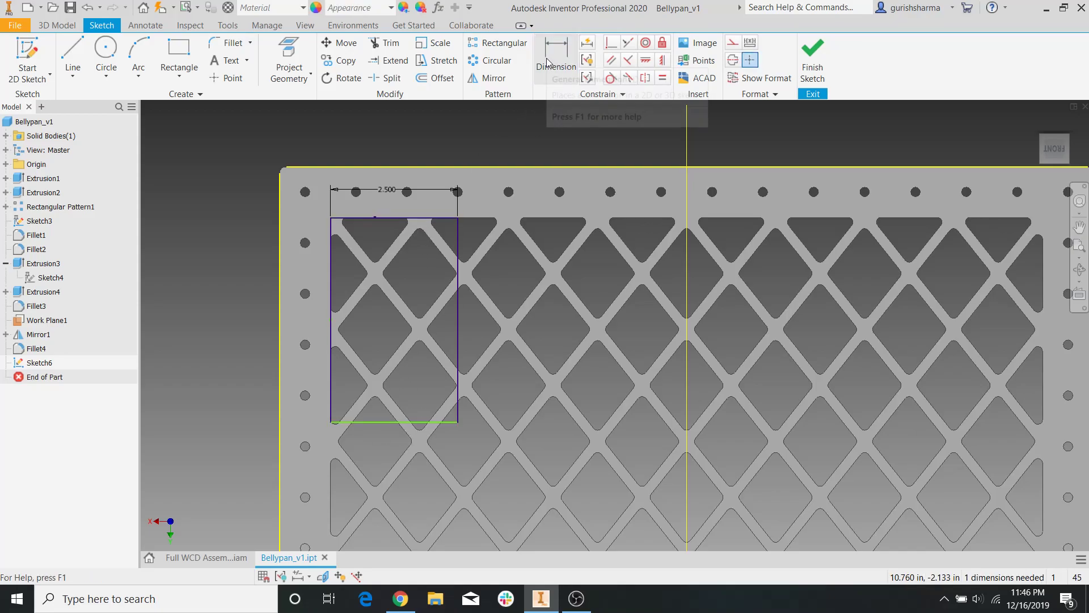
{"action": "left_click", "coordinate": [548, 63]}
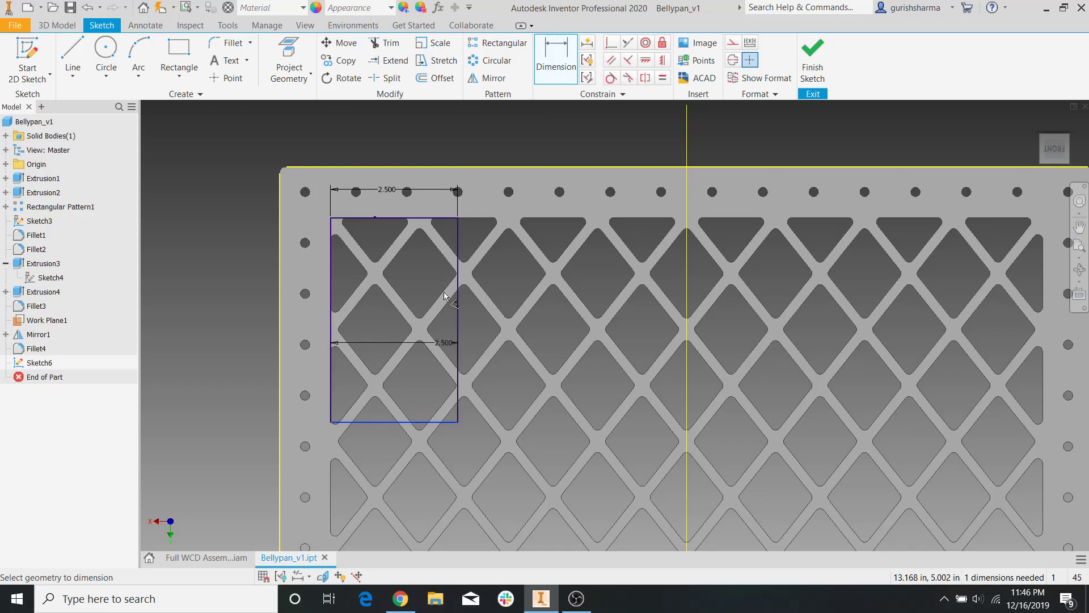
{"action": "left_click", "coordinate": [457, 320]}
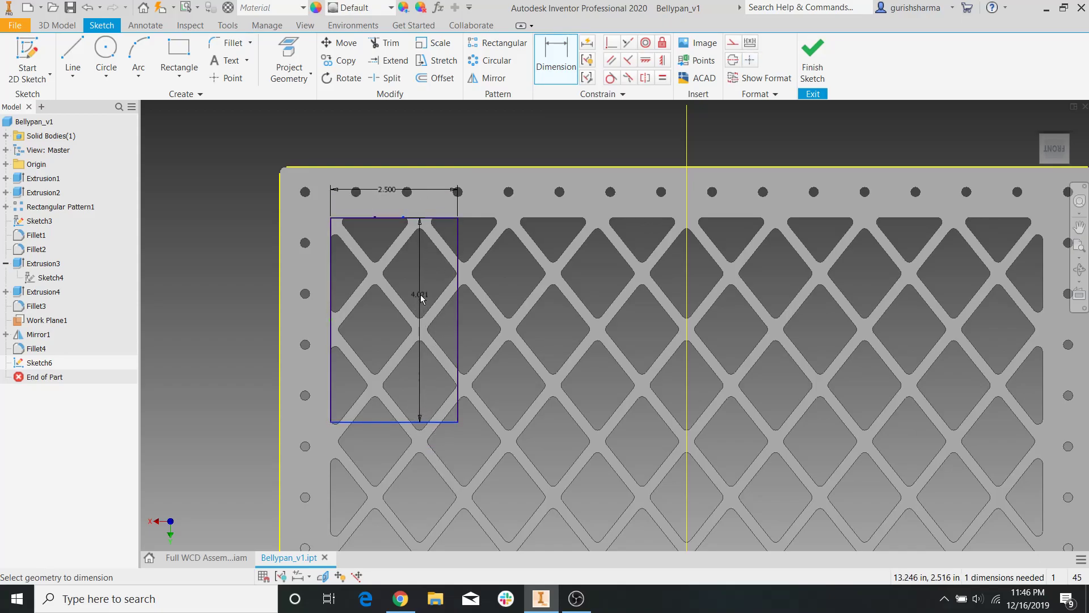
{"action": "left_click", "coordinate": [418, 295]}
{"action": "left_click", "coordinate": [469, 348]}
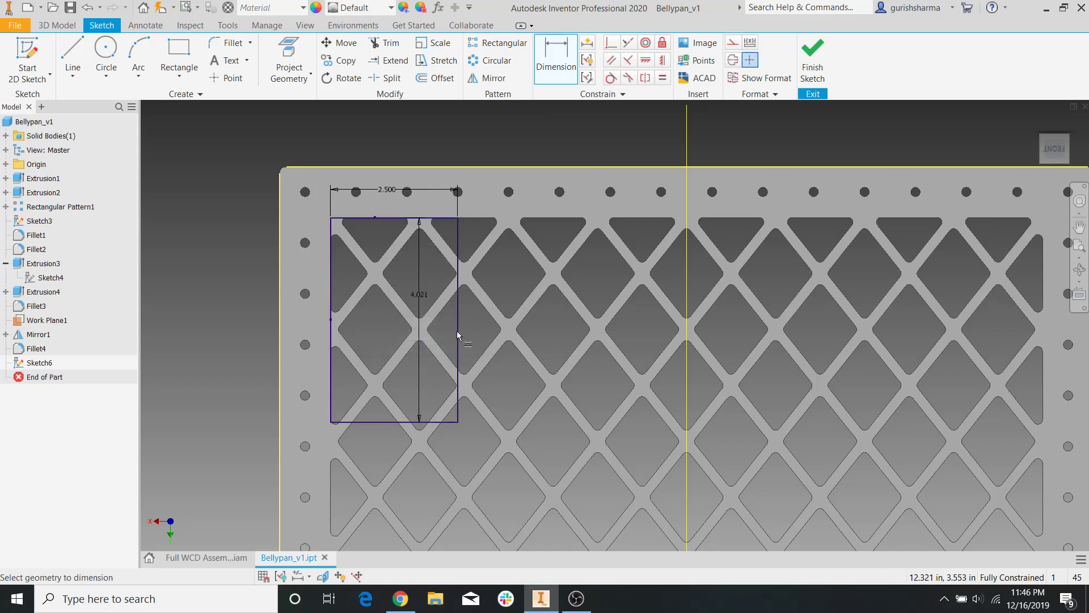
{"action": "key", "text": "Escape"}
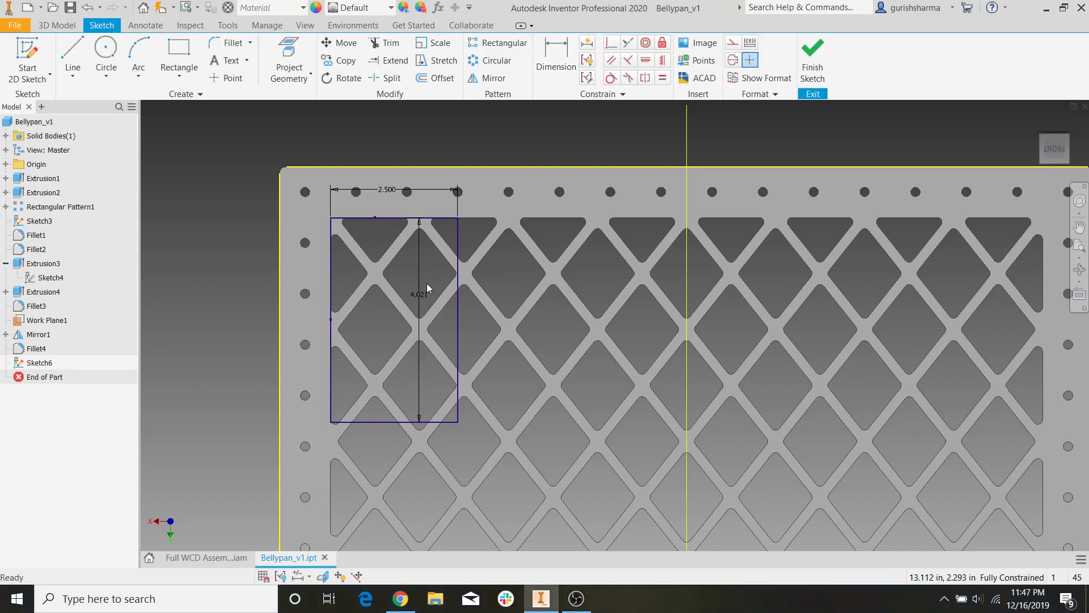
Convert the rectangle's height dimension to a driven dimension.
{"action": "right_click", "coordinate": [420, 295]}
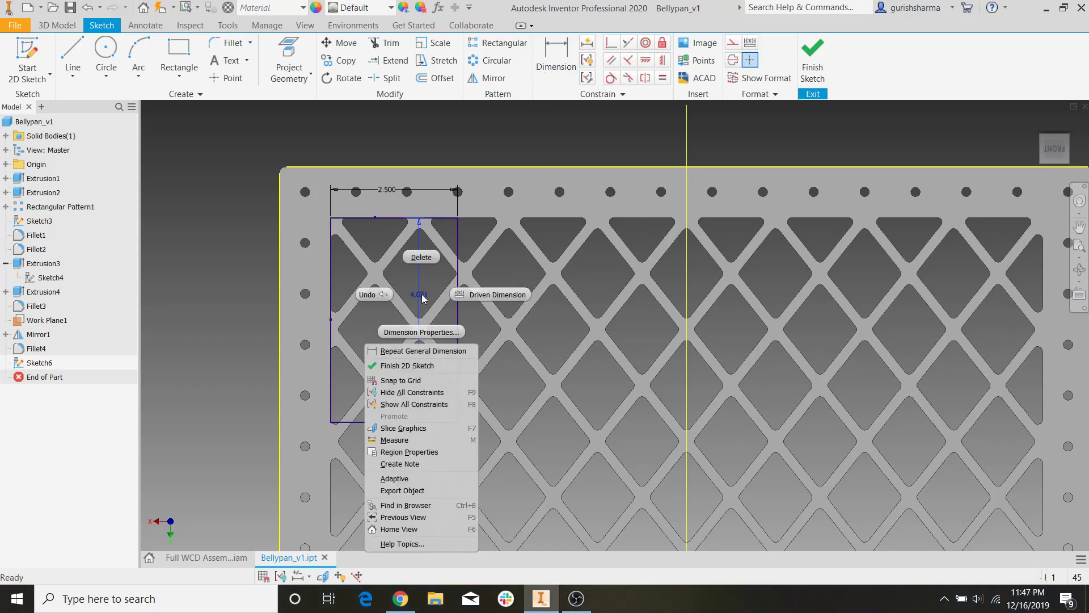
{"action": "left_click", "coordinate": [471, 294]}
{"action": "left_click", "coordinate": [511, 272]}
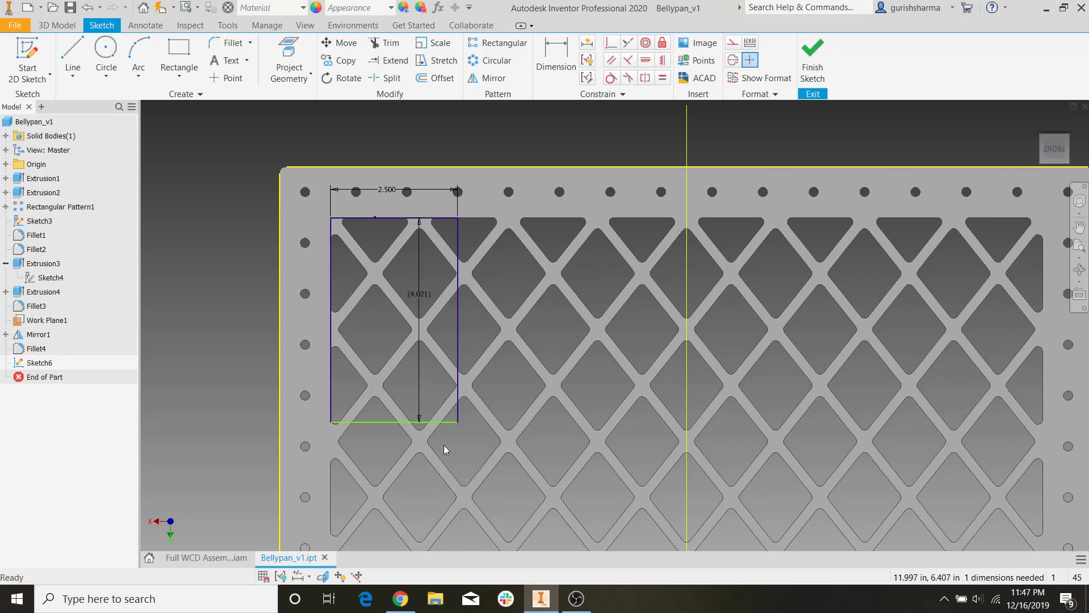
Stretch the rectangle's free short edge to a farther row of lattice junctions, giving a height of about 5.5 in.
{"action": "left_click_drag", "start_coordinate": [451, 426], "coordinate": [457, 489]}
{"action": "left_click", "coordinate": [471, 458]}
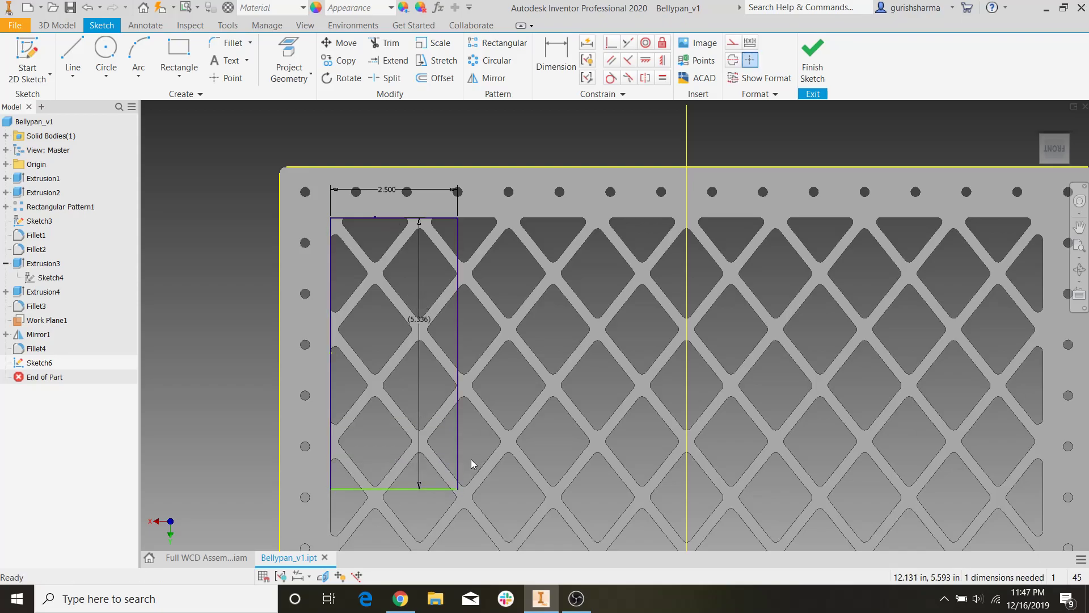
{"action": "left_click", "coordinate": [191, 561]}
{"action": "left_click", "coordinate": [298, 561]}
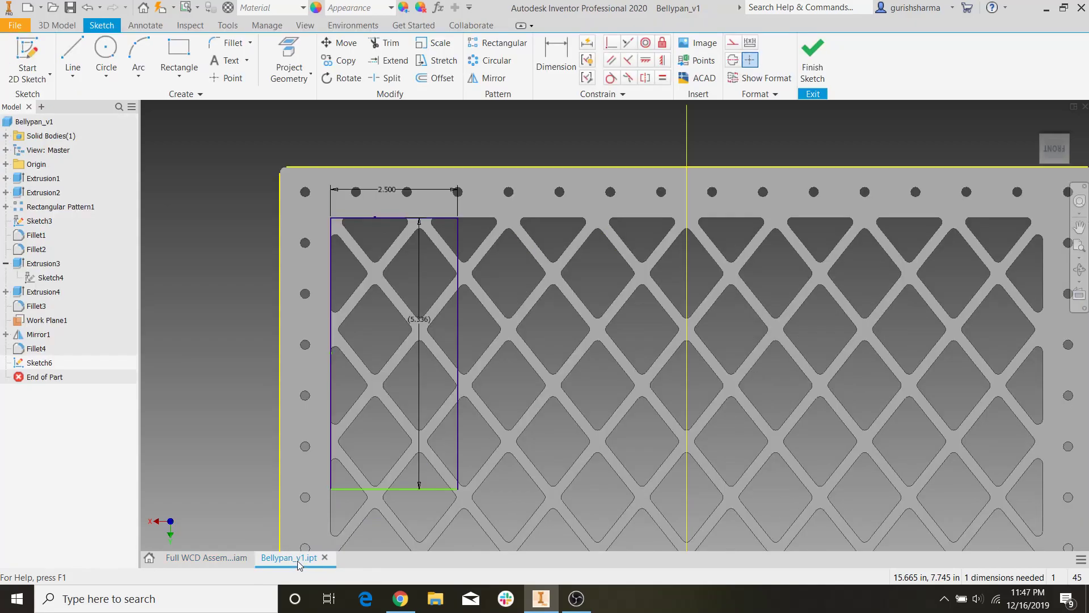
{"action": "middle_click_drag", "start_coordinate": [450, 454], "coordinate": [456, 382]}
{"action": "left_click_drag", "start_coordinate": [449, 417], "coordinate": [450, 429]}
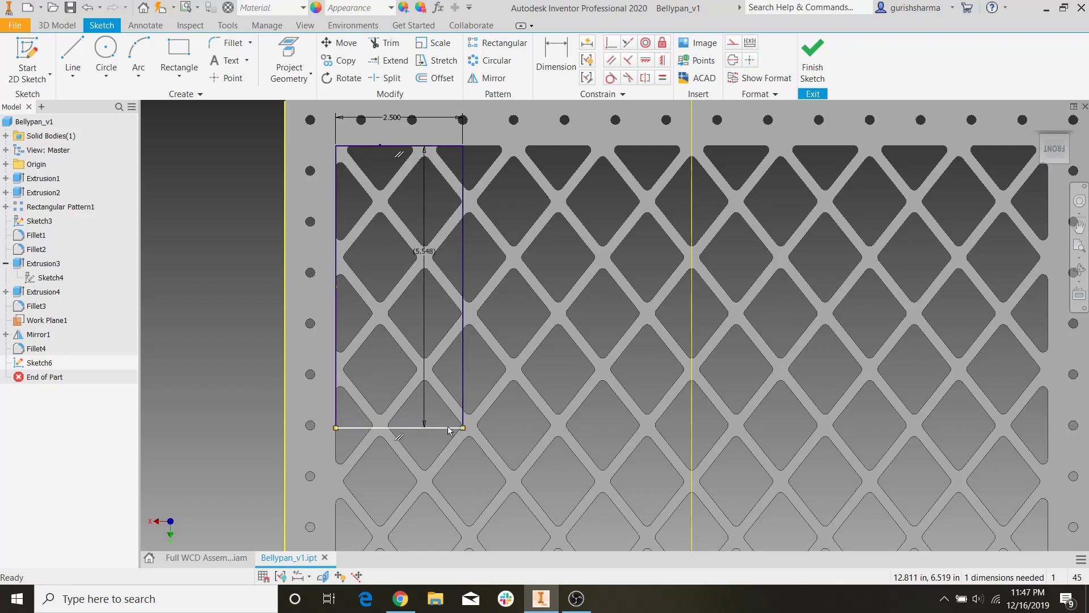
{"action": "scroll", "coordinate": [465, 296], "scroll_direction": "down", "scroll_amount": 5}
{"action": "scroll", "coordinate": [474, 317], "scroll_direction": "up", "scroll_amount": 4}
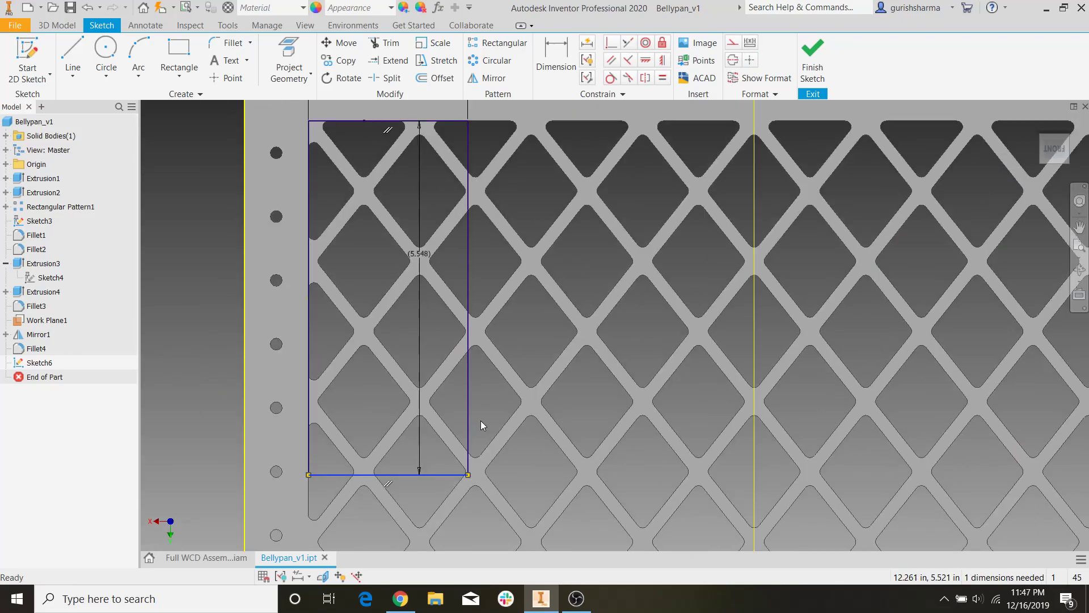
{"action": "scroll", "coordinate": [434, 486], "scroll_direction": "down", "scroll_amount": 2}
{"action": "left_click_drag", "start_coordinate": [377, 465], "coordinate": [378, 460]}
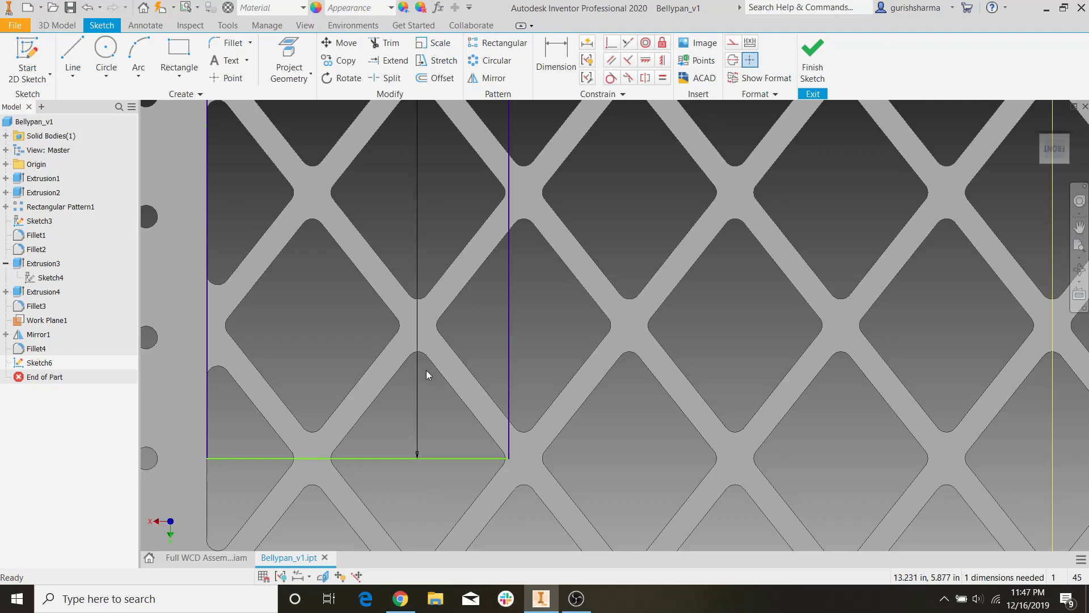
Examine how the rectangle's inner long edge and free short edge line up with the lattice junctions.
{"action": "scroll", "coordinate": [573, 322], "scroll_direction": "down", "scroll_amount": 4}
{"action": "scroll", "coordinate": [522, 343], "scroll_direction": "up", "scroll_amount": 4}
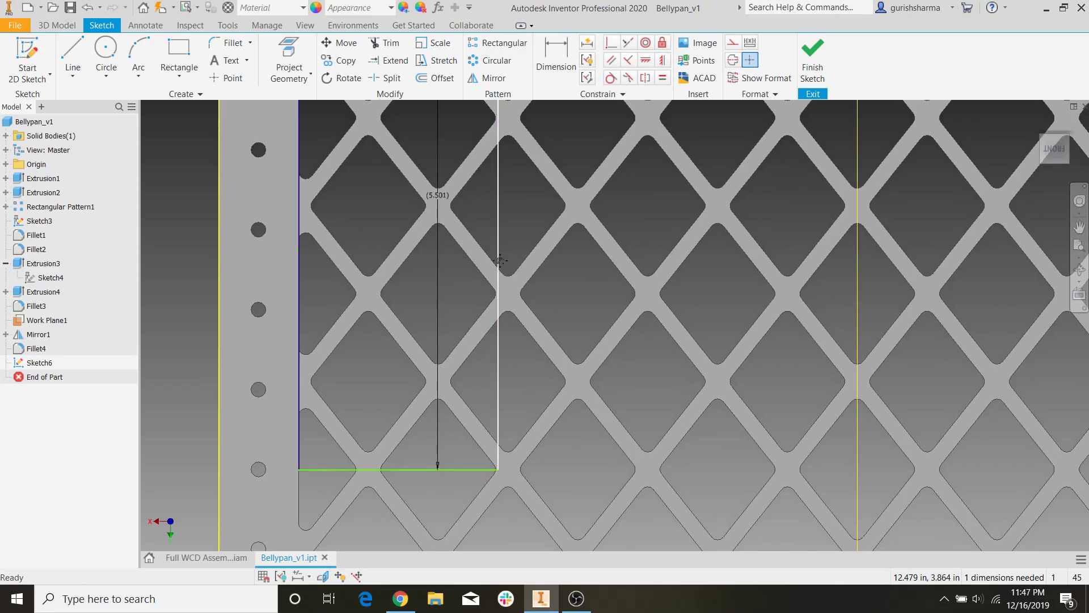
{"action": "scroll", "coordinate": [505, 293], "scroll_direction": "up", "scroll_amount": 5}
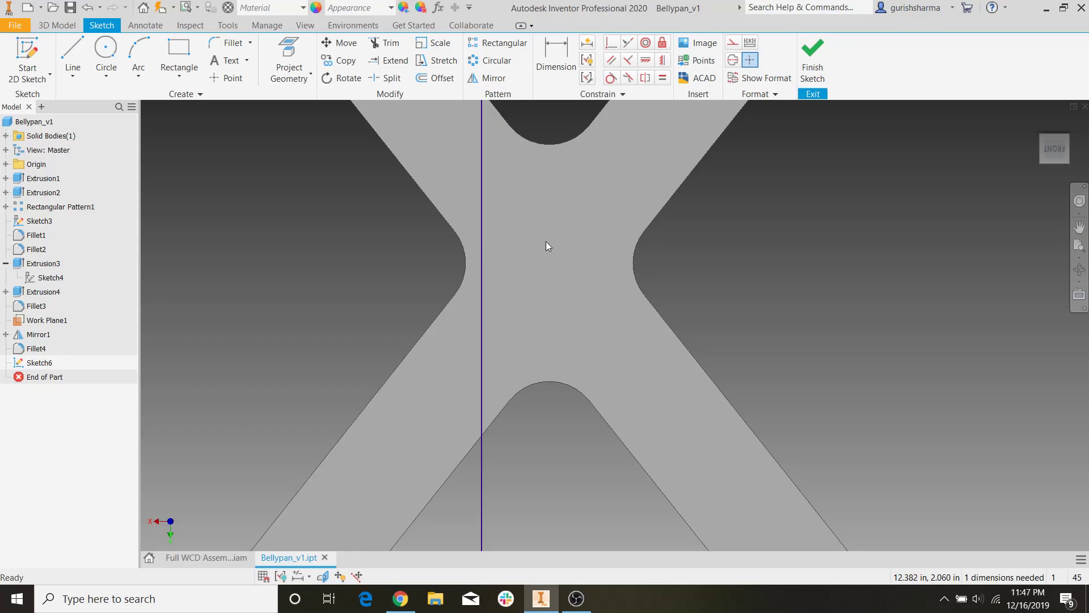
{"action": "scroll", "coordinate": [527, 228], "scroll_direction": "down", "scroll_amount": 2}
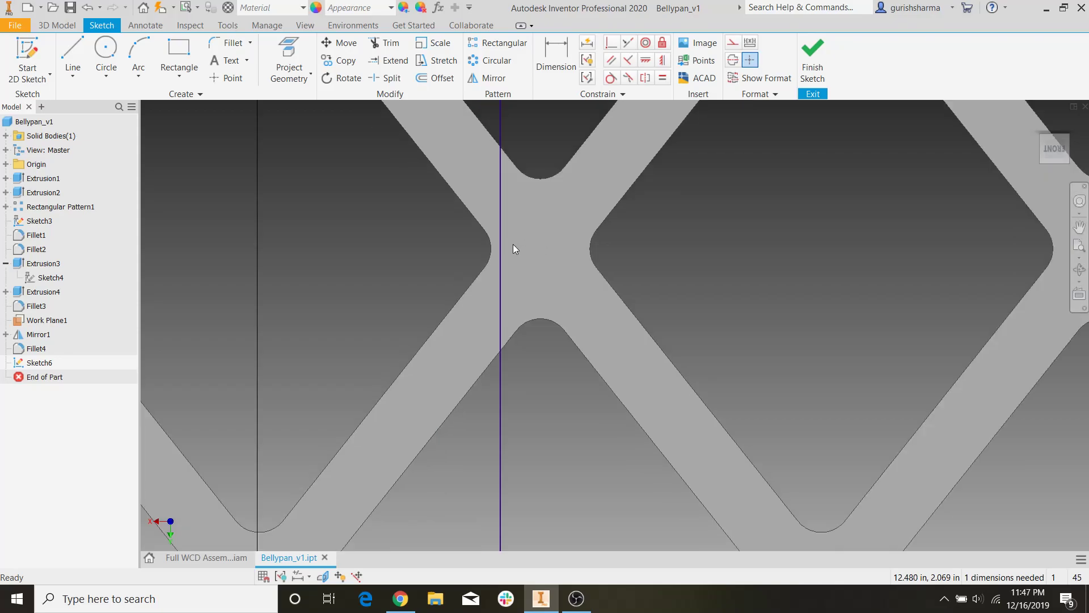
{"action": "scroll", "coordinate": [603, 326], "scroll_direction": "down", "scroll_amount": 3}
{"action": "middle_click_drag", "start_coordinate": [614, 408], "coordinate": [544, 163]}
{"action": "scroll", "coordinate": [575, 250], "scroll_direction": "down", "scroll_amount": 2}
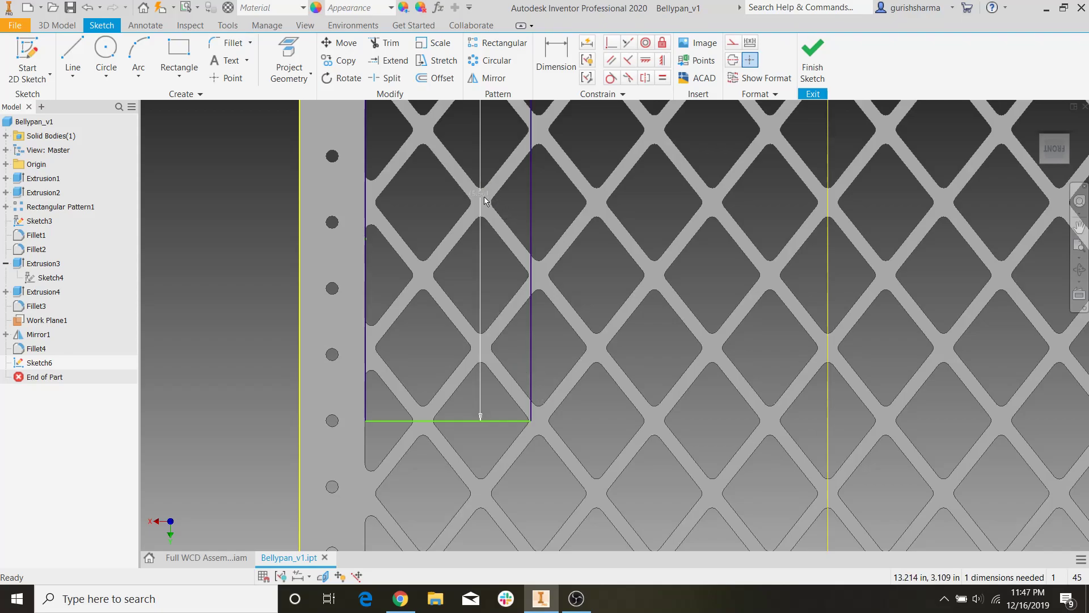
Move the rectangle's free short edge back to a nearer row of lattice junctions, for a height of about 4.4 in.
{"action": "left_click_drag", "start_coordinate": [506, 420], "coordinate": [501, 346]}
{"action": "middle_click_drag", "start_coordinate": [477, 389], "coordinate": [468, 439]}
{"action": "scroll", "coordinate": [482, 399], "scroll_direction": "up", "scroll_amount": 3}
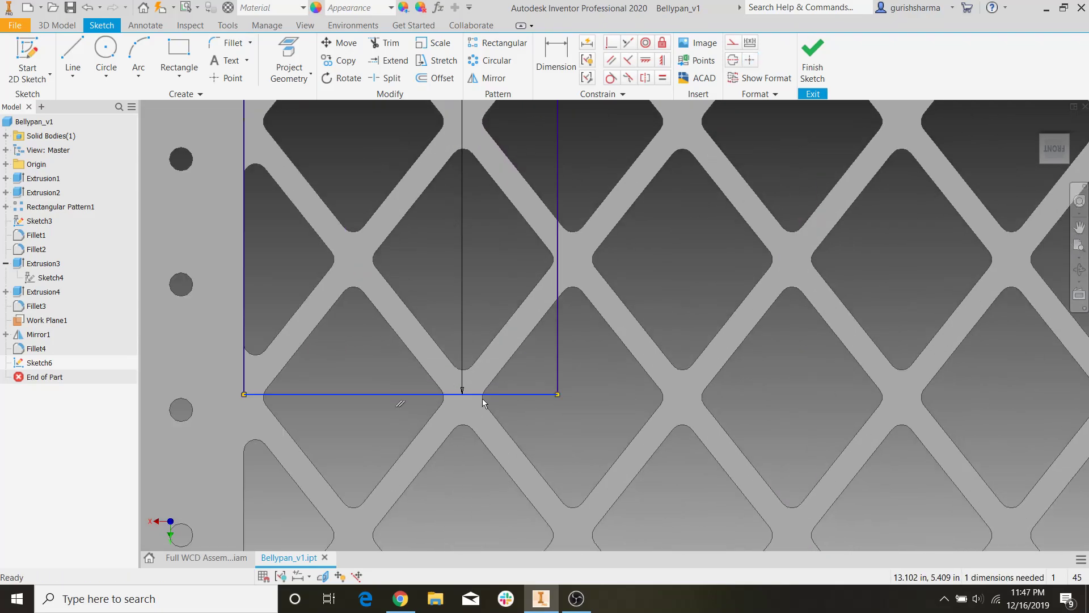
{"action": "left_click_drag", "start_coordinate": [508, 401], "coordinate": [508, 400]}
{"action": "scroll", "coordinate": [550, 410], "scroll_direction": "down", "scroll_amount": 5}
{"action": "mouse_move", "coordinate": [549, 410]}
{"action": "middle_mouse_down"}
{"action": "mouse_move", "coordinate": [547, 439]}
{"action": "mouse_move", "coordinate": [565, 422]}
{"action": "middle_mouse_up"}
{"action": "scroll", "coordinate": [547, 443], "scroll_direction": "up", "scroll_amount": 1}
{"action": "scroll", "coordinate": [512, 435], "scroll_direction": "up", "scroll_amount": 6}
{"action": "scroll", "coordinate": [571, 412], "scroll_direction": "down", "scroll_amount": 5}
{"action": "scroll", "coordinate": [547, 425], "scroll_direction": "up", "scroll_amount": 5}
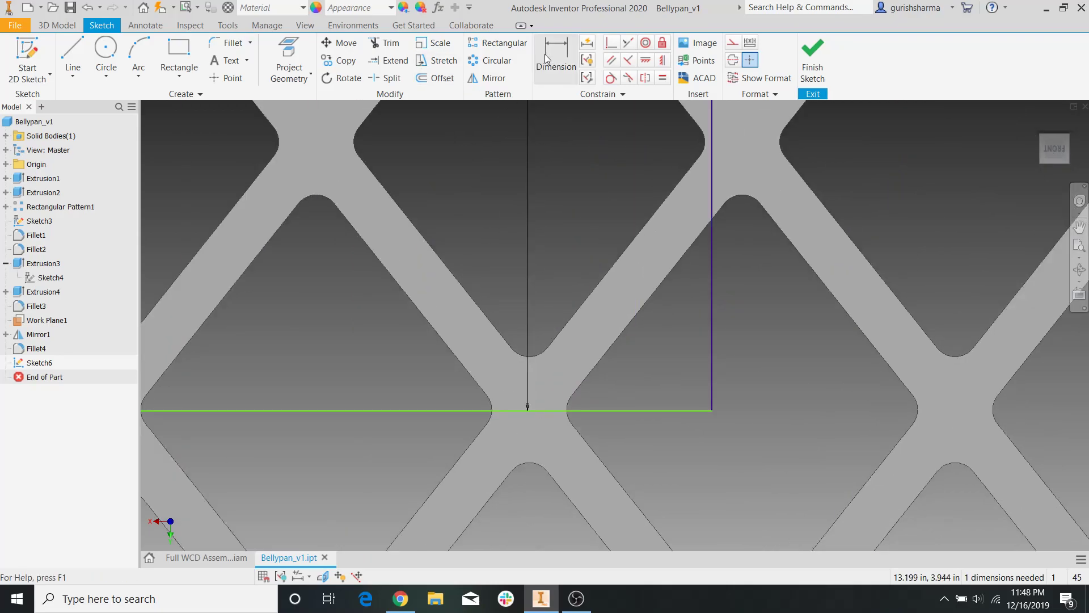
Project the rounded pocket corner at the lattice junction and make the rectangle's free short edge coincident with the arc's center.
{"action": "left_click", "coordinate": [289, 56]}
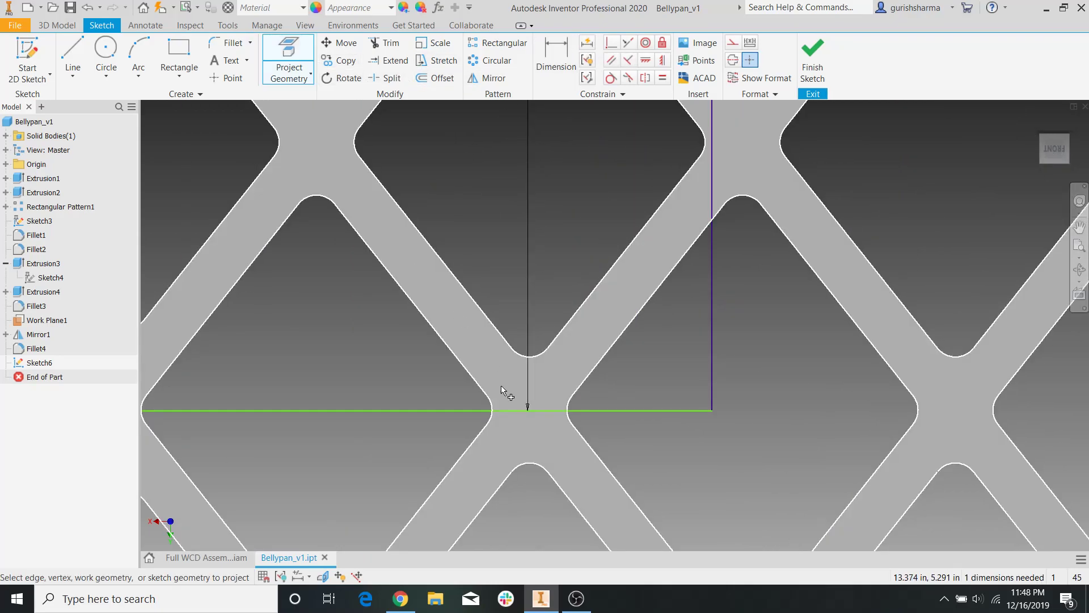
{"action": "key", "text": "Escape"}
{"action": "left_click", "coordinate": [610, 46]}
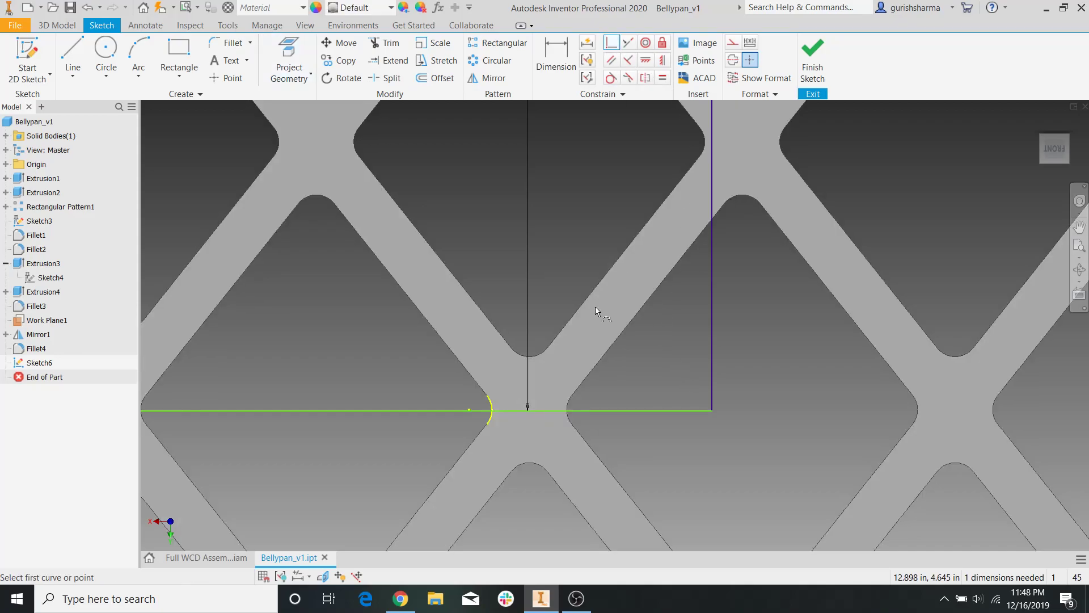
{"action": "left_click", "coordinate": [470, 410]}
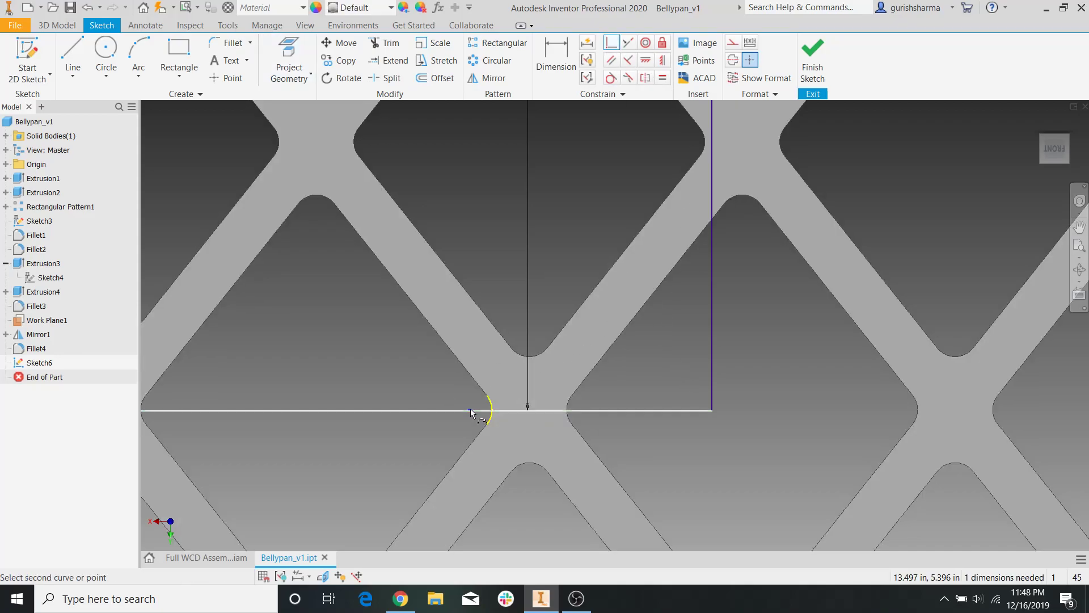
{"action": "left_click", "coordinate": [486, 410]}
{"action": "scroll", "coordinate": [708, 418], "scroll_direction": "down", "scroll_amount": 10}
{"action": "key", "text": "Escape"}
Finish the sketch of the gearbox-corner rectangle.
{"action": "middle_click_drag", "start_coordinate": [709, 418], "coordinate": [628, 488]}
{"action": "scroll", "coordinate": [627, 488], "scroll_direction": "up", "scroll_amount": 1}
{"action": "left_click", "coordinate": [811, 68]}
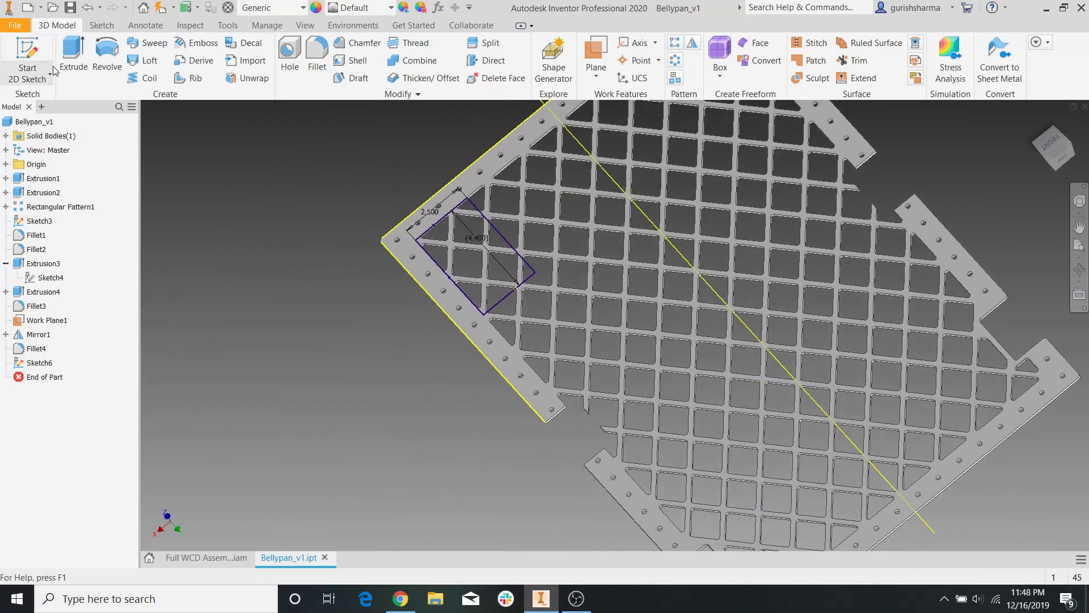
Extrude the gearbox-corner rectangle as a 1 in cut through the belly pan, in the flipped direction.
{"action": "left_click", "coordinate": [74, 56]}
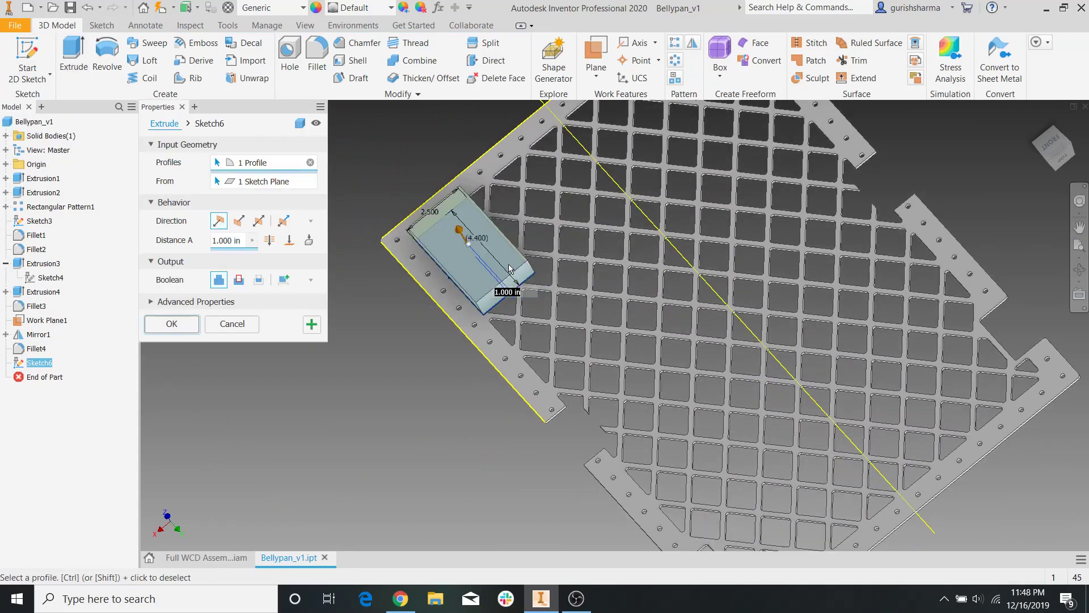
{"action": "left_click", "coordinate": [239, 220]}
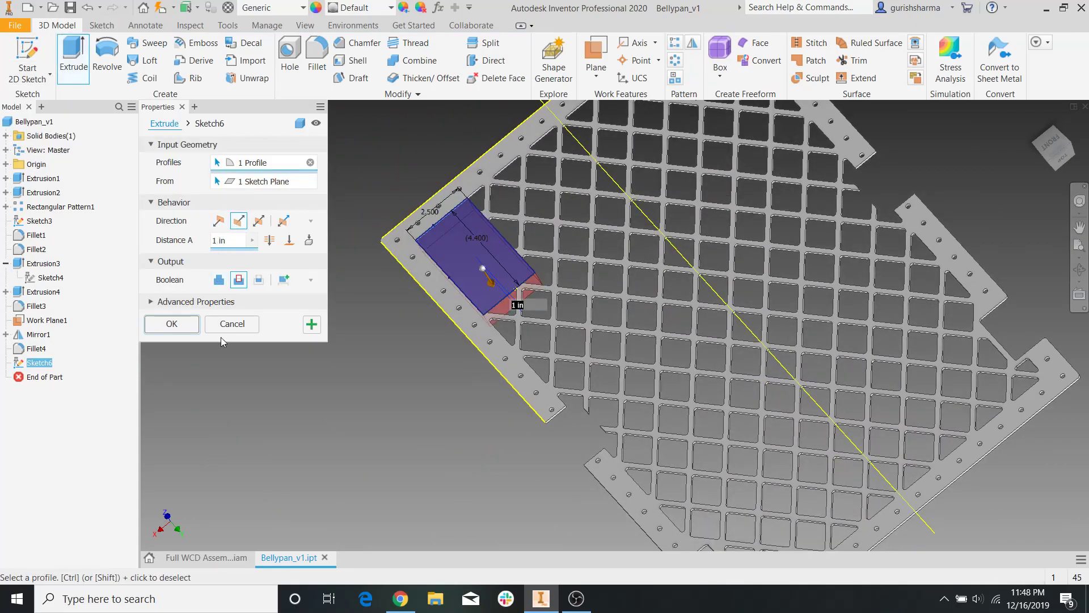
{"action": "left_click", "coordinate": [189, 329]}
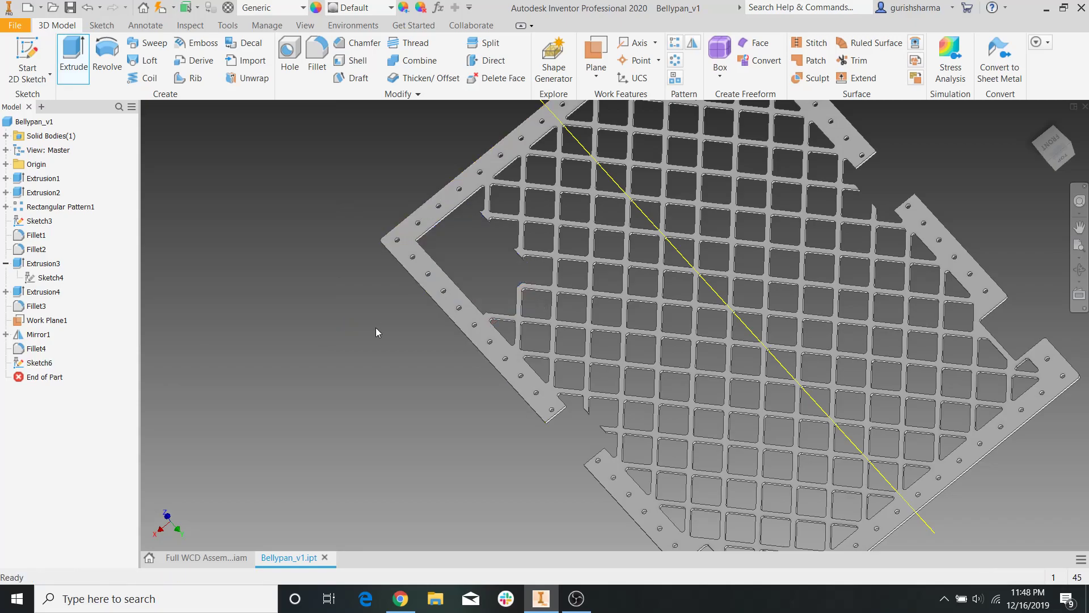
Examine in the full WCD assembly how the new belly pan opening sits around the gearbox and its large gear.
{"action": "left_click", "coordinate": [214, 562]}
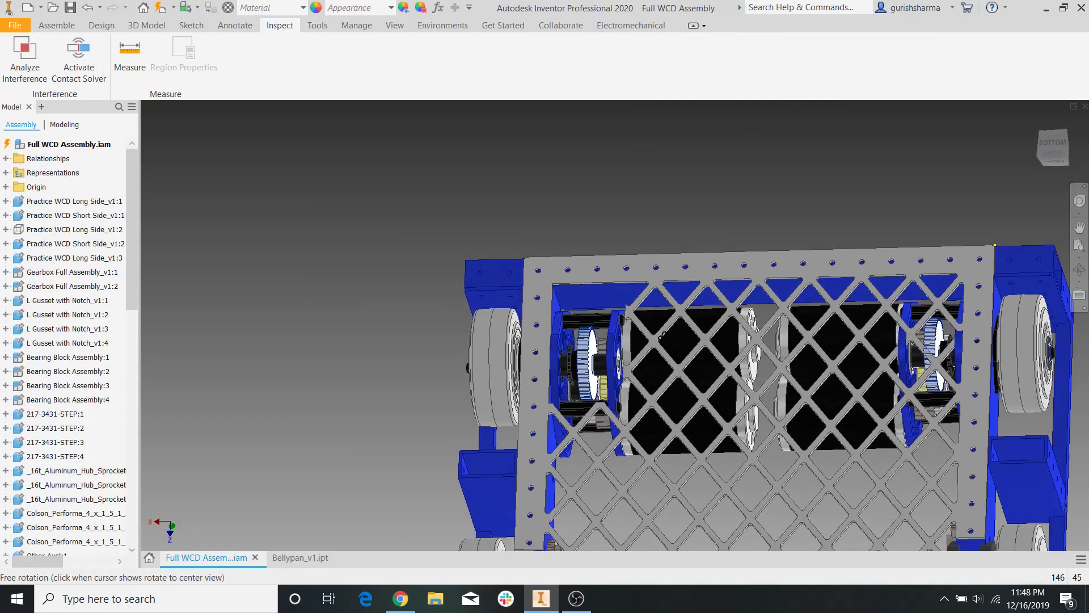
{"action": "left_click_drag", "start_coordinate": [661, 334], "coordinate": [693, 369]}
{"action": "middle_click_drag", "start_coordinate": [694, 369], "coordinate": [670, 343], "text": "shift"}
{"action": "scroll", "coordinate": [676, 355], "scroll_direction": "down", "scroll_amount": 5}
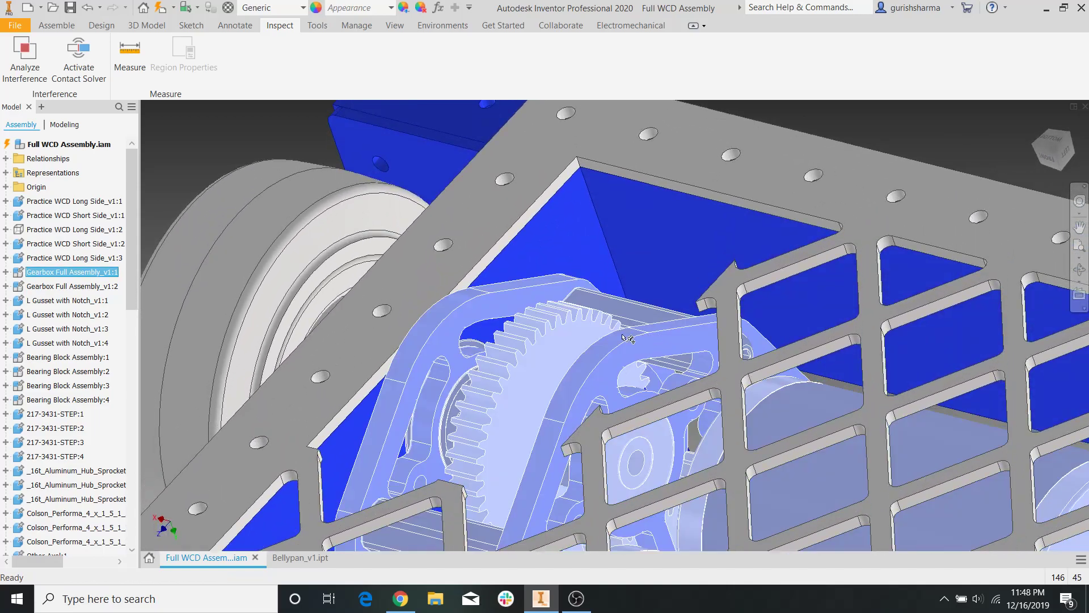
{"action": "scroll", "coordinate": [598, 298], "scroll_direction": "up", "scroll_amount": 3}
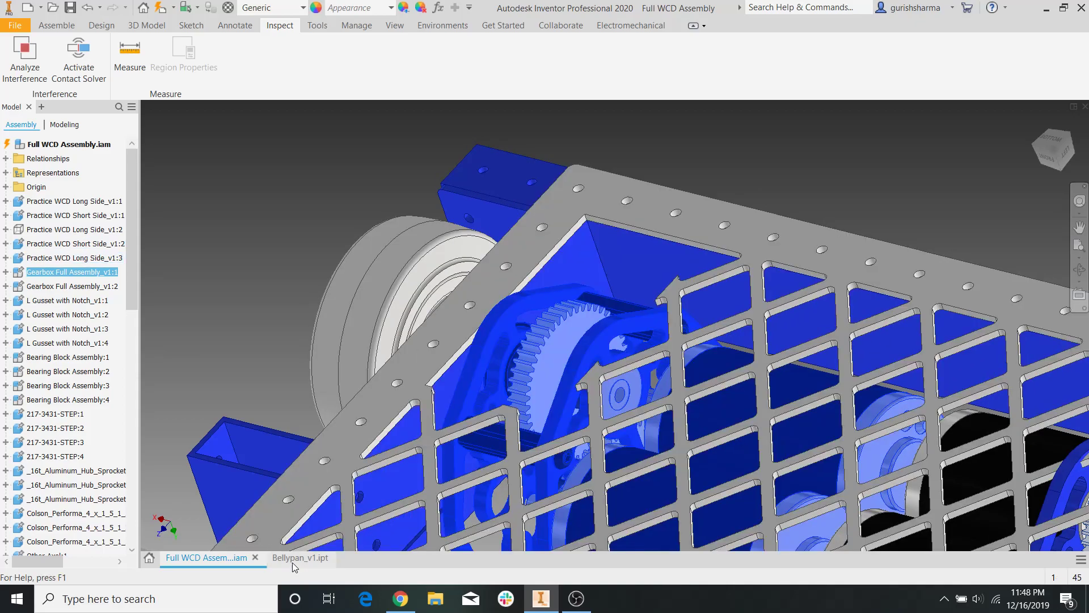
Start a new sketch on the flat face of the Bellypan_v1 part and project the face's geometry into it.
{"action": "left_click", "coordinate": [292, 561]}
{"action": "left_click", "coordinate": [27, 57]}
{"action": "left_click", "coordinate": [465, 187]}
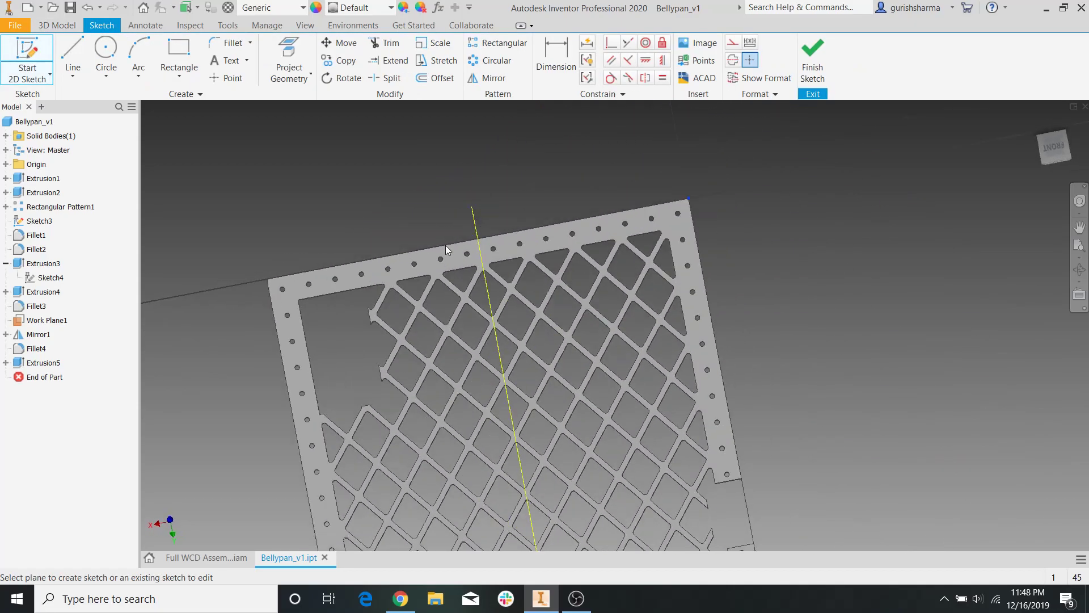
{"action": "left_click", "coordinate": [289, 60]}
{"action": "left_click", "coordinate": [562, 214]}
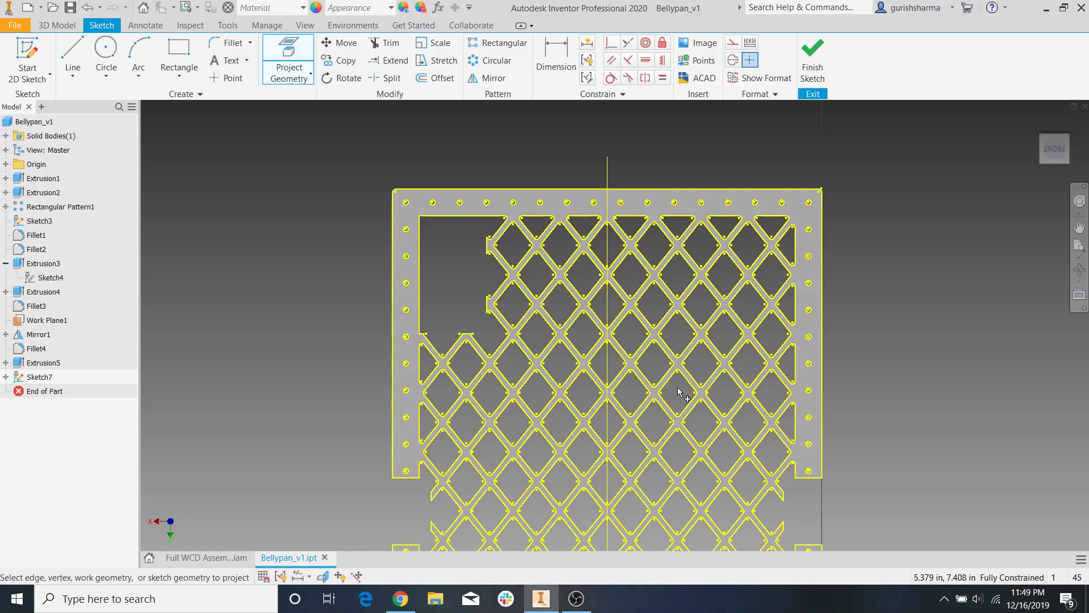
{"action": "key", "text": "Escape"}
Sketch a 0.2 in wide, about 4.4 in long rectangle along the gearbox opening's inner long edge, over the cut lattice ends.
{"action": "left_click", "coordinate": [179, 57]}
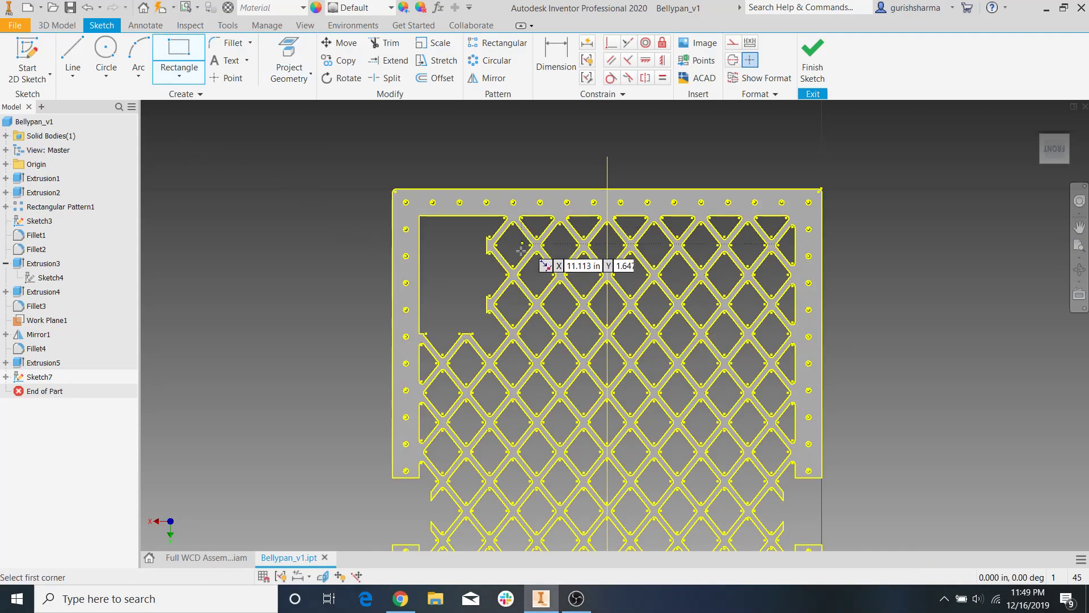
{"action": "scroll", "coordinate": [527, 246], "scroll_direction": "up", "scroll_amount": 3}
{"action": "left_click", "coordinate": [453, 184]}
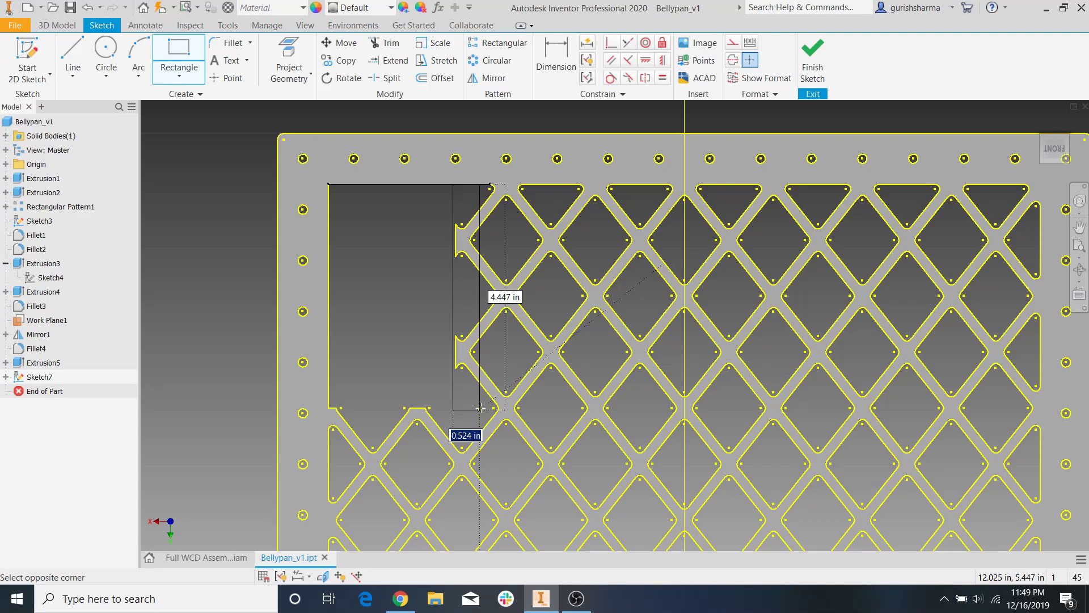
{"action": "scroll", "coordinate": [480, 408], "scroll_direction": "up", "scroll_amount": 2}
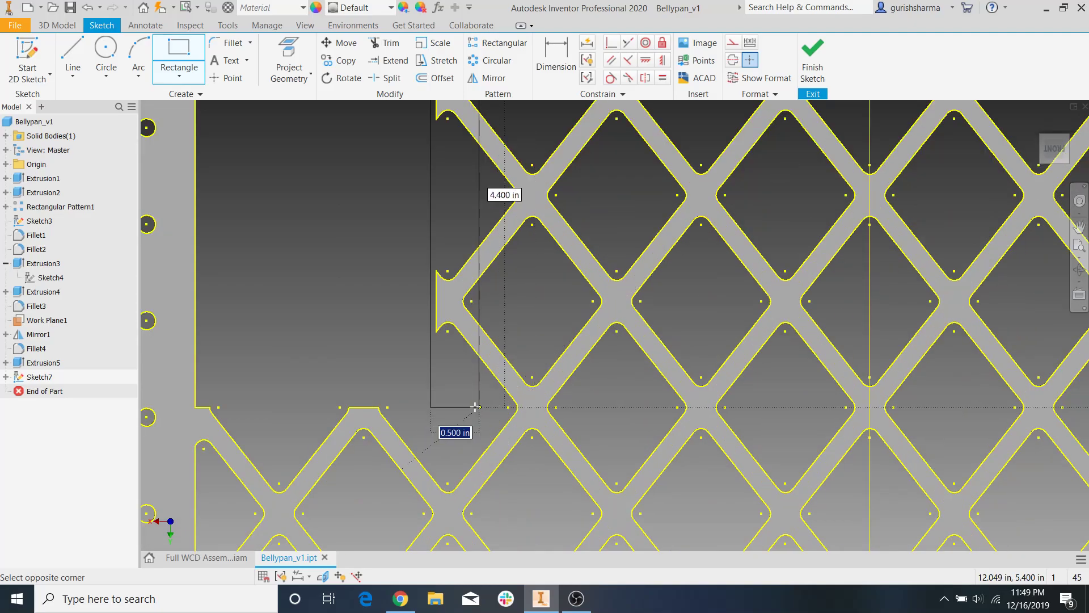
{"action": "type", "text": "0.2"}
{"action": "key", "text": "Return"}
{"action": "scroll", "coordinate": [475, 407], "scroll_direction": "down", "scroll_amount": 2}
Sketch a 0.2 in wide, about 2.65 in long rectangle along the opening's free short edge, from the first strip's corner to the side rail.
{"action": "left_click", "coordinate": [461, 406]}
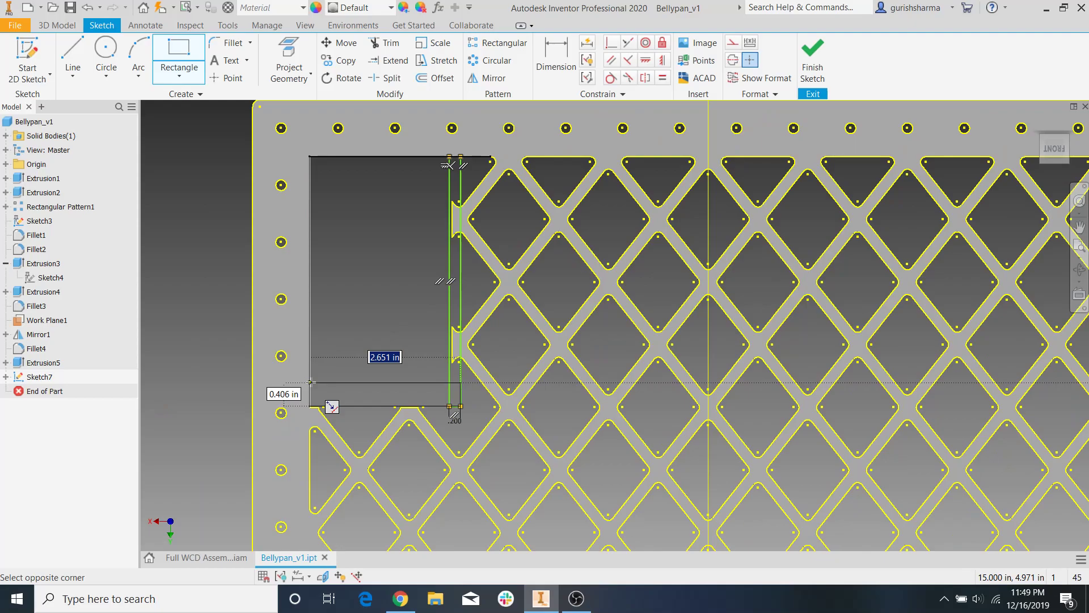
{"action": "key", "text": "Tab"}
{"action": "type", "text": "0.2"}
{"action": "key", "text": "Return"}
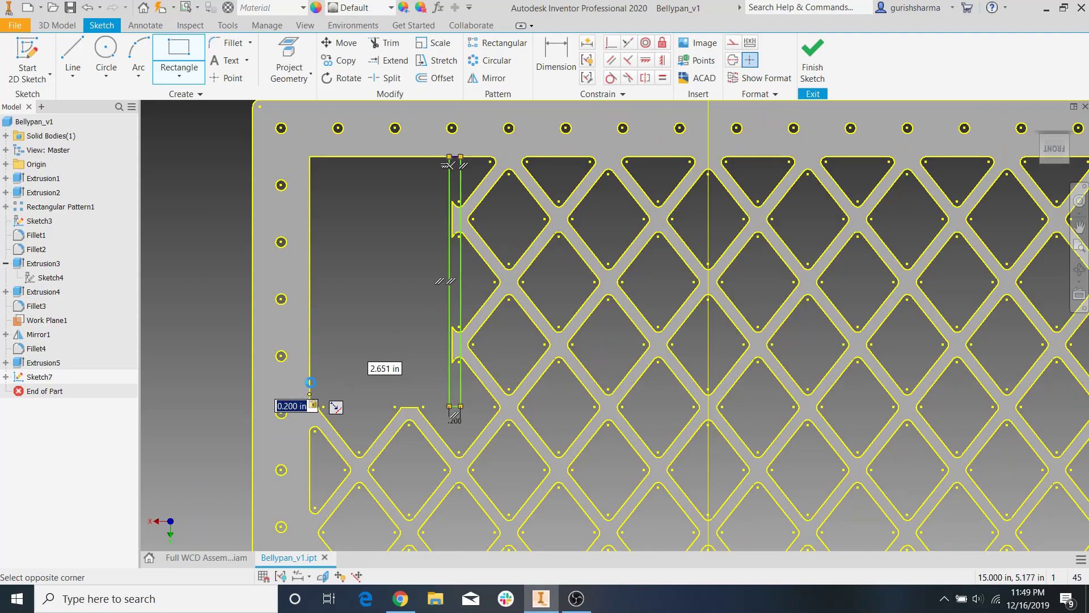
{"action": "key", "text": "Escape"}
{"action": "scroll", "coordinate": [325, 409], "scroll_direction": "up", "scroll_amount": 2}
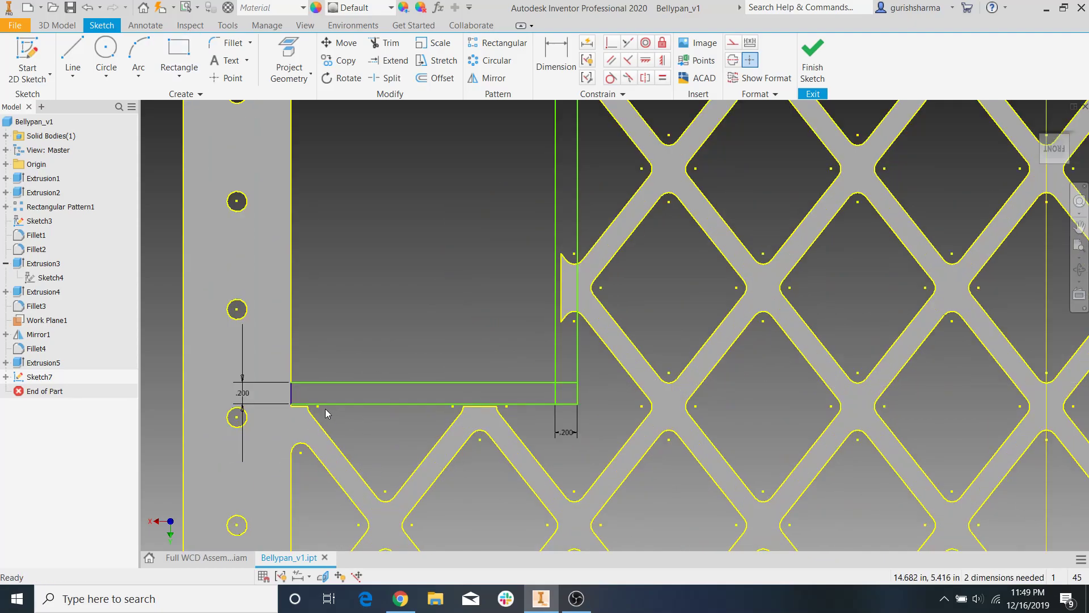
Shift the sketched 0.200 in strips so both overlap the cut lattice ends around the rectangular opening.
{"action": "key", "text": "ctrl+c"}
{"action": "key", "text": "ctrl+v"}
{"action": "left_click", "coordinate": [367, 413]}
{"action": "key", "text": "Delete"}
{"action": "left_click_drag", "start_coordinate": [555, 244], "coordinate": [570, 245]}
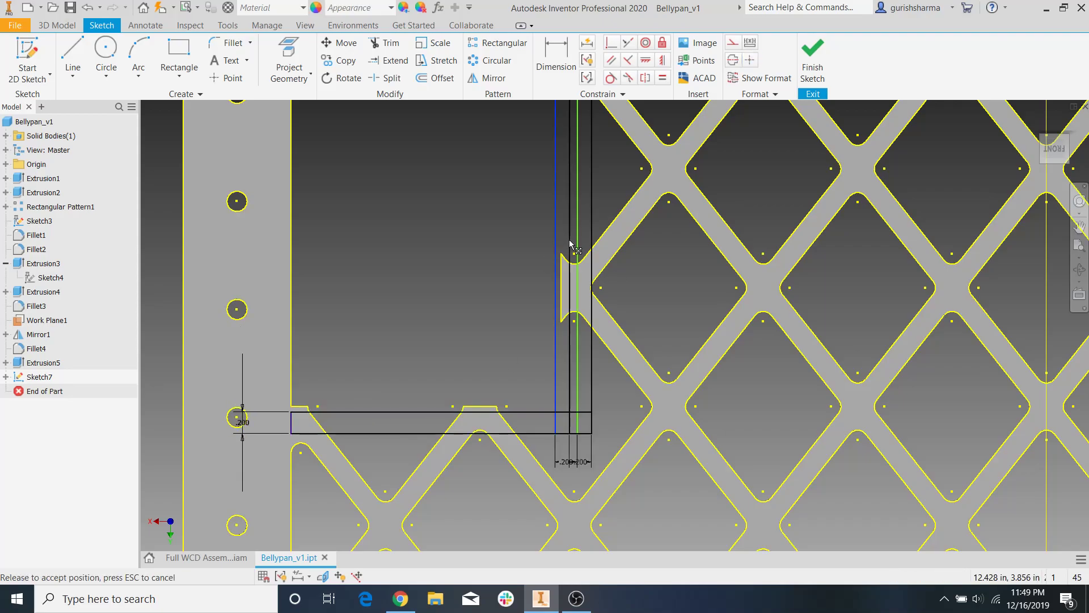
{"action": "scroll", "coordinate": [500, 278], "scroll_direction": "down", "scroll_amount": 3}
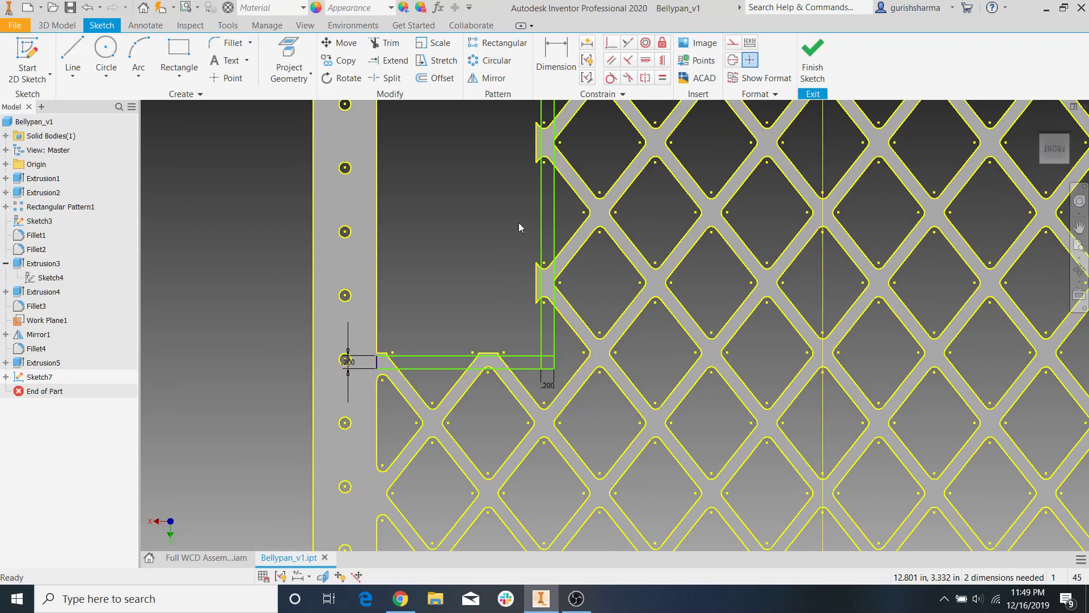
Constrain the inner lines of the vertical and horizontal strips coincident with the midpoints of the cut lattice end edges.
{"action": "left_click", "coordinate": [611, 43]}
{"action": "left_click", "coordinate": [553, 214]}
{"action": "left_click", "coordinate": [548, 211]}
{"action": "left_click", "coordinate": [474, 425]}
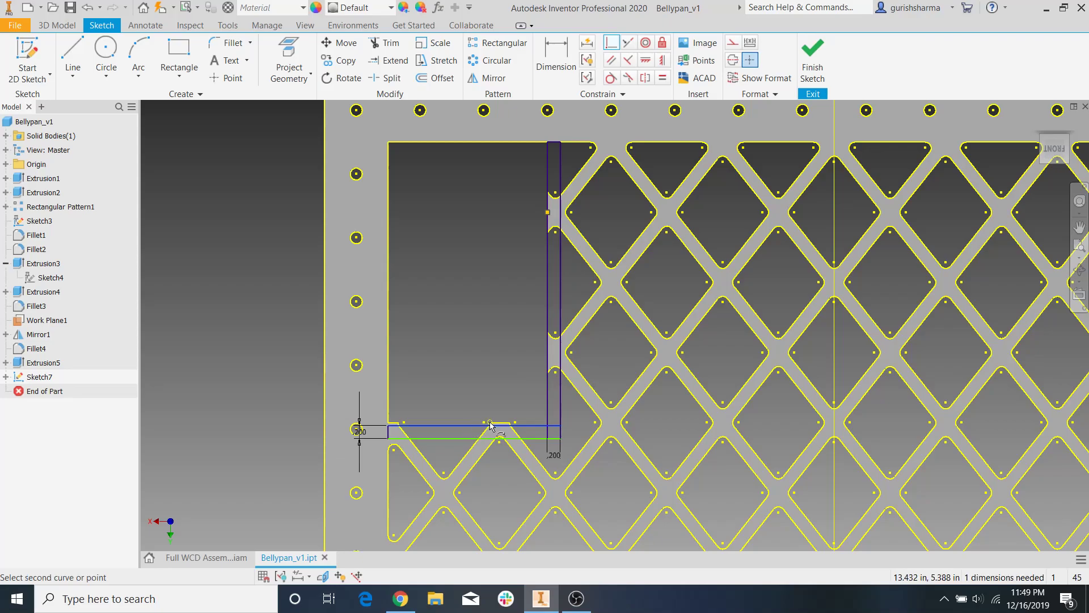
{"action": "left_click", "coordinate": [500, 423]}
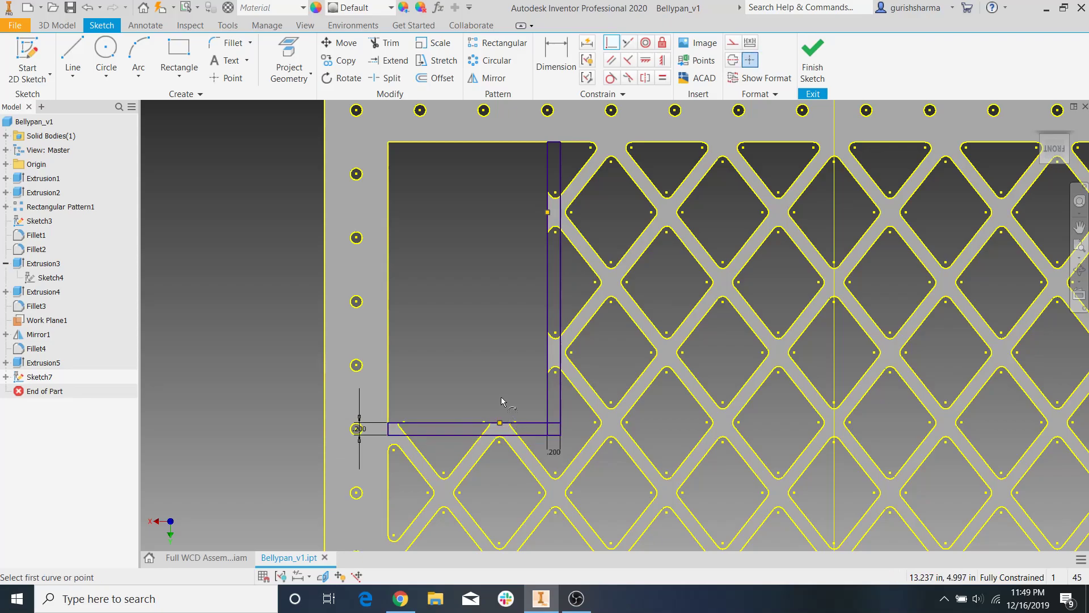
{"action": "key", "text": "Escape"}
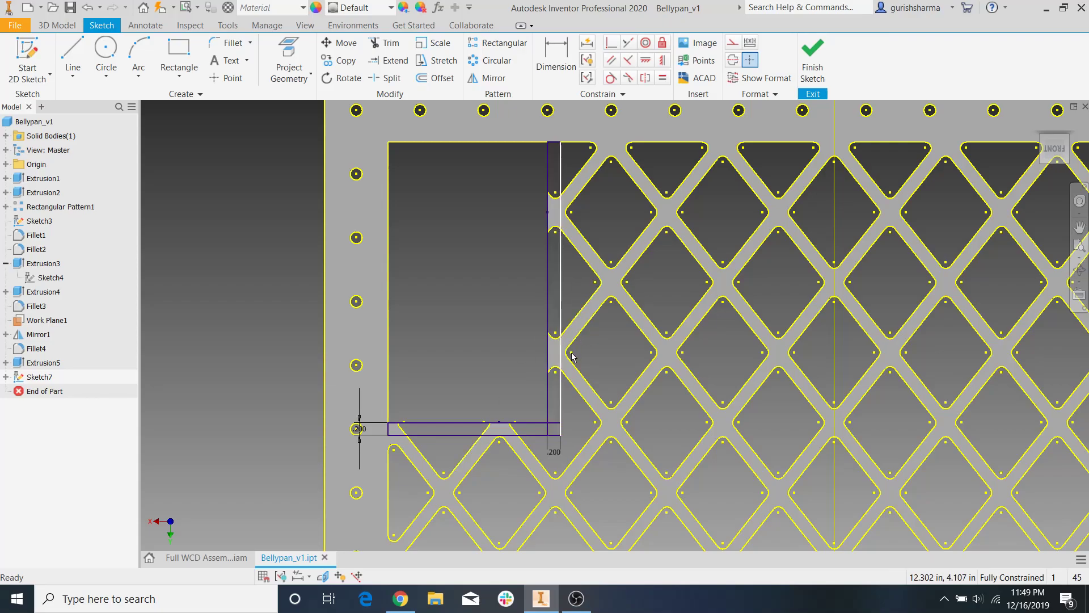
Examine how the two strips fit around the rectangular opening and against the surrounding lattice.
{"action": "scroll", "coordinate": [568, 350], "scroll_direction": "down", "scroll_amount": 5}
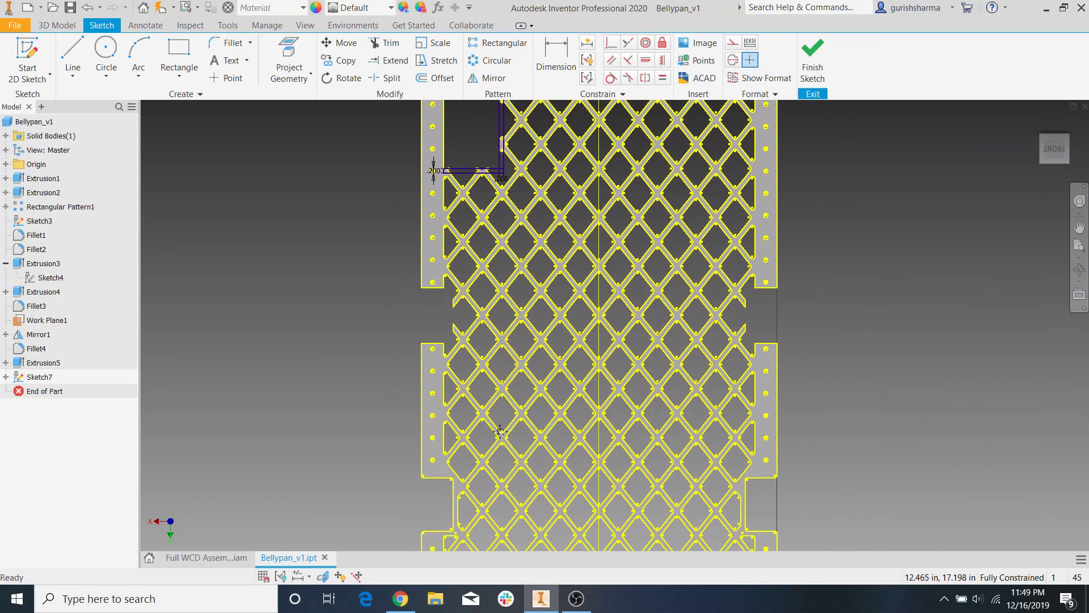
{"action": "middle_click_drag", "start_coordinate": [500, 432], "coordinate": [489, 354]}
{"action": "scroll", "coordinate": [462, 333], "scroll_direction": "up", "scroll_amount": 2}
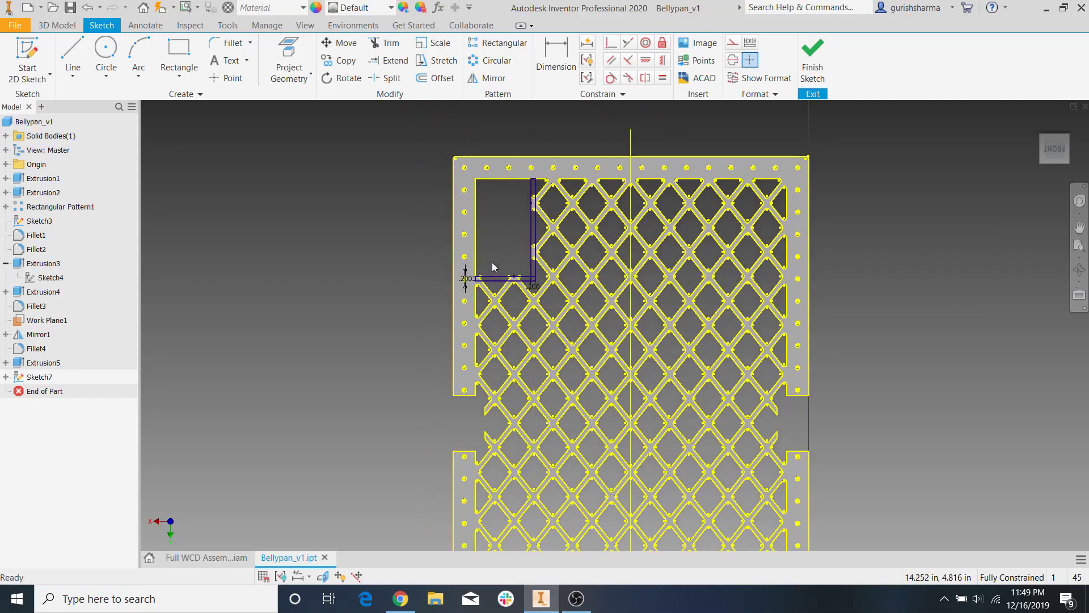
{"action": "scroll", "coordinate": [492, 263], "scroll_direction": "up", "scroll_amount": 4}
{"action": "scroll", "coordinate": [516, 328], "scroll_direction": "up", "scroll_amount": 3}
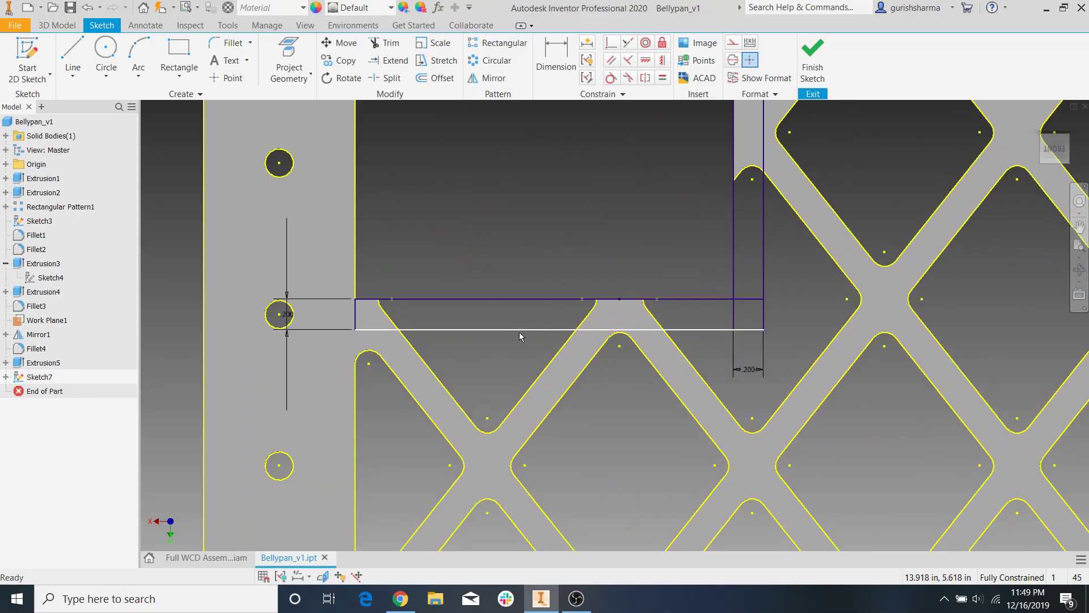
{"action": "middle_click_drag", "start_coordinate": [517, 358], "coordinate": [506, 365]}
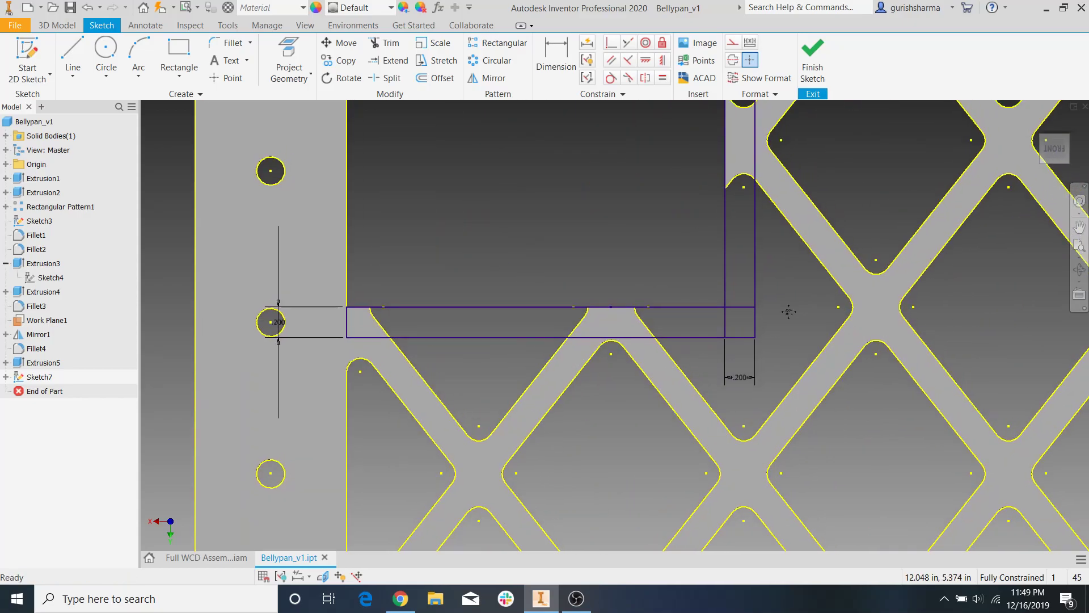
{"action": "middle_click_drag", "start_coordinate": [792, 305], "coordinate": [726, 405]}
{"action": "middle_click_drag", "start_coordinate": [738, 278], "coordinate": [722, 389]}
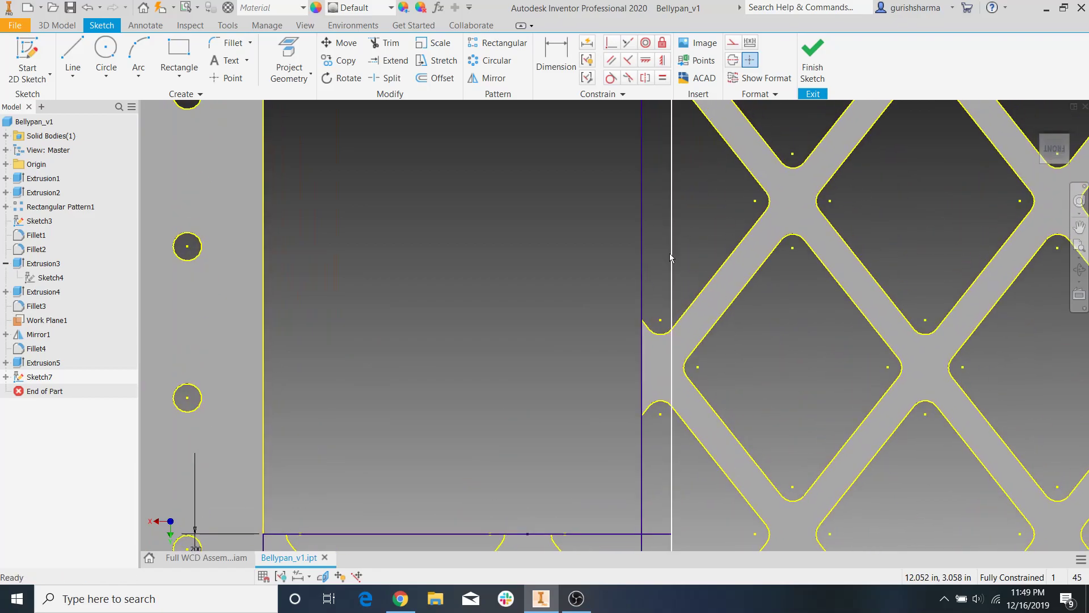
{"action": "middle_click_drag", "start_coordinate": [667, 228], "coordinate": [654, 295]}
{"action": "scroll", "coordinate": [655, 200], "scroll_direction": "down", "scroll_amount": 3}
{"action": "middle_click_drag", "start_coordinate": [671, 165], "coordinate": [656, 284]}
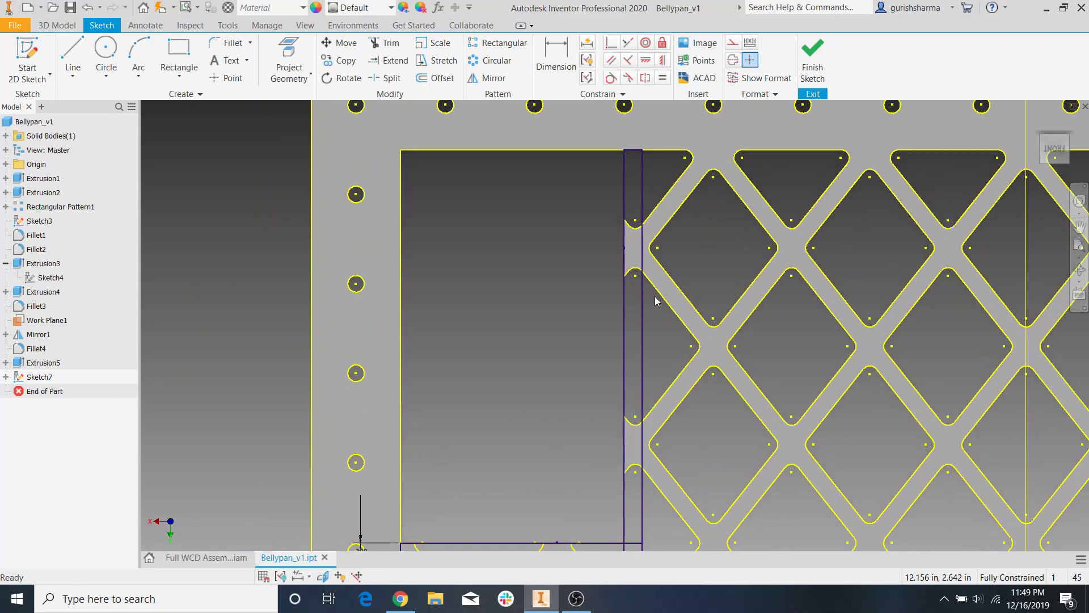
Finish the sketch and set up an extrusion of a strip region that ends at the pan's opposite face.
{"action": "left_click", "coordinate": [810, 67]}
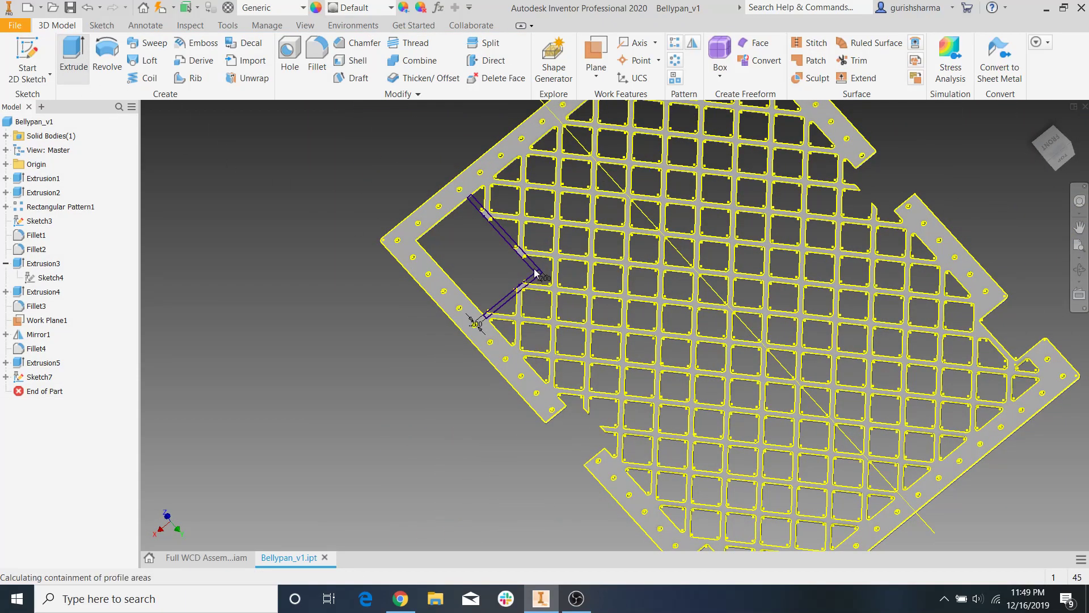
{"action": "key", "text": "e"}
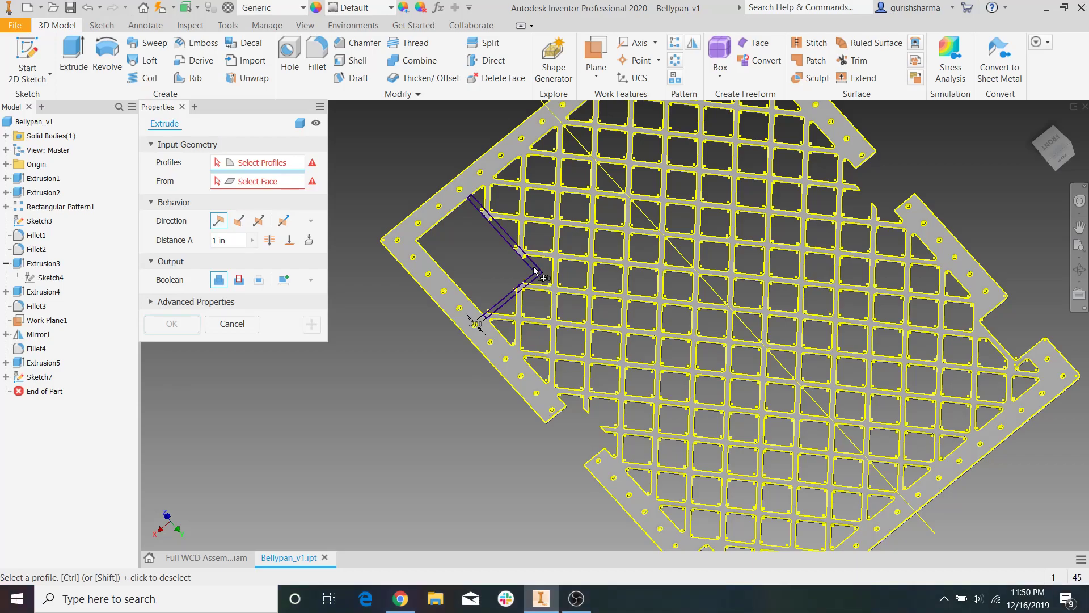
{"action": "scroll", "coordinate": [534, 267], "scroll_direction": "up", "scroll_amount": 5}
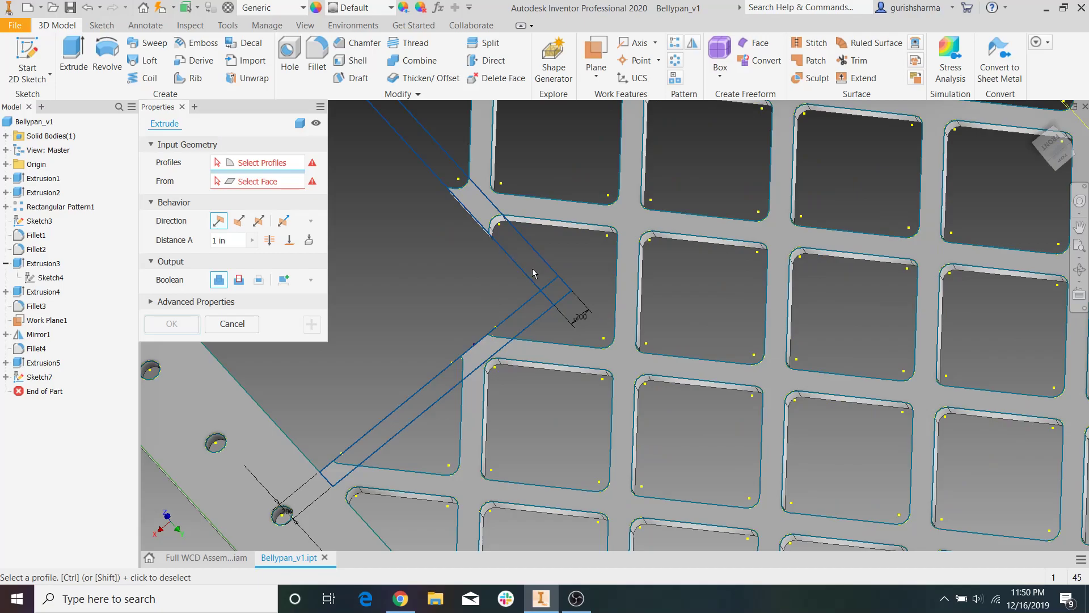
{"action": "left_click", "coordinate": [527, 252]}
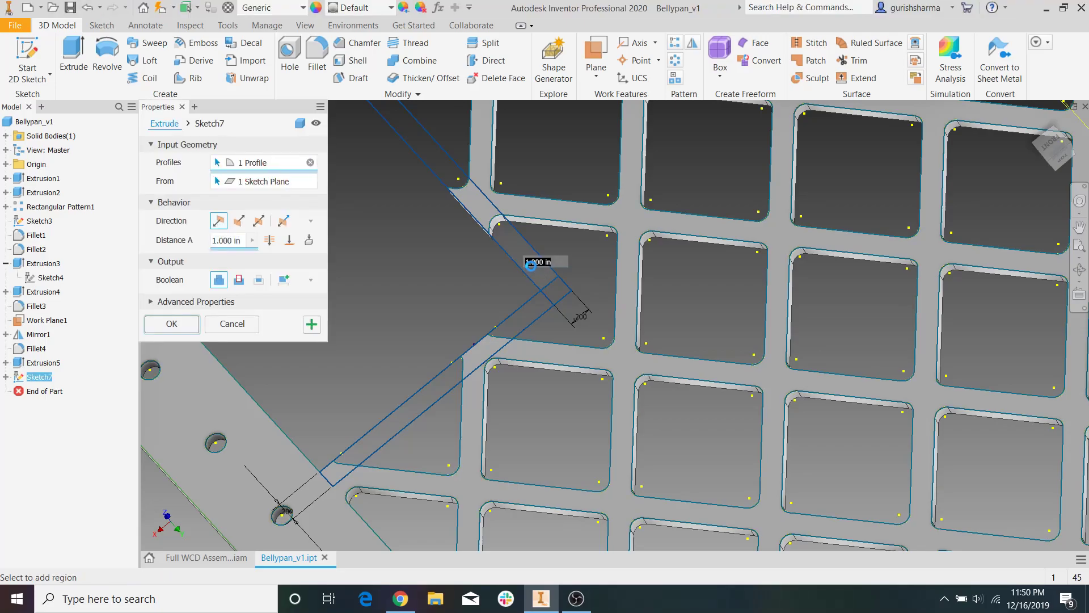
{"action": "scroll", "coordinate": [462, 298], "scroll_direction": "down", "scroll_amount": 5}
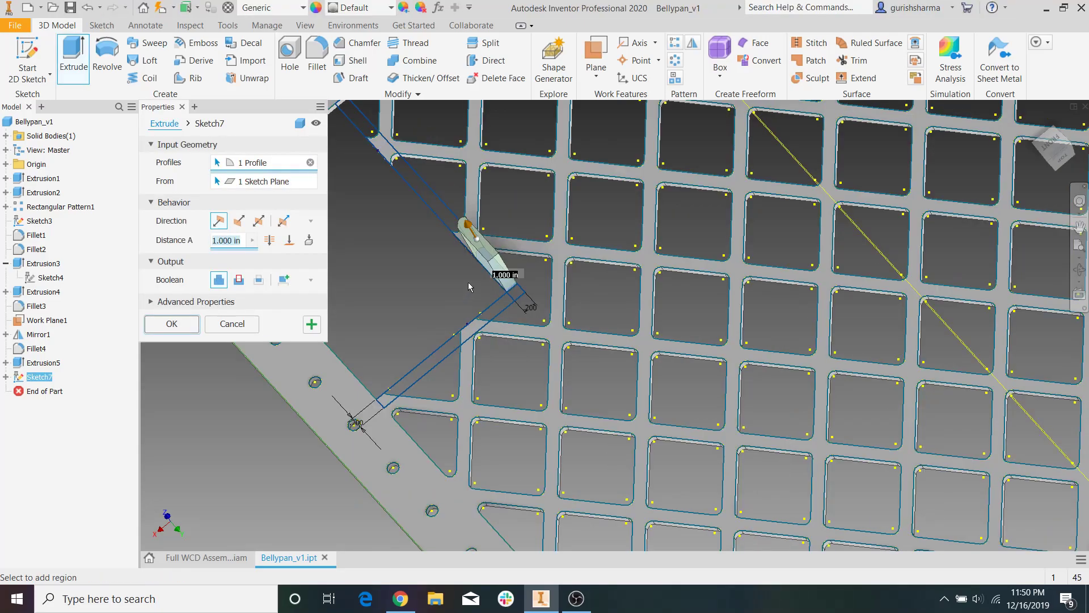
{"action": "left_click", "coordinate": [289, 239]}
{"action": "middle_click_drag", "start_coordinate": [579, 313], "coordinate": [546, 249], "text": "shift"}
{"action": "left_click", "coordinate": [481, 197]}
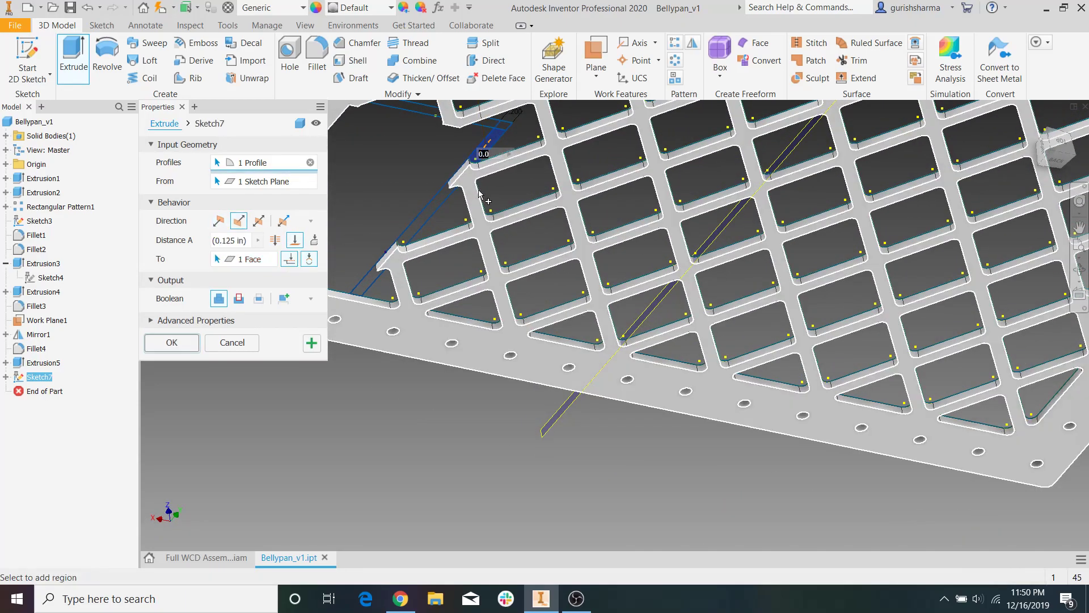
Add the remaining regions of both strips to the extrusion and create it joined to the pan.
{"action": "middle_click_drag", "start_coordinate": [482, 226], "coordinate": [518, 243], "text": "shift"}
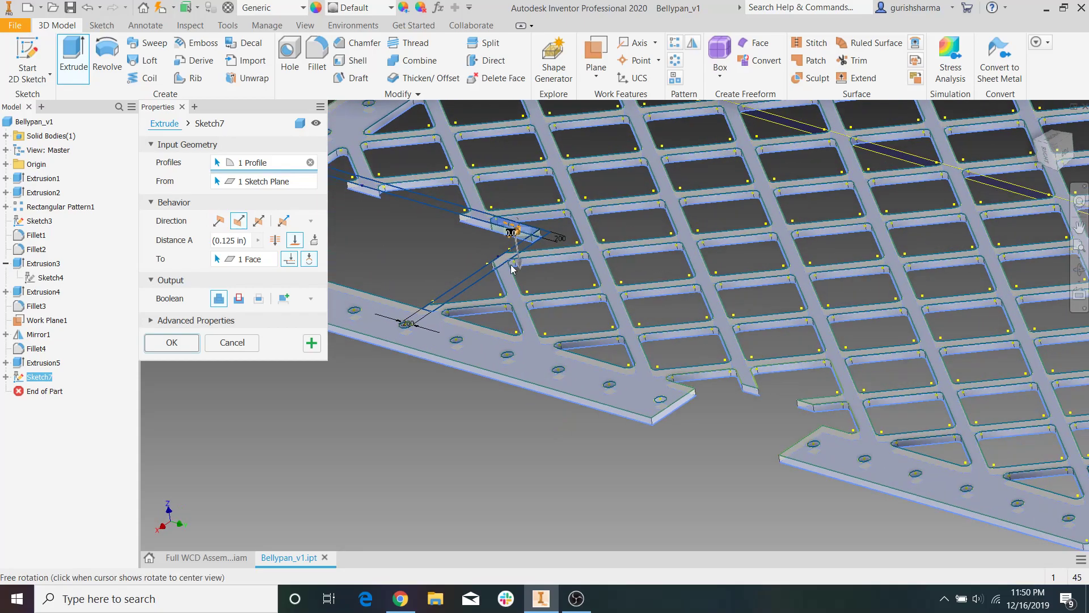
{"action": "scroll", "coordinate": [437, 187], "scroll_direction": "up", "scroll_amount": 2}
{"action": "left_click", "coordinate": [437, 199]}
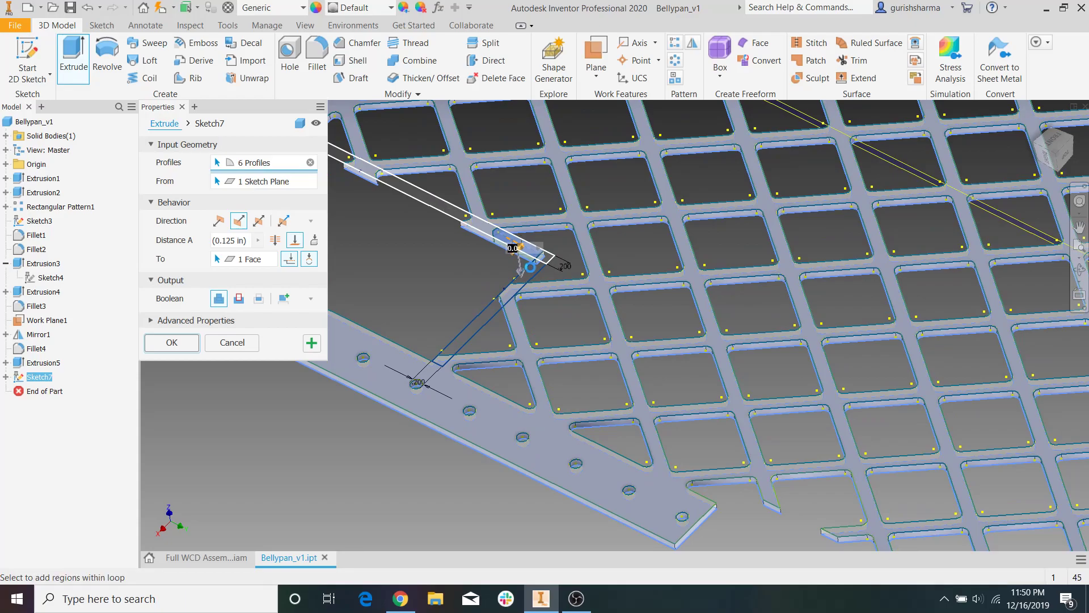
{"action": "left_click", "coordinate": [540, 275]}
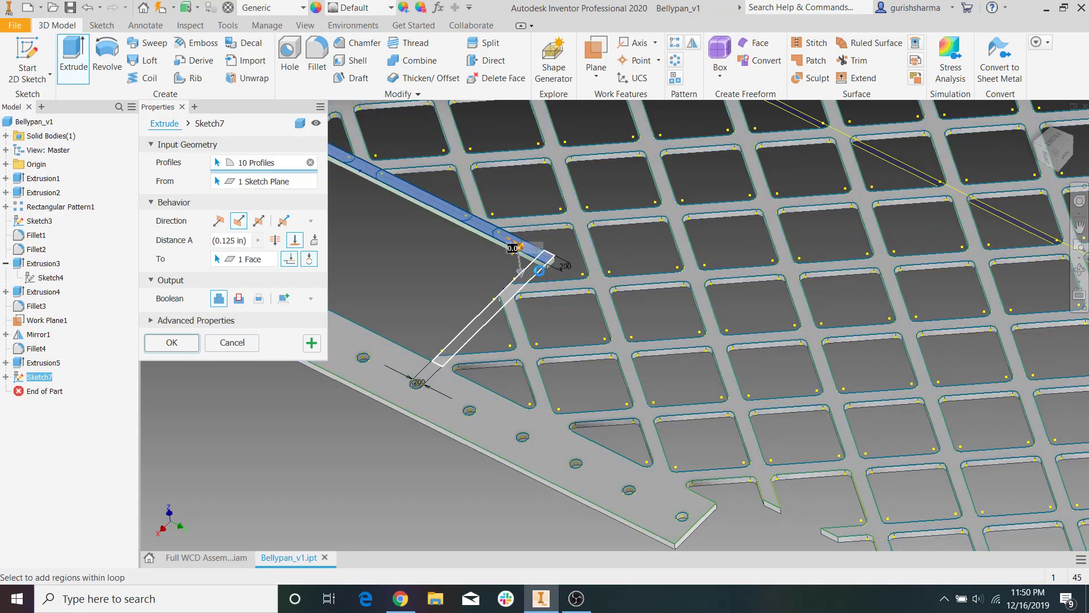
{"action": "middle_click_drag", "start_coordinate": [413, 368], "coordinate": [531, 403]}
{"action": "left_click", "coordinate": [171, 342]}
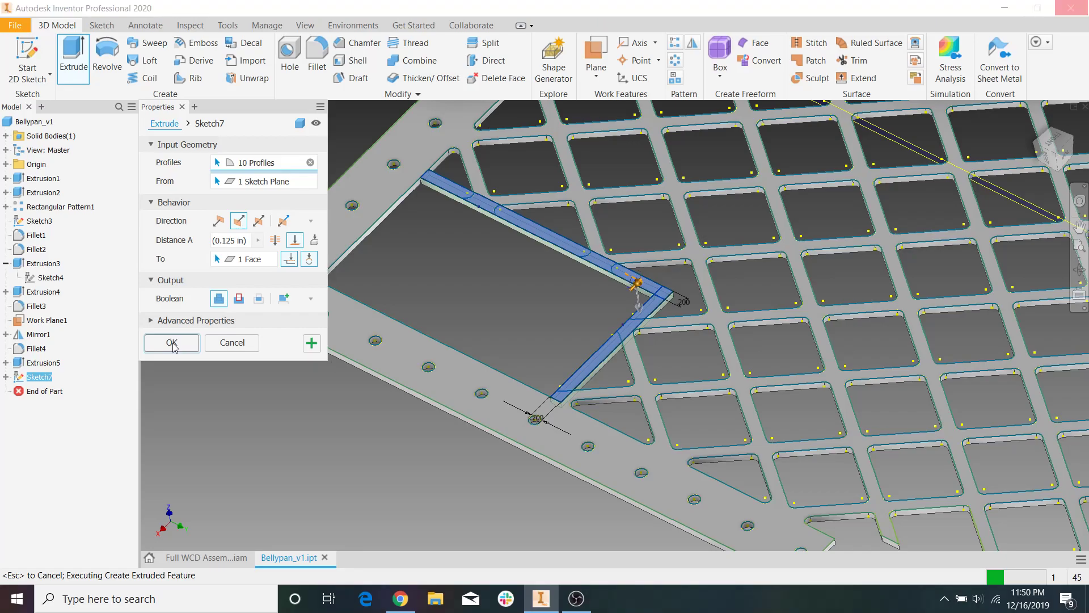
Start a 3/32 fillet on the opening's corner at the long strip's frame end and the adjoining small triangular pocket's sharp corners.
{"action": "left_click", "coordinate": [316, 78]}
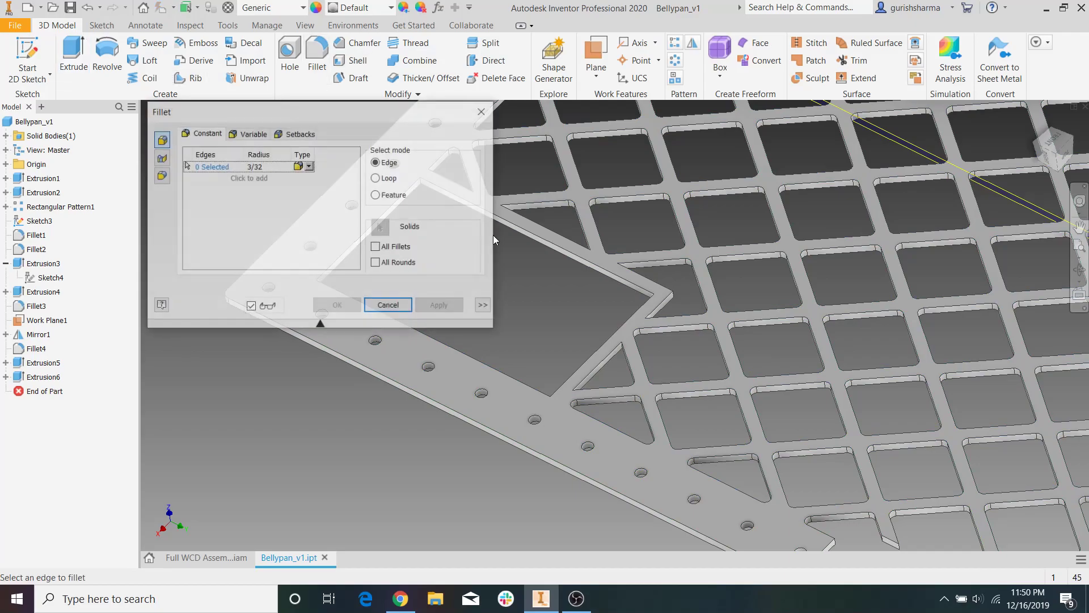
{"action": "scroll", "coordinate": [491, 233], "scroll_direction": "up", "scroll_amount": 5}
{"action": "scroll", "coordinate": [531, 243], "scroll_direction": "up", "scroll_amount": 3}
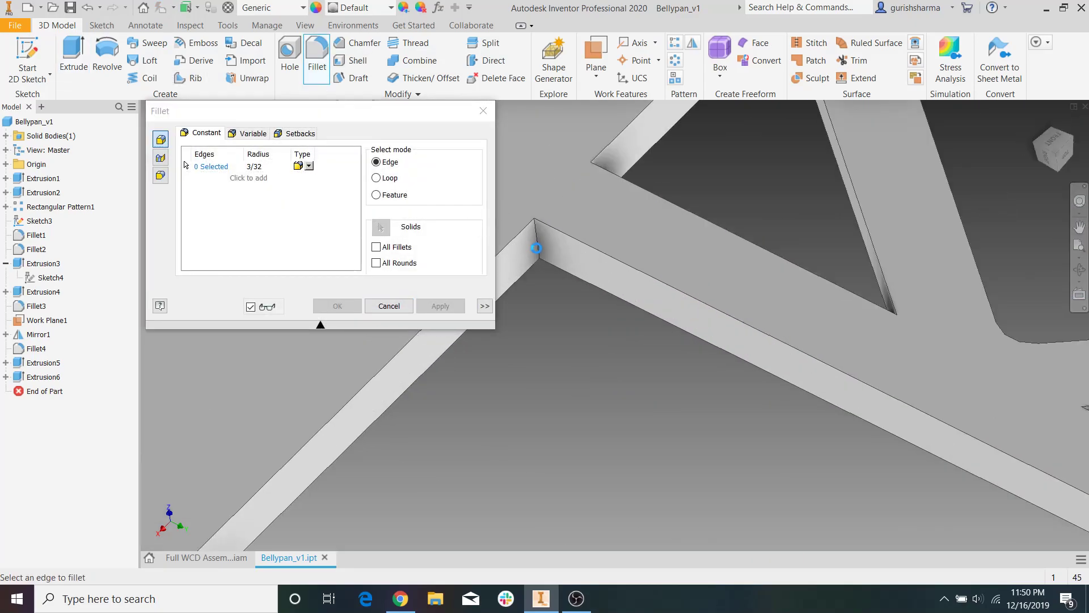
{"action": "left_click", "coordinate": [544, 252]}
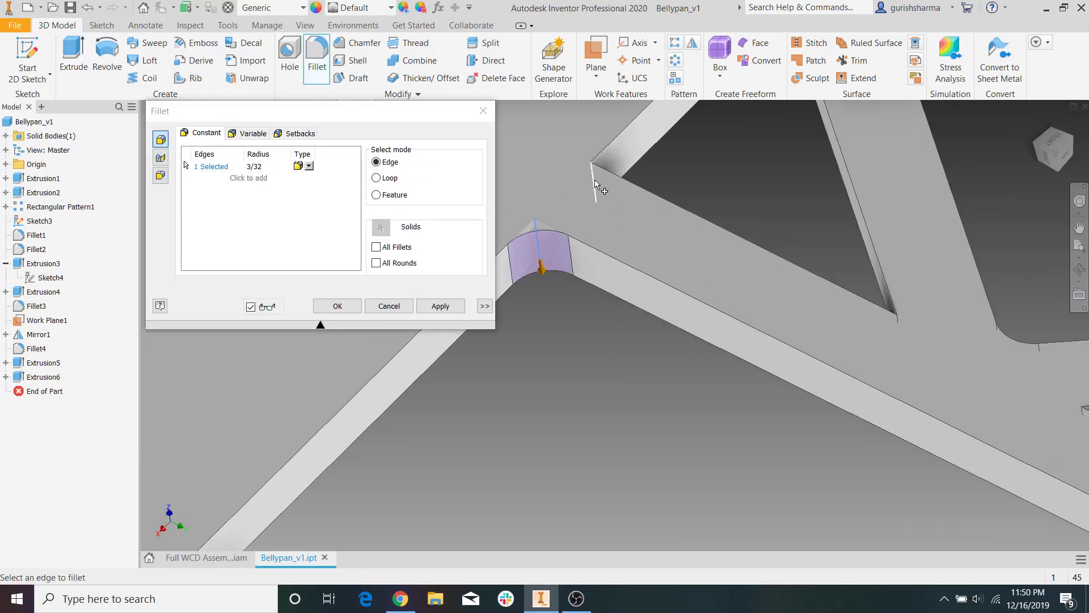
{"action": "left_click", "coordinate": [901, 330]}
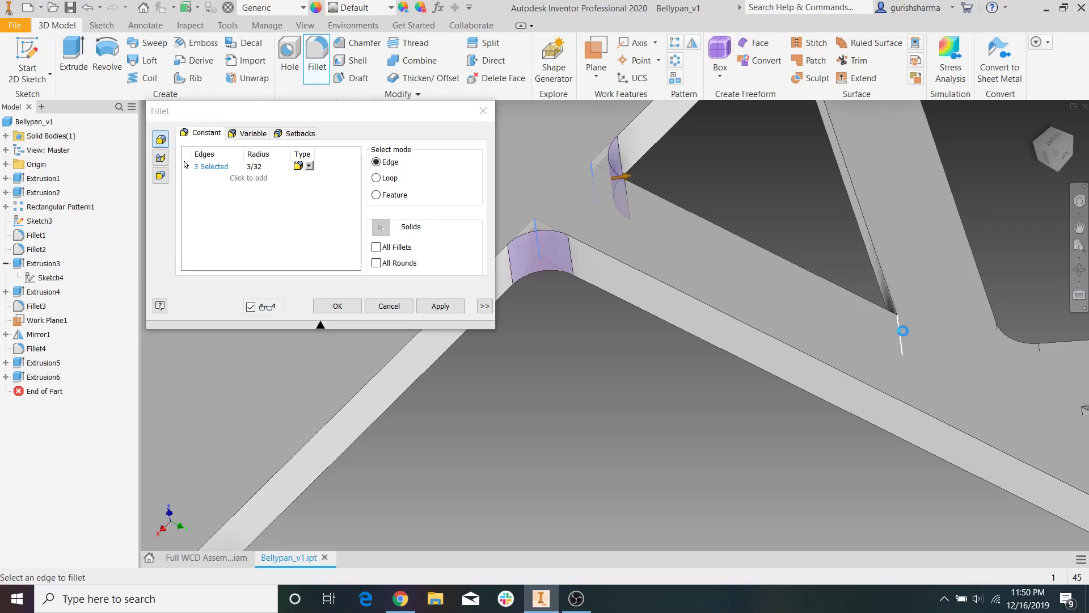
Add the sharp corners of the remaining pockets along the long strip, including those at the strip junction, to the 3/32 fillet.
{"action": "middle_click_drag", "start_coordinate": [1006, 352], "coordinate": [538, 302]}
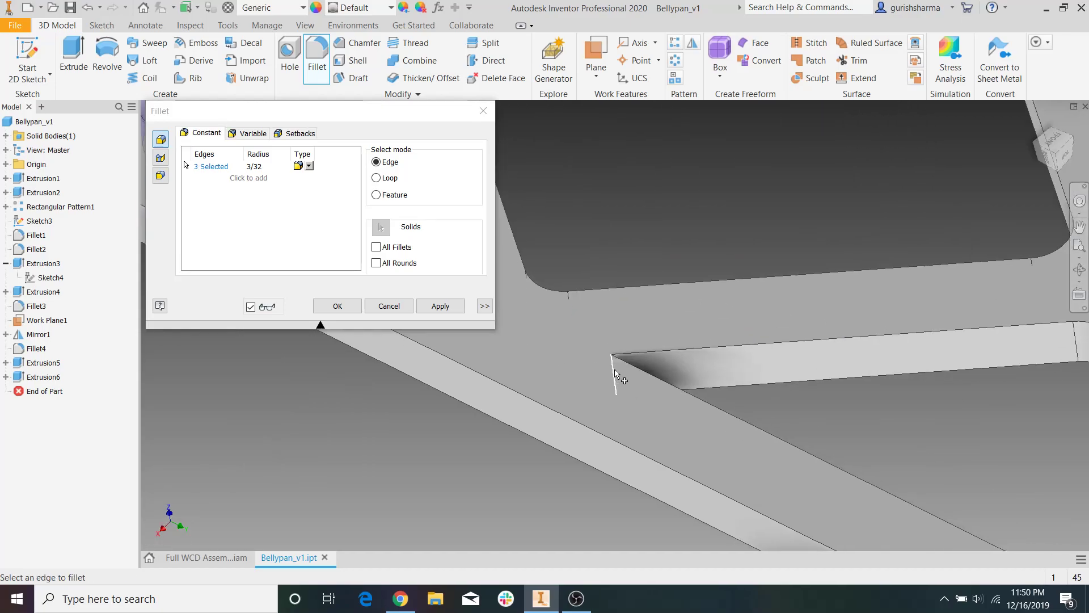
{"action": "scroll", "coordinate": [661, 315], "scroll_direction": "up", "scroll_amount": 6}
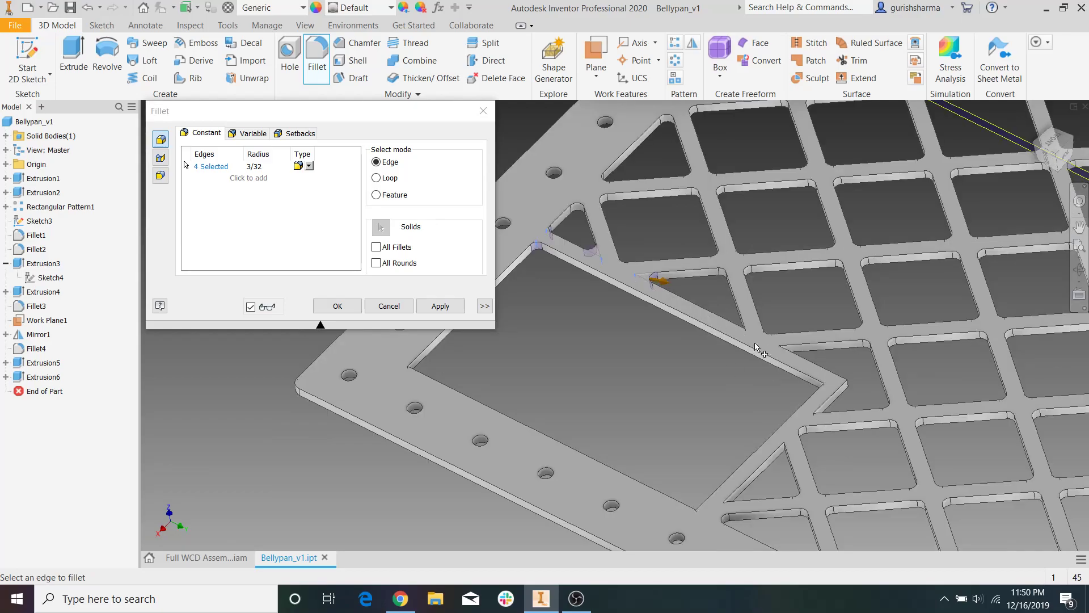
{"action": "scroll", "coordinate": [754, 336], "scroll_direction": "down", "scroll_amount": 6}
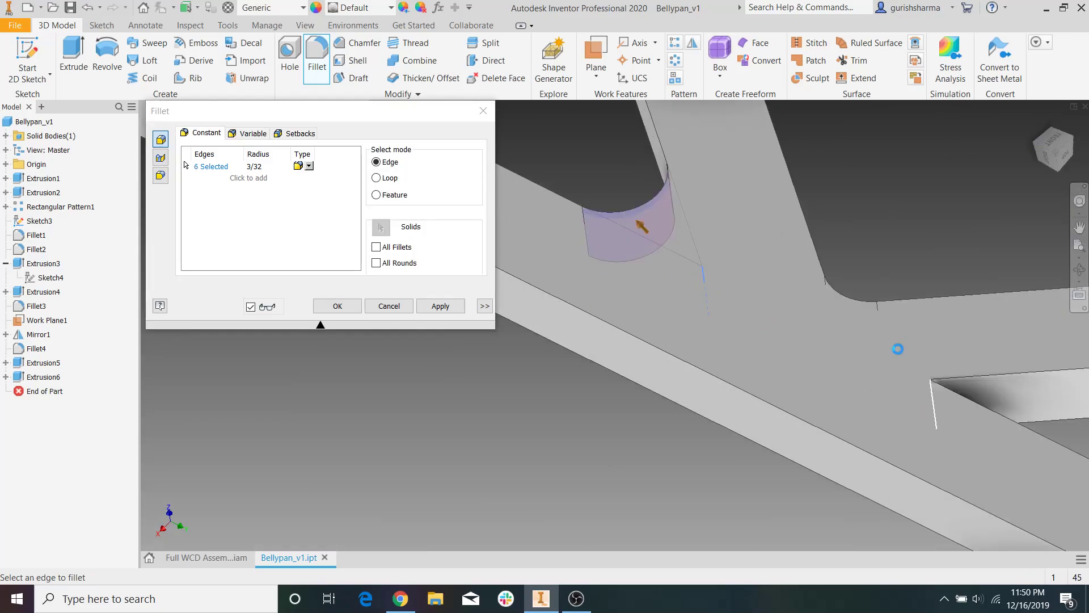
{"action": "scroll", "coordinate": [898, 349], "scroll_direction": "up", "scroll_amount": 4}
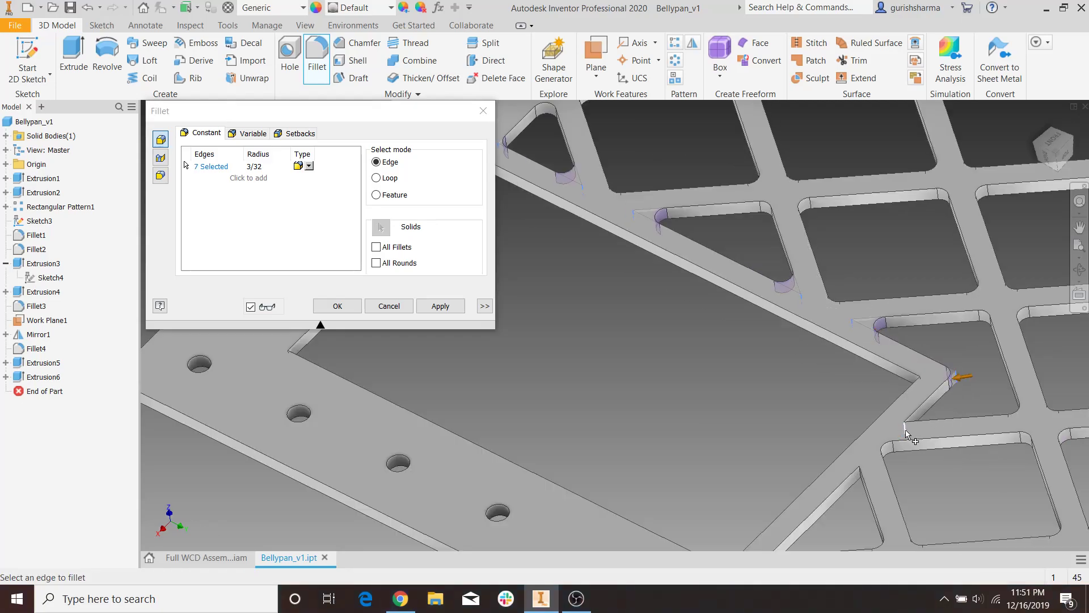
{"action": "middle_click_drag", "start_coordinate": [900, 462], "coordinate": [703, 449]}
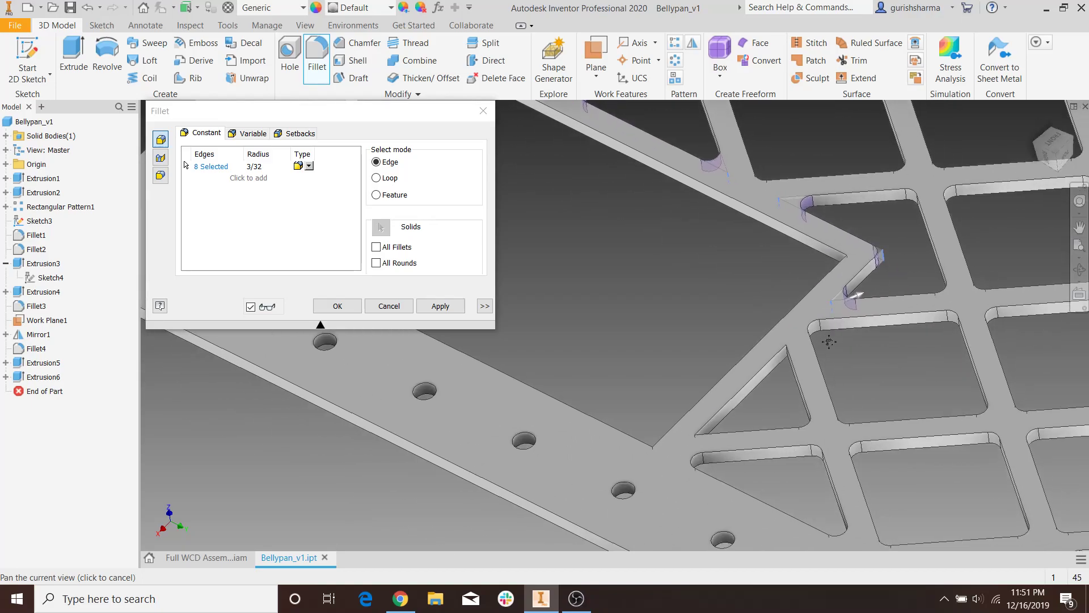
Add the sharp corners of the triangular pocket beside the short strip and the opening's adjacent frame corner to the 3/32 fillet.
{"action": "left_click", "coordinate": [699, 444]}
{"action": "scroll", "coordinate": [785, 352], "scroll_direction": "down", "scroll_amount": 5}
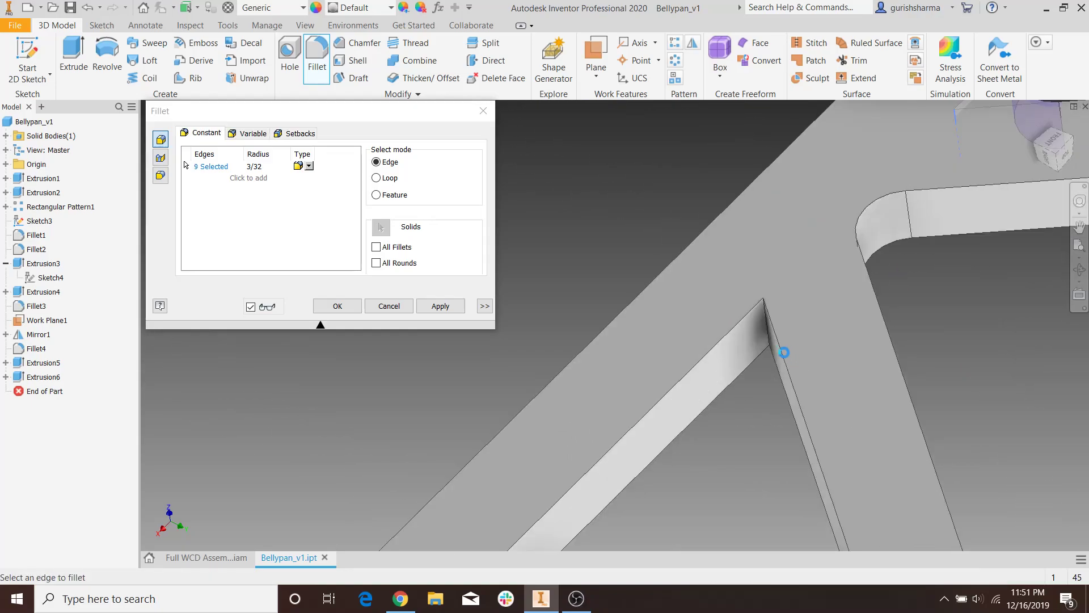
{"action": "left_click", "coordinate": [767, 335]}
{"action": "scroll", "coordinate": [681, 363], "scroll_direction": "up", "scroll_amount": 5}
{"action": "left_click", "coordinate": [675, 366]}
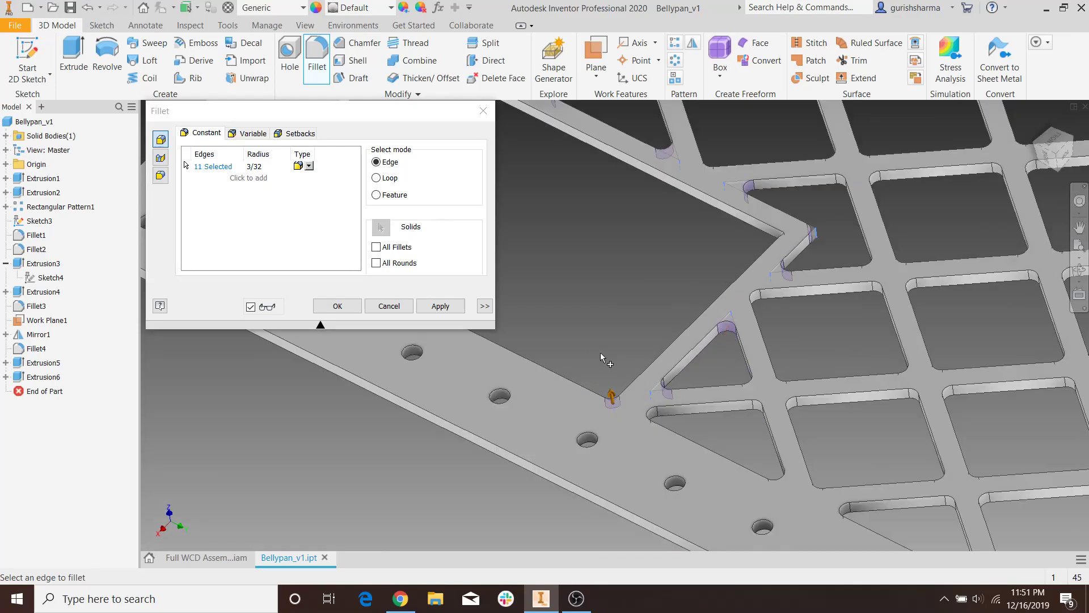
Add the opening's corner at the strip junction and its outer frame corner to the 3/32 fillet and apply it.
{"action": "middle_click_drag", "start_coordinate": [580, 289], "coordinate": [754, 364], "text": "shift"}
{"action": "scroll", "coordinate": [824, 369], "scroll_direction": "down", "scroll_amount": 5}
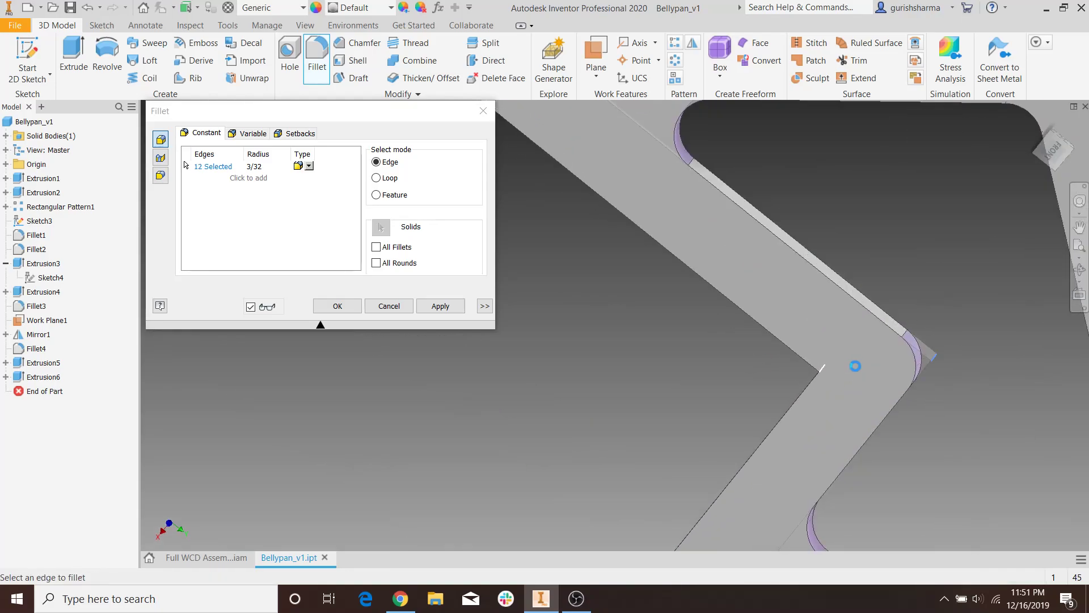
{"action": "scroll", "coordinate": [875, 362], "scroll_direction": "up", "scroll_amount": 5}
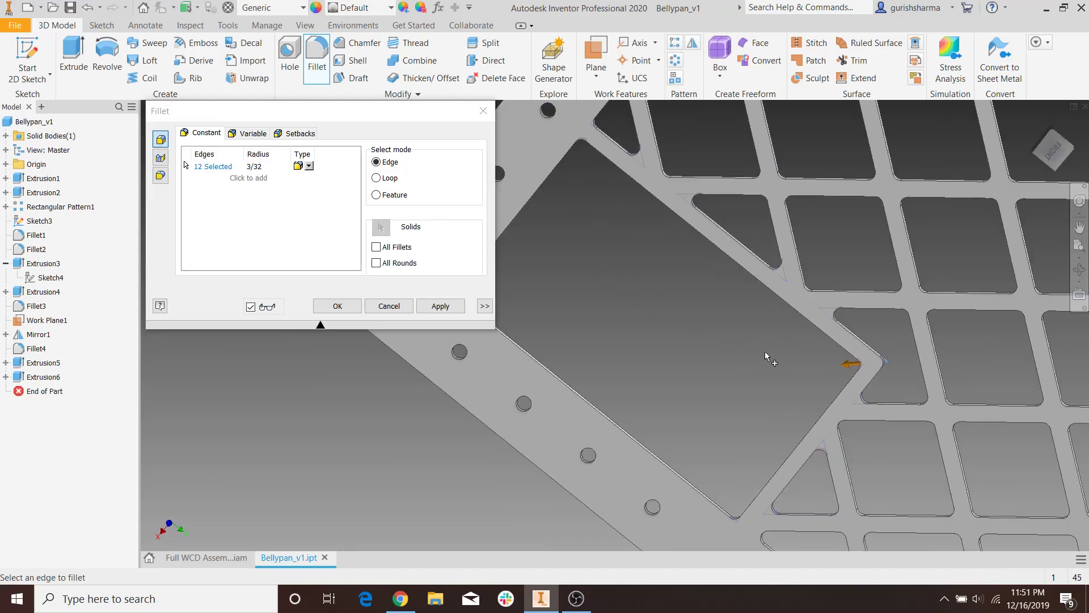
{"action": "scroll", "coordinate": [764, 348], "scroll_direction": "up", "scroll_amount": 3}
{"action": "scroll", "coordinate": [591, 311], "scroll_direction": "down", "scroll_amount": 2}
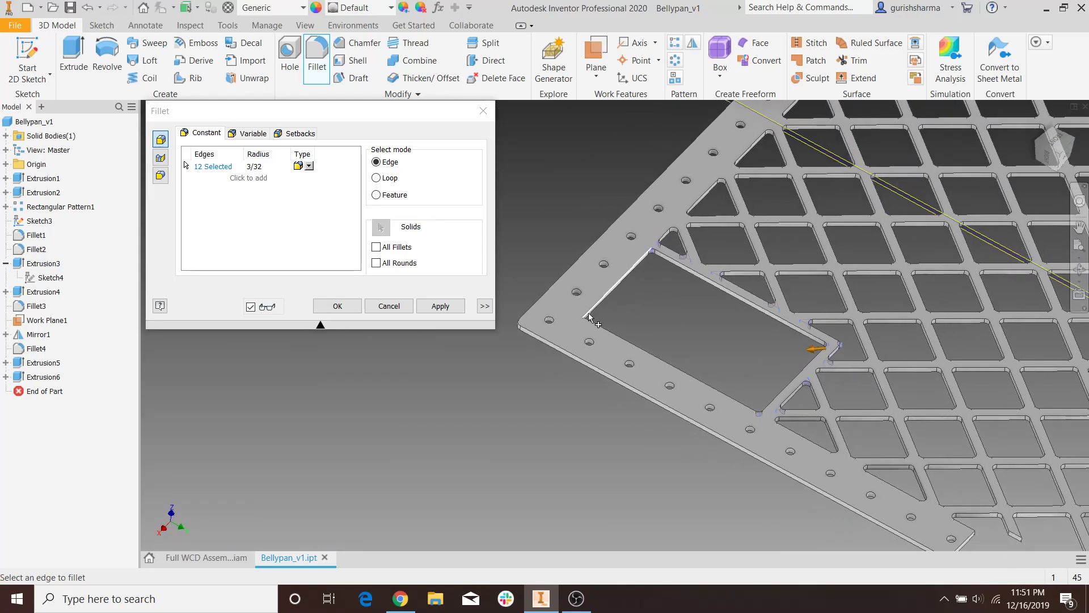
{"action": "scroll", "coordinate": [589, 317], "scroll_direction": "down", "scroll_amount": 4}
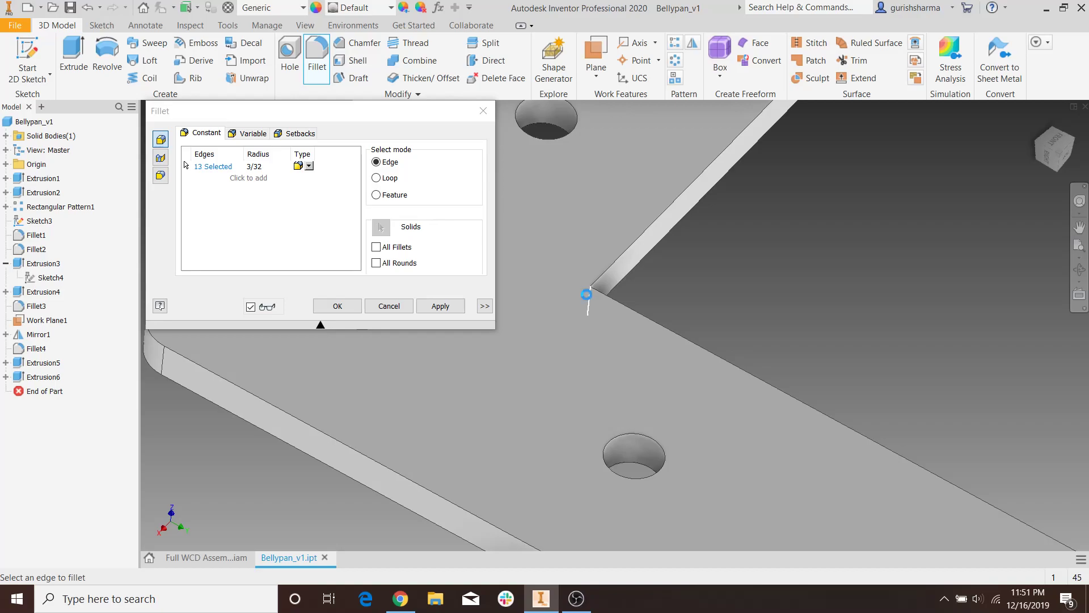
{"action": "scroll", "coordinate": [758, 274], "scroll_direction": "up", "scroll_amount": 5}
{"action": "middle_click_drag", "start_coordinate": [795, 264], "coordinate": [677, 256]}
{"action": "middle_click_drag", "start_coordinate": [733, 256], "coordinate": [732, 260], "text": "shift"}
{"action": "left_click", "coordinate": [441, 306]}
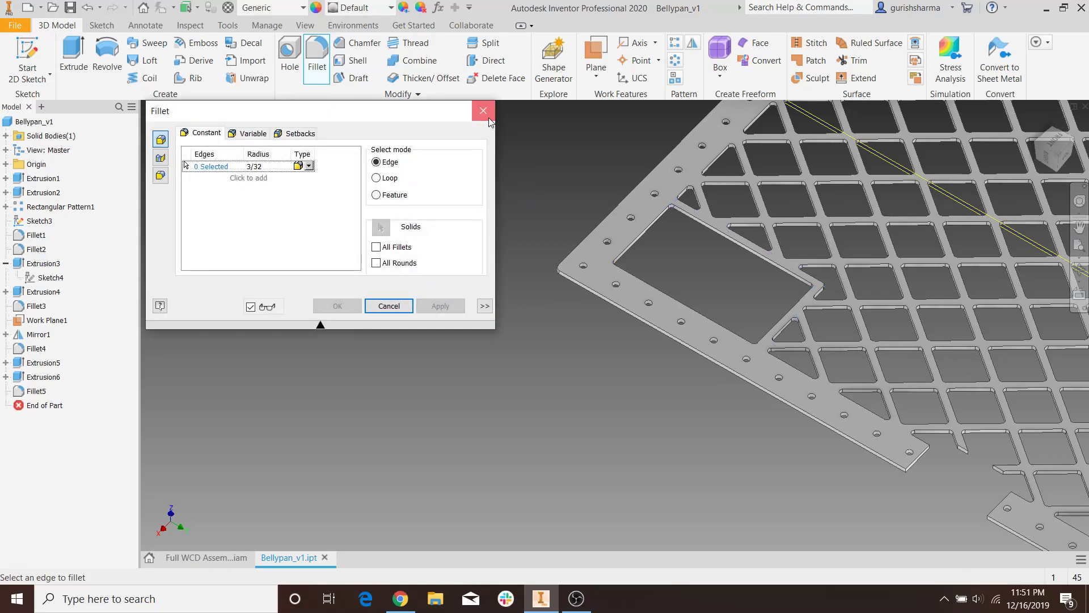
{"action": "left_click", "coordinate": [483, 110]}
Save the bellypan part and check its rectangular opening against the gearbox in the Full WCD Assembly.
{"action": "middle_click_drag", "start_coordinate": [748, 294], "coordinate": [732, 320], "text": "shift"}
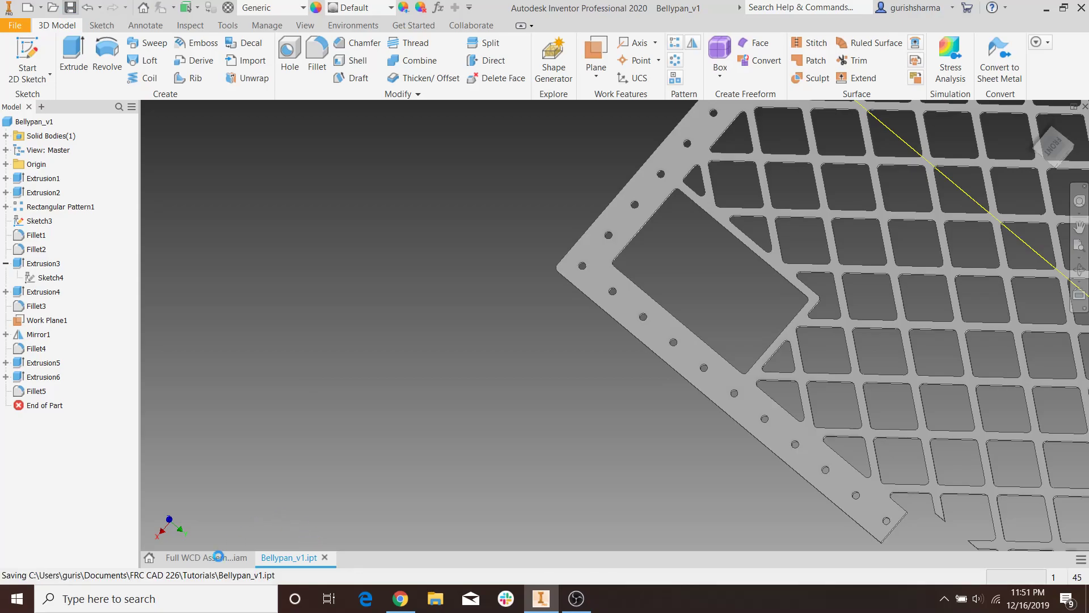
{"action": "middle_click_drag", "start_coordinate": [525, 360], "coordinate": [733, 188], "text": "shift"}
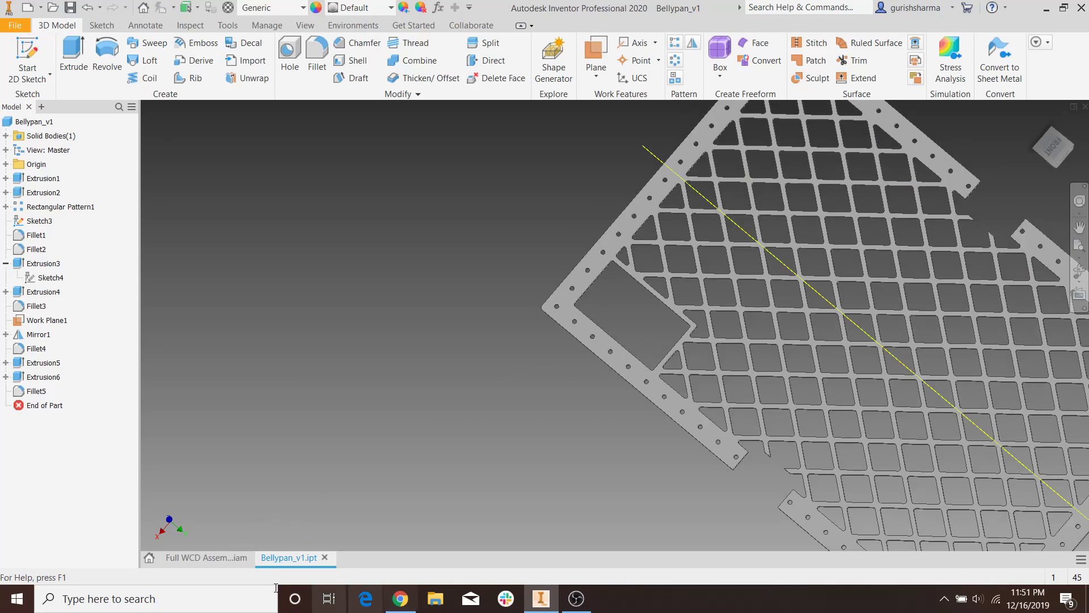
{"action": "left_click", "coordinate": [203, 555]}
{"action": "middle_click_drag", "start_coordinate": [617, 298], "coordinate": [548, 245], "text": "shift"}
{"action": "middle_click_drag", "start_coordinate": [780, 260], "coordinate": [739, 405], "text": "shift"}
{"action": "scroll", "coordinate": [495, 351], "scroll_direction": "down", "scroll_amount": 4}
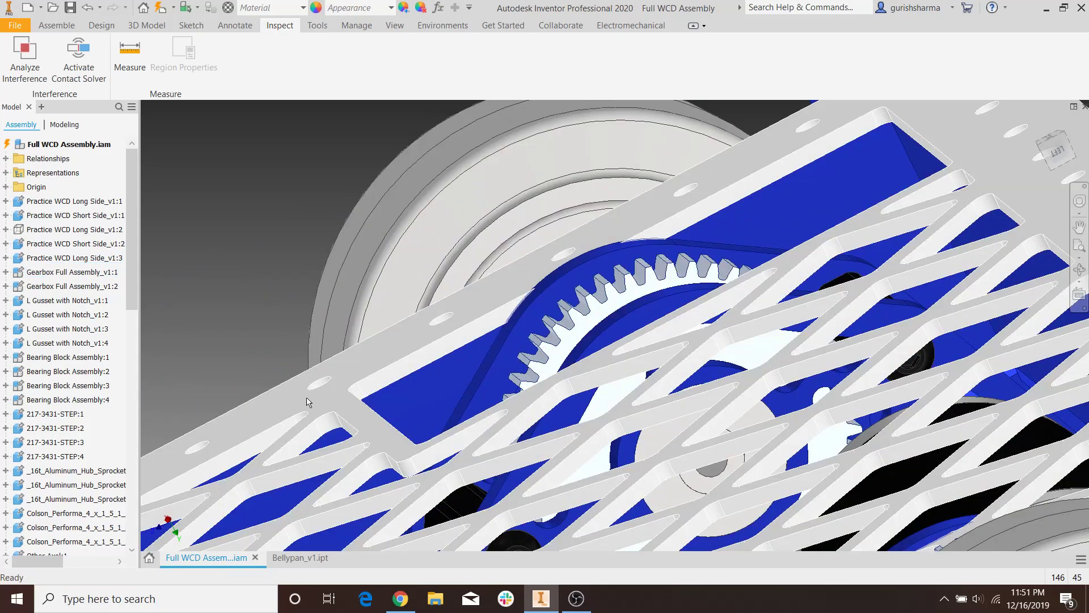
{"action": "left_click", "coordinate": [683, 277]}
{"action": "scroll", "coordinate": [679, 282], "scroll_direction": "up", "scroll_amount": 3}
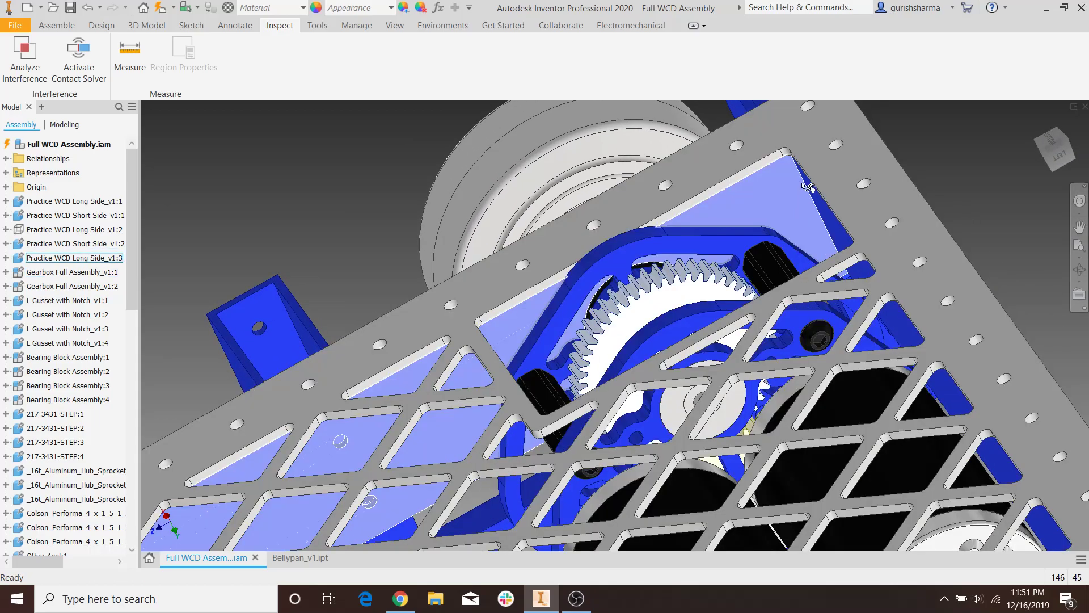
{"action": "middle_click_drag", "start_coordinate": [639, 367], "coordinate": [606, 405], "text": "shift"}
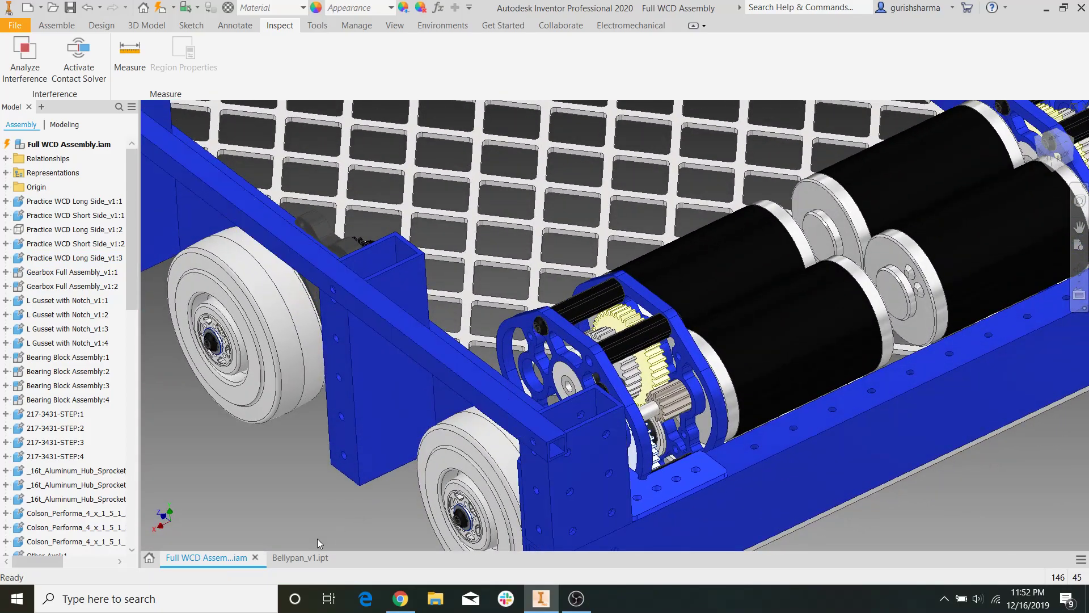
Mirror the bellypan's Extrusion5, Extrusion6 and Fillet5 about Work Plane1 to create the opposite gearbox opening.
{"action": "left_click", "coordinate": [300, 558]}
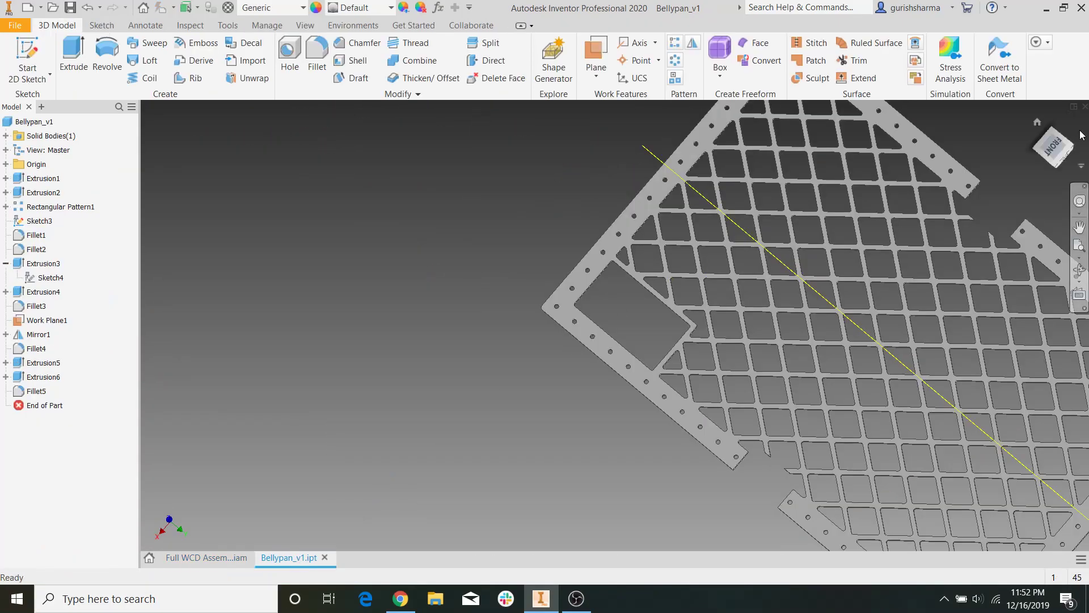
{"action": "left_click", "coordinate": [1053, 147]}
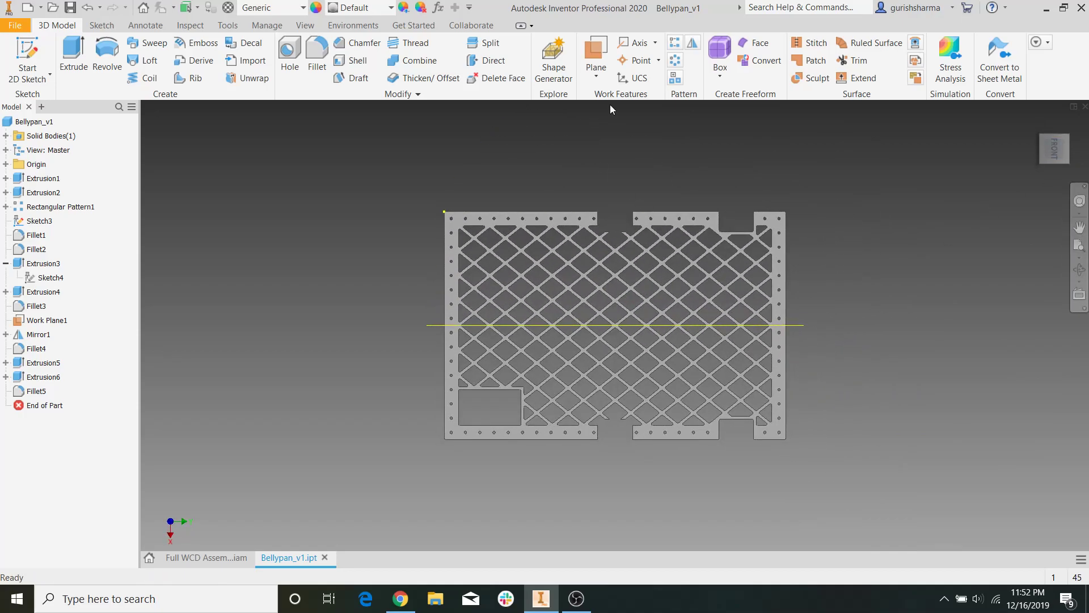
{"action": "left_click", "coordinate": [693, 42]}
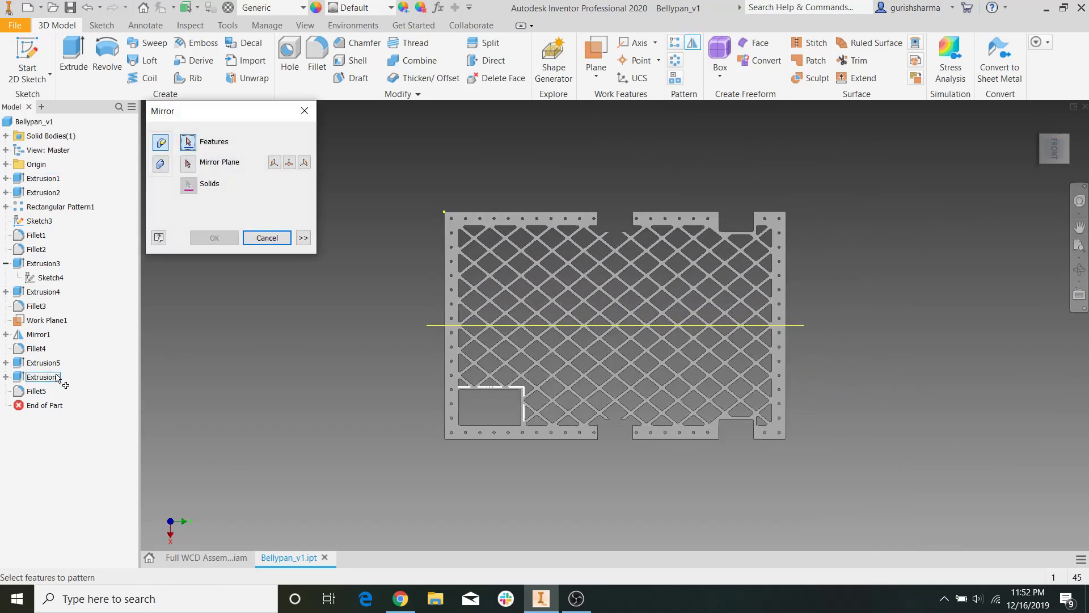
{"action": "left_click", "coordinate": [45, 363]}
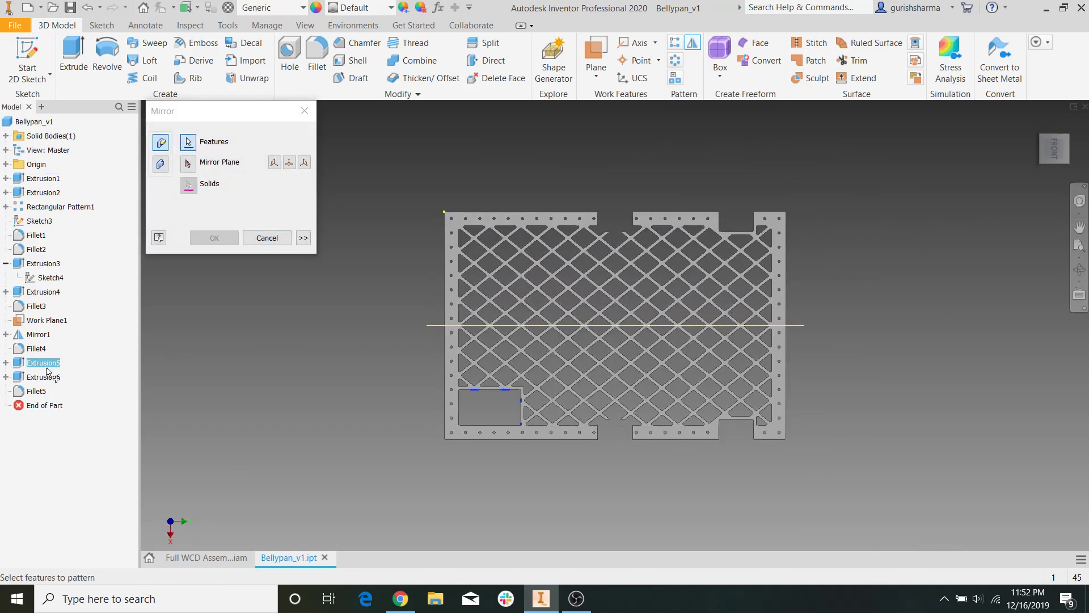
{"action": "left_click", "coordinate": [45, 377]}
{"action": "left_click", "coordinate": [48, 391]}
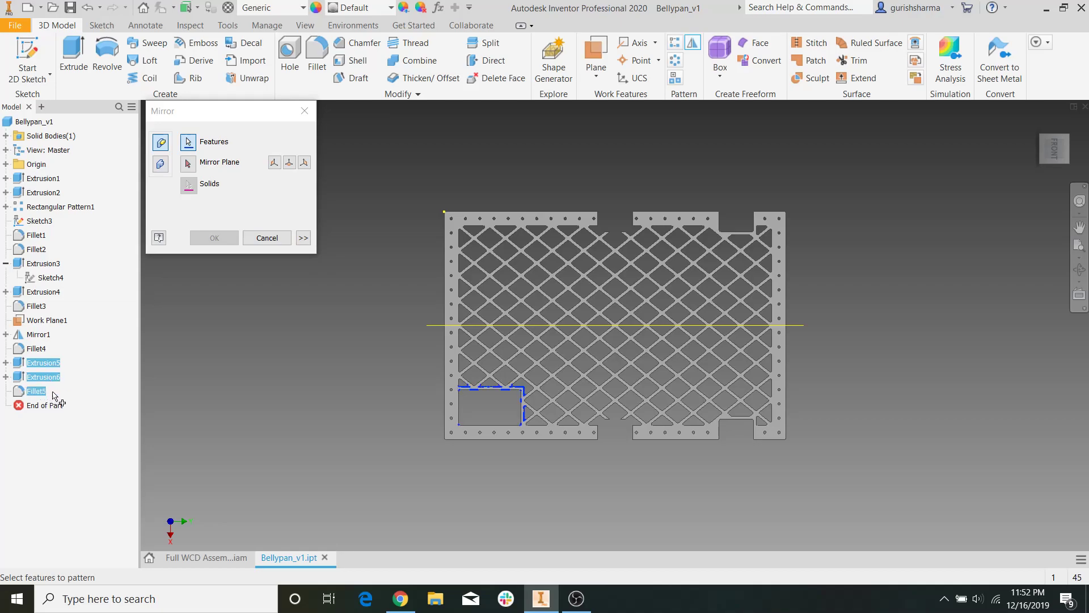
{"action": "left_click", "coordinate": [187, 163]}
{"action": "left_click", "coordinate": [432, 327]}
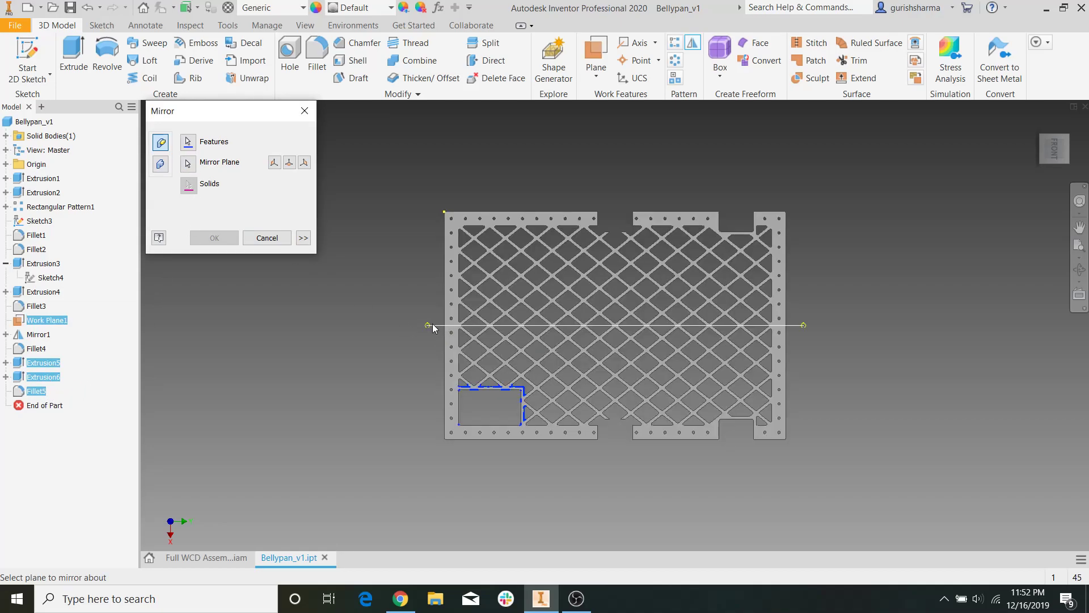
{"action": "left_click", "coordinate": [214, 238]}
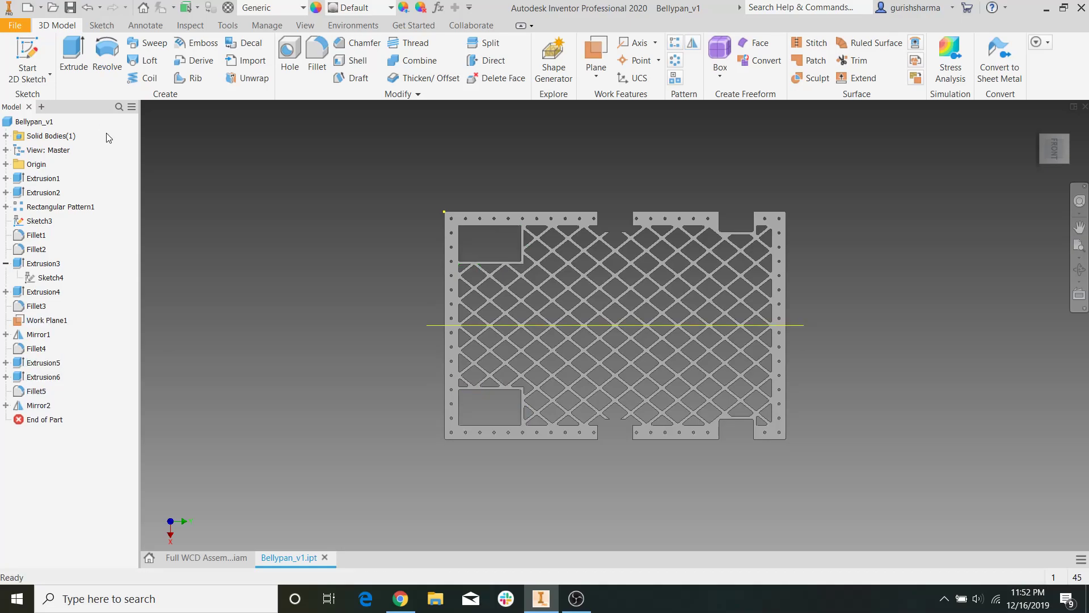
Inspect the lattice corners around the mirrored opening and save the Full WCD Assembly.
{"action": "scroll", "coordinate": [540, 259], "scroll_direction": "down", "scroll_amount": 5}
{"action": "scroll", "coordinate": [448, 318], "scroll_direction": "down", "scroll_amount": 5}
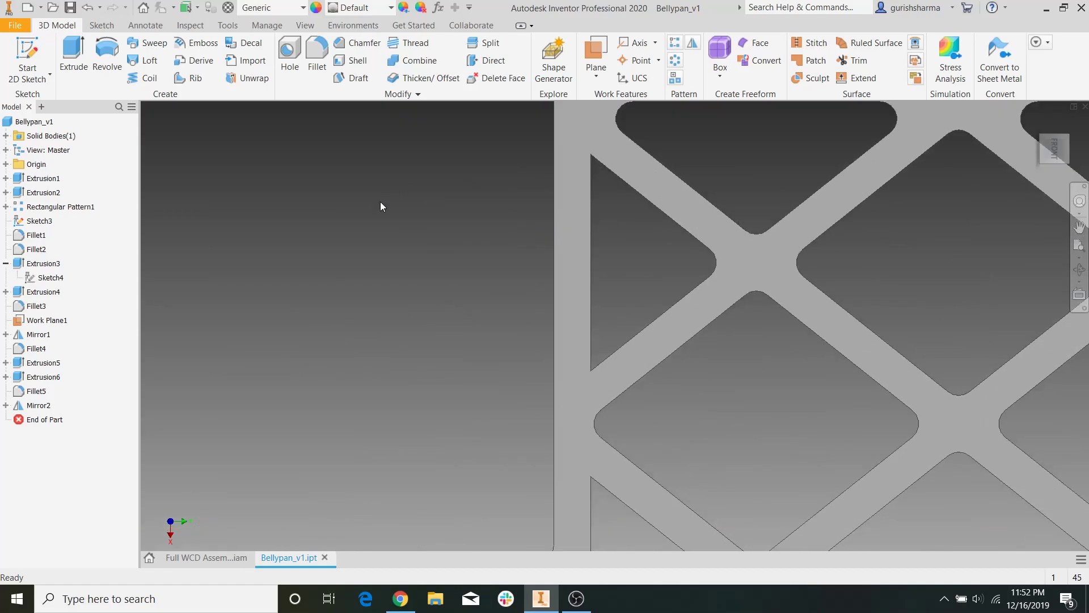
{"action": "scroll", "coordinate": [636, 301], "scroll_direction": "up", "scroll_amount": 5}
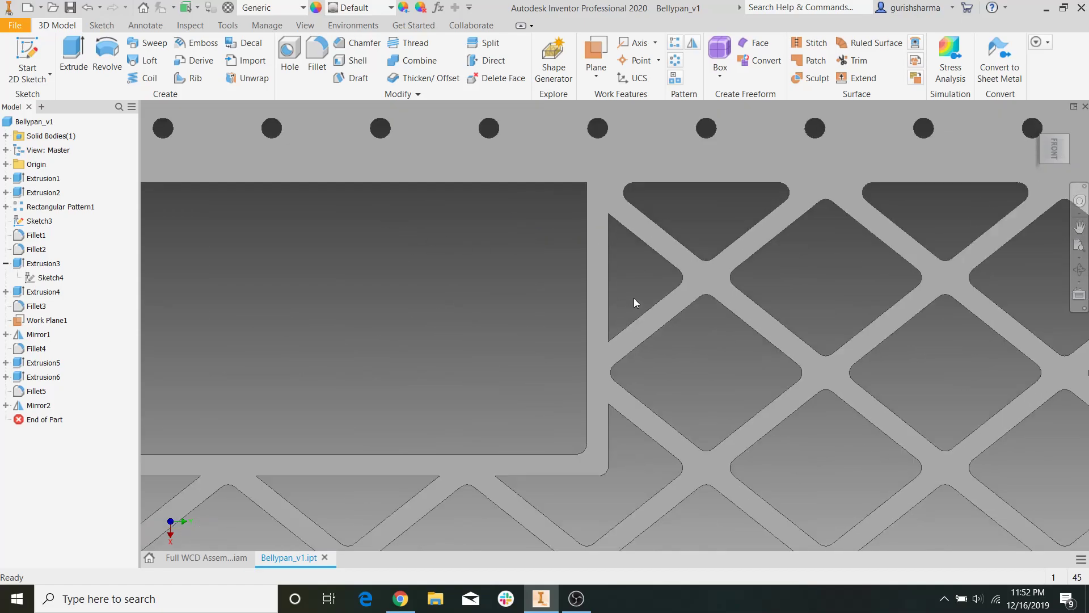
{"action": "scroll", "coordinate": [585, 334], "scroll_direction": "up", "scroll_amount": 3}
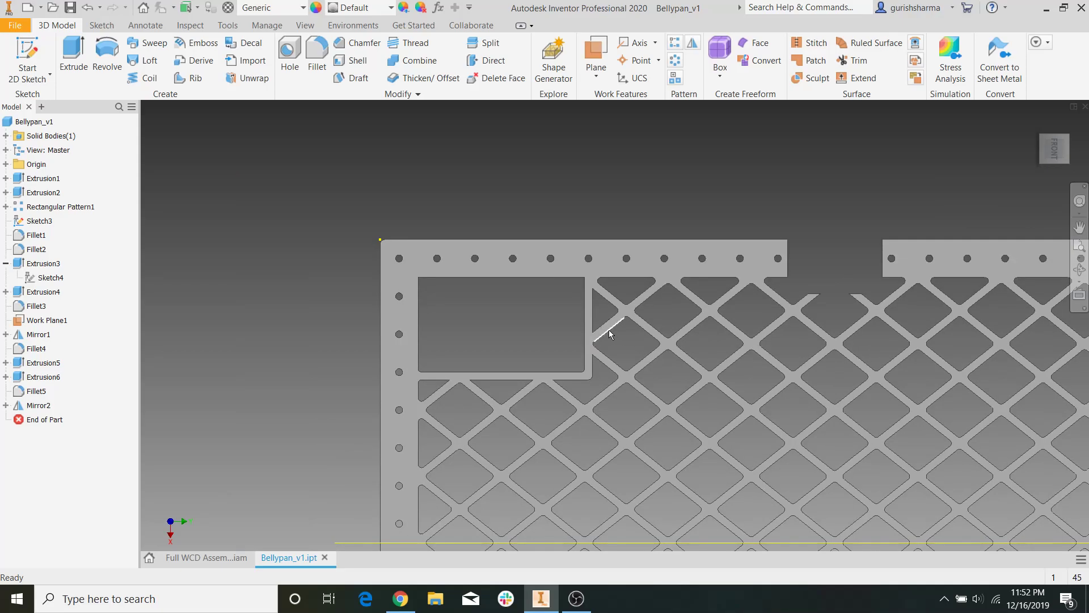
{"action": "left_click", "coordinate": [220, 561]}
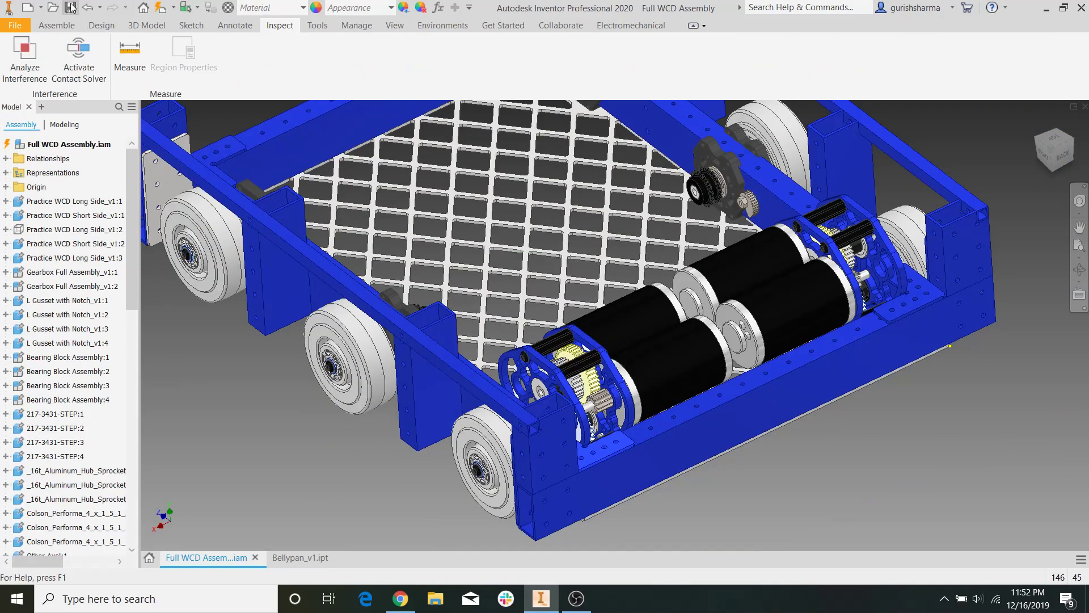
{"action": "left_click", "coordinate": [70, 8]}
{"action": "left_click", "coordinate": [600, 237]}
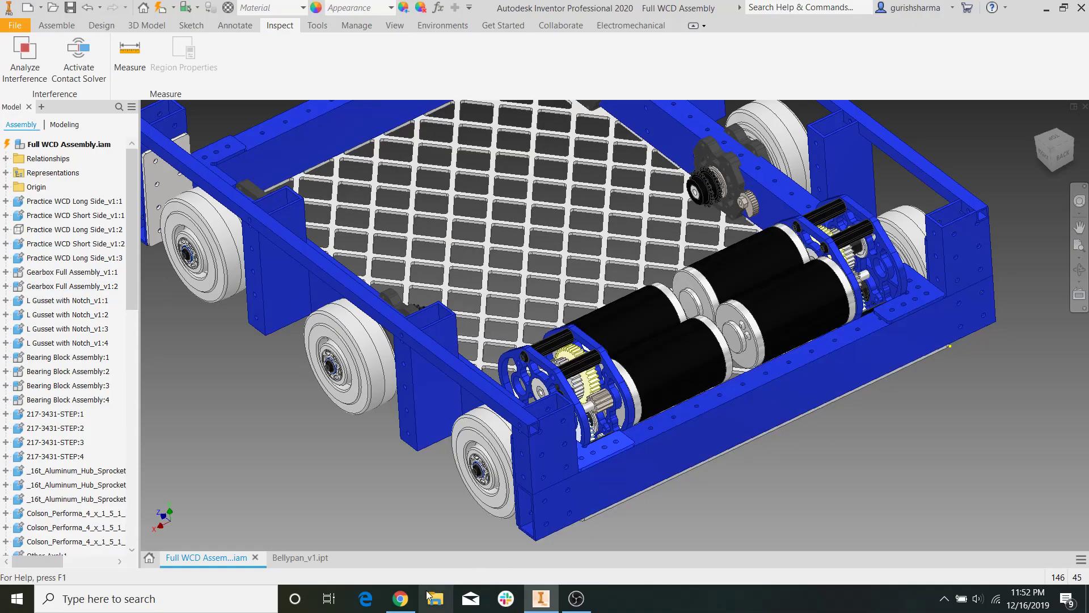
Switch to Chrome, search for andymark in a new tab and open the AndyMark website.
{"action": "left_click", "coordinate": [400, 599]}
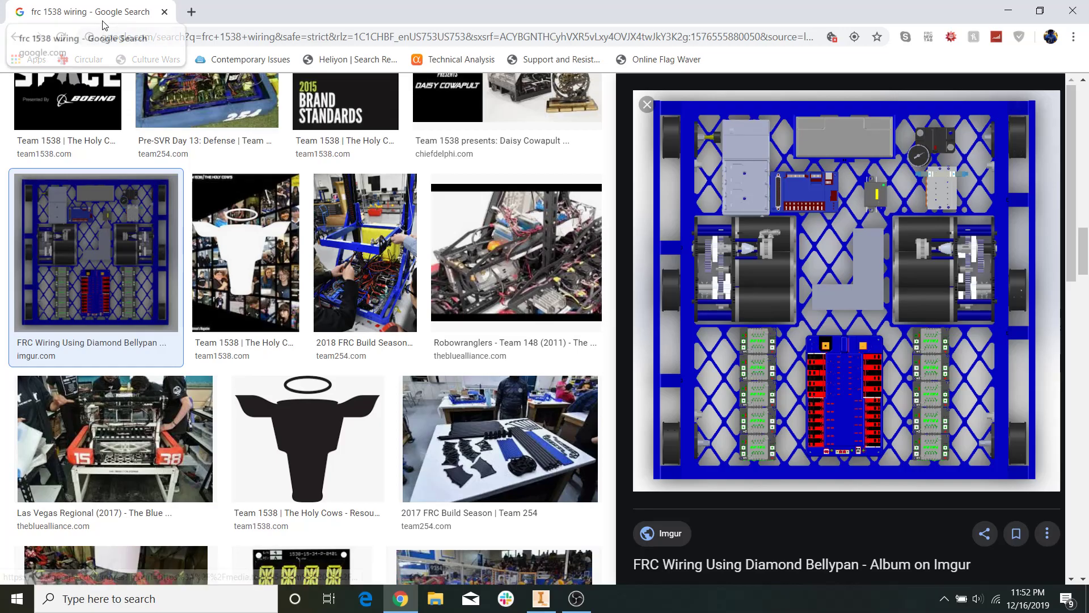
{"action": "left_click", "coordinate": [191, 12]}
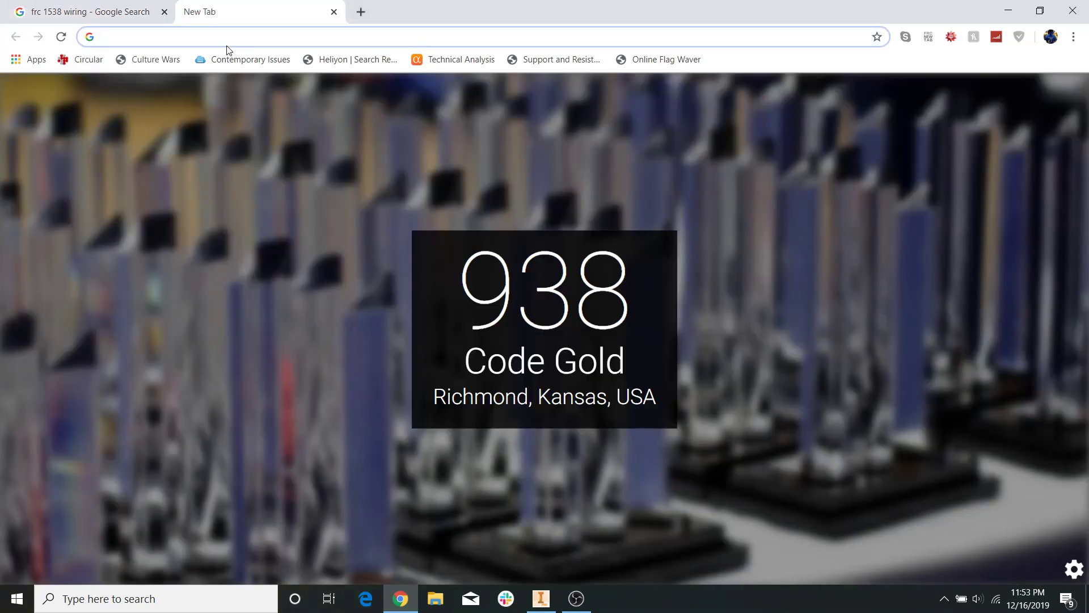
{"action": "type", "text": "andy"}
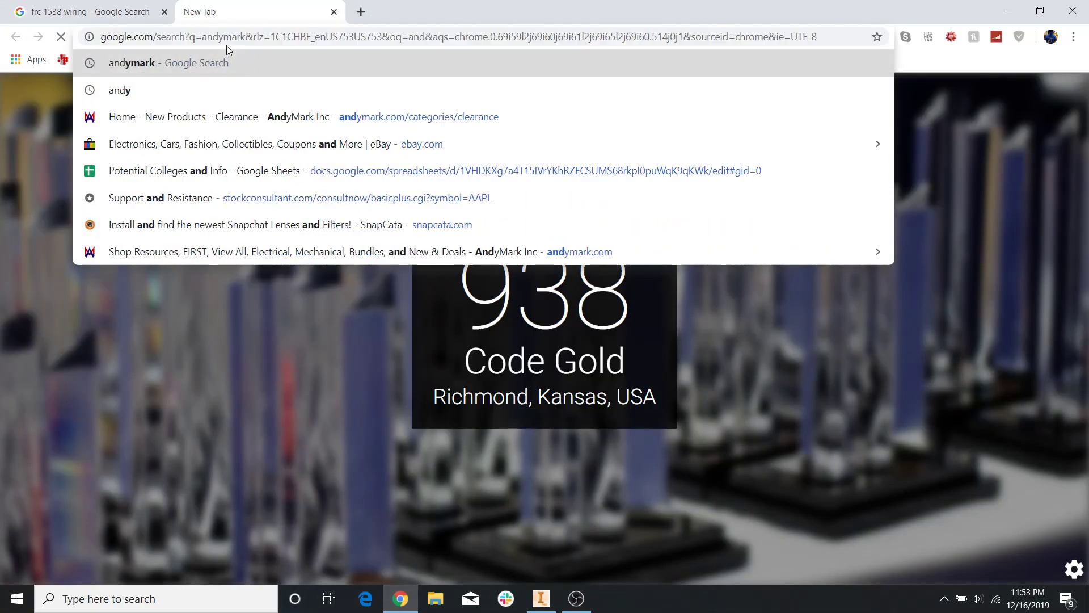
{"action": "key", "text": "Return"}
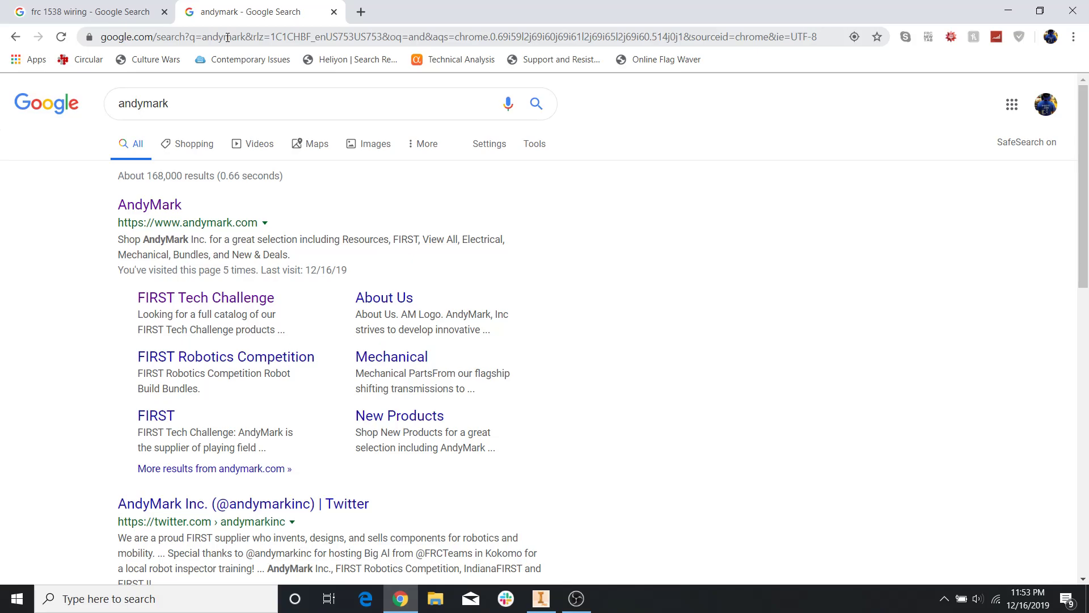
{"action": "left_click", "coordinate": [173, 226]}
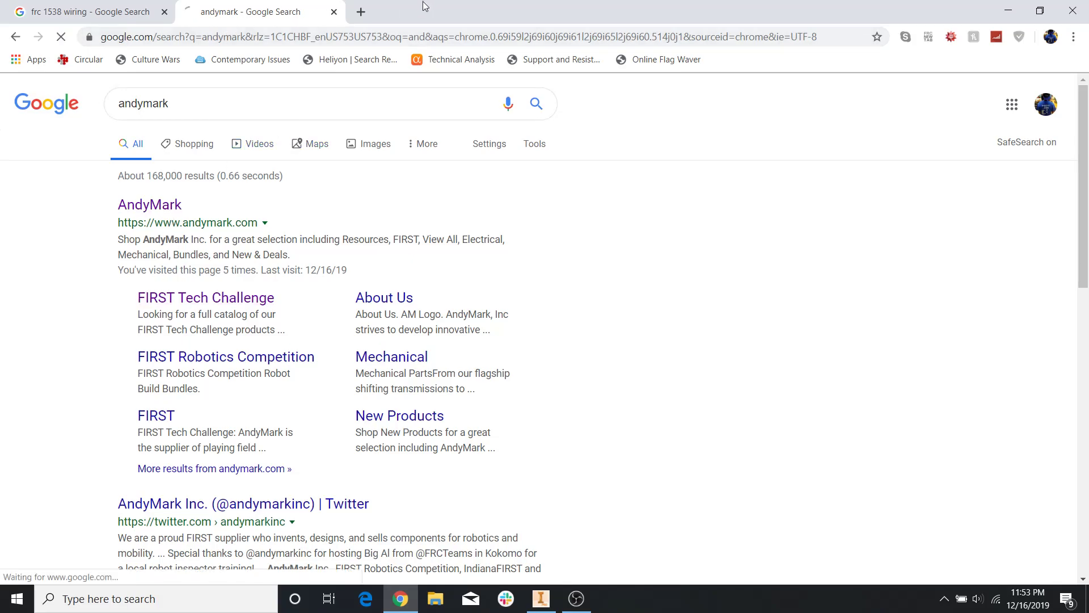
Open the VEXpro website (vexpro.com) in another new tab.
{"action": "left_click", "coordinate": [361, 11]}
{"action": "type", "text": "ve"}
{"action": "key", "text": "Return"}
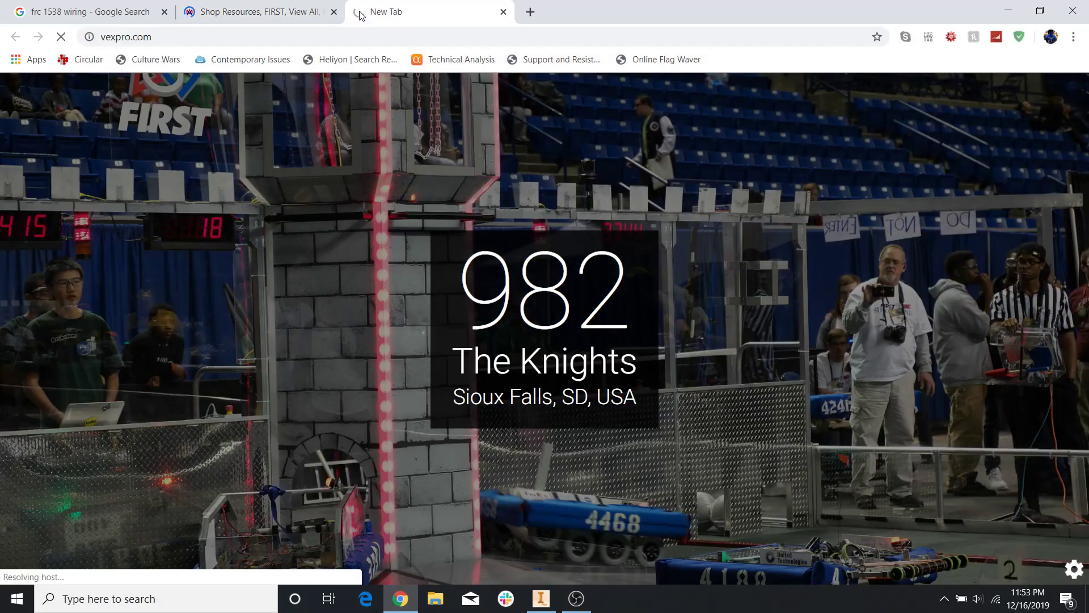
{"action": "left_click", "coordinate": [284, 9]}
{"action": "left_click", "coordinate": [410, 7]}
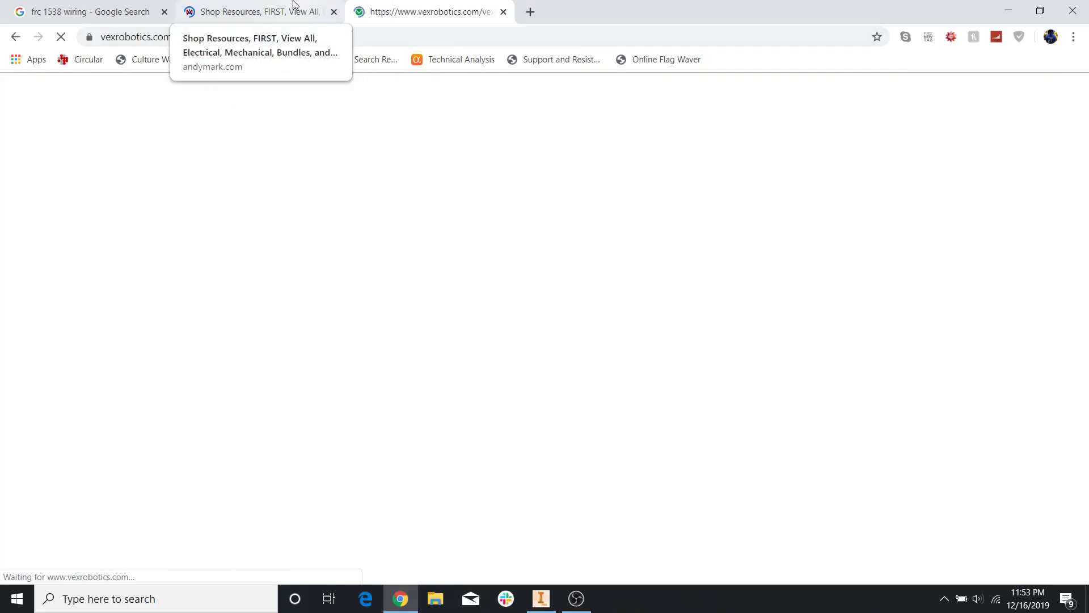
{"action": "left_click", "coordinate": [289, 11]}
{"action": "left_click", "coordinate": [426, 6]}
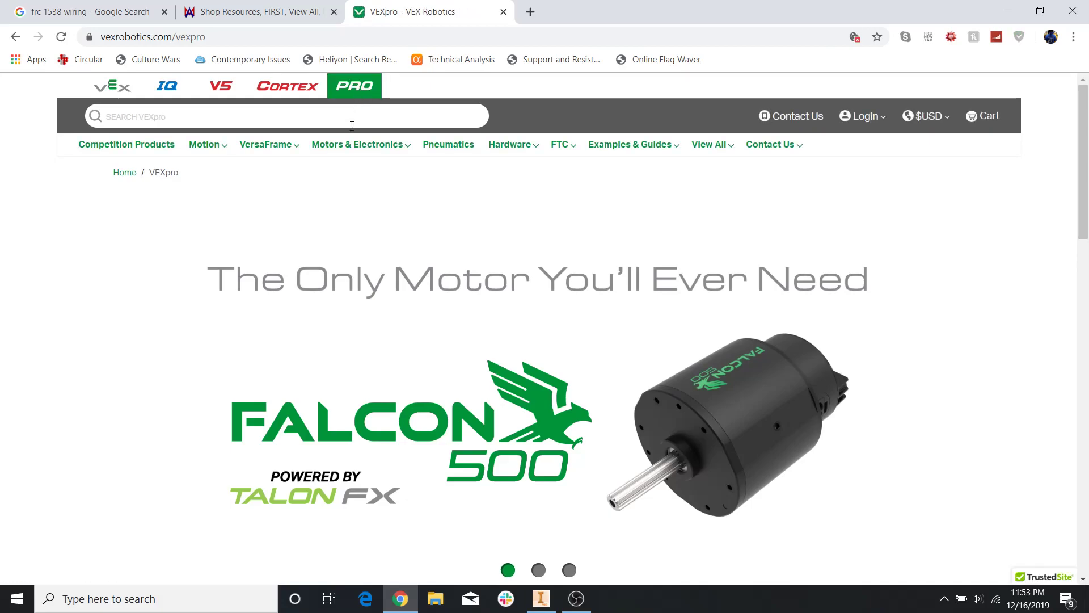
Search VEXpro for pdp, open the Power Distribution Panel product page and close the AndyMark tab.
{"action": "type", "text": "pdp"}
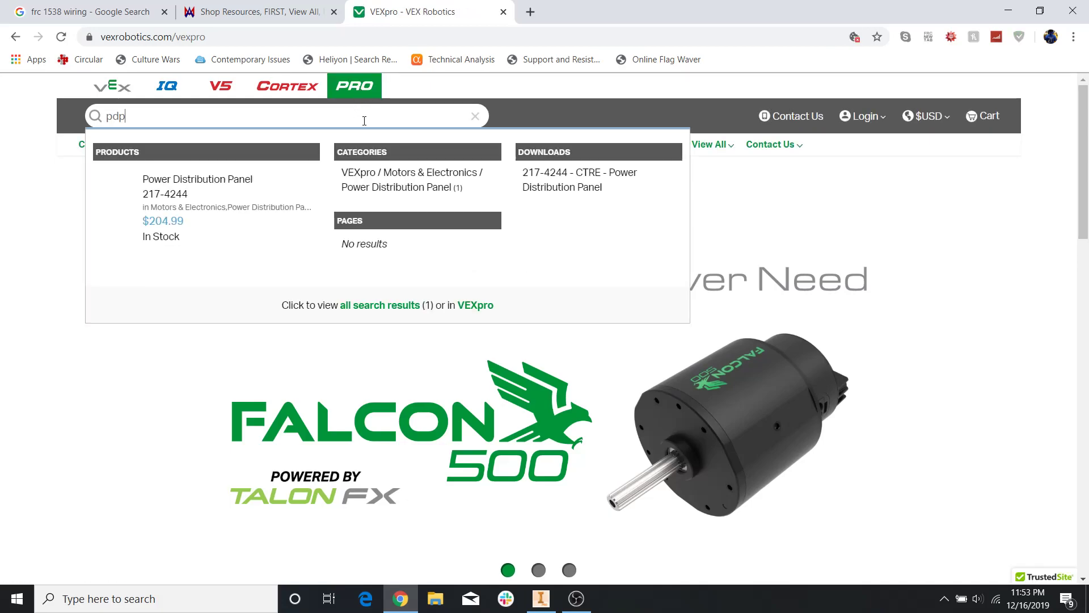
{"action": "left_click", "coordinate": [267, 182]}
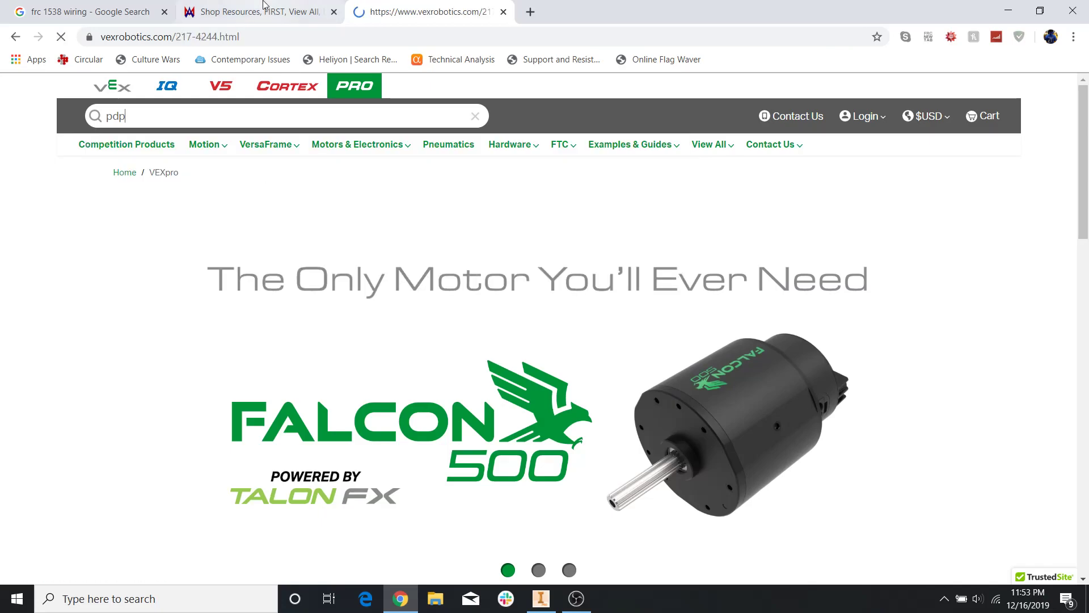
{"action": "left_click", "coordinate": [328, 16]}
{"action": "left_click", "coordinate": [332, 14]}
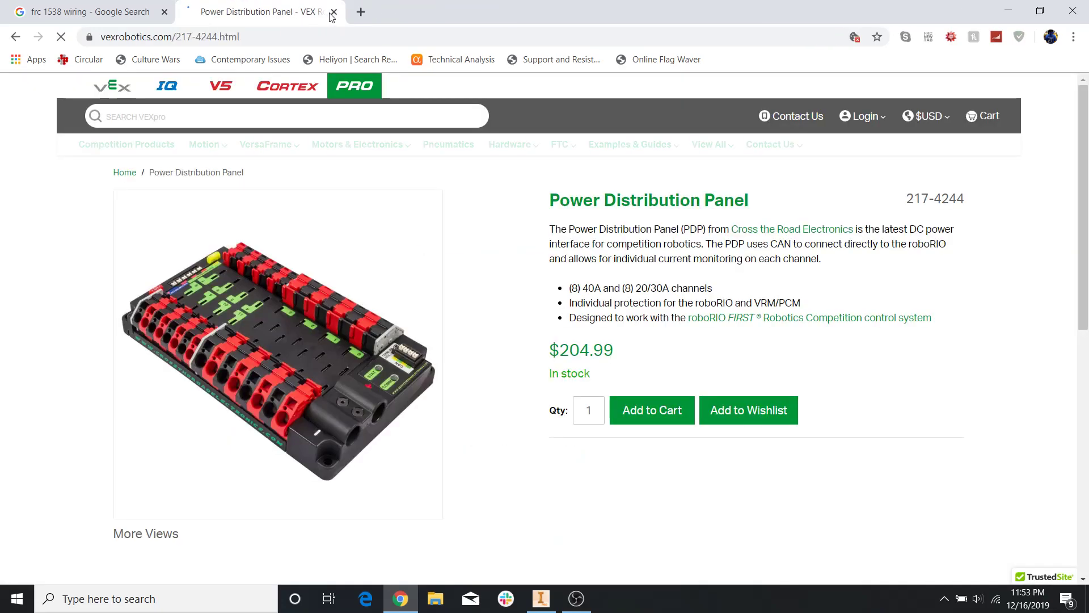
Show the CAD files offered for the Power Distribution Panel (217-4244).
{"action": "scroll", "coordinate": [477, 488], "scroll_direction": "down", "scroll_amount": 2}
{"action": "scroll", "coordinate": [487, 497], "scroll_direction": "down", "scroll_amount": 7}
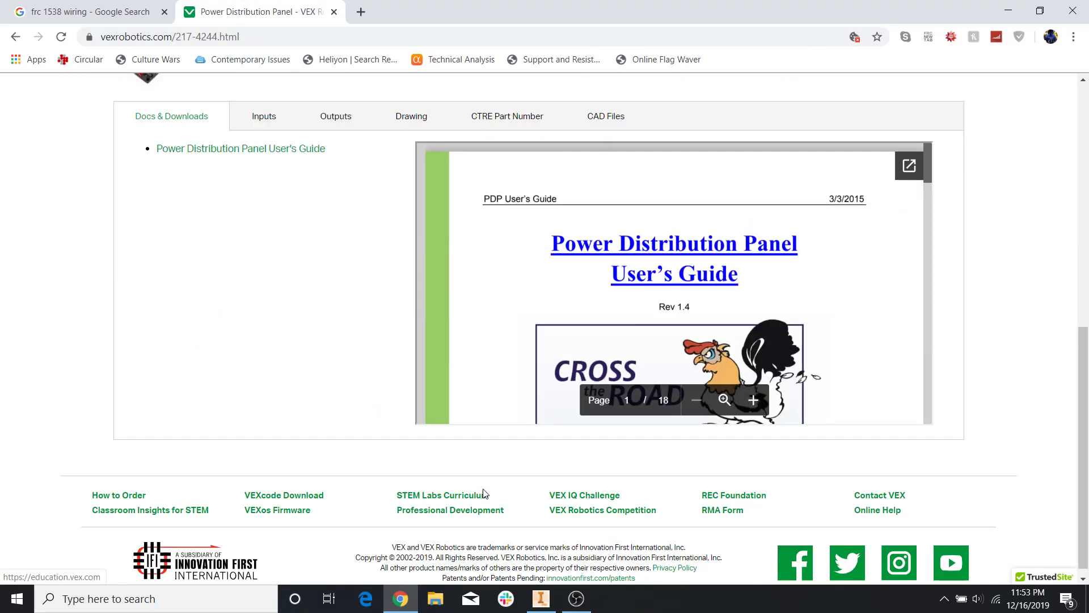
{"action": "left_click", "coordinate": [612, 114]}
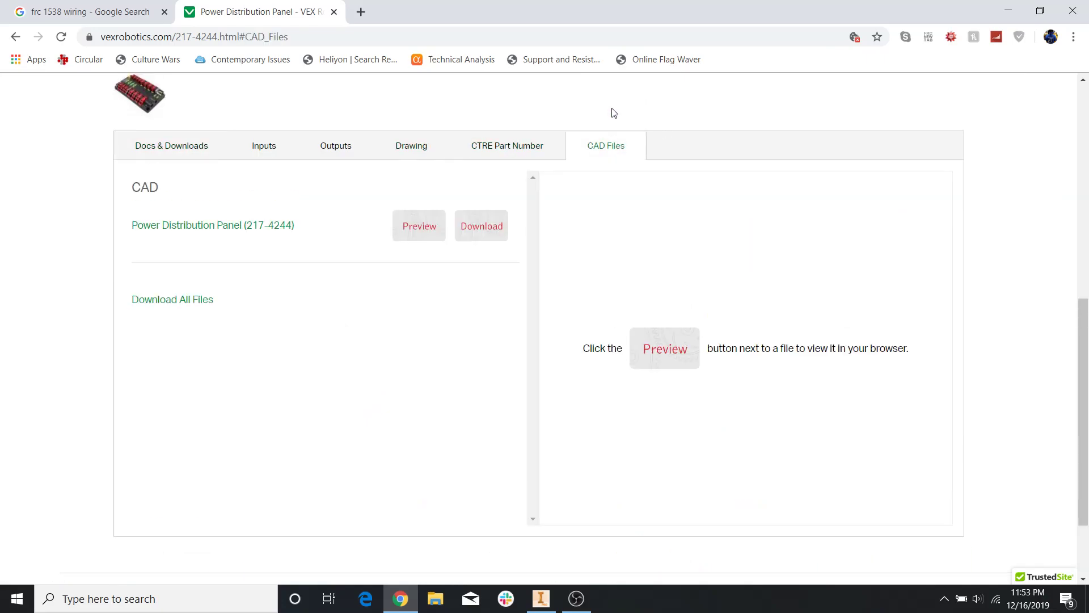
Preview the Power Distribution Panel (217-4244) in 3D and download its STEP file.
{"action": "left_click", "coordinate": [425, 234]}
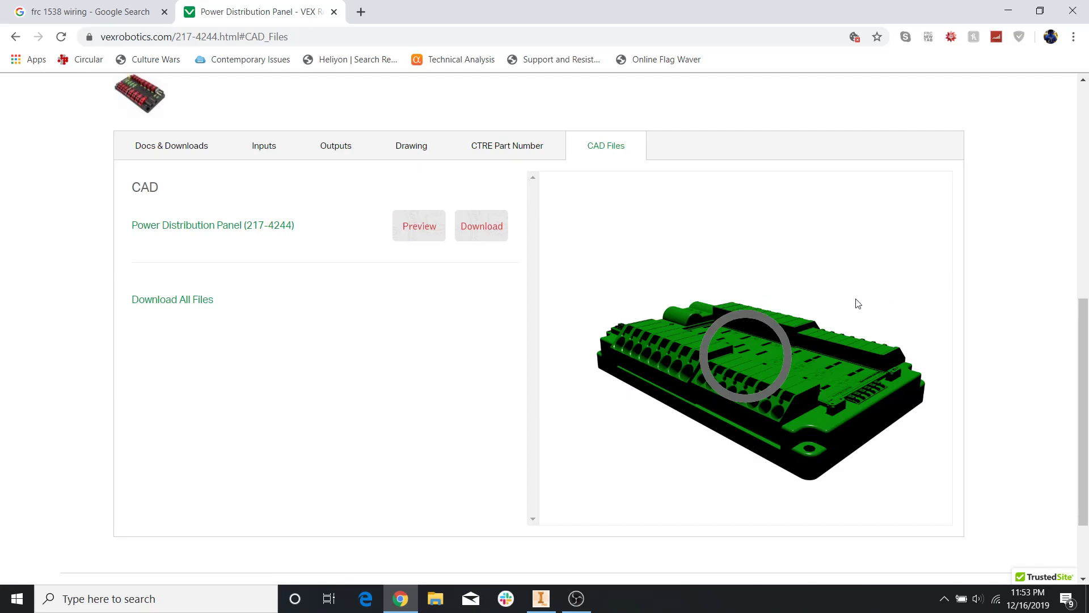
{"action": "left_click_drag", "start_coordinate": [796, 301], "coordinate": [890, 320]}
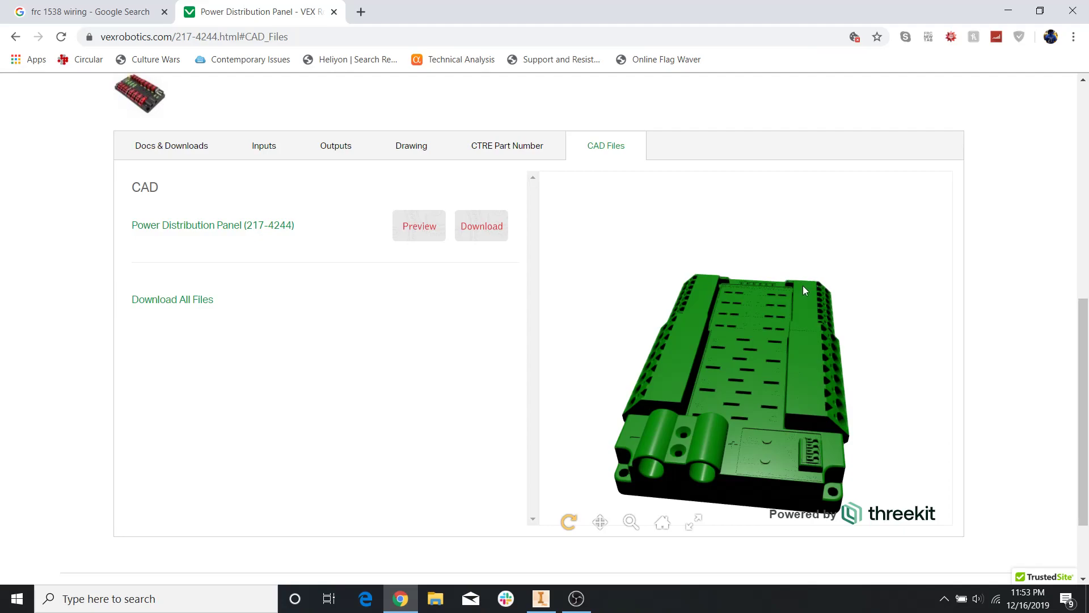
{"action": "left_click", "coordinate": [502, 225]}
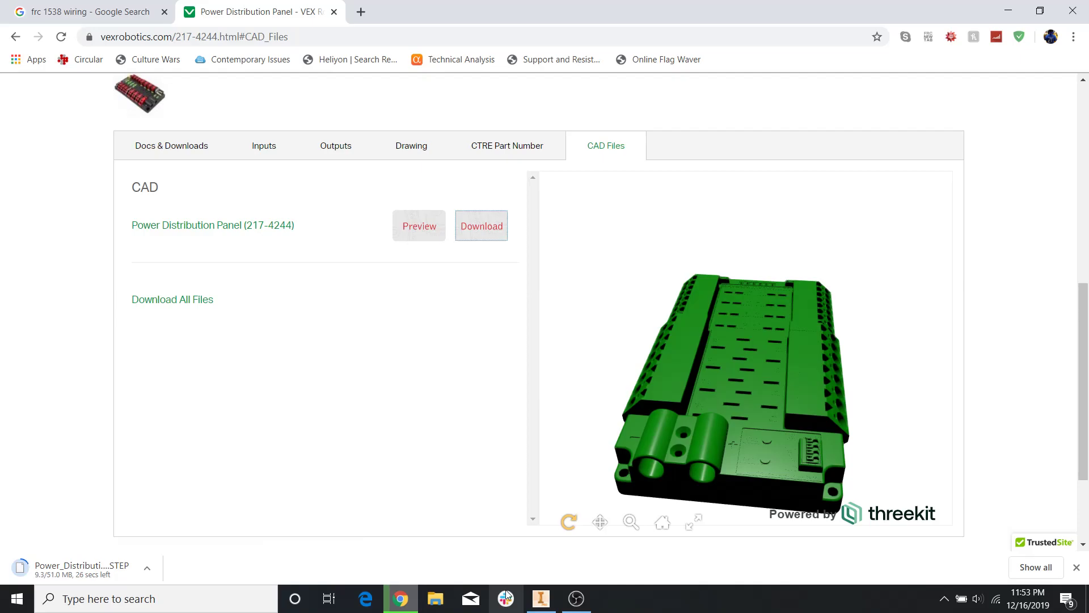
Open the Power Distribution Panel's engineering drawing in its own tab and examine its overall and mounting-hole dimensions up close.
{"action": "left_click", "coordinate": [431, 155]}
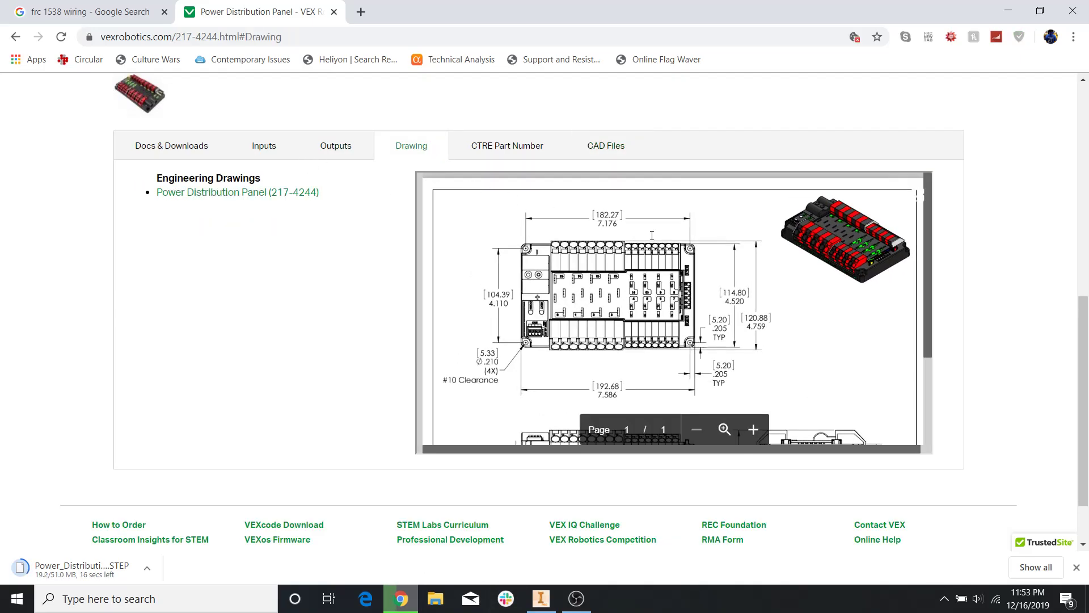
{"action": "left_click", "coordinate": [753, 429]}
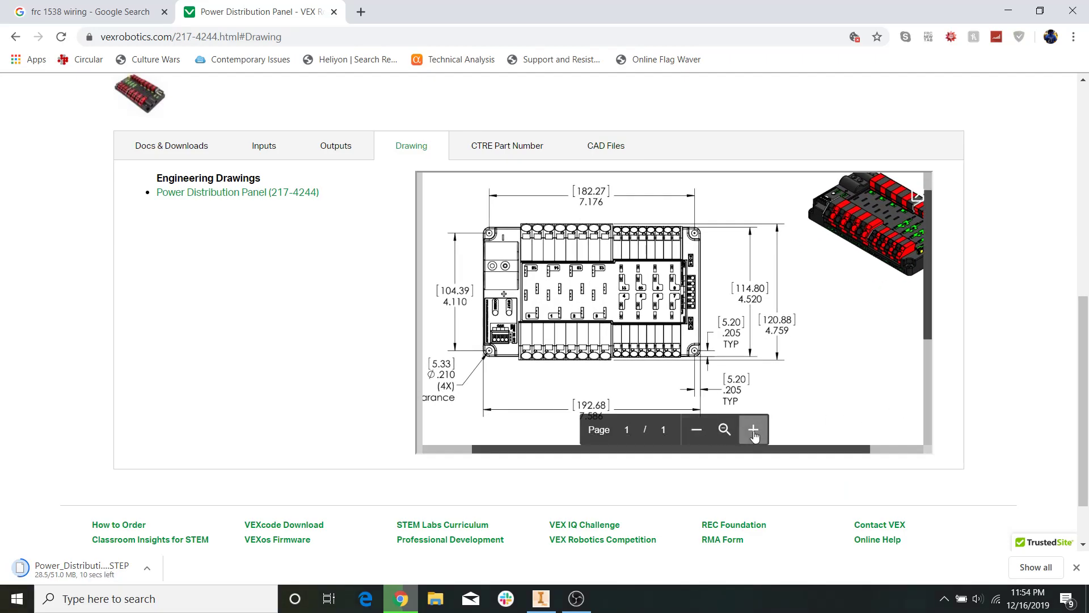
{"action": "left_click", "coordinate": [754, 429]}
{"action": "left_click", "coordinate": [917, 195]}
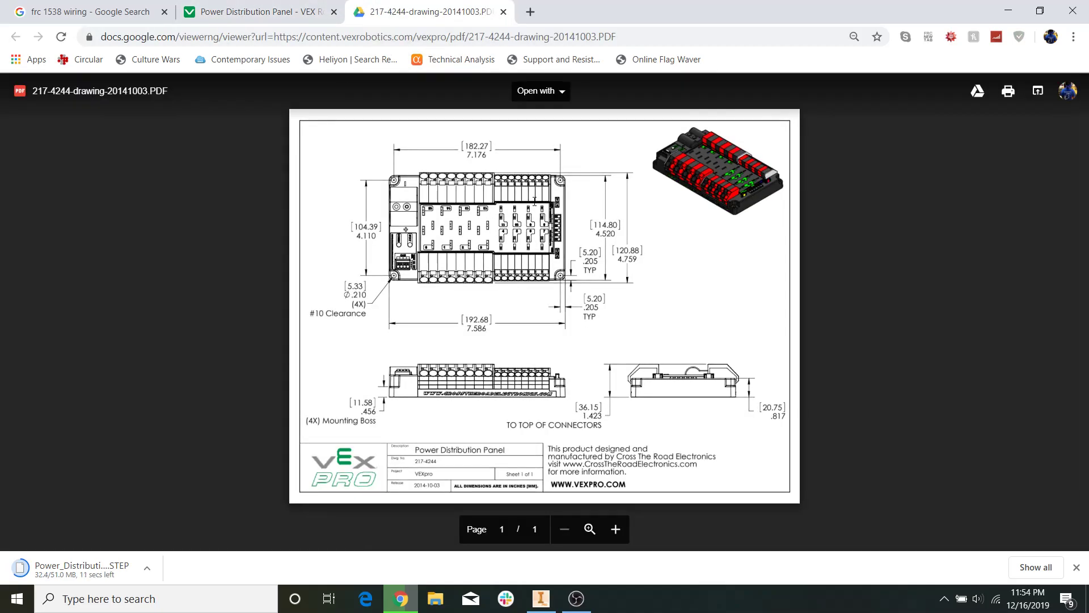
{"action": "scroll", "coordinate": [534, 225], "scroll_direction": "up", "scroll_amount": 2, "text": "ctrl"}
{"action": "scroll", "coordinate": [533, 225], "scroll_direction": "up", "scroll_amount": 3, "text": "ctrl"}
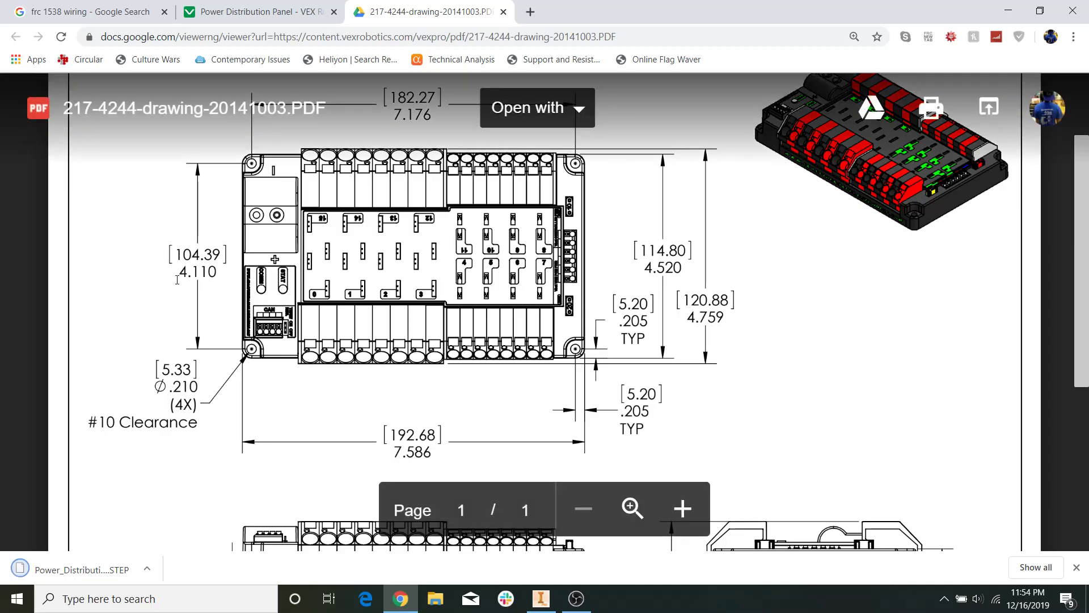
{"action": "scroll", "coordinate": [248, 359], "scroll_direction": "up", "scroll_amount": 2}
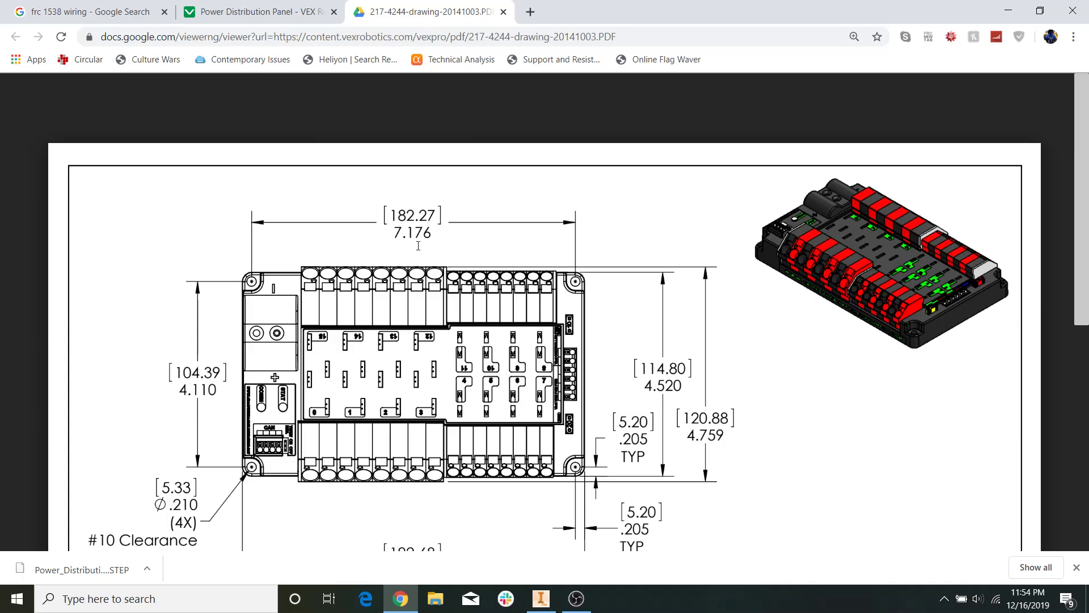
{"action": "scroll", "coordinate": [426, 297], "scroll_direction": "down", "scroll_amount": 2}
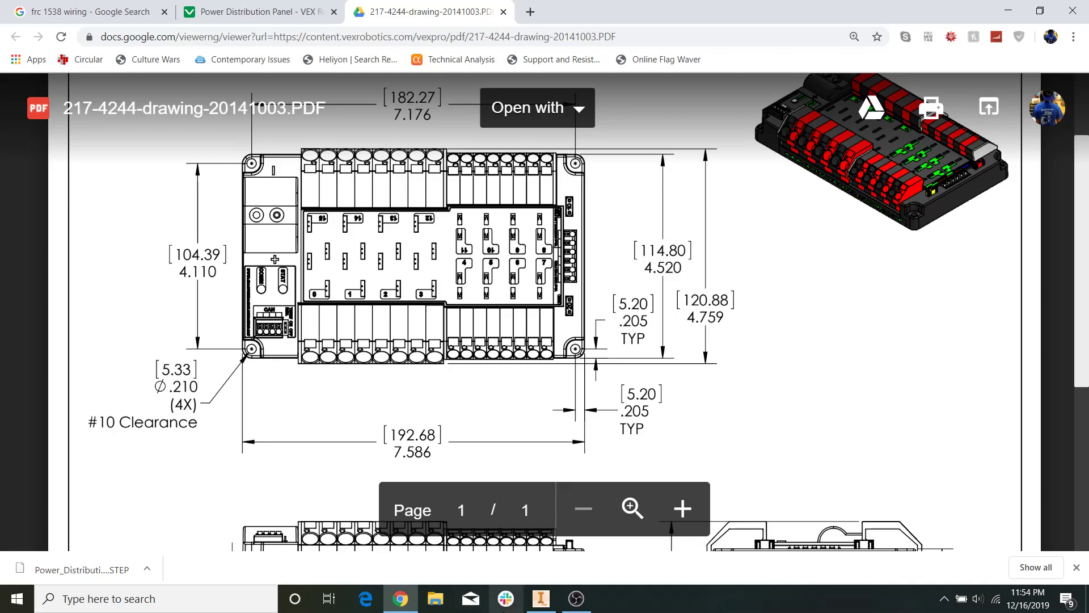
Switch to Inventor, bring up the Bellypan_v1 part and start a new sketch on the bellypan's flat face.
{"action": "left_click", "coordinate": [541, 598]}
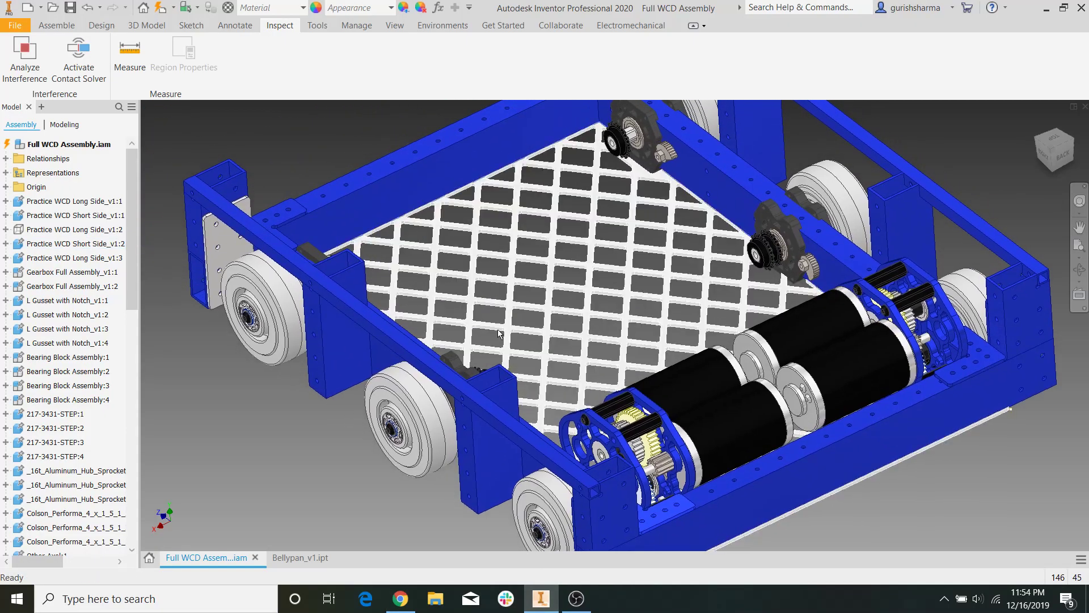
{"action": "left_click", "coordinate": [292, 557]}
{"action": "left_click", "coordinate": [27, 54]}
{"action": "left_click", "coordinate": [746, 271]}
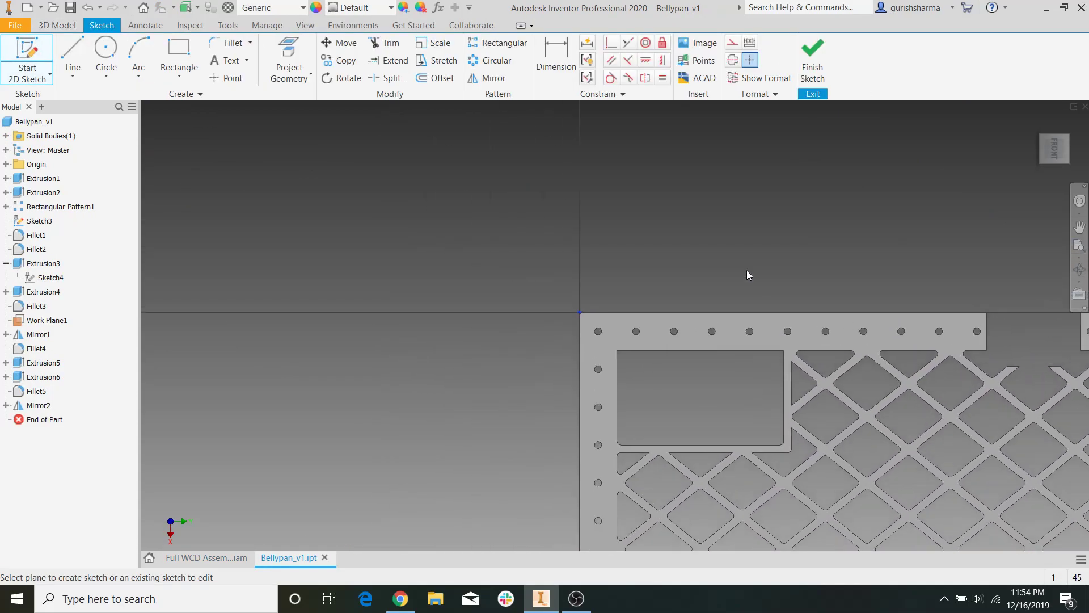
{"action": "scroll", "coordinate": [581, 247], "scroll_direction": "down", "scroll_amount": 6}
{"action": "scroll", "coordinate": [610, 281], "scroll_direction": "up", "scroll_amount": 4}
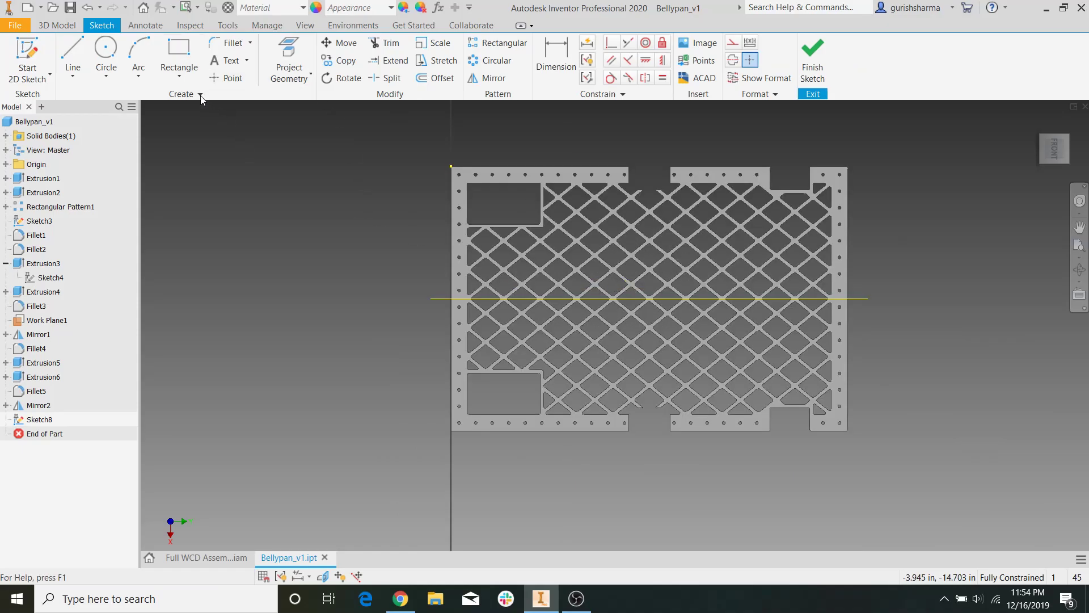
Sketch a rectangle about 7.77 in wide and 4.56 in high across the bellypan's centre line.
{"action": "left_click", "coordinate": [180, 51]}
{"action": "scroll", "coordinate": [815, 284], "scroll_direction": "up", "scroll_amount": 5}
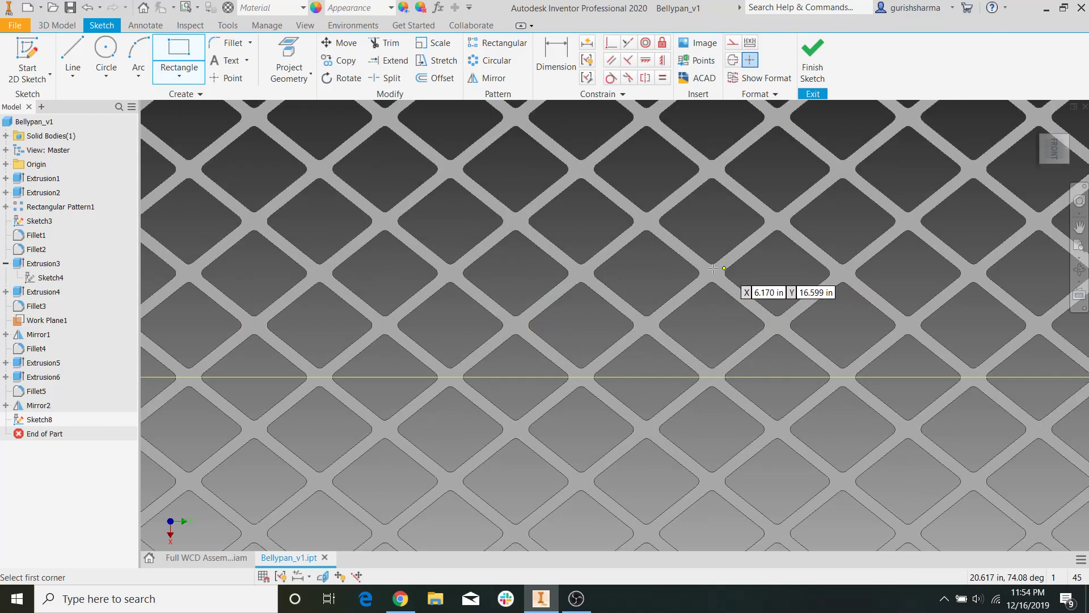
{"action": "left_click", "coordinate": [497, 267]}
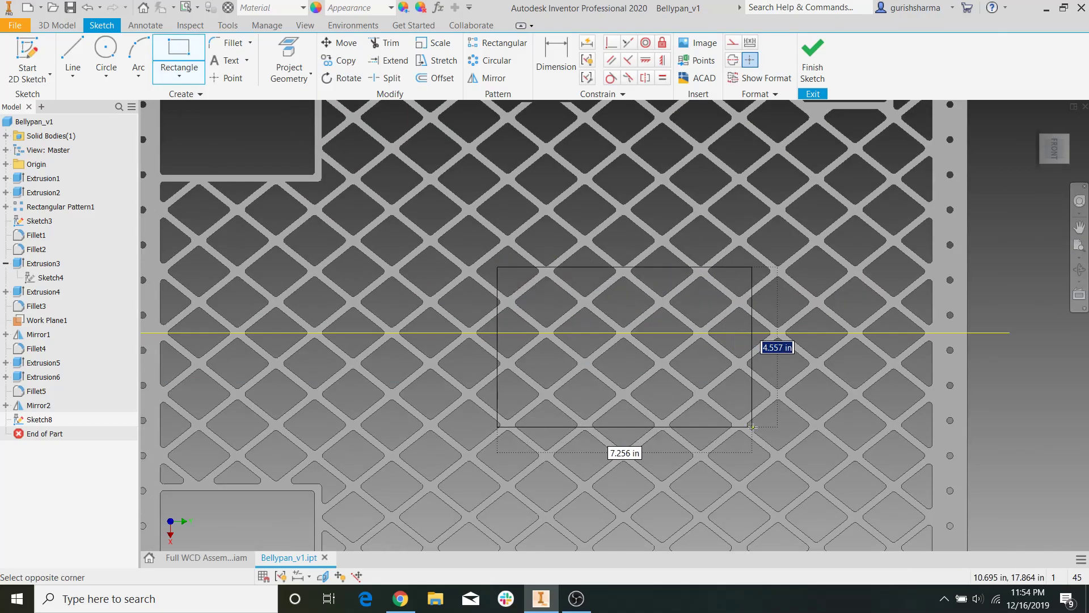
{"action": "left_click", "coordinate": [770, 426]}
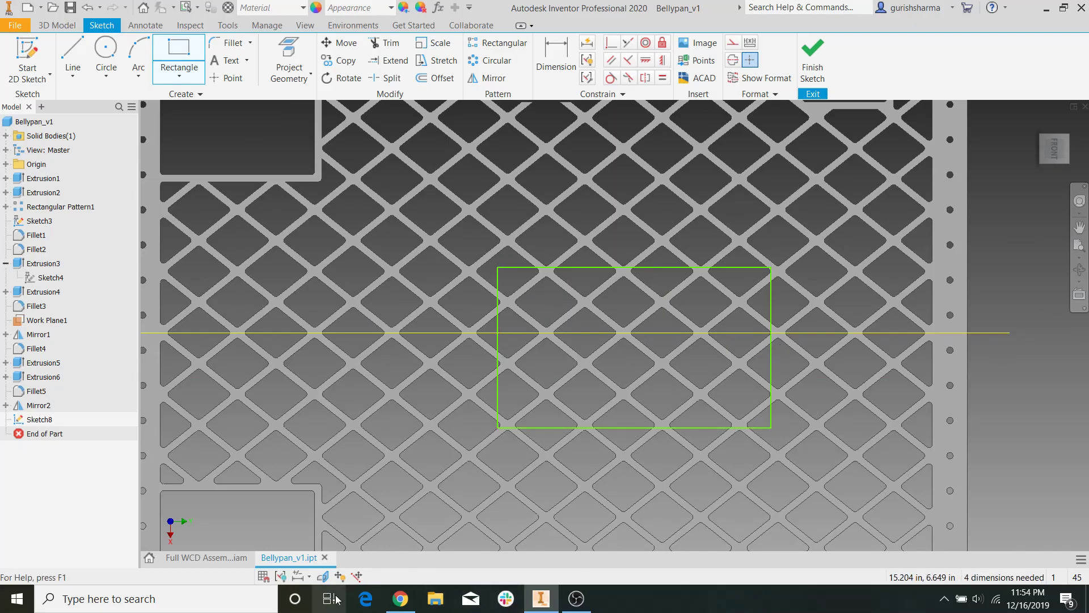
Check the panel's size on the drawing in Chrome, return to Inventor and dimension the rectangle 4.55 in high and 7.6 in wide.
{"action": "left_click", "coordinate": [397, 599]}
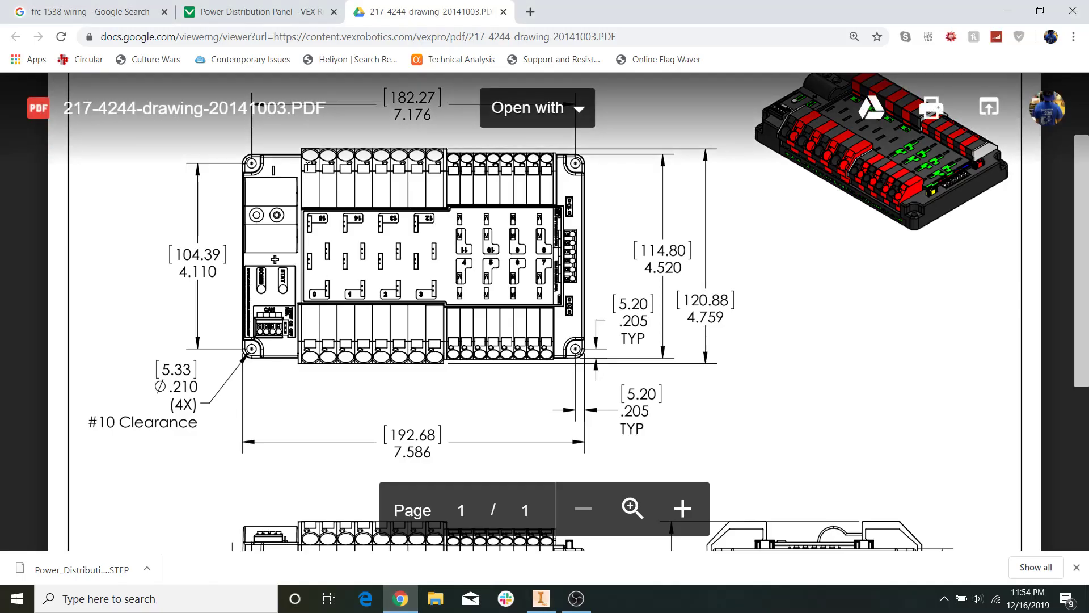
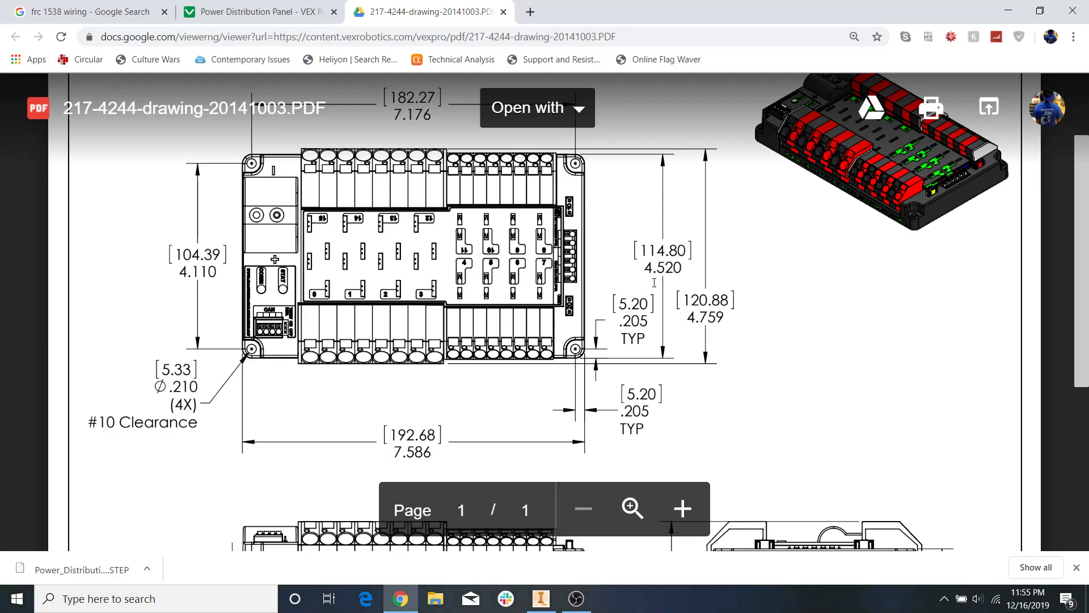
{"action": "left_click", "coordinate": [550, 605]}
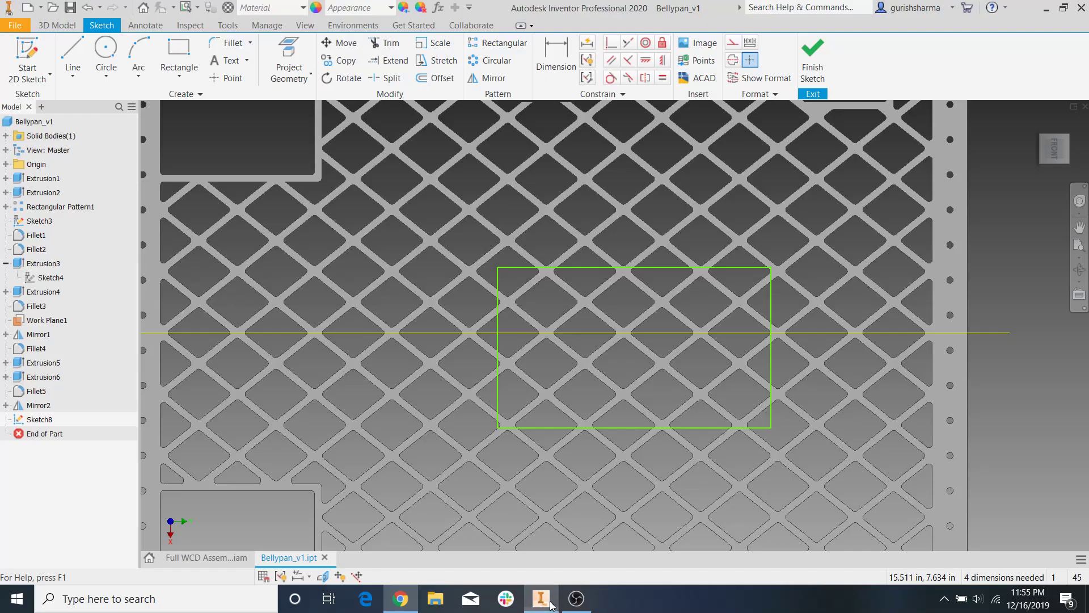
{"action": "left_click", "coordinate": [498, 388]}
{"action": "left_click", "coordinate": [475, 373]}
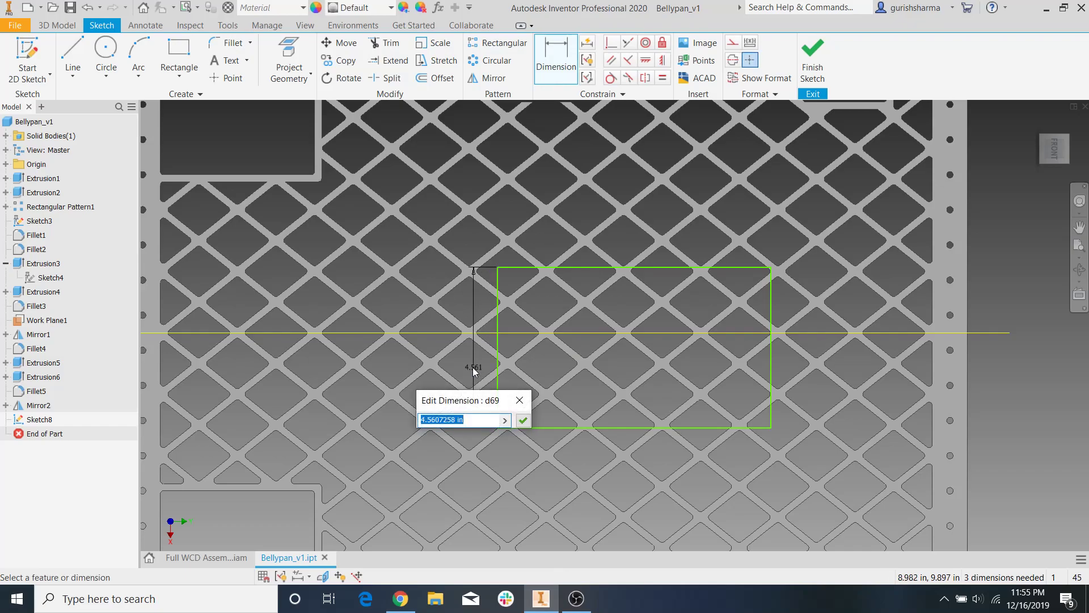
{"action": "type", "text": "4.55"}
{"action": "key", "text": "Return"}
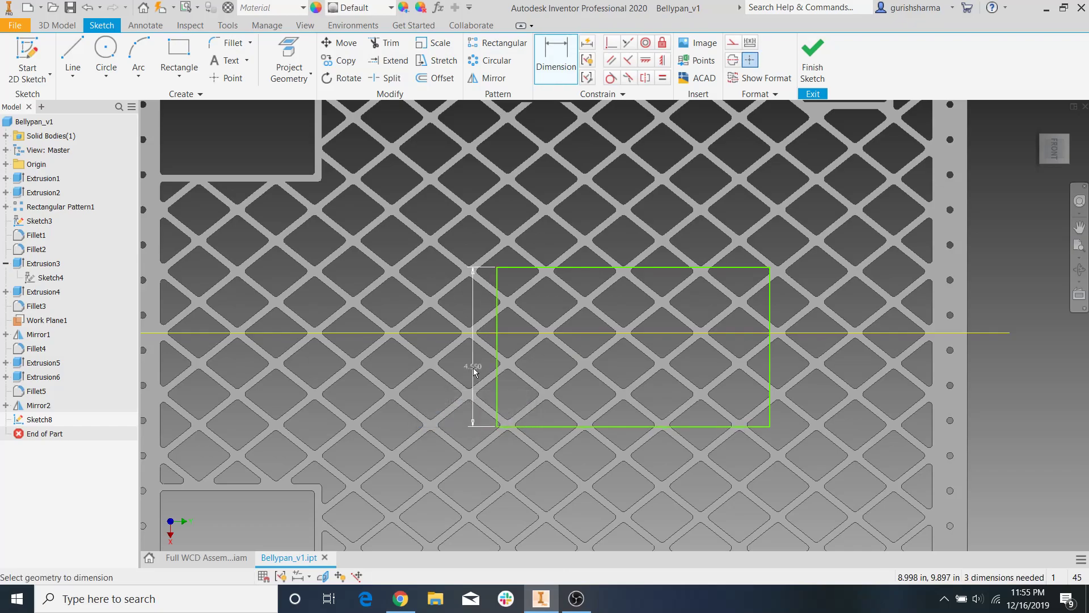
{"action": "left_click", "coordinate": [662, 267]}
{"action": "left_click", "coordinate": [660, 224]}
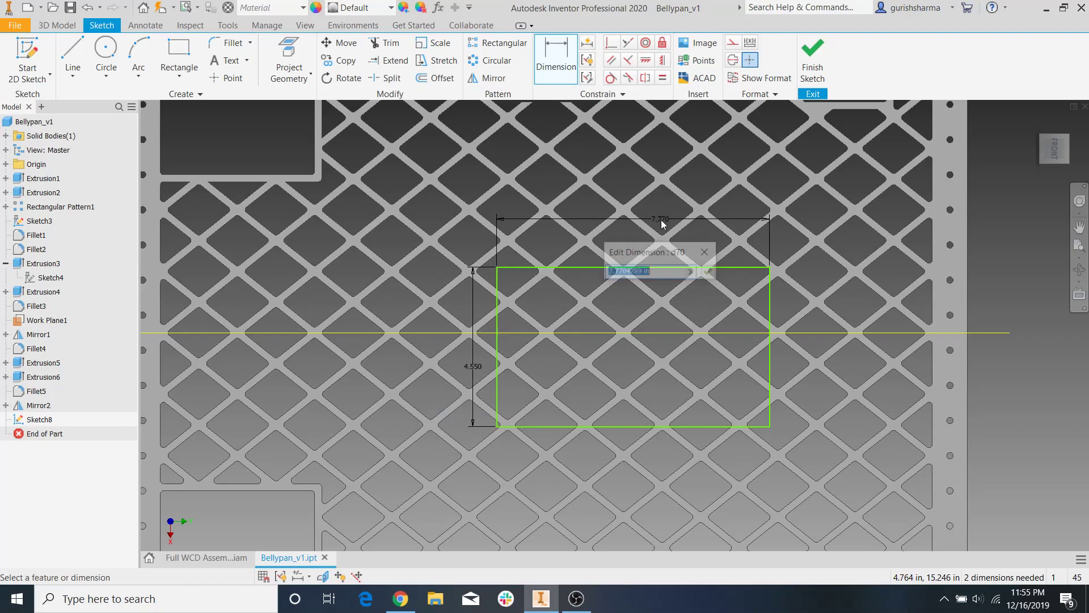
{"action": "type", "text": "7.6"}
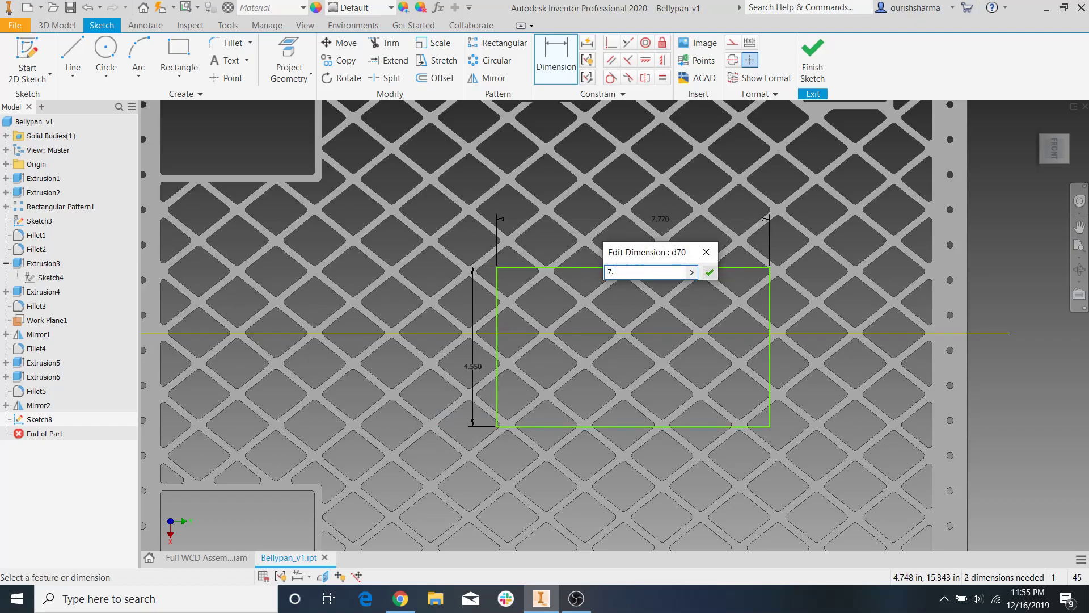
{"action": "key", "text": "Return"}
{"action": "key", "text": "Escape"}
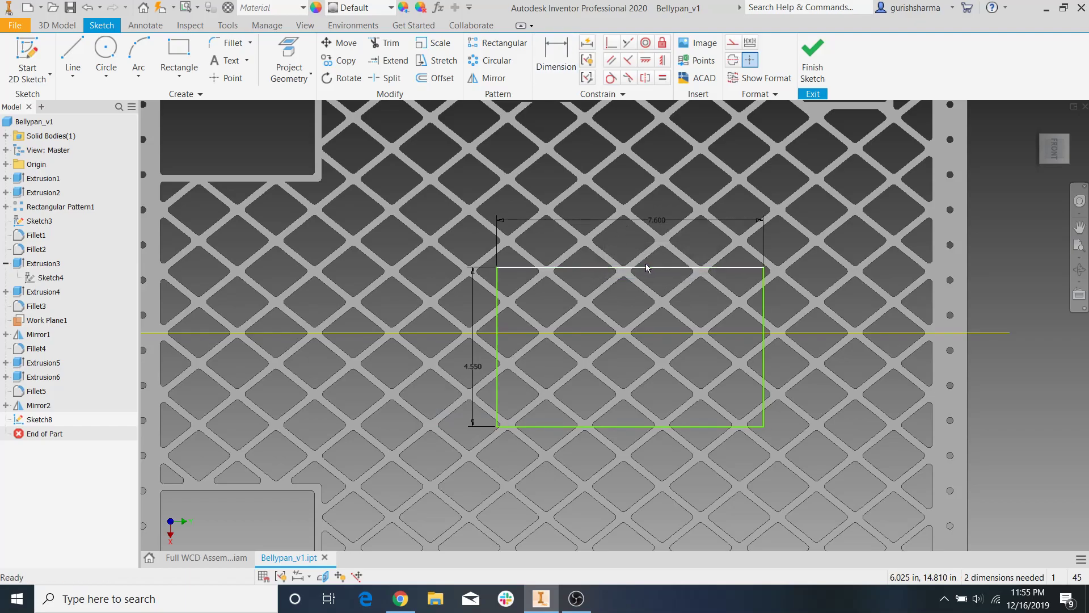
Sketch a small rectangle 2 in high and 1 in wide just above the large rectangle's upper left corner.
{"action": "scroll", "coordinate": [646, 264], "scroll_direction": "down", "scroll_amount": 3}
{"action": "left_click_drag", "start_coordinate": [556, 265], "coordinate": [539, 266]}
{"action": "left_click", "coordinate": [179, 54]}
{"action": "scroll", "coordinate": [585, 254], "scroll_direction": "up", "scroll_amount": 3}
{"action": "left_click", "coordinate": [506, 172]}
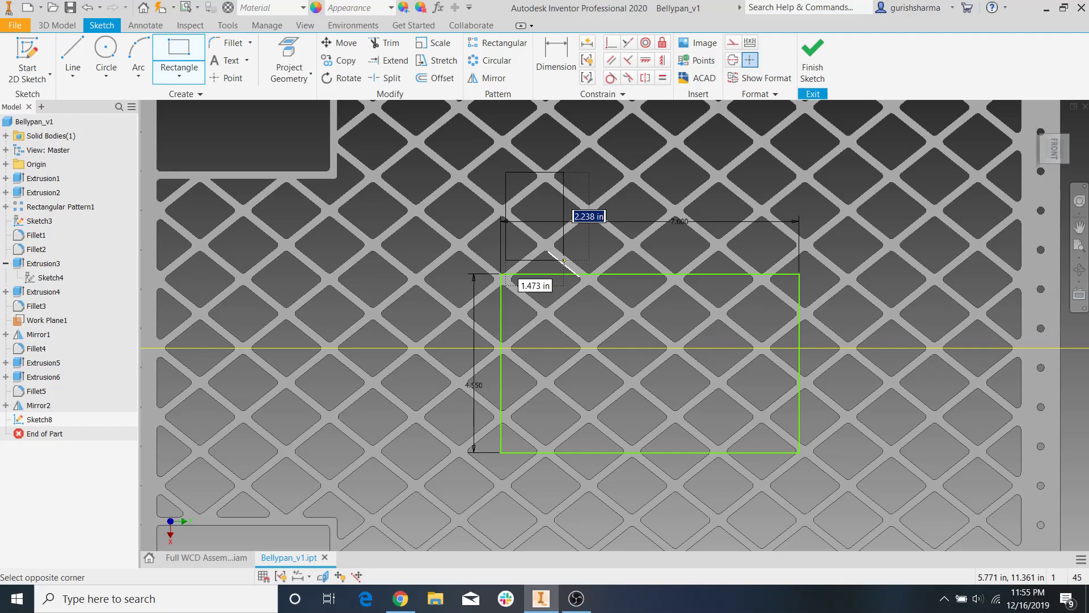
{"action": "type", "text": "2"}
{"action": "key", "text": "Tab"}
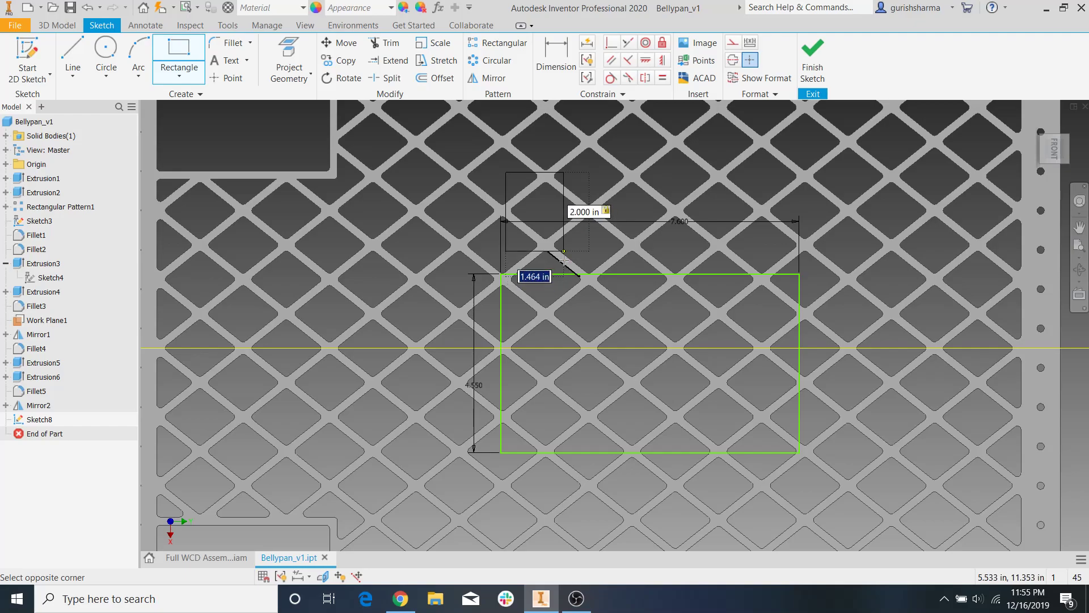
{"action": "type", "text": "1"}
{"action": "key", "text": "Return"}
{"action": "key", "text": "Escape"}
Pattern the small rectangle along the large rectangle's upper edge with 6 instances spaced 1.5 in apart.
{"action": "left_click", "coordinate": [498, 43]}
{"action": "left_click_drag", "start_coordinate": [557, 264], "coordinate": [484, 162]}
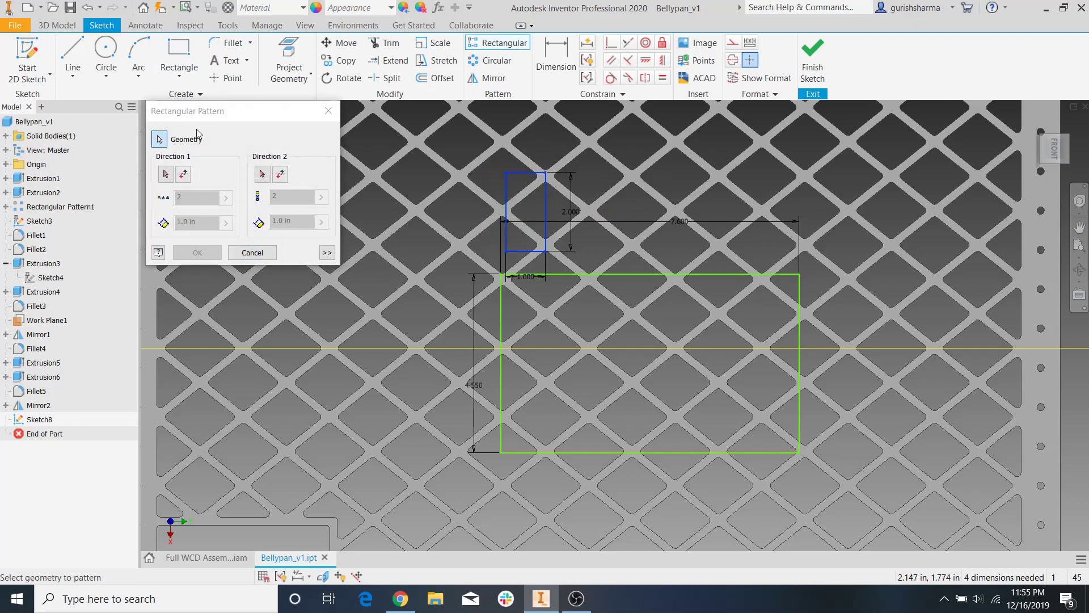
{"action": "left_click", "coordinate": [613, 277]}
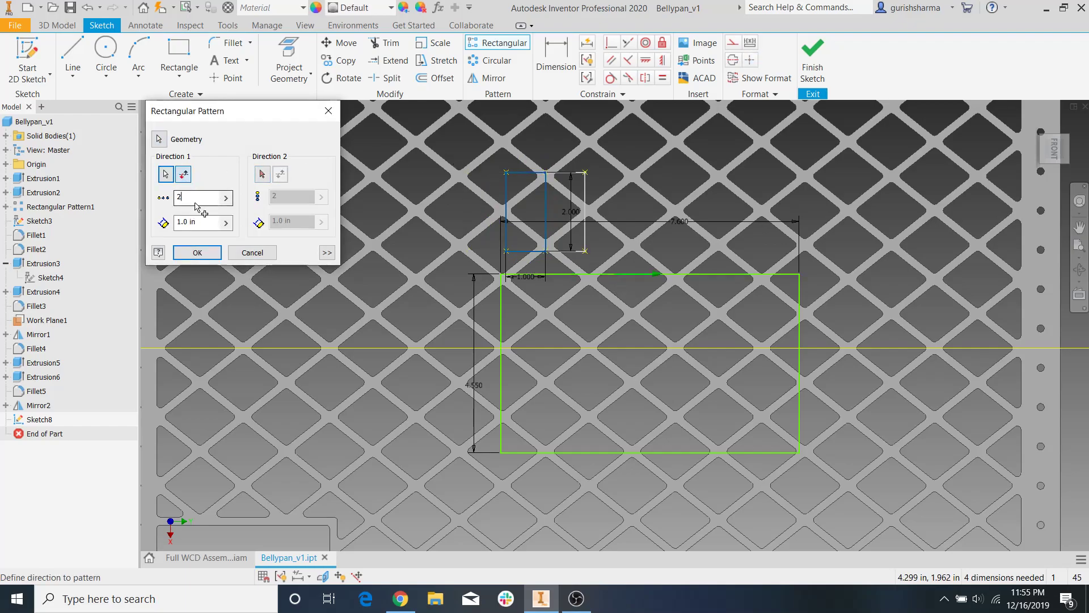
{"action": "key", "text": "Tab"}
{"action": "type", "text": "2"}
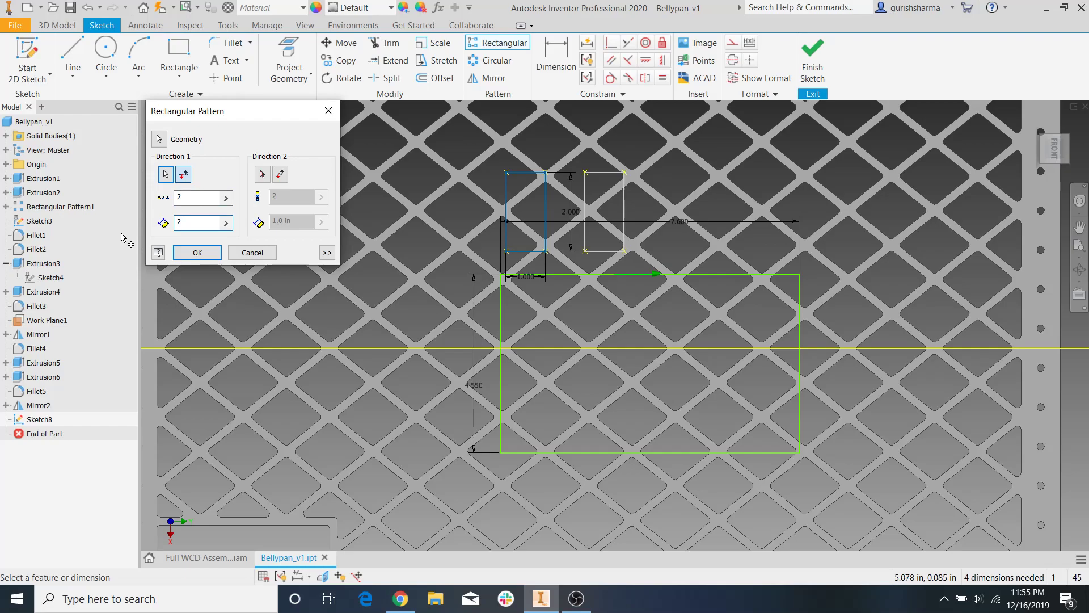
{"action": "type", "text": "1.5"}
{"action": "left_click_drag", "start_coordinate": [200, 198], "coordinate": [156, 196]}
{"action": "type", "text": "6"}
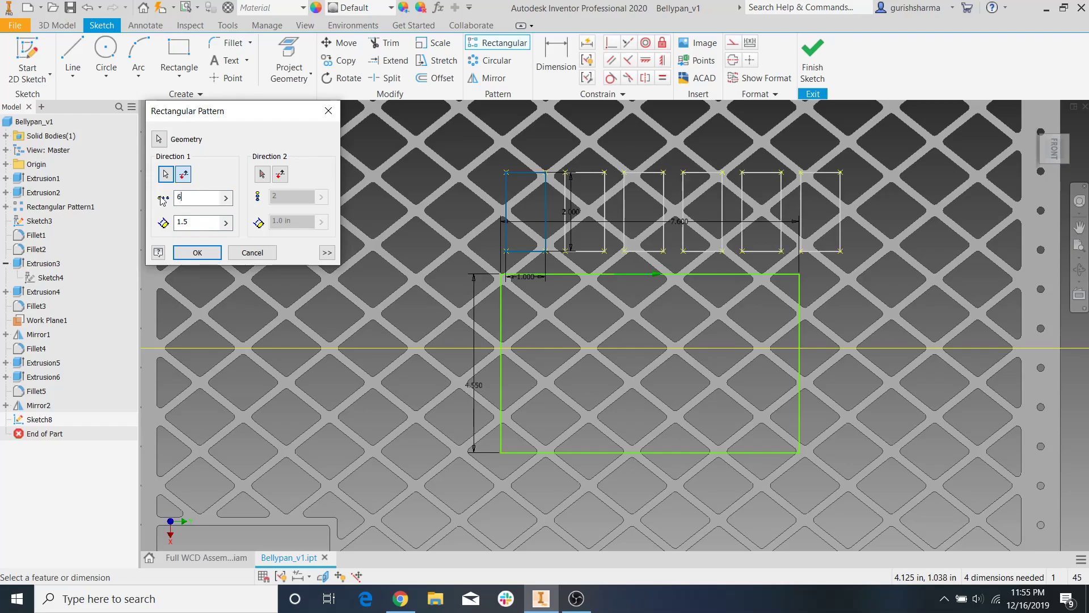
{"action": "left_click", "coordinate": [197, 252]}
Project the bellypan's two short outer edges into the sketch.
{"action": "scroll", "coordinate": [618, 322], "scroll_direction": "up", "scroll_amount": 3}
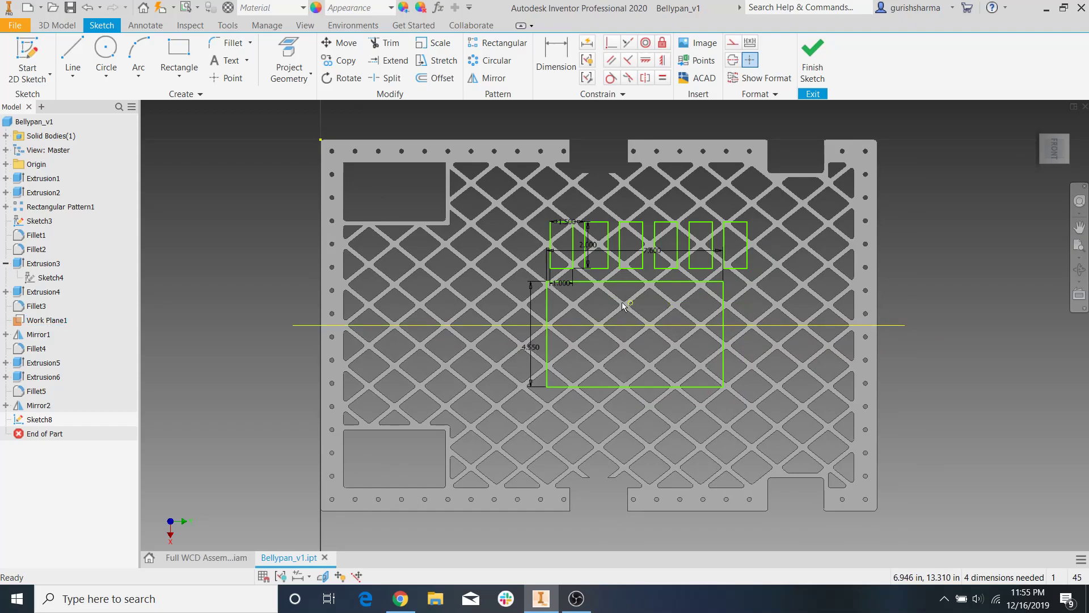
{"action": "scroll", "coordinate": [687, 481], "scroll_direction": "down", "scroll_amount": 3}
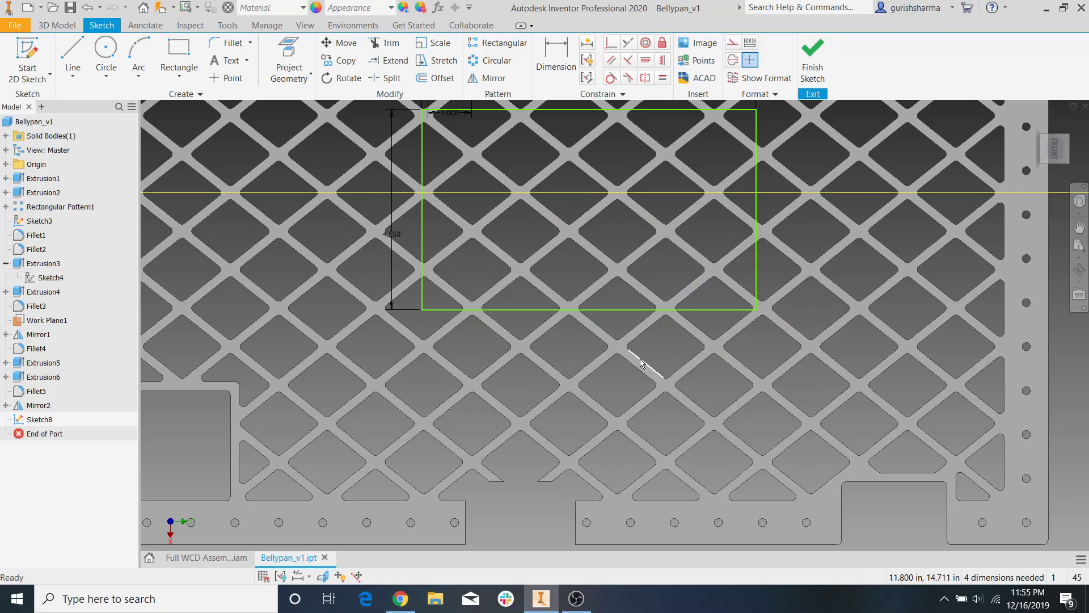
{"action": "scroll", "coordinate": [625, 340], "scroll_direction": "up", "scroll_amount": 2}
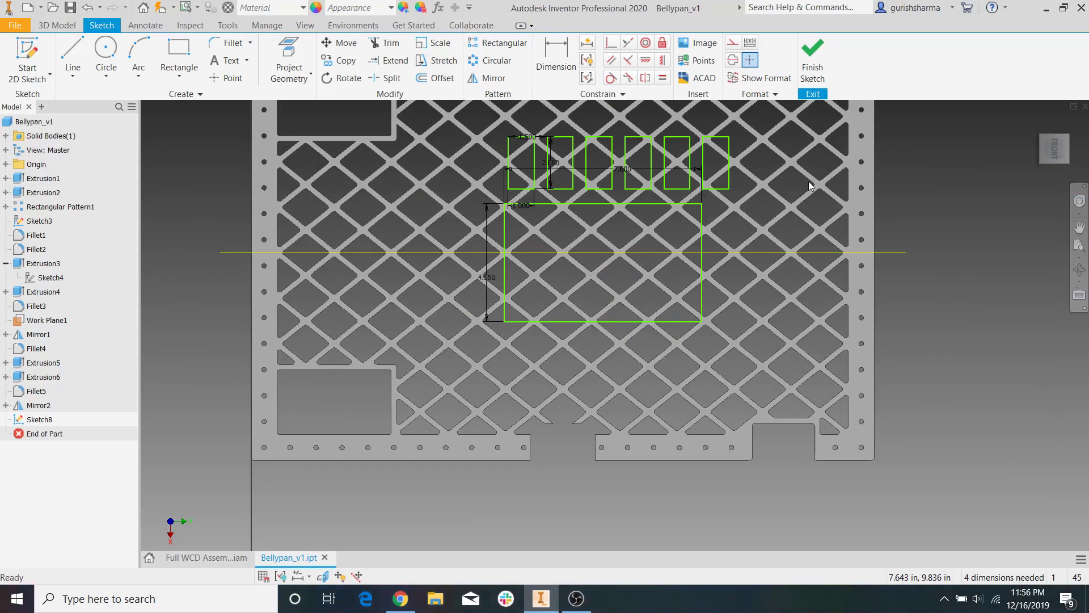
{"action": "scroll", "coordinate": [864, 322], "scroll_direction": "up", "scroll_amount": 3}
{"action": "middle_click_drag", "start_coordinate": [855, 340], "coordinate": [758, 392]}
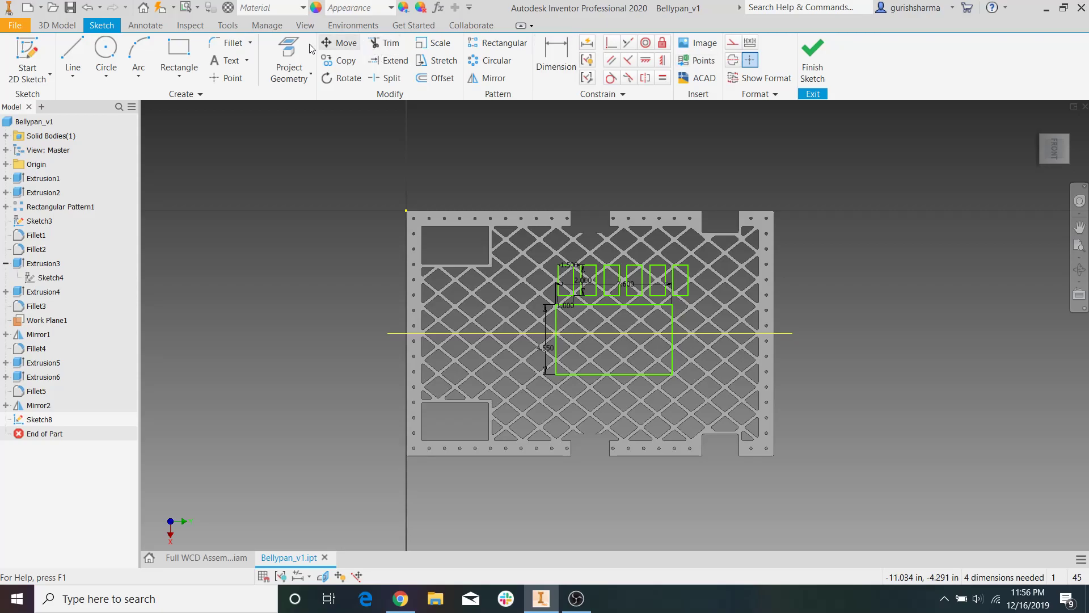
{"action": "left_click", "coordinate": [281, 53]}
{"action": "left_click", "coordinate": [406, 344]}
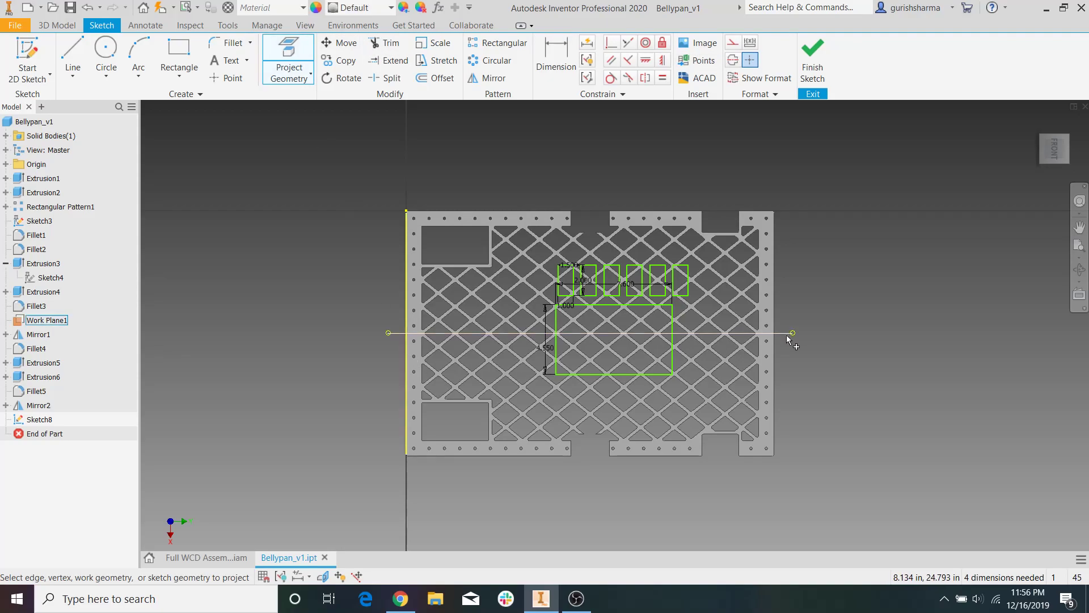
{"action": "left_click", "coordinate": [775, 333]}
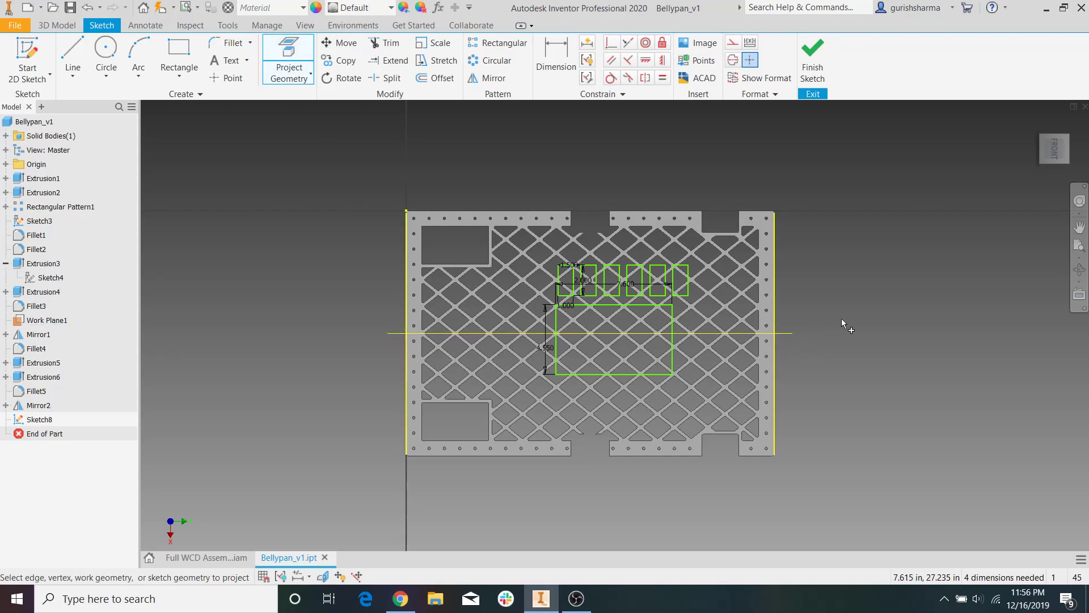
Draw a horizontal construction line across the bellypan between the midpoints of its two projected short edges.
{"action": "left_click", "coordinate": [73, 48]}
{"action": "left_click", "coordinate": [733, 42]}
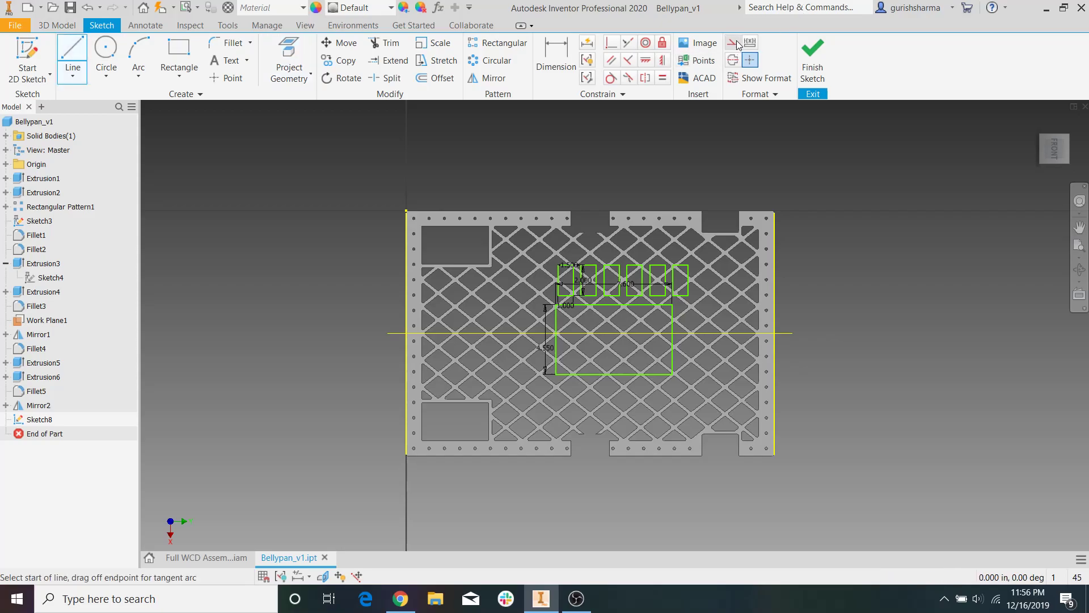
{"action": "left_click", "coordinate": [406, 333]}
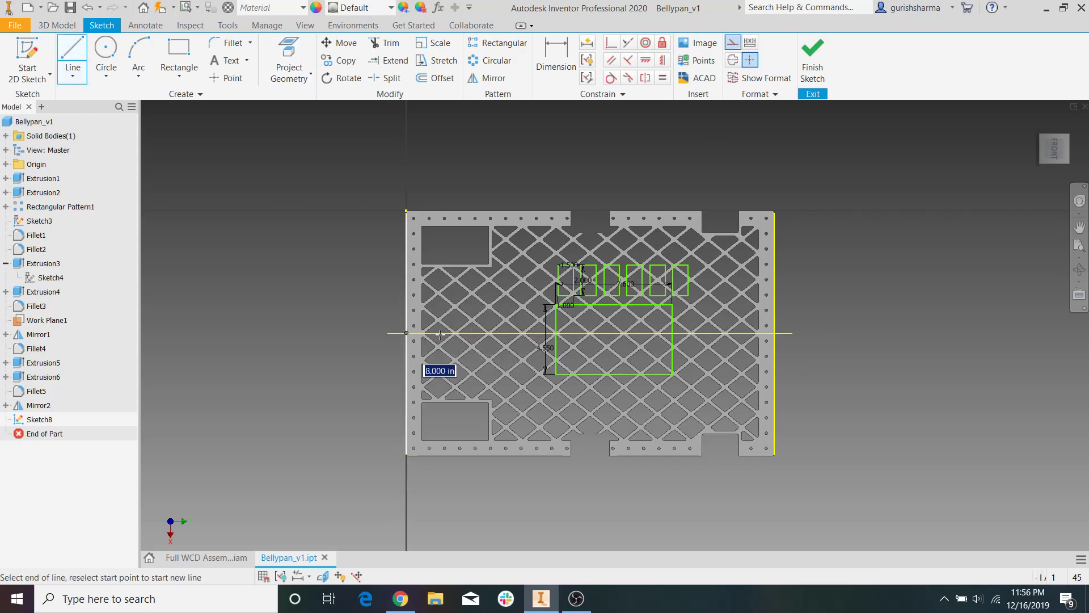
{"action": "double_click", "coordinate": [774, 335]}
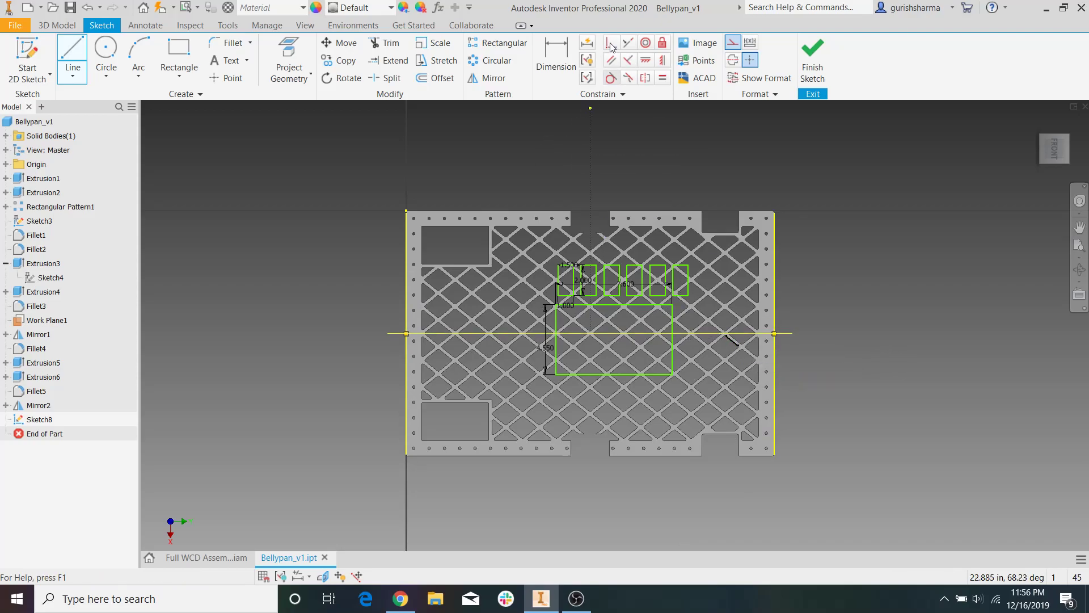
{"action": "key", "text": "F1"}
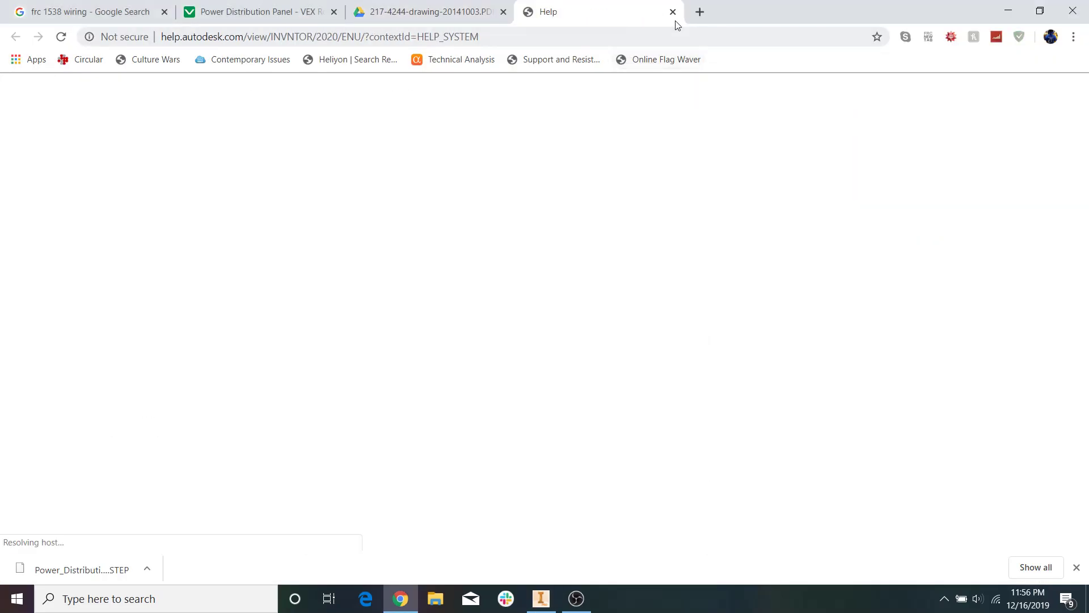
{"action": "left_click", "coordinate": [675, 13]}
{"action": "left_click", "coordinate": [541, 598]}
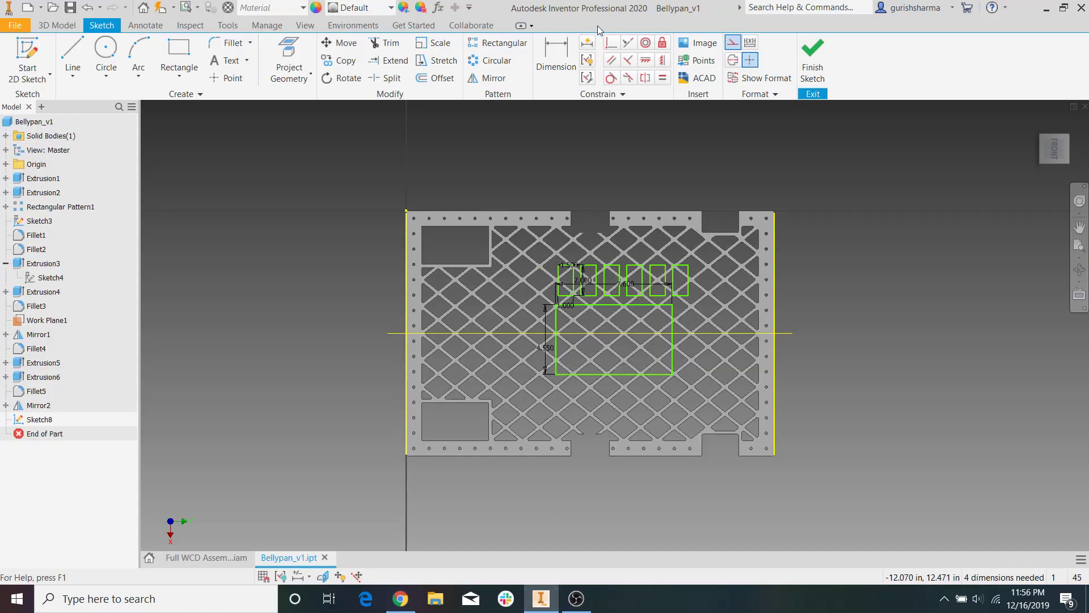
Constrain the midpoint of the large rectangle's left edge coincident with the bellypan's horizontal centreline.
{"action": "left_click", "coordinate": [611, 43]}
{"action": "scroll", "coordinate": [553, 340], "scroll_direction": "up", "scroll_amount": 5}
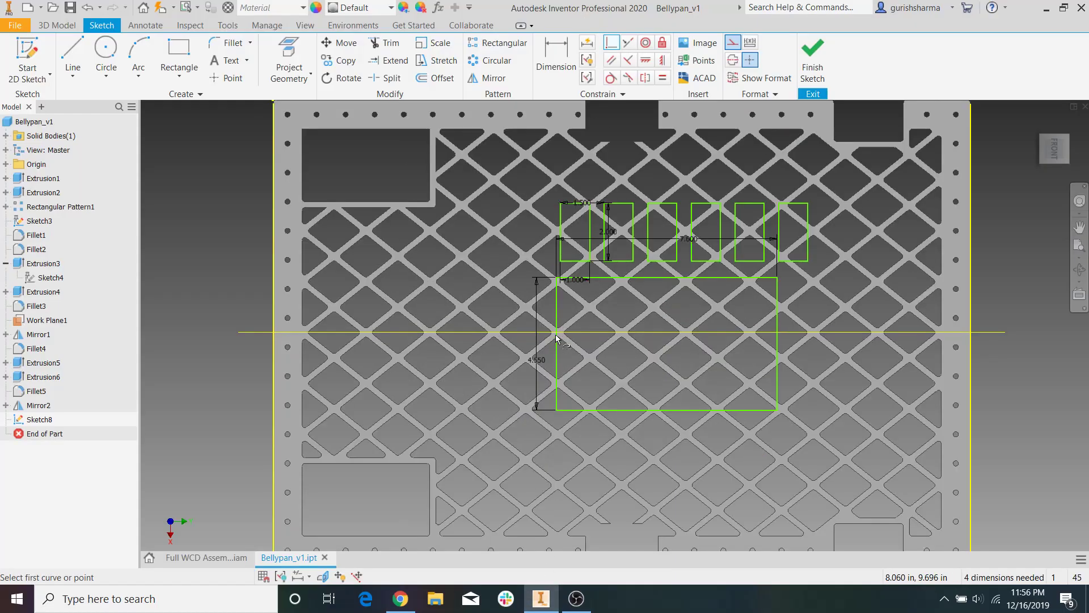
{"action": "left_click", "coordinate": [558, 352]}
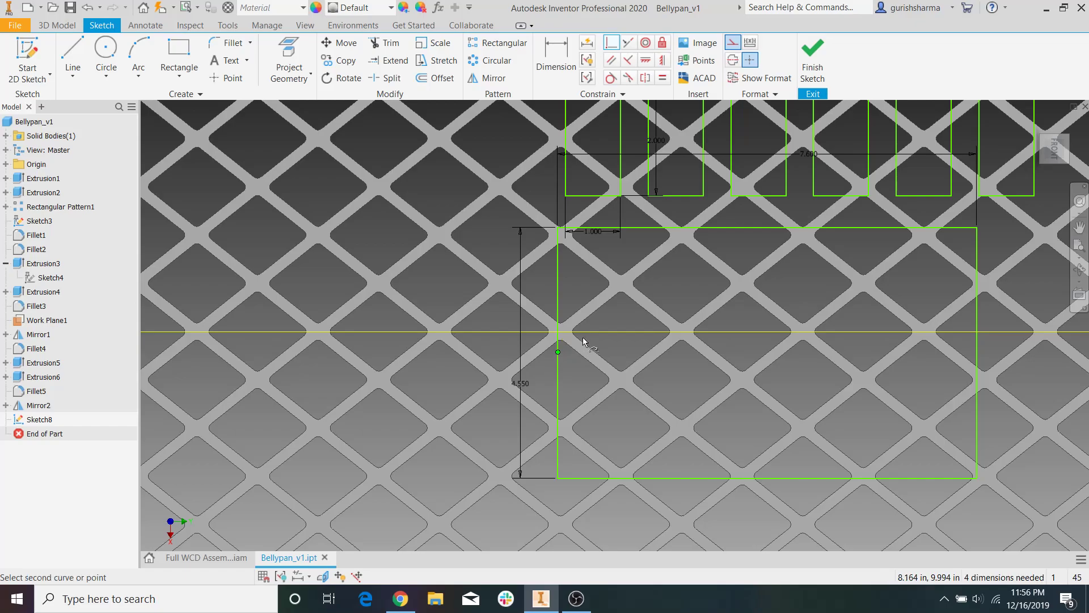
{"action": "left_click", "coordinate": [593, 332]}
{"action": "key", "text": "Escape"}
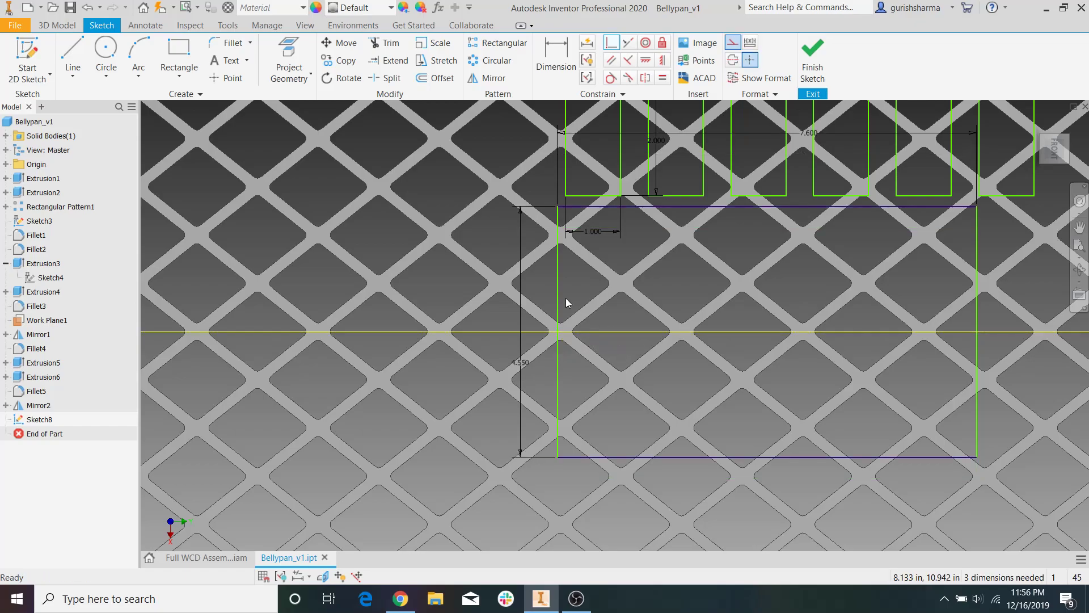
Dimension the large rectangle's right edge 6.5 in from the bellypan's right outer edge.
{"action": "scroll", "coordinate": [560, 293], "scroll_direction": "down", "scroll_amount": 2}
{"action": "mouse_move", "coordinate": [560, 292]}
{"action": "left_mouse_down"}
{"action": "mouse_move", "coordinate": [468, 292]}
{"action": "mouse_move", "coordinate": [560, 292]}
{"action": "left_mouse_up"}
{"action": "scroll", "coordinate": [610, 324], "scroll_direction": "down", "scroll_amount": 2}
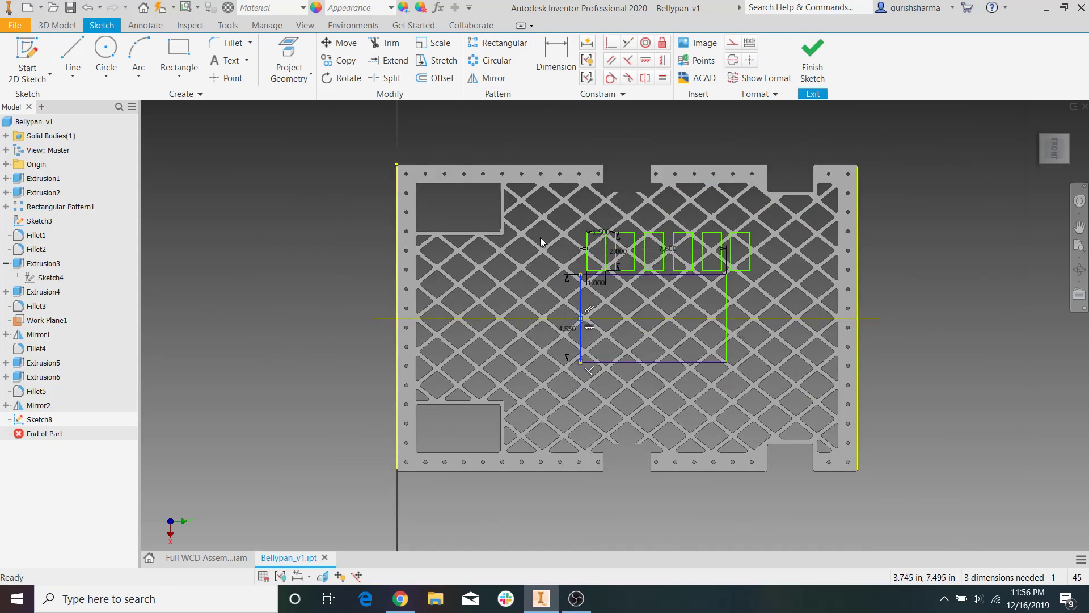
{"action": "left_click", "coordinate": [569, 57]}
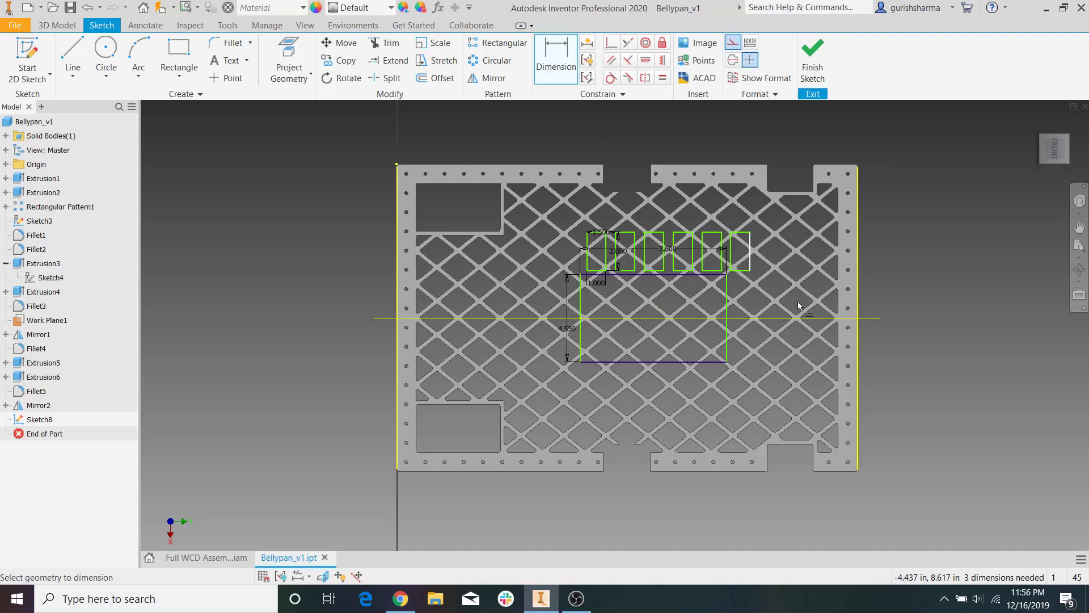
{"action": "left_click", "coordinate": [726, 348]}
{"action": "left_click", "coordinate": [857, 347]}
{"action": "left_click", "coordinate": [789, 145]}
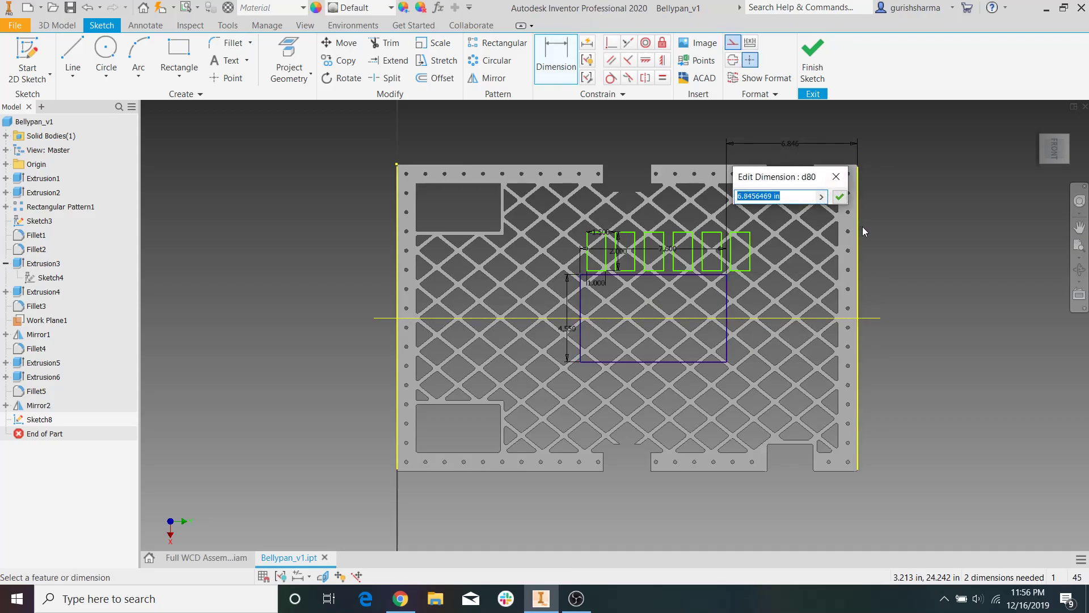
{"action": "type", "text": "6.5"}
{"action": "key", "text": "Return"}
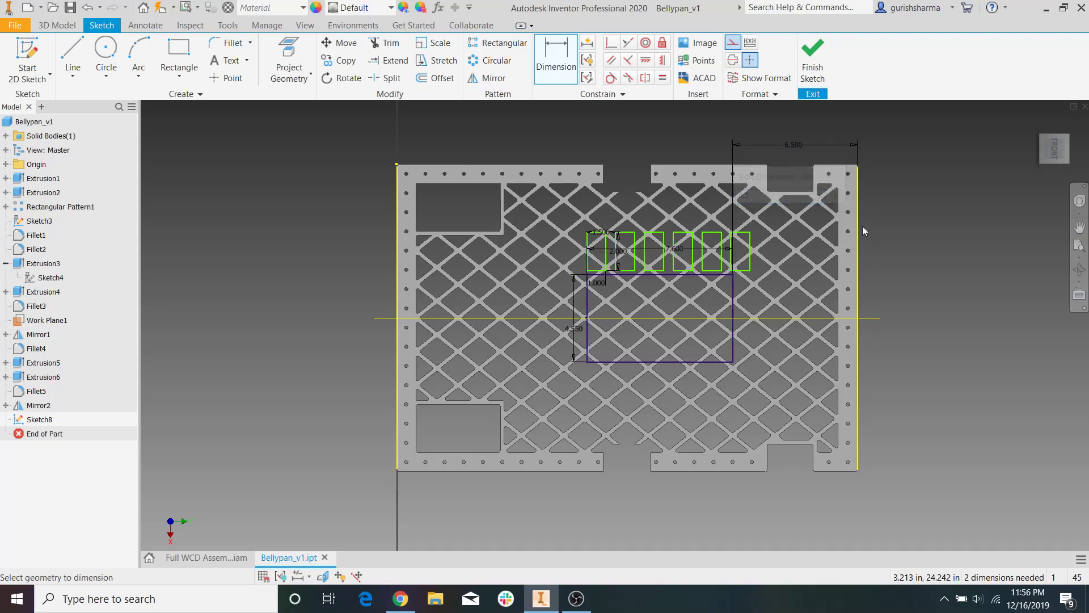
{"action": "key", "text": "Escape"}
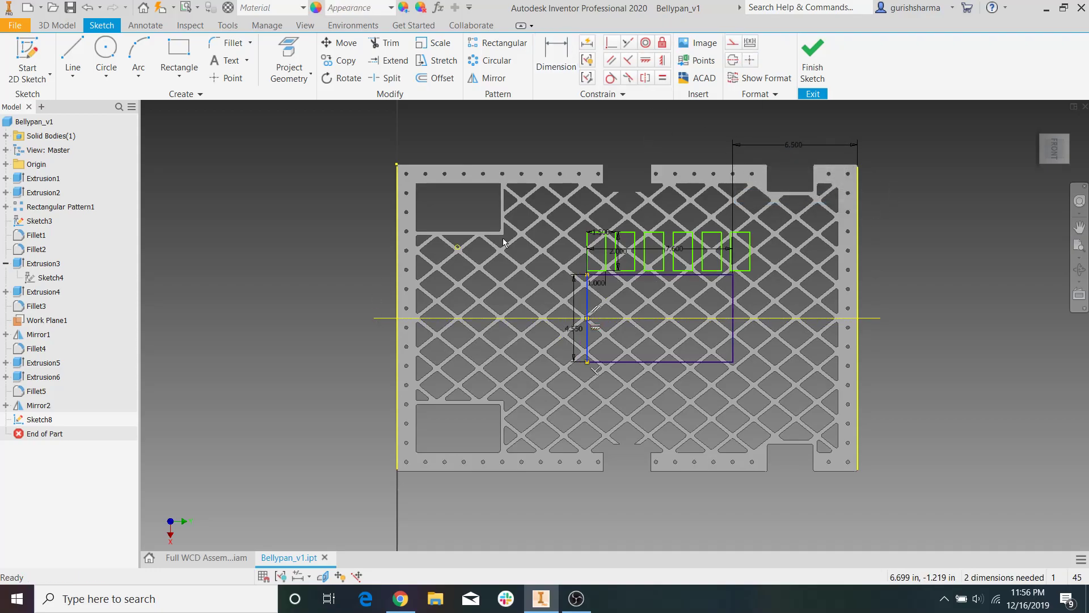
Convert the large rectangle and the row of six small rectangles to construction geometry.
{"action": "scroll", "coordinate": [600, 308], "scroll_direction": "up", "scroll_amount": 3}
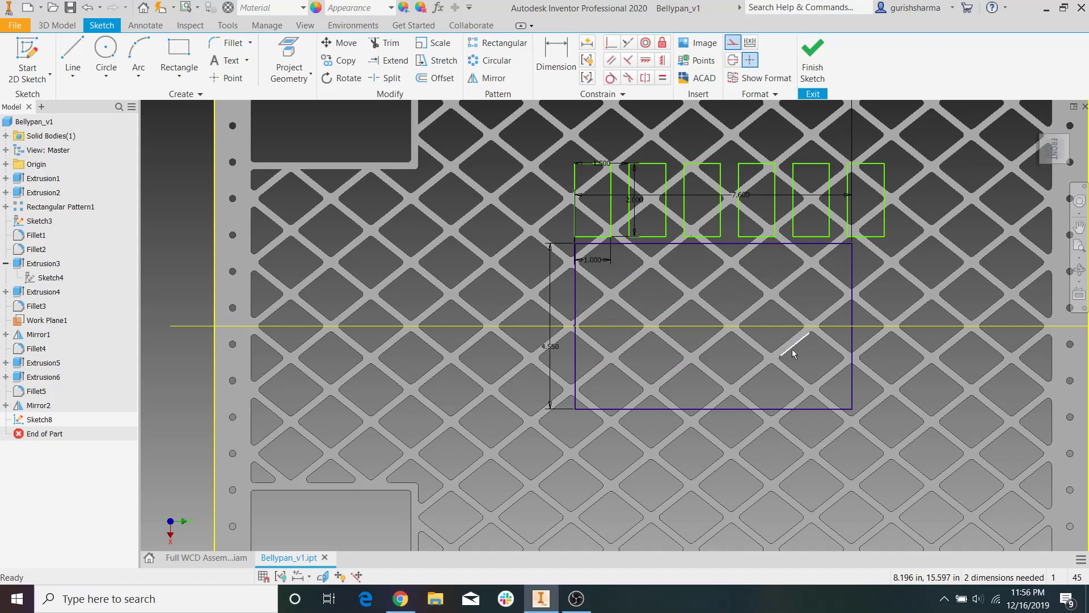
{"action": "middle_click_drag", "start_coordinate": [785, 345], "coordinate": [706, 357]}
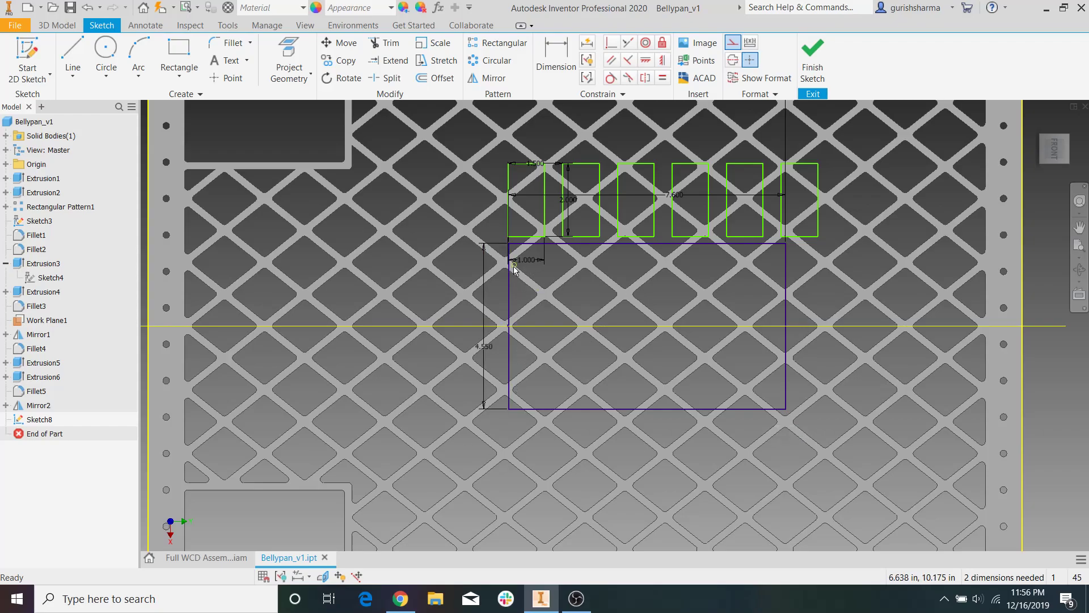
{"action": "scroll", "coordinate": [522, 261], "scroll_direction": "up", "scroll_amount": 3}
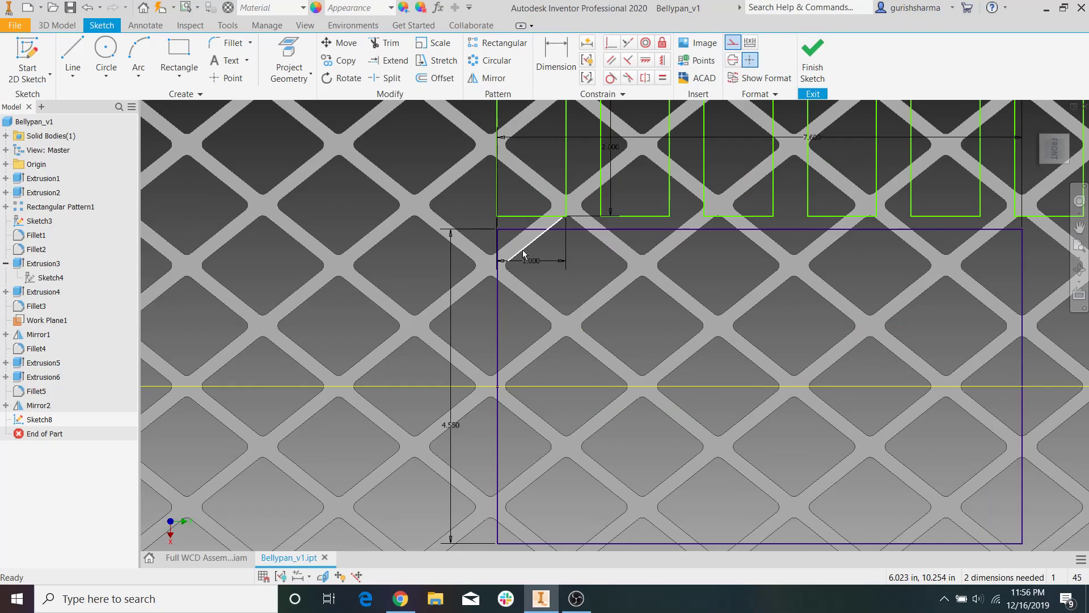
{"action": "scroll", "coordinate": [522, 249], "scroll_direction": "down", "scroll_amount": 3}
{"action": "scroll", "coordinate": [567, 272], "scroll_direction": "down", "scroll_amount": 3}
{"action": "left_click_drag", "start_coordinate": [377, 167], "coordinate": [766, 412]}
{"action": "left_click", "coordinate": [733, 43]}
{"action": "left_click", "coordinate": [936, 261]}
Check the mounting hole size on the Power Distribution Panel drawing in Chrome and return to Inventor.
{"action": "scroll", "coordinate": [727, 344], "scroll_direction": "up", "scroll_amount": 2}
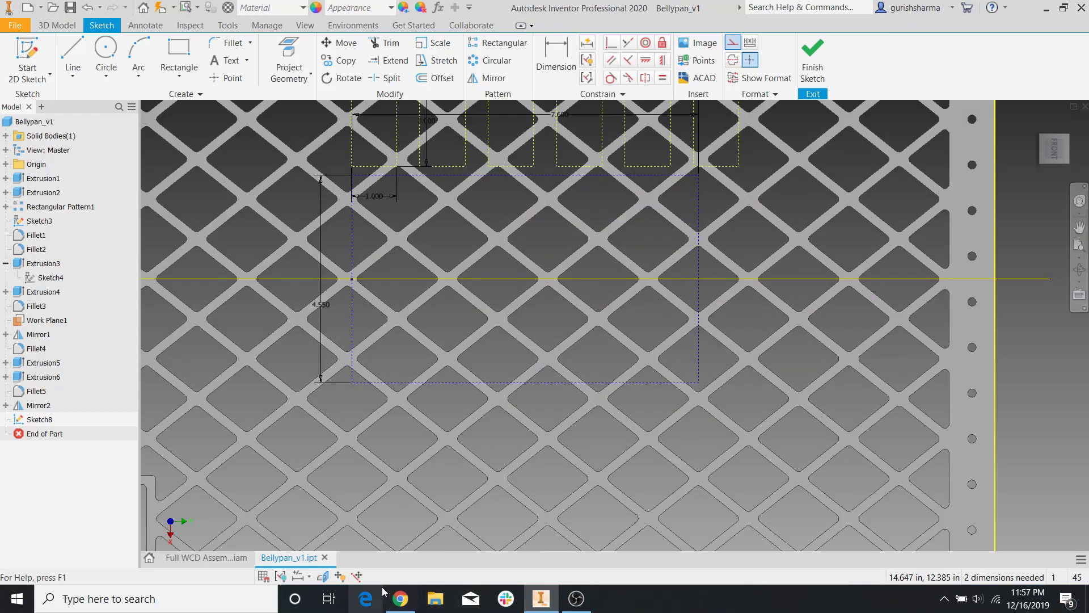
{"action": "left_click", "coordinate": [401, 598]}
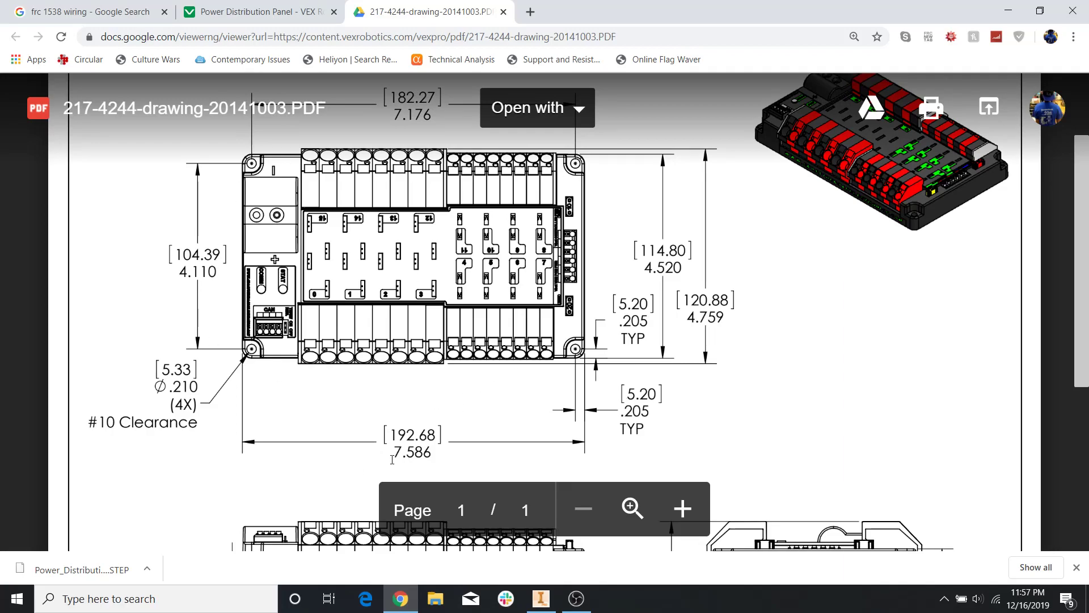
{"action": "left_click", "coordinate": [541, 598]}
{"action": "scroll", "coordinate": [339, 126], "scroll_direction": "up", "scroll_amount": 1}
{"action": "left_click", "coordinate": [105, 53]}
{"action": "left_click", "coordinate": [408, 267]}
{"action": "key", "text": "Return"}
{"action": "key", "text": "Escape"}
{"action": "key", "text": "ctrl+z"}
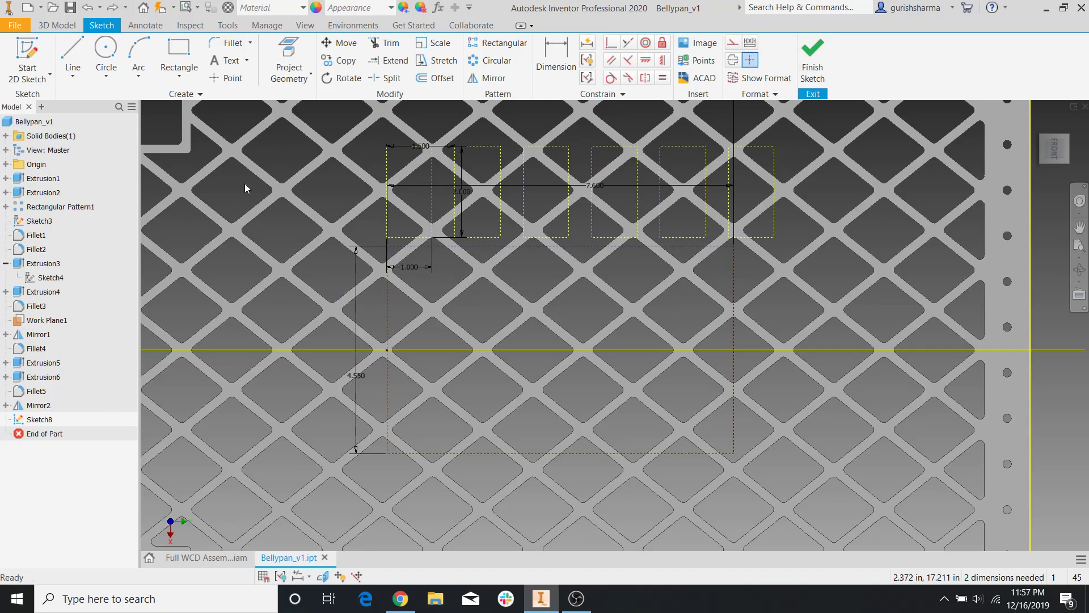
Draw two 0.188 in diameter circles inside the large rectangle, one near each upper corner.
{"action": "left_click", "coordinate": [106, 48]}
{"action": "left_click", "coordinate": [416, 273]}
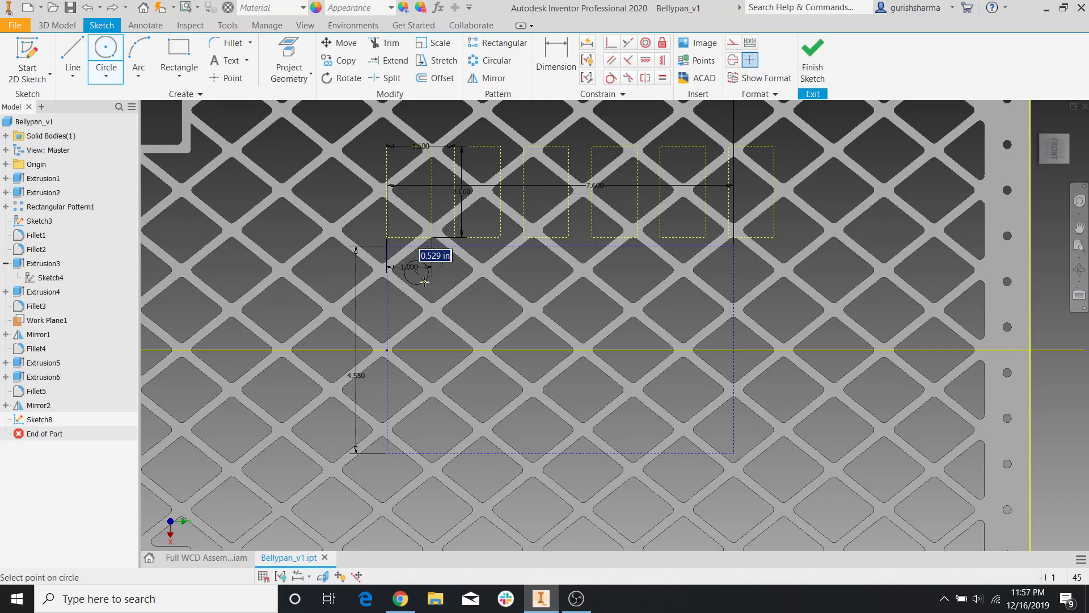
{"action": "key", "text": "Return"}
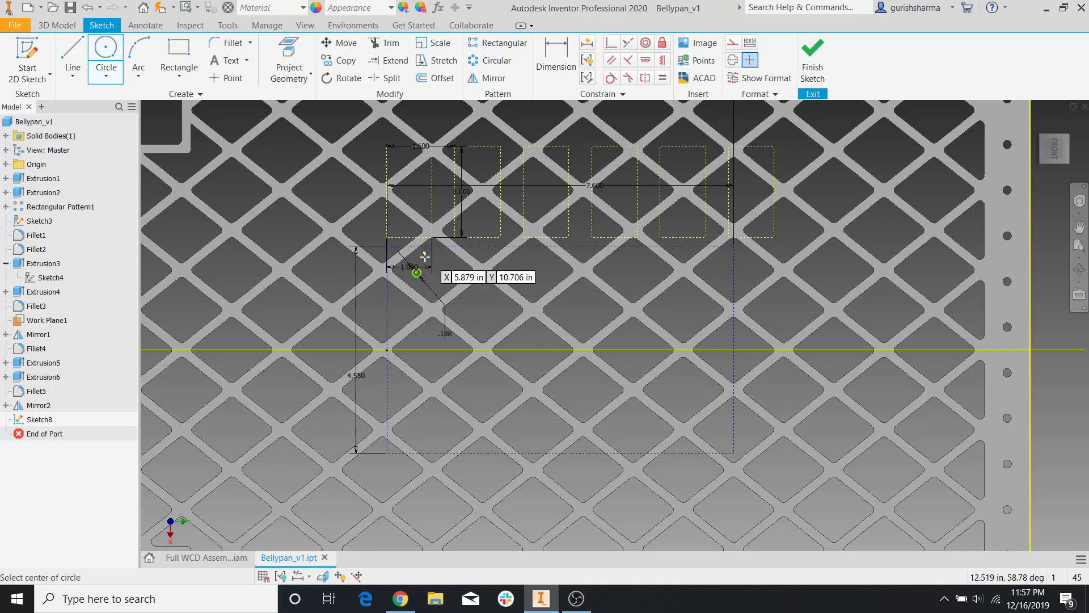
{"action": "left_click", "coordinate": [685, 292]}
{"action": "type", "text": ".188"}
{"action": "key", "text": "Return"}
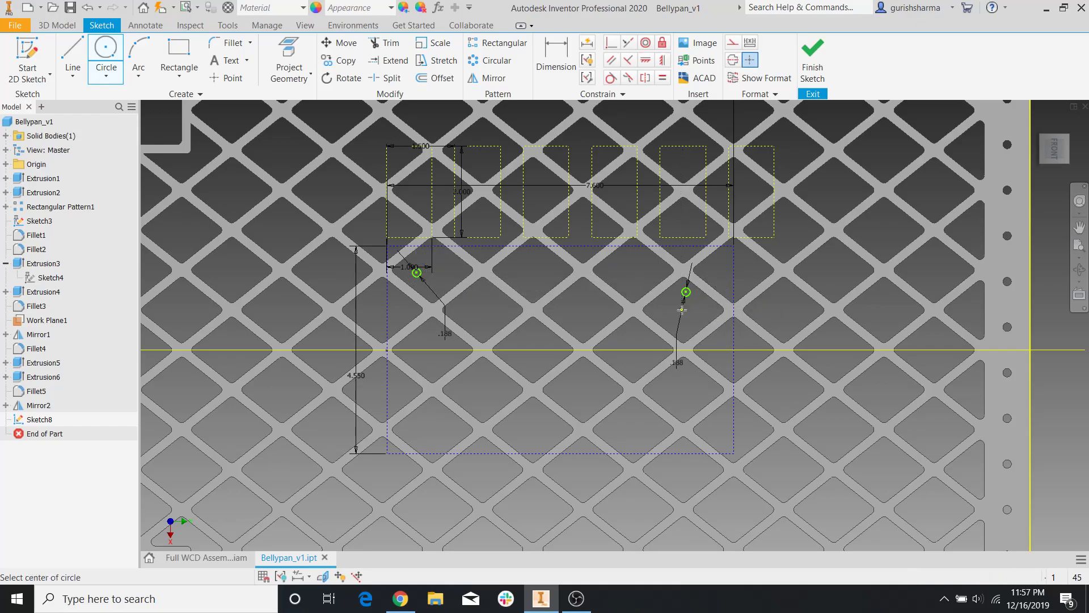
Draw two more 0.188 in diameter circles inside the large rectangle, one near each lower corner.
{"action": "left_click", "coordinate": [682, 403]}
{"action": "type", "text": "2/1"}
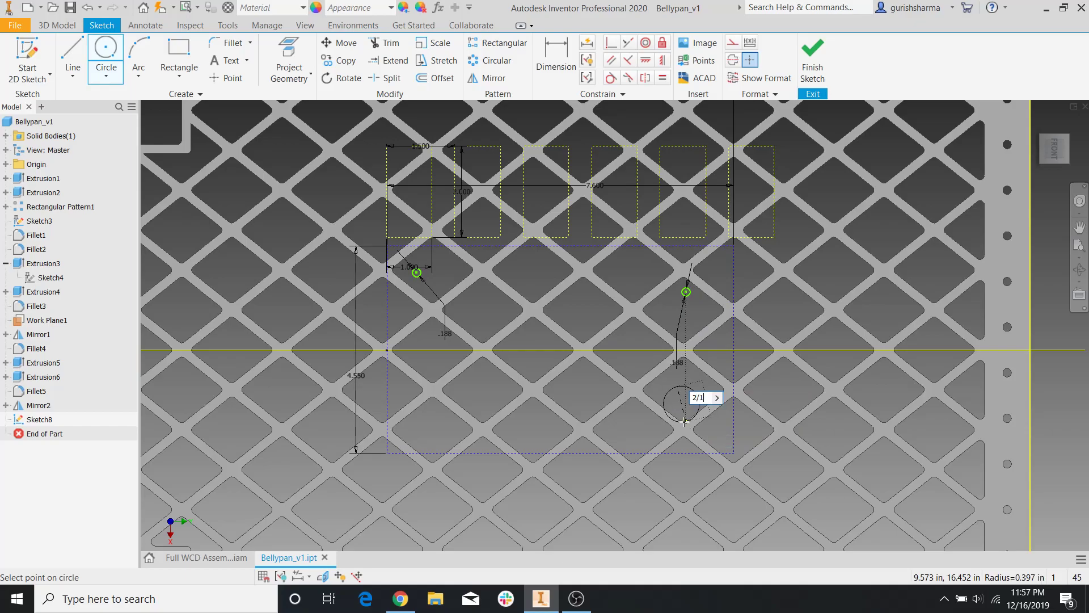
{"action": "key", "text": "BackSpace"}
{"action": "key", "text": "BackSpace"}
{"action": "type", "text": "6"}
{"action": "key", "text": "Return"}
{"action": "left_click", "coordinate": [415, 428]}
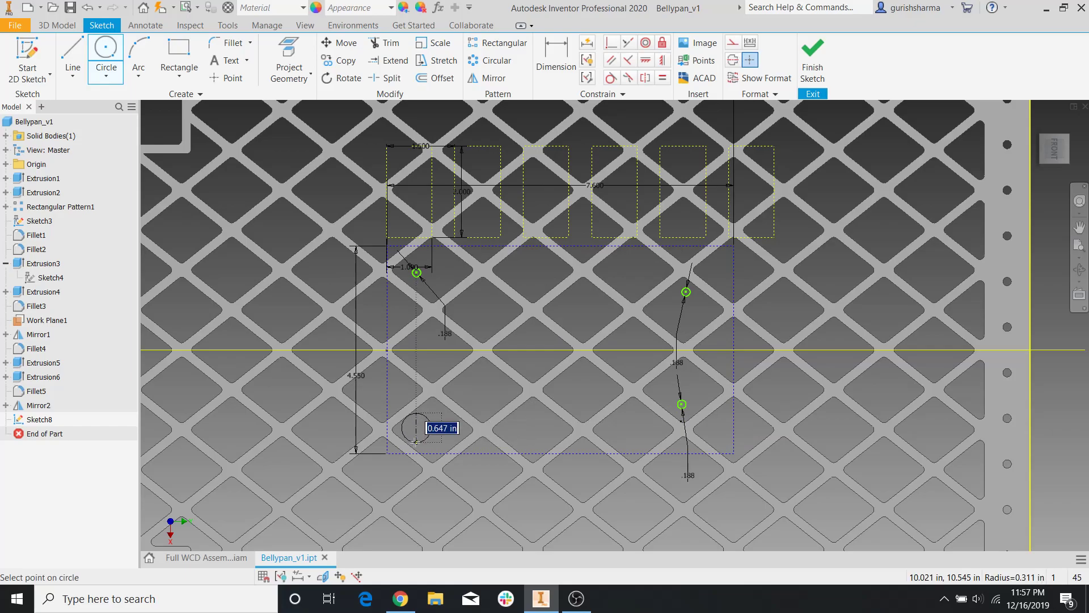
{"action": "key", "text": "Return"}
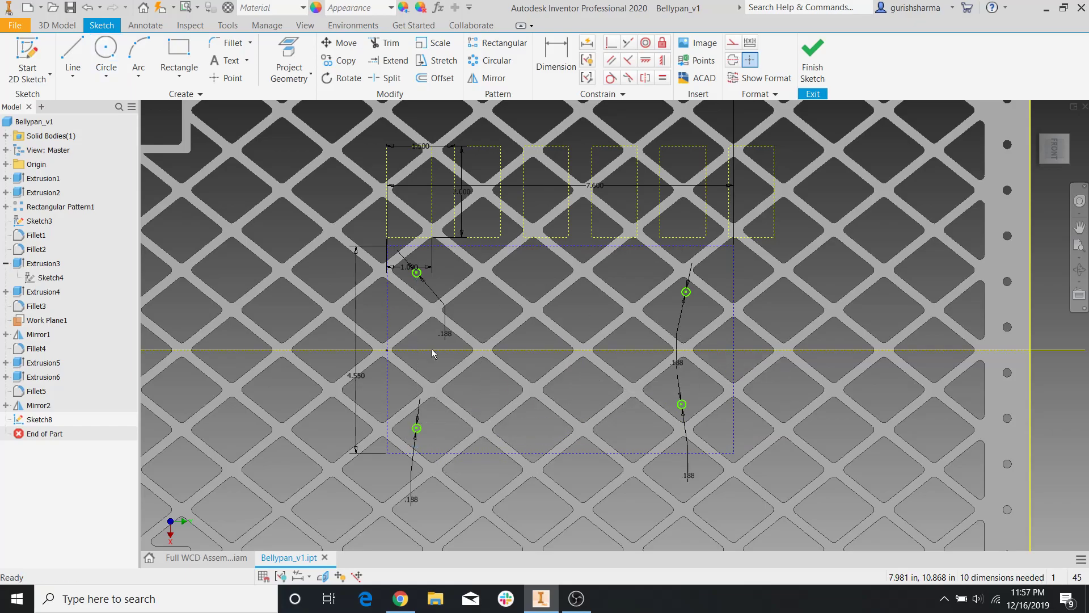
Check the hole spacing on the drawing in Chrome, return to Inventor and dimension the two left circles 4.11 in apart vertically.
{"action": "left_click", "coordinate": [400, 598]}
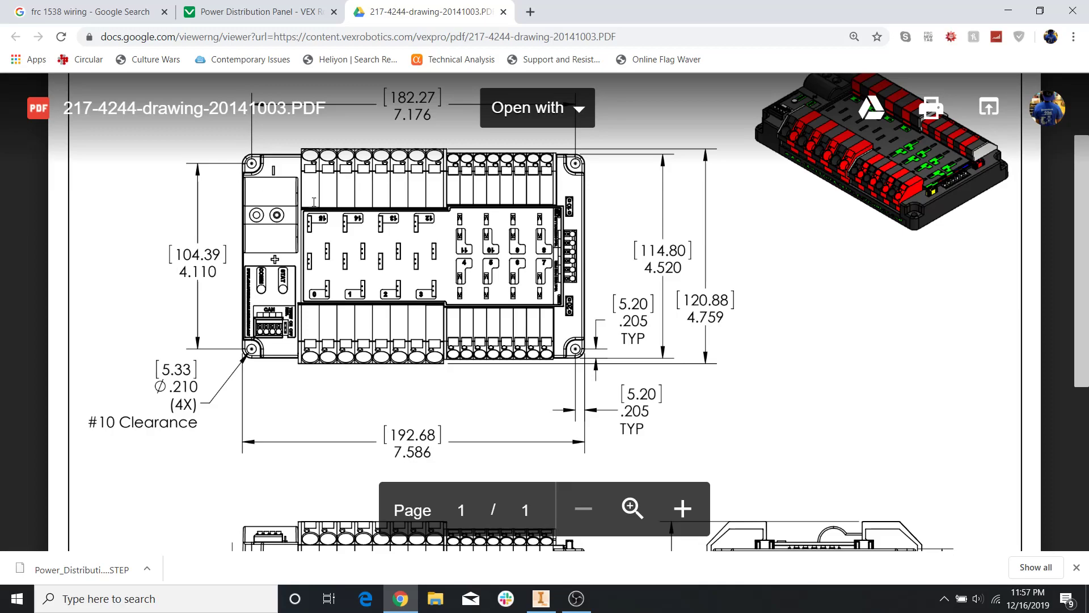
{"action": "scroll", "coordinate": [462, 267], "scroll_direction": "up", "scroll_amount": 2}
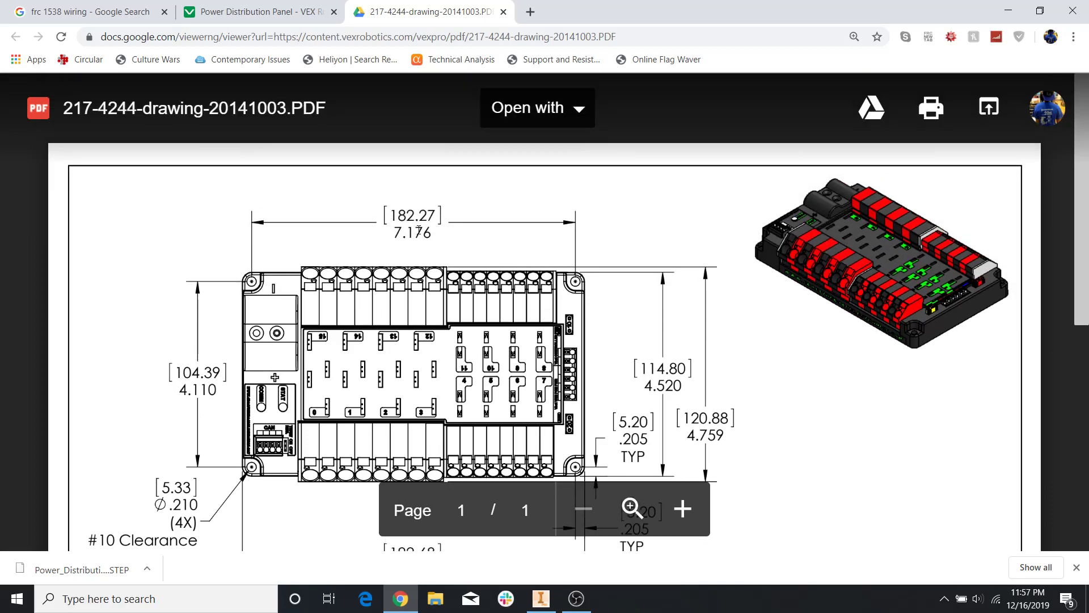
{"action": "left_click", "coordinate": [541, 599]}
{"action": "left_click", "coordinate": [542, 67]}
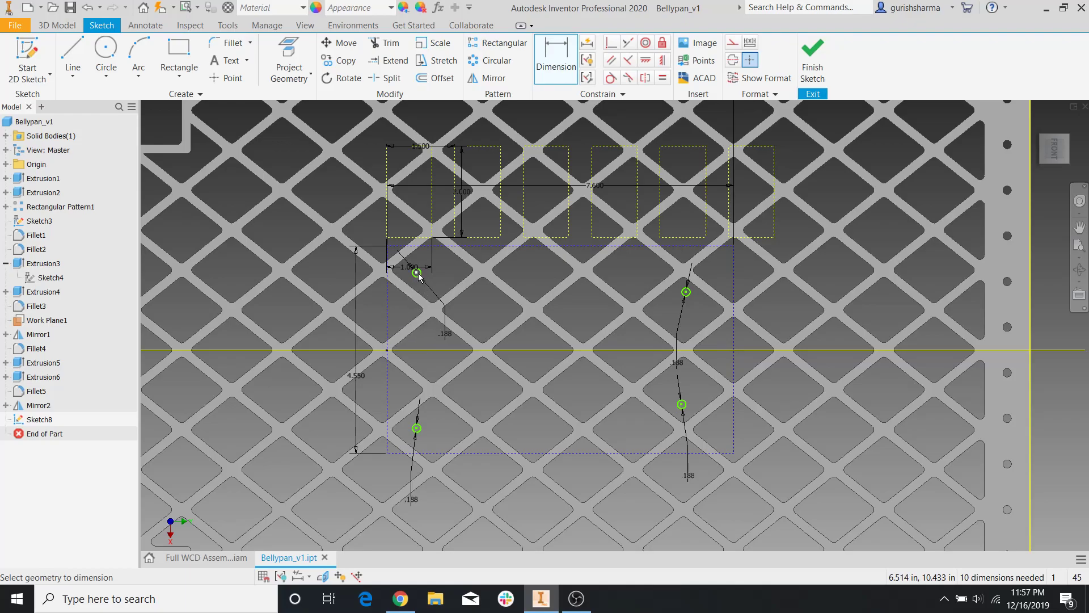
{"action": "left_click", "coordinate": [417, 428]}
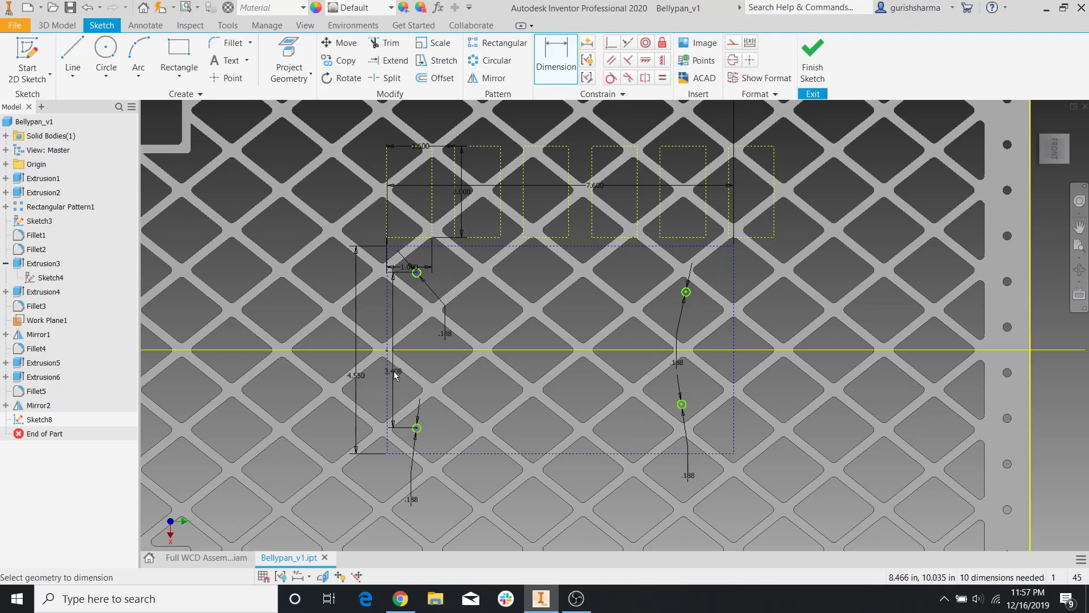
{"action": "left_click", "coordinate": [399, 384]}
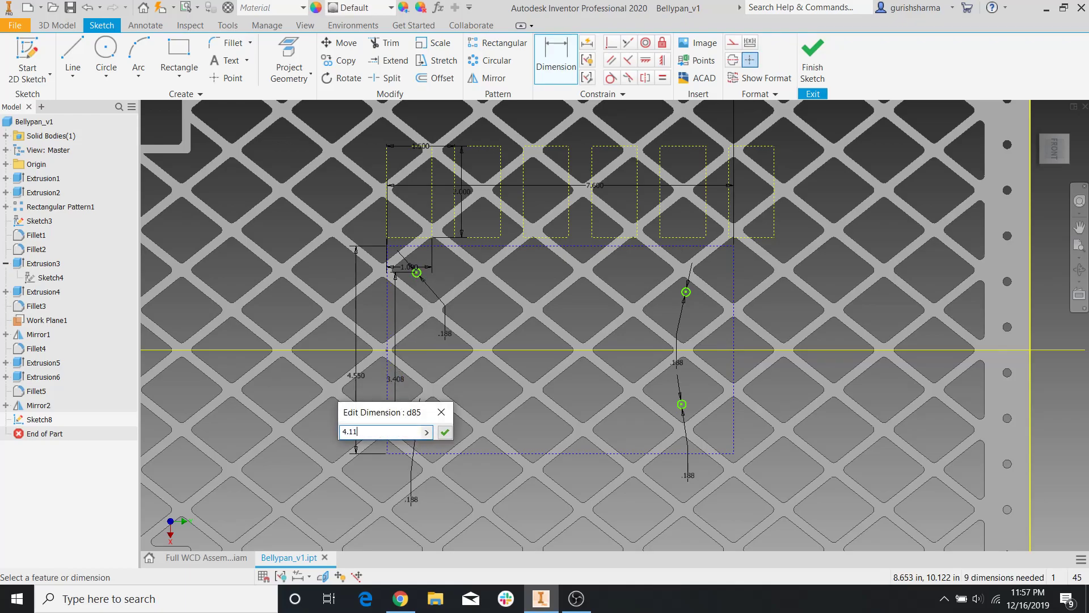
{"action": "key", "text": "Return"}
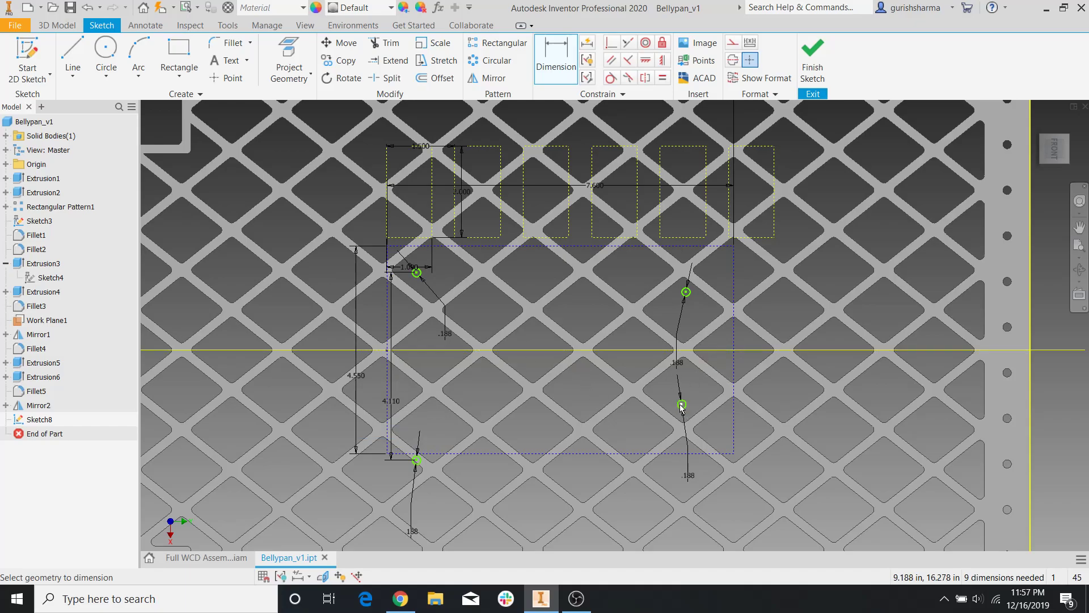
Dimension the vertical distance between the two right circles as 4.110 in.
{"action": "left_click", "coordinate": [686, 292]}
{"action": "left_click", "coordinate": [702, 319]}
{"action": "type", "text": "4.110"}
{"action": "key", "text": "Return"}
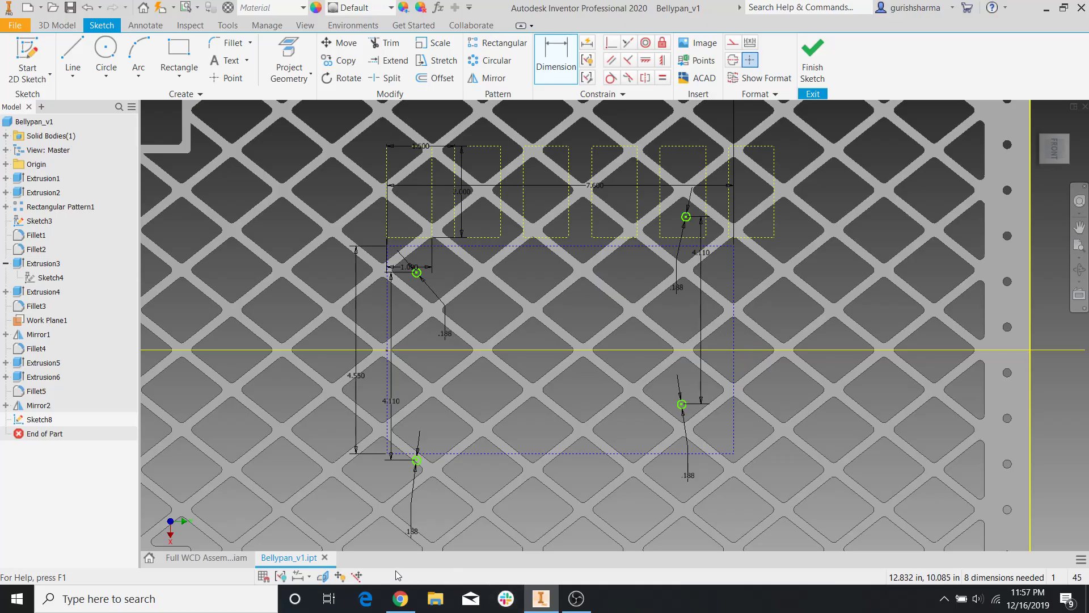
Recheck the drawing in Chrome, return to Inventor and dimension the two upper circles 7.176 in apart horizontally.
{"action": "left_click", "coordinate": [400, 599]}
{"action": "left_click", "coordinate": [541, 598]}
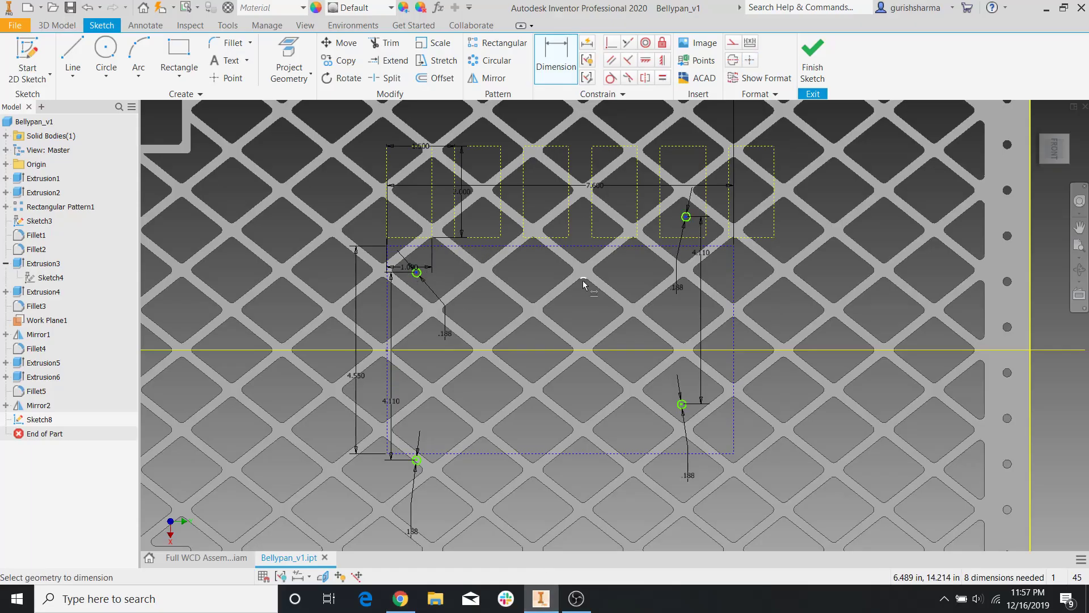
{"action": "left_click", "coordinate": [581, 301]}
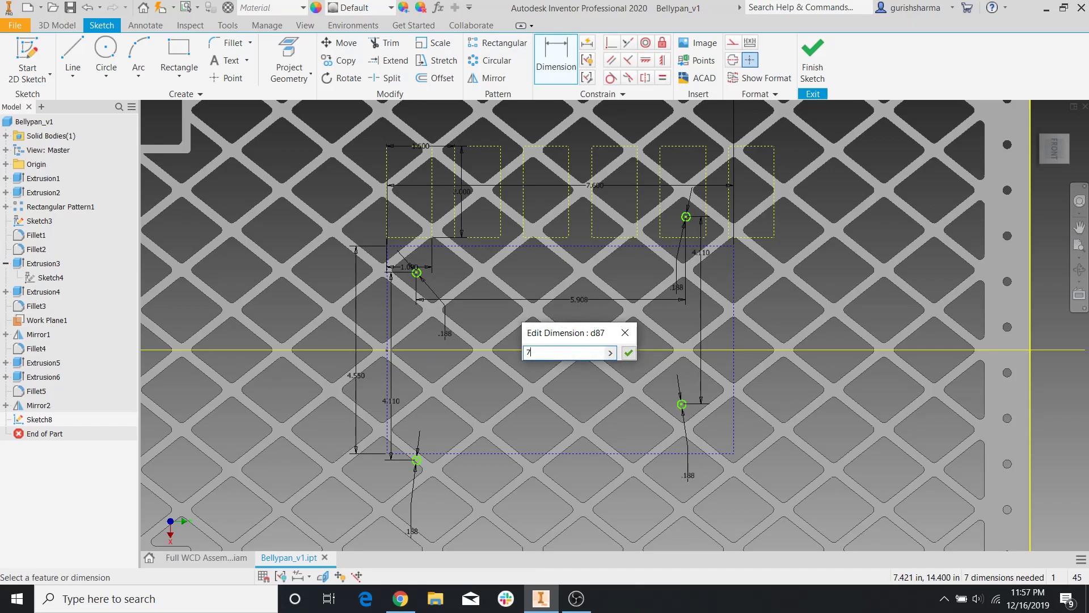
{"action": "type", "text": "7.176"}
{"action": "key", "text": "Return"}
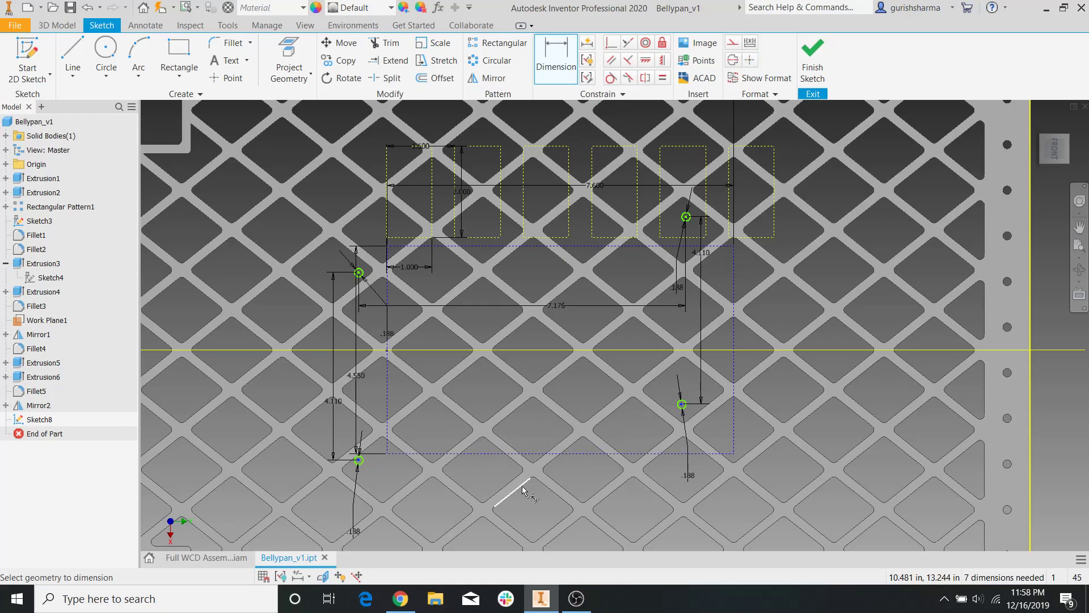
Dimension the two lower circles 7.176 in apart horizontally and shift the right pair of circles slightly down.
{"action": "left_click", "coordinate": [359, 461]}
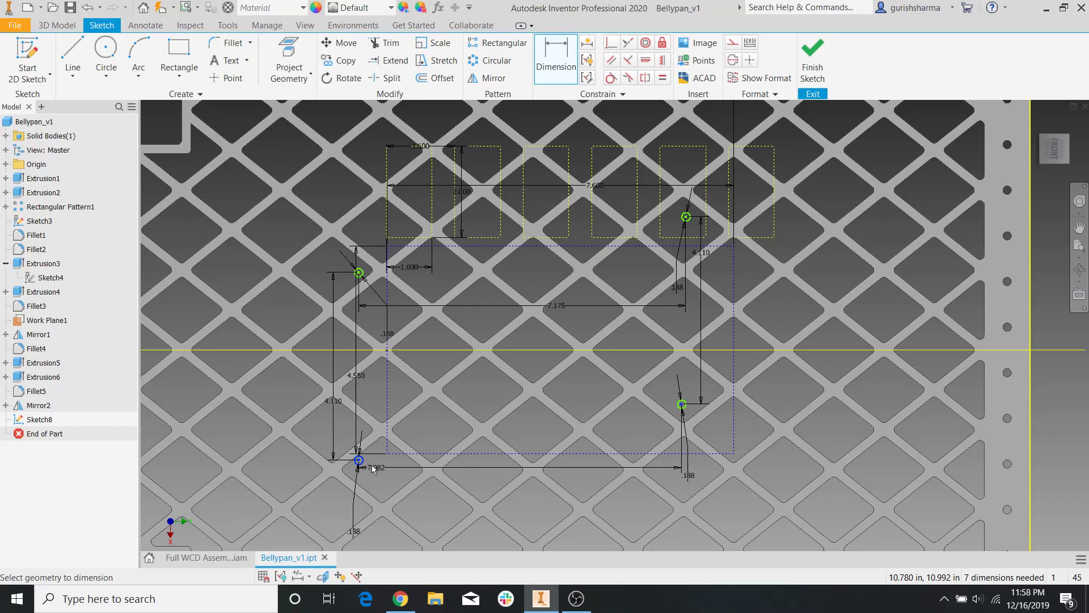
{"action": "left_click", "coordinate": [537, 502]}
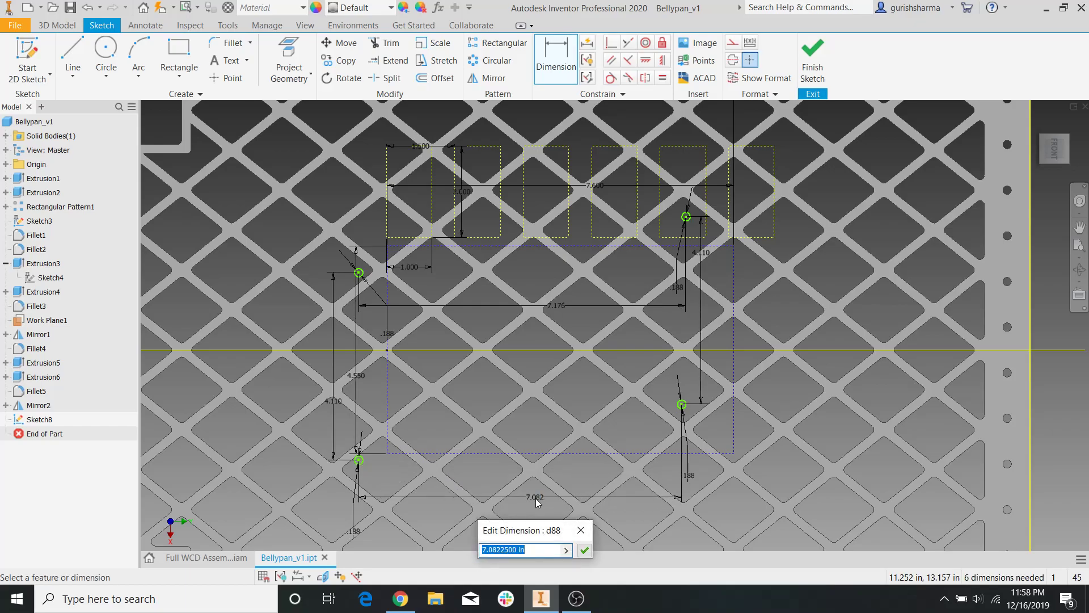
{"action": "type", "text": "7.176"}
{"action": "key", "text": "Return"}
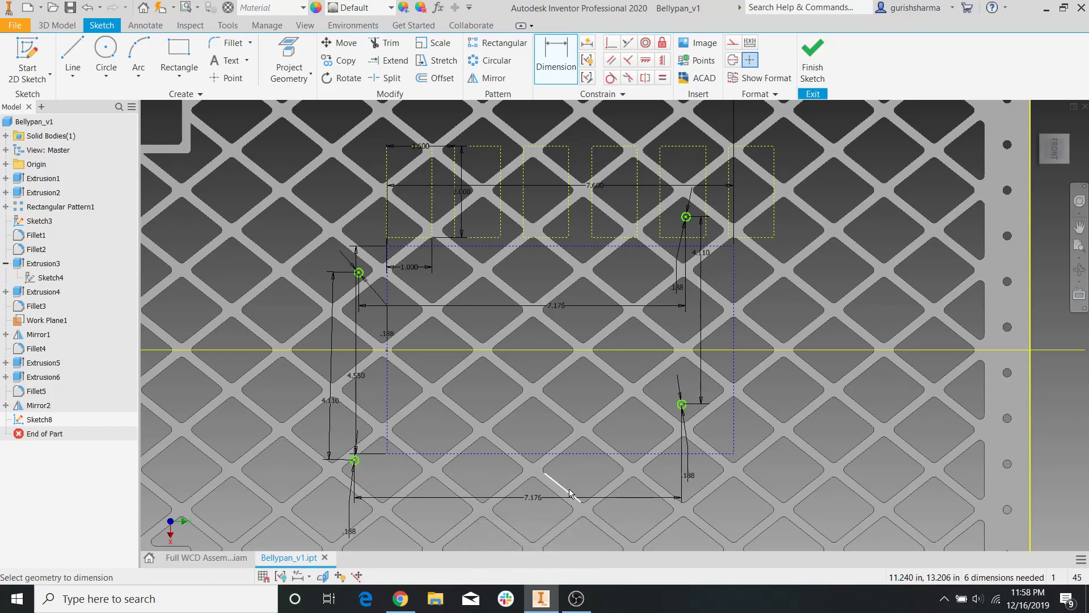
{"action": "mouse_move", "coordinate": [687, 426]}
{"action": "left_mouse_down"}
{"action": "mouse_move", "coordinate": [678, 407]}
{"action": "mouse_move", "coordinate": [683, 427]}
{"action": "left_mouse_up"}
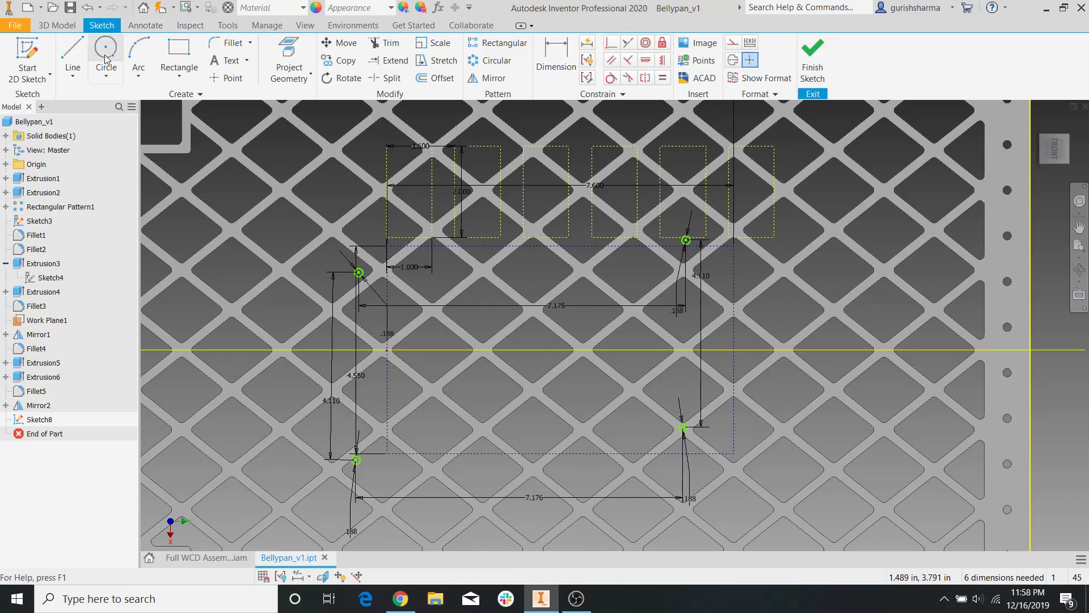
Connect the centres of the four circles with a closed loop of construction lines.
{"action": "left_click", "coordinate": [73, 56]}
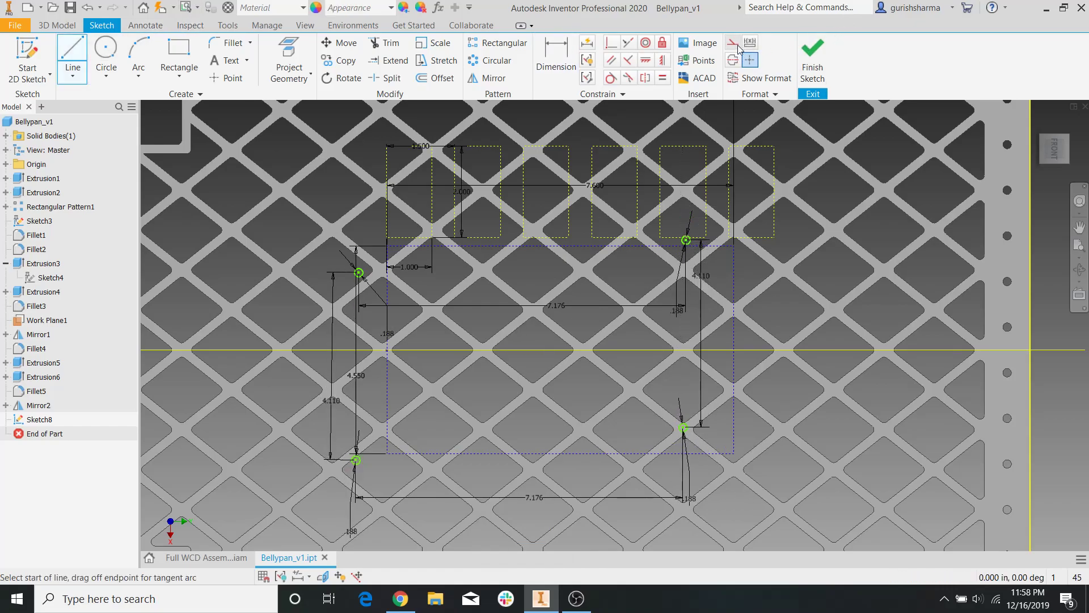
{"action": "left_click", "coordinate": [358, 273]}
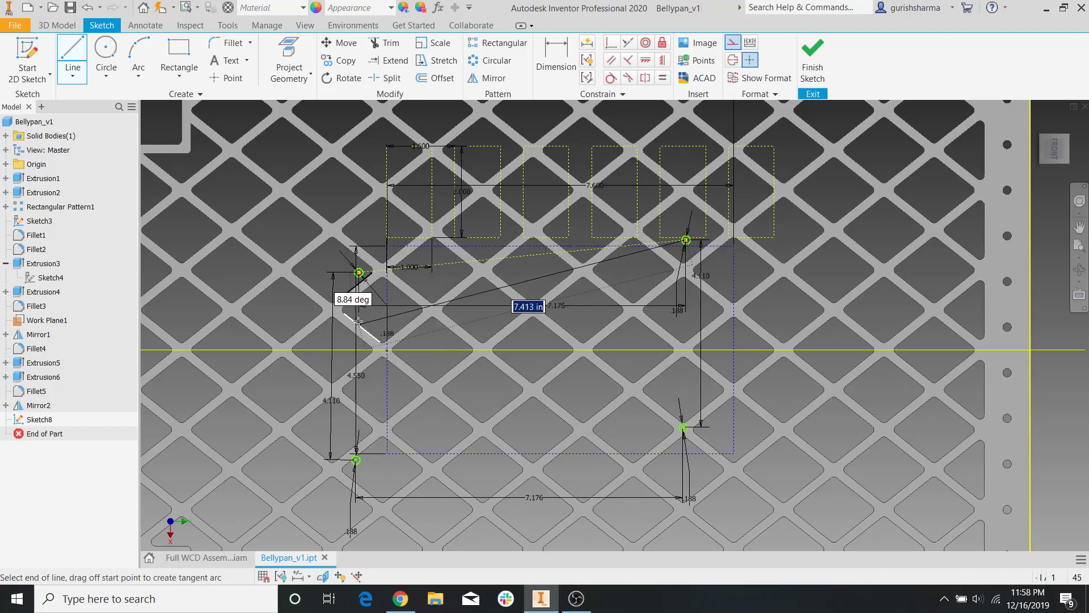
{"action": "left_click", "coordinate": [685, 240]}
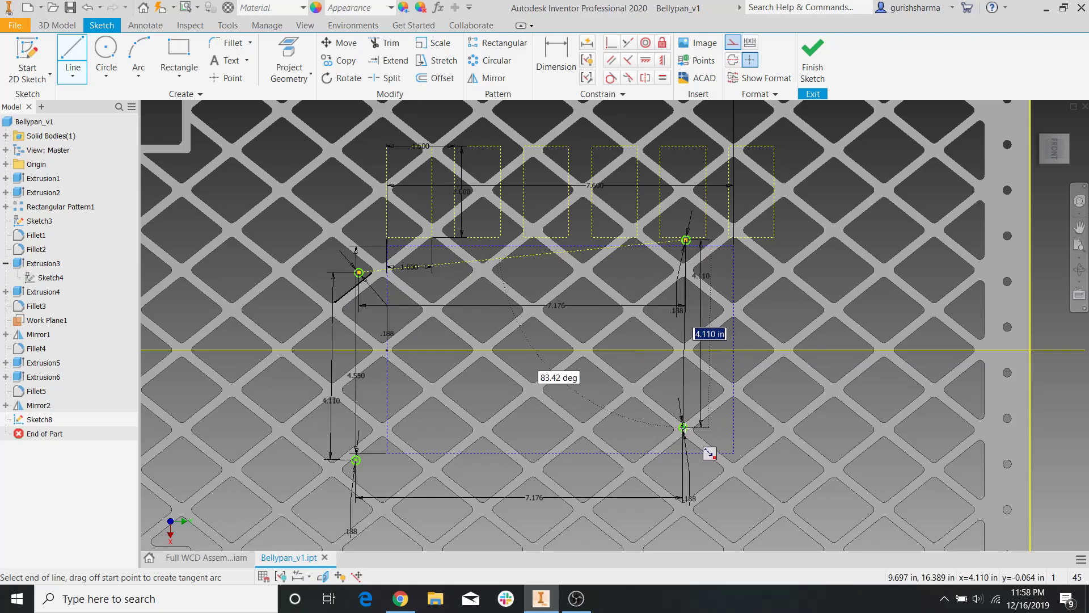
{"action": "left_click", "coordinate": [683, 427]}
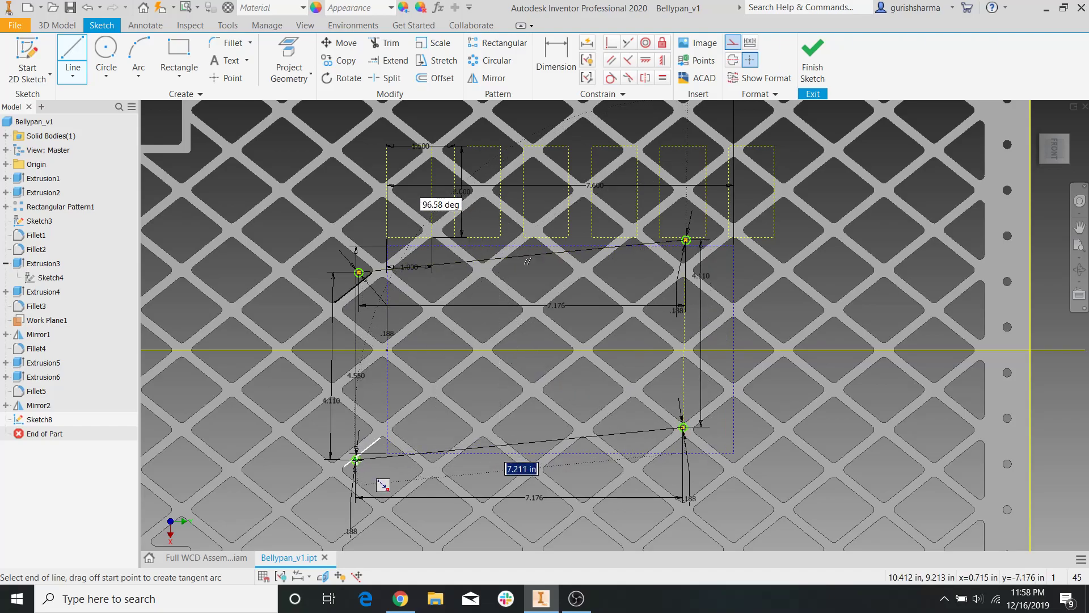
{"action": "left_click", "coordinate": [358, 460]}
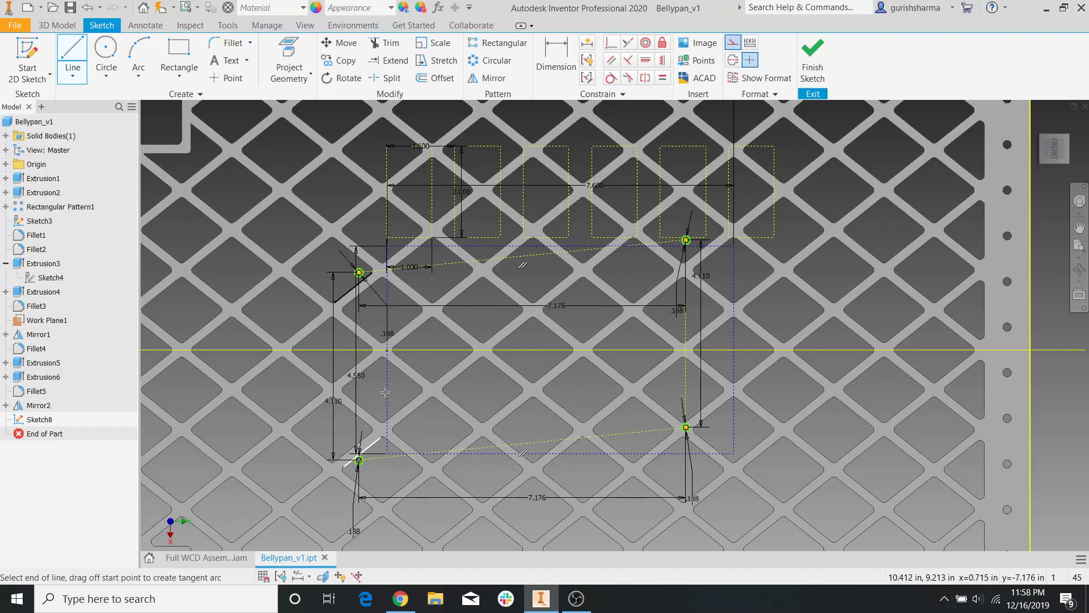
{"action": "left_click", "coordinate": [359, 273]}
{"action": "key", "text": "Escape"}
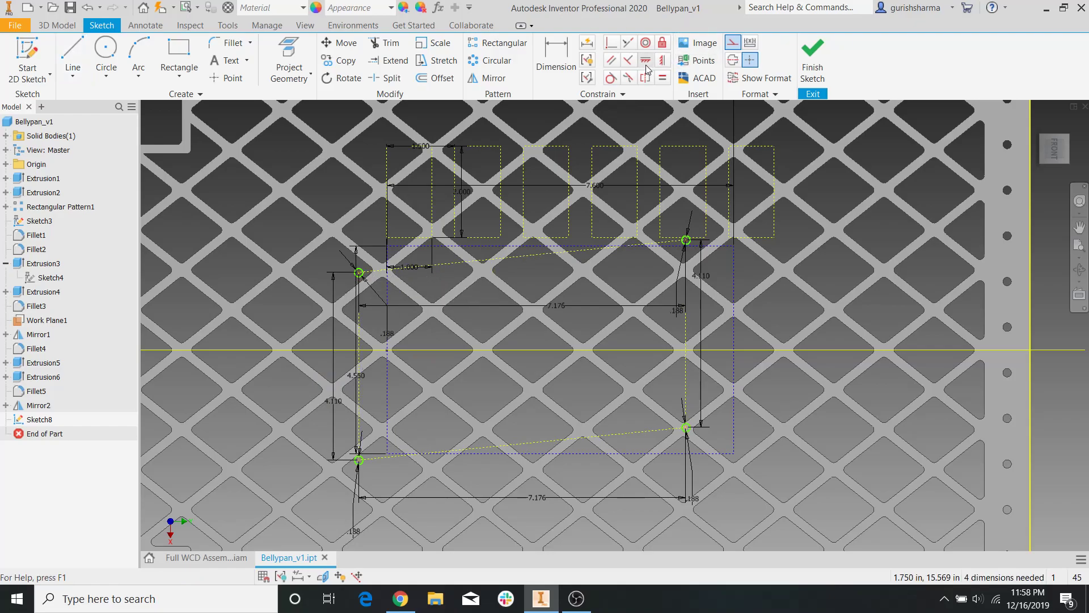
Try to apply a Vertical constraint to the upper construction line between the circles.
{"action": "left_click", "coordinate": [662, 60]}
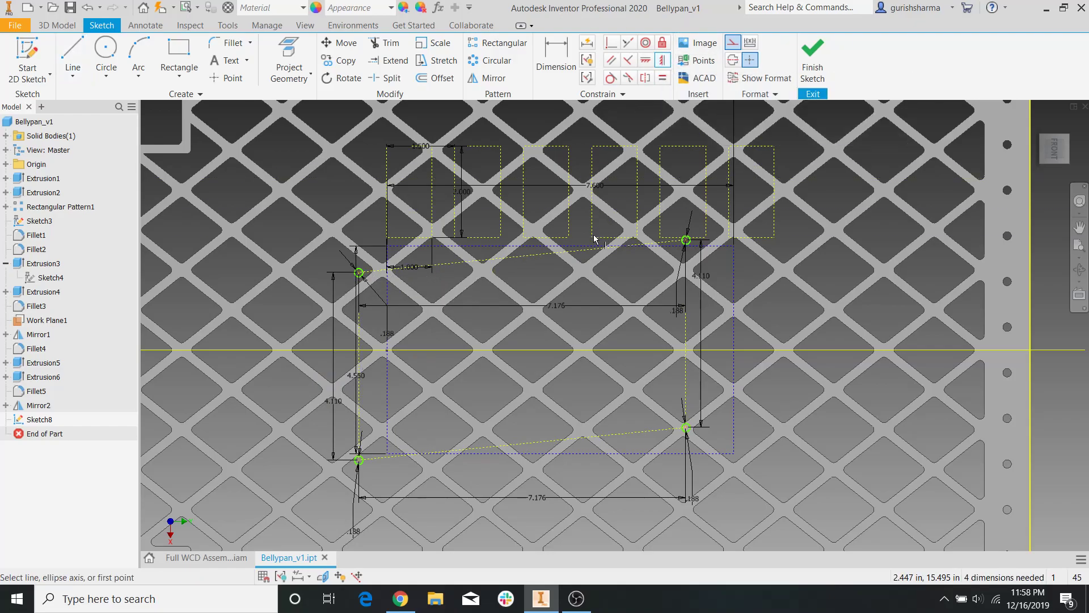
{"action": "left_click", "coordinate": [579, 254]}
{"action": "key", "text": "Escape"}
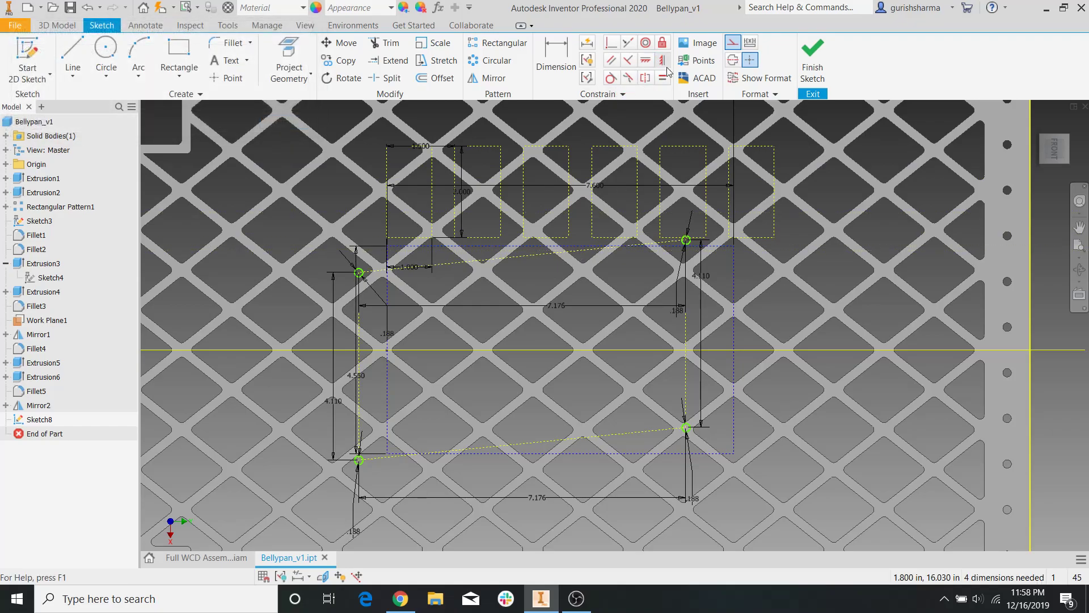
{"action": "left_click", "coordinate": [662, 60]}
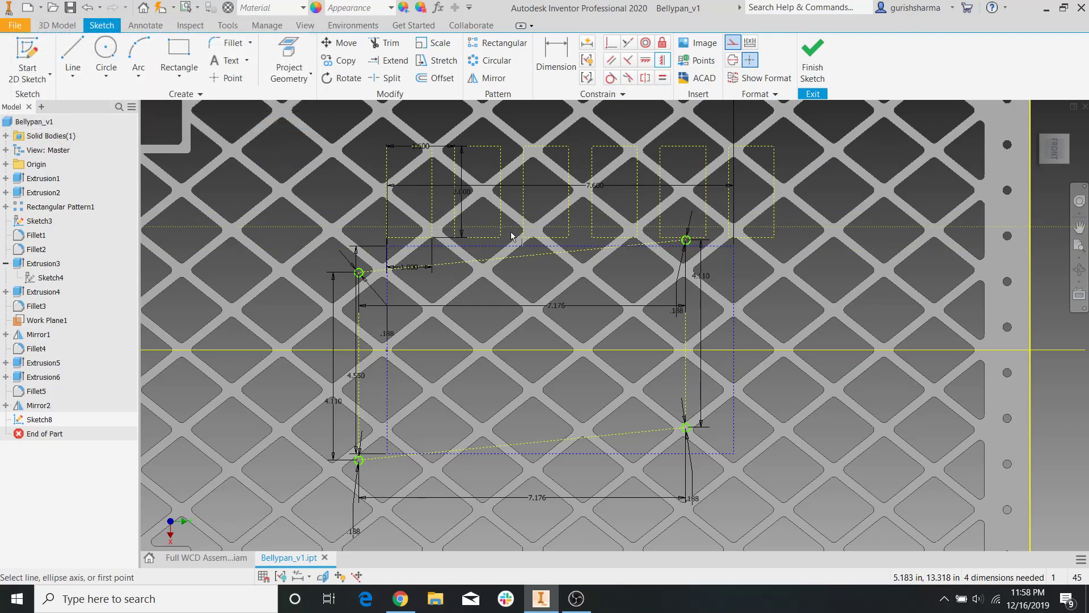
{"action": "left_click", "coordinate": [532, 257]}
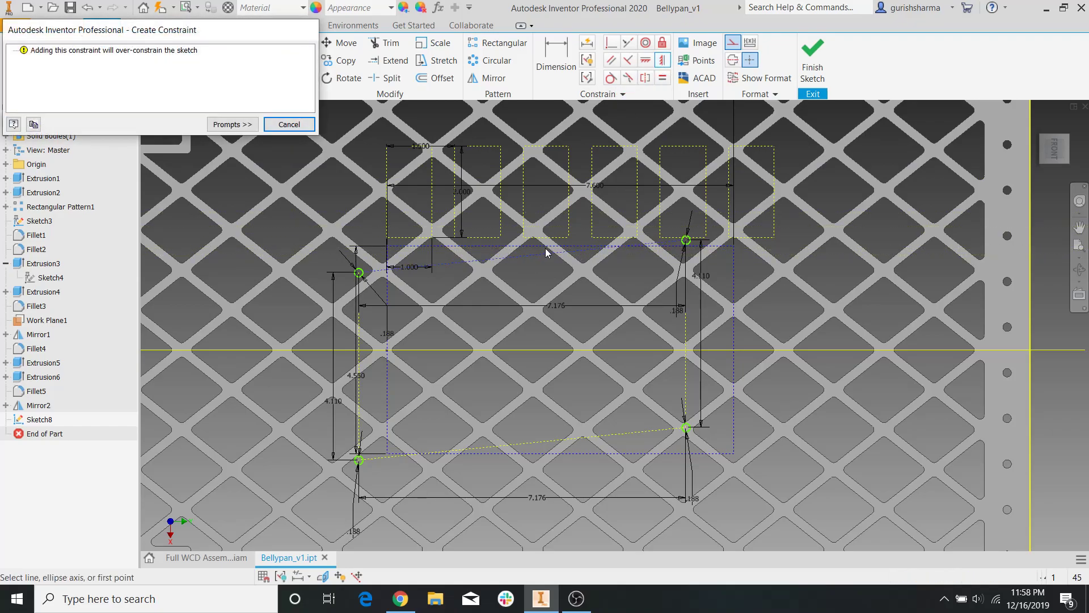
{"action": "key", "text": "Escape"}
Shift the connected circles toward the large rectangle and try a Horizontal constraint on the construction line joining the left pair.
{"action": "mouse_move", "coordinate": [686, 241]}
{"action": "left_mouse_down"}
{"action": "mouse_move", "coordinate": [688, 277]}
{"action": "mouse_move", "coordinate": [697, 269]}
{"action": "left_mouse_up"}
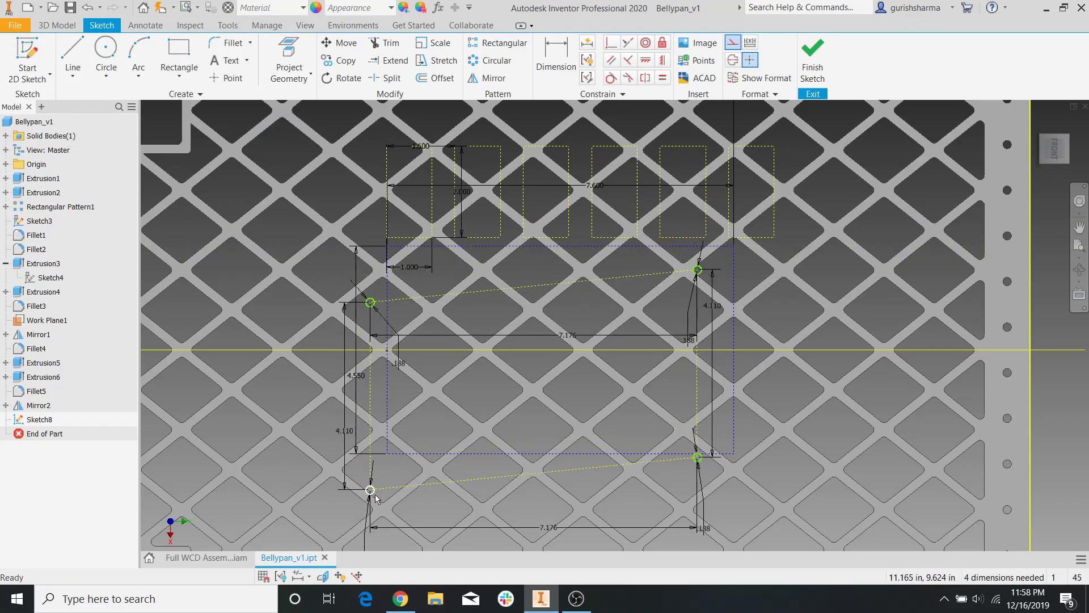
{"action": "left_click_drag", "start_coordinate": [371, 491], "coordinate": [387, 464]}
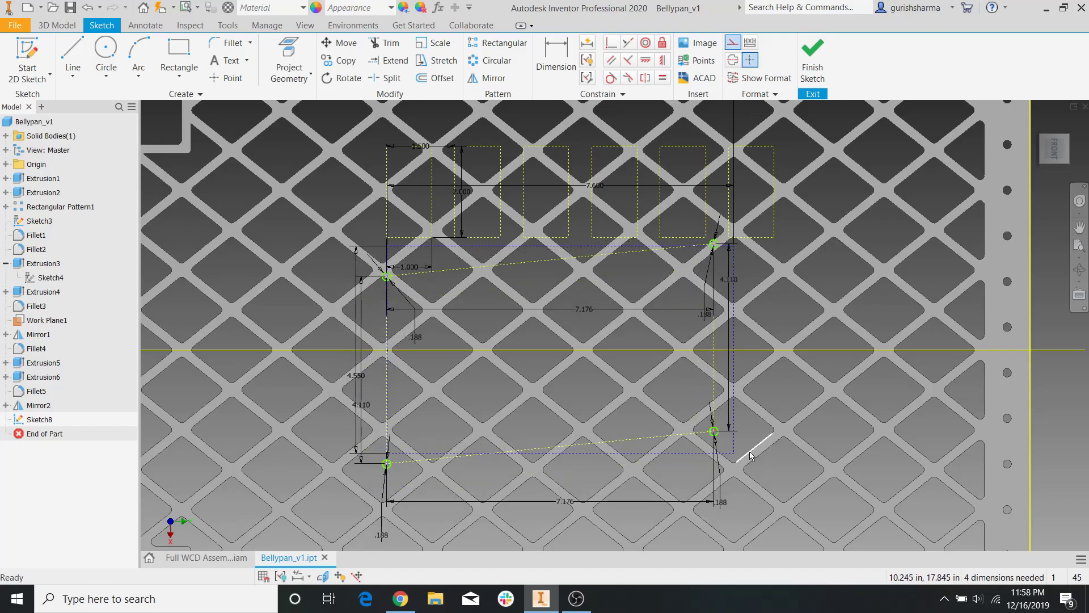
{"action": "left_click", "coordinate": [647, 63]}
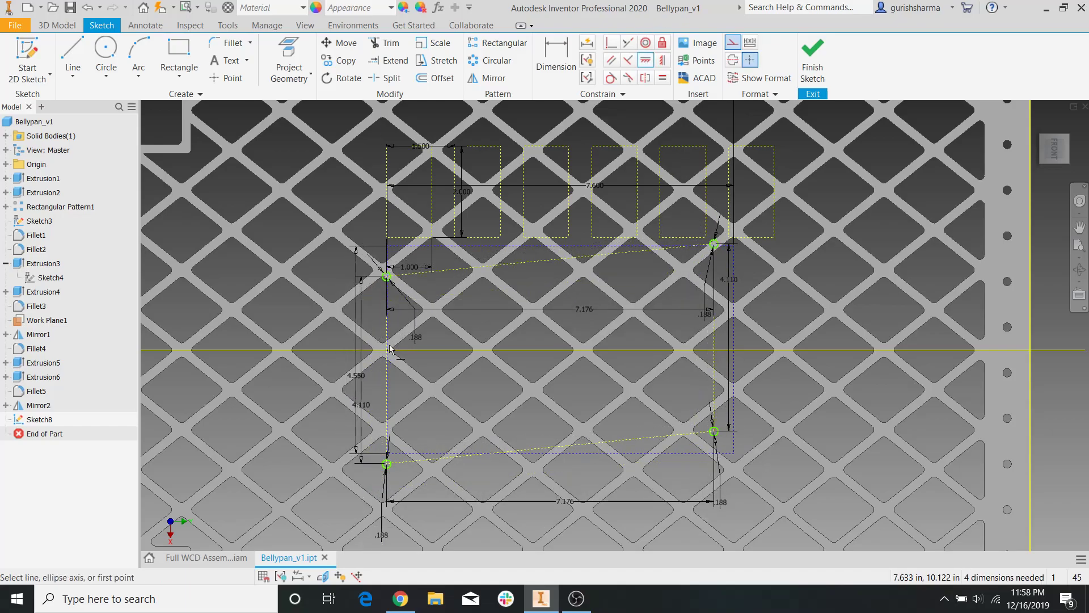
{"action": "left_click", "coordinate": [388, 382]}
{"action": "key", "text": "Escape"}
{"action": "key", "text": "Escape"}
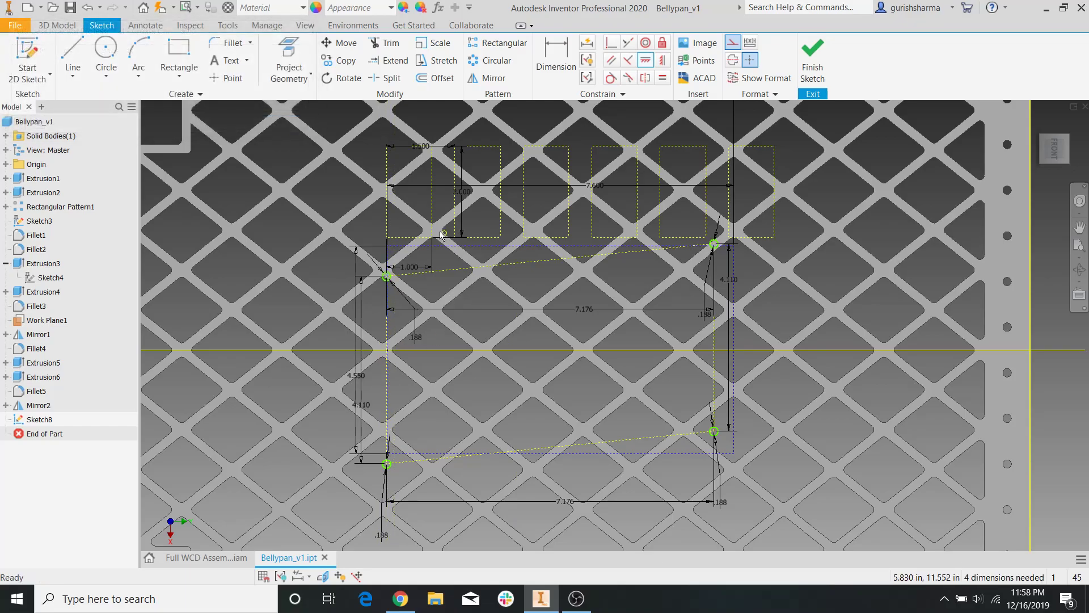
Try to apply a Vertical constraint to the lower construction line, and remove the construction lines joining the circle centres.
{"action": "scroll", "coordinate": [393, 283], "scroll_direction": "down", "scroll_amount": 5}
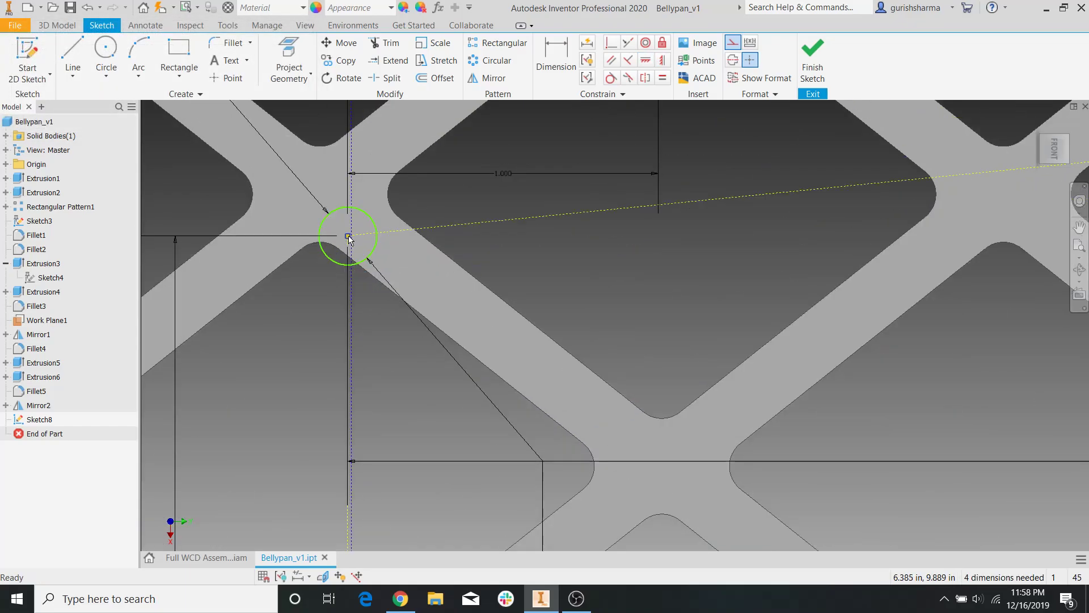
{"action": "scroll", "coordinate": [349, 239], "scroll_direction": "up", "scroll_amount": 5}
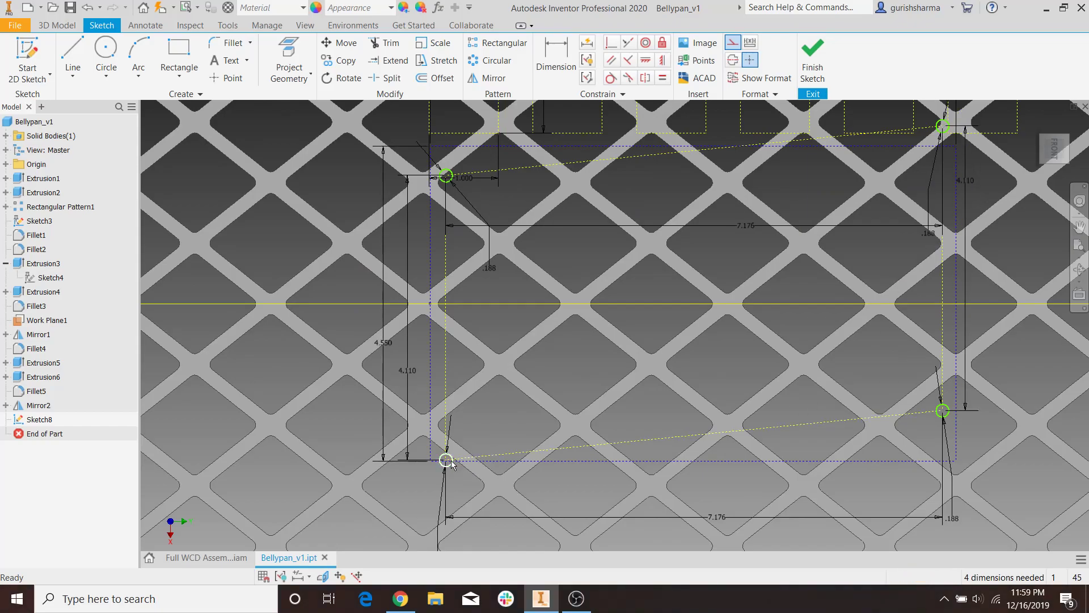
{"action": "scroll", "coordinate": [451, 463], "scroll_direction": "down", "scroll_amount": 5}
{"action": "scroll", "coordinate": [576, 347], "scroll_direction": "up", "scroll_amount": 4}
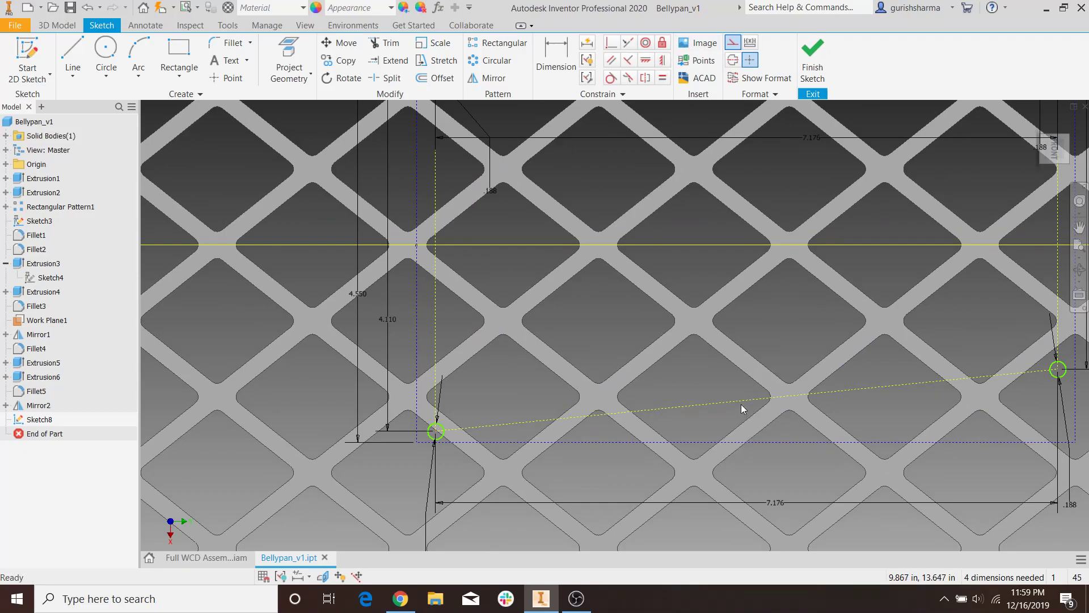
{"action": "left_click", "coordinate": [662, 60]}
{"action": "left_click", "coordinate": [869, 386]}
{"action": "key", "text": "Escape"}
{"action": "scroll", "coordinate": [897, 385], "scroll_direction": "up", "scroll_amount": 5}
{"action": "middle_click_drag", "start_coordinate": [949, 390], "coordinate": [848, 424]}
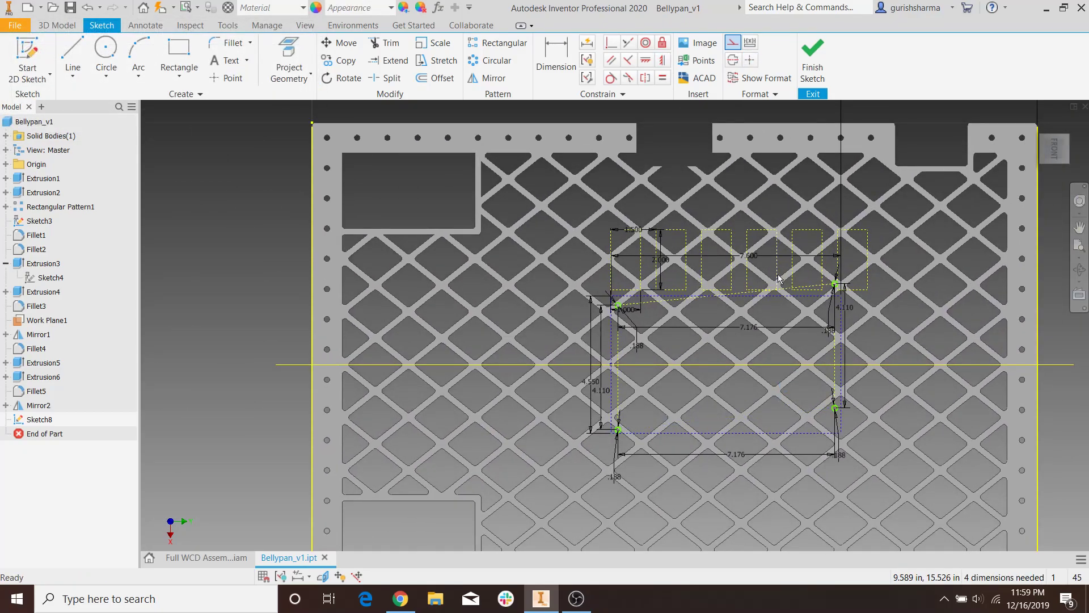
{"action": "scroll", "coordinate": [781, 282], "scroll_direction": "down", "scroll_amount": 3}
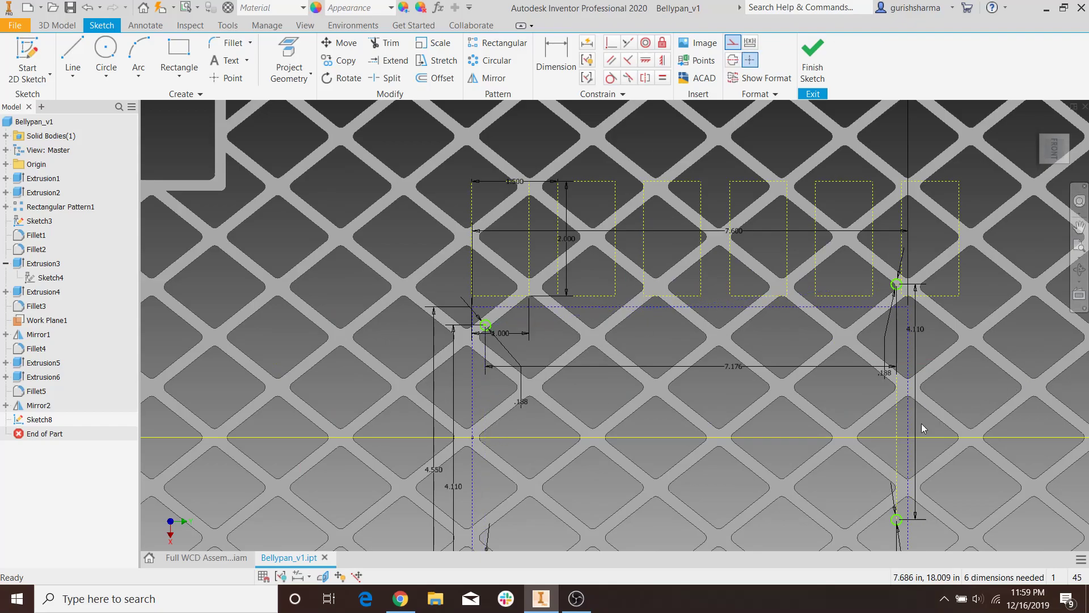
{"action": "middle_click_drag", "start_coordinate": [895, 431], "coordinate": [844, 290]}
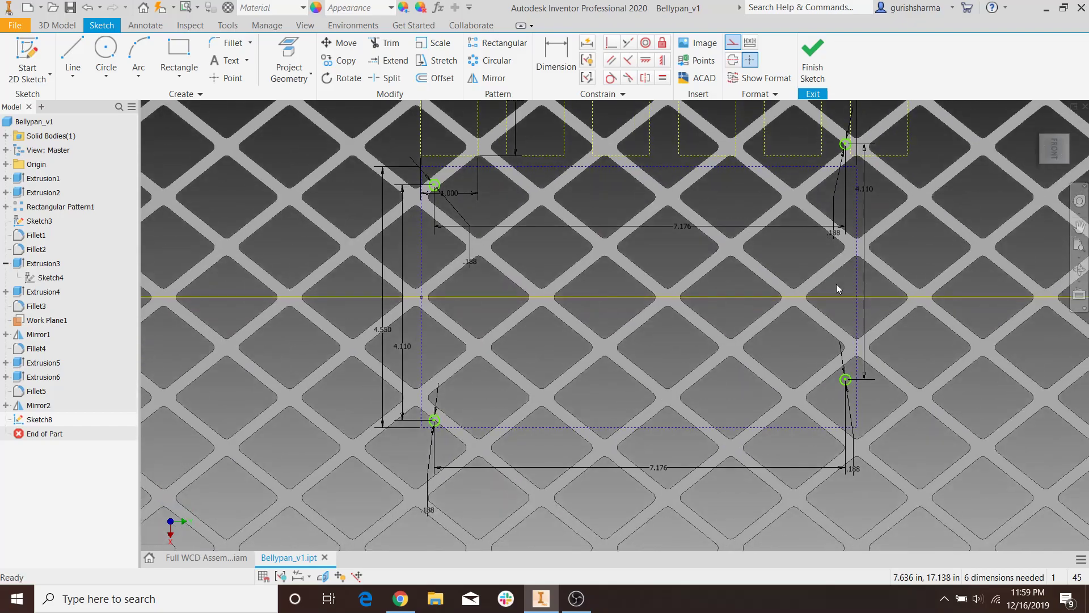
Connect the two upper circle centres with a construction line and apply a Vertical constraint to it.
{"action": "left_click_drag", "start_coordinate": [842, 407], "coordinate": [843, 414]}
{"action": "left_click", "coordinate": [72, 59]}
{"action": "left_click", "coordinate": [434, 184]}
{"action": "left_click", "coordinate": [845, 175]}
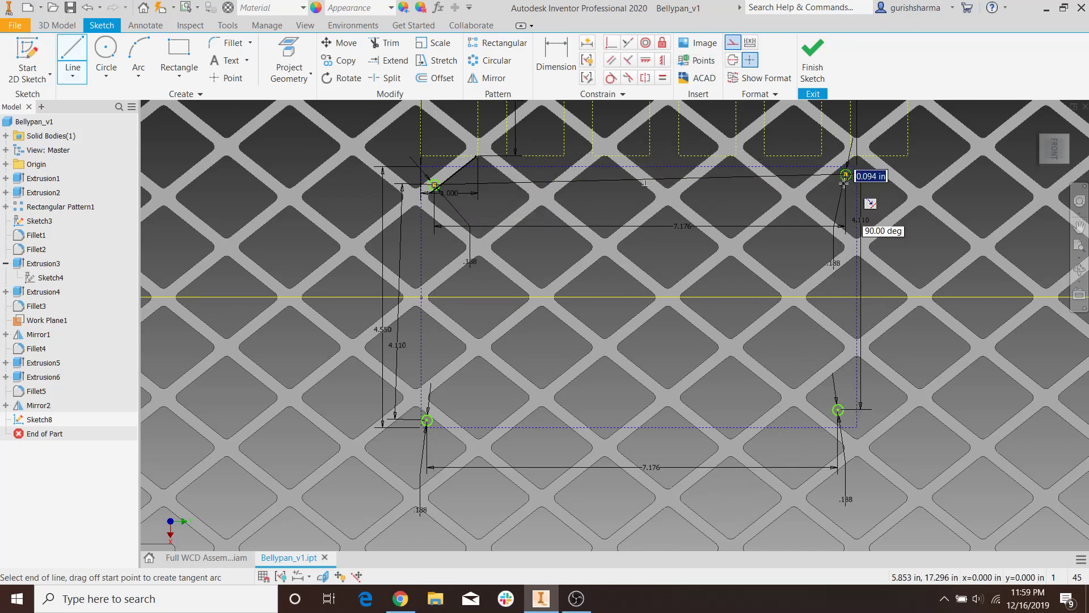
{"action": "key", "text": "Escape"}
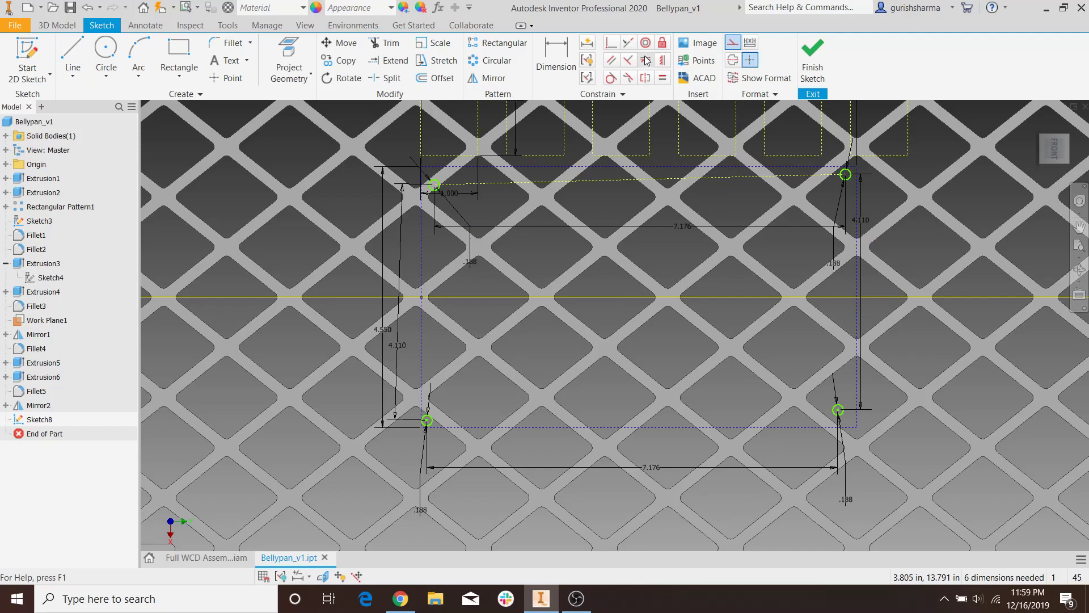
{"action": "left_click", "coordinate": [653, 62]}
{"action": "left_click", "coordinate": [747, 179]}
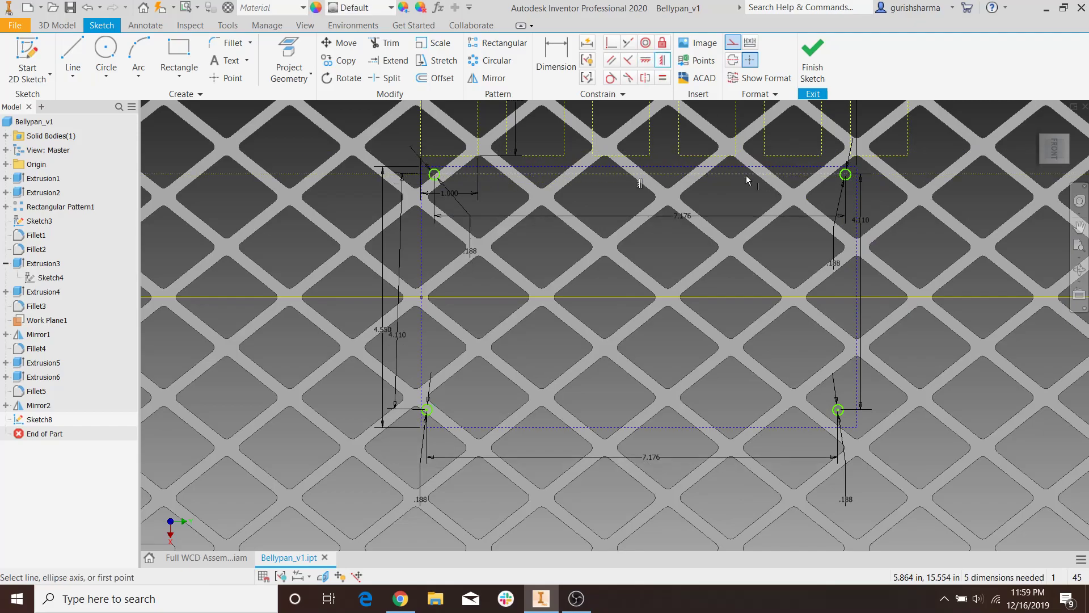
Connect the two left circle centres with a construction line and apply a Horizontal constraint to it.
{"action": "left_click", "coordinate": [72, 52]}
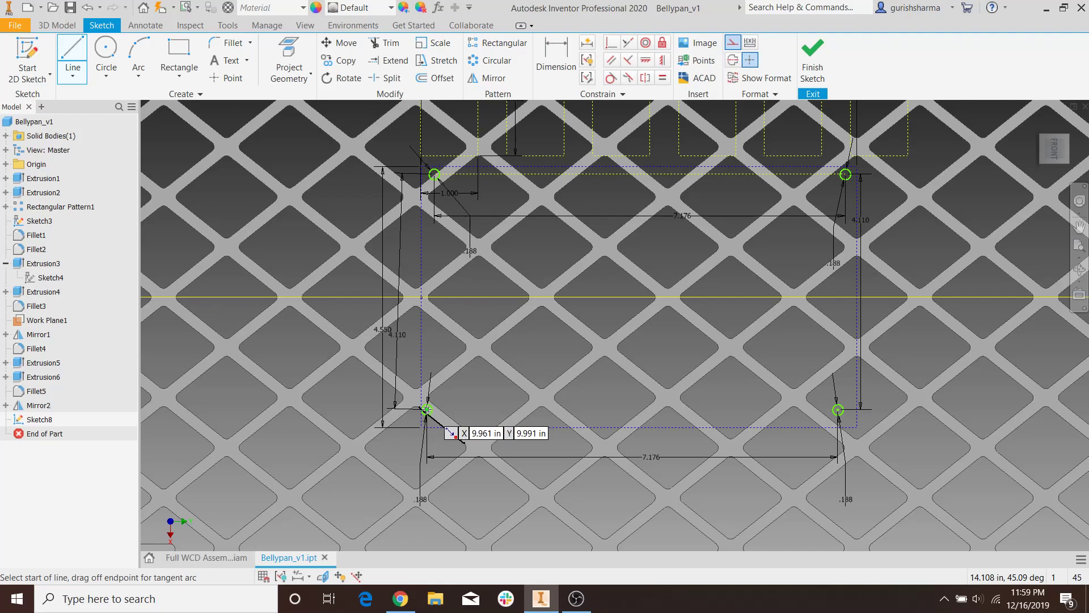
{"action": "key", "text": "Escape"}
{"action": "left_click_drag", "start_coordinate": [427, 410], "coordinate": [500, 406]}
{"action": "left_click", "coordinate": [72, 54]}
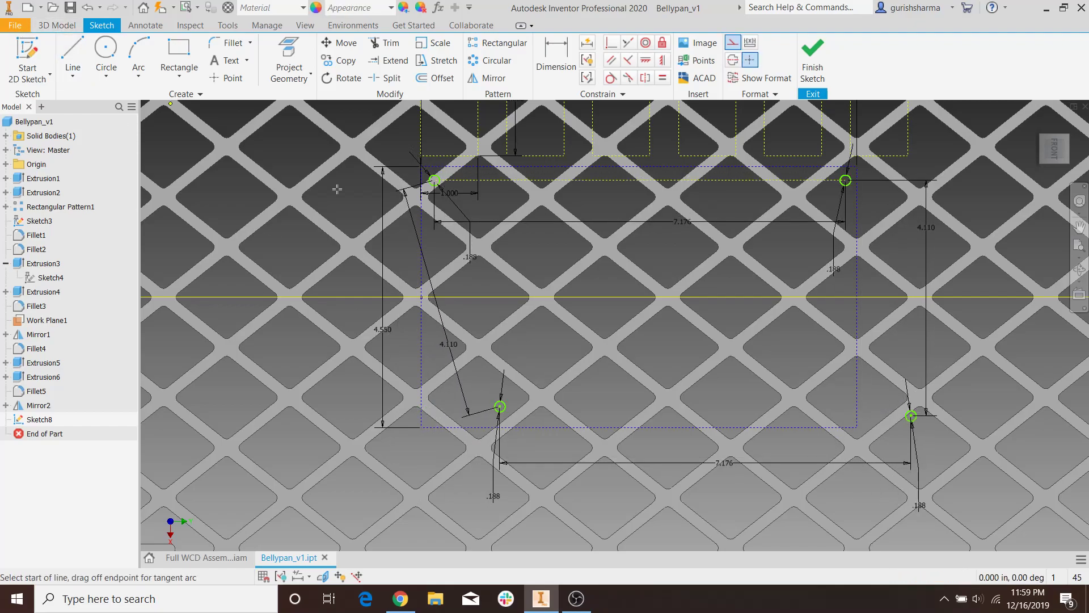
{"action": "left_click", "coordinate": [435, 181]}
{"action": "left_click", "coordinate": [500, 406]}
{"action": "key", "text": "Escape"}
{"action": "left_click", "coordinate": [650, 60]}
{"action": "left_click", "coordinate": [475, 325]}
{"action": "key", "text": "Escape"}
Move the four-circle pattern inside the large rectangle, then recheck the hole drawing in Chrome and return to Inventor.
{"action": "mouse_move", "coordinate": [846, 416]}
{"action": "left_mouse_down"}
{"action": "mouse_move", "coordinate": [876, 365]}
{"action": "mouse_move", "coordinate": [839, 400]}
{"action": "mouse_move", "coordinate": [841, 423]}
{"action": "left_mouse_up"}
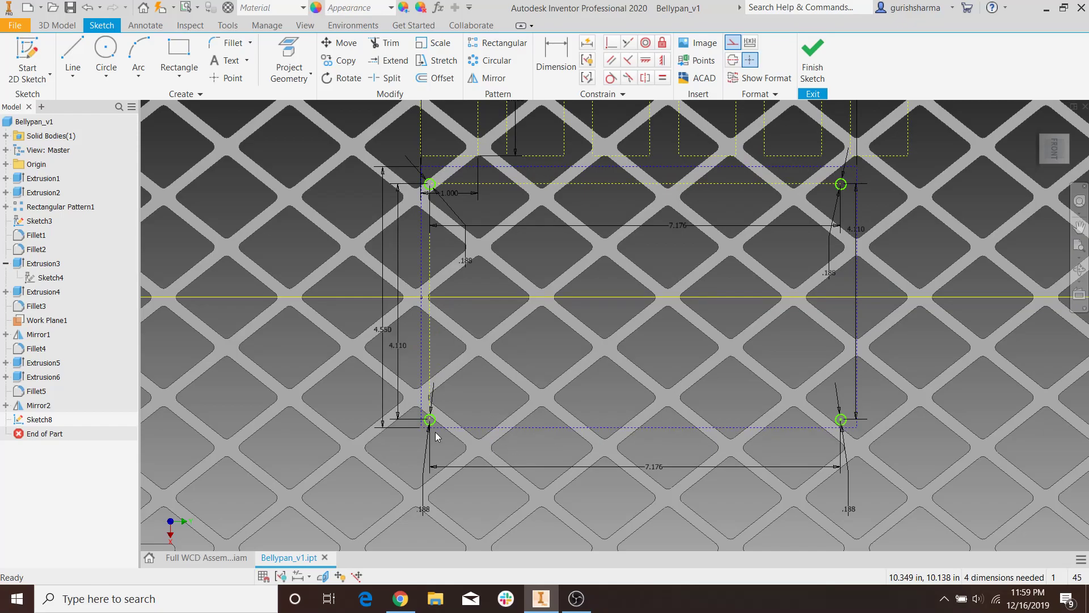
{"action": "scroll", "coordinate": [435, 404], "scroll_direction": "down", "scroll_amount": 3}
{"action": "left_click_drag", "start_coordinate": [426, 433], "coordinate": [424, 433]}
{"action": "left_click", "coordinate": [400, 598]}
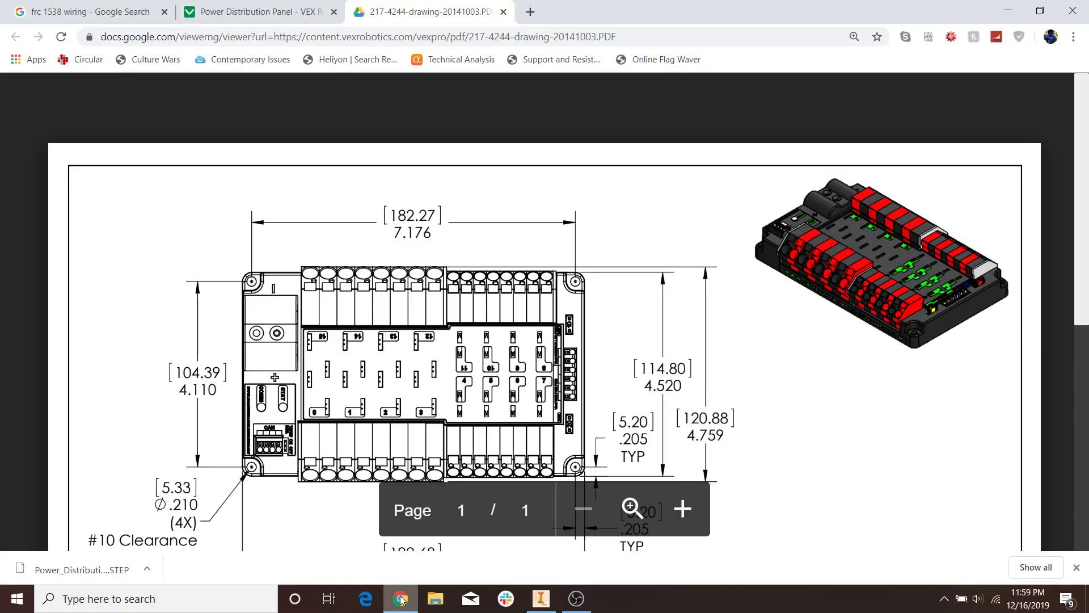
{"action": "left_click", "coordinate": [541, 599]}
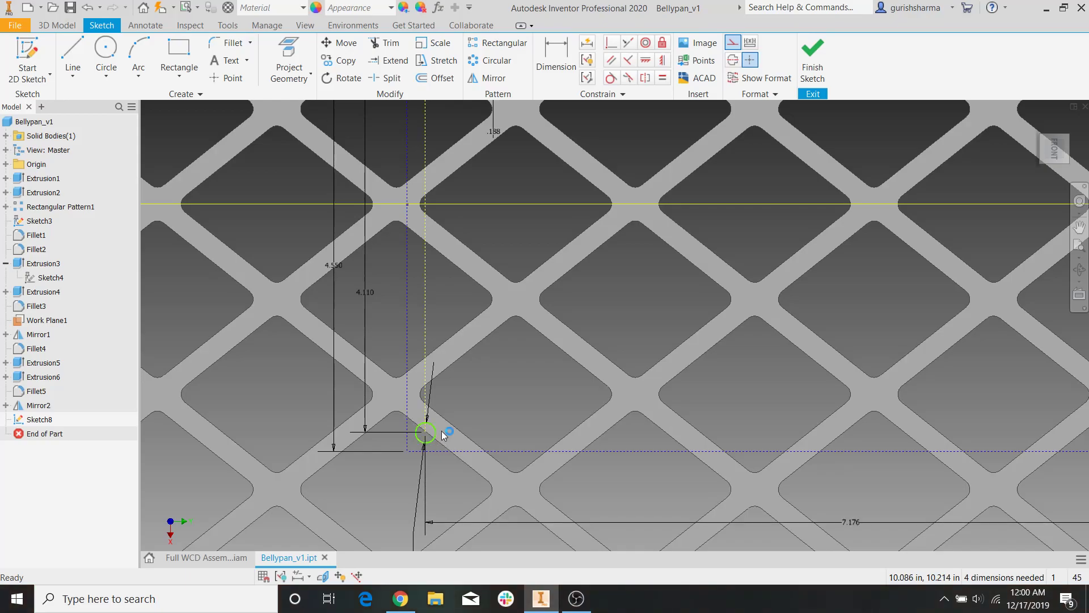
Draw a short construction line from the midpoint of the upper hole-centre line to the upper edge of the large rectangle.
{"action": "scroll", "coordinate": [441, 431], "scroll_direction": "up", "scroll_amount": 3}
{"action": "middle_click_drag", "start_coordinate": [704, 219], "coordinate": [628, 254]}
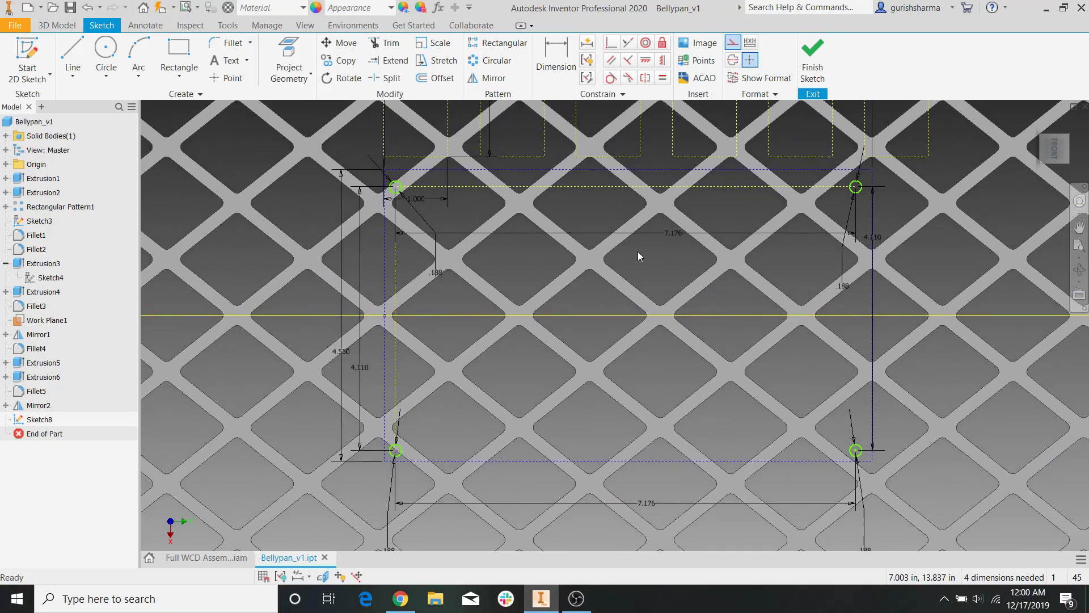
{"action": "left_click", "coordinate": [73, 57]}
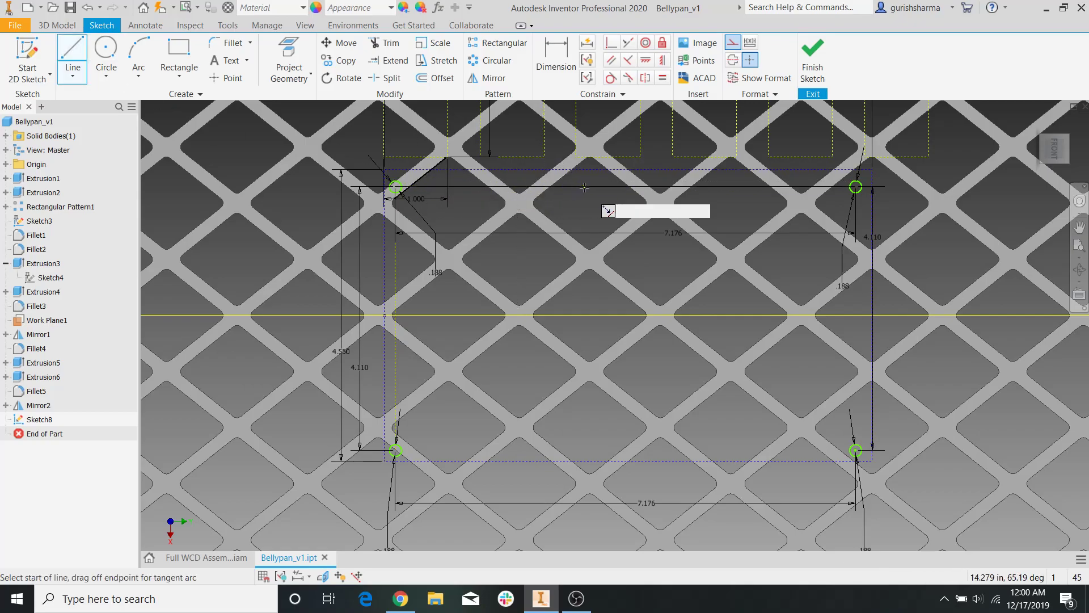
{"action": "left_click", "coordinate": [624, 187]}
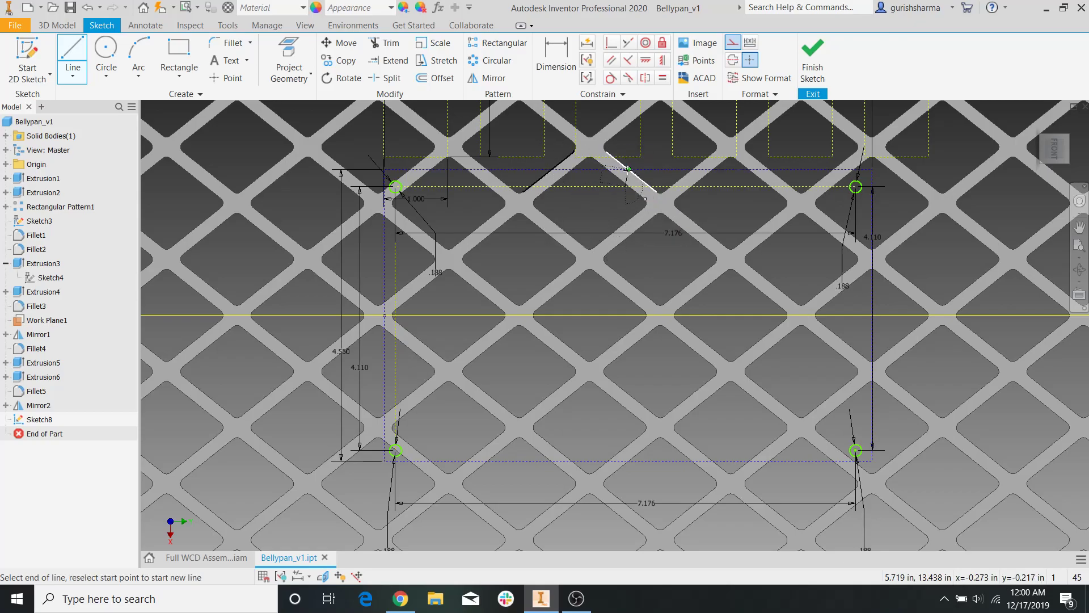
{"action": "middle_click_drag", "start_coordinate": [618, 160], "coordinate": [646, 257]}
{"action": "scroll", "coordinate": [647, 257], "scroll_direction": "up", "scroll_amount": 3}
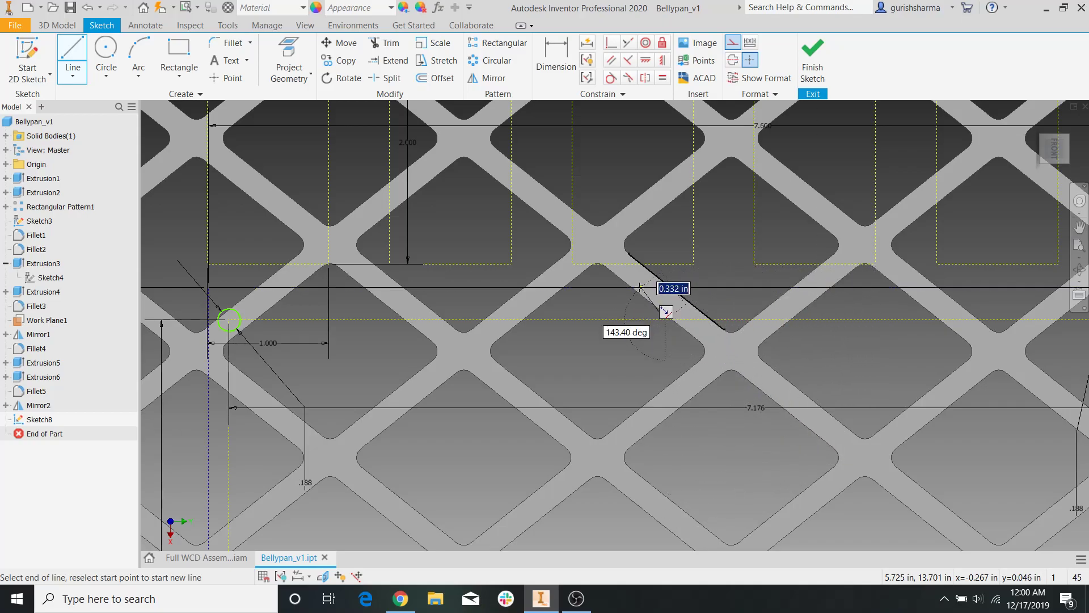
{"action": "key", "text": "Escape"}
{"action": "key", "text": "Escape"}
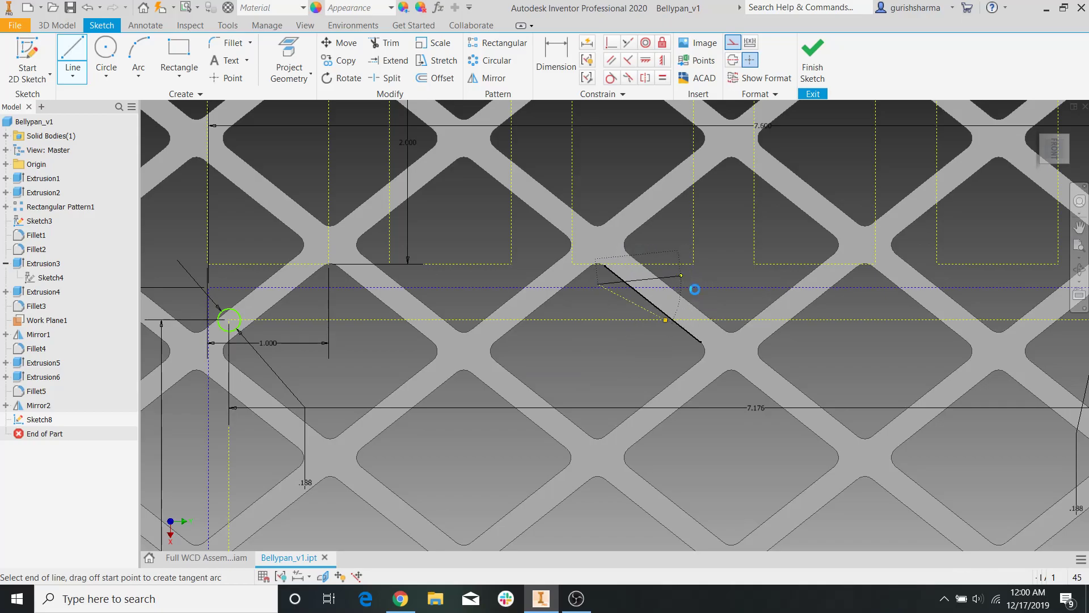
Reposition the large rectangle's 7.600 width dimension inside the rectangle, below the upper two holes.
{"action": "scroll", "coordinate": [710, 305], "scroll_direction": "down", "scroll_amount": 3}
{"action": "scroll", "coordinate": [503, 304], "scroll_direction": "up", "scroll_amount": 3}
{"action": "scroll", "coordinate": [649, 199], "scroll_direction": "up", "scroll_amount": 5}
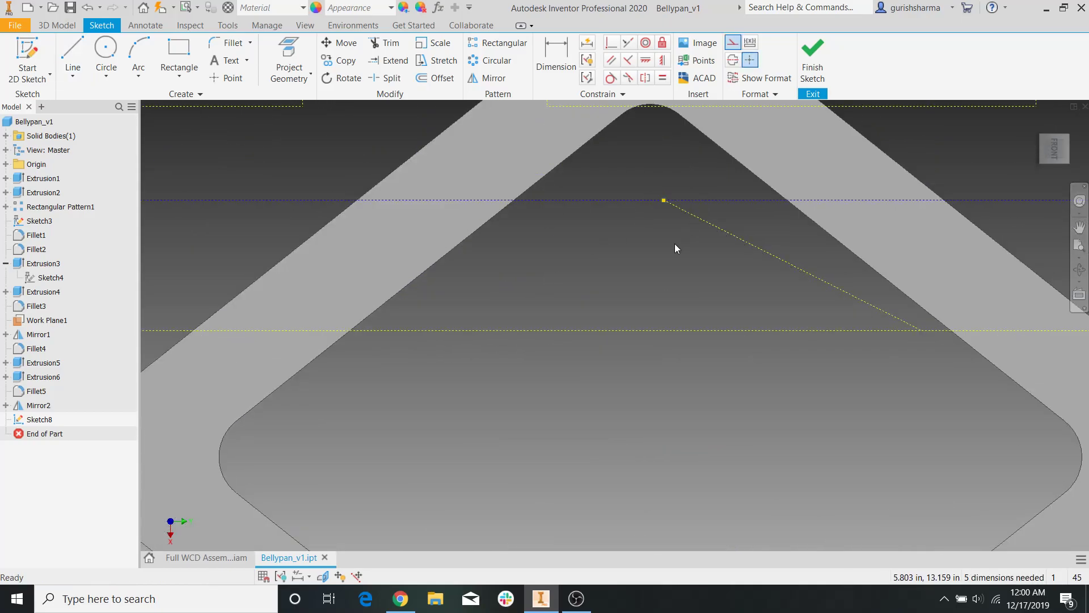
{"action": "scroll", "coordinate": [677, 242], "scroll_direction": "down", "scroll_amount": 4}
{"action": "scroll", "coordinate": [682, 255], "scroll_direction": "down", "scroll_amount": 4}
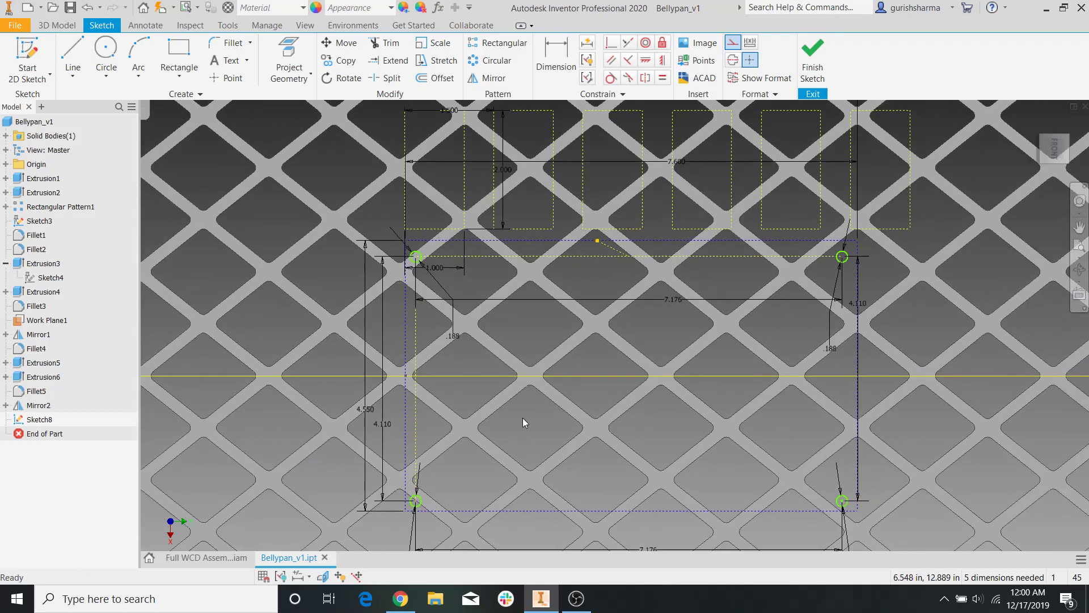
{"action": "scroll", "coordinate": [816, 370], "scroll_direction": "down", "scroll_amount": 2}
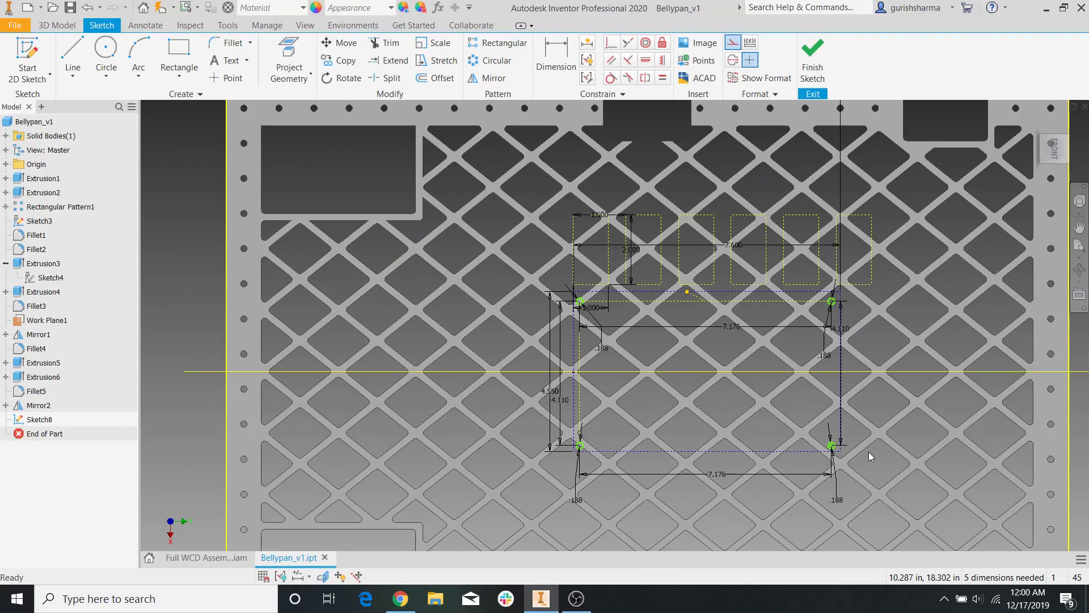
{"action": "left_click_drag", "start_coordinate": [745, 255], "coordinate": [725, 346]}
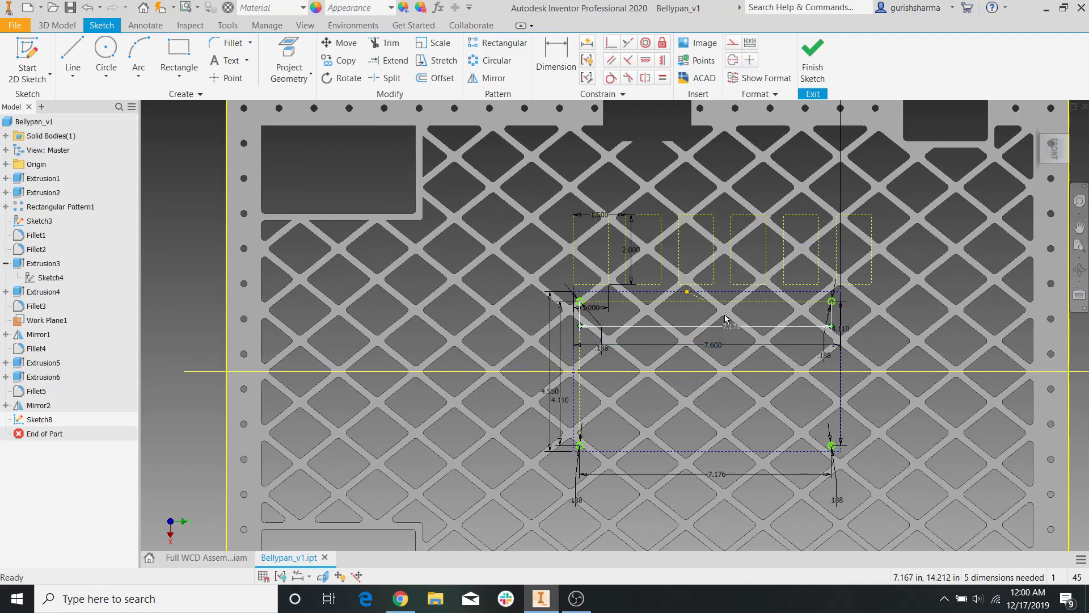
Dimension the short construction line's upper endpoint 3.800 in from the left edge of the large rectangle.
{"action": "scroll", "coordinate": [725, 320], "scroll_direction": "up", "scroll_amount": 2}
{"action": "left_click", "coordinate": [556, 56]}
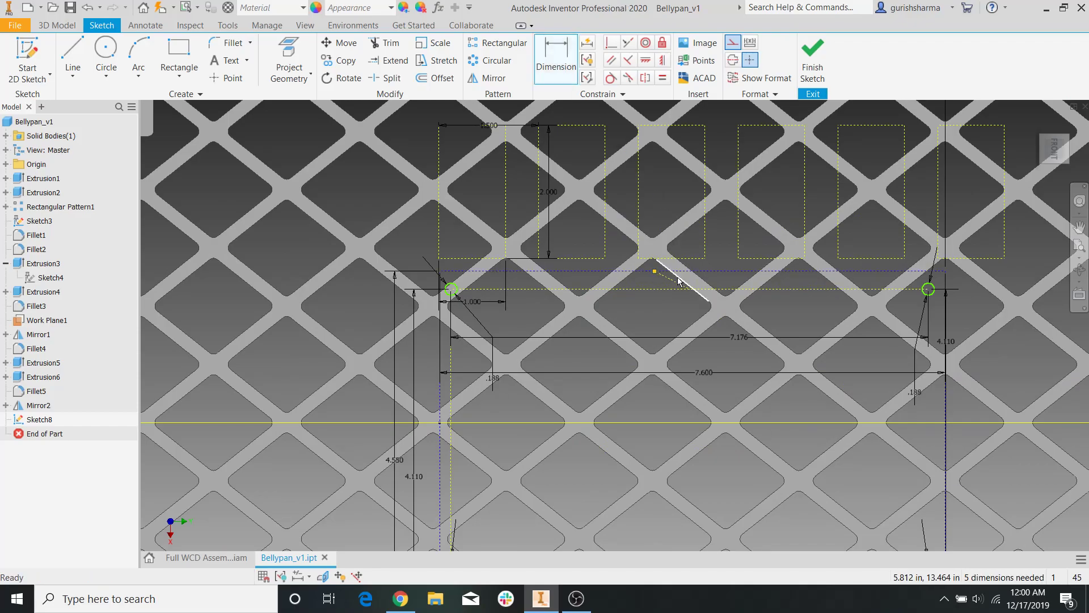
{"action": "scroll", "coordinate": [647, 275], "scroll_direction": "up", "scroll_amount": 4}
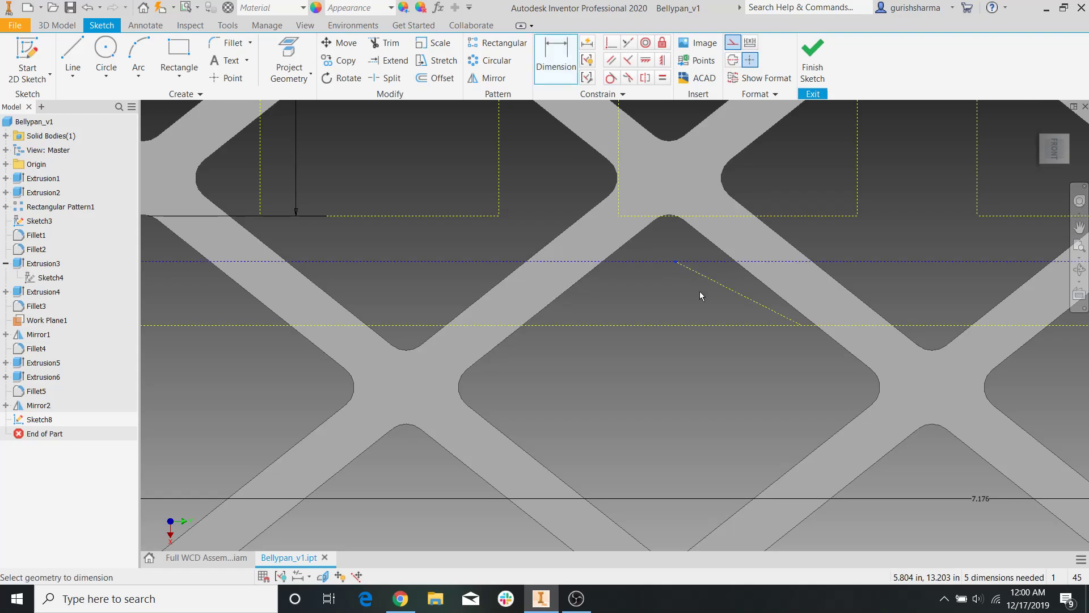
{"action": "scroll", "coordinate": [700, 291], "scroll_direction": "down", "scroll_amount": 3}
{"action": "left_click", "coordinate": [399, 340]}
{"action": "double_click", "coordinate": [586, 295]}
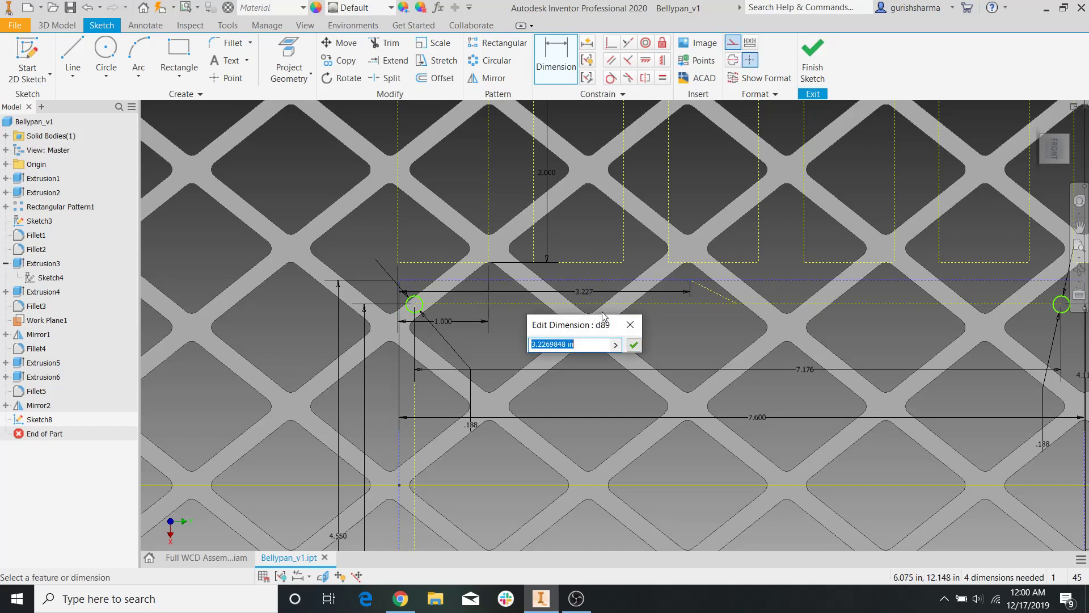
{"action": "type", "text": "7/"}
{"action": "key", "text": "Return"}
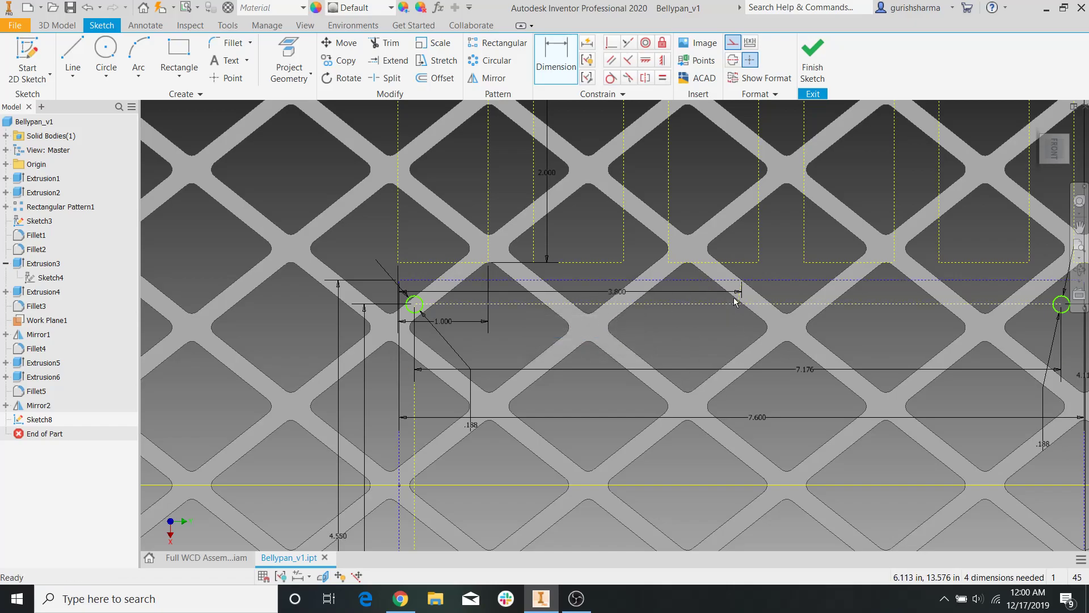
Move the hole pattern by the short construction line's lower endpoint to test its remaining freedom.
{"action": "scroll", "coordinate": [741, 310], "scroll_direction": "down", "scroll_amount": 5}
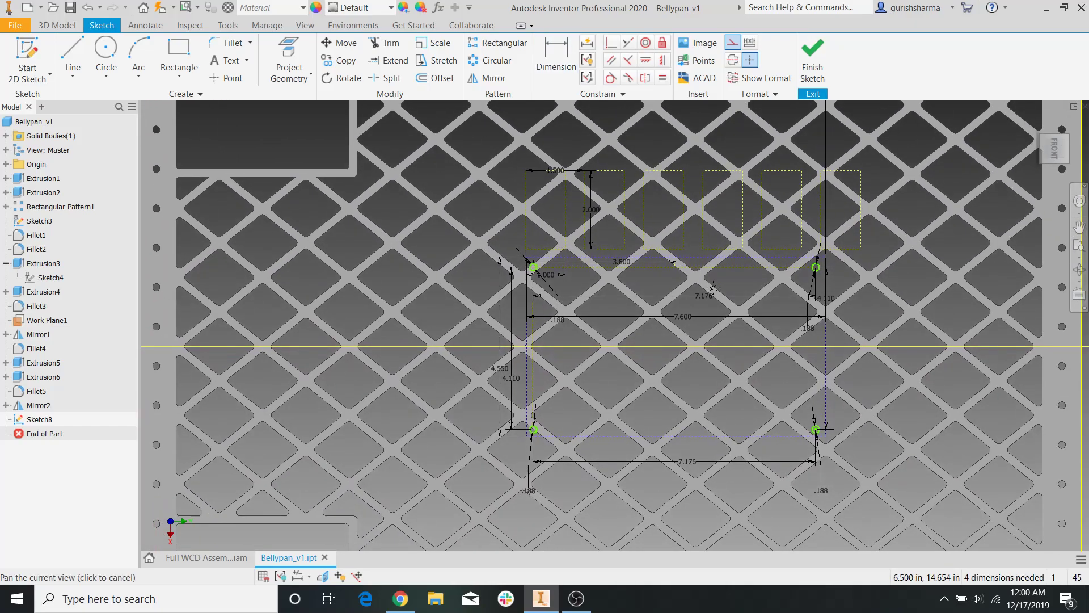
{"action": "scroll", "coordinate": [700, 322], "scroll_direction": "up", "scroll_amount": 4}
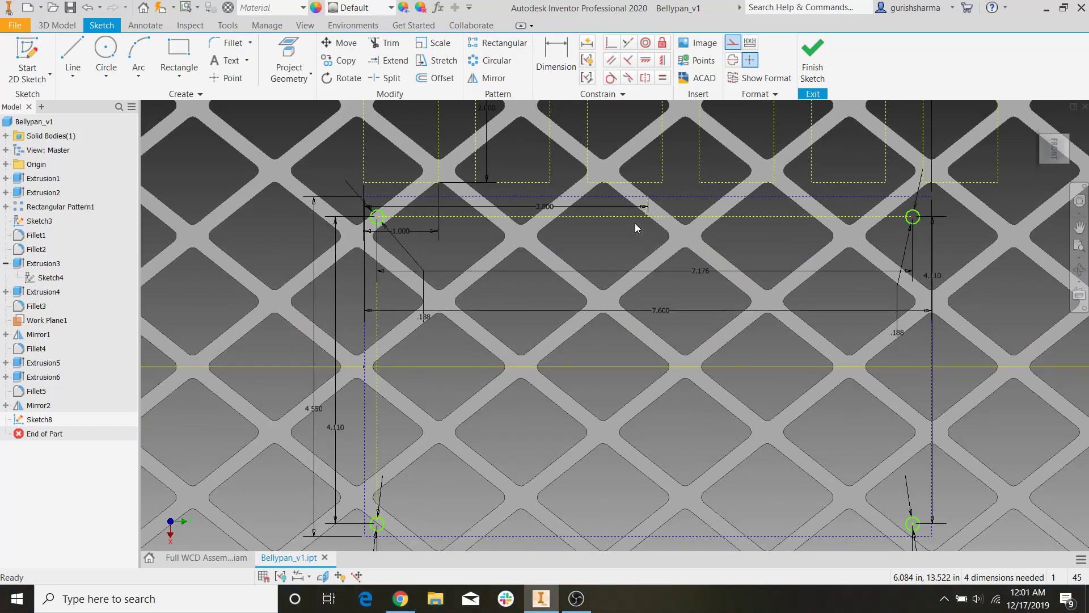
{"action": "scroll", "coordinate": [649, 199], "scroll_direction": "up", "scroll_amount": 5}
{"action": "left_click", "coordinate": [639, 186]}
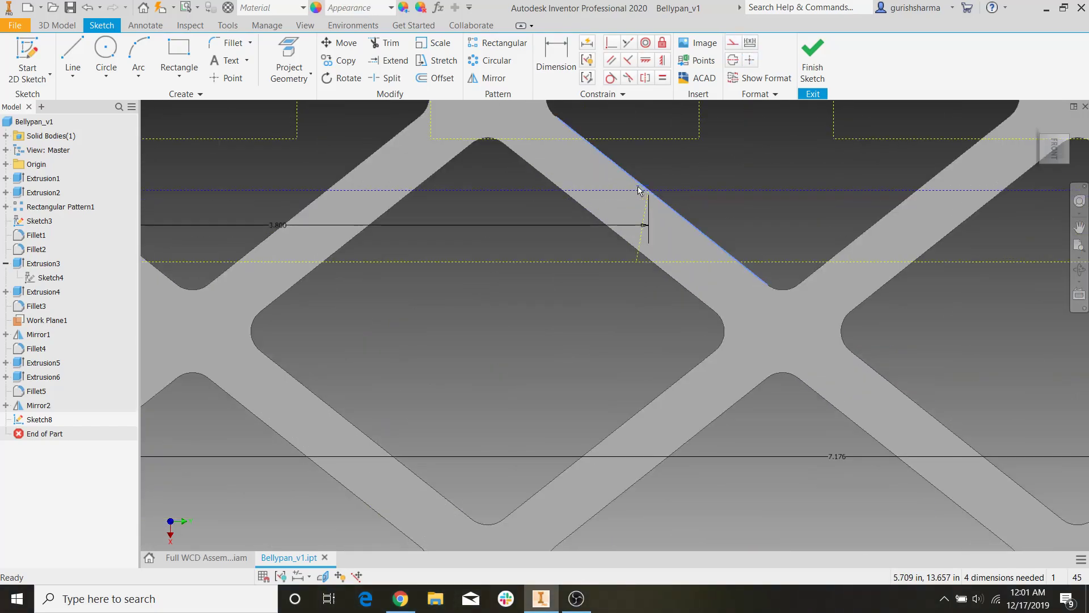
{"action": "left_click_drag", "start_coordinate": [636, 260], "coordinate": [649, 263]}
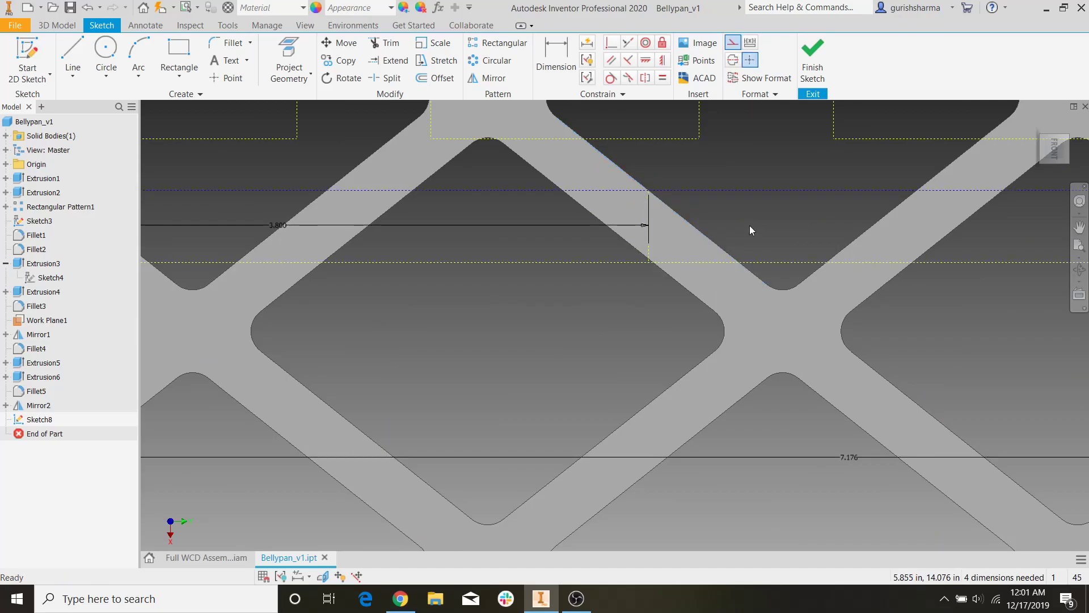
{"action": "scroll", "coordinate": [760, 228], "scroll_direction": "down", "scroll_amount": 5}
{"action": "mouse_move", "coordinate": [745, 240]}
{"action": "left_mouse_down"}
{"action": "mouse_move", "coordinate": [716, 242]}
{"action": "mouse_move", "coordinate": [720, 256]}
{"action": "left_mouse_up"}
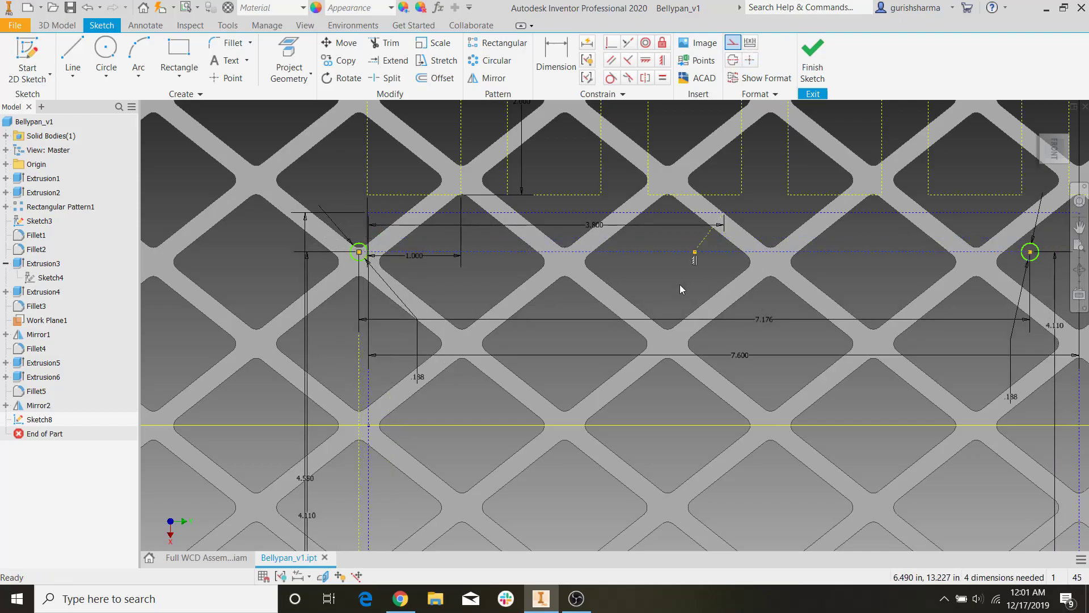
{"action": "left_click_drag", "start_coordinate": [696, 253], "coordinate": [672, 248]}
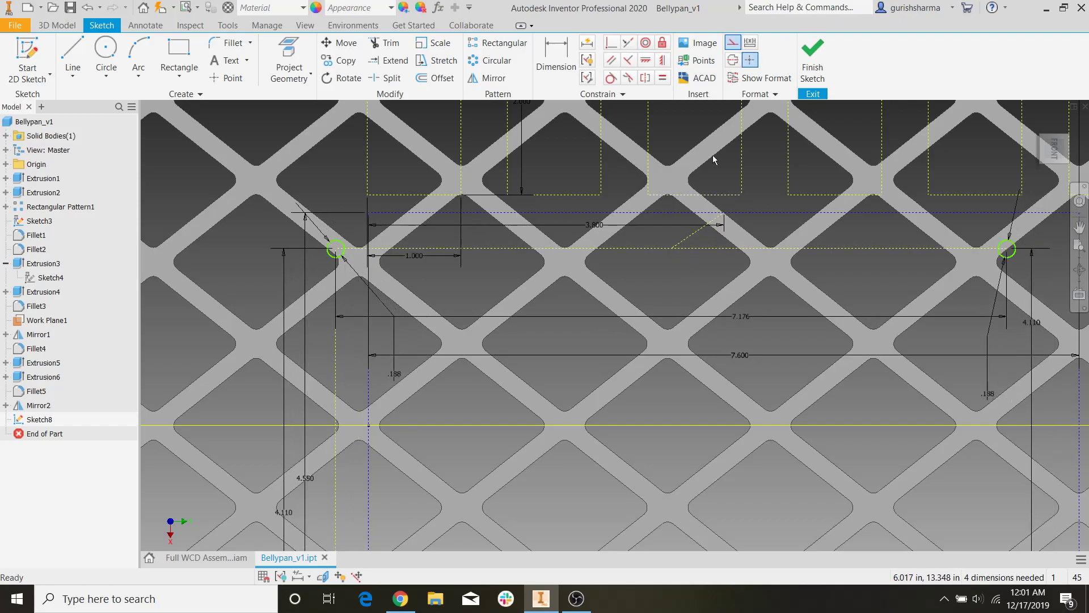
Apply a Horizontal constraint to the short construction line between the rectangle's upper edge and the upper hole-centre line.
{"action": "left_click", "coordinate": [665, 61]}
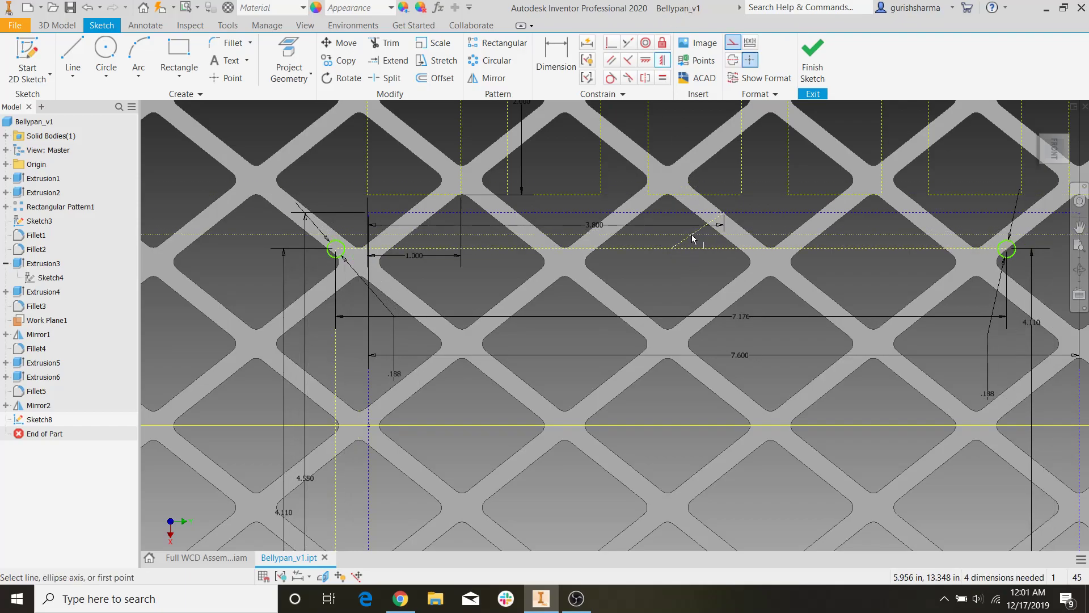
{"action": "left_click", "coordinate": [646, 59]}
{"action": "left_click", "coordinate": [684, 242]}
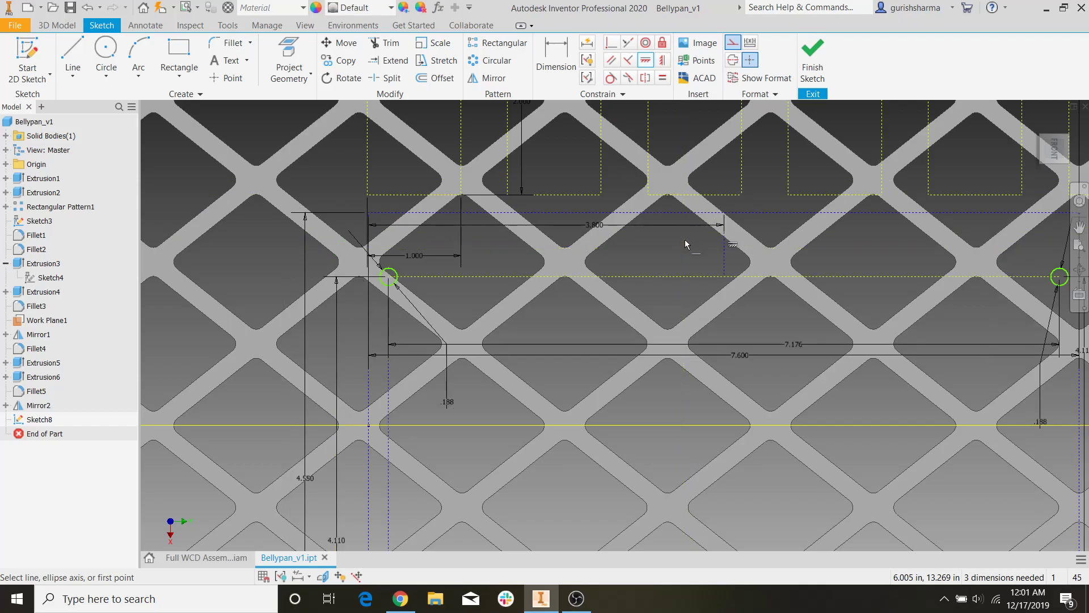
{"action": "key", "text": "Escape"}
Shift the hole pattern upward, and draw a short construction line from the rectangle's left-edge midpoint to the left hole-centre line's midpoint.
{"action": "middle_click_drag", "start_coordinate": [849, 296], "coordinate": [701, 304]}
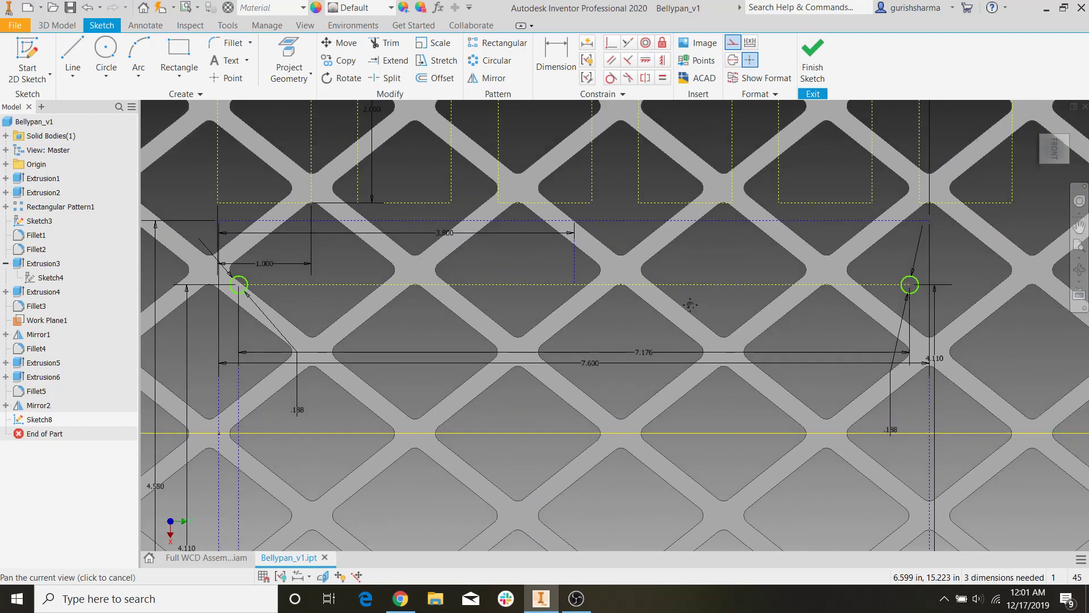
{"action": "left_click_drag", "start_coordinate": [720, 284], "coordinate": [726, 237]}
{"action": "middle_click_drag", "start_coordinate": [958, 412], "coordinate": [831, 302]}
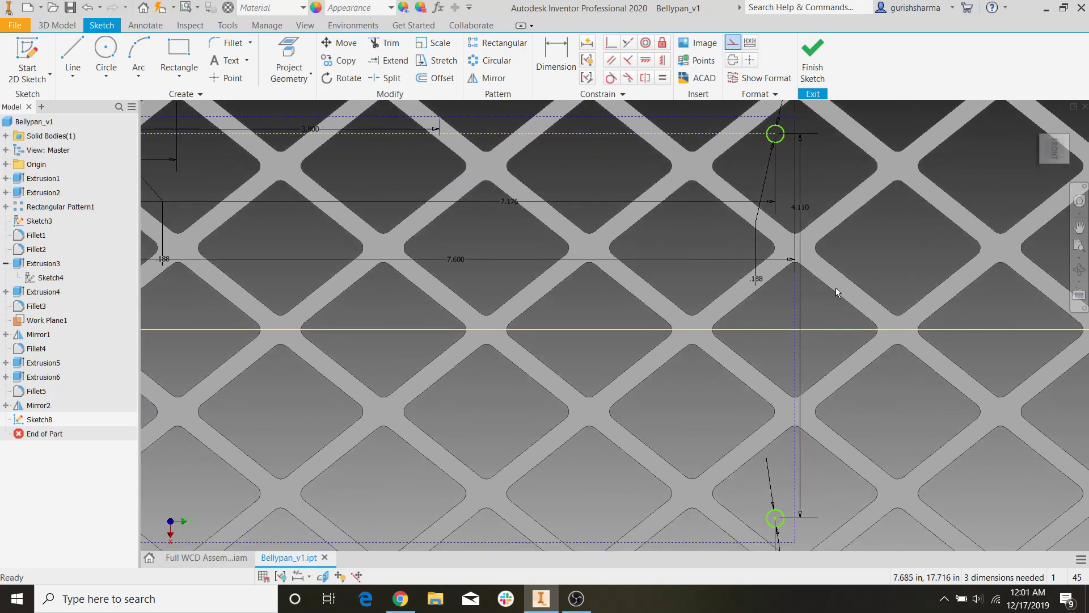
{"action": "scroll", "coordinate": [863, 359], "scroll_direction": "down", "scroll_amount": 2}
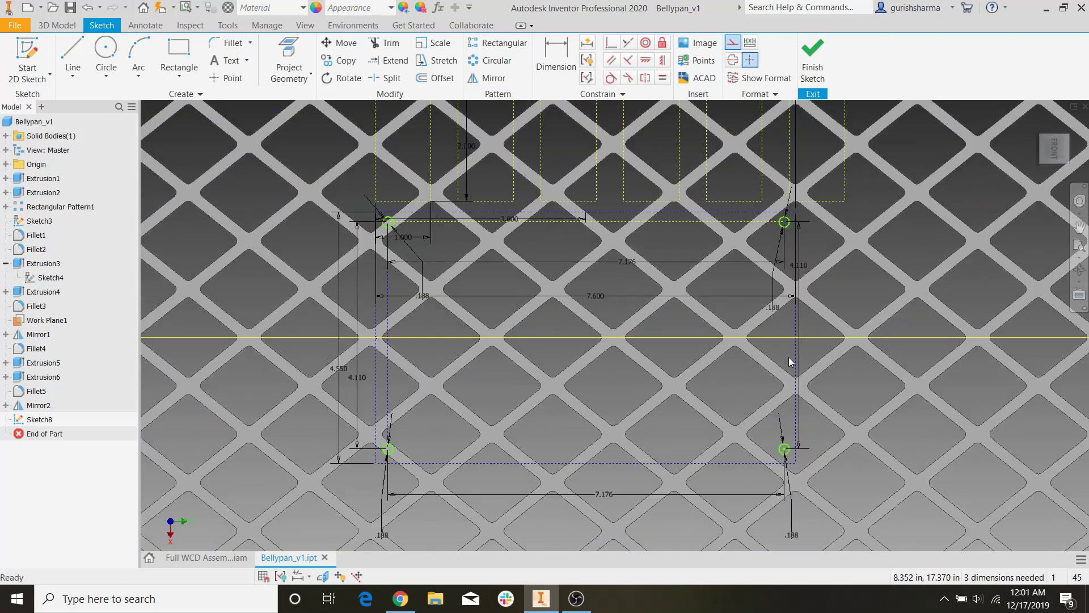
{"action": "left_click", "coordinate": [72, 57]}
{"action": "scroll", "coordinate": [382, 324], "scroll_direction": "up", "scroll_amount": 2}
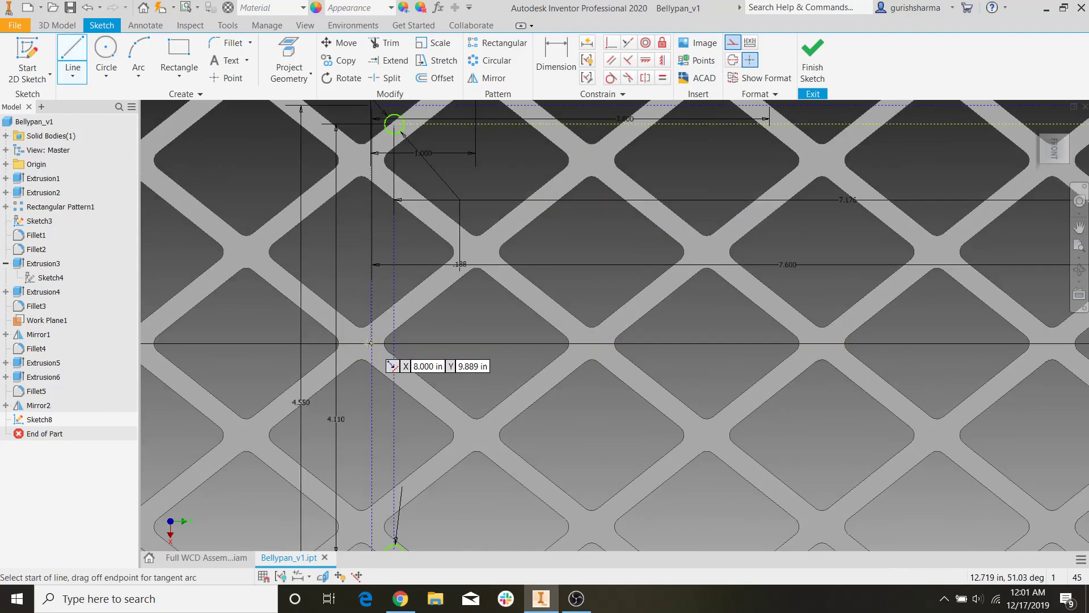
{"action": "left_click", "coordinate": [386, 354]}
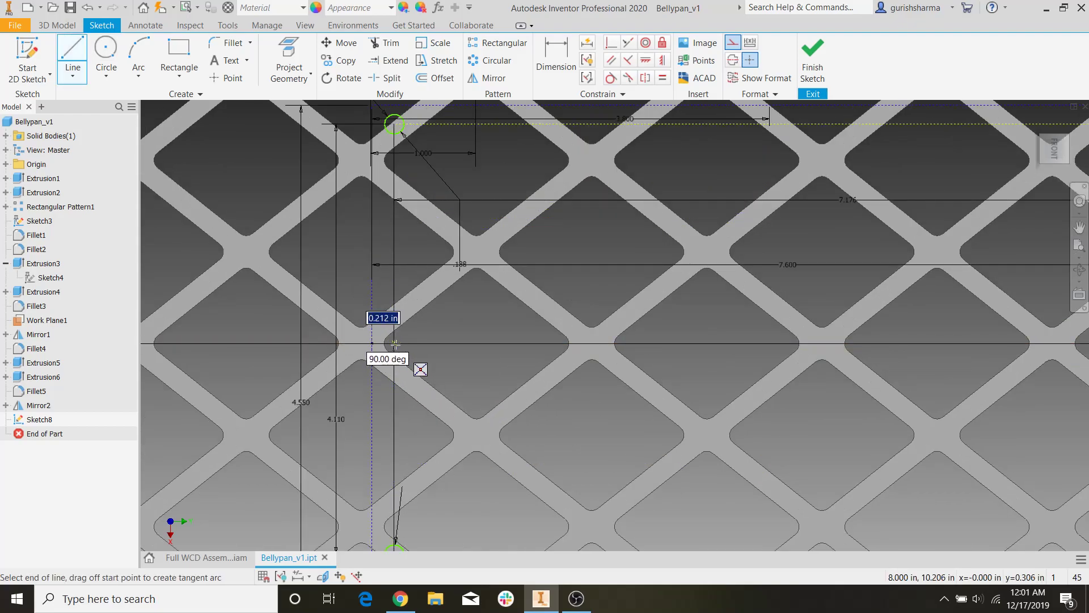
{"action": "scroll", "coordinate": [395, 342], "scroll_direction": "up", "scroll_amount": 2}
{"action": "double_click", "coordinate": [395, 339]}
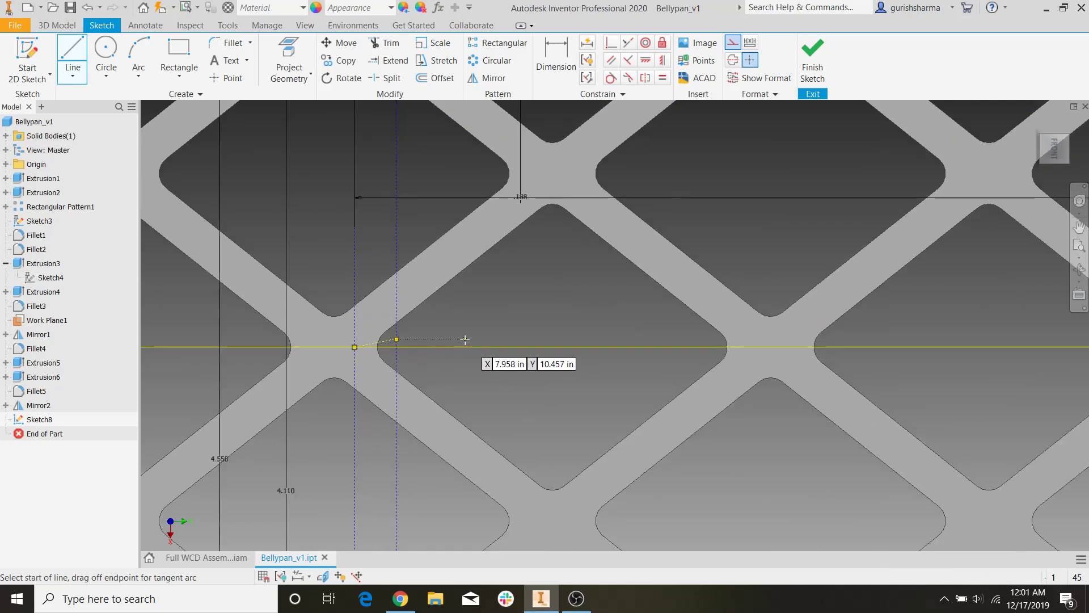
Apply a Vertical constraint to the short construction line between the rectangle's left edge and the left hole-centre line.
{"action": "key", "text": "Escape"}
{"action": "left_click", "coordinate": [664, 59]}
{"action": "left_click", "coordinate": [386, 341]}
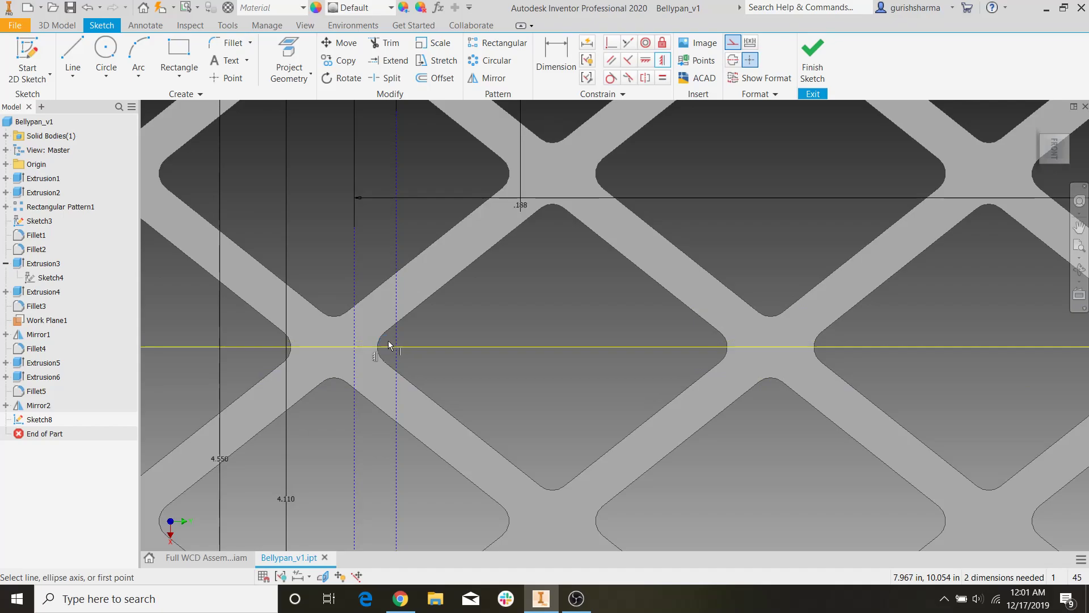
Close the blank Autodesk tab in Chrome and return to Inventor.
{"action": "key", "text": "F1"}
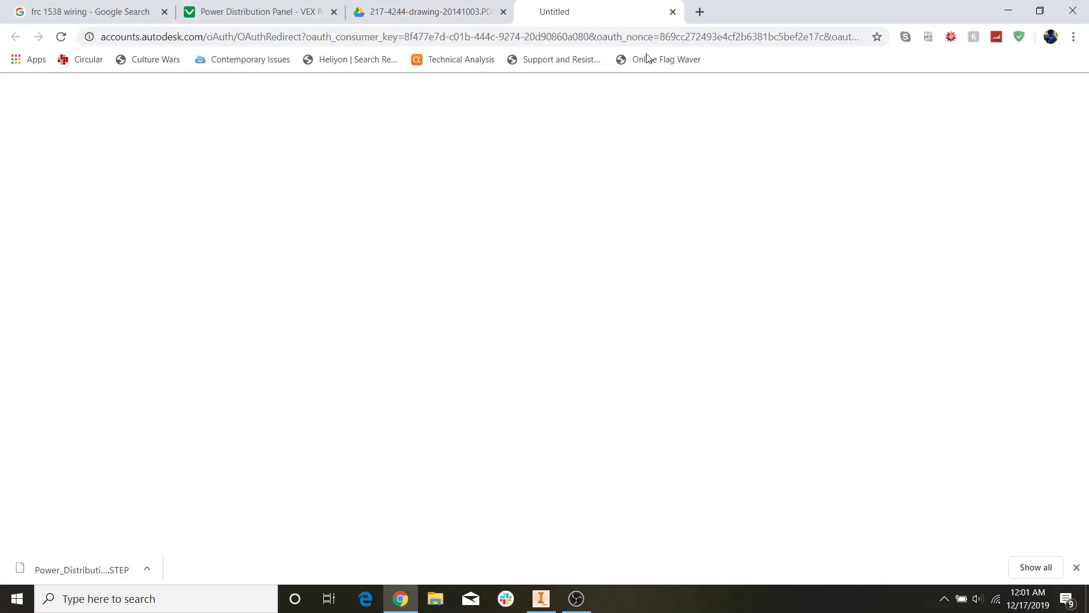
{"action": "left_click", "coordinate": [672, 12]}
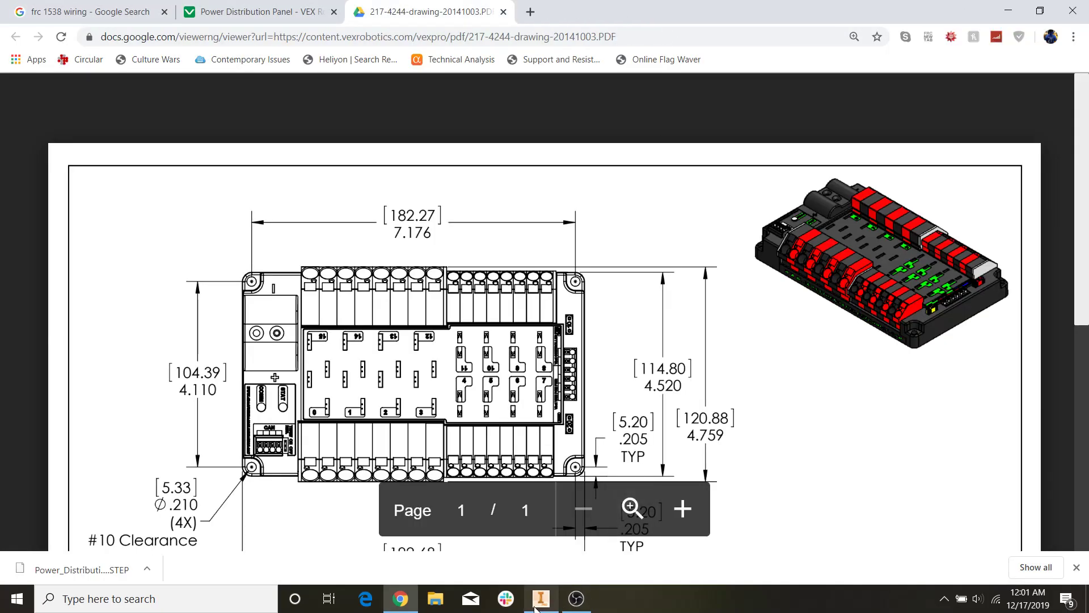
{"action": "left_click", "coordinate": [540, 599]}
Examine the four mounting holes and their position relative to the rectangle's corners and edges.
{"action": "scroll", "coordinate": [579, 362], "scroll_direction": "down", "scroll_amount": 3}
{"action": "key", "text": "Escape"}
{"action": "middle_click_drag", "start_coordinate": [763, 392], "coordinate": [571, 332]}
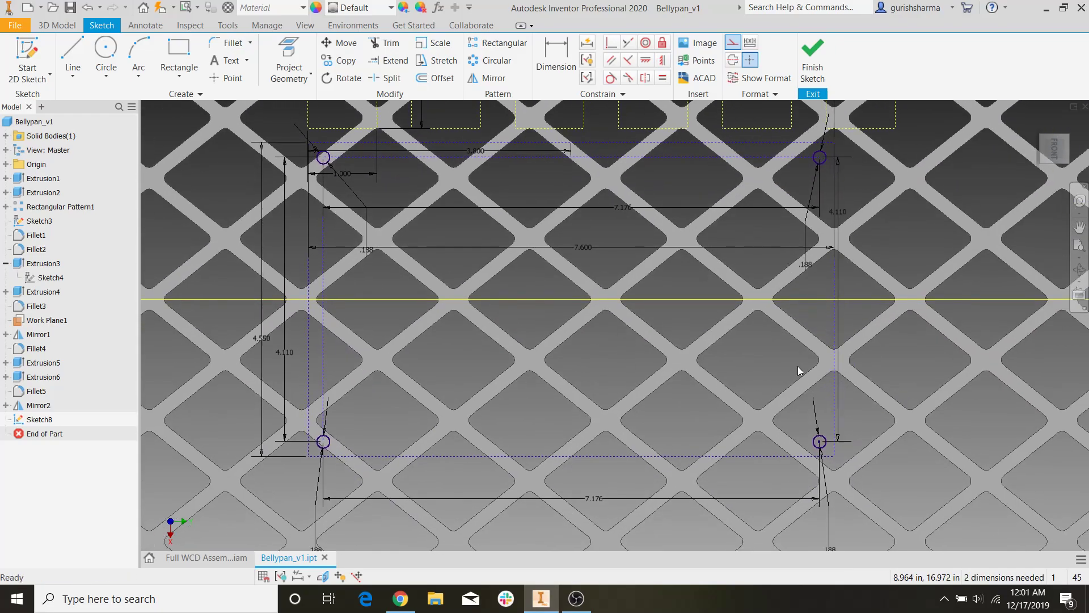
{"action": "middle_click_drag", "start_coordinate": [354, 358], "coordinate": [430, 355]}
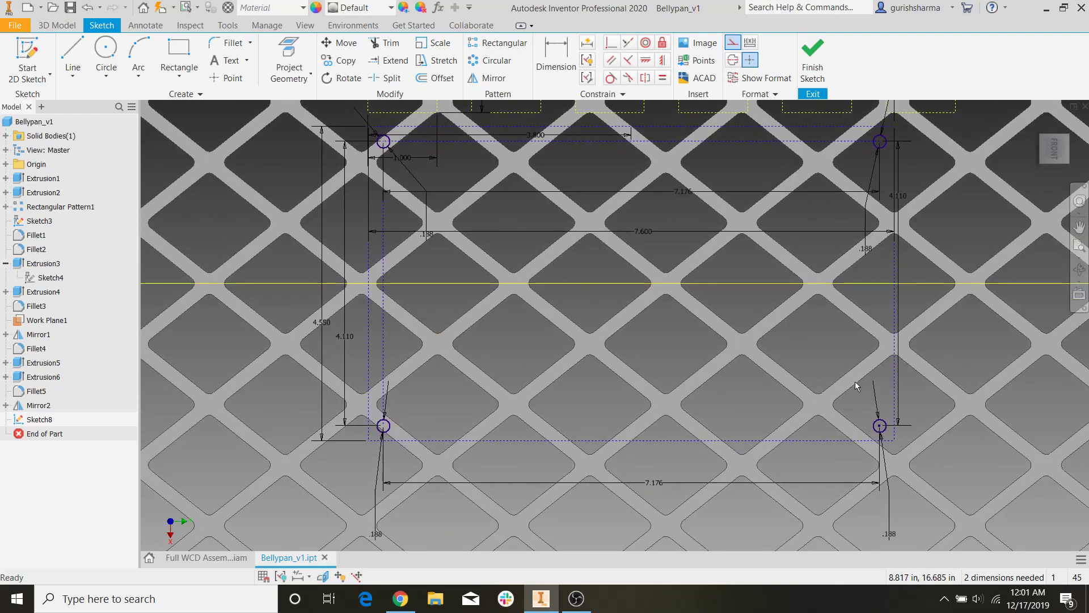
{"action": "scroll", "coordinate": [883, 433], "scroll_direction": "up", "scroll_amount": 3}
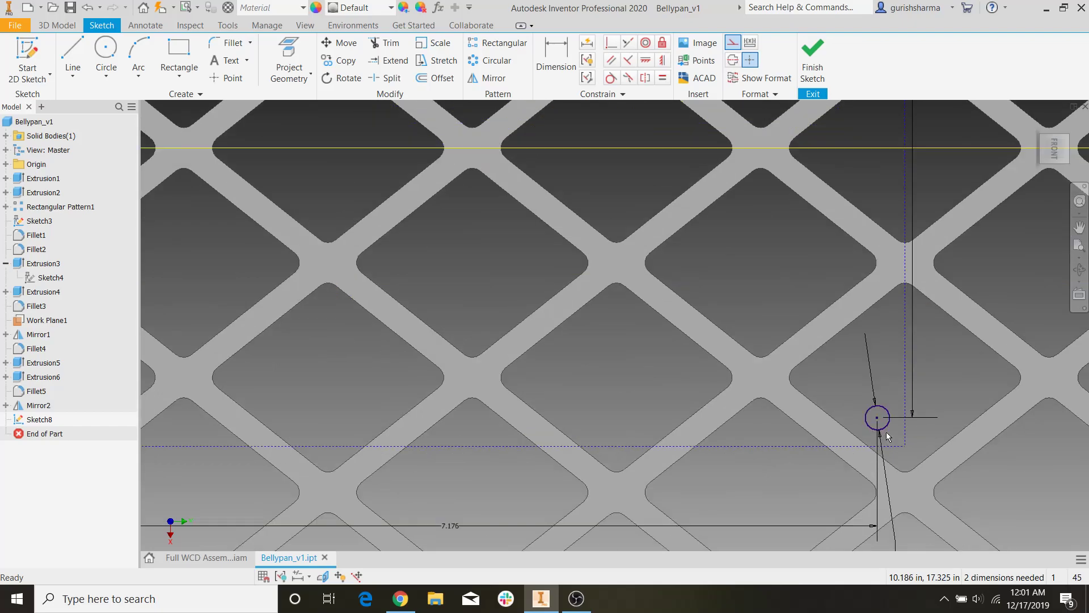
{"action": "scroll", "coordinate": [878, 430], "scroll_direction": "down", "scroll_amount": 4}
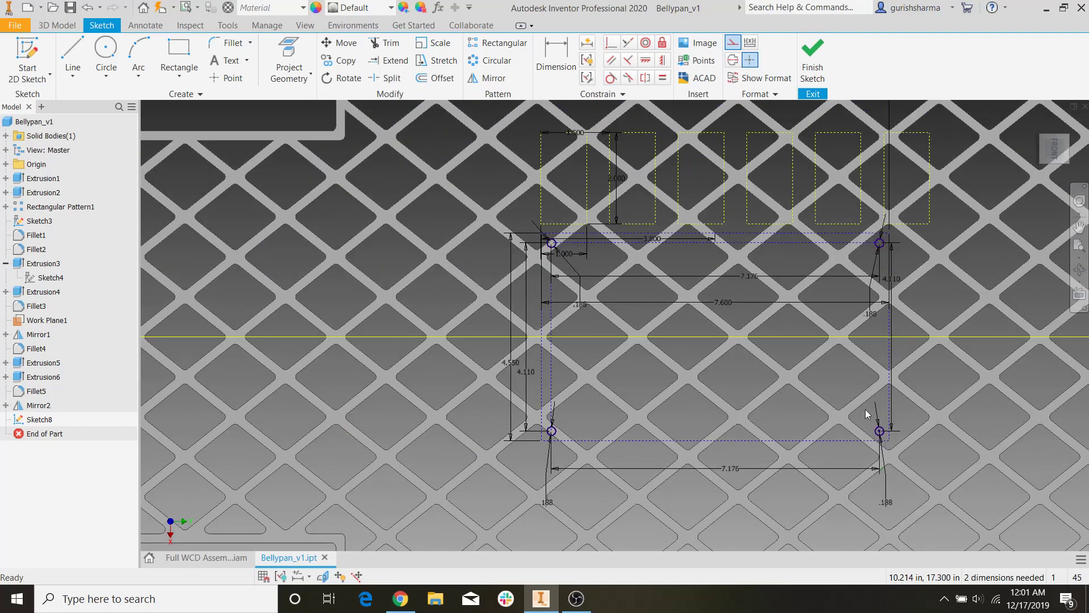
{"action": "scroll", "coordinate": [890, 283], "scroll_direction": "up", "scroll_amount": 5}
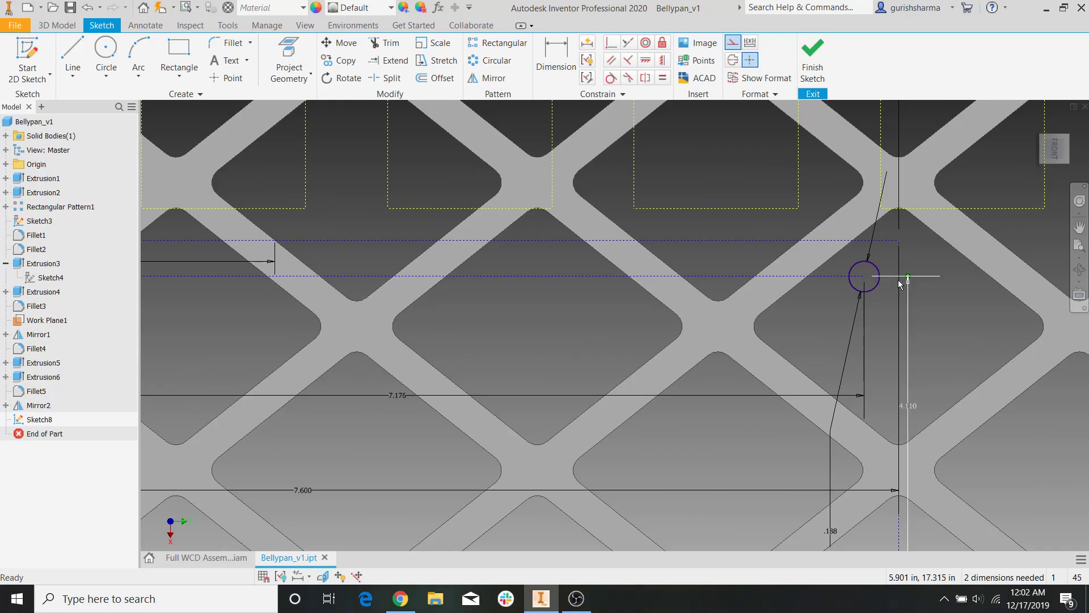
{"action": "scroll", "coordinate": [754, 377], "scroll_direction": "down", "scroll_amount": 4}
{"action": "middle_click_drag", "start_coordinate": [710, 417], "coordinate": [703, 324]}
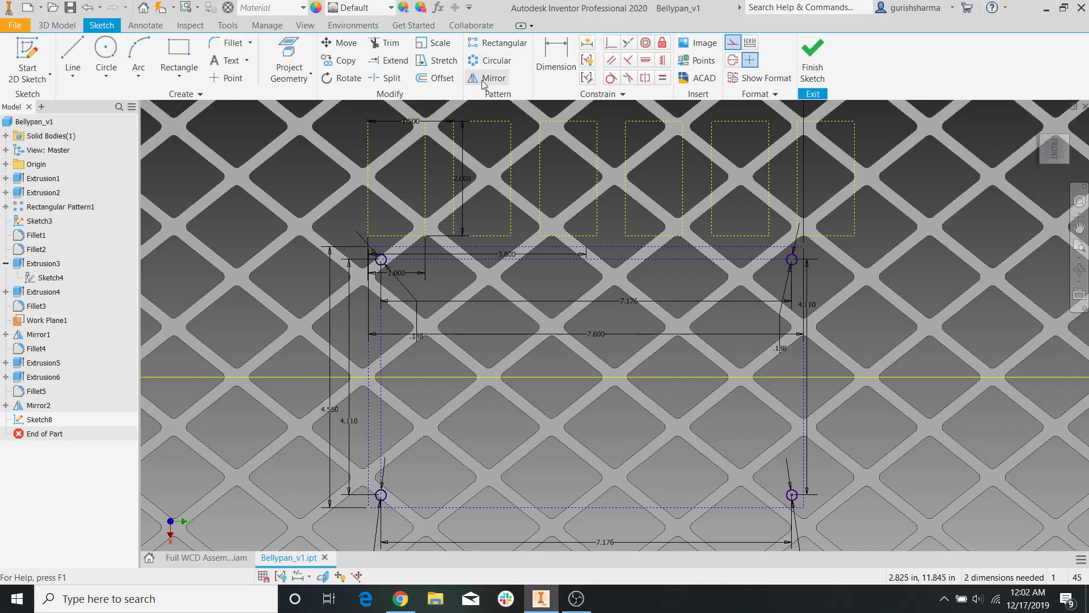
{"action": "left_click", "coordinate": [443, 77]}
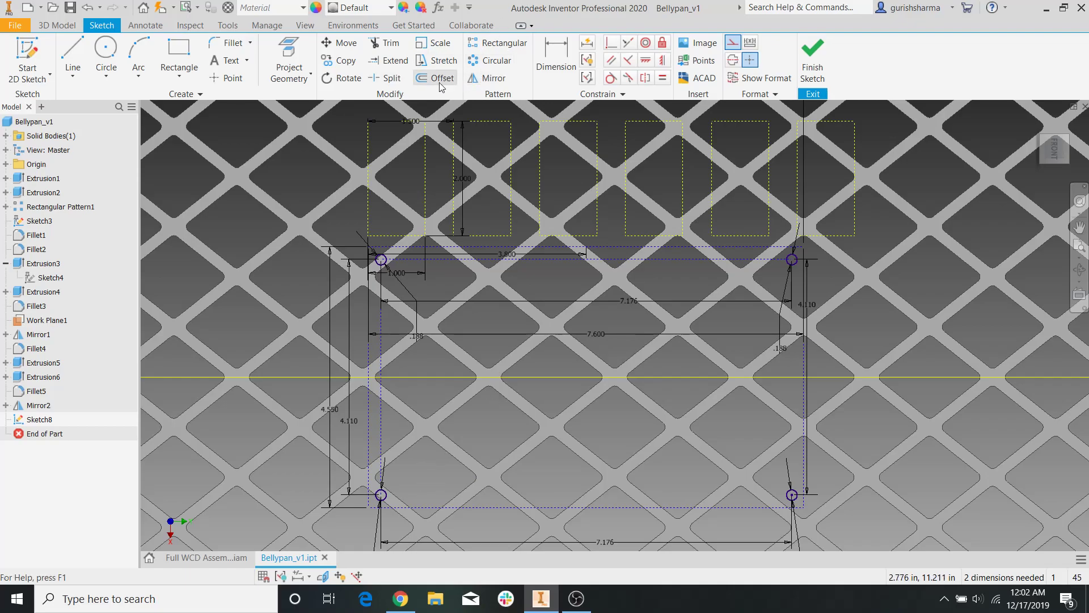
{"action": "left_click", "coordinate": [382, 261]}
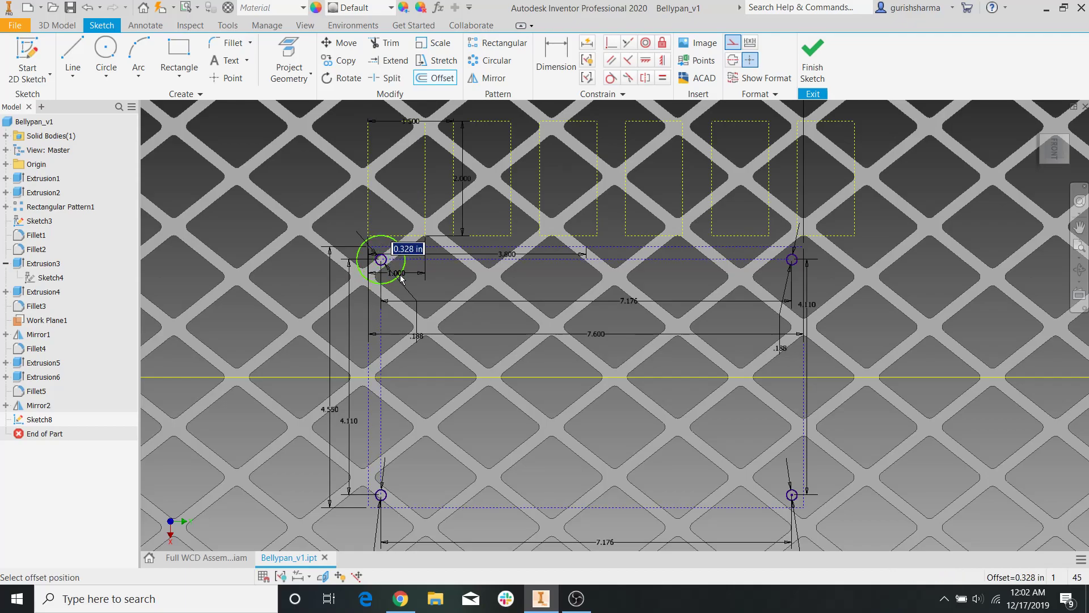
{"action": "type", "text": ".25"}
{"action": "key", "text": "Return"}
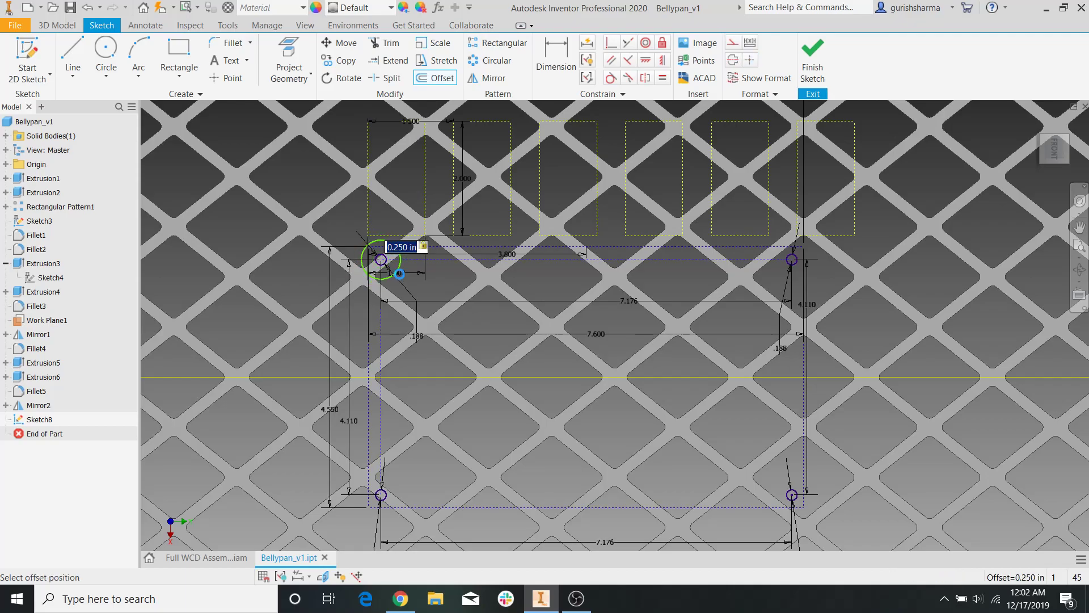
{"action": "key", "text": "Escape"}
{"action": "key", "text": "ctrl+z"}
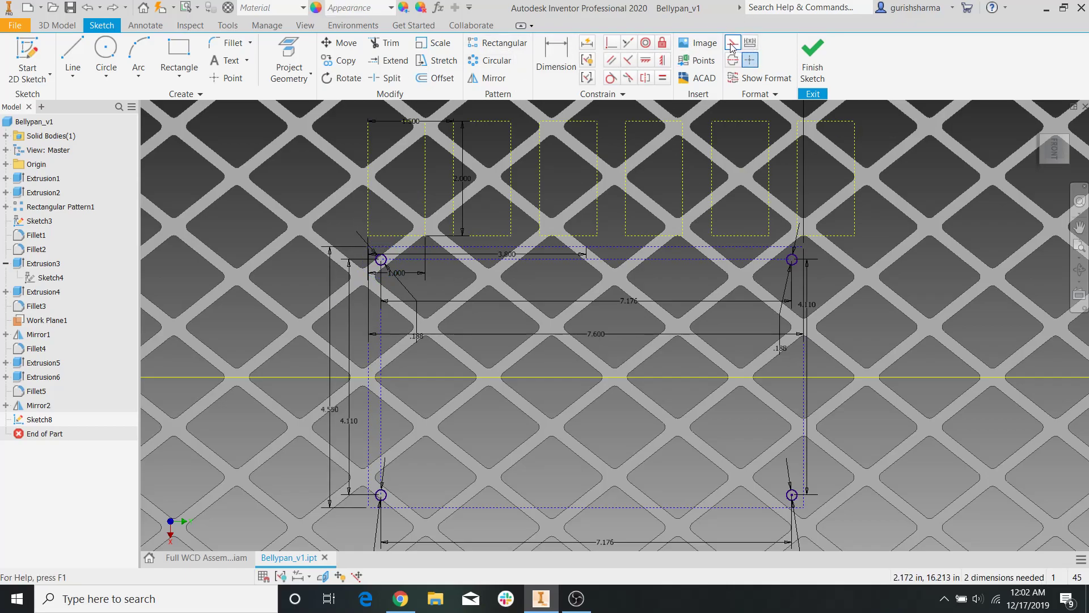
Offset the upper-left and lower-left mounting hole circles outward by 0.25 in.
{"action": "left_click", "coordinate": [434, 77]}
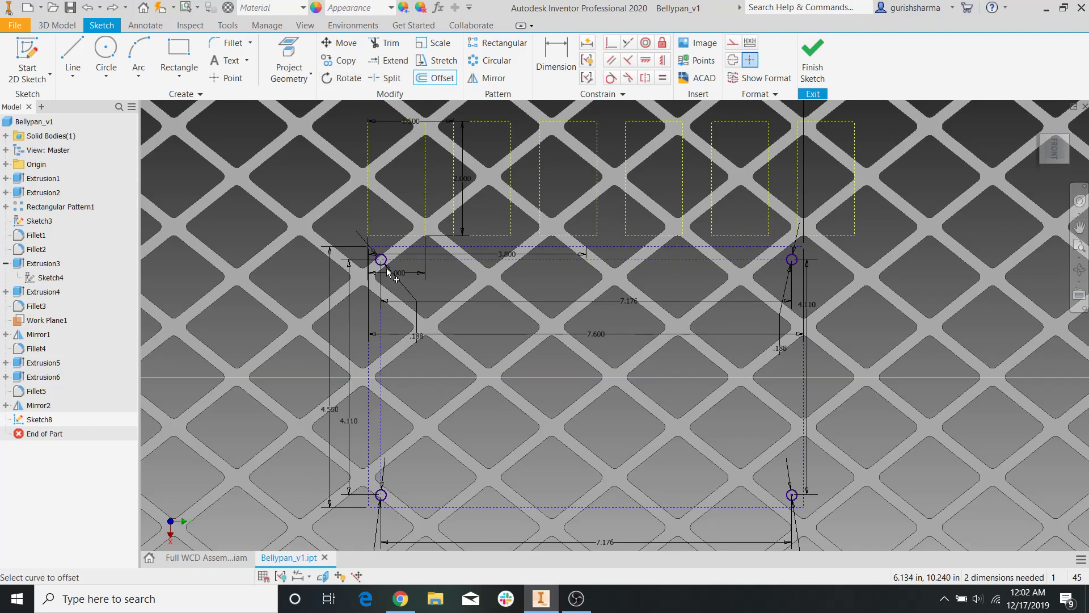
{"action": "left_click", "coordinate": [384, 263]}
{"action": "type", "text": "025"}
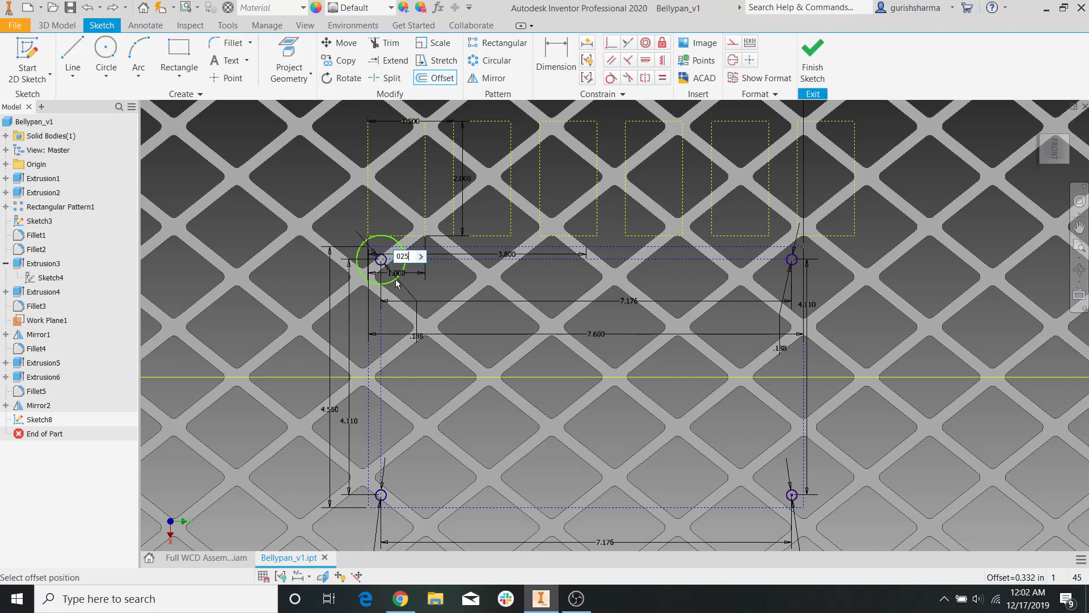
{"action": "type", "text": ".25"}
{"action": "key", "text": "Return"}
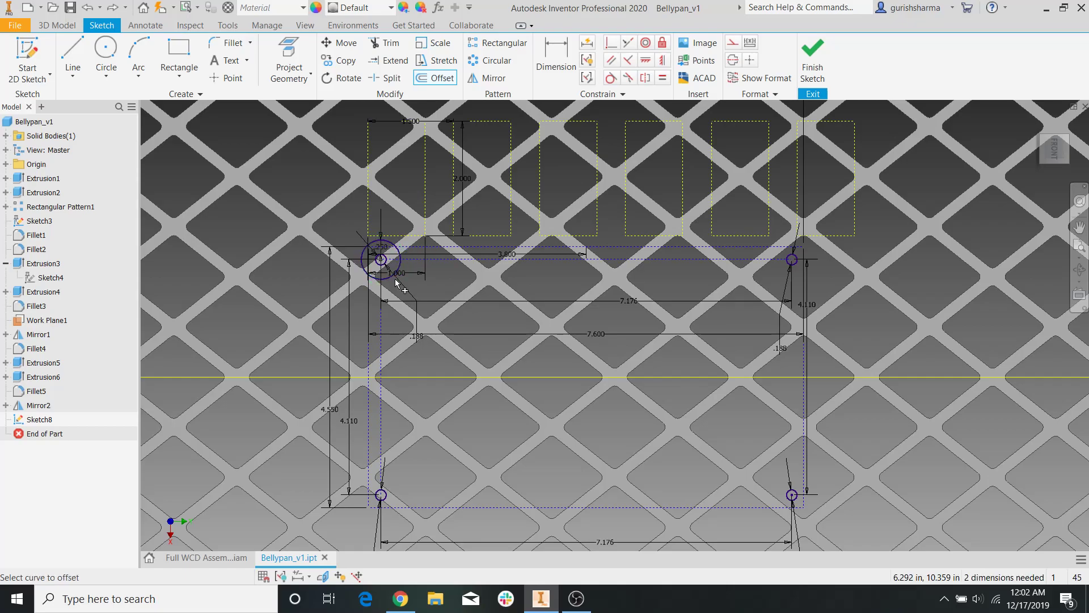
{"action": "left_click", "coordinate": [380, 498]}
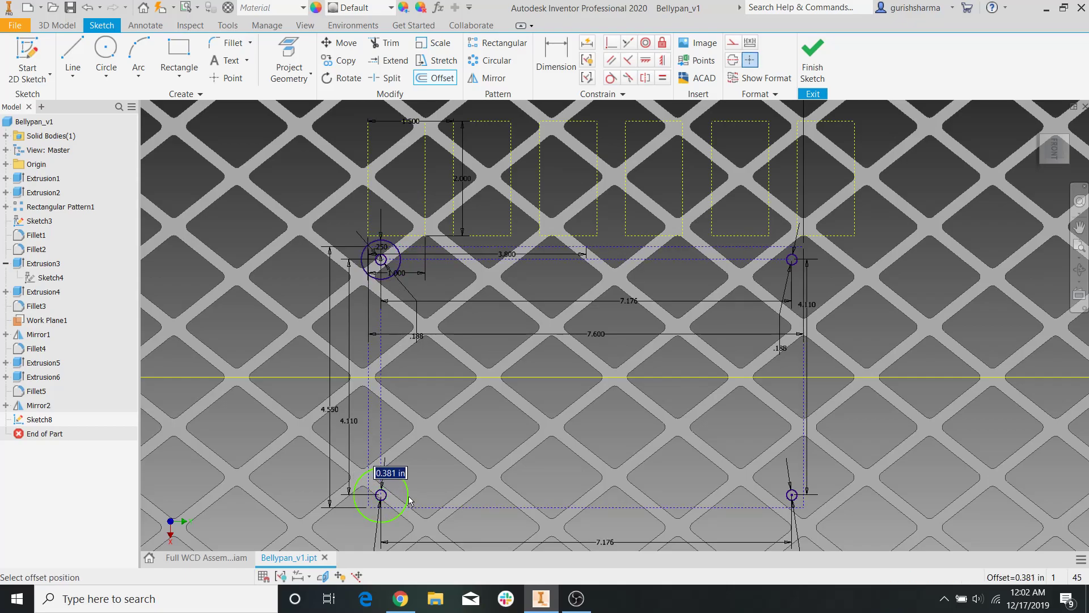
{"action": "key", "text": "Return"}
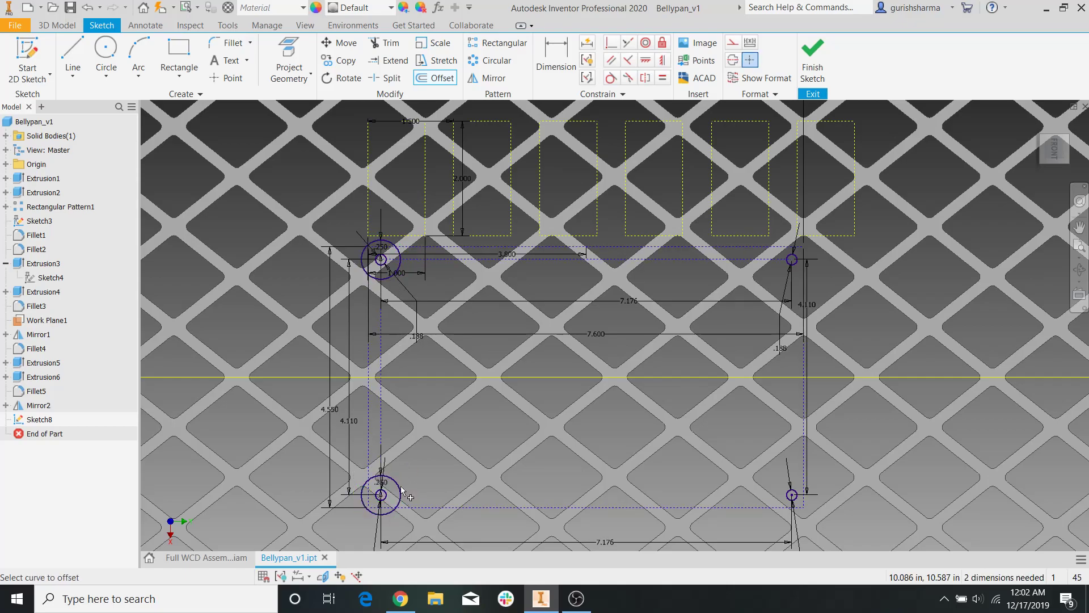
Offset the upper-right and lower-right mounting hole circles outward by 0.25 in.
{"action": "left_click", "coordinate": [794, 265]}
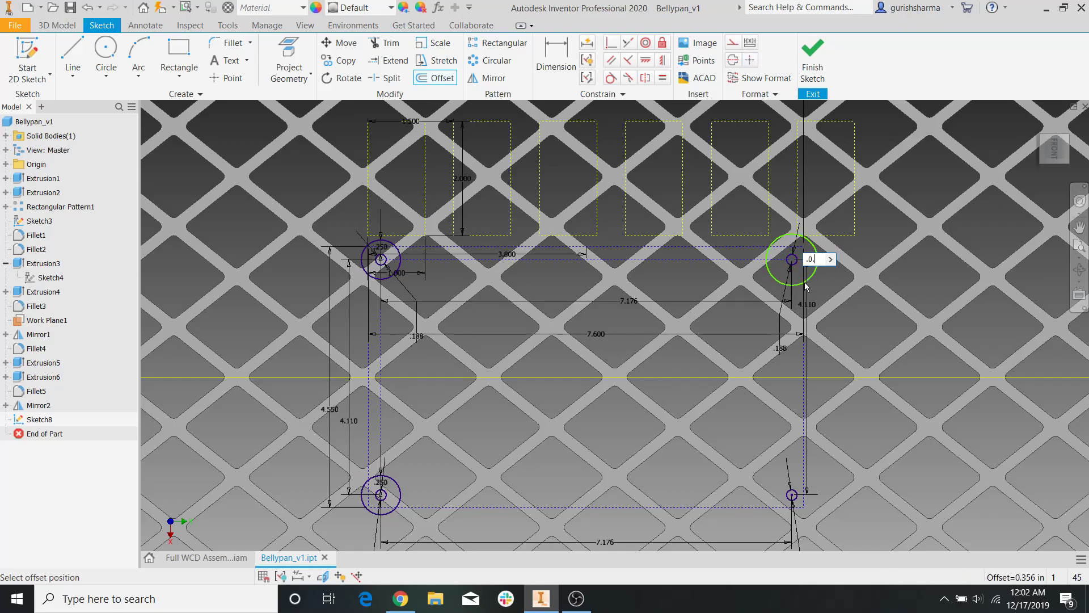
{"action": "key", "text": "Num_Lock"}
{"action": "type", "text": "0.24"}
{"action": "key", "text": "Return"}
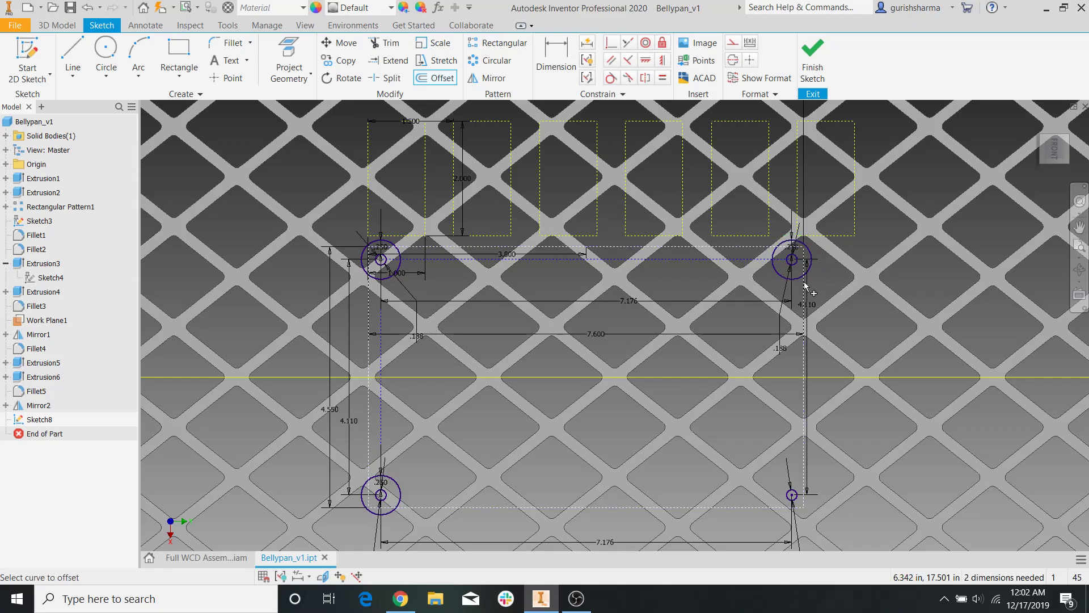
{"action": "left_click", "coordinate": [790, 497]}
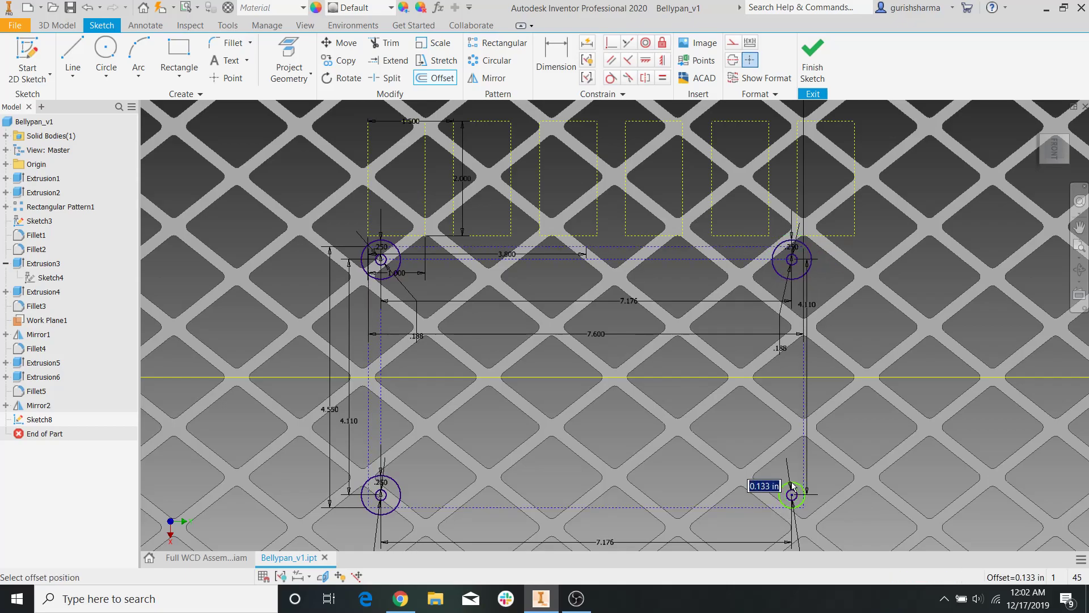
{"action": "type", "text": "0.25"}
{"action": "key", "text": "Return"}
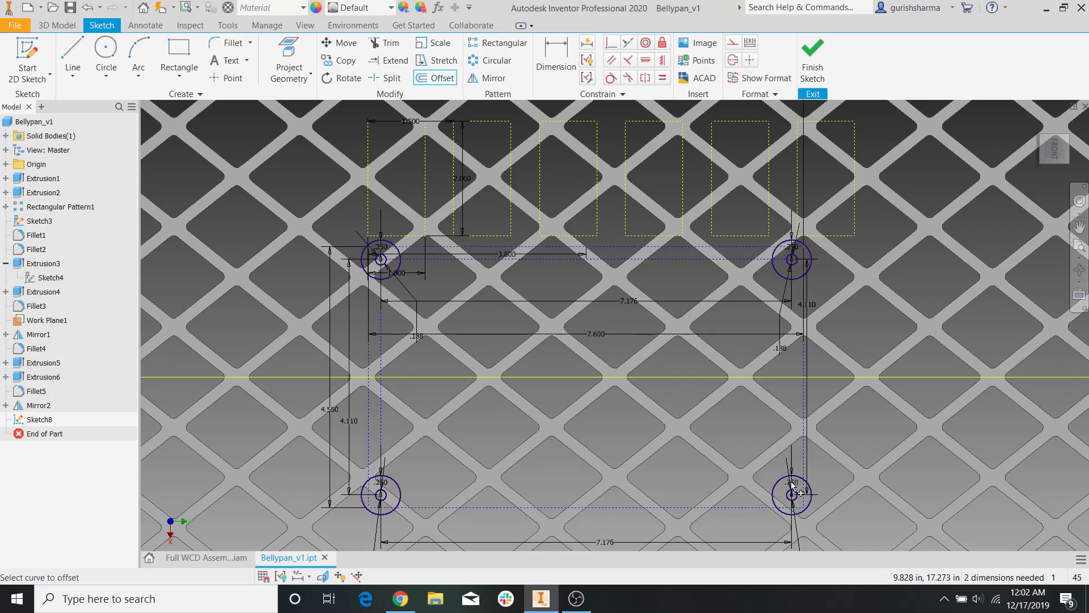
{"action": "key", "text": "Escape"}
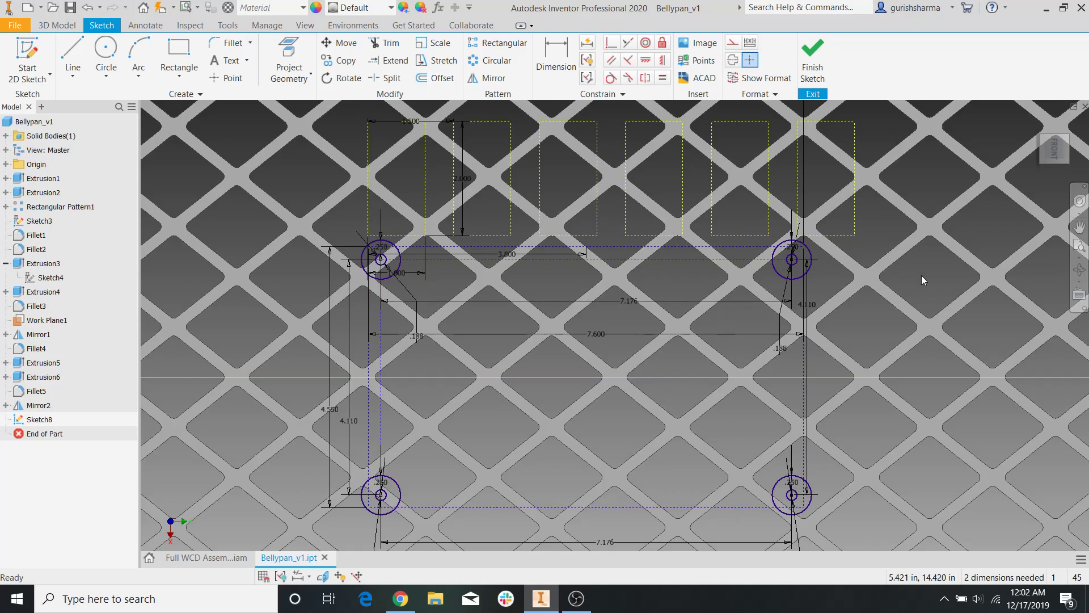
Finish the sketch and begin an Extrude using the ring around the lower-left mounting hole as its profile.
{"action": "scroll", "coordinate": [794, 243], "scroll_direction": "up", "scroll_amount": 3}
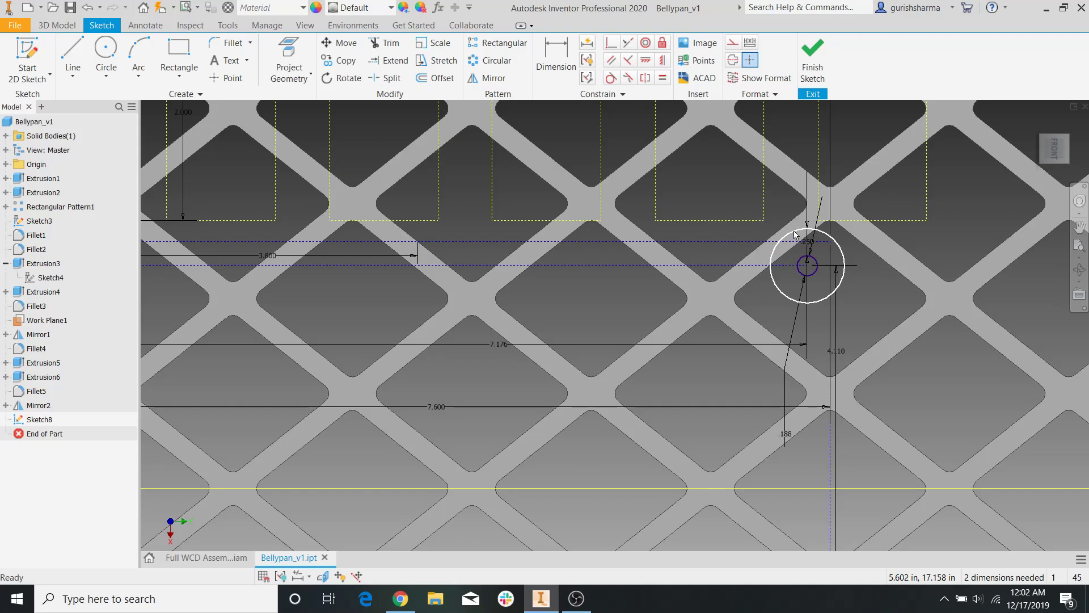
{"action": "scroll", "coordinate": [814, 238], "scroll_direction": "down", "scroll_amount": 3}
{"action": "key", "text": "F2"}
{"action": "left_click_drag", "start_coordinate": [883, 337], "coordinate": [822, 252]}
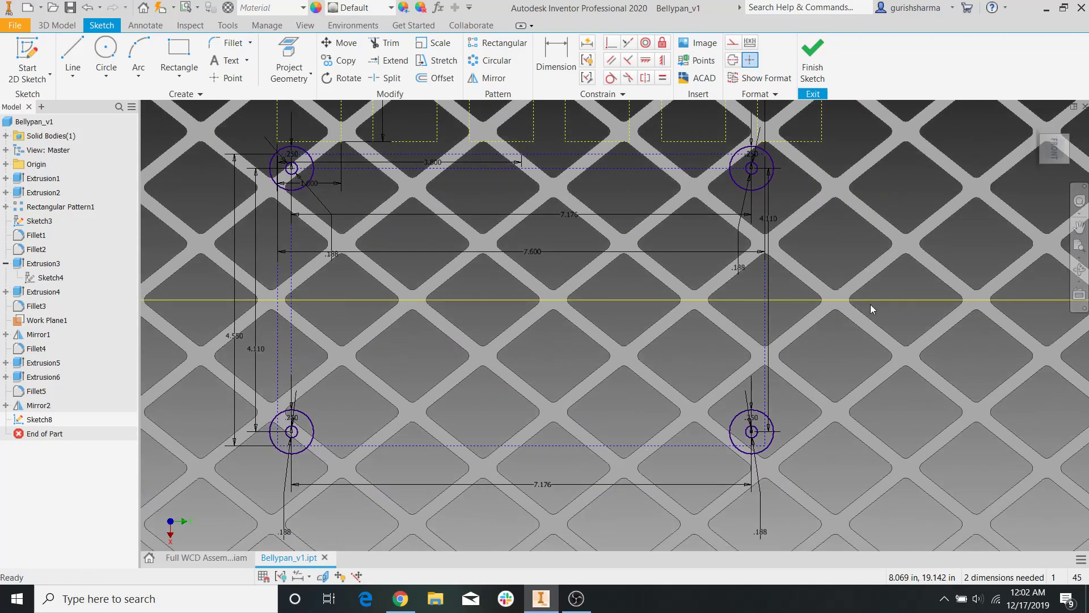
{"action": "left_click", "coordinate": [811, 71]}
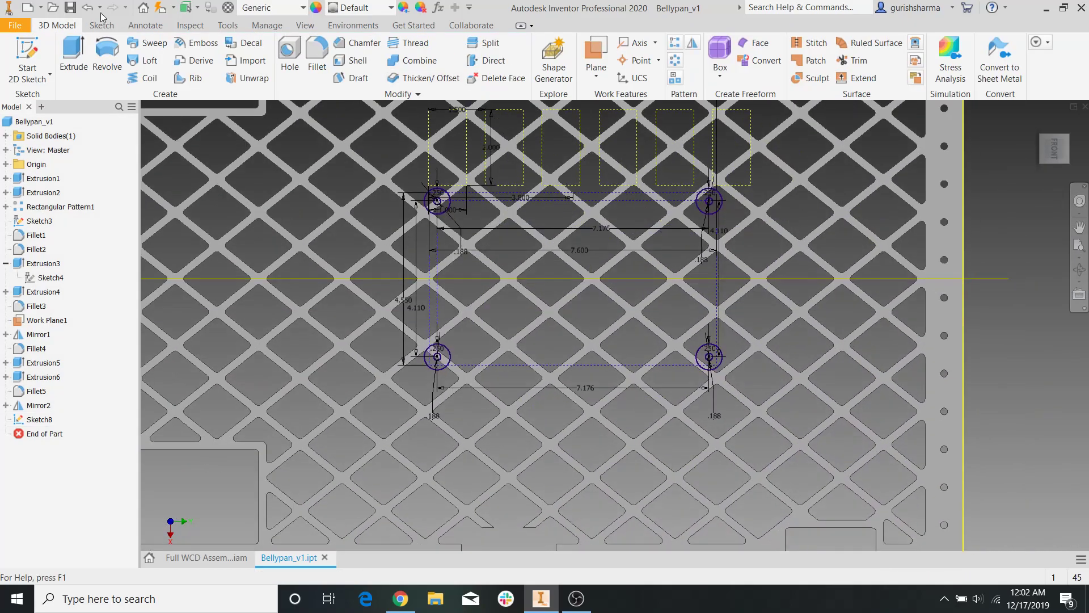
{"action": "left_click", "coordinate": [73, 54]}
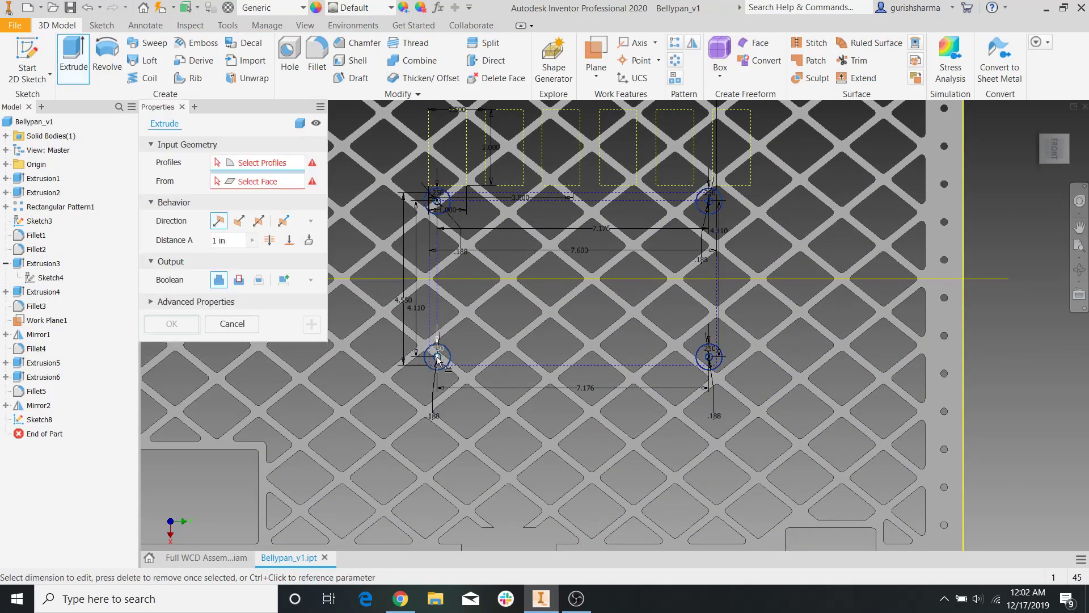
{"action": "left_click", "coordinate": [446, 357]}
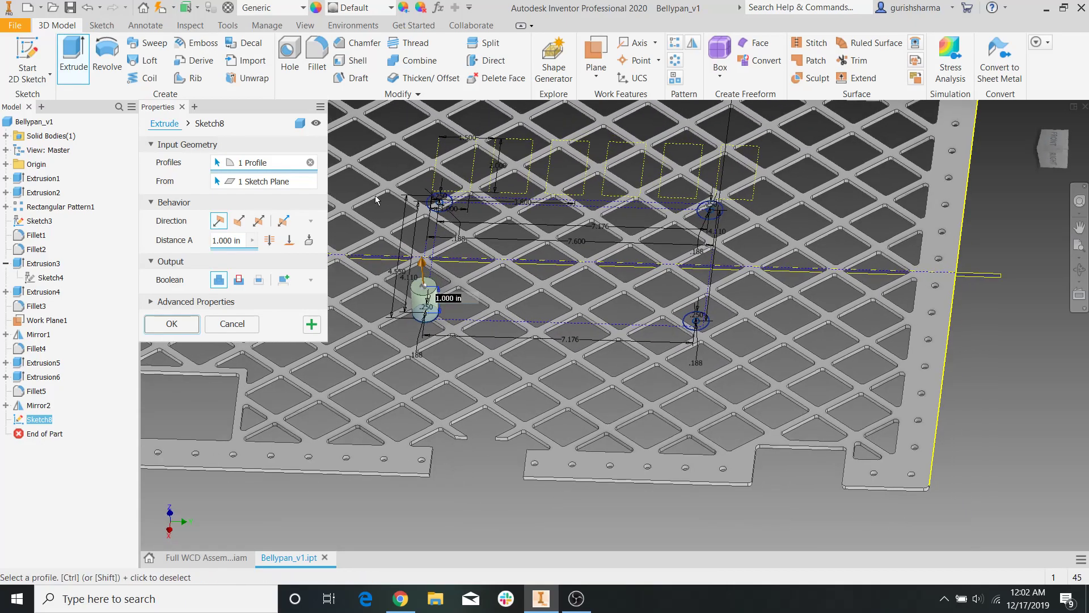
Set the ring's extrusion to end at the bellypan's underside face, with Join as the Boolean operation.
{"action": "left_click", "coordinate": [289, 240]}
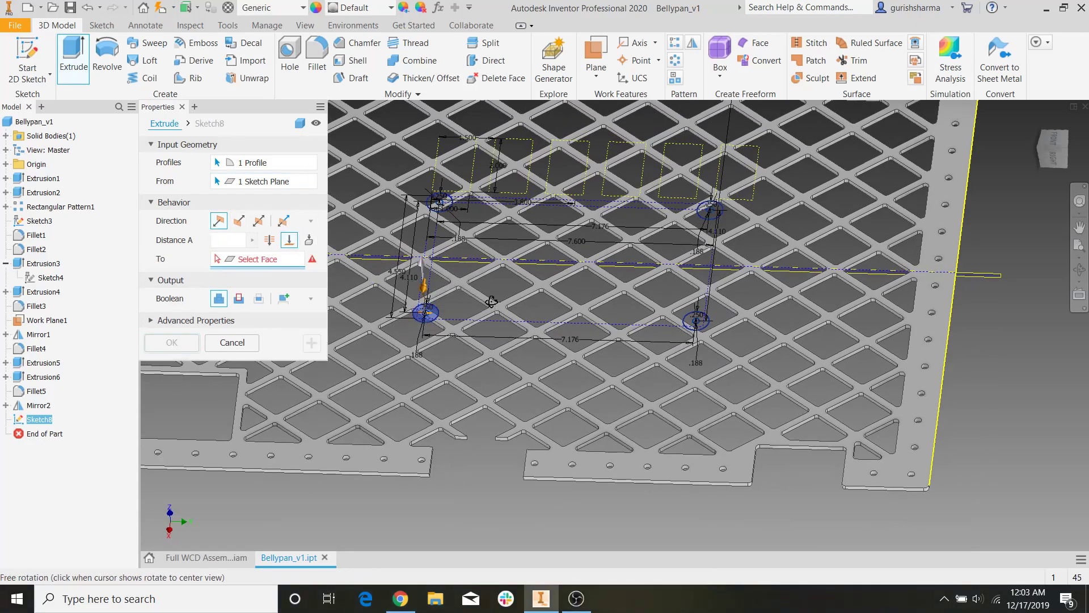
{"action": "middle_click_drag", "start_coordinate": [431, 272], "coordinate": [478, 277], "text": "shift"}
{"action": "scroll", "coordinate": [504, 138], "scroll_direction": "down", "scroll_amount": 3}
{"action": "left_click", "coordinate": [519, 142]}
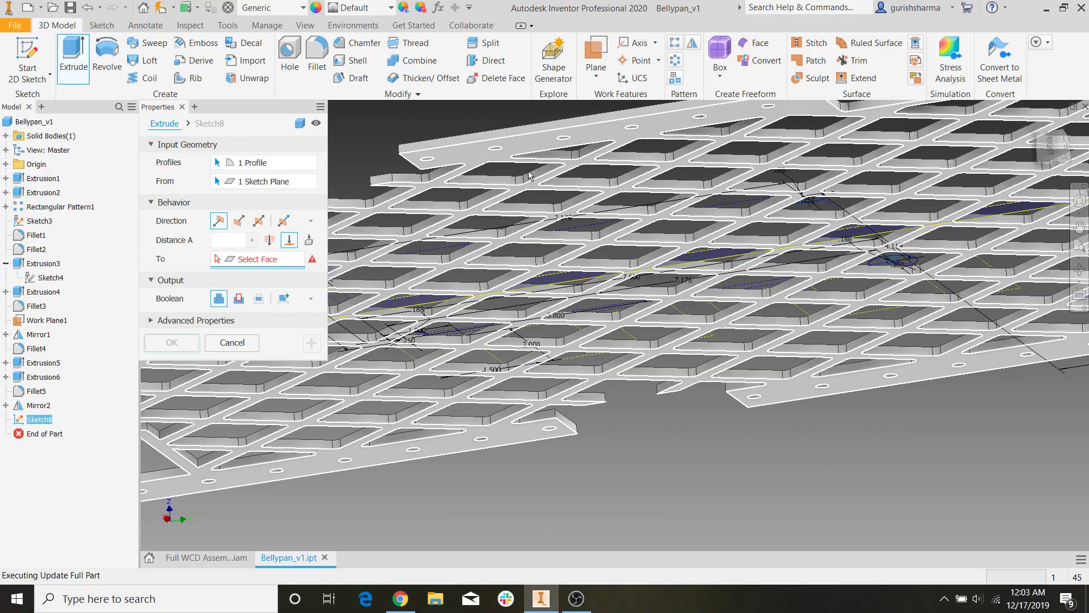
{"action": "middle_click_drag", "start_coordinate": [541, 178], "coordinate": [423, 343], "text": "shift"}
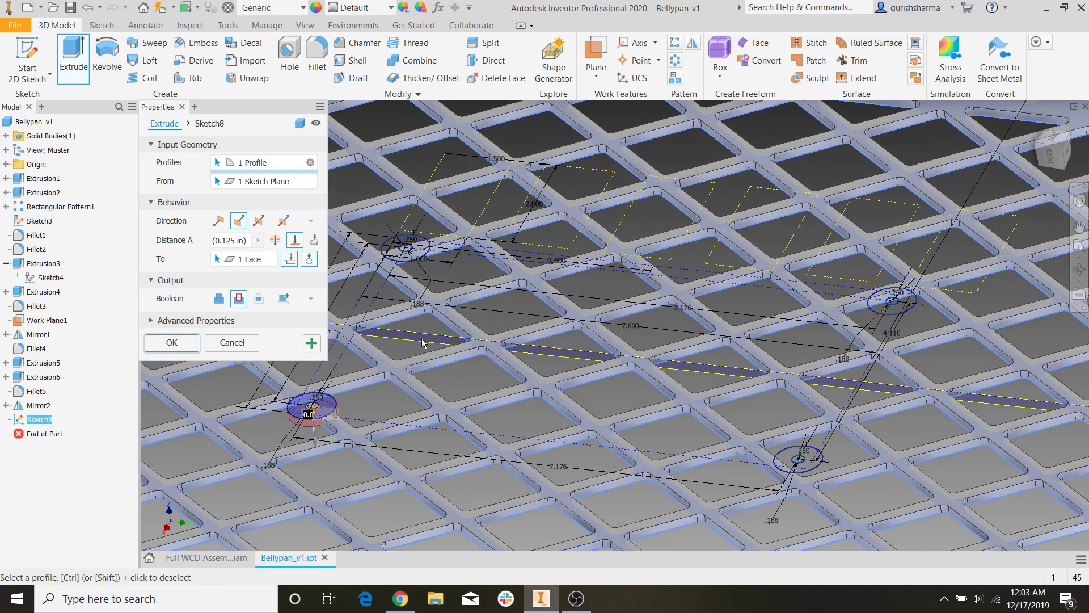
{"action": "middle_click_drag", "start_coordinate": [346, 412], "coordinate": [415, 354]}
{"action": "scroll", "coordinate": [417, 355], "scroll_direction": "down", "scroll_amount": 2}
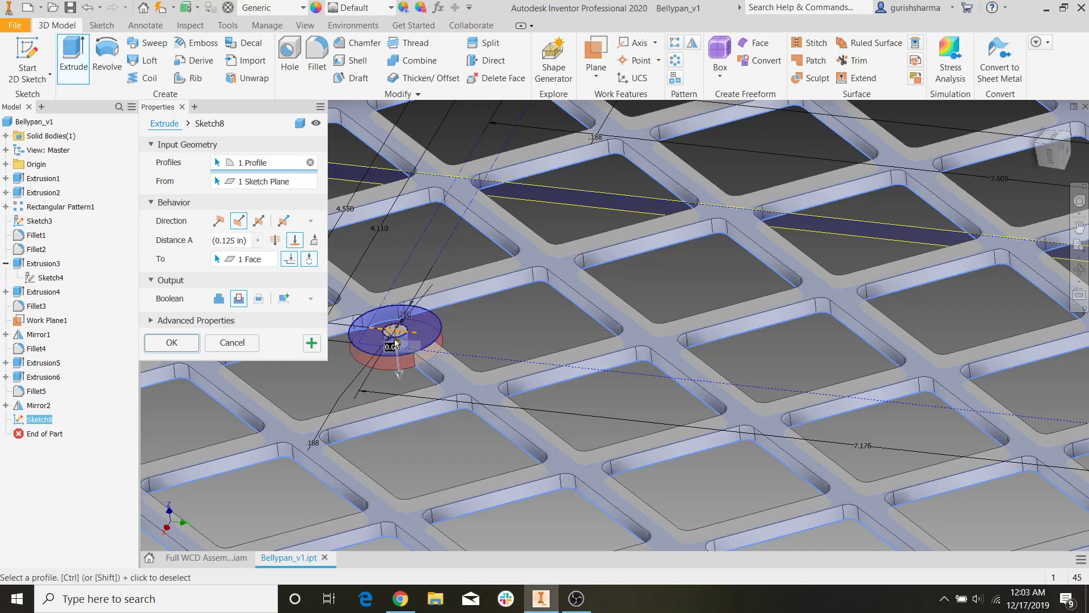
{"action": "left_click", "coordinate": [218, 298]}
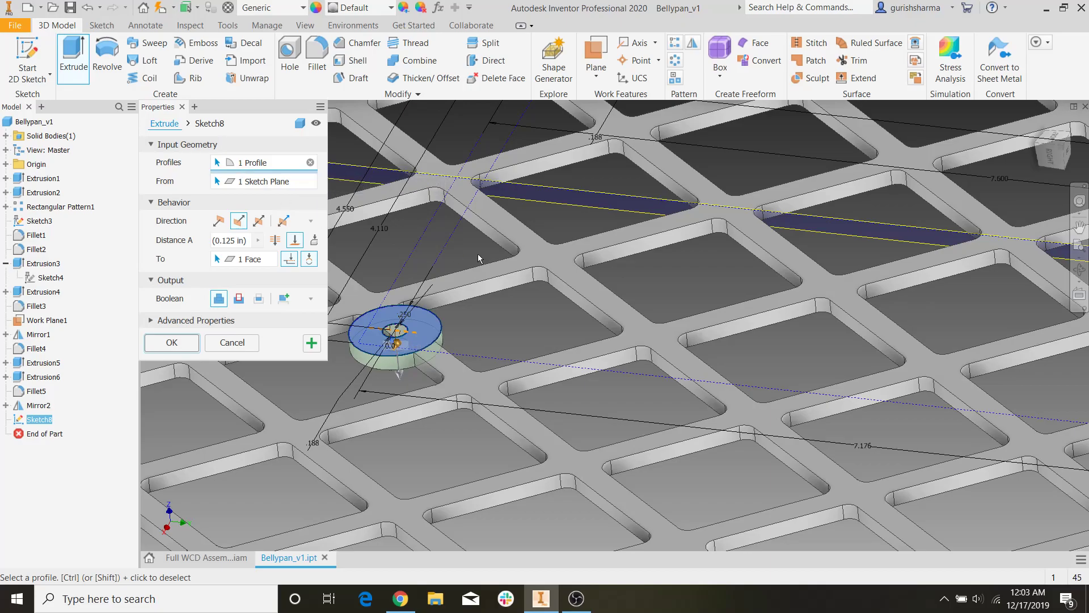
Add the rings around the other three mounting holes to the extrusion profiles and complete the extrusion.
{"action": "scroll", "coordinate": [473, 258], "scroll_direction": "up", "scroll_amount": 3}
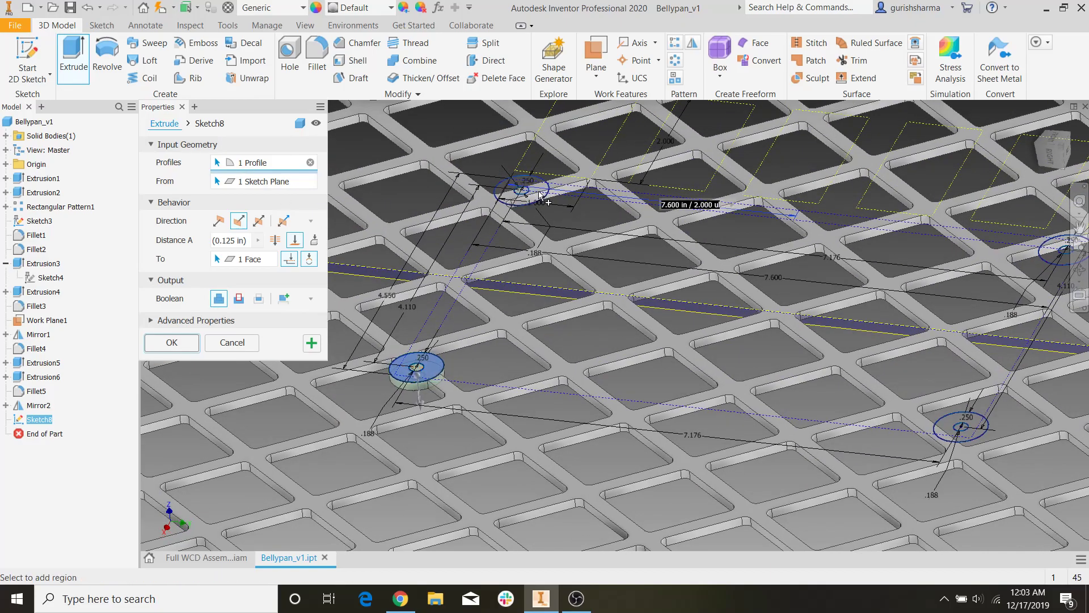
{"action": "left_click", "coordinate": [542, 196]}
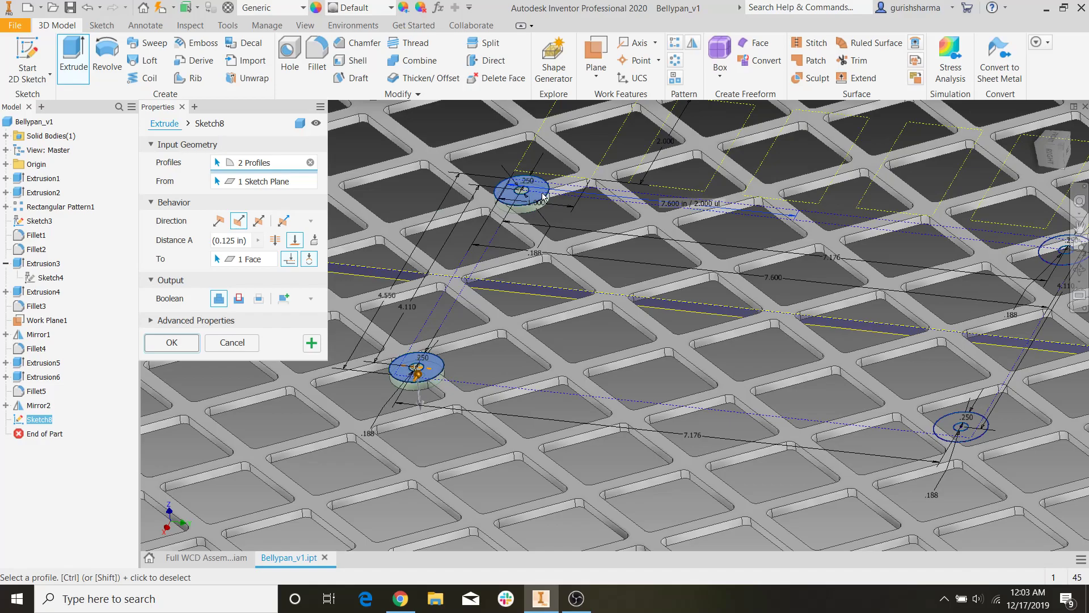
{"action": "middle_click_drag", "start_coordinate": [1058, 253], "coordinate": [892, 227]}
{"action": "left_click", "coordinate": [908, 232]}
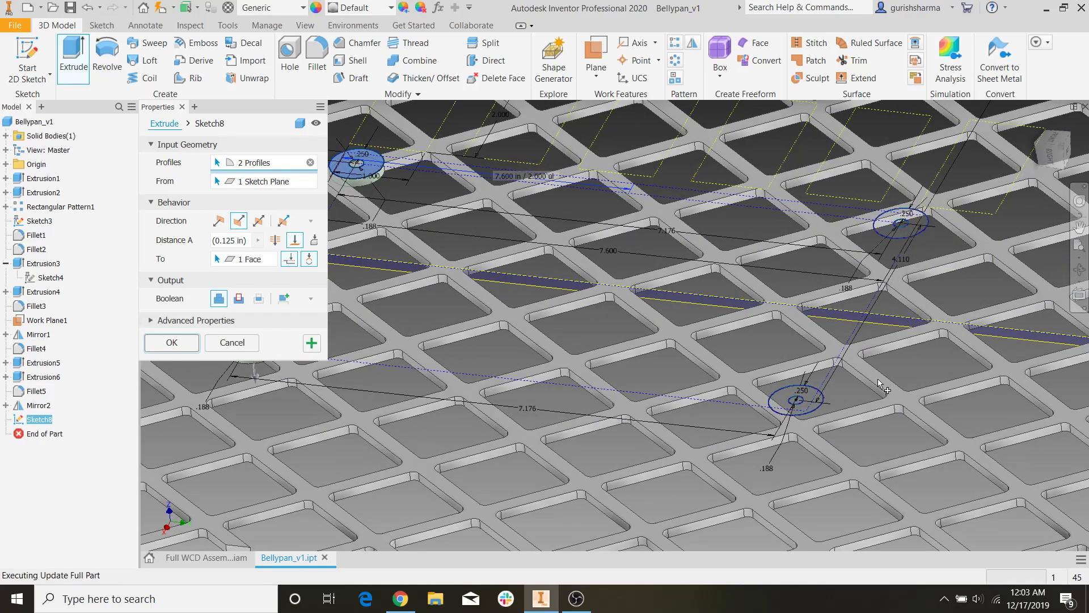
{"action": "left_click", "coordinate": [808, 408]}
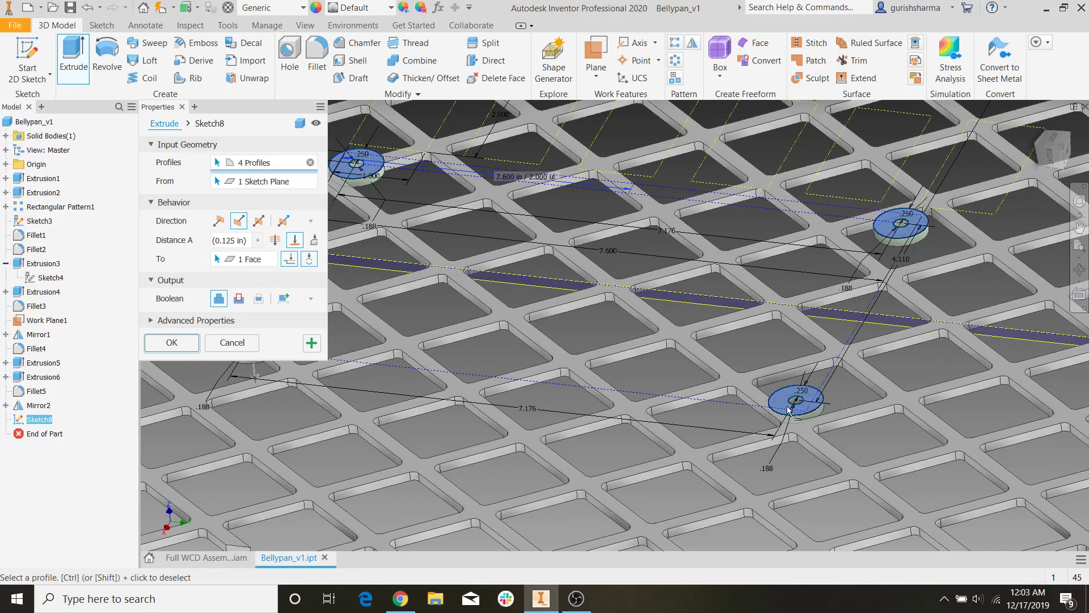
{"action": "left_click", "coordinate": [172, 341]}
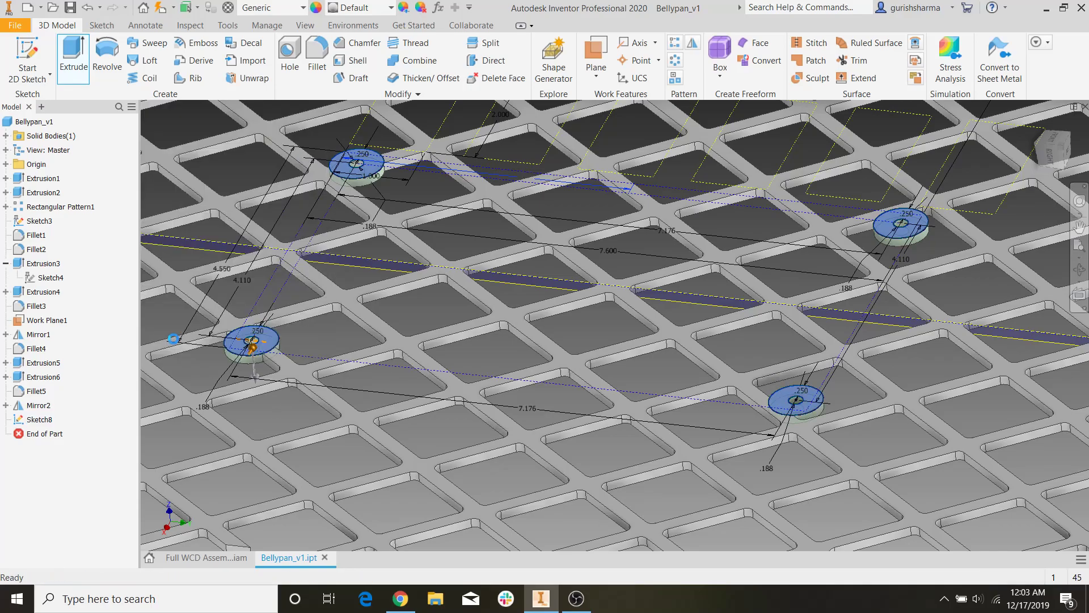
Start a new 2D sketch on the bellypan's top face at the partly blocked mounting hole boss.
{"action": "middle_click_drag", "start_coordinate": [341, 243], "coordinate": [745, 276], "text": "shift"}
{"action": "scroll", "coordinate": [400, 352], "scroll_direction": "up", "scroll_amount": 5}
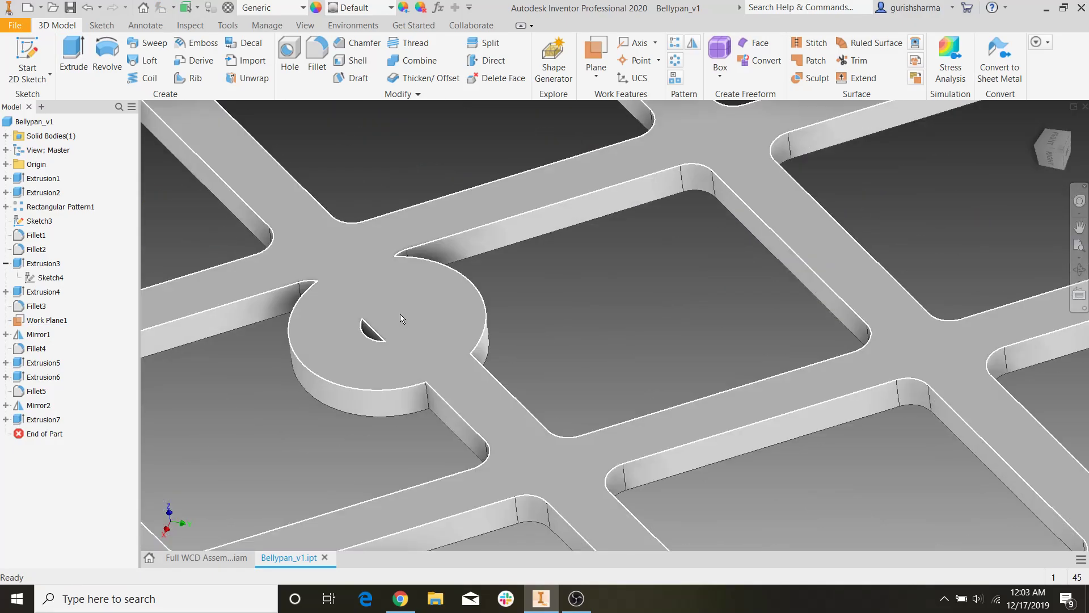
{"action": "scroll", "coordinate": [546, 276], "scroll_direction": "down", "scroll_amount": 5}
{"action": "middle_click_drag", "start_coordinate": [577, 301], "coordinate": [396, 350]}
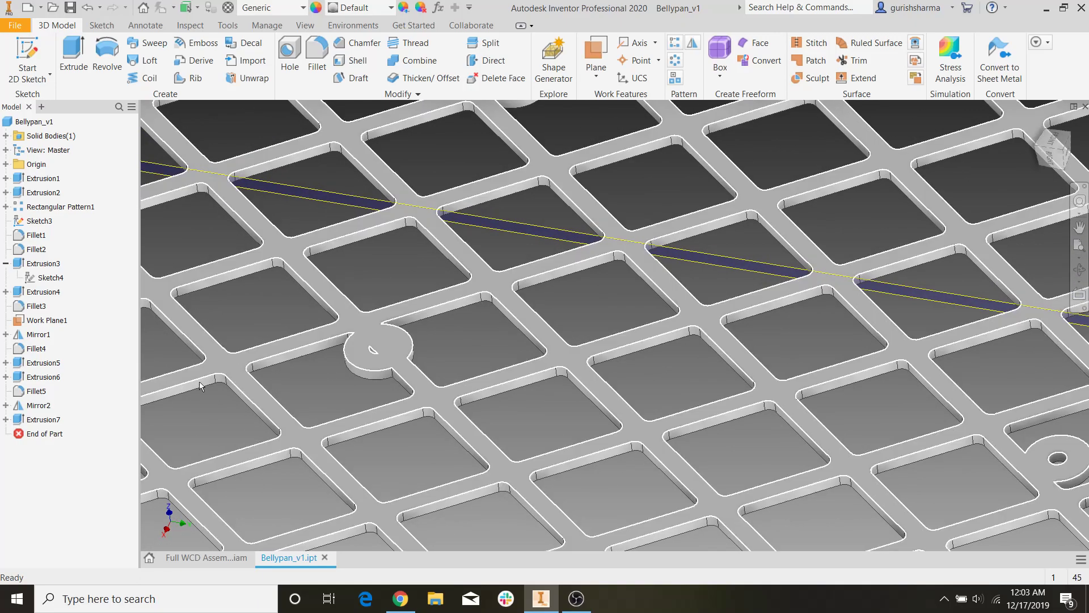
{"action": "left_click", "coordinate": [28, 59]}
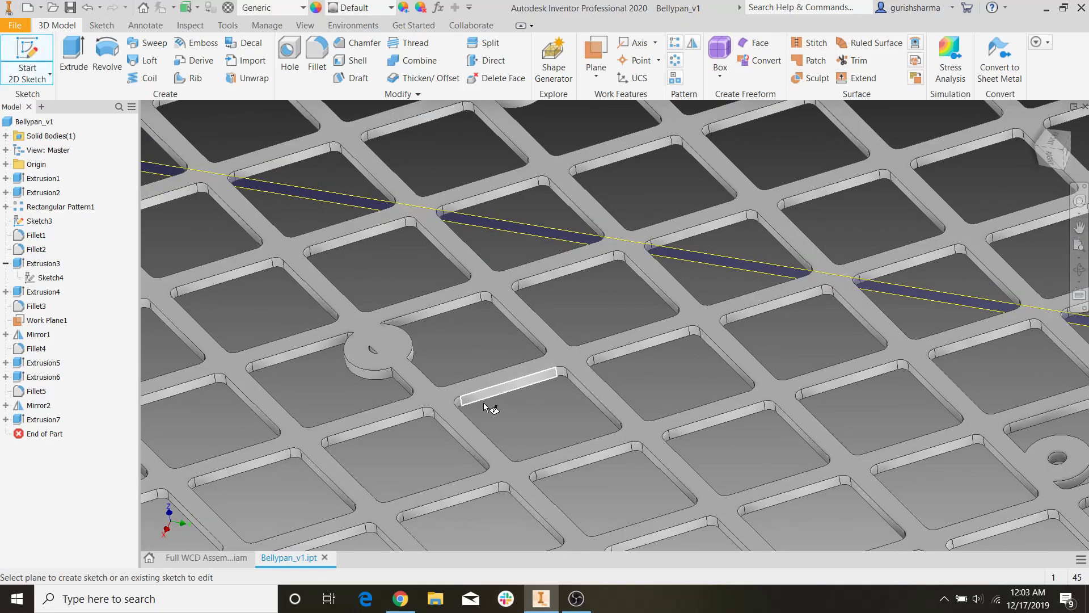
{"action": "left_click", "coordinate": [390, 342]}
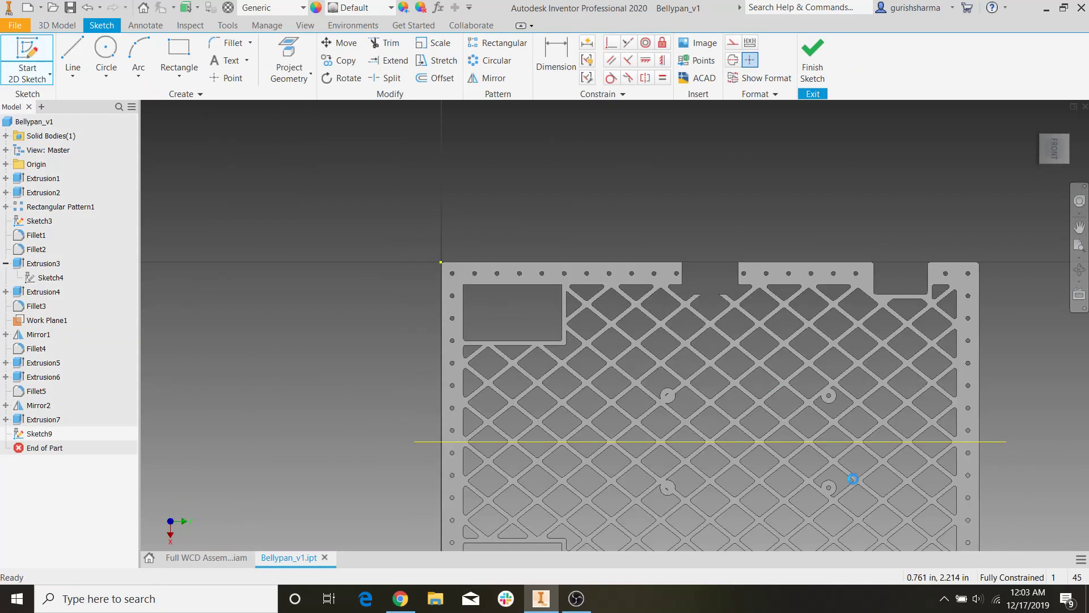
{"action": "middle_click_drag", "start_coordinate": [726, 485], "coordinate": [652, 389]}
{"action": "scroll", "coordinate": [651, 389], "scroll_direction": "up", "scroll_amount": 5}
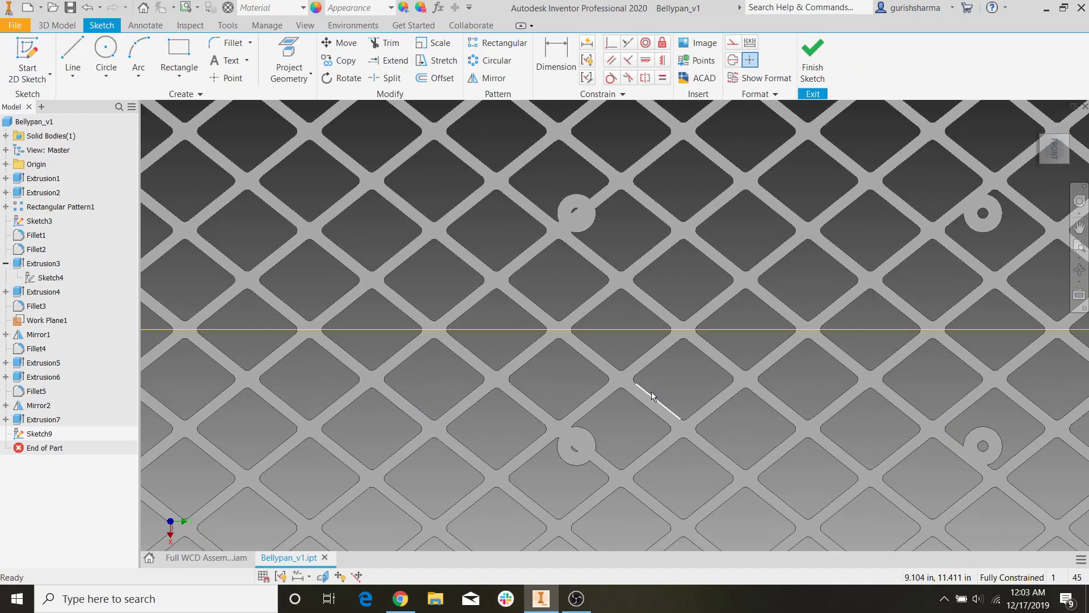
Project the edges of the two partly blocked mounting holes and draw a circle matching the hole nearest the lower-left boss's centre.
{"action": "left_click", "coordinate": [294, 58]}
{"action": "scroll", "coordinate": [570, 207], "scroll_direction": "up", "scroll_amount": 5}
{"action": "scroll", "coordinate": [599, 223], "scroll_direction": "down", "scroll_amount": 6}
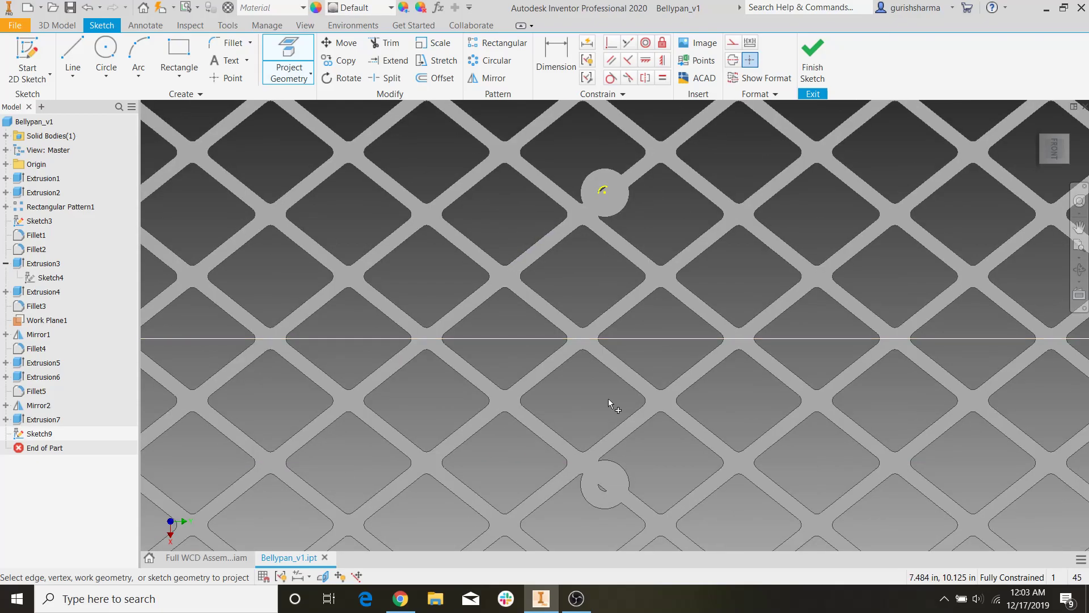
{"action": "scroll", "coordinate": [608, 485], "scroll_direction": "up", "scroll_amount": 9}
{"action": "left_click", "coordinate": [555, 522]}
{"action": "key", "text": "c"}
{"action": "left_click", "coordinate": [584, 489]}
{"action": "left_click", "coordinate": [556, 523]}
{"action": "scroll", "coordinate": [556, 523], "scroll_direction": "down", "scroll_amount": 5}
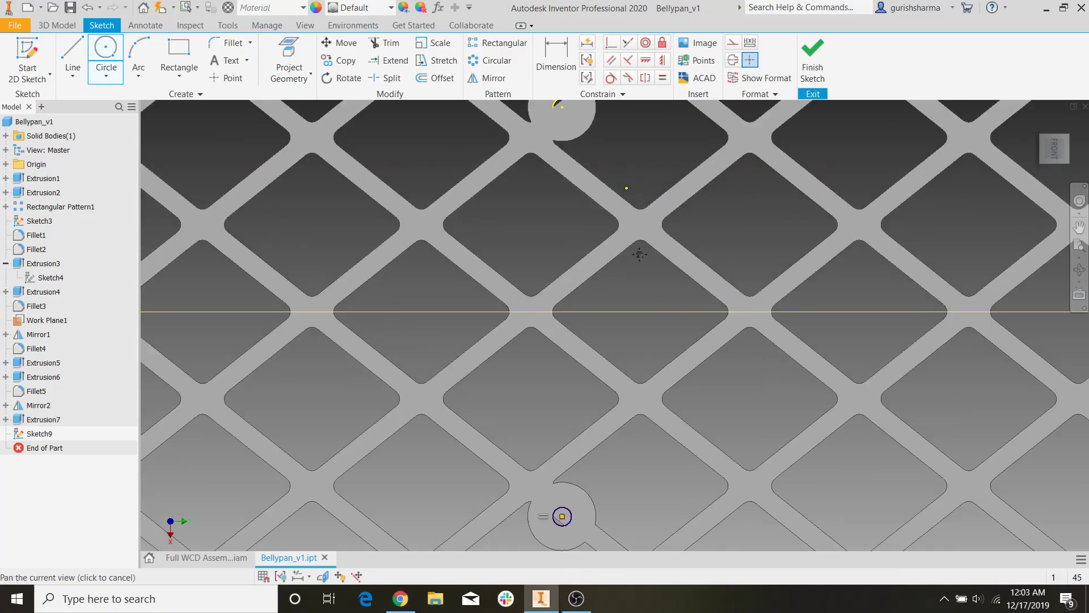
Draw a matching circle over the upper-left boss's partly blocked hole and finish the sketch.
{"action": "scroll", "coordinate": [574, 263], "scroll_direction": "up", "scroll_amount": 5}
{"action": "left_click", "coordinate": [576, 273]}
{"action": "left_click", "coordinate": [588, 260]}
{"action": "key", "text": "Escape"}
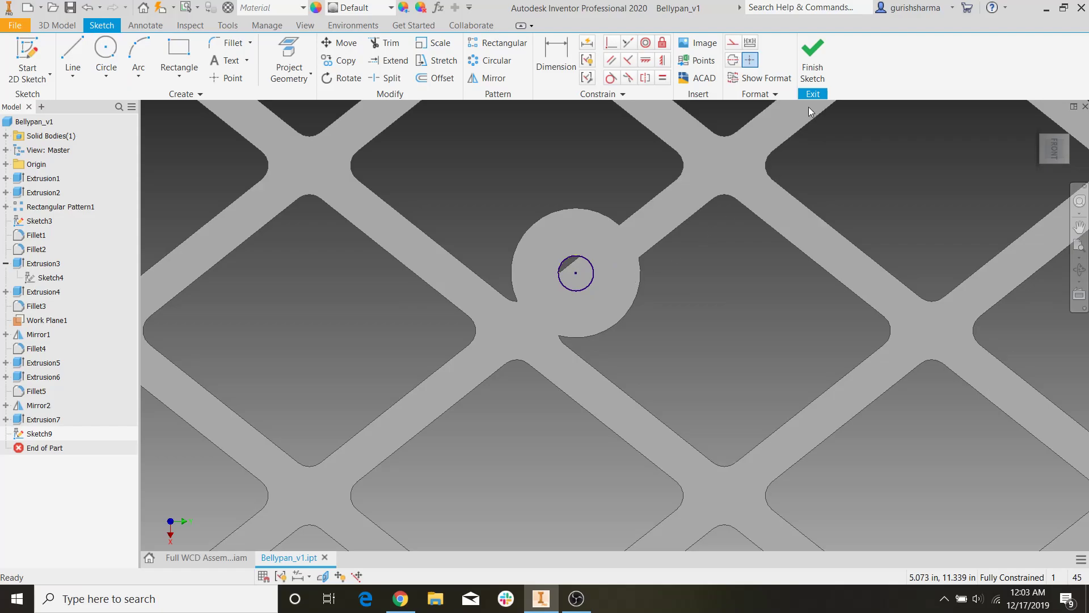
{"action": "left_click", "coordinate": [812, 62]}
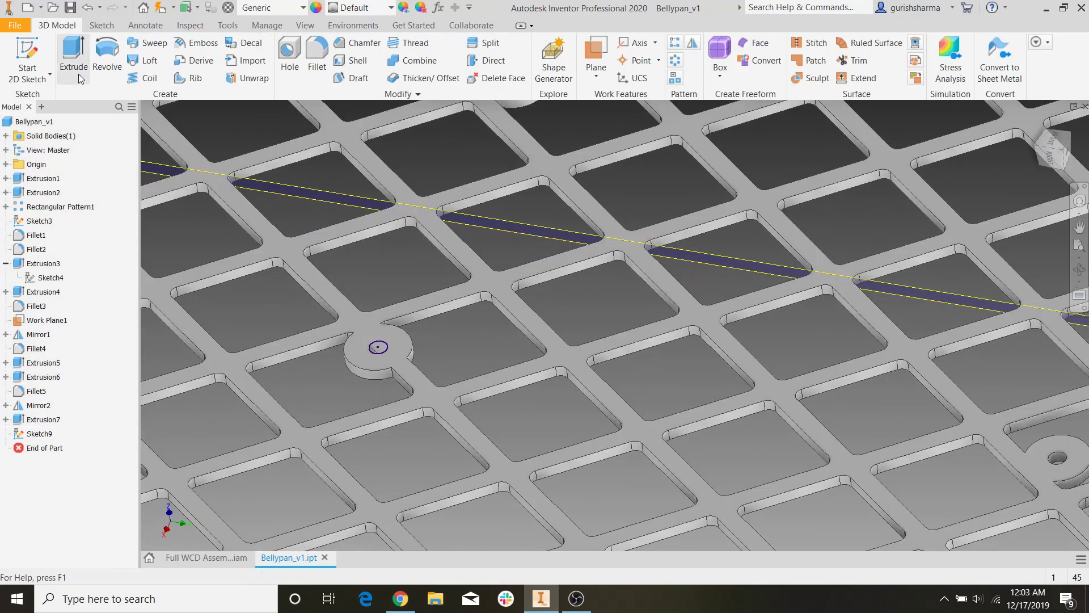
Extrude both hole circles 1 in through the bellypan in the flipped direction as a Cut.
{"action": "left_click", "coordinate": [74, 62]}
{"action": "scroll", "coordinate": [378, 347], "scroll_direction": "up", "scroll_amount": 5}
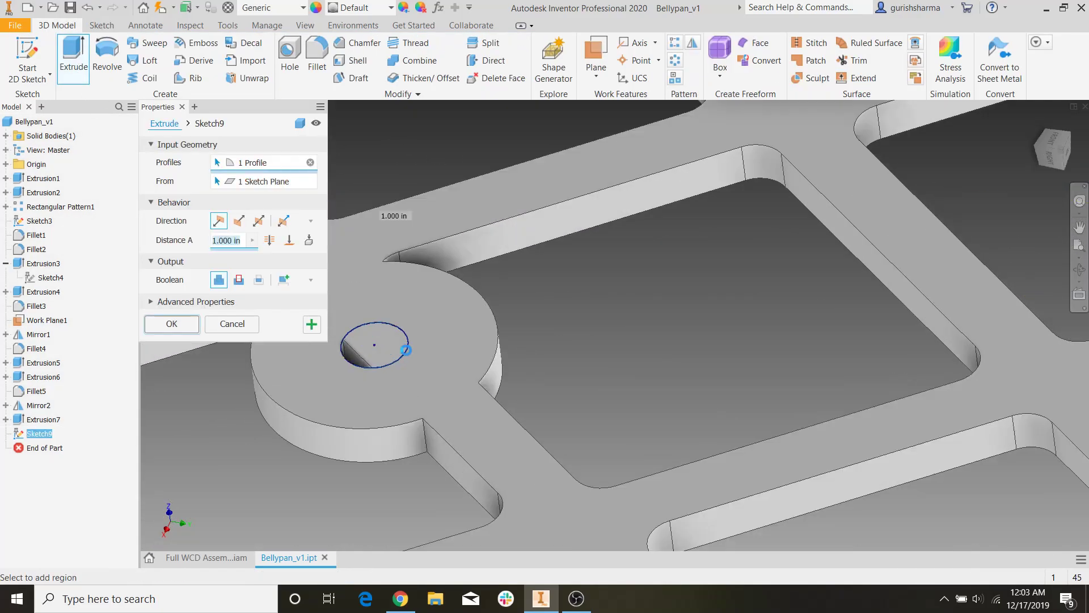
{"action": "scroll", "coordinate": [478, 357], "scroll_direction": "down", "scroll_amount": 8}
{"action": "scroll", "coordinate": [527, 280], "scroll_direction": "up", "scroll_amount": 8}
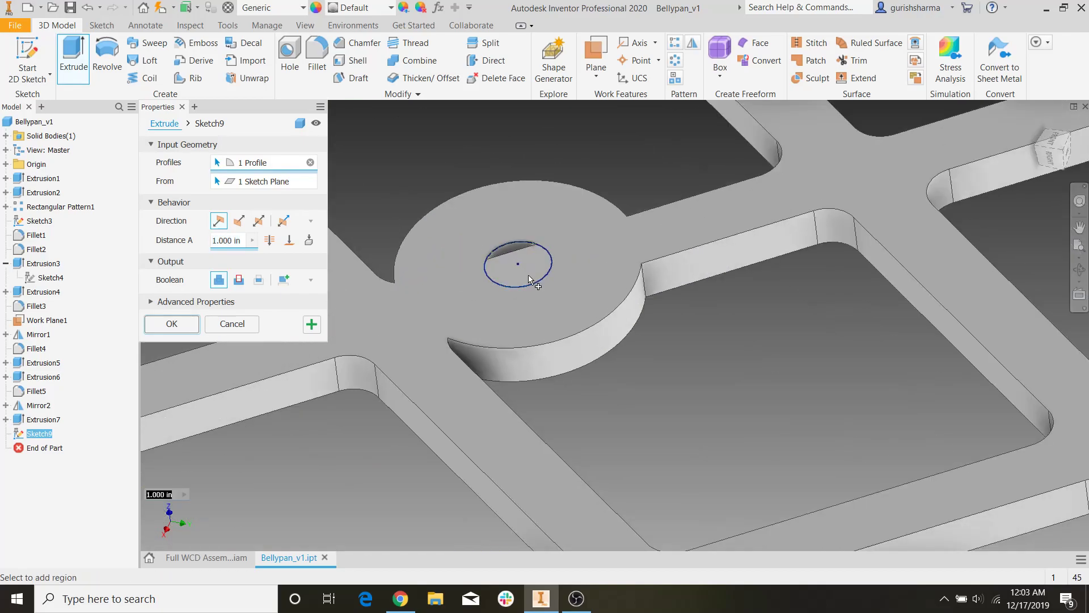
{"action": "left_click", "coordinate": [537, 279]}
{"action": "scroll", "coordinate": [535, 276], "scroll_direction": "down", "scroll_amount": 6}
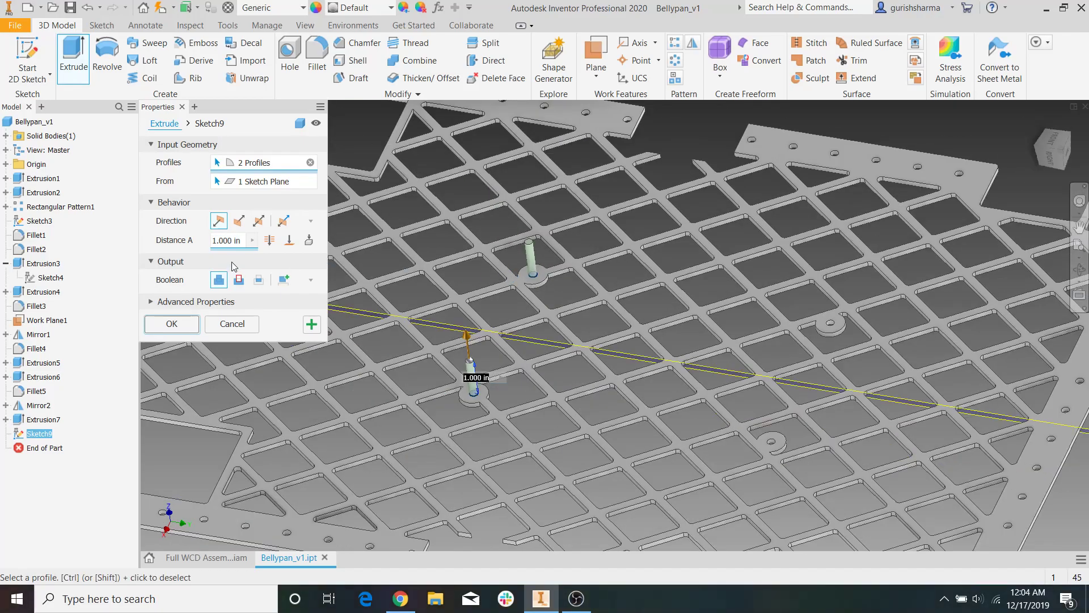
{"action": "left_click", "coordinate": [240, 222]}
{"action": "left_click", "coordinate": [238, 280]}
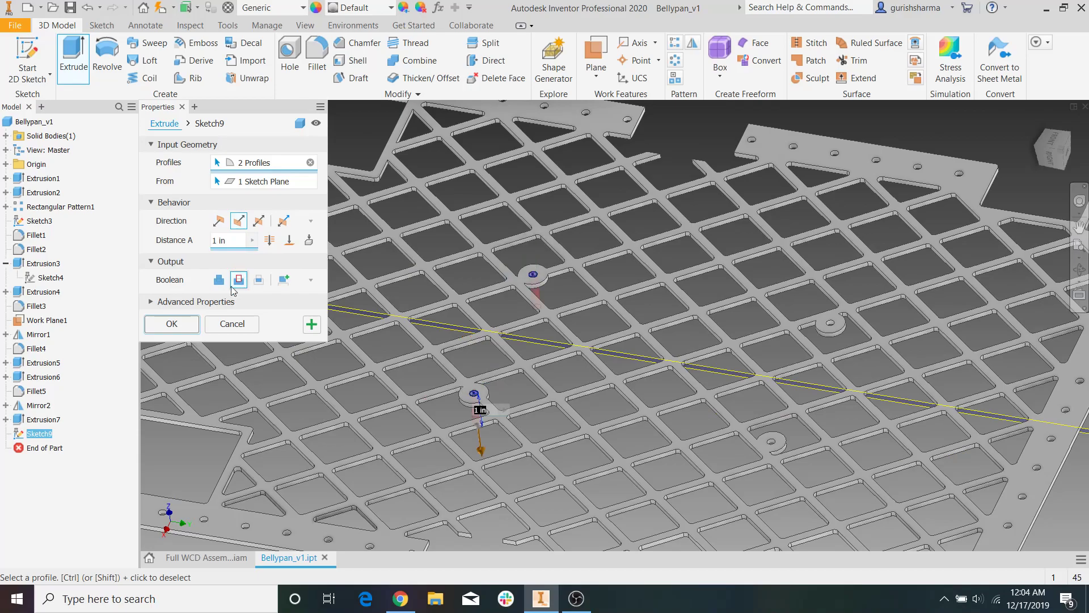
{"action": "left_click", "coordinate": [172, 327]}
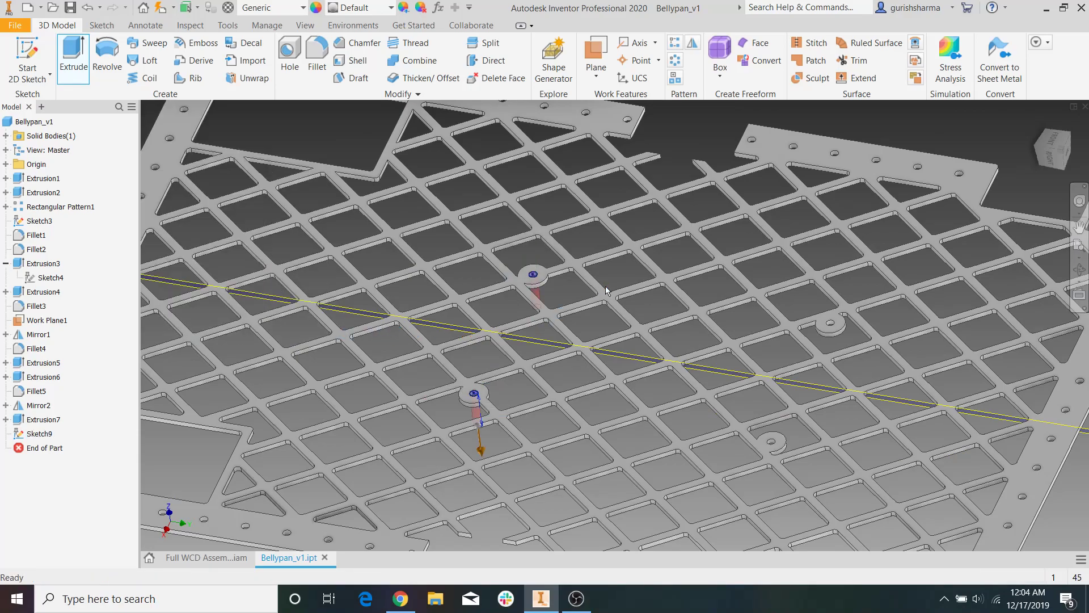
Start a 3/32 in Fillet and select the four corner edges where the lower-left boss meets the lattice ribs.
{"action": "mouse_move", "coordinate": [578, 265]}
{"action": "middle_mouse_down", "text": "shift"}
{"action": "mouse_move", "coordinate": [584, 319]}
{"action": "mouse_move", "coordinate": [515, 192]}
{"action": "middle_mouse_up", "text": "shift"}
{"action": "left_click", "coordinate": [310, 63]}
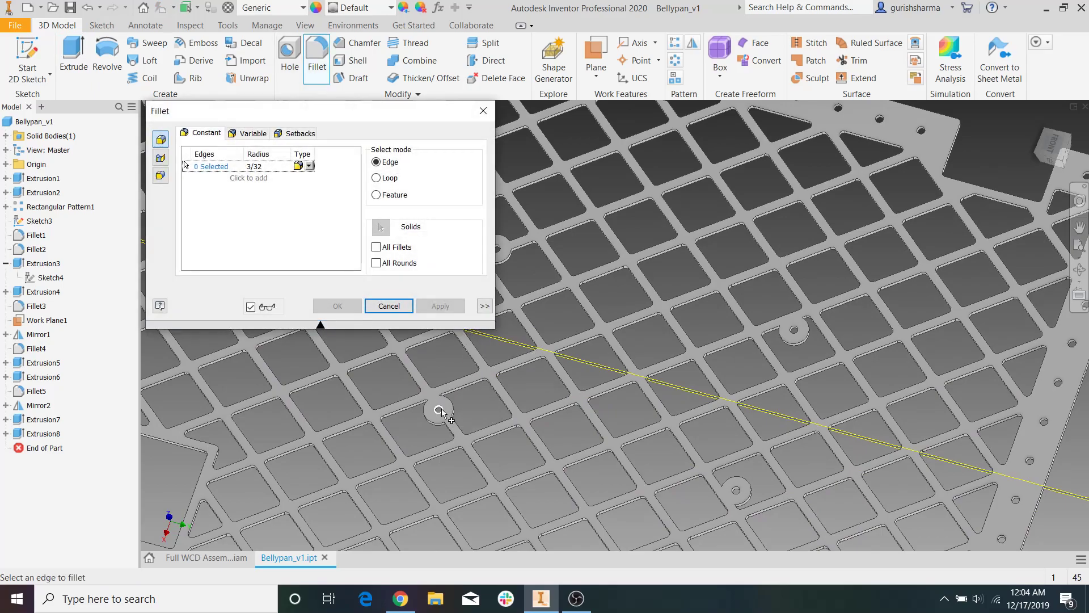
{"action": "scroll", "coordinate": [369, 448], "scroll_direction": "up", "scroll_amount": 5}
{"action": "middle_click_drag", "start_coordinate": [320, 392], "coordinate": [387, 400]}
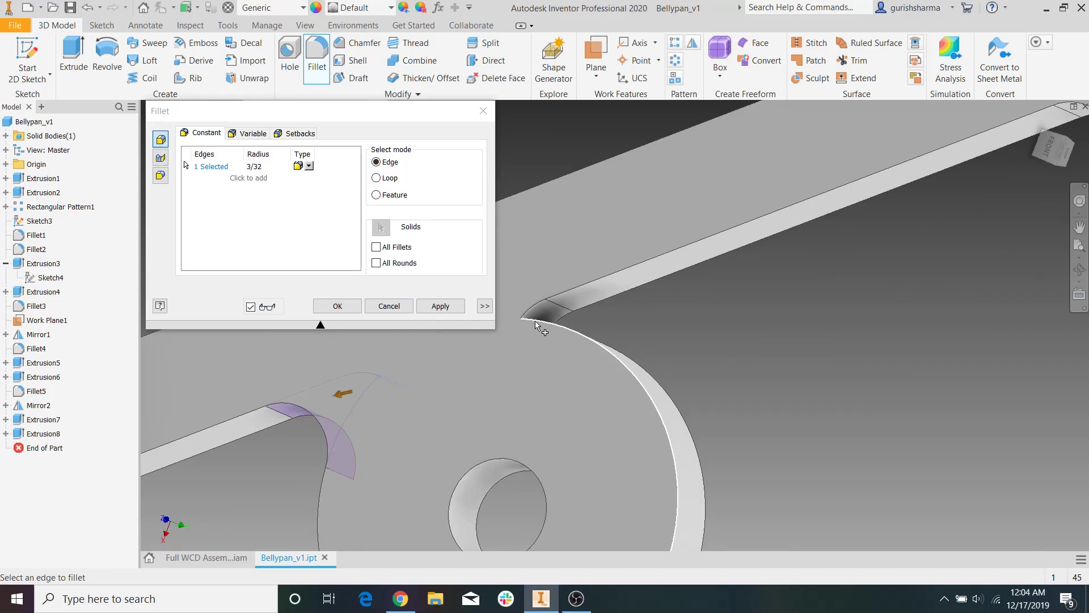
{"action": "scroll", "coordinate": [613, 292], "scroll_direction": "down", "scroll_amount": 5}
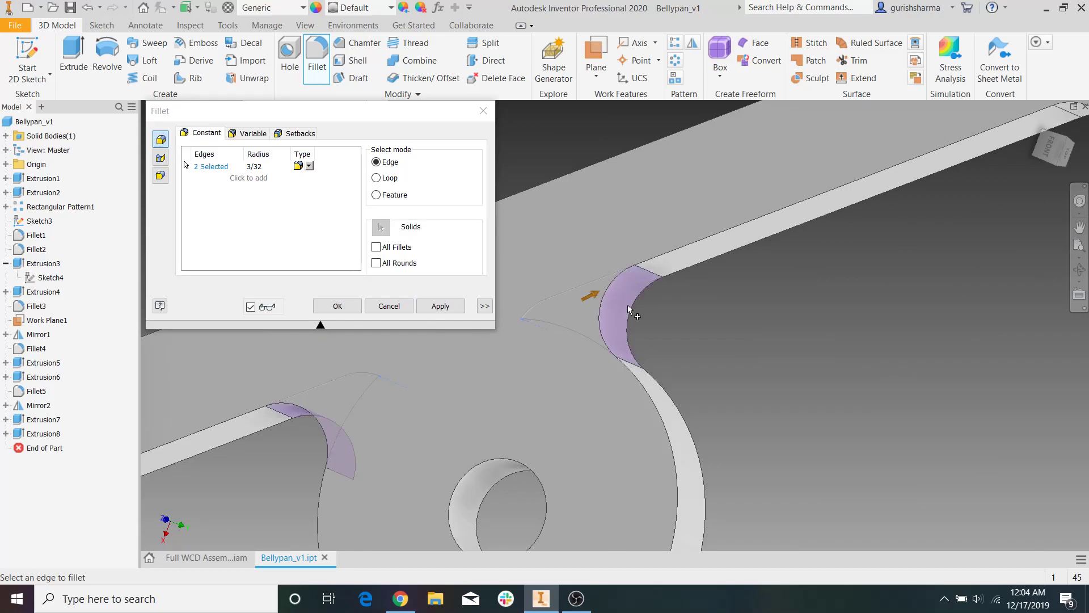
{"action": "scroll", "coordinate": [587, 338], "scroll_direction": "up", "scroll_amount": 6}
{"action": "left_click", "coordinate": [584, 341]}
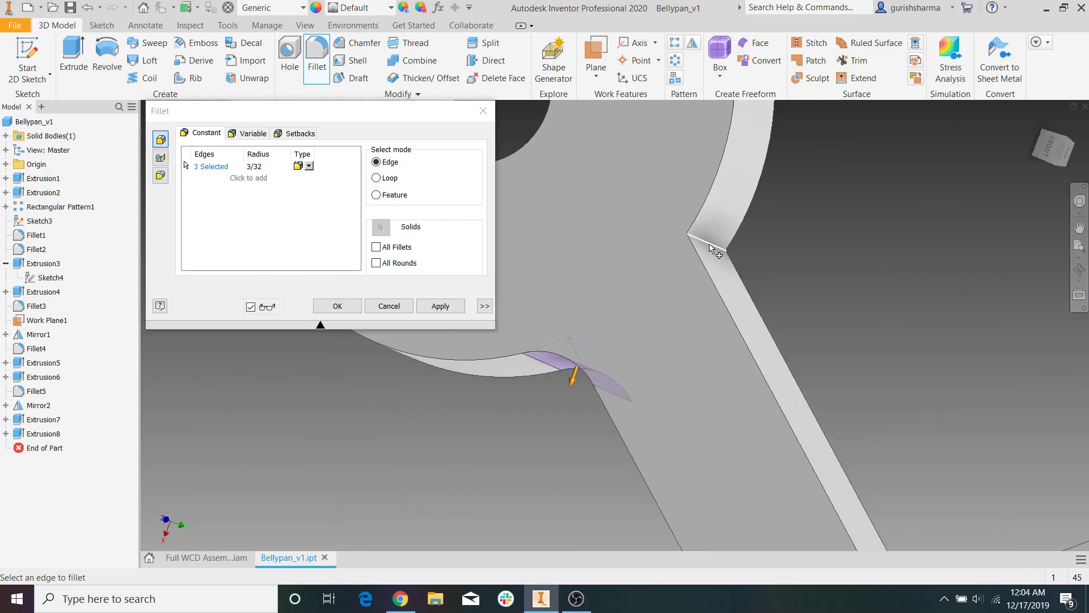
{"action": "scroll", "coordinate": [731, 245], "scroll_direction": "down", "scroll_amount": 5}
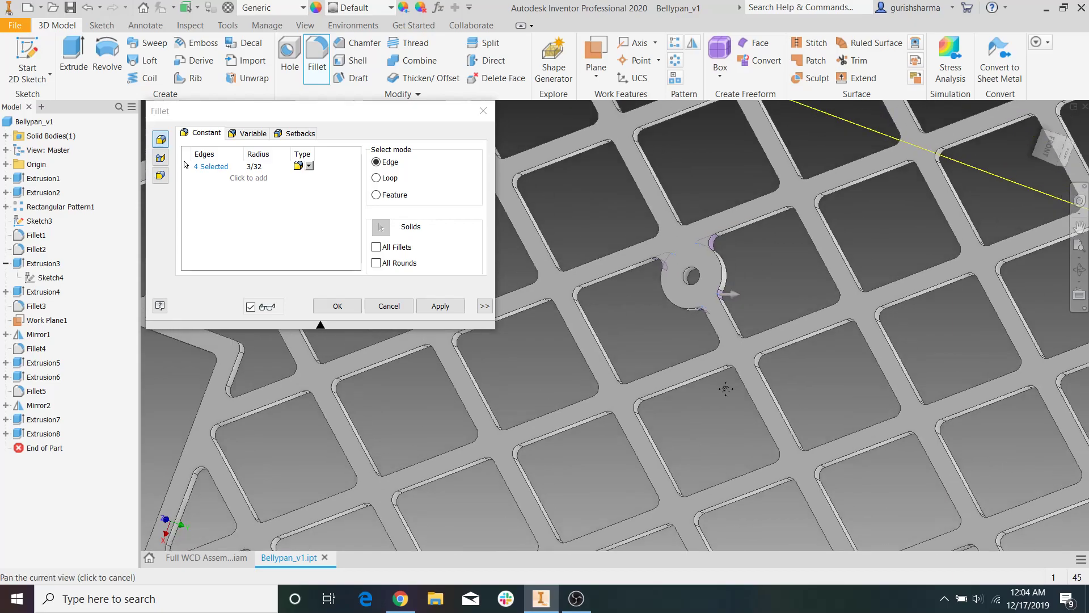
Add the four corner edges where the upper-left boss meets the ribs to the 3/32 in fillet.
{"action": "middle_click_drag", "start_coordinate": [783, 156], "coordinate": [721, 375]}
{"action": "scroll", "coordinate": [714, 282], "scroll_direction": "up", "scroll_amount": 5}
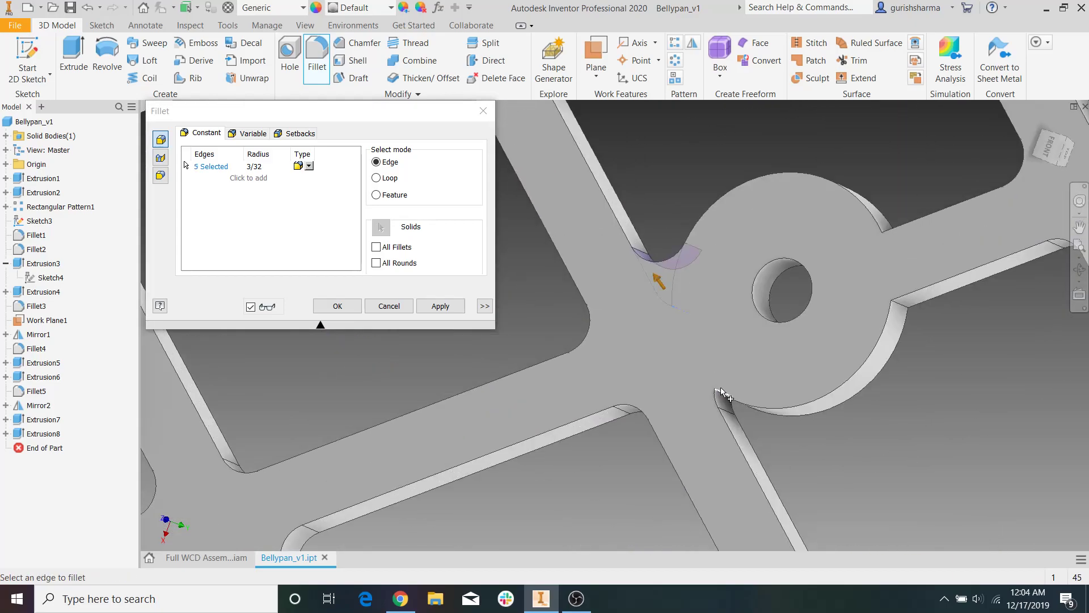
{"action": "middle_click_drag", "start_coordinate": [724, 389], "coordinate": [664, 191], "text": "shift"}
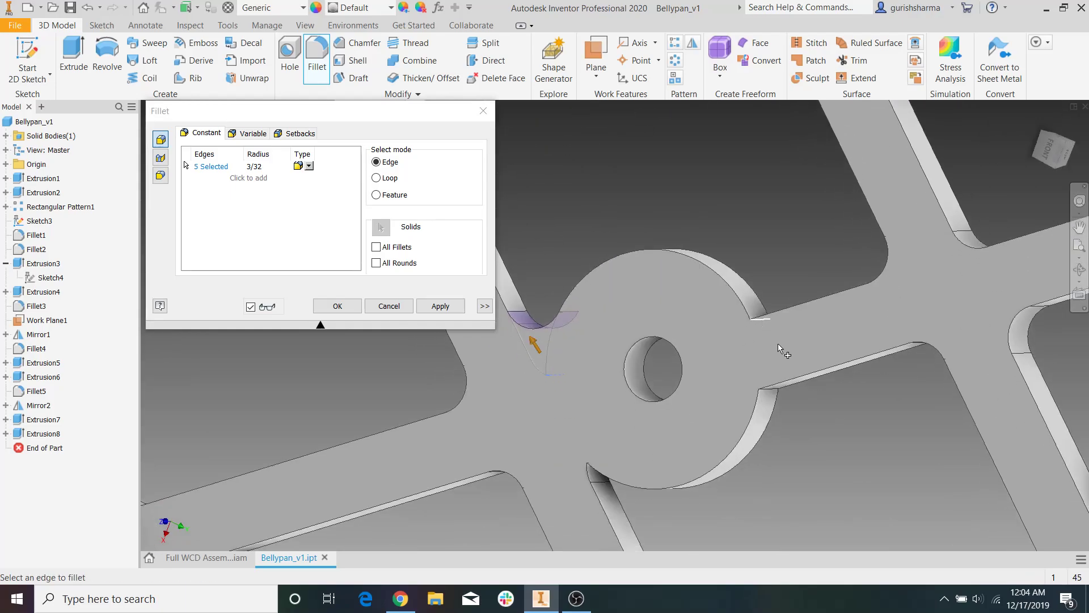
{"action": "left_click", "coordinate": [770, 390]}
{"action": "left_click", "coordinate": [599, 468]}
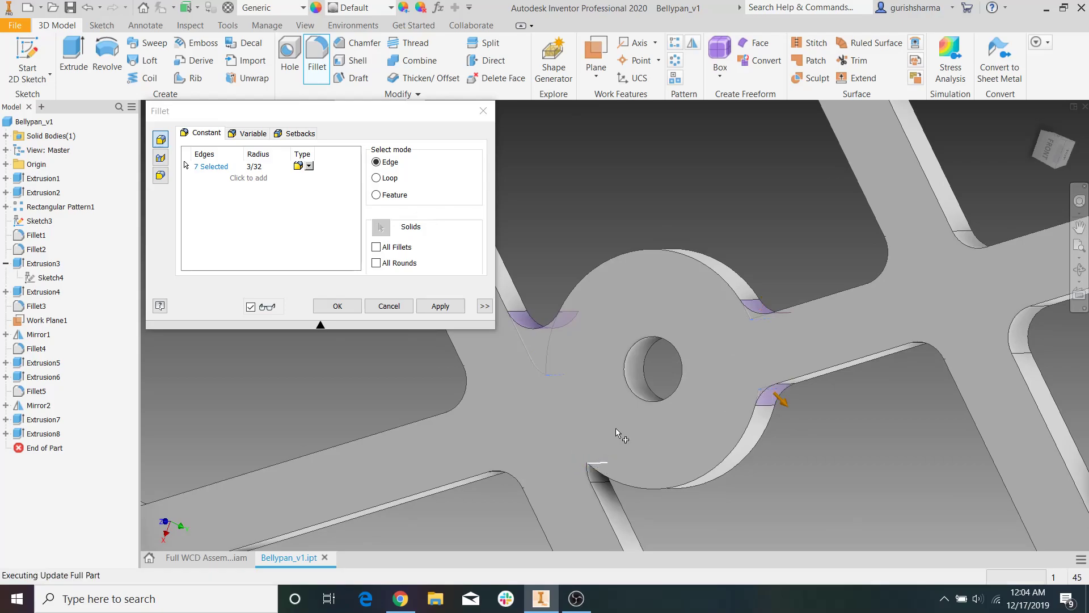
{"action": "scroll", "coordinate": [664, 283], "scroll_direction": "down", "scroll_amount": 5}
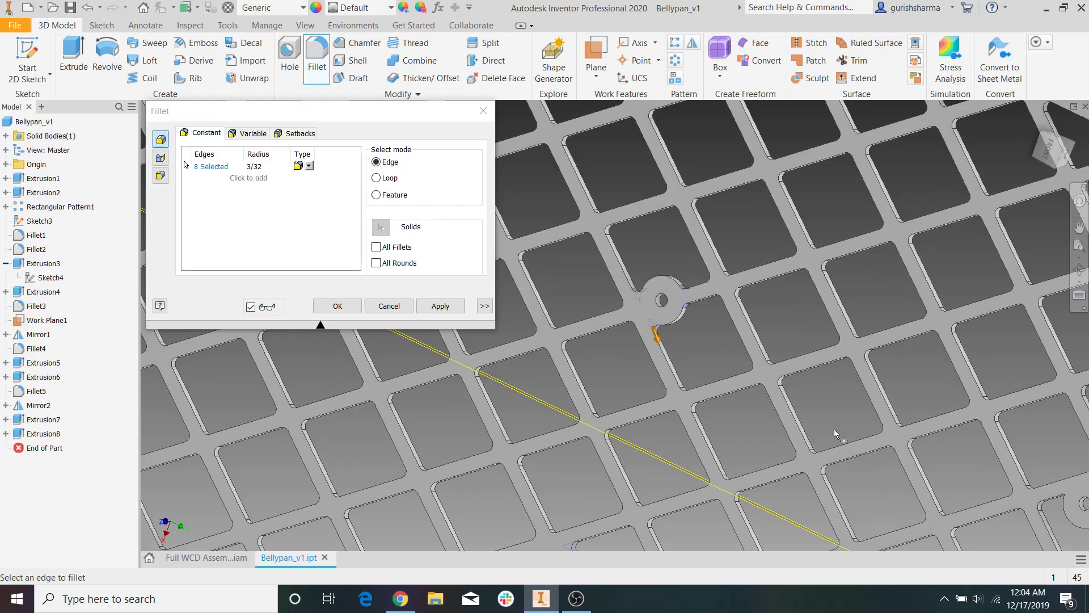
Add the two corner edges where the lower-right boss meets the ribs to the 3/32 in fillet.
{"action": "scroll", "coordinate": [834, 429], "scroll_direction": "down", "scroll_amount": 3}
{"action": "scroll", "coordinate": [689, 342], "scroll_direction": "up", "scroll_amount": 10}
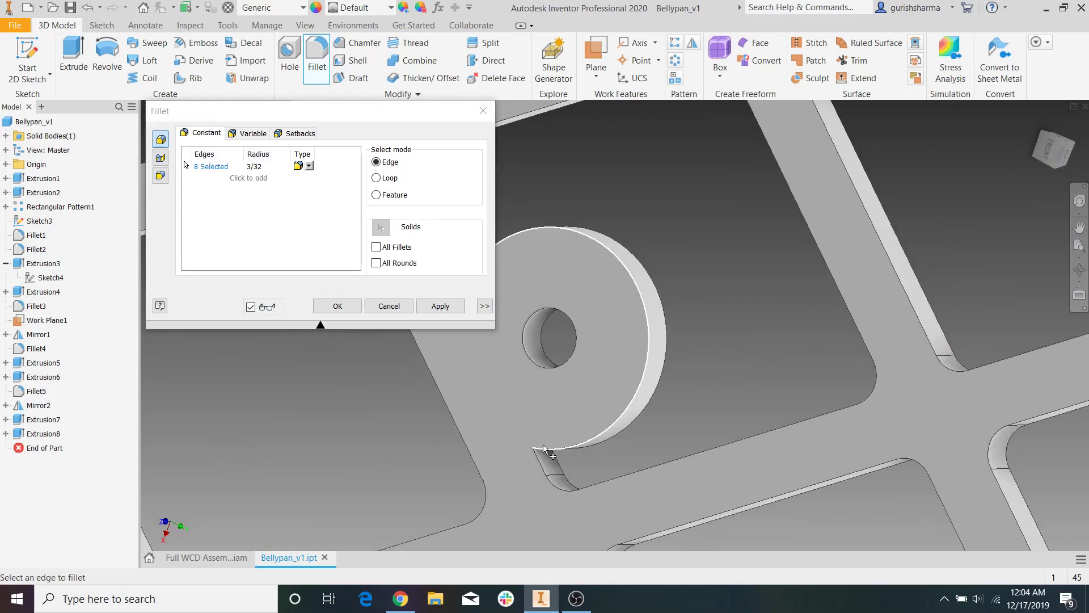
{"action": "middle_click_drag", "start_coordinate": [547, 391], "coordinate": [614, 374]}
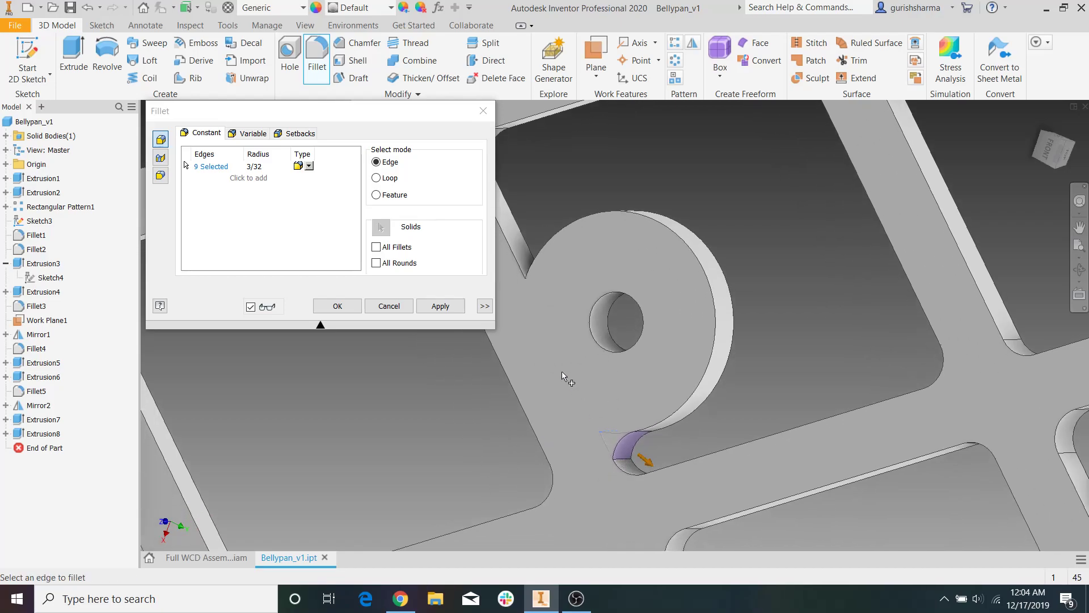
{"action": "left_click", "coordinate": [537, 279]}
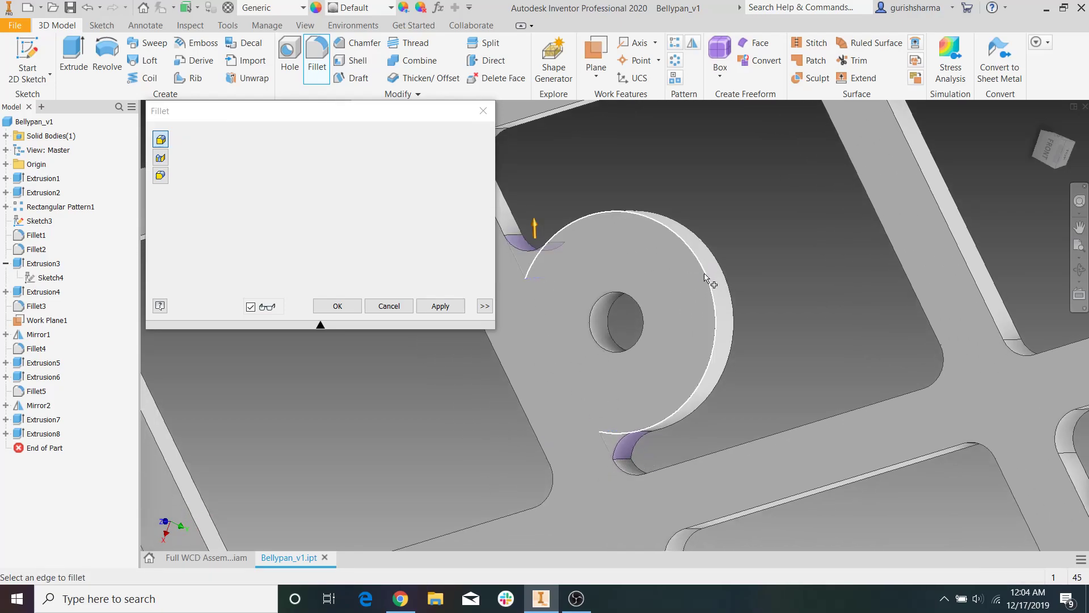
{"action": "scroll", "coordinate": [711, 283], "scroll_direction": "up", "scroll_amount": 4}
{"action": "middle_click_drag", "start_coordinate": [710, 282], "coordinate": [641, 452]}
{"action": "middle_click_drag", "start_coordinate": [793, 193], "coordinate": [752, 328]}
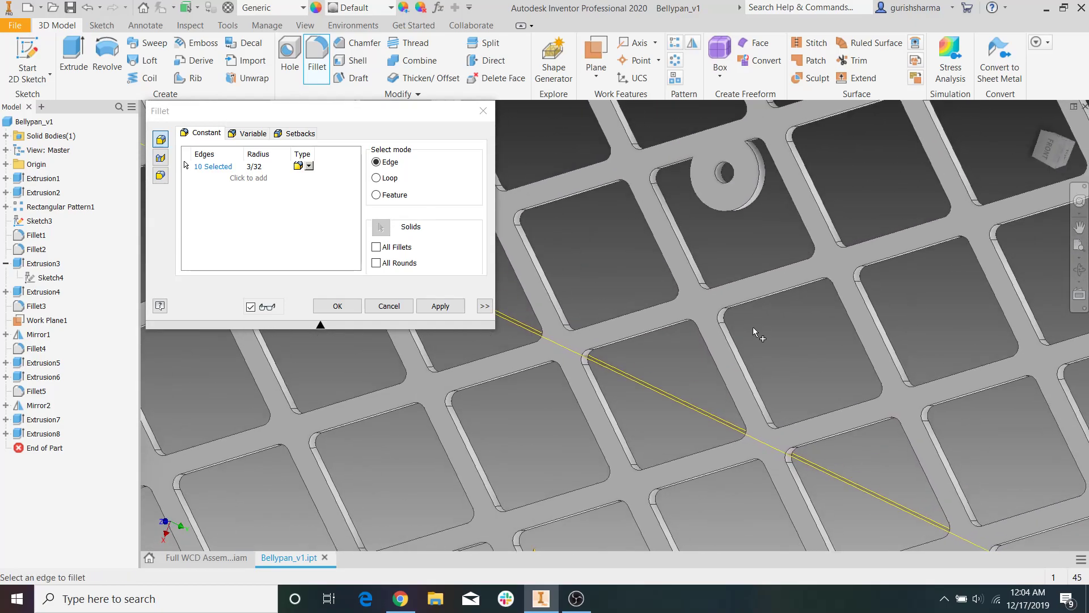
Add the upper-right boss's two corner edges to the selection and apply the 3/32 in fillet.
{"action": "scroll", "coordinate": [767, 138], "scroll_direction": "down", "scroll_amount": 5}
{"action": "left_click", "coordinate": [733, 172]}
{"action": "left_click", "coordinate": [535, 225]}
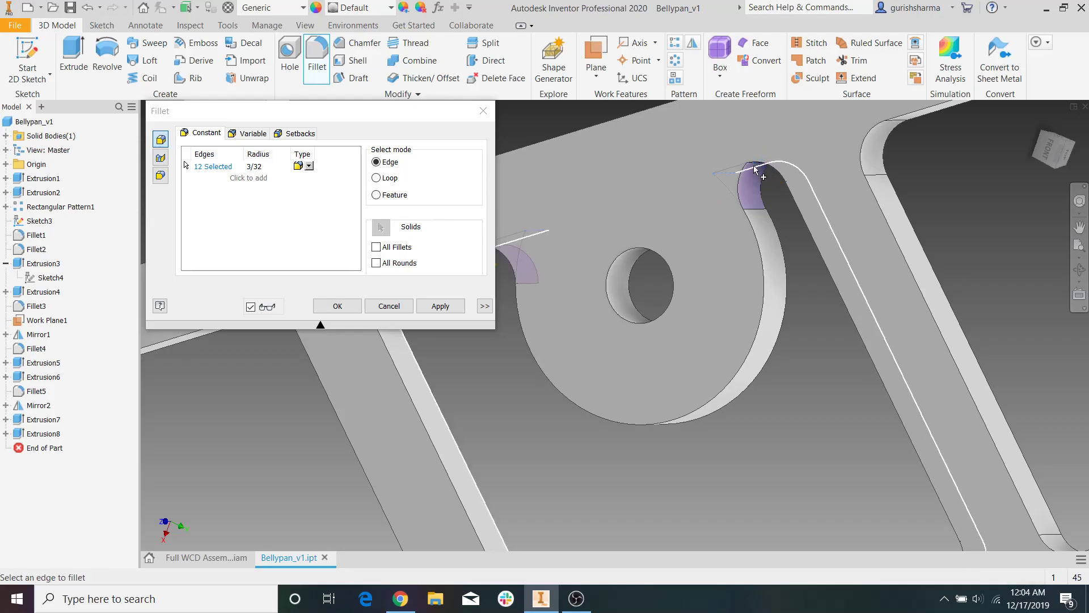
{"action": "scroll", "coordinate": [769, 186], "scroll_direction": "up", "scroll_amount": 6}
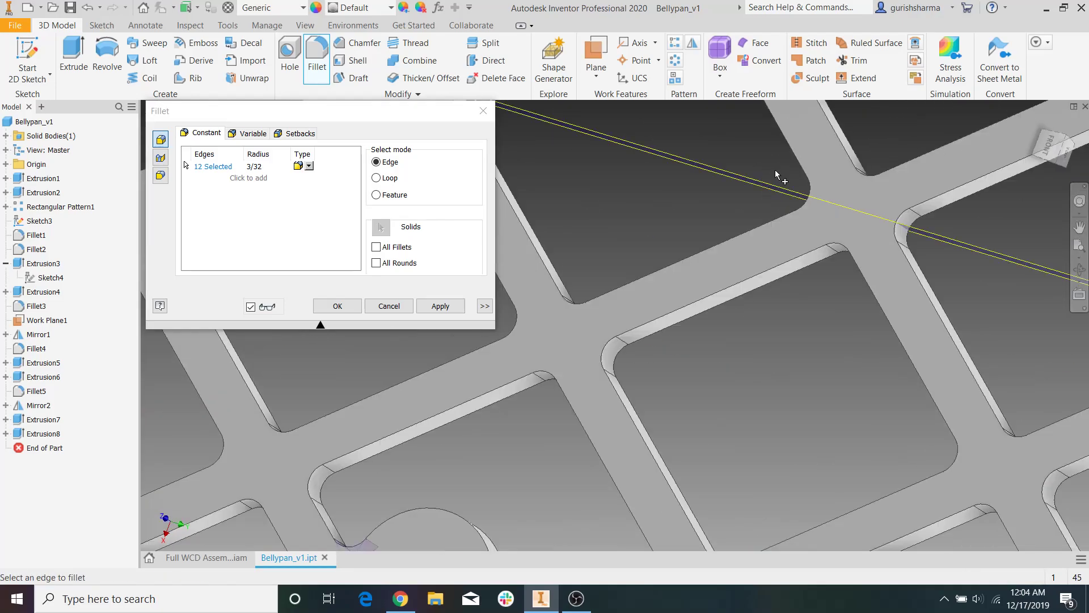
{"action": "scroll", "coordinate": [776, 170], "scroll_direction": "up", "scroll_amount": 5}
{"action": "middle_click_drag", "start_coordinate": [819, 155], "coordinate": [778, 297]}
{"action": "scroll", "coordinate": [761, 126], "scroll_direction": "down", "scroll_amount": 5}
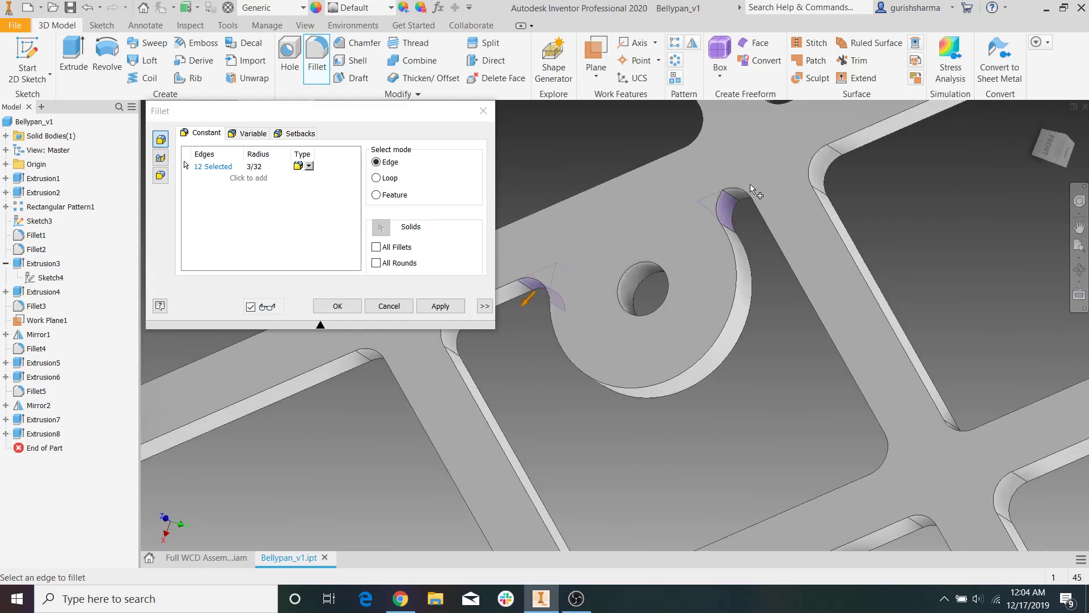
{"action": "scroll", "coordinate": [740, 244], "scroll_direction": "up", "scroll_amount": 4}
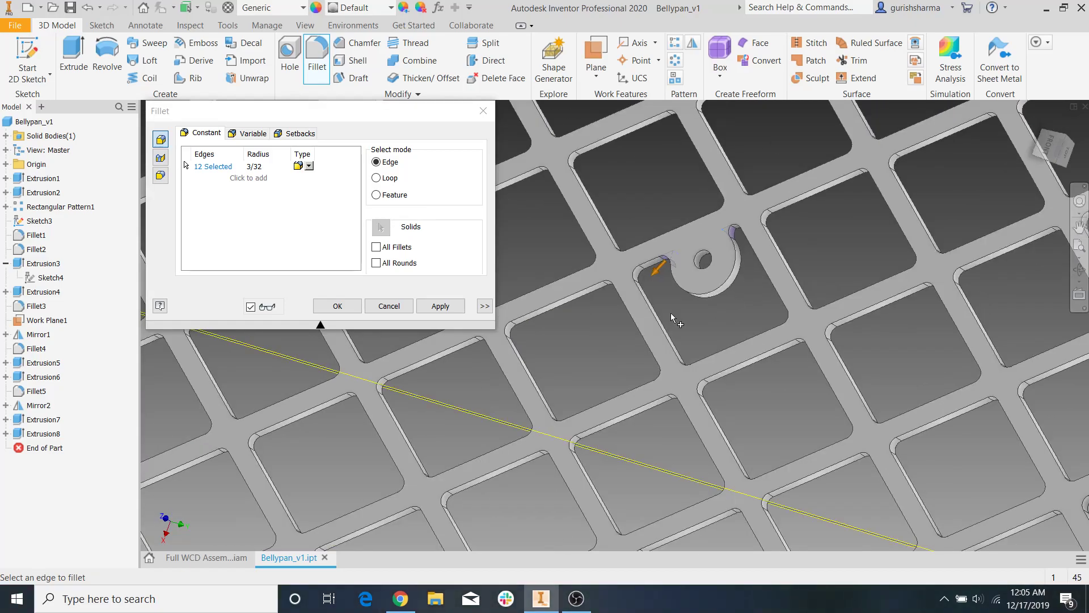
{"action": "left_click", "coordinate": [440, 306]}
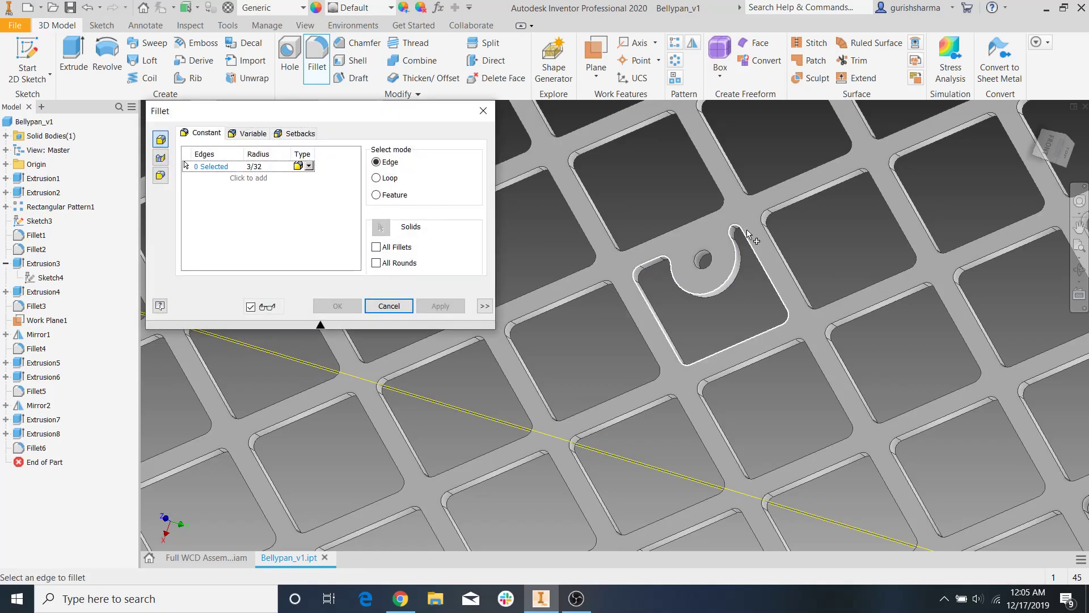
{"action": "scroll", "coordinate": [743, 230], "scroll_direction": "down", "scroll_amount": 5}
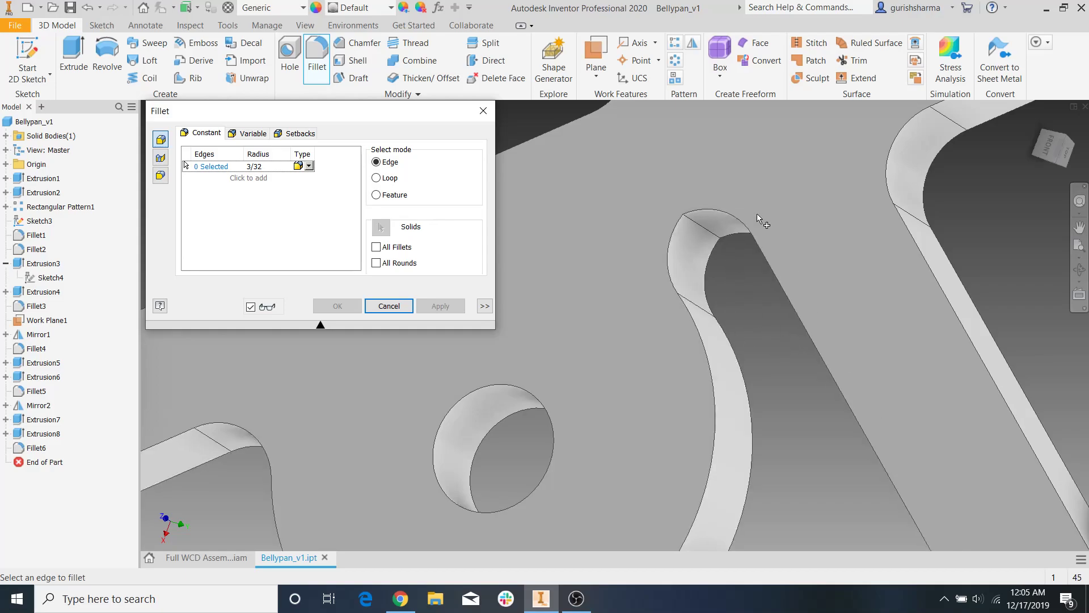
{"action": "left_click", "coordinate": [716, 240]}
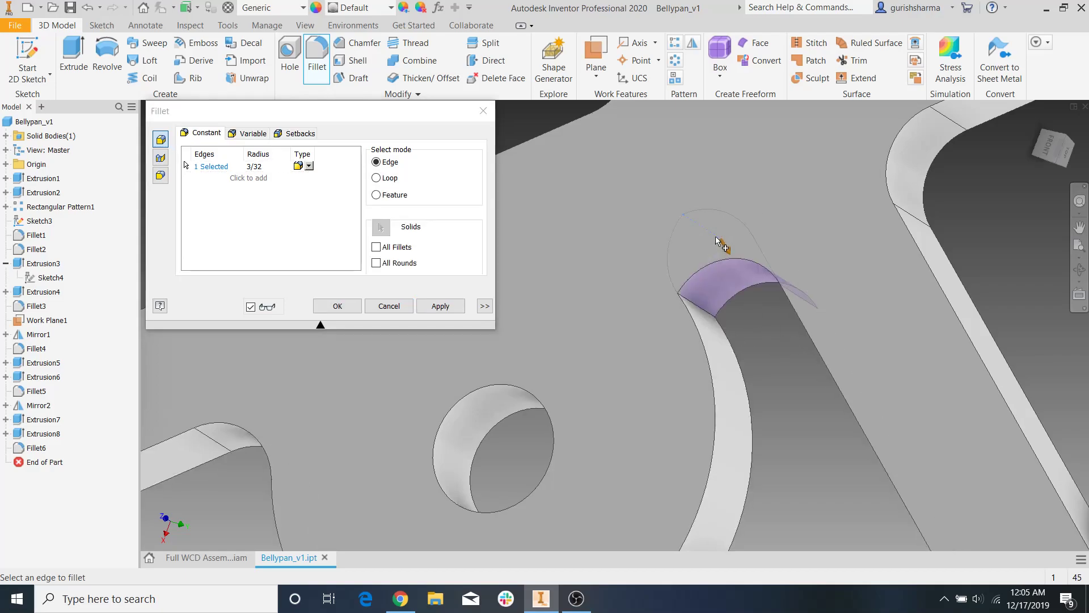
{"action": "scroll", "coordinate": [707, 259], "scroll_direction": "down", "scroll_amount": 5}
{"action": "scroll", "coordinate": [716, 273], "scroll_direction": "up", "scroll_amount": 5}
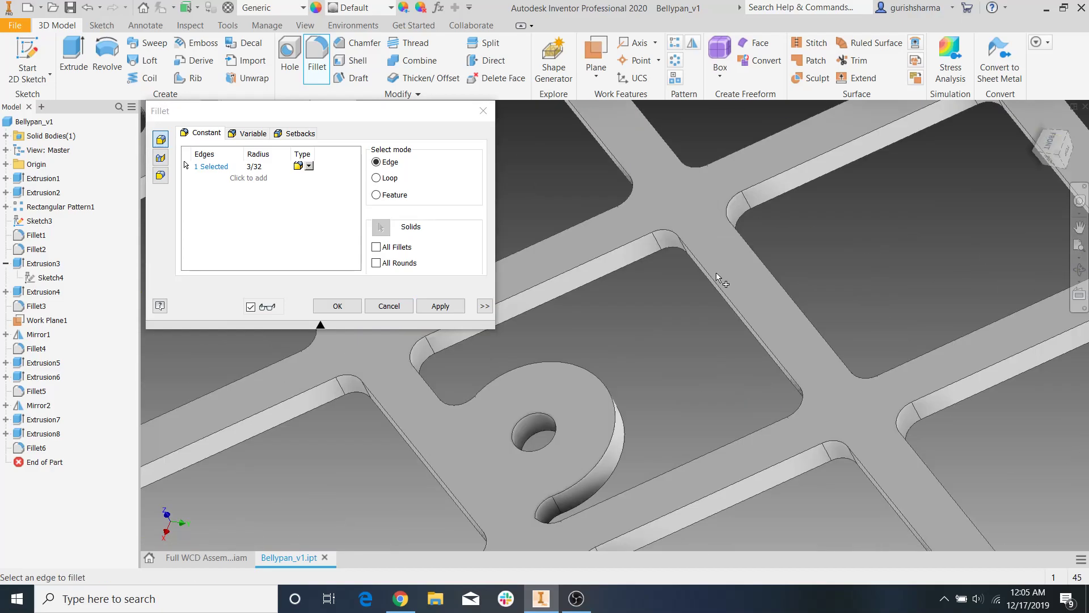
{"action": "middle_click_drag", "start_coordinate": [807, 225], "coordinate": [730, 379]}
{"action": "middle_click_drag", "start_coordinate": [900, 132], "coordinate": [983, 220]}
{"action": "scroll", "coordinate": [729, 308], "scroll_direction": "down", "scroll_amount": 3}
{"action": "scroll", "coordinate": [681, 309], "scroll_direction": "up", "scroll_amount": 6}
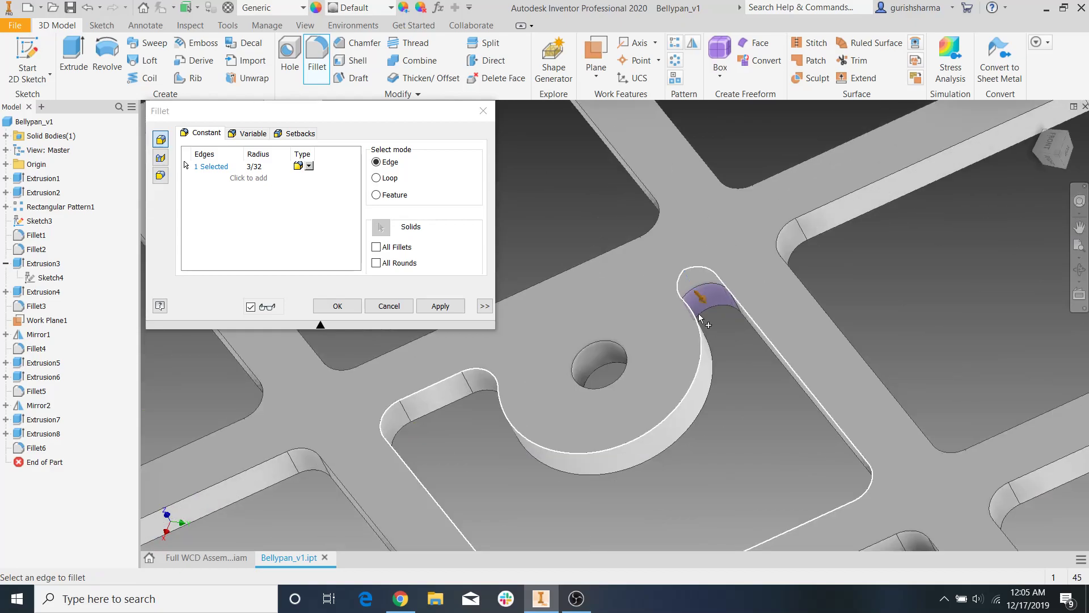
{"action": "scroll", "coordinate": [642, 254], "scroll_direction": "down", "scroll_amount": 5}
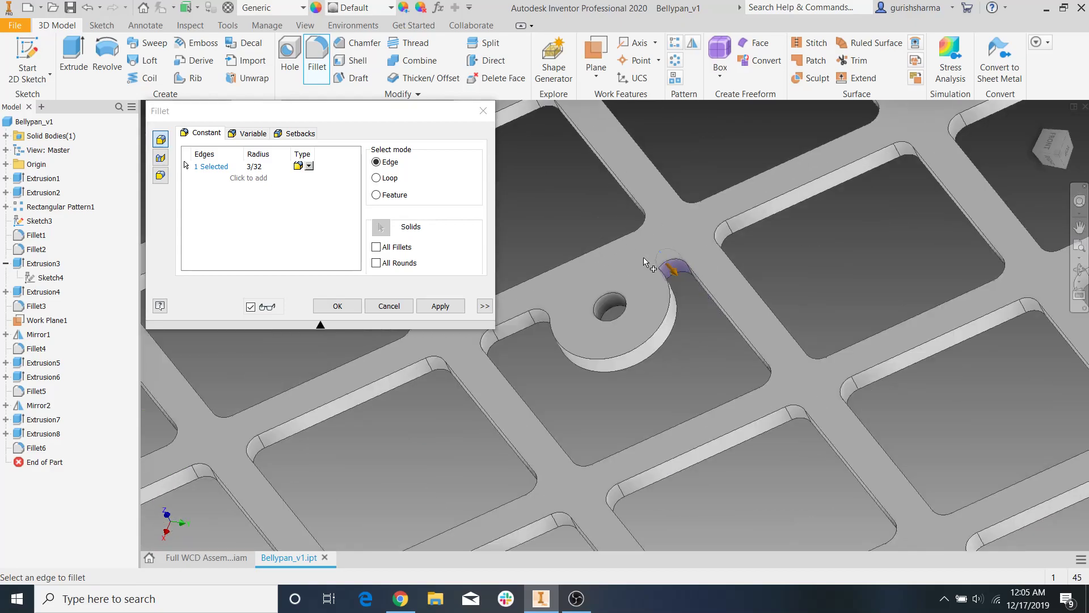
{"action": "left_click", "coordinate": [389, 306]}
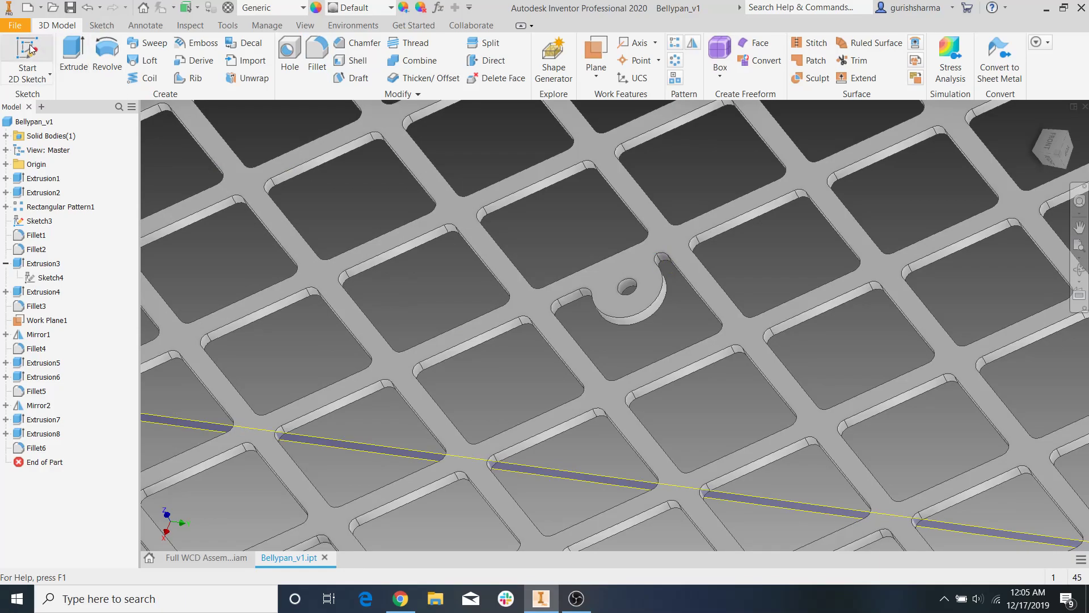
Start a new 2D sketch on the bellypan's top face at the upper-right mounting boss.
{"action": "left_click", "coordinate": [47, 64]}
{"action": "left_click", "coordinate": [632, 271]}
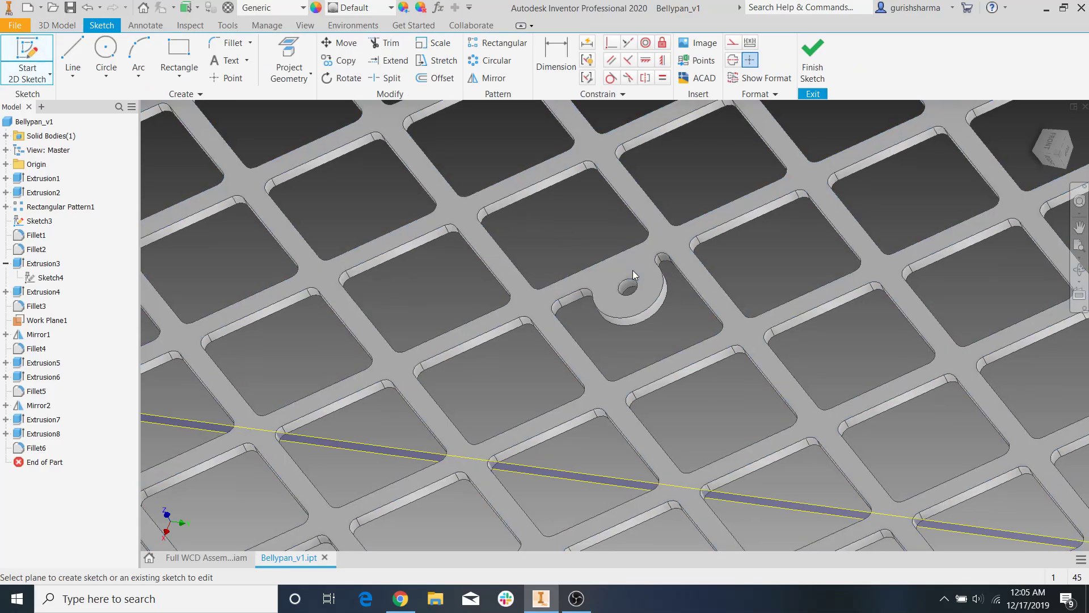
{"action": "scroll", "coordinate": [624, 255], "scroll_direction": "up", "scroll_amount": 5}
{"action": "scroll", "coordinate": [990, 355], "scroll_direction": "down", "scroll_amount": 9}
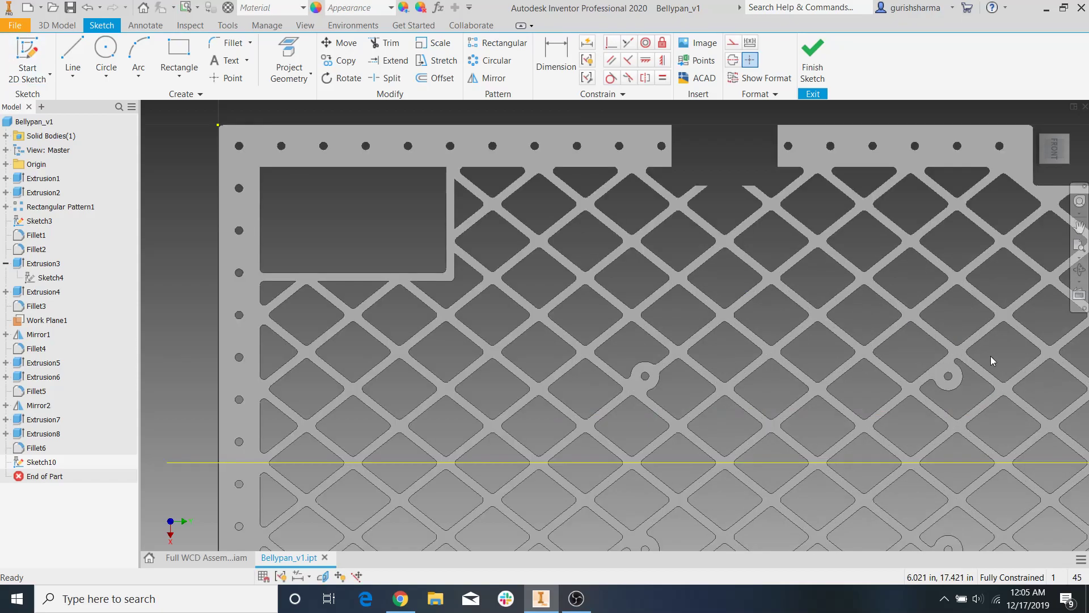
Project the upper-right boss's outer arc and the adjacent straight rib edge into the sketch.
{"action": "middle_click_drag", "start_coordinate": [779, 430], "coordinate": [584, 257]}
{"action": "scroll", "coordinate": [584, 256], "scroll_direction": "down", "scroll_amount": 3}
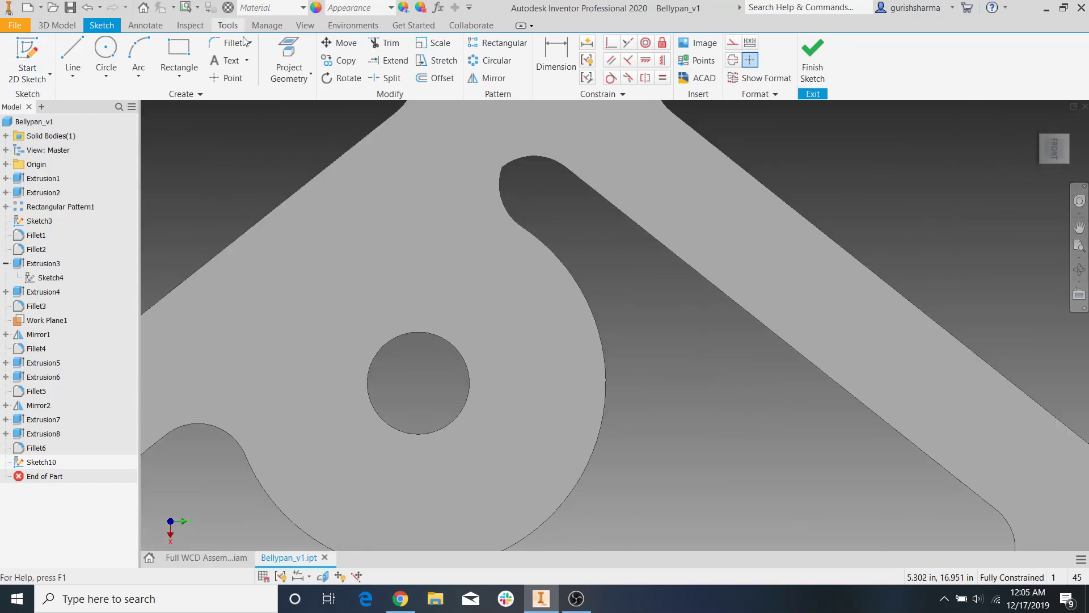
{"action": "left_click", "coordinate": [305, 54]}
{"action": "left_click", "coordinate": [544, 242]}
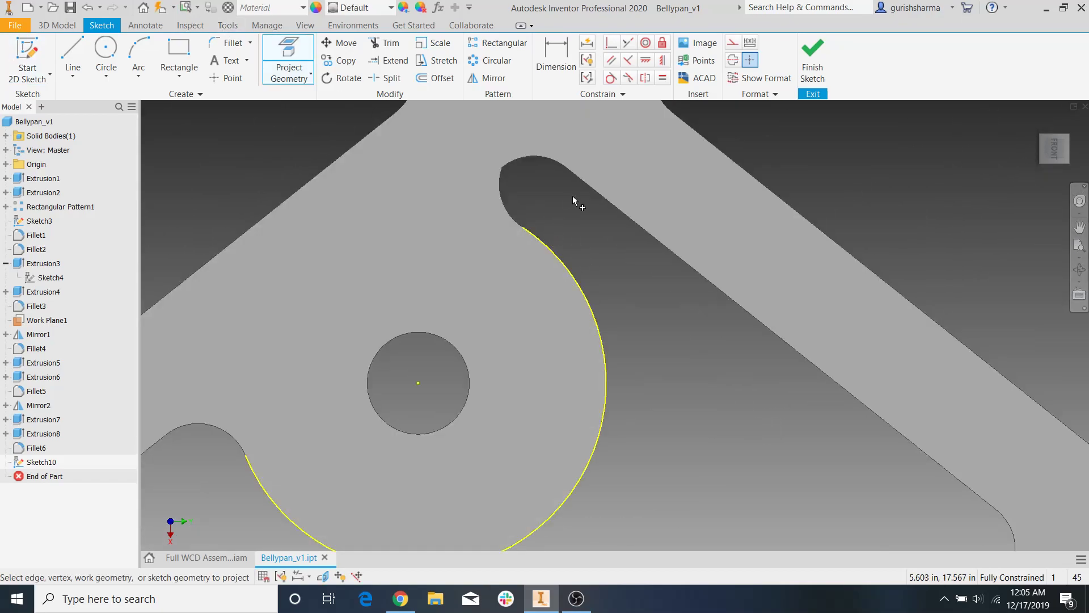
{"action": "left_click", "coordinate": [588, 186]}
Draw a 0.188 in diameter circle in the pocket between the upper-right boss and the rib edge.
{"action": "left_click", "coordinate": [106, 52]}
{"action": "left_click", "coordinate": [668, 346]}
{"action": "type", "text": "2"}
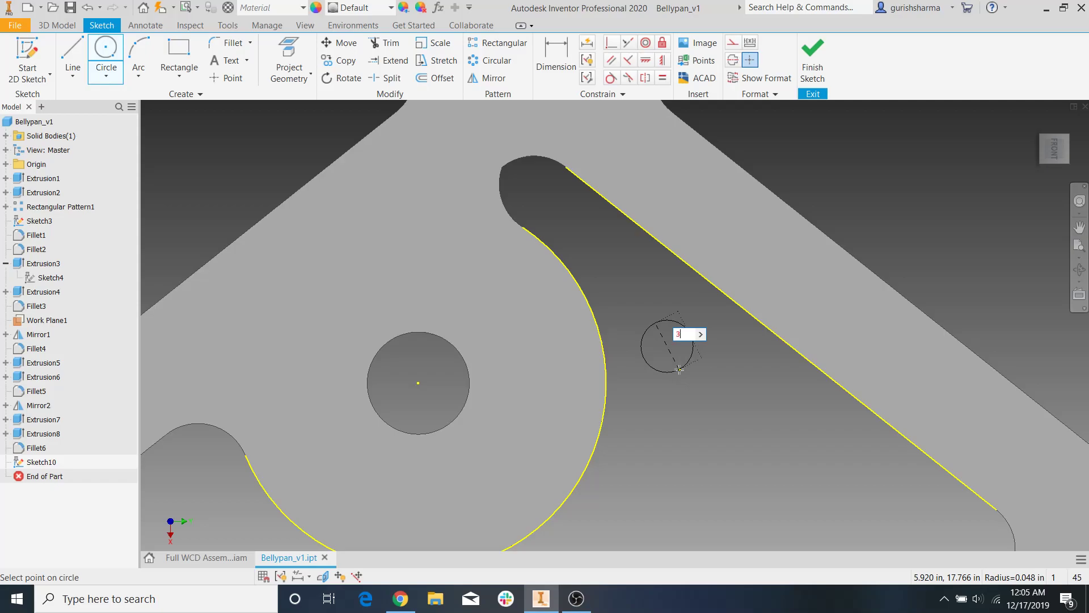
{"action": "key", "text": "Return"}
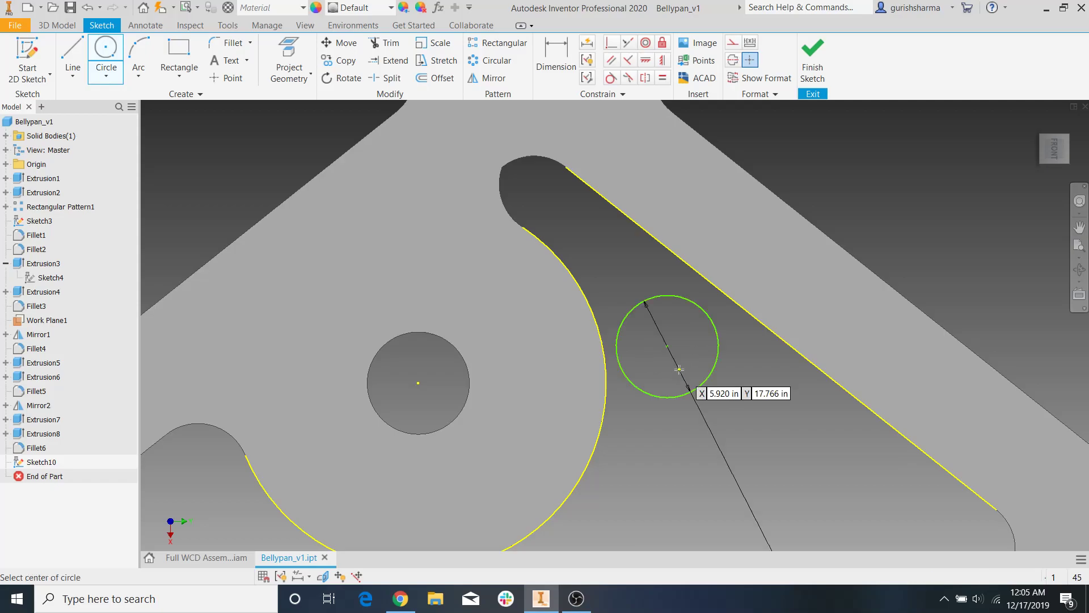
{"action": "key", "text": "Escape"}
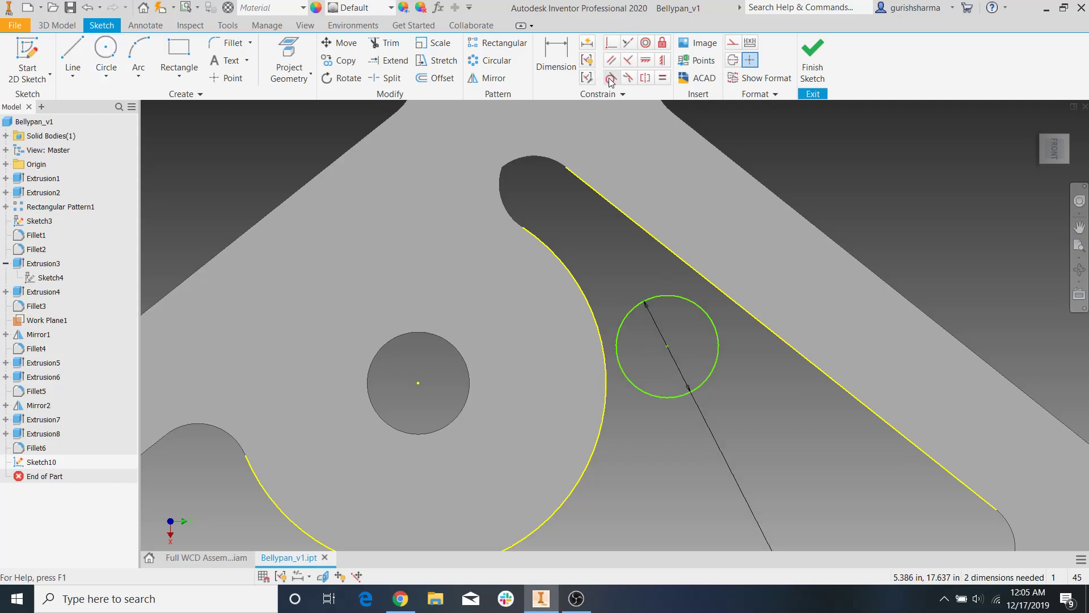
Make the circle tangent to both the projected rib edge and the upper-right boss's outer arc.
{"action": "left_click", "coordinate": [611, 77]}
{"action": "left_click", "coordinate": [671, 298]}
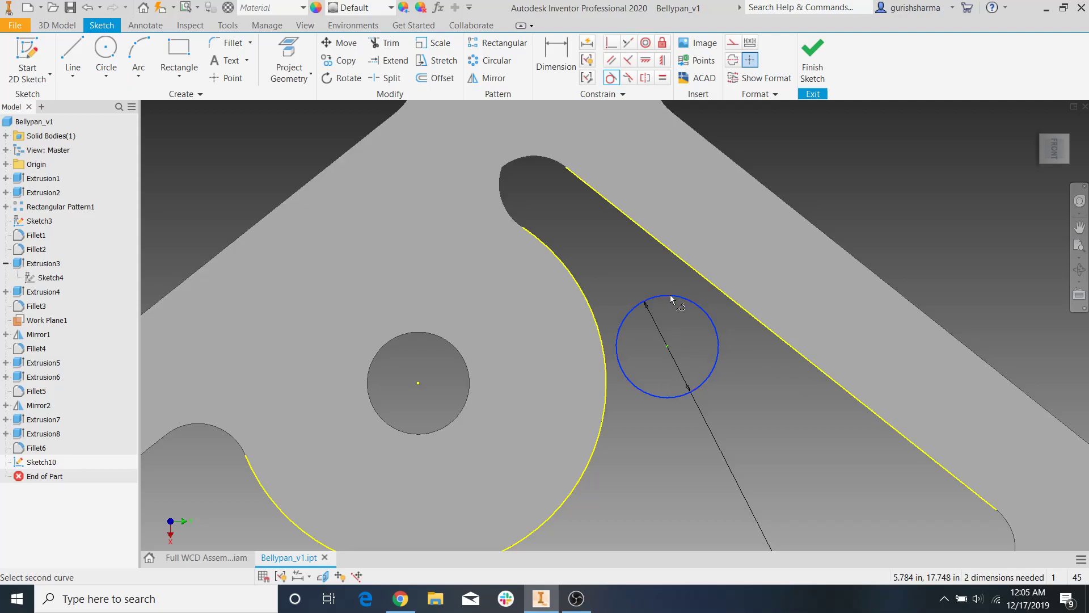
{"action": "left_click", "coordinate": [662, 249]}
{"action": "left_click", "coordinate": [651, 286]}
{"action": "left_click", "coordinate": [599, 310]}
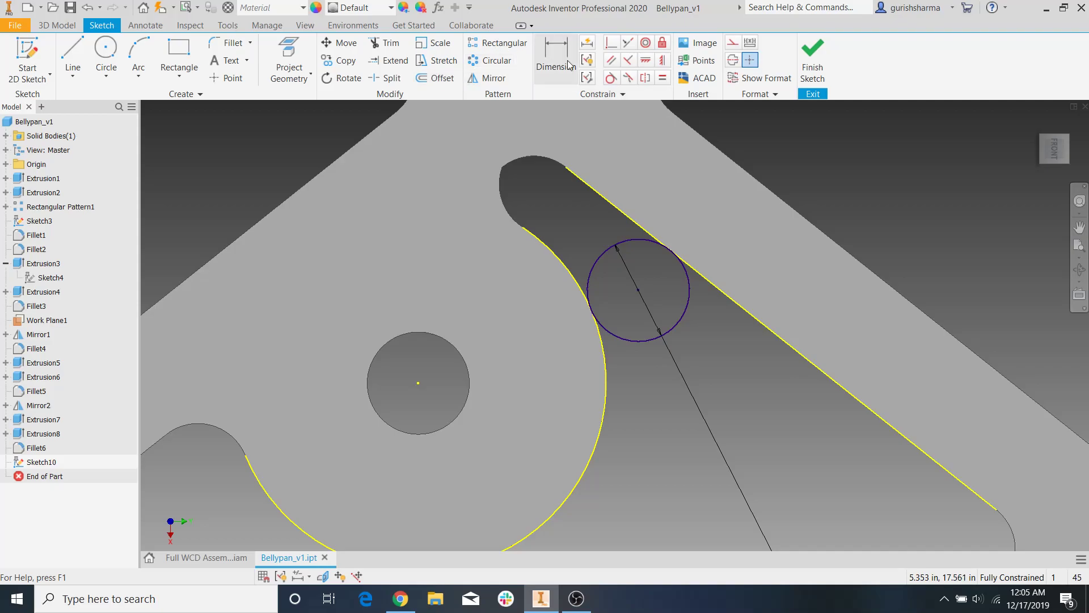
Project the narrow gap's end arcs, trim away the circle's part facing the open pocket, and finish the sketch.
{"action": "left_click", "coordinate": [298, 68]}
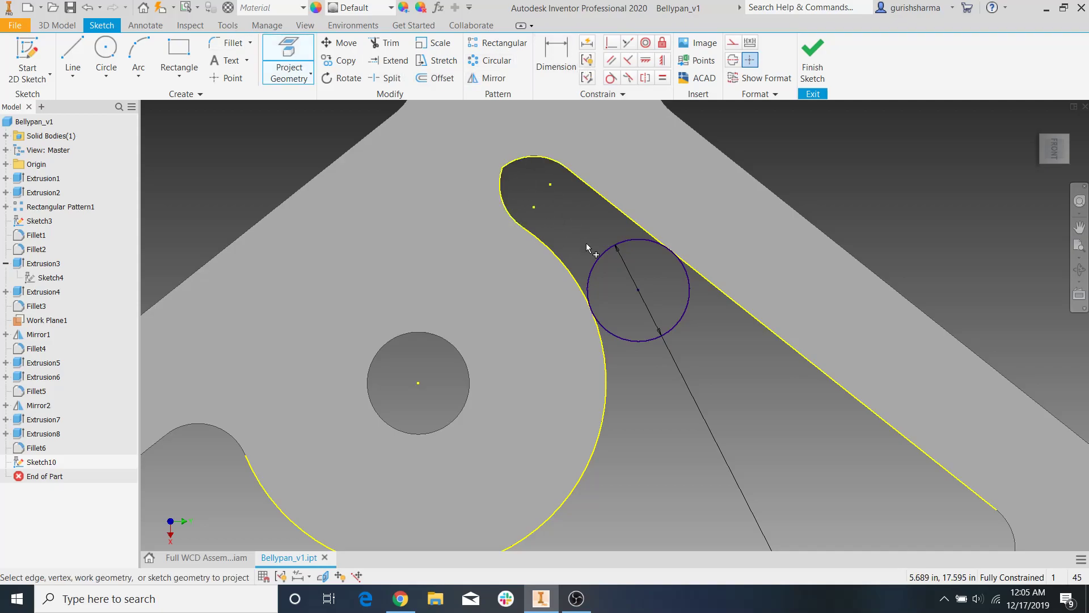
{"action": "key", "text": "Escape"}
{"action": "left_click", "coordinate": [385, 42]}
{"action": "left_click", "coordinate": [687, 309]}
{"action": "key", "text": "Escape"}
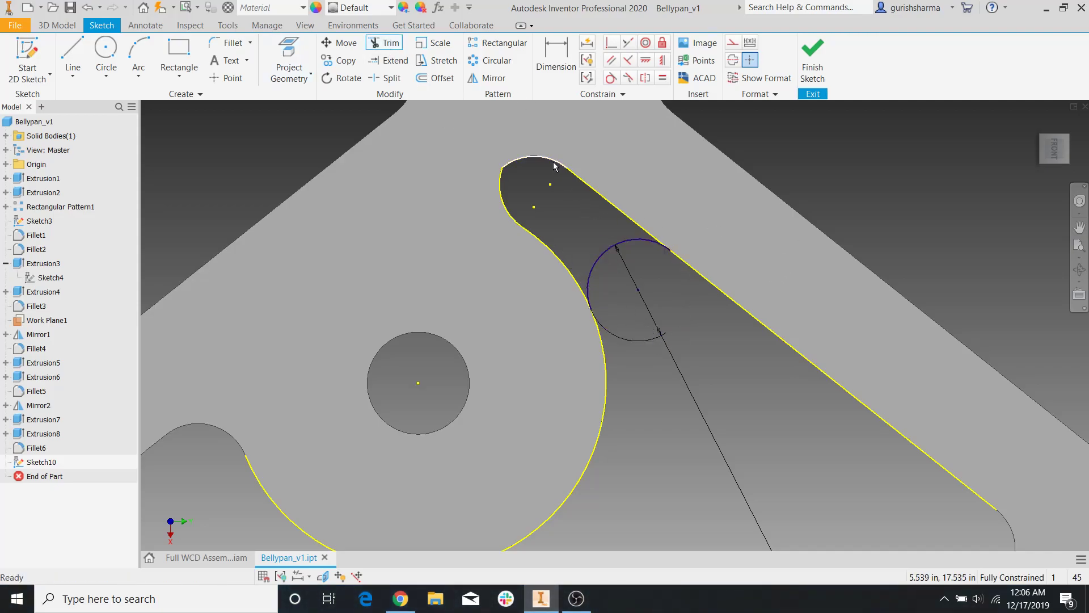
{"action": "left_click", "coordinate": [812, 60]}
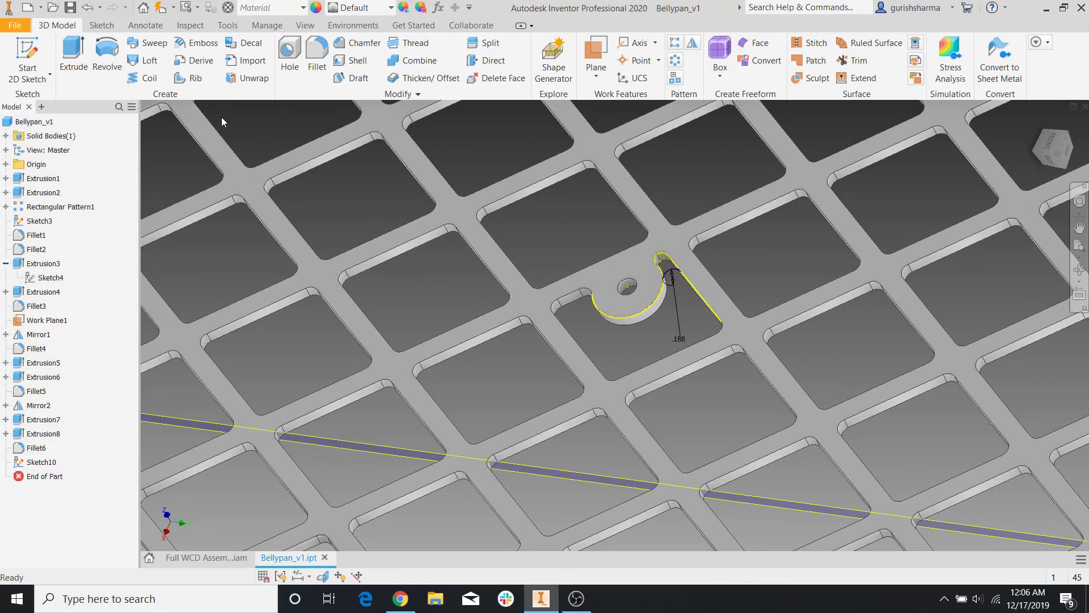
Extrude the closed gap profile in the flipped direction up to the bellypan's opposite face, joined to the body.
{"action": "left_click", "coordinate": [74, 54]}
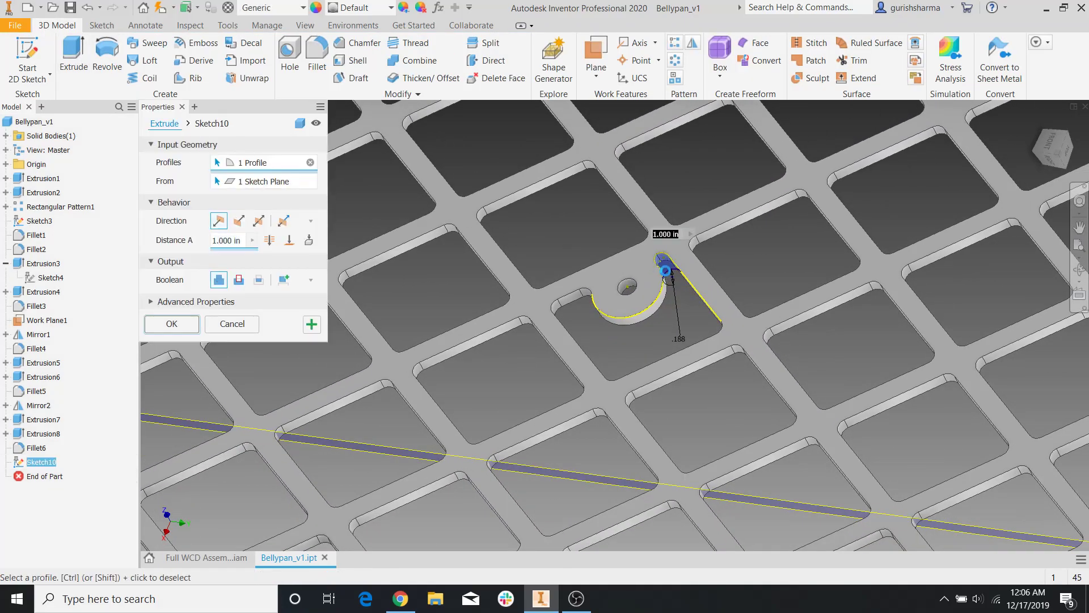
{"action": "left_click", "coordinate": [239, 220]}
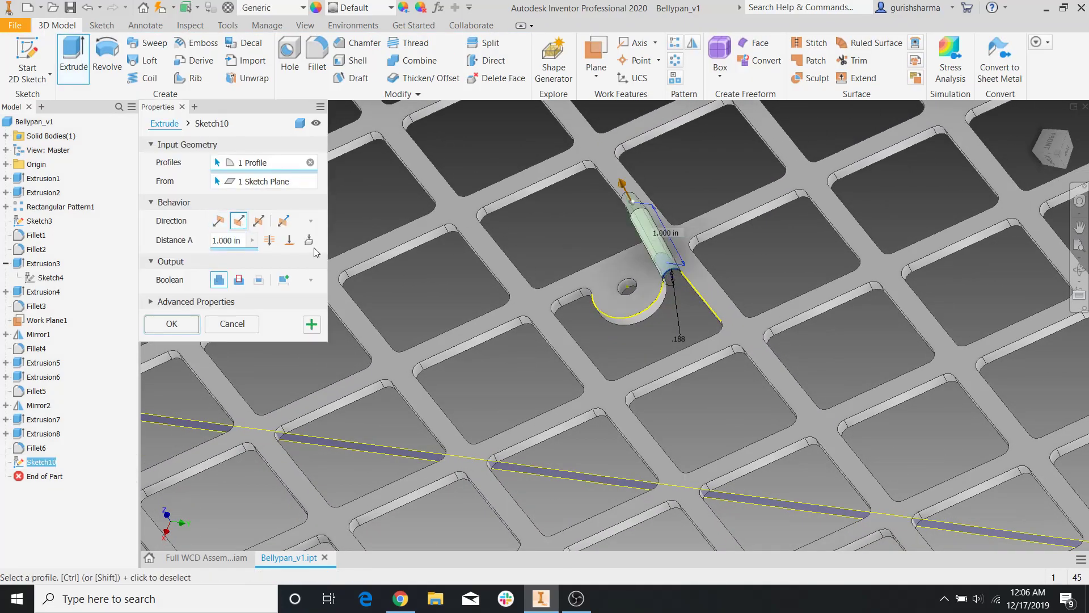
{"action": "left_click", "coordinate": [289, 240]}
{"action": "scroll", "coordinate": [715, 322], "scroll_direction": "down", "scroll_amount": 3}
{"action": "scroll", "coordinate": [715, 322], "scroll_direction": "down", "scroll_amount": 5}
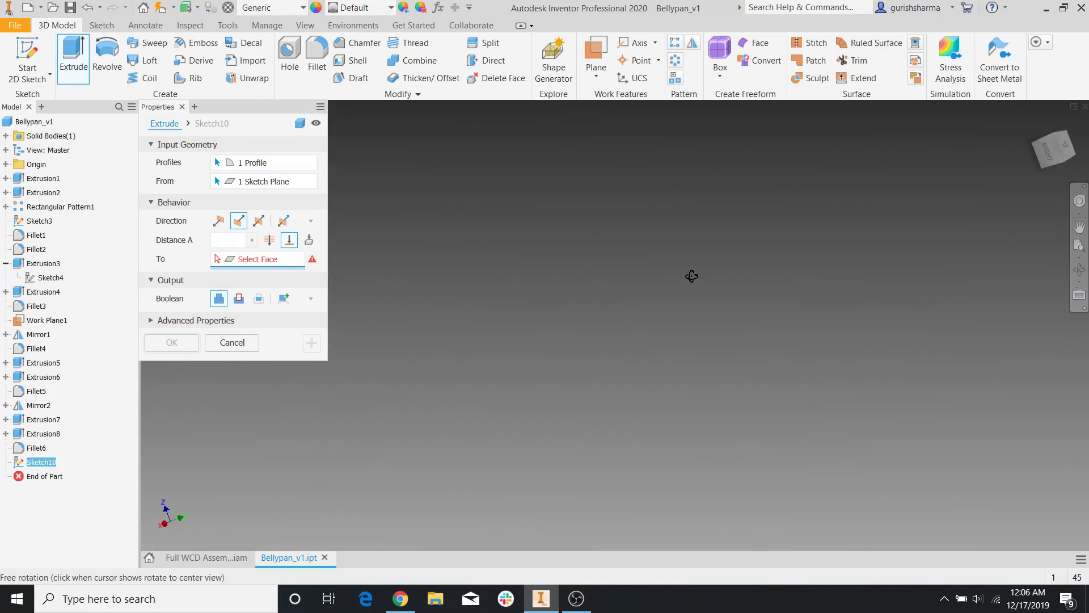
{"action": "middle_click_drag", "start_coordinate": [934, 350], "coordinate": [838, 228], "text": "shift"}
{"action": "scroll", "coordinate": [842, 191], "scroll_direction": "up", "scroll_amount": 5}
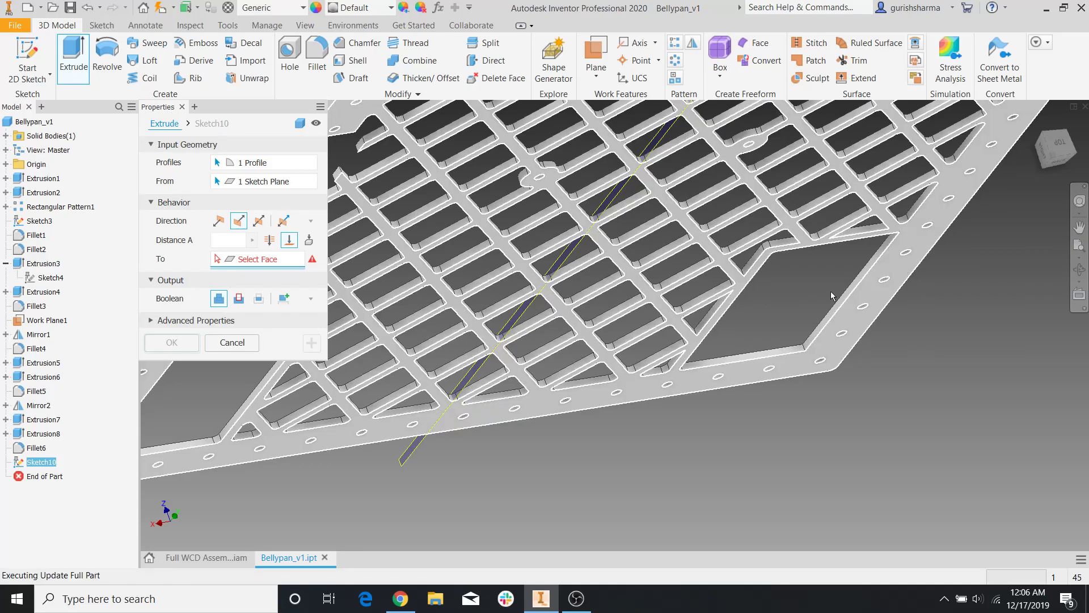
{"action": "left_click", "coordinate": [812, 297]}
{"action": "middle_click_drag", "start_coordinate": [812, 298], "coordinate": [784, 283], "text": "shift"}
{"action": "middle_click_drag", "start_coordinate": [994, 508], "coordinate": [747, 323]}
{"action": "middle_click_drag", "start_coordinate": [748, 322], "coordinate": [705, 358], "text": "shift"}
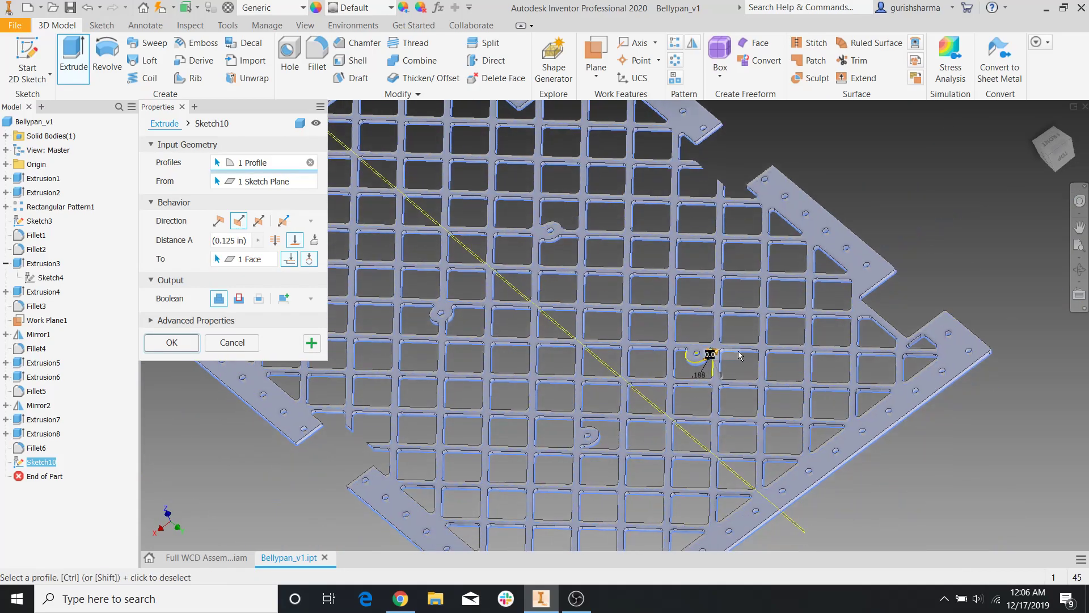
{"action": "scroll", "coordinate": [703, 364], "scroll_direction": "up", "scroll_amount": 5}
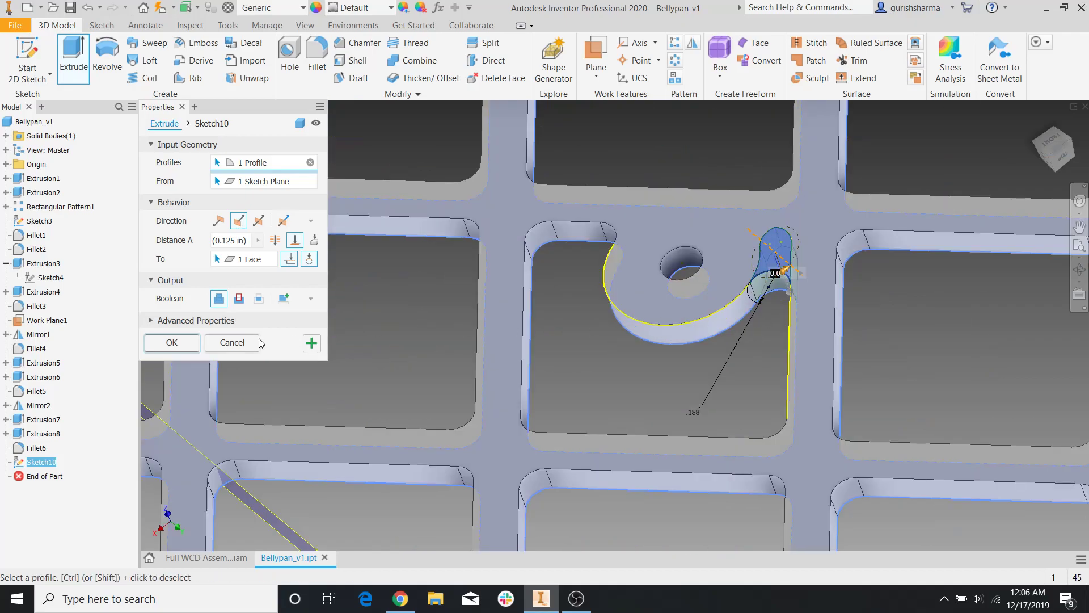
{"action": "left_click", "coordinate": [171, 343]}
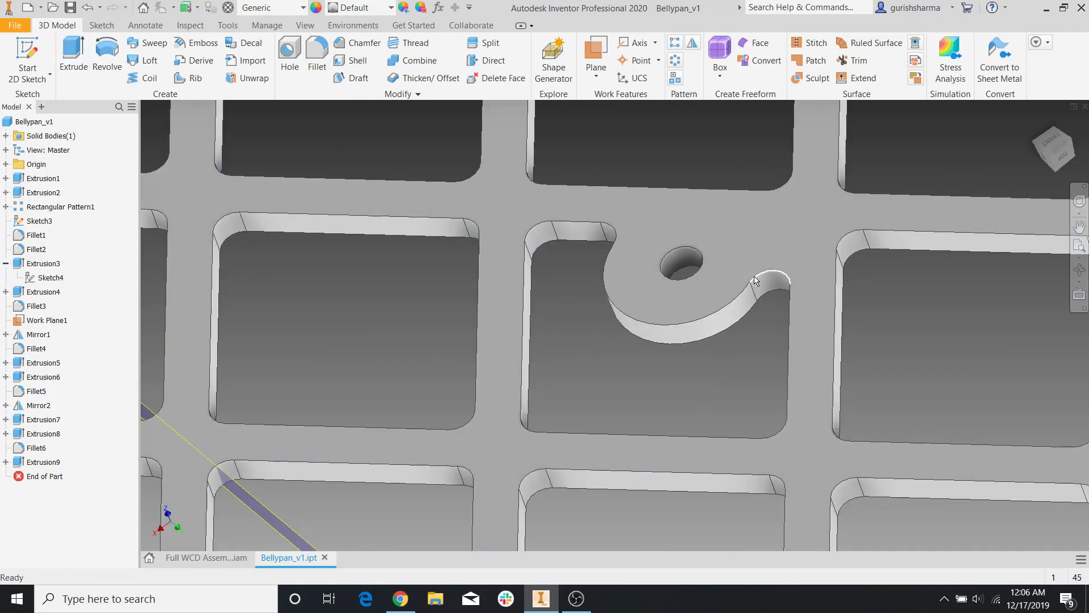
Examine the other mounting bosses for narrow gaps between the boss and the adjoining rib.
{"action": "scroll", "coordinate": [699, 332], "scroll_direction": "down", "scroll_amount": 3}
{"action": "scroll", "coordinate": [661, 343], "scroll_direction": "down", "scroll_amount": 3}
{"action": "middle_click_drag", "start_coordinate": [659, 344], "coordinate": [662, 339]}
{"action": "middle_click_drag", "start_coordinate": [546, 415], "coordinate": [810, 486]}
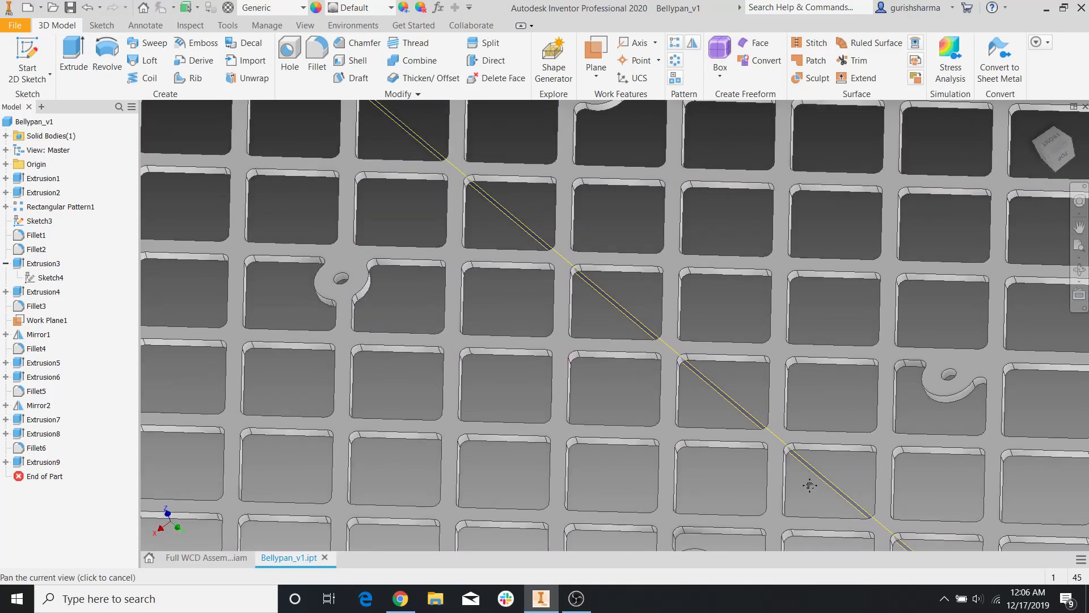
{"action": "scroll", "coordinate": [811, 487], "scroll_direction": "down", "scroll_amount": 3}
{"action": "scroll", "coordinate": [617, 255], "scroll_direction": "up", "scroll_amount": 6}
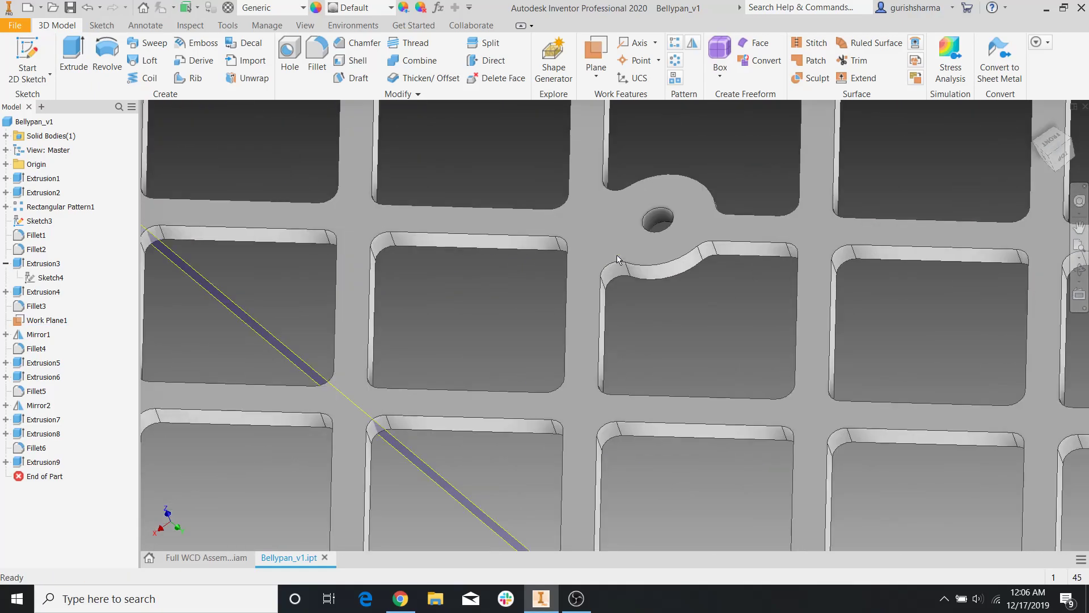
{"action": "scroll", "coordinate": [618, 255], "scroll_direction": "down", "scroll_amount": 5}
{"action": "middle_click_drag", "start_coordinate": [831, 472], "coordinate": [743, 207]}
{"action": "scroll", "coordinate": [635, 343], "scroll_direction": "up", "scroll_amount": 4}
{"action": "middle_click_drag", "start_coordinate": [635, 342], "coordinate": [562, 3], "text": "shift"}
{"action": "scroll", "coordinate": [546, 180], "scroll_direction": "up", "scroll_amount": 3}
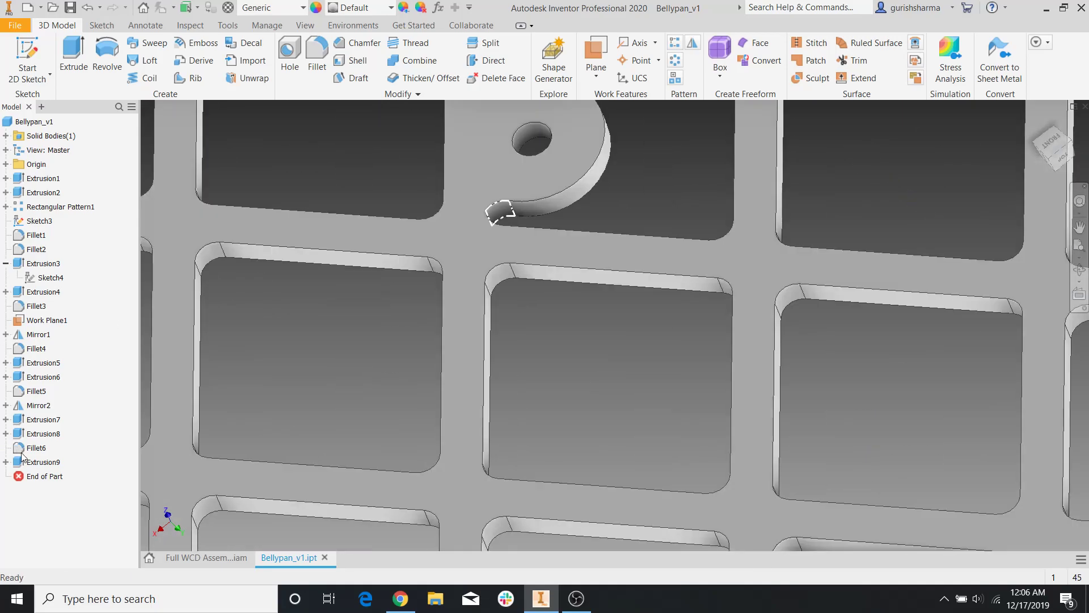
Reopen the gap-fill extrusion's sketch and project the lower-right boss's outer arc, adjacent rib edge and gap end arcs.
{"action": "left_click", "coordinate": [6, 462]}
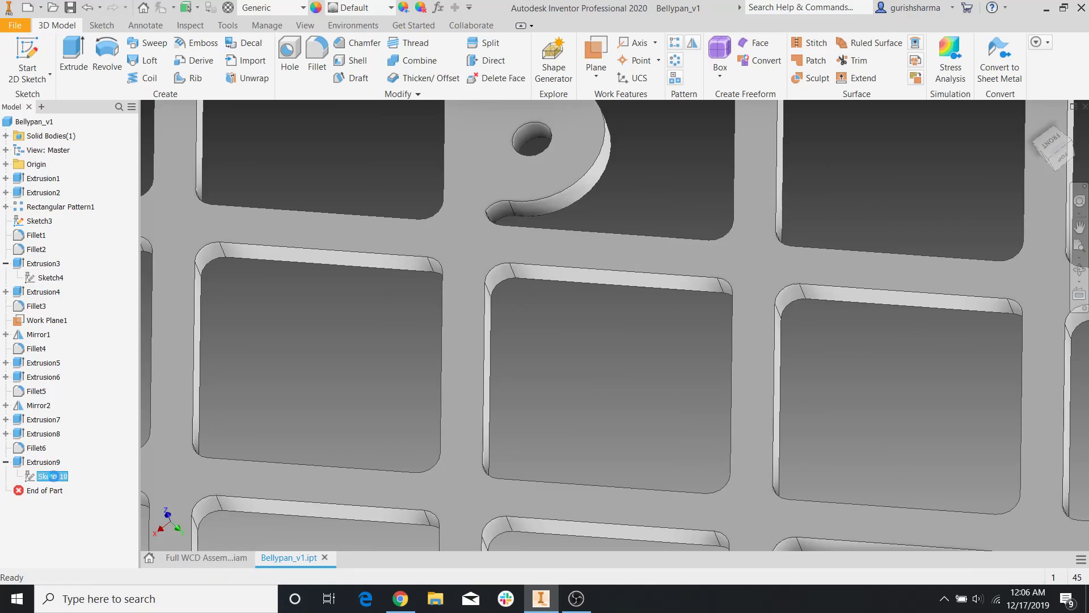
{"action": "double_click", "coordinate": [54, 476]}
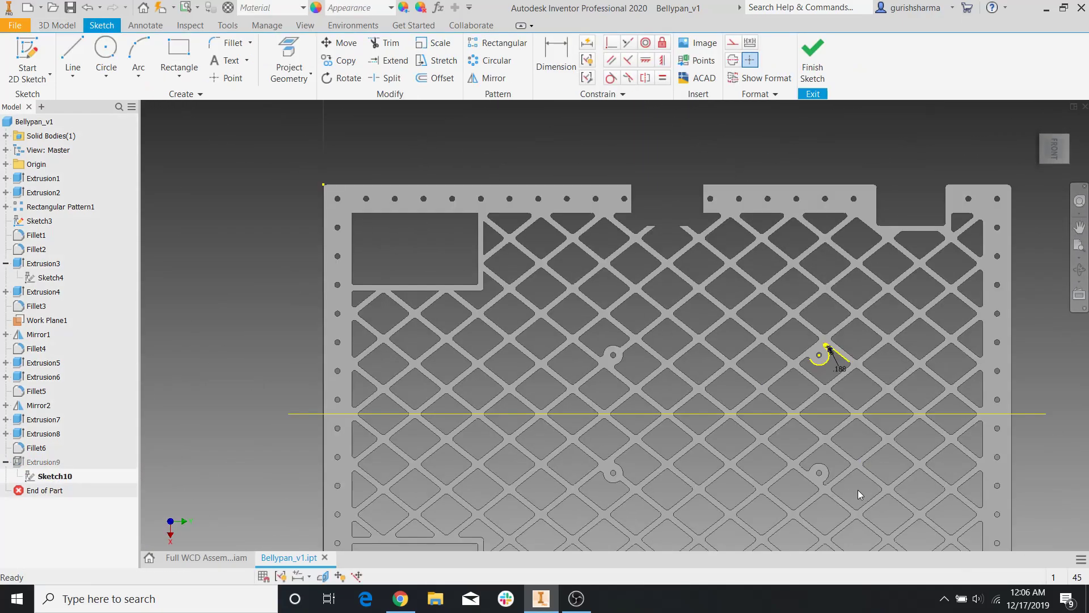
{"action": "scroll", "coordinate": [826, 474], "scroll_direction": "up", "scroll_amount": 10}
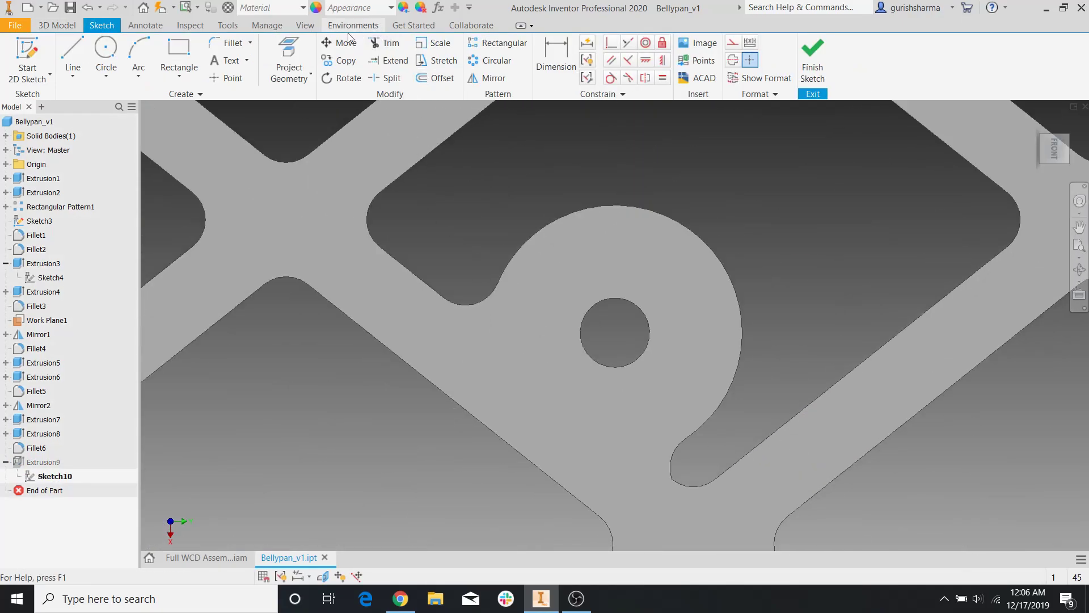
{"action": "left_click", "coordinate": [289, 57]}
{"action": "left_click", "coordinate": [733, 375]}
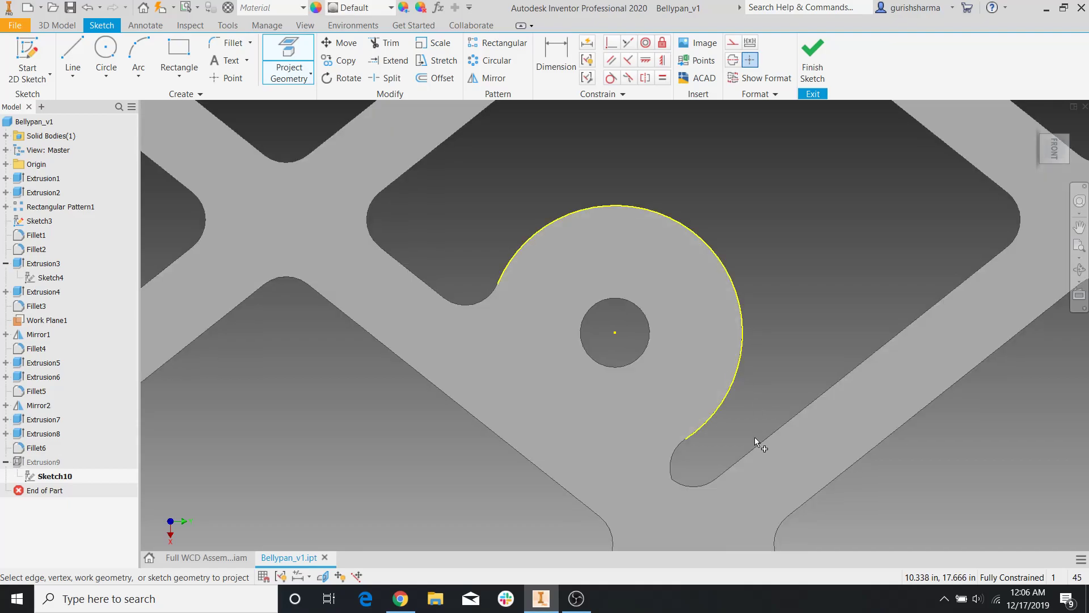
{"action": "left_click", "coordinate": [756, 448]}
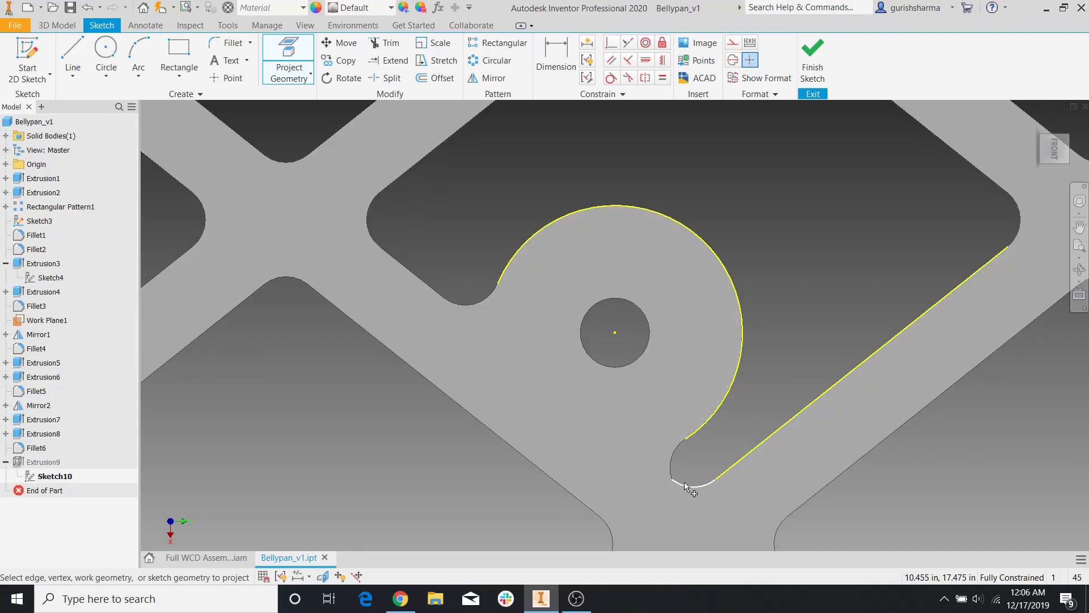
{"action": "left_click", "coordinate": [672, 471]}
Draw a 0.188 in diameter circle between the lower-right boss and the adjacent rib edge.
{"action": "left_click", "coordinate": [106, 57]}
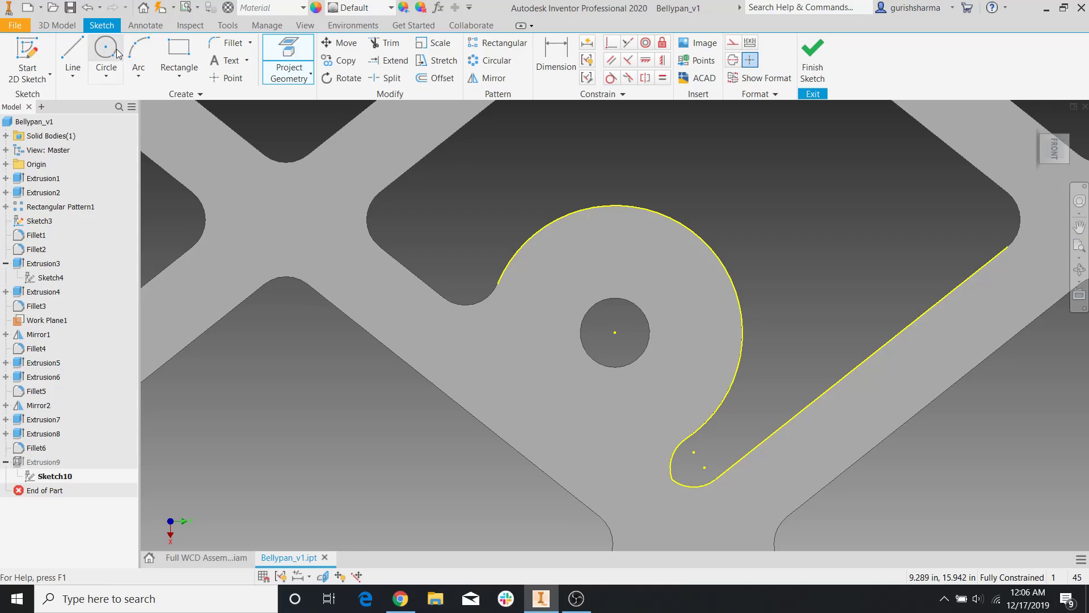
{"action": "left_click", "coordinate": [763, 385]}
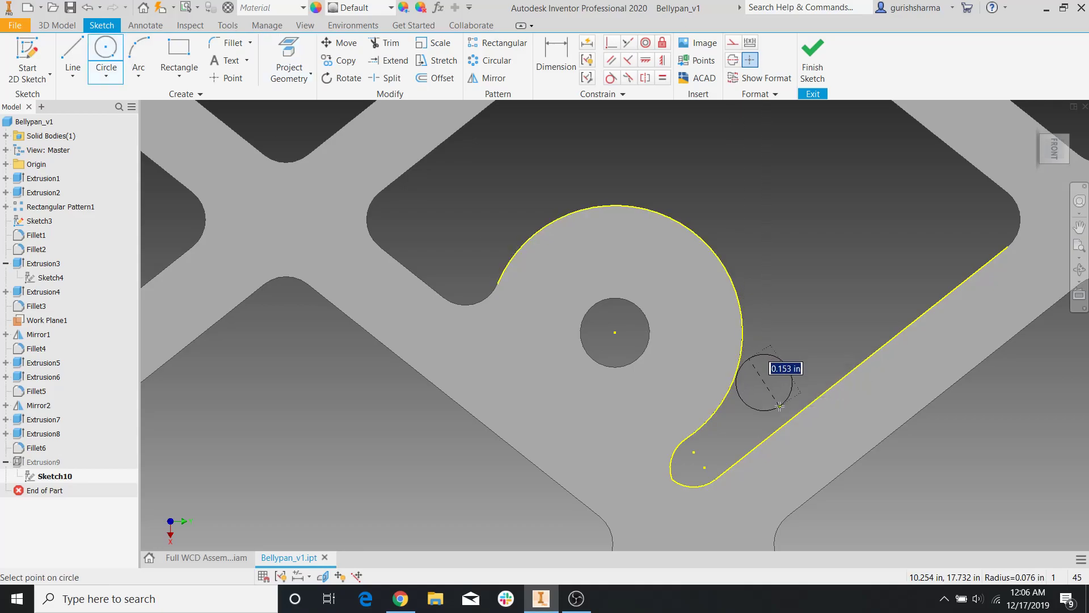
{"action": "left_click", "coordinate": [780, 408]}
{"action": "key", "text": "Escape"}
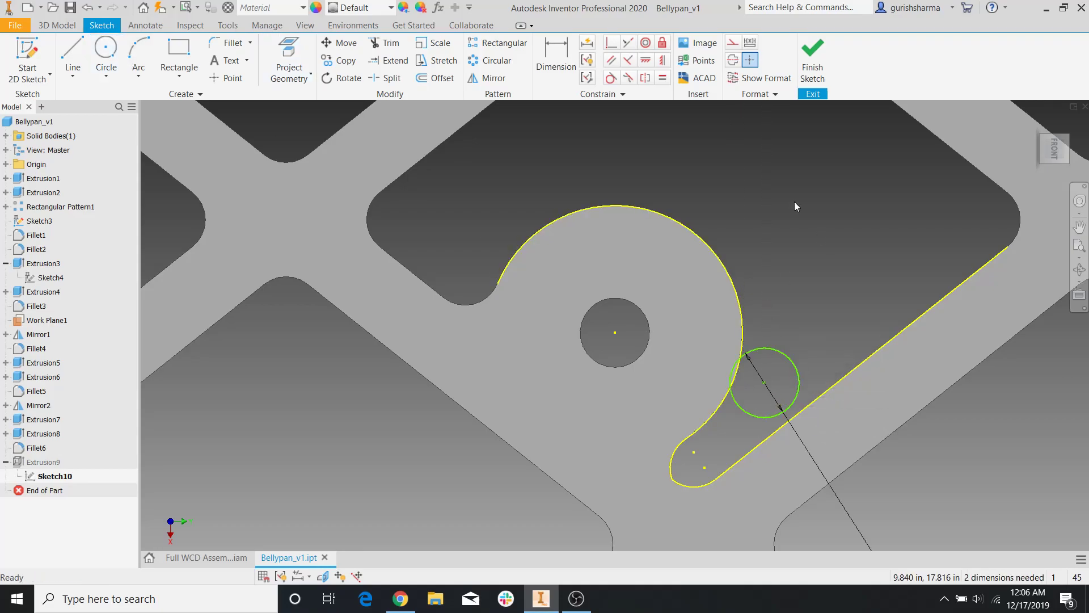
Make the new circle tangent to the lower-right boss's outer arc and the projected rib edge.
{"action": "left_click", "coordinate": [612, 76]}
{"action": "left_click", "coordinate": [763, 350]}
{"action": "left_click", "coordinate": [743, 335]}
{"action": "left_click", "coordinate": [792, 383]}
{"action": "left_click", "coordinate": [809, 408]}
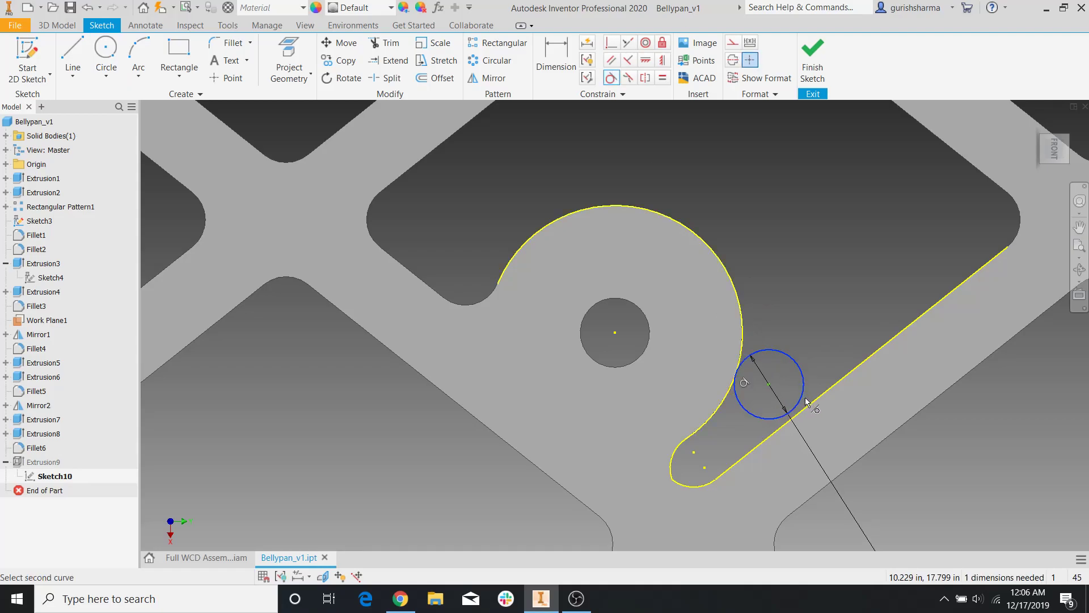
Trim away the second circle's part facing the open pocket and finish the sketch.
{"action": "key", "text": "x"}
{"action": "left_click", "coordinate": [771, 366]}
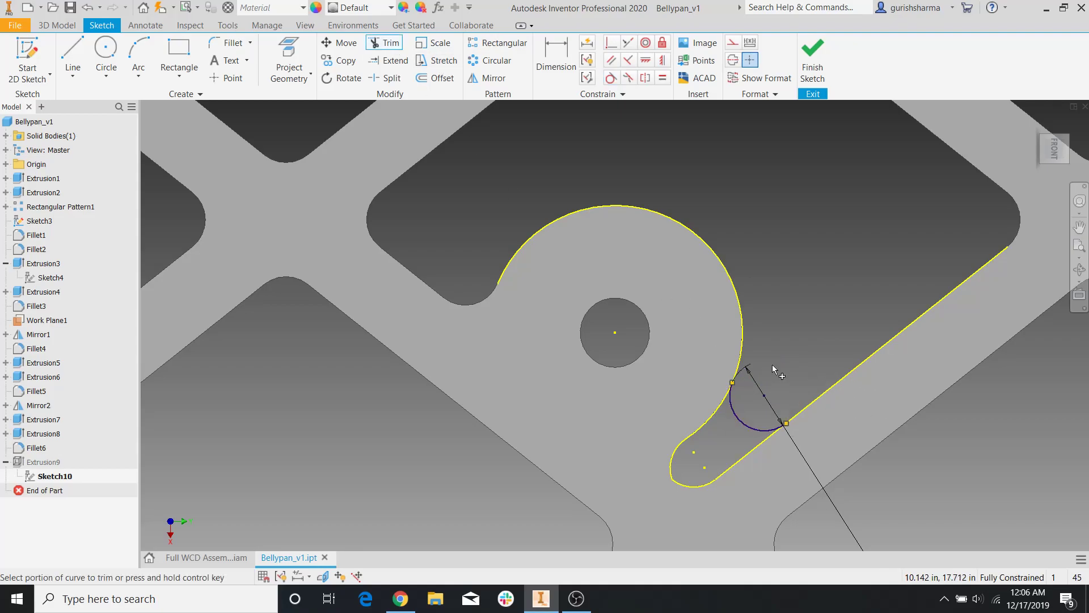
{"action": "left_click", "coordinate": [812, 57]}
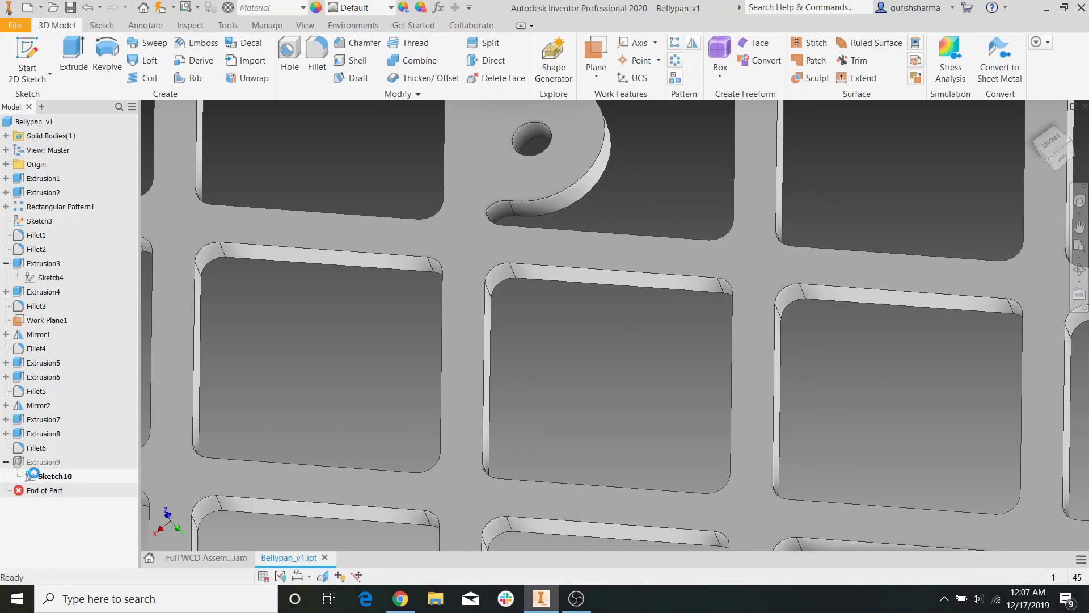
Edit the gap-fill extrusion to include the lower-right boss's gap as a second profile.
{"action": "double_click", "coordinate": [51, 462]}
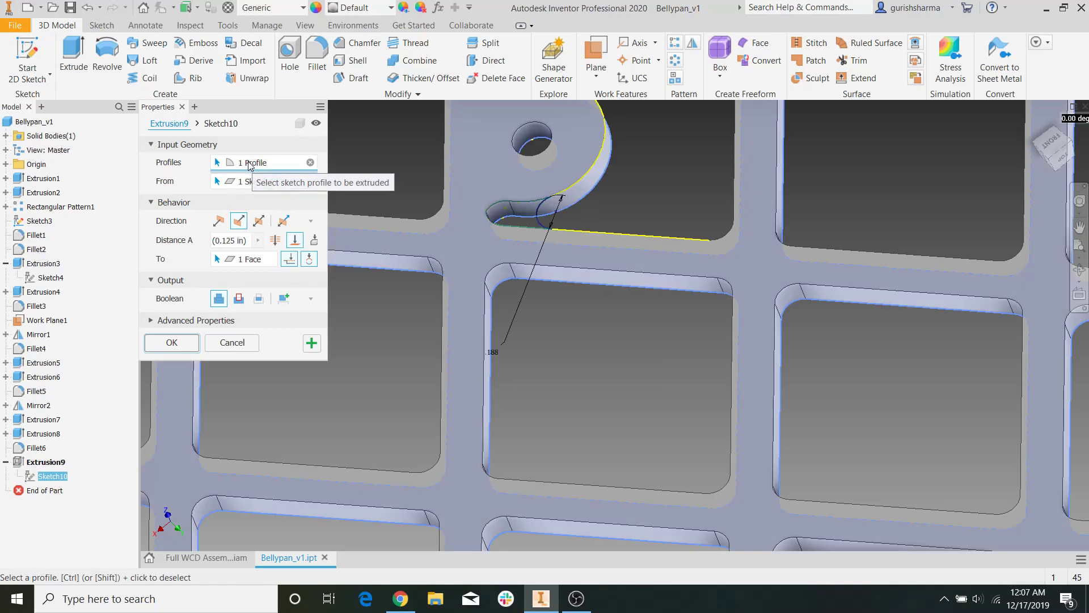
{"action": "left_click", "coordinate": [519, 207]}
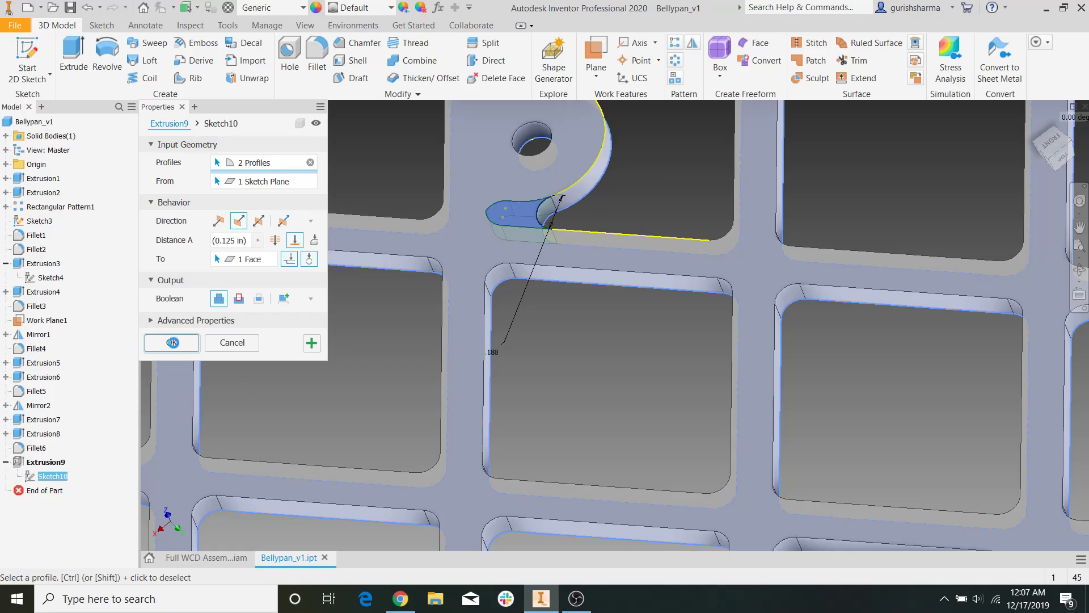
{"action": "left_click", "coordinate": [230, 343]}
{"action": "scroll", "coordinate": [555, 306], "scroll_direction": "down", "scroll_amount": 5}
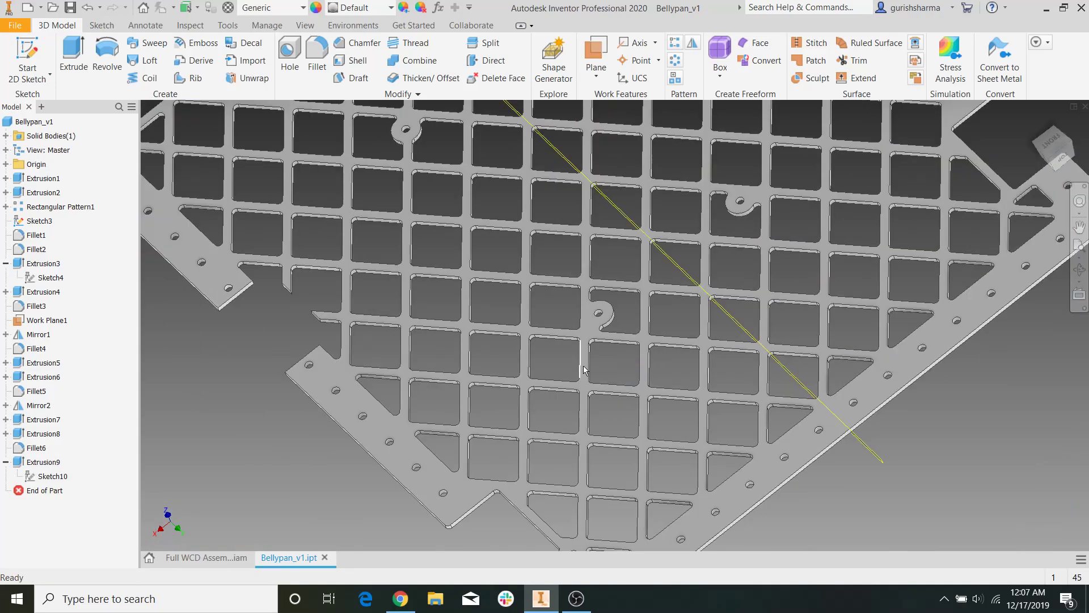
{"action": "scroll", "coordinate": [585, 367], "scroll_direction": "down", "scroll_amount": 3}
{"action": "middle_click_drag", "start_coordinate": [588, 367], "coordinate": [630, 360], "text": "shift"}
{"action": "middle_click_drag", "start_coordinate": [637, 264], "coordinate": [606, 233]}
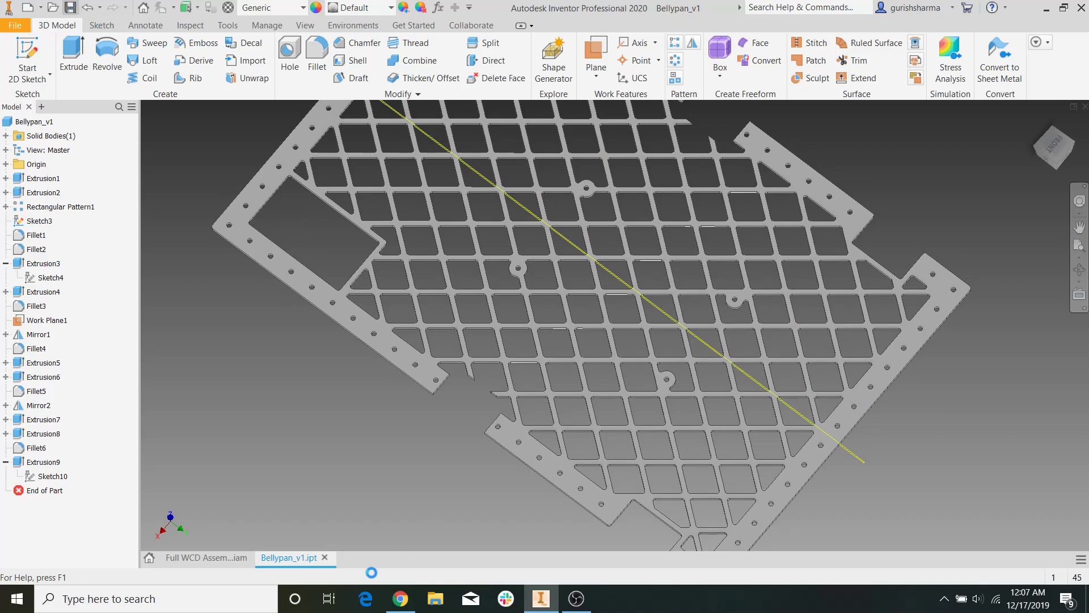
Switch to the full WCD assembly and examine the bellypan's bosses and the underside ribs around the bearing block cutout.
{"action": "left_click", "coordinate": [216, 563]}
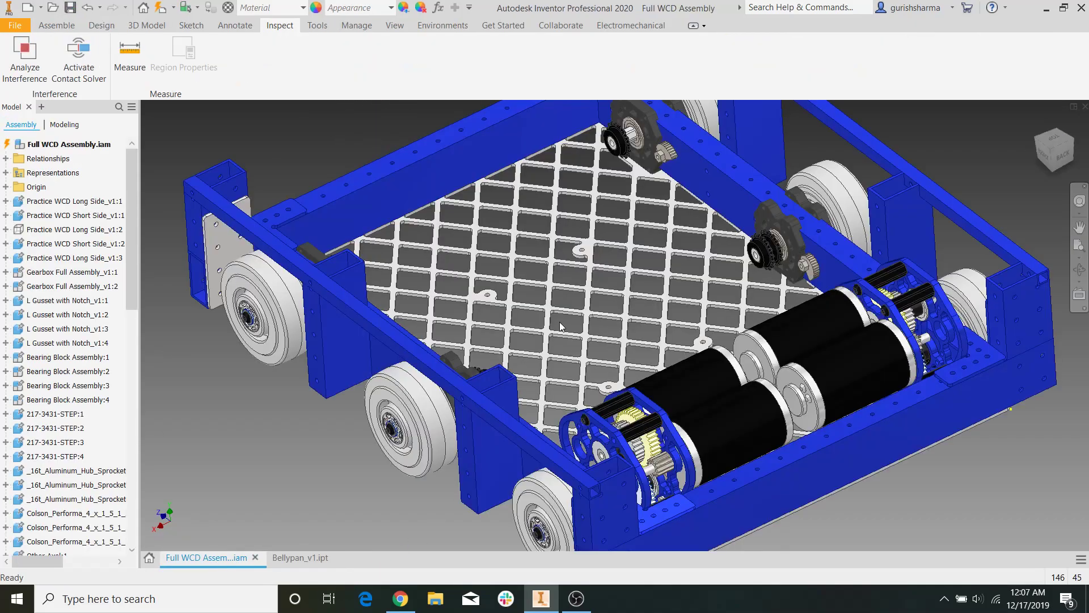
{"action": "scroll", "coordinate": [559, 328], "scroll_direction": "down", "scroll_amount": 3}
{"action": "middle_click_drag", "start_coordinate": [559, 328], "coordinate": [853, 301], "text": "shift"}
{"action": "scroll", "coordinate": [497, 382], "scroll_direction": "down", "scroll_amount": 3}
{"action": "middle_click_drag", "start_coordinate": [499, 385], "coordinate": [675, 423], "text": "shift"}
{"action": "scroll", "coordinate": [434, 384], "scroll_direction": "up", "scroll_amount": 3}
{"action": "middle_click_drag", "start_coordinate": [511, 396], "coordinate": [495, 408], "text": "shift"}
{"action": "middle_click_drag", "start_coordinate": [441, 345], "coordinate": [655, 134], "text": "shift"}
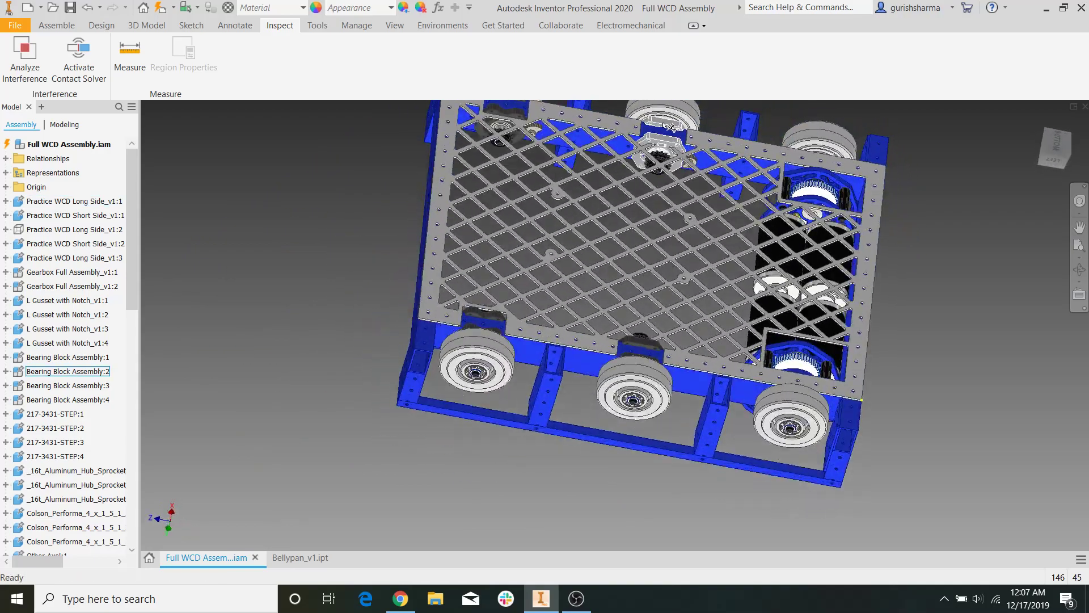
{"action": "scroll", "coordinate": [652, 125], "scroll_direction": "down", "scroll_amount": 8}
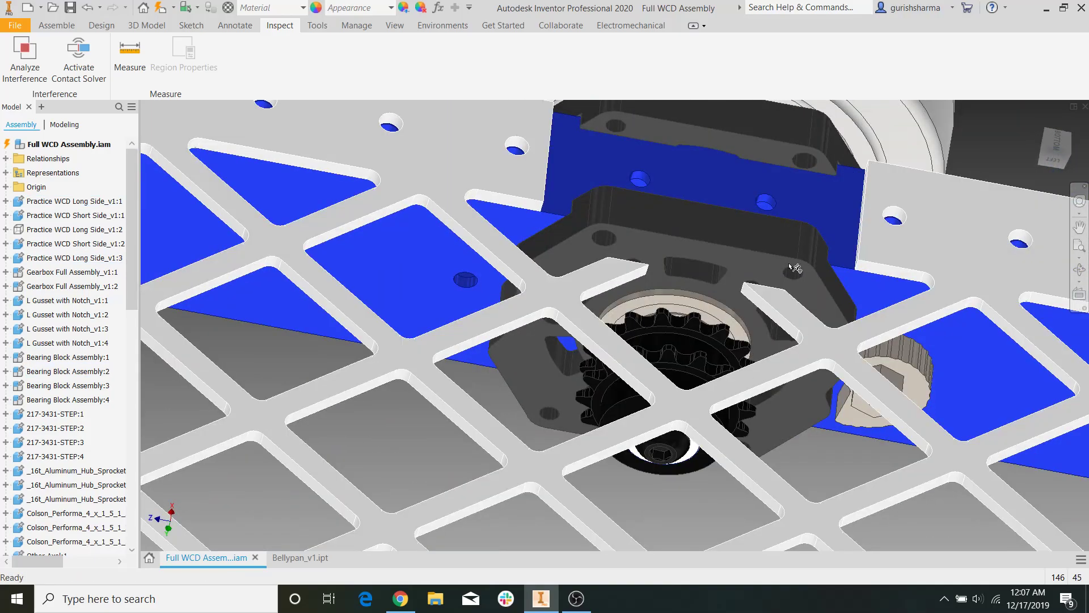
{"action": "scroll", "coordinate": [794, 268], "scroll_direction": "up", "scroll_amount": 10}
{"action": "middle_click_drag", "start_coordinate": [794, 268], "coordinate": [829, 275], "text": "shift"}
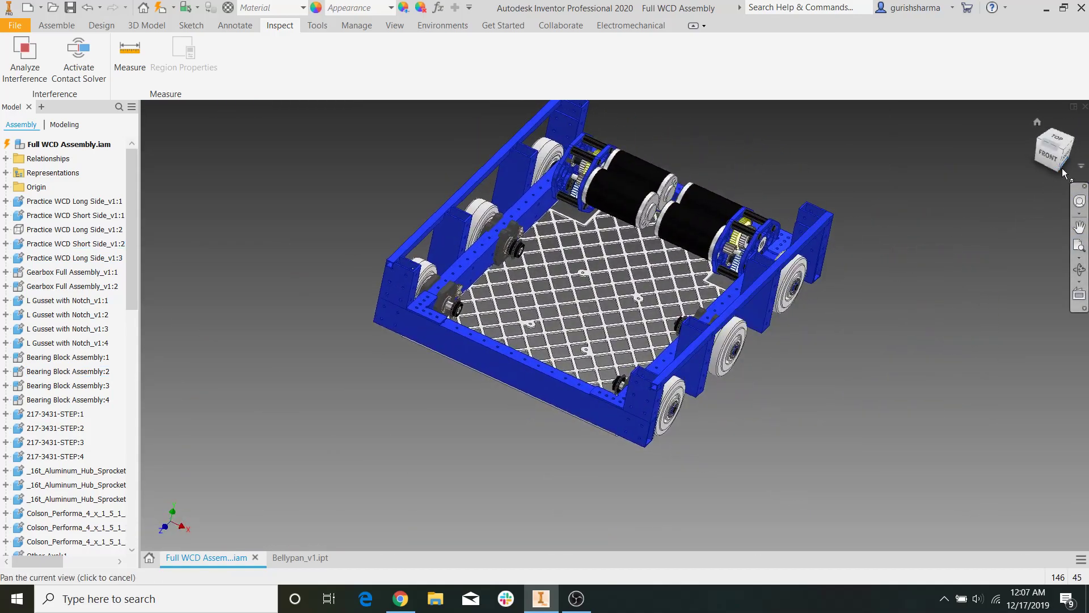
Orient the assembly to an isometric view of the whole drivetrain, and switch to Chrome with the Power Distribution Panel drawing.
{"action": "left_click", "coordinate": [1062, 151]}
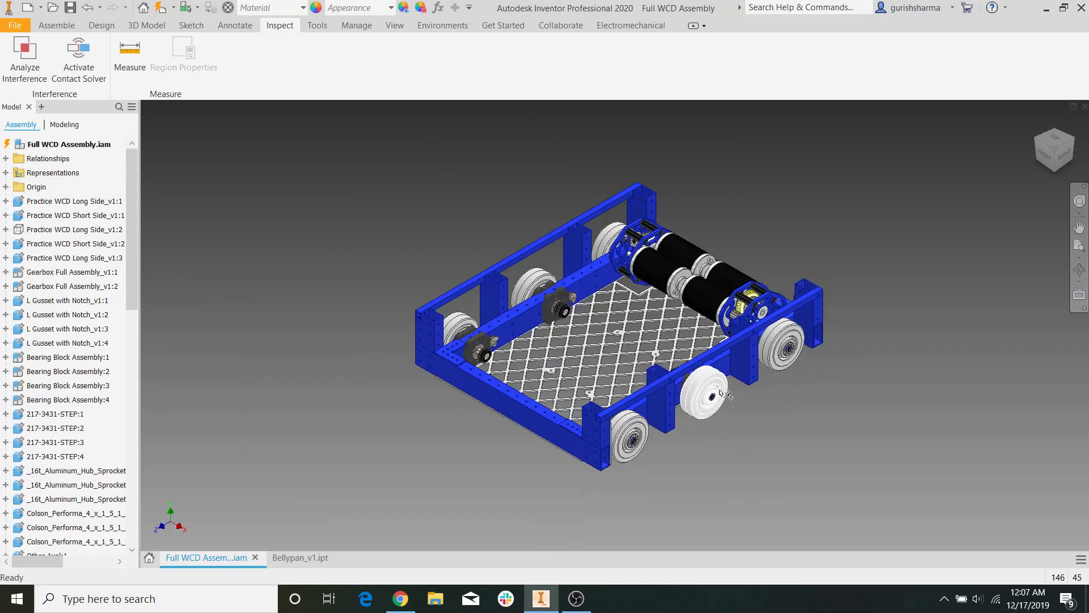
{"action": "middle_click_drag", "start_coordinate": [630, 417], "coordinate": [673, 416]}
{"action": "scroll", "coordinate": [673, 415], "scroll_direction": "down", "scroll_amount": 2}
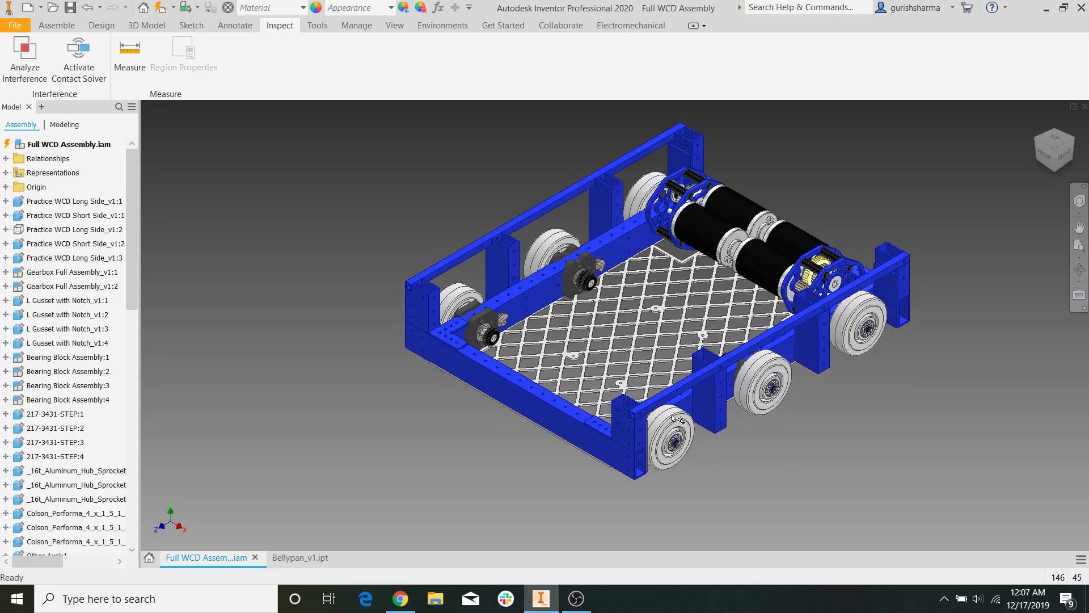
{"action": "key", "text": "alt+Tab"}
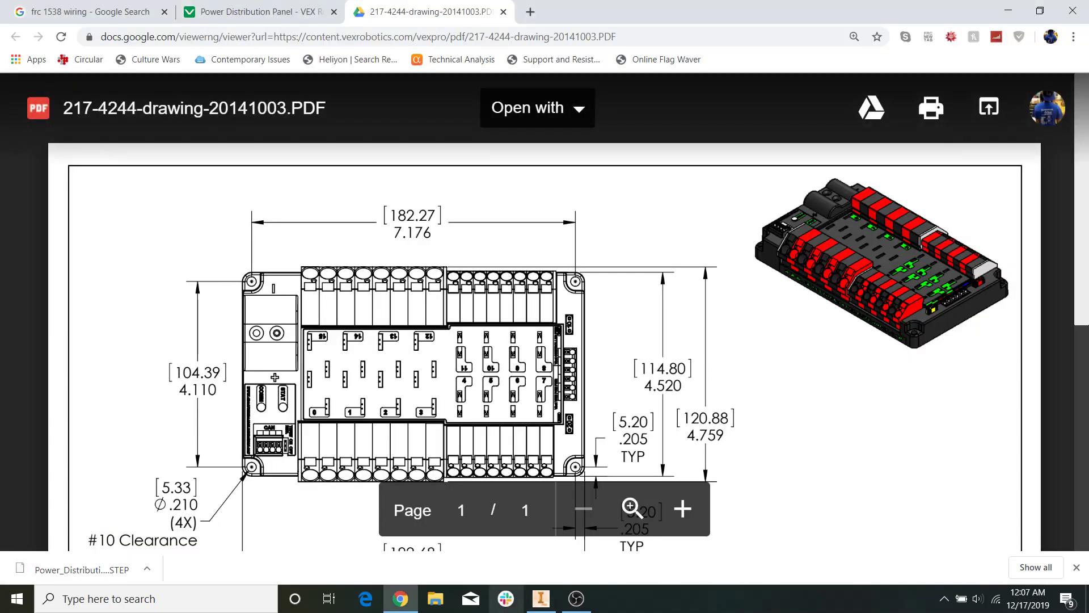